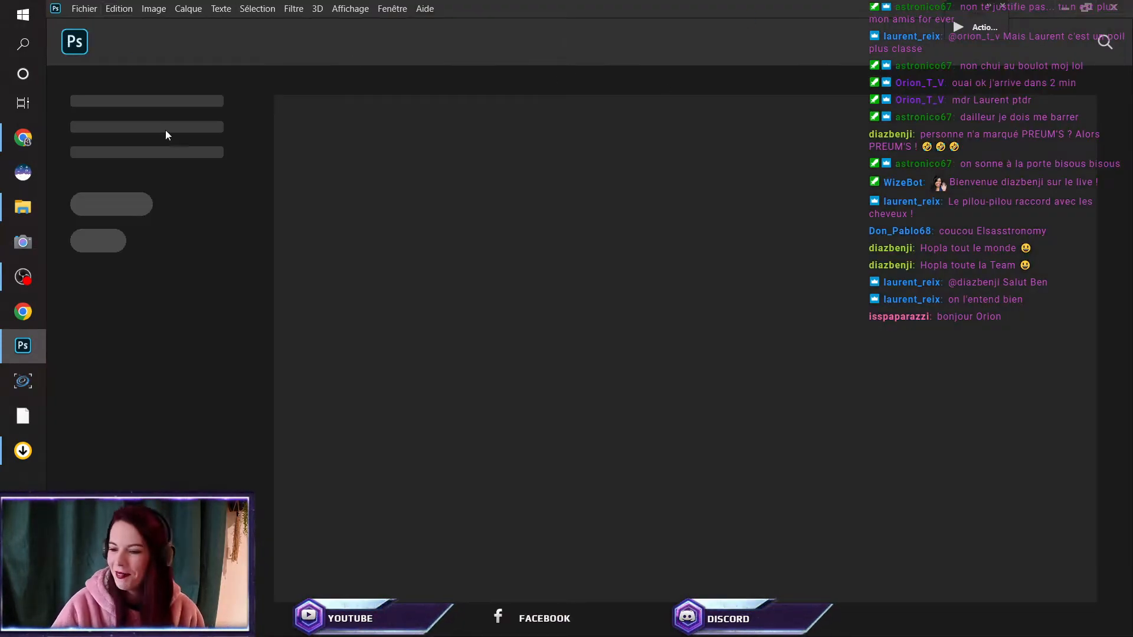
- Open sortie_siril.tif from the M42_10112022 folder and duplicate its background layer
left_click(92, 12)
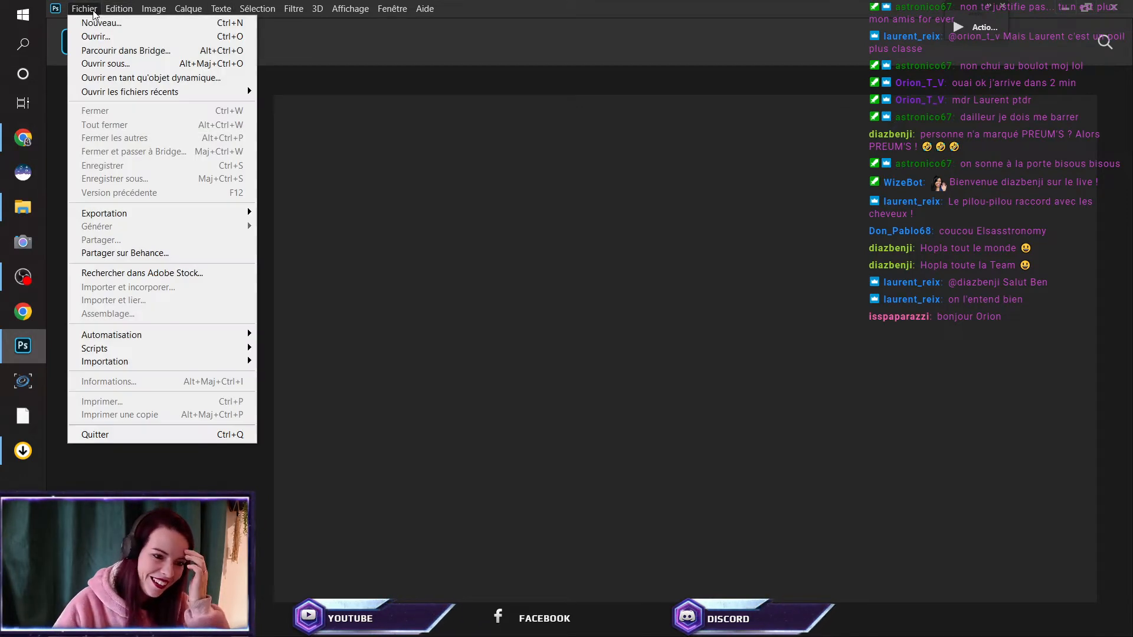
left_click(109, 38)
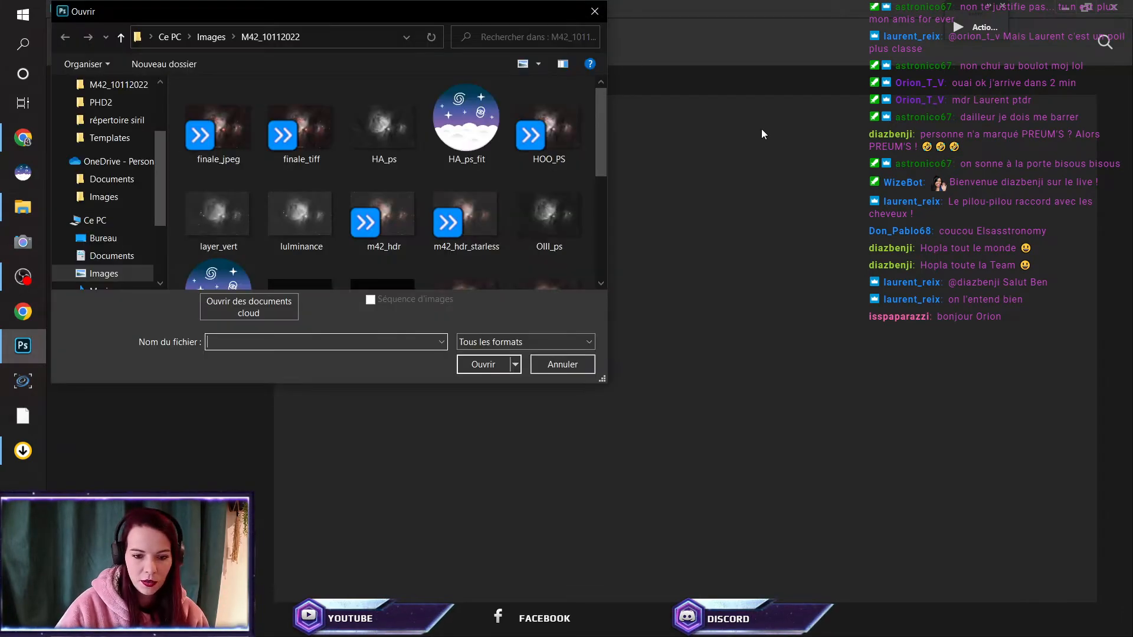
scroll(446, 169, "down", 3)
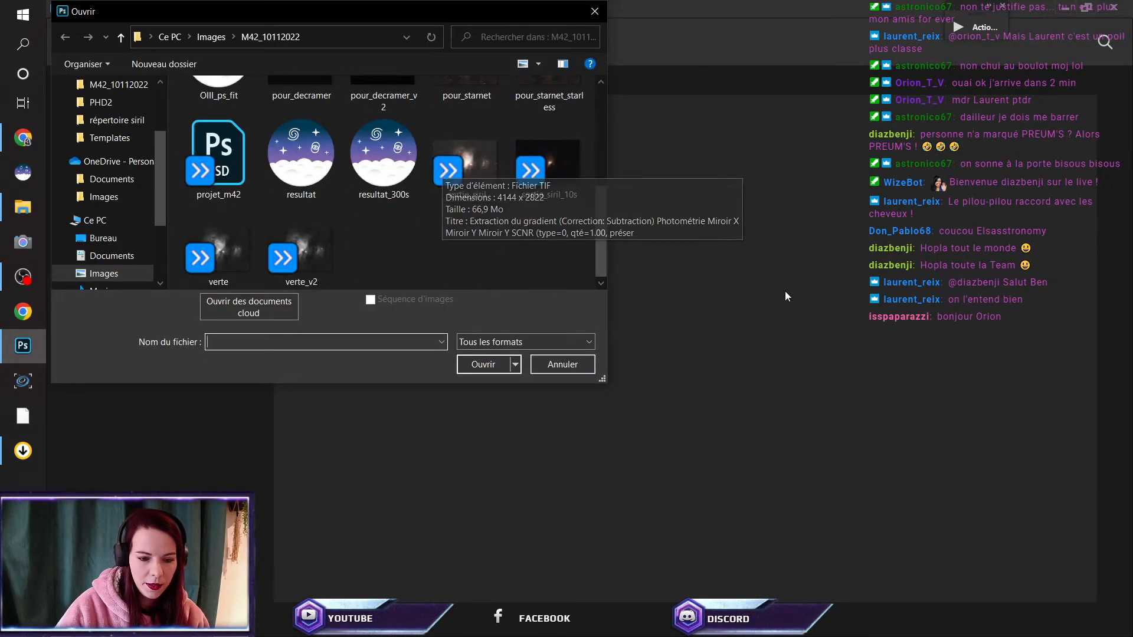
double_click(483, 176)
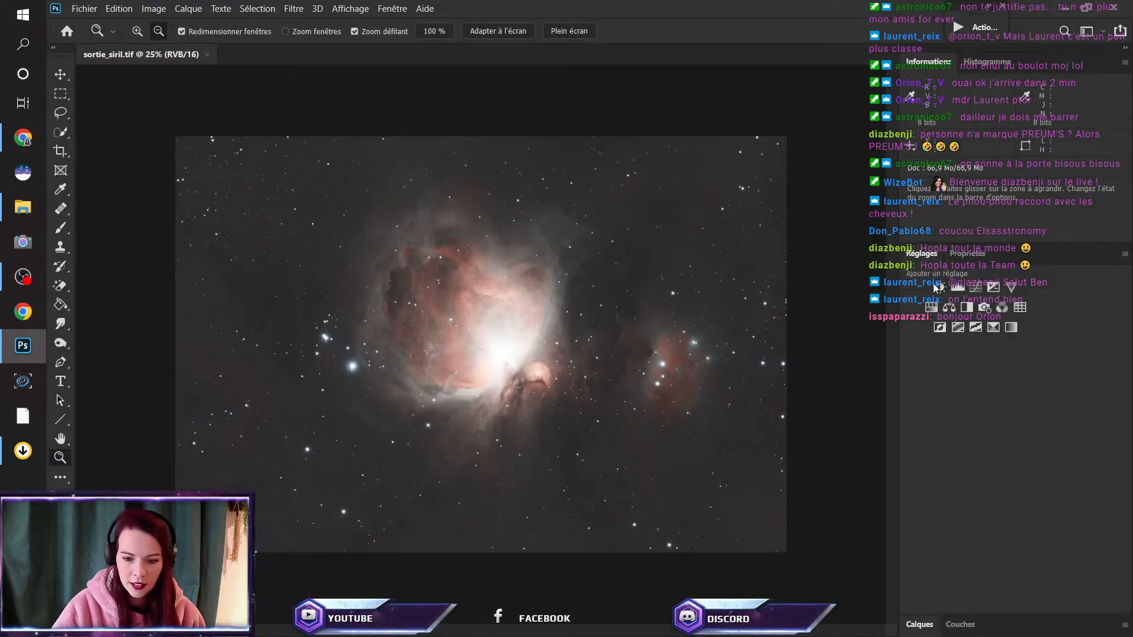
left_click(907, 625)
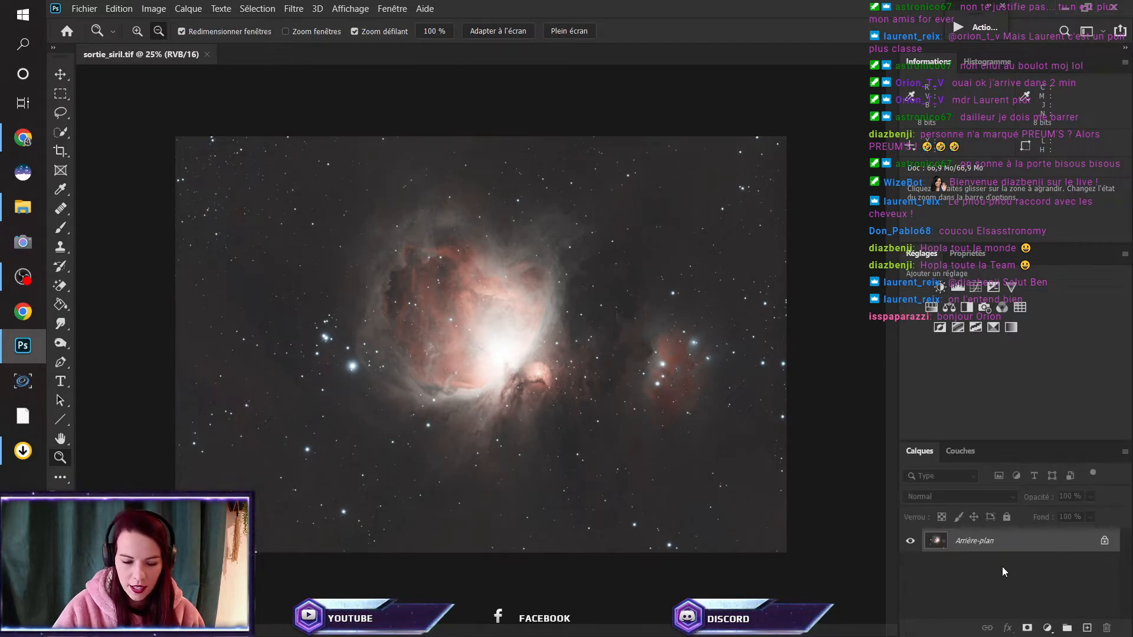
key("ctrl+j")
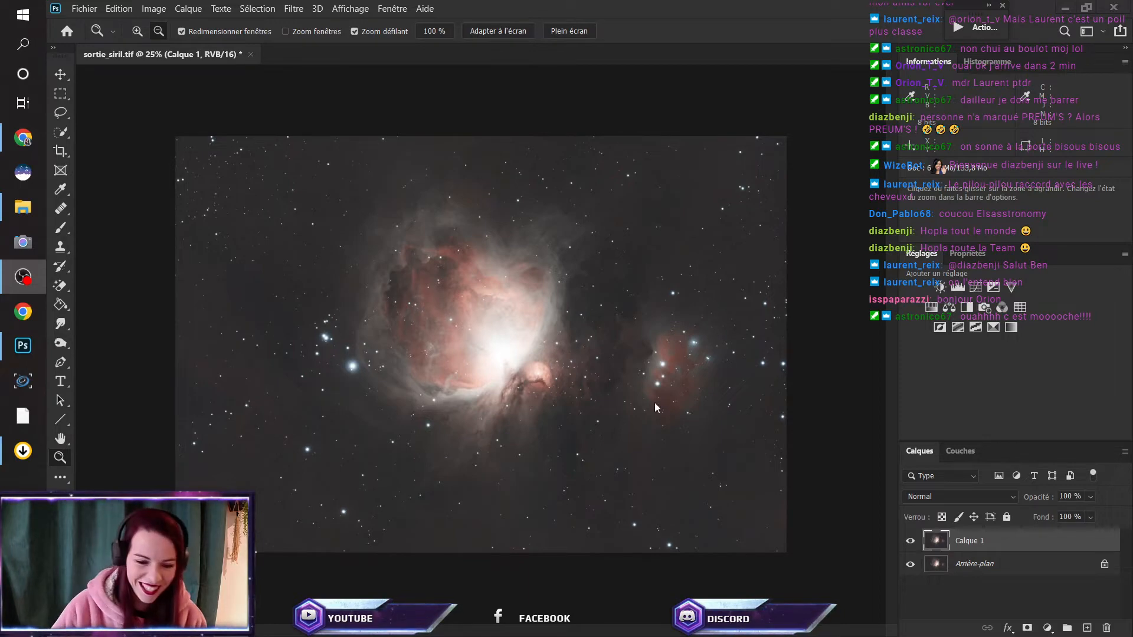
- Open pour_decramer_v2.tif from the M42_10112022 folder as a second document
left_click(88, 11)
left_click(91, 37)
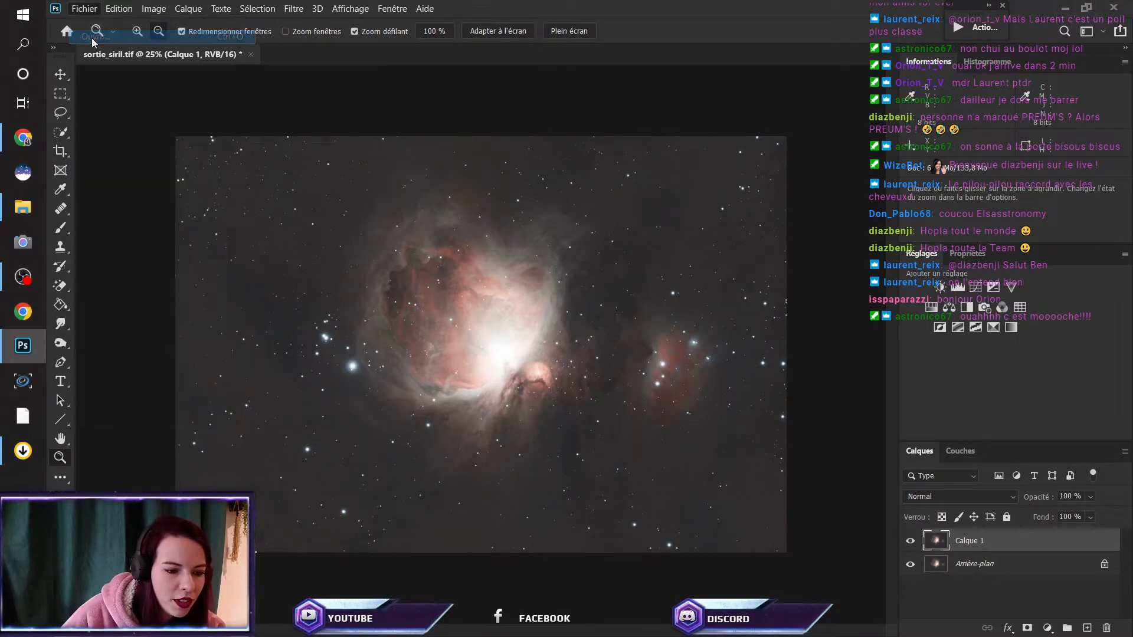
scroll(446, 183, "down", 3)
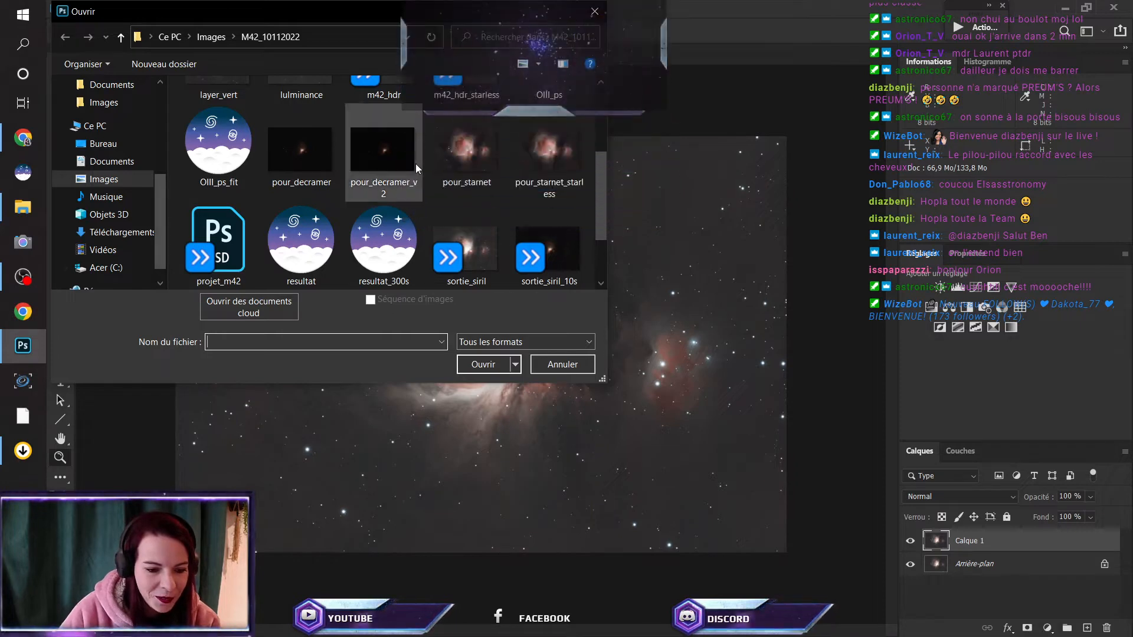
left_click(403, 170)
double_click(403, 169)
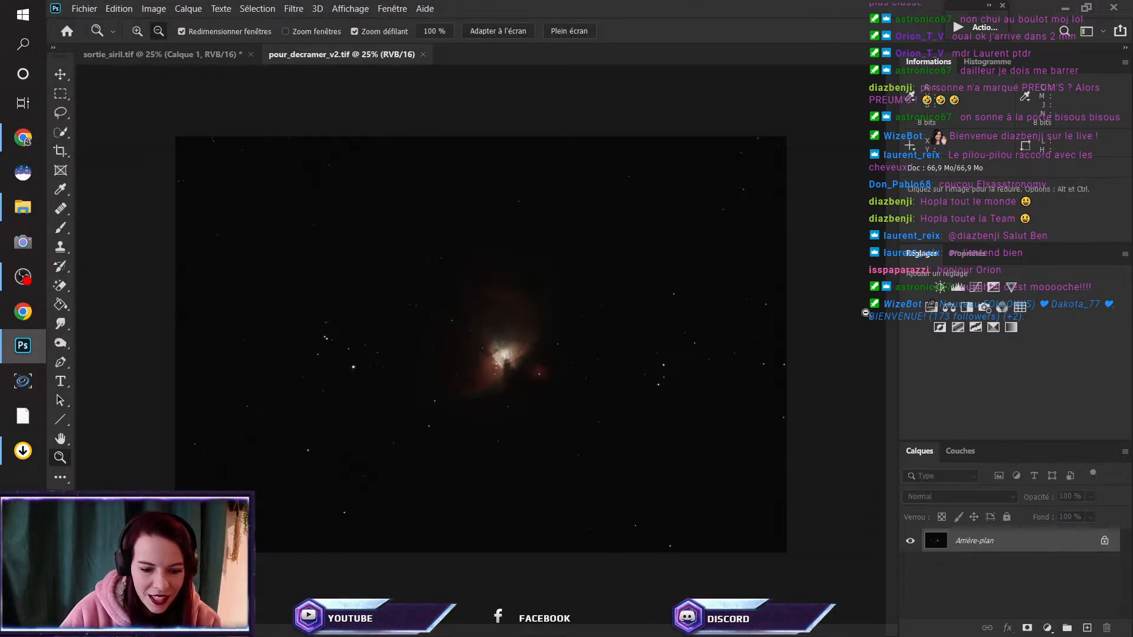
- Copy the entire pour_decramer_v2.tif image and paste it as a new layer in sortie_siril.tif
key("ctrl+a")
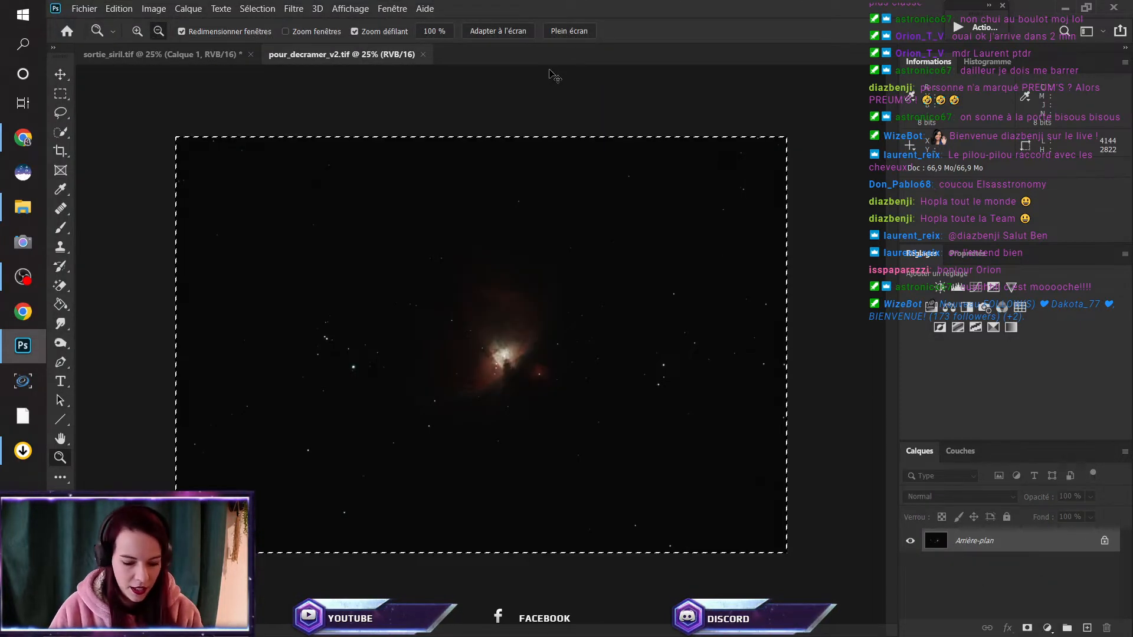
left_click(118, 56)
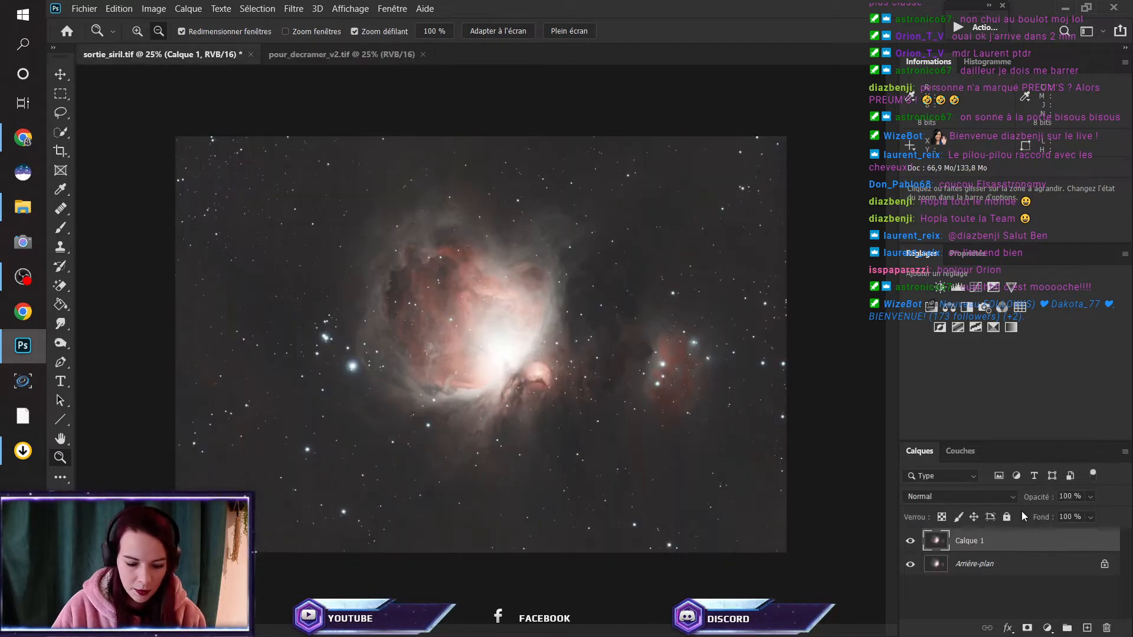
key("ctrl+v")
- Compare the two exposures by hiding and showing the pasted dark layer Calque 2
left_click(971, 565)
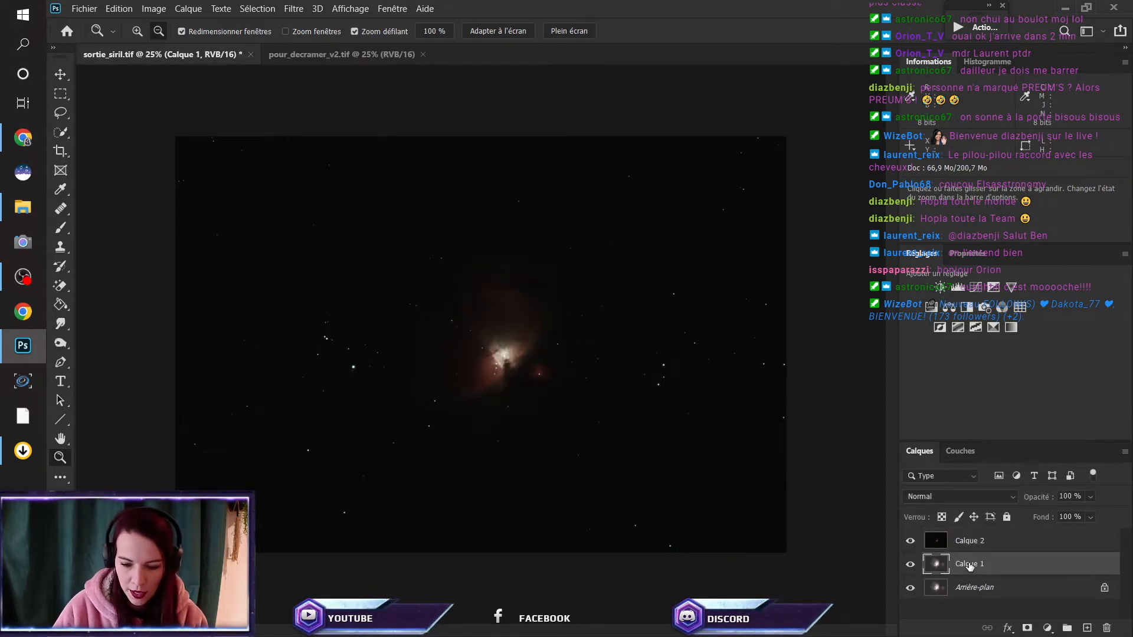
left_click(910, 542)
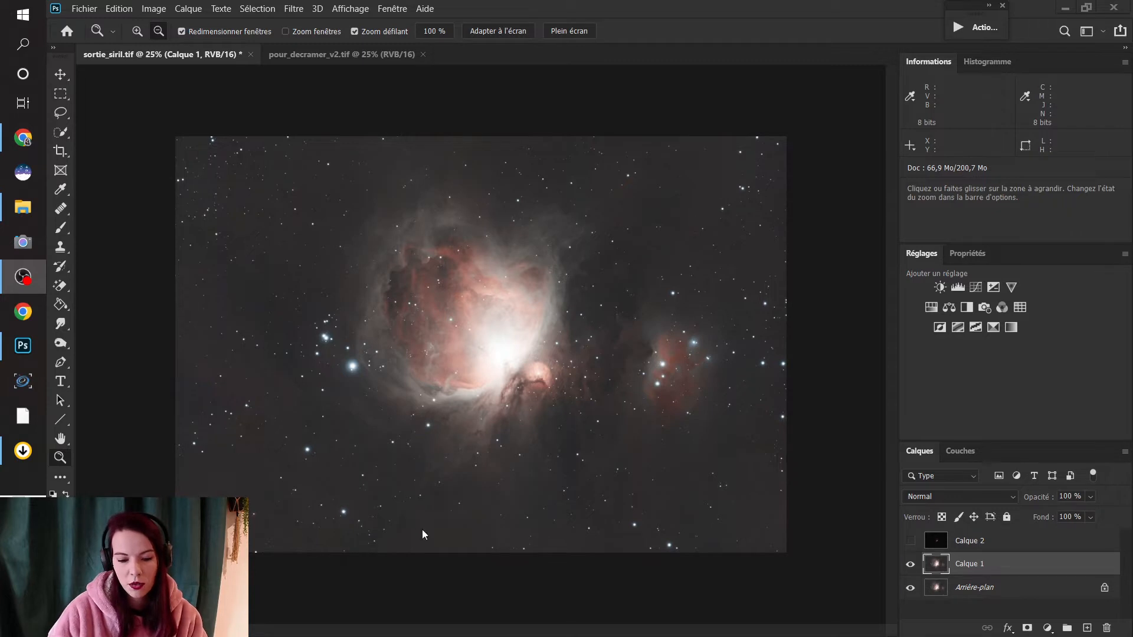
left_click(911, 542)
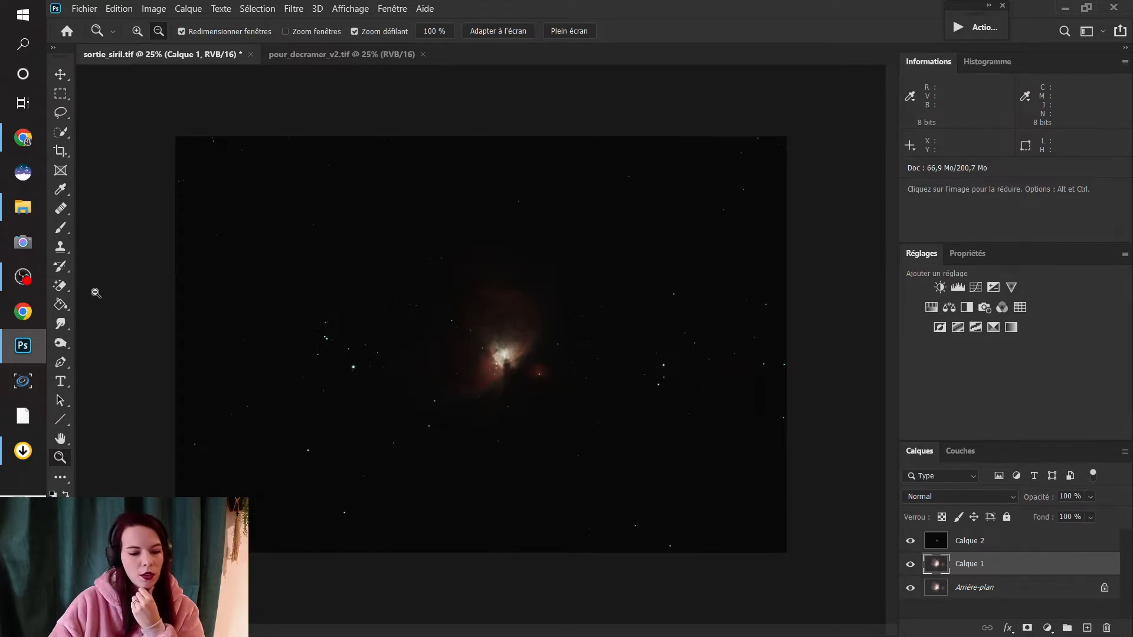
left_click(12, 207)
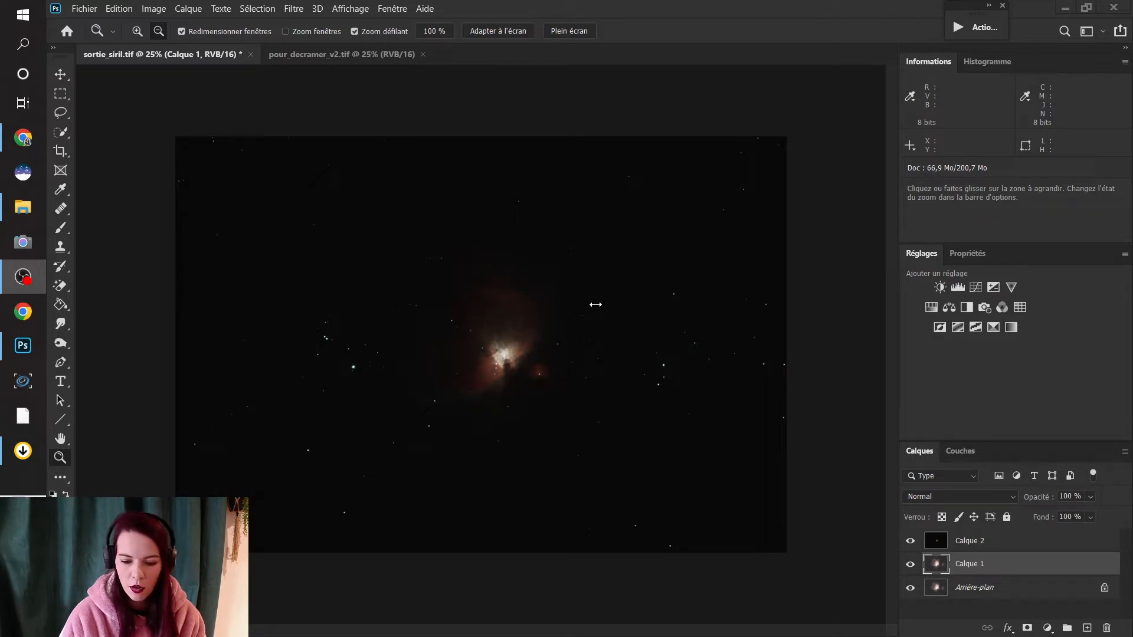
- Rename the layer Calque 1 as "originale"
left_click(972, 560)
double_click(973, 563)
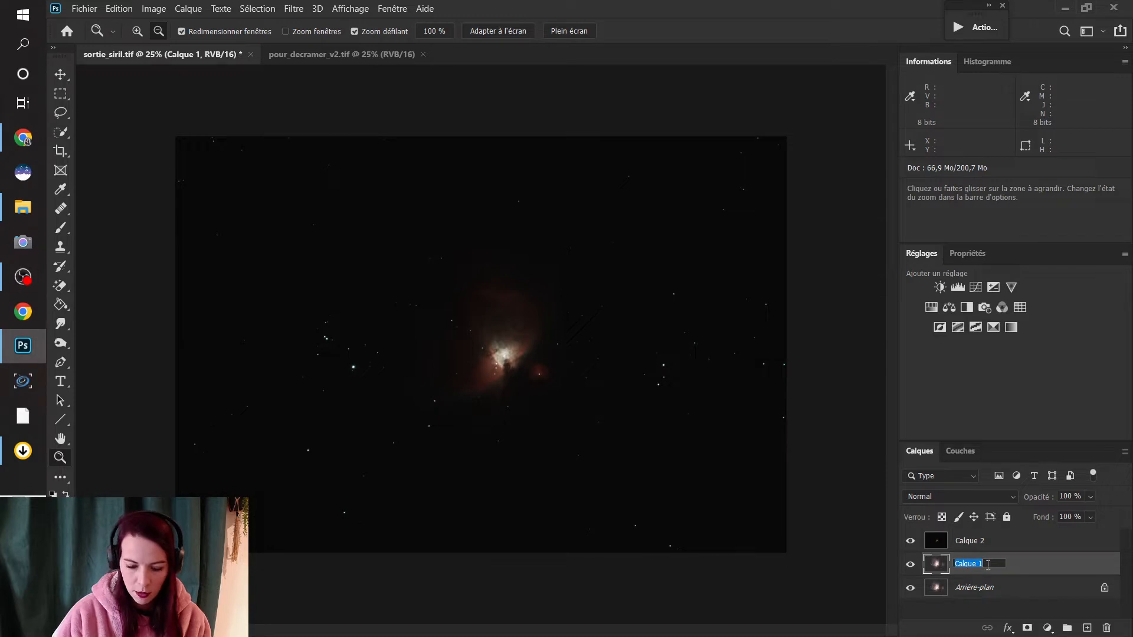
type("original")
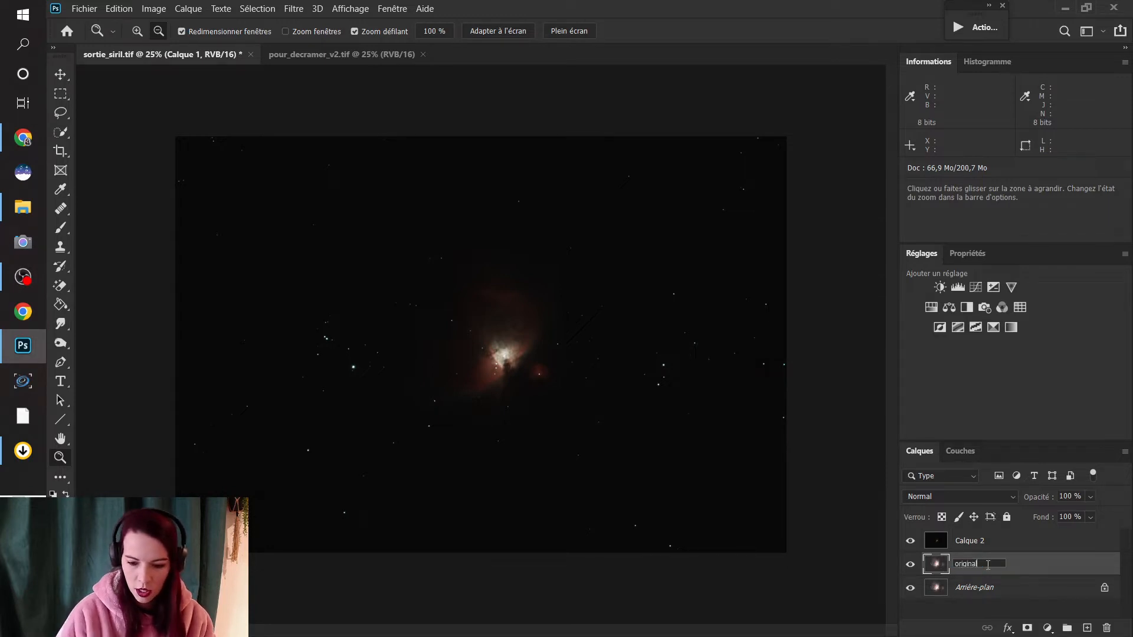
type("e")
- Rename the pasted layer Calque 2 as "pour decramer"
left_click(991, 547)
double_click(990, 545)
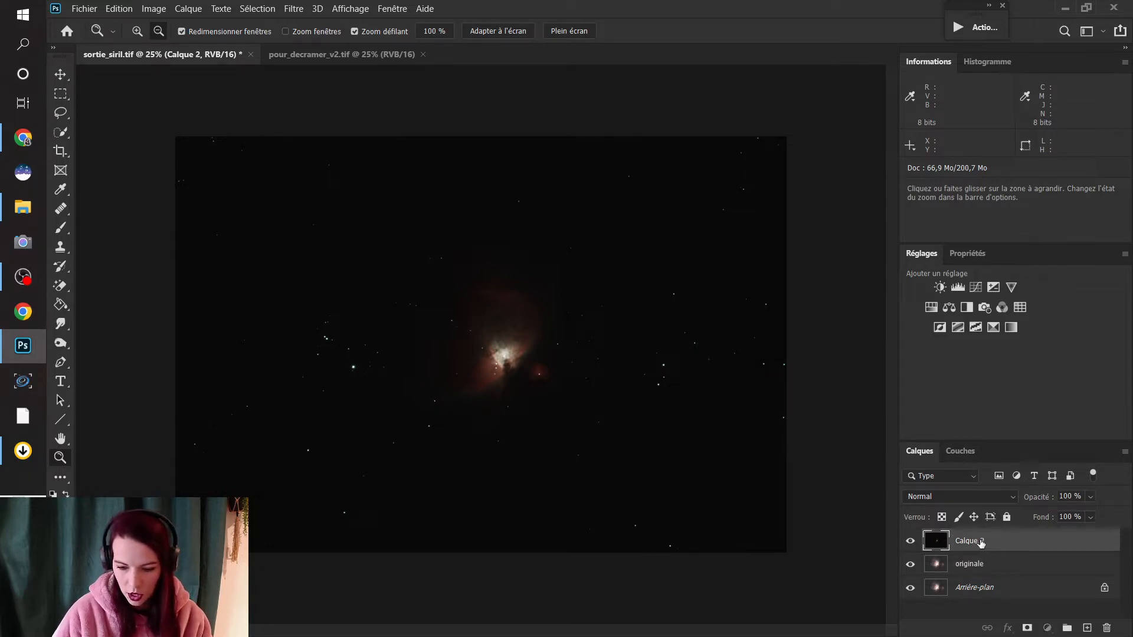
type("pour ")
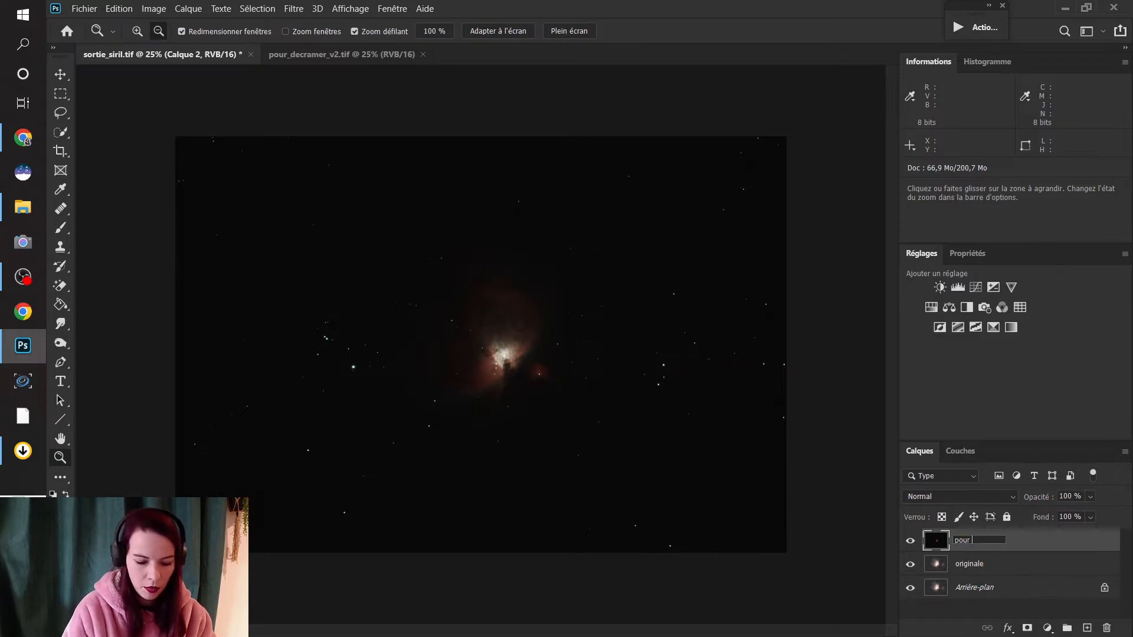
type("decramer")
key("Return")
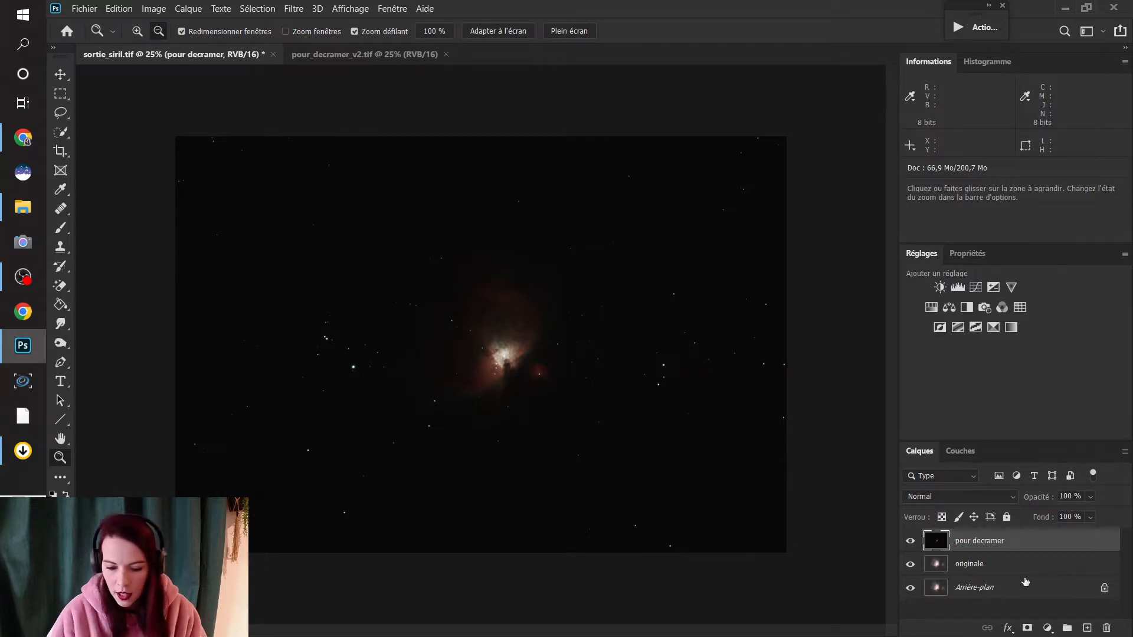
- Hide the "pour decramer" layer and duplicate the "originale" layer
left_click(911, 540)
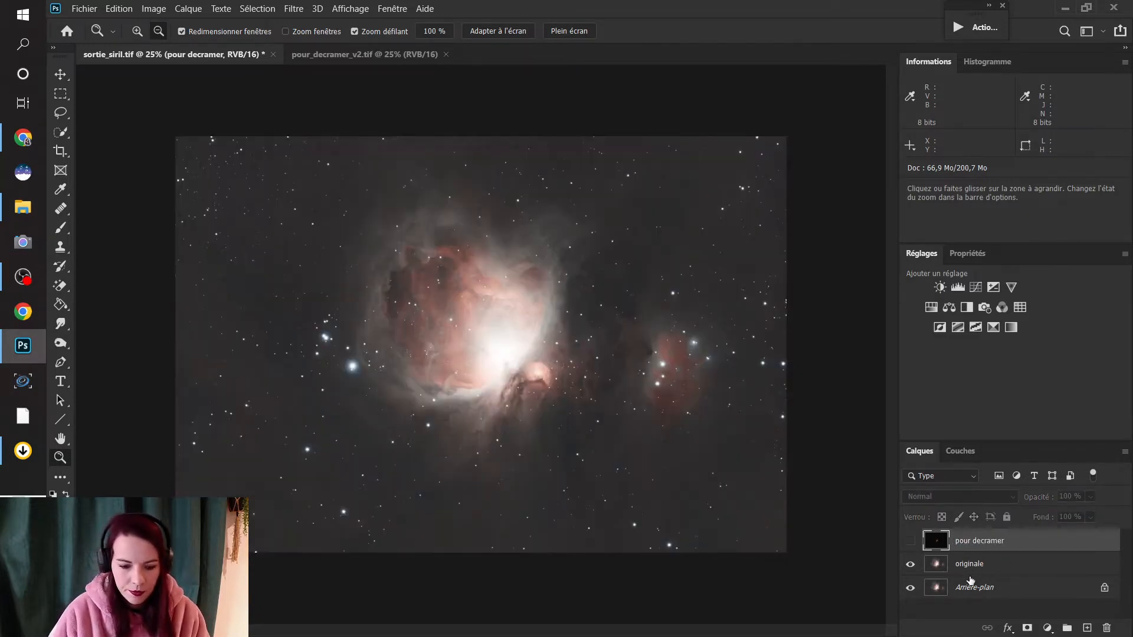
left_click(970, 571)
key("ctrl+j")
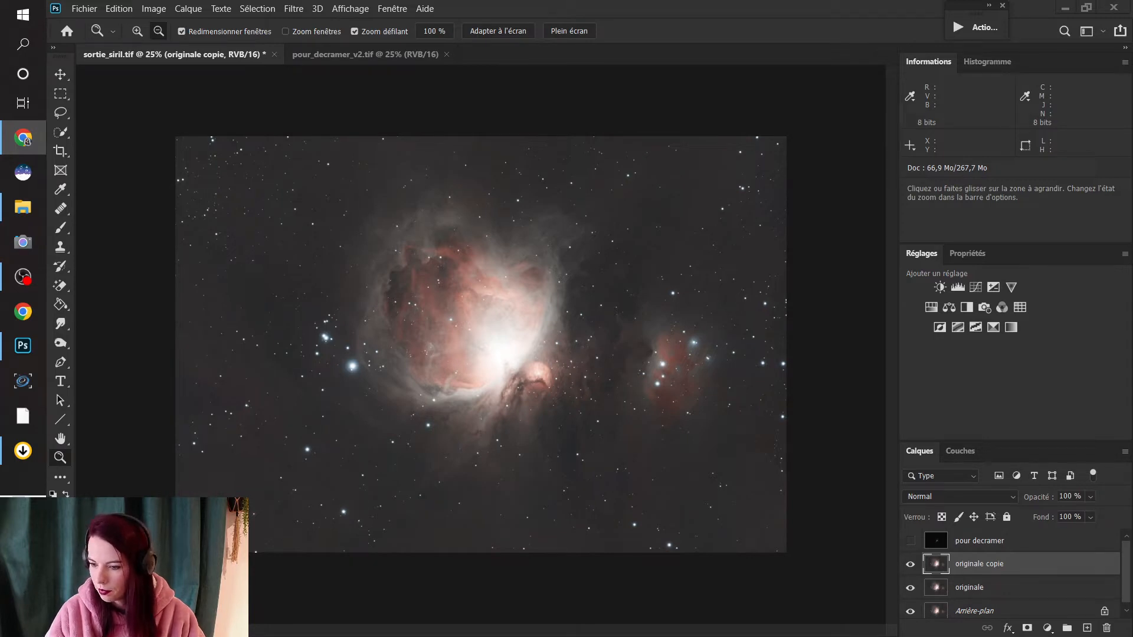
scroll(23, 138, "down", 1)
scroll(23, 138, "up", 1)
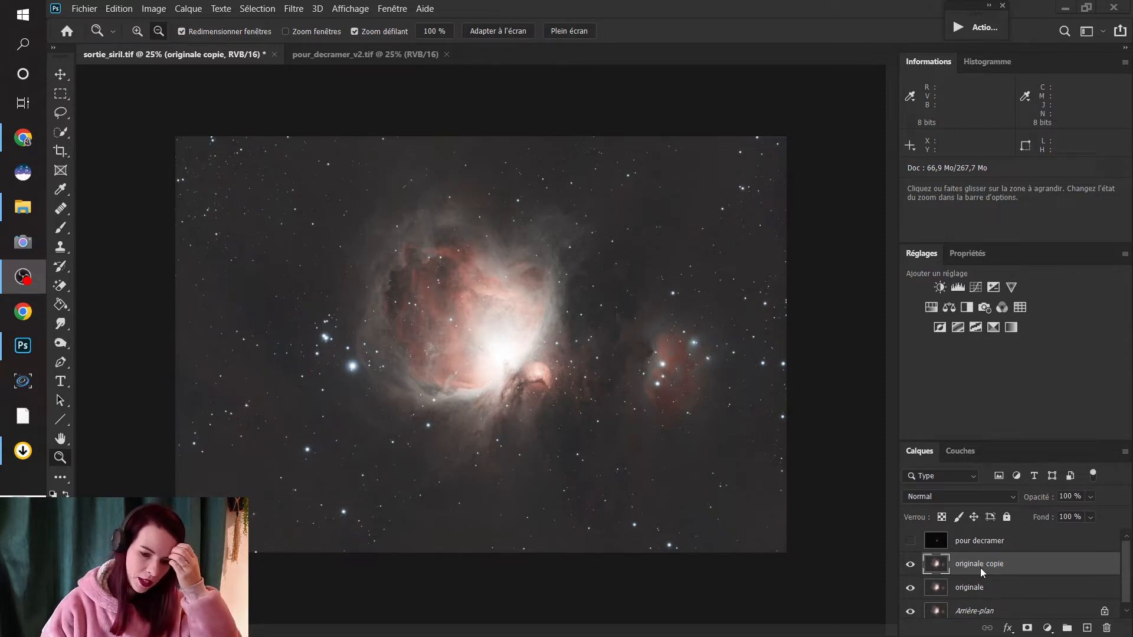
- Show the "pour decramer" layer and examine the nebula core up close with and without that layer
left_click(909, 541)
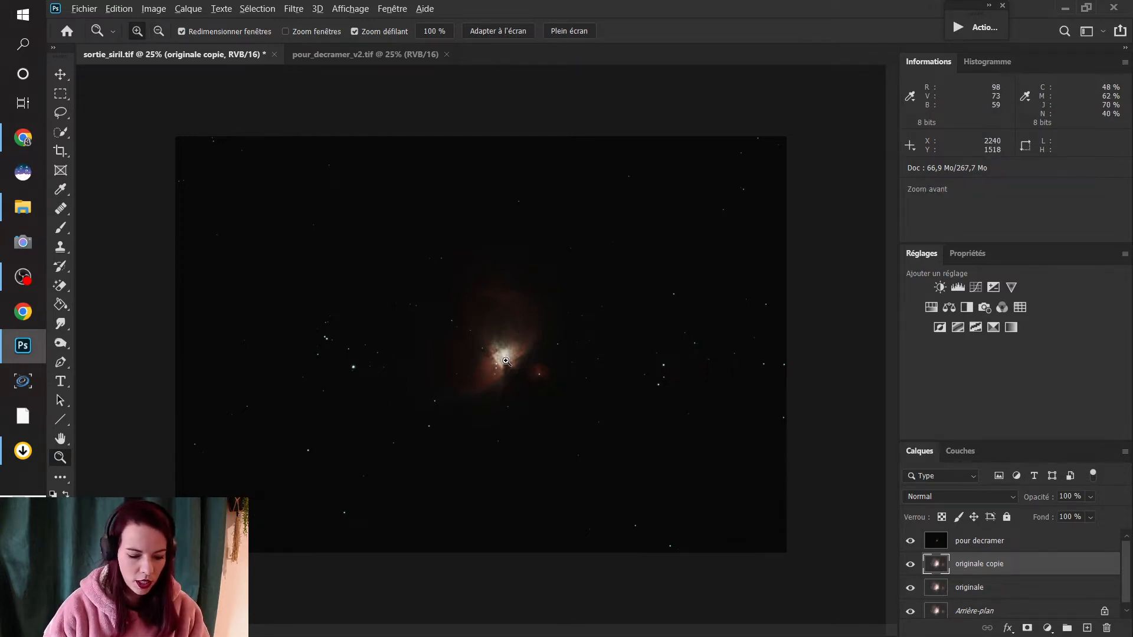
left_click(486, 387)
left_click_drag(516, 367, 510, 346)
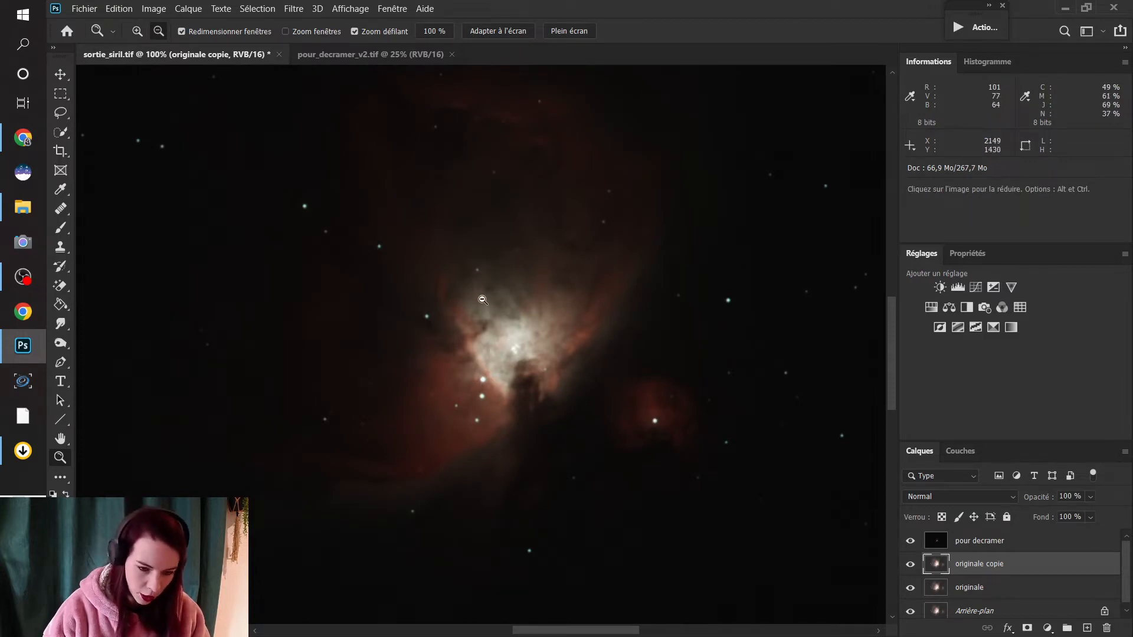
left_click(912, 542)
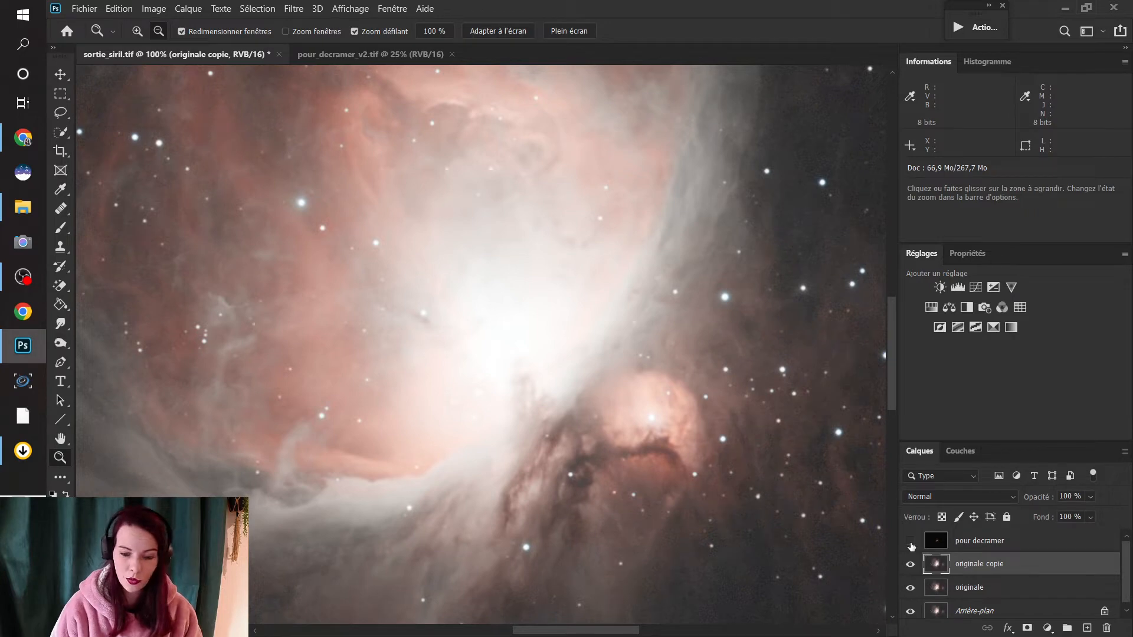
left_click(910, 541)
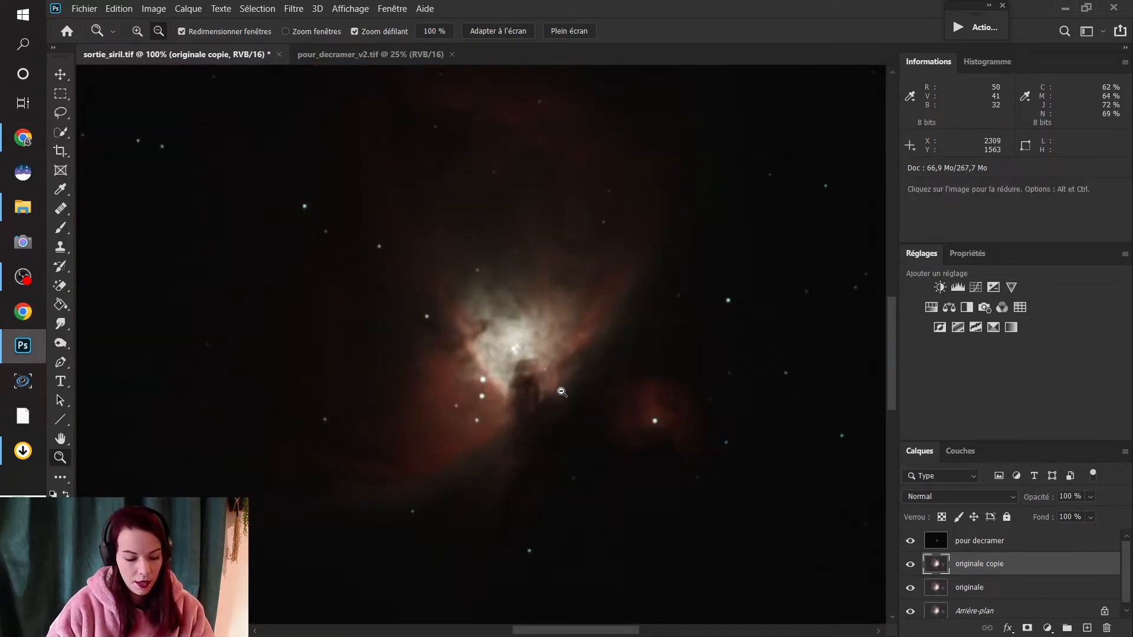
left_click(535, 392)
left_click(518, 380)
left_click(531, 374)
right_click(479, 340)
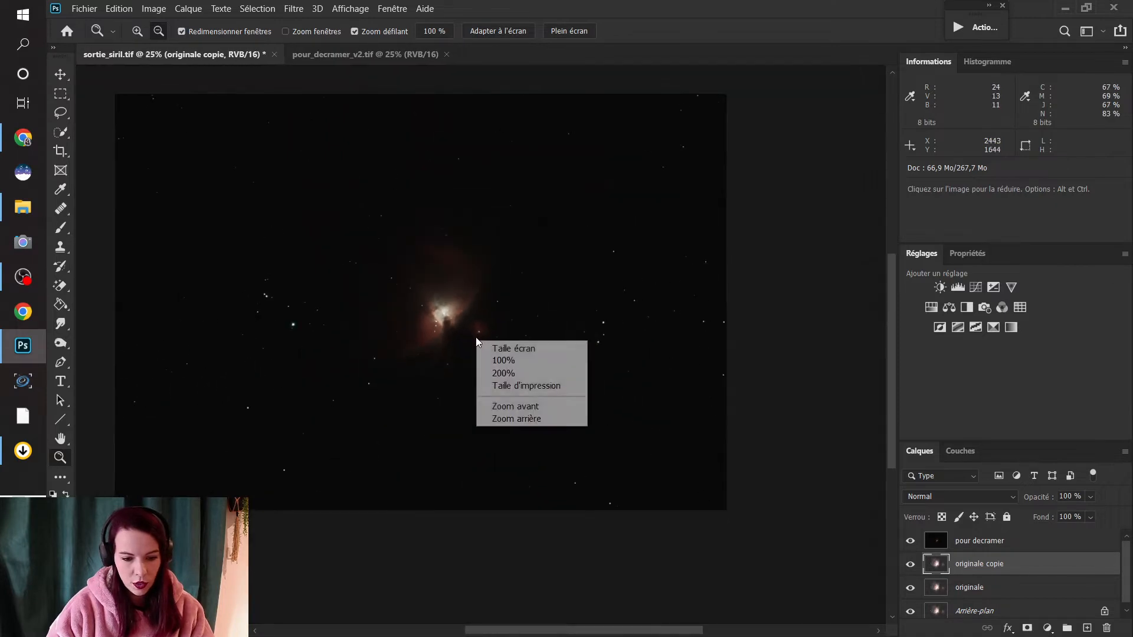
left_click(512, 348)
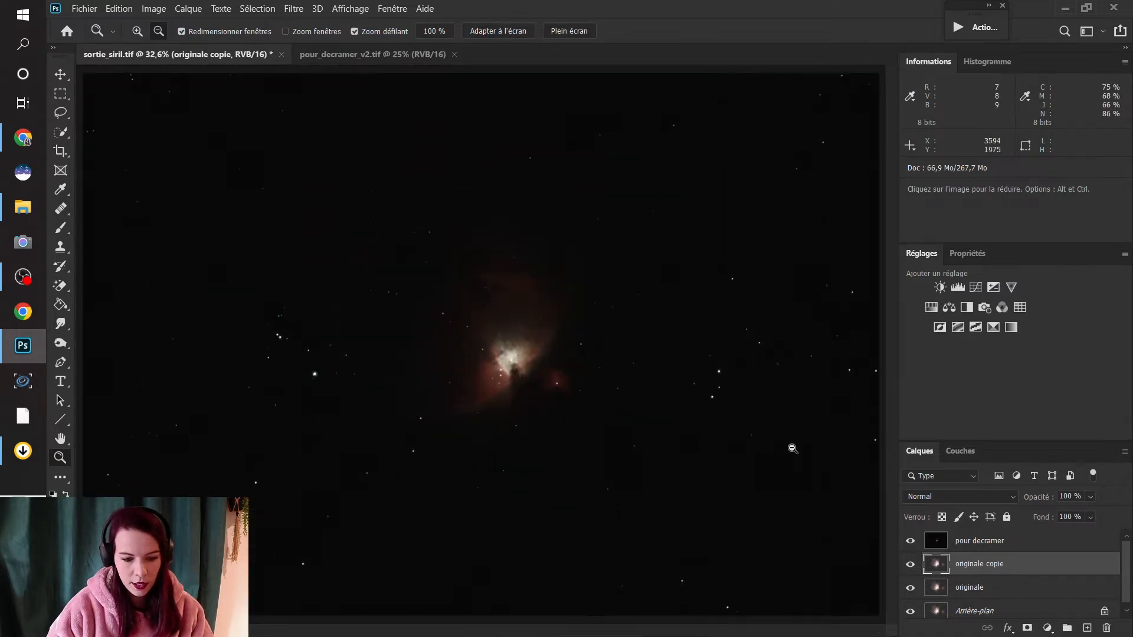
- Add a layer mask to the "pour decramer" layer, display the mask on its own and invert it to black
left_click(977, 544)
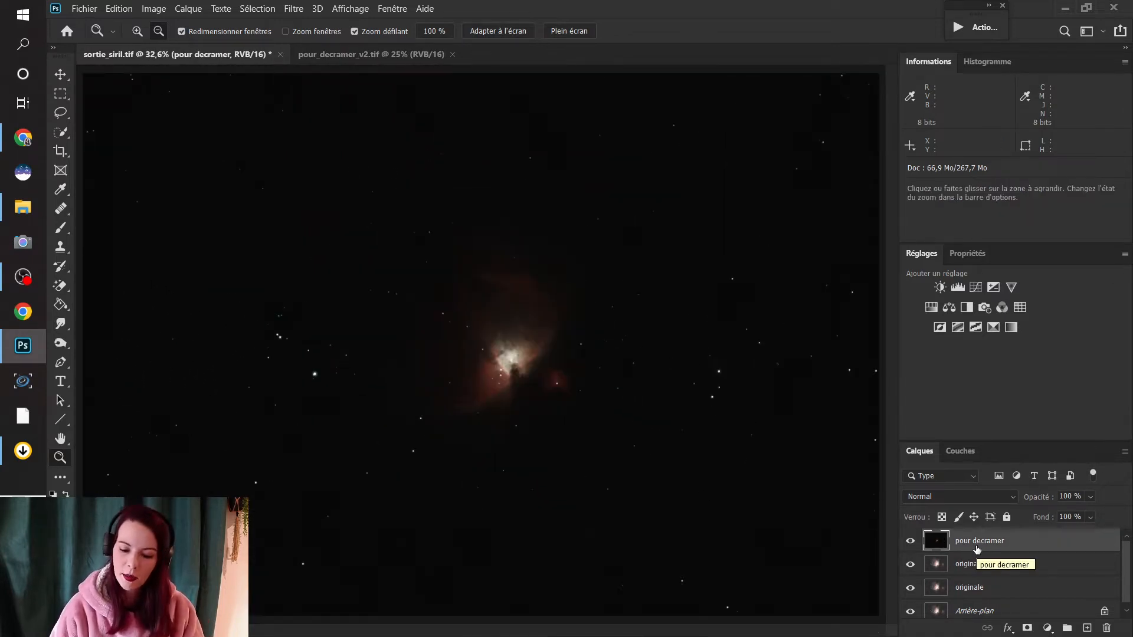
left_click(1027, 629)
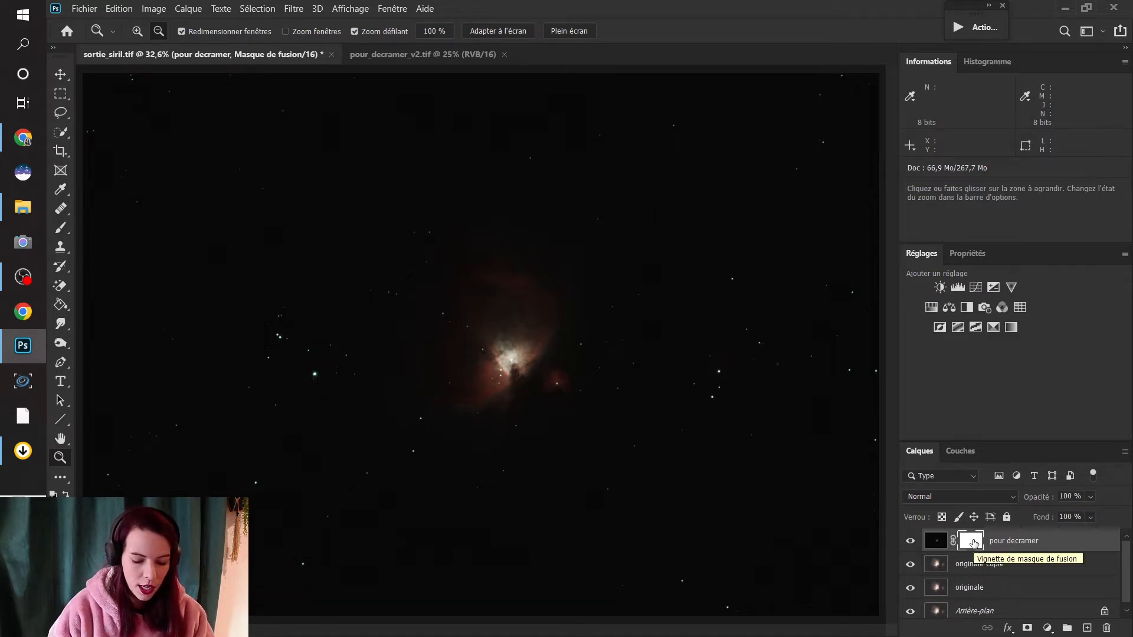
left_click(975, 543, "alt")
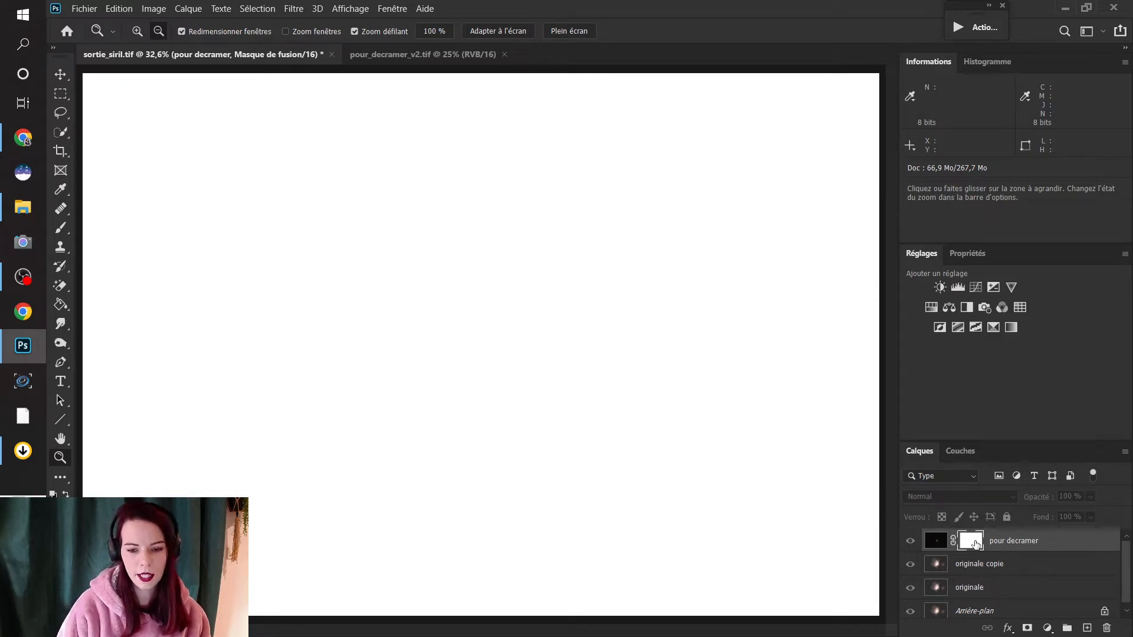
left_click(937, 541)
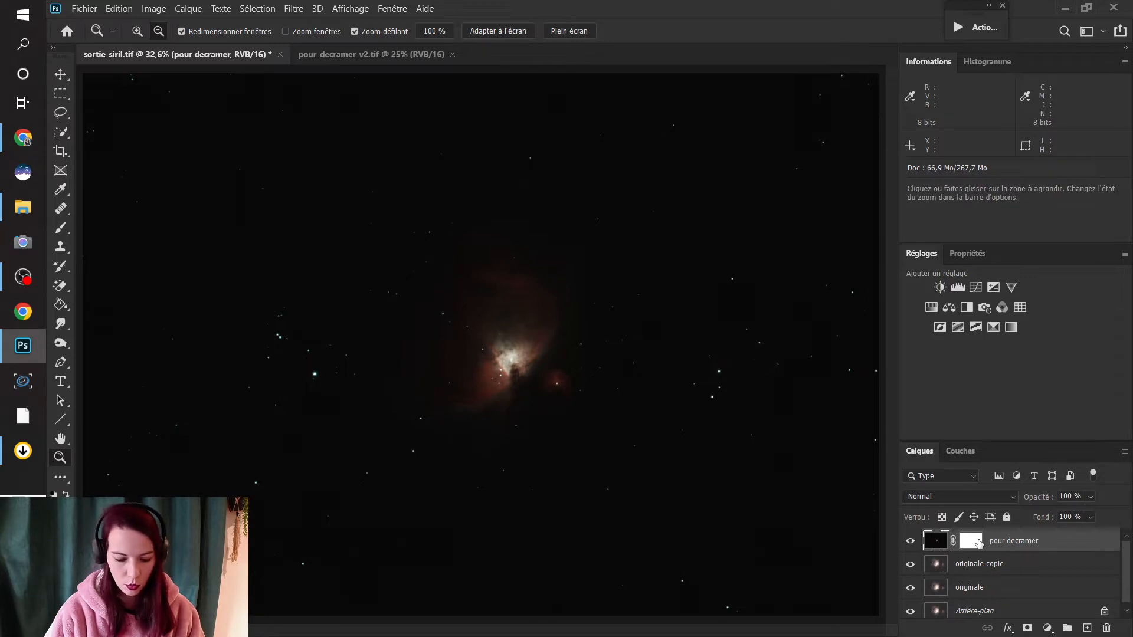
left_click(973, 544, "alt")
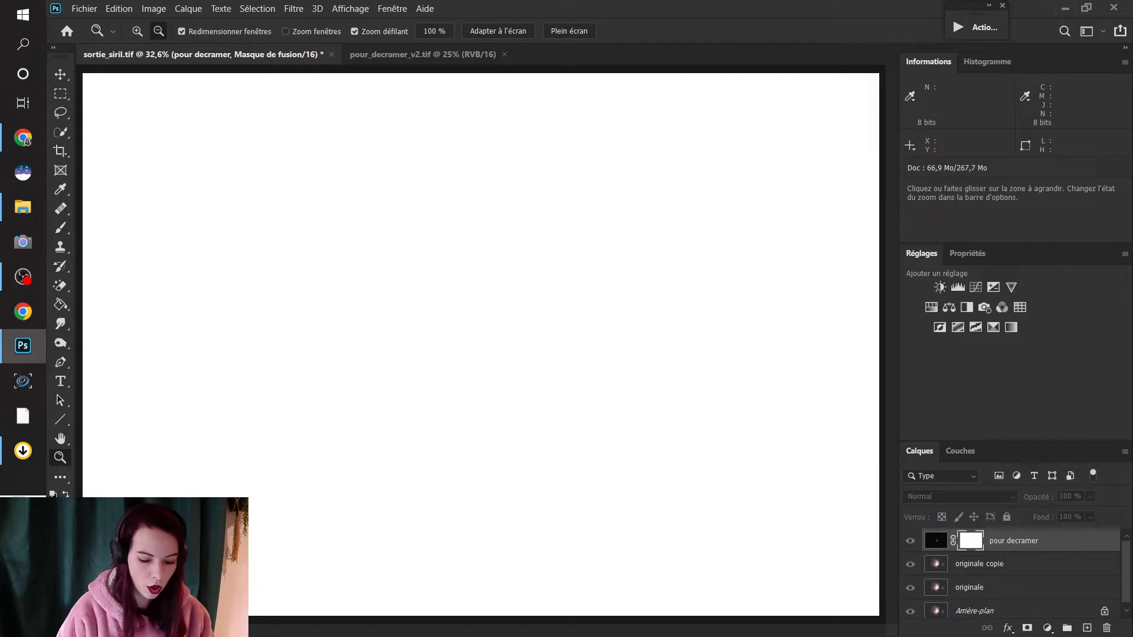
key("ctrl+i")
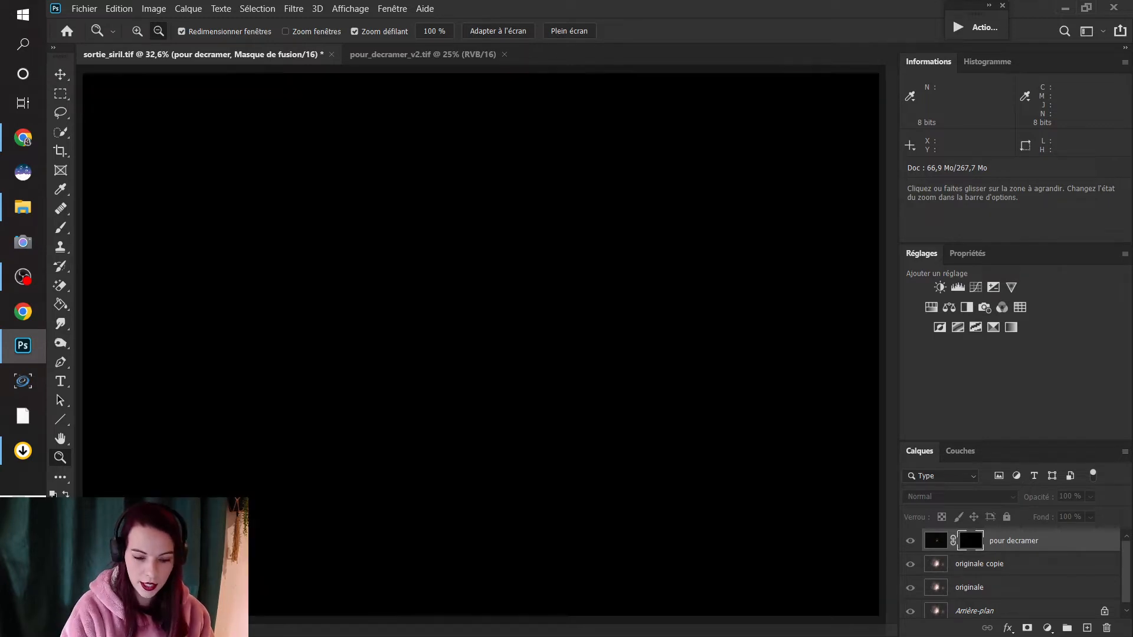
- Target the "pour decramer" layer's mask and set up a soft round brush of about 199 px with 0% hardness
left_click(930, 544)
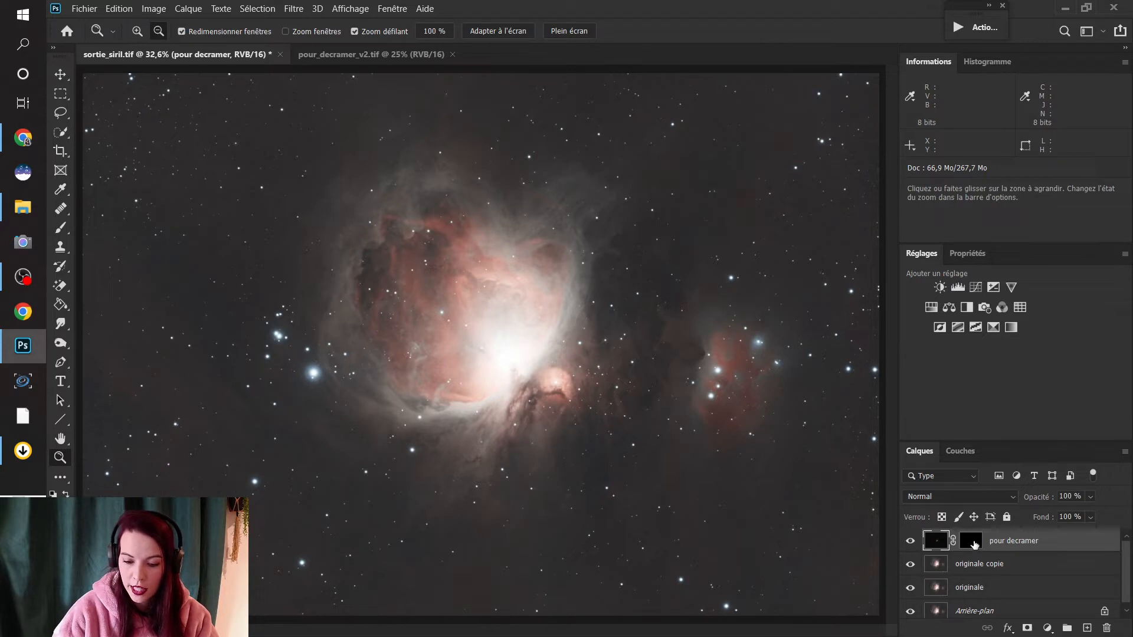
left_click(974, 542)
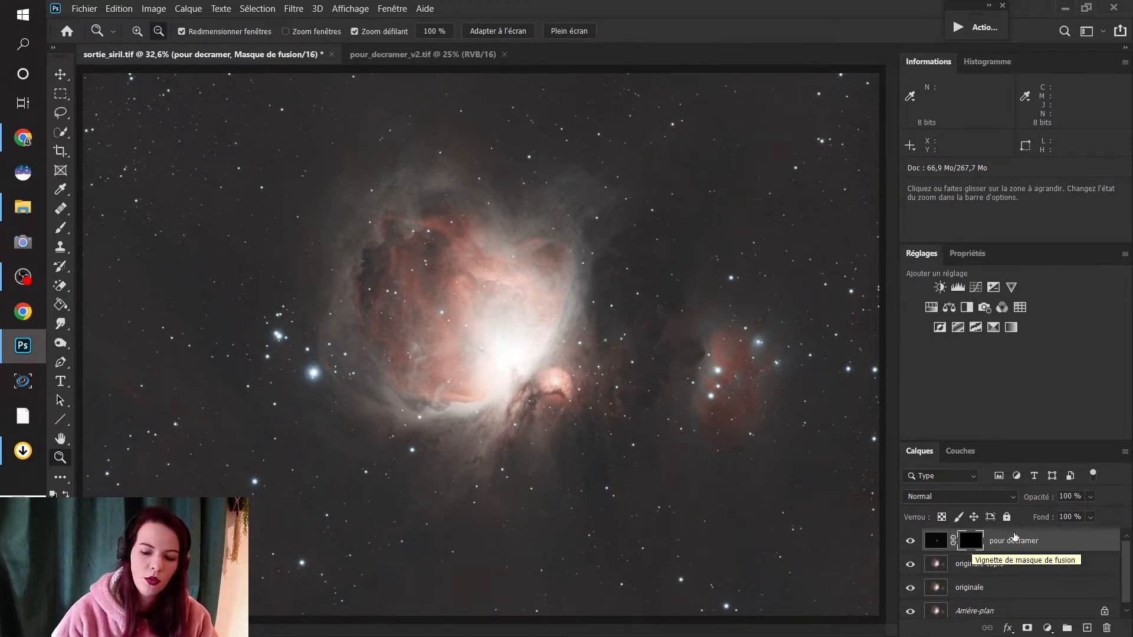
left_click(61, 229)
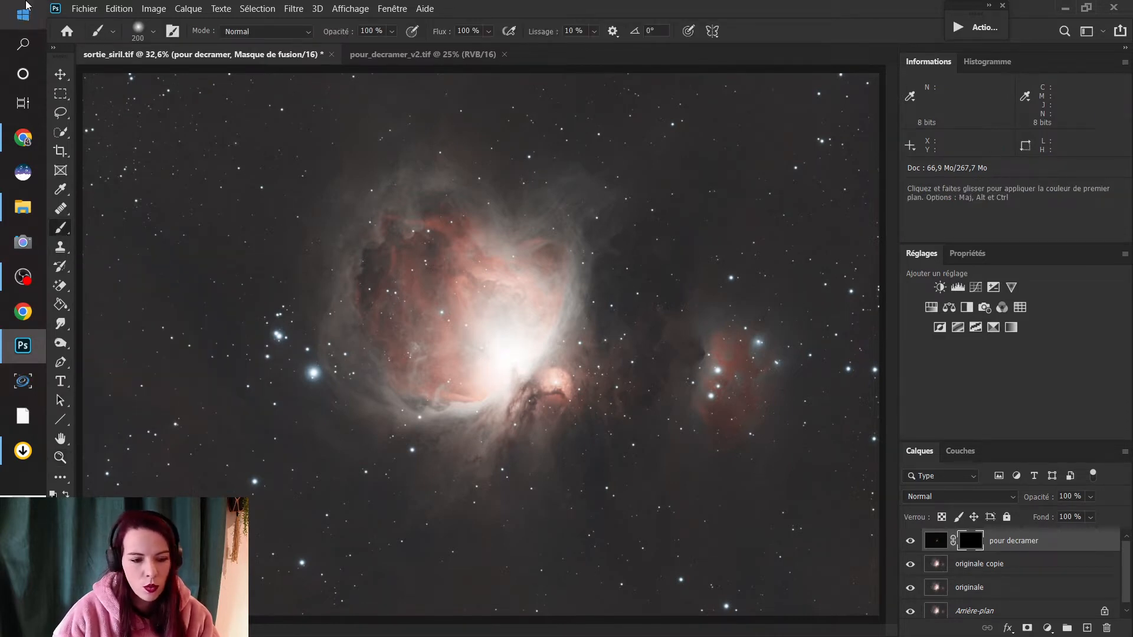
left_click(141, 35)
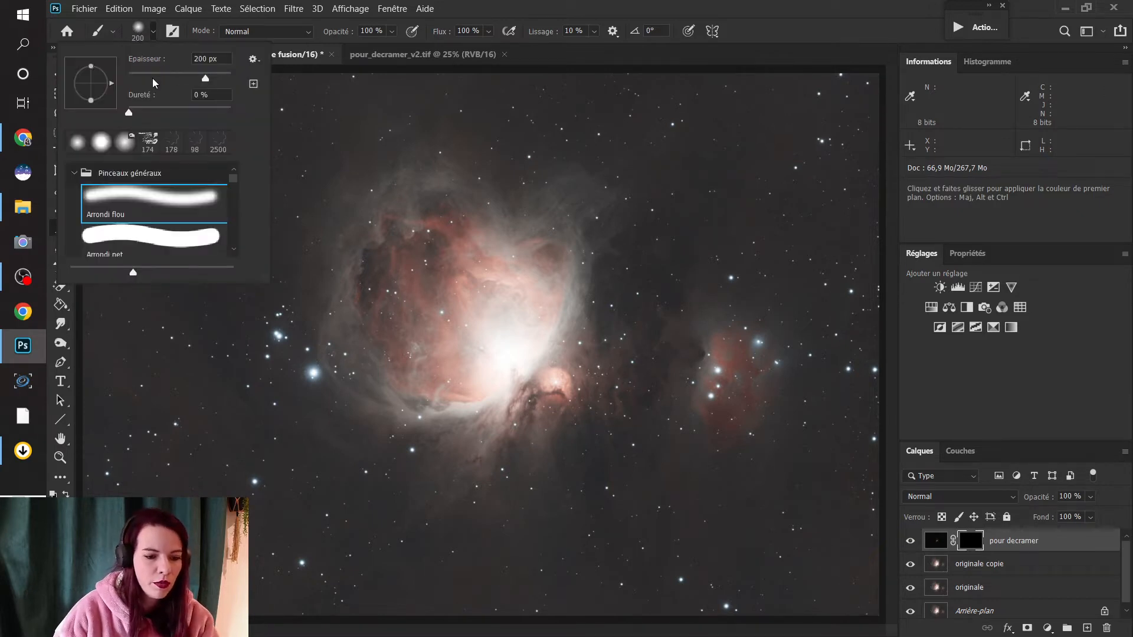
mouse_move(206, 82)
left_mouse_down()
mouse_move(157, 81)
mouse_move(226, 81)
left_mouse_up()
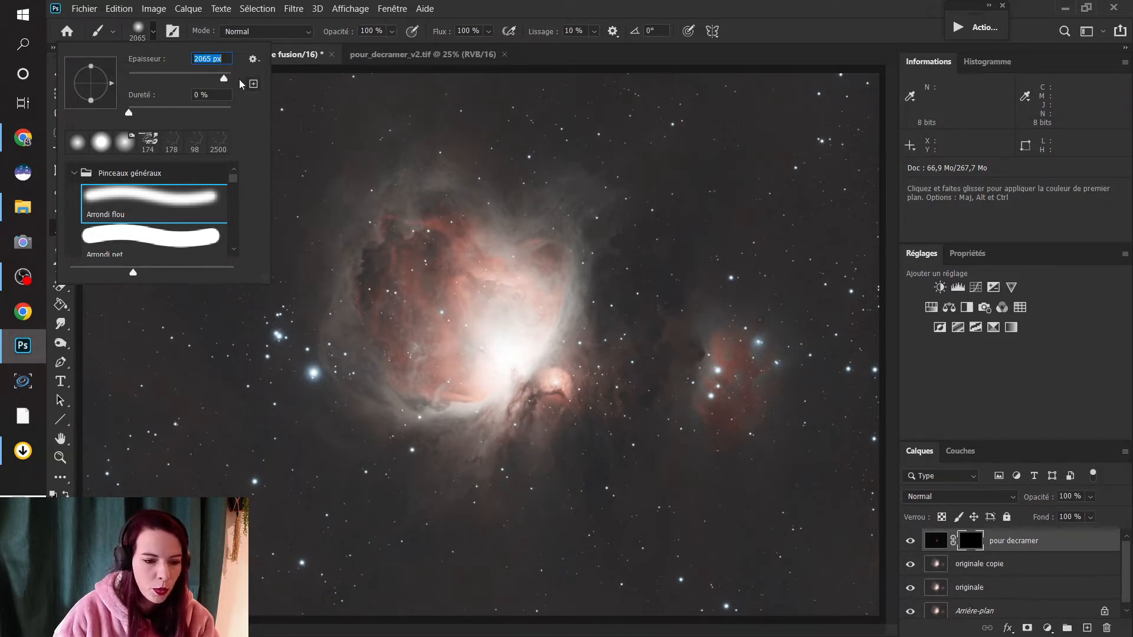
left_click_drag(223, 79, 206, 81)
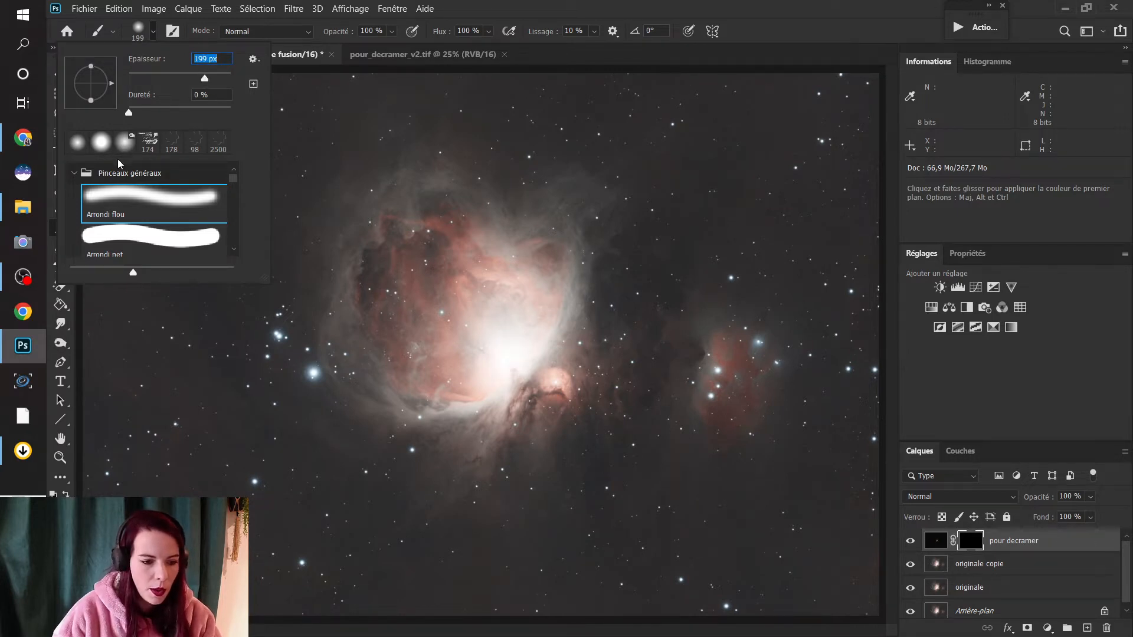
left_click(497, 365)
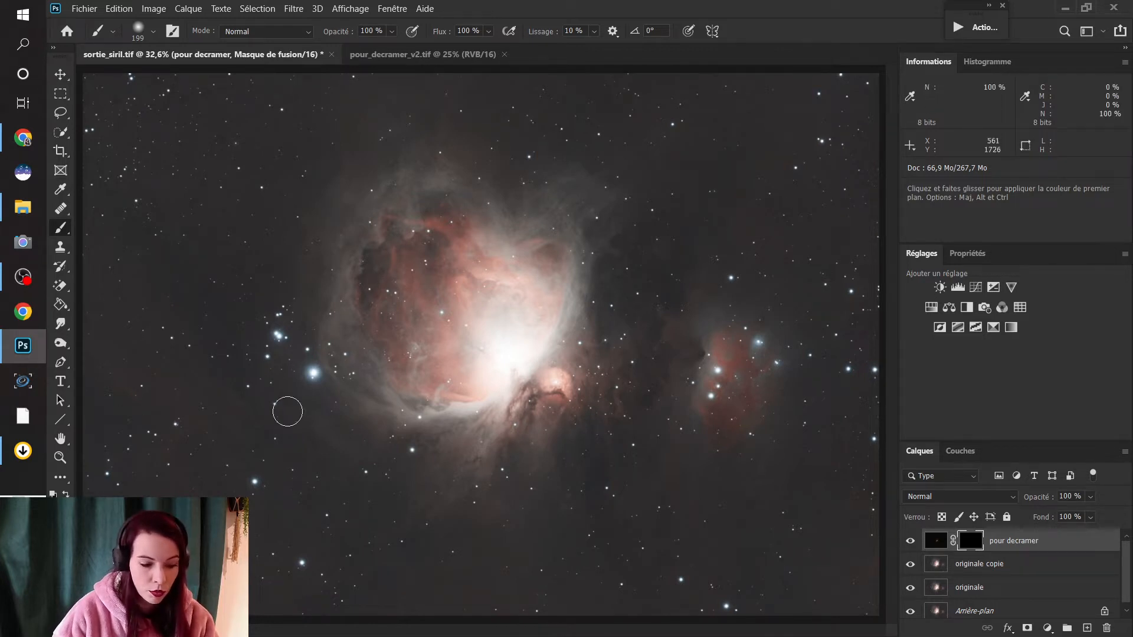
- Paint over the overexposed nebula core on the "pour decramer" mask to reveal the darker exposure
left_click(511, 364)
mouse_move(512, 363)
left_mouse_down()
mouse_move(504, 374)
mouse_move(501, 357)
mouse_move(521, 355)
left_mouse_up()
left_click(465, 403)
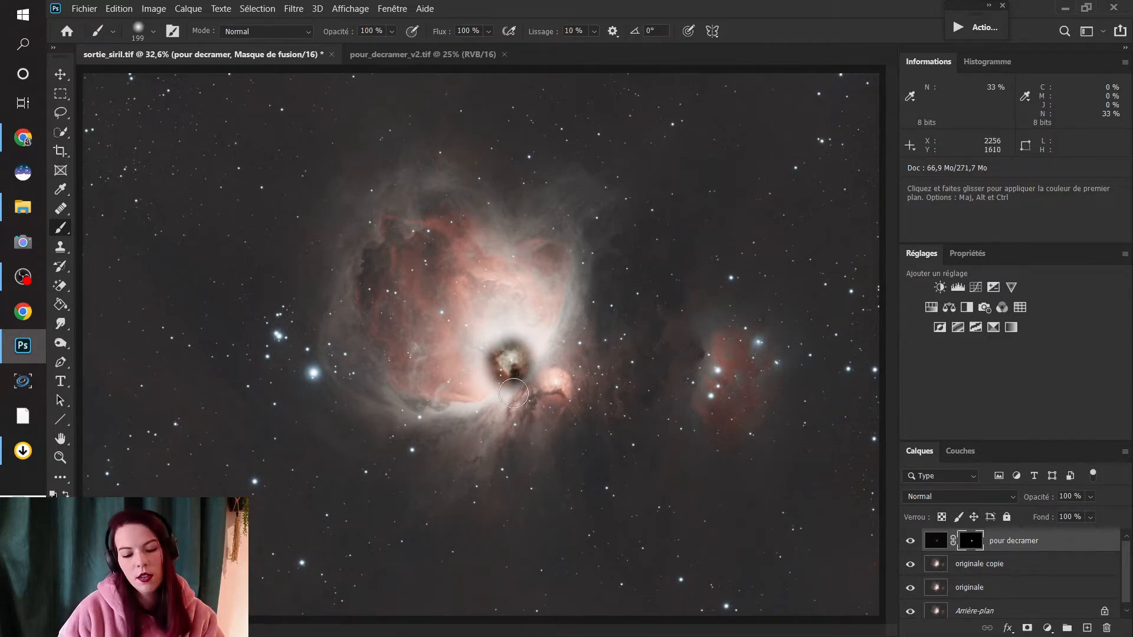
mouse_move(503, 342)
left_mouse_down()
mouse_move(509, 366)
mouse_move(494, 376)
mouse_move(485, 363)
mouse_move(504, 342)
mouse_move(524, 352)
mouse_move(492, 351)
mouse_move(519, 339)
left_mouse_up()
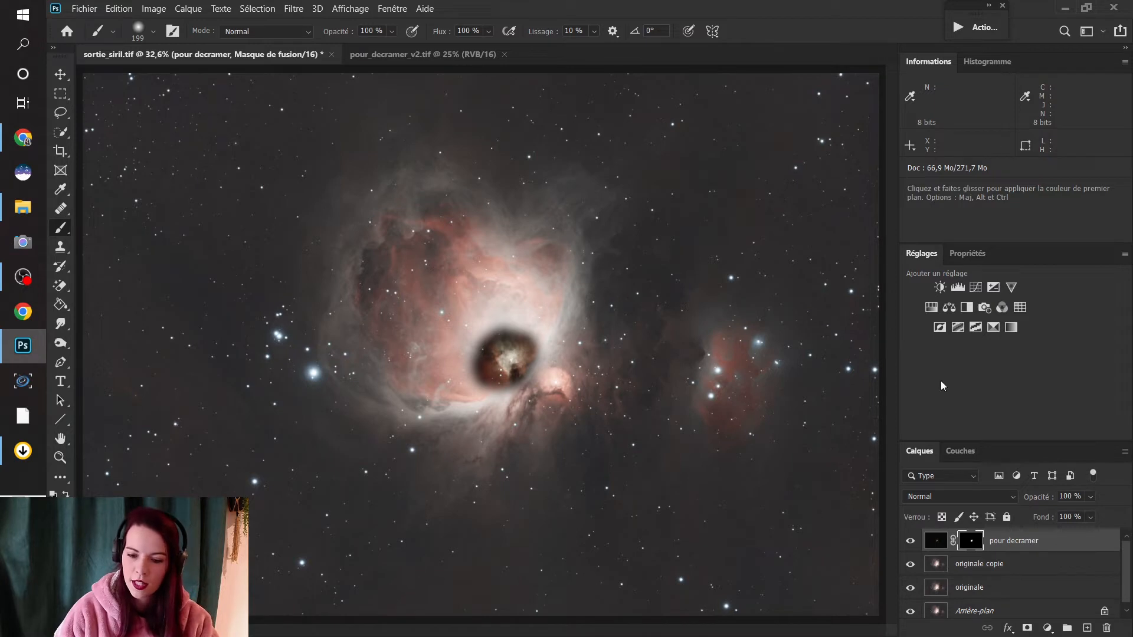
- Feather the "pour decramer" layer mask by 119.6 px to soften the edge of the painted core
left_click(968, 254)
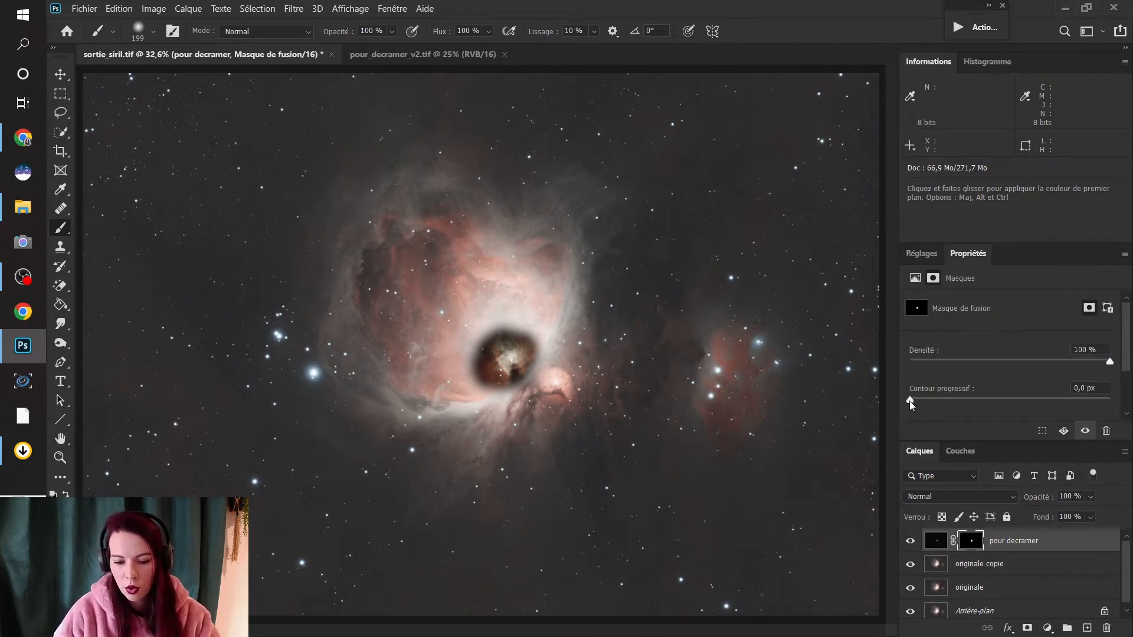
left_click_drag(910, 400, 1039, 400)
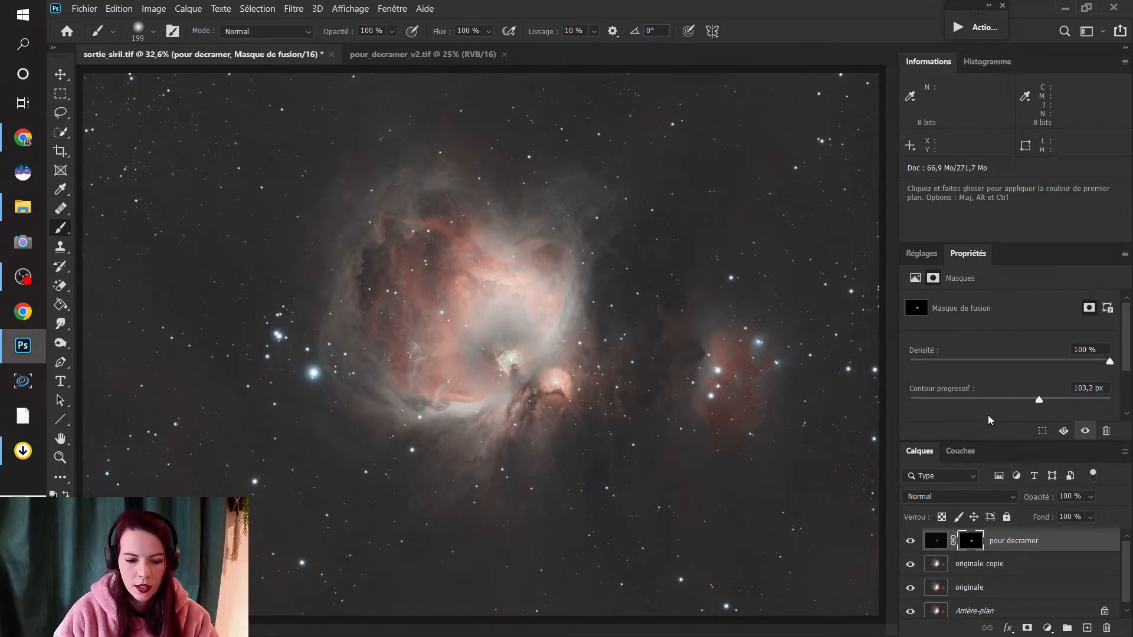
left_click(1044, 399)
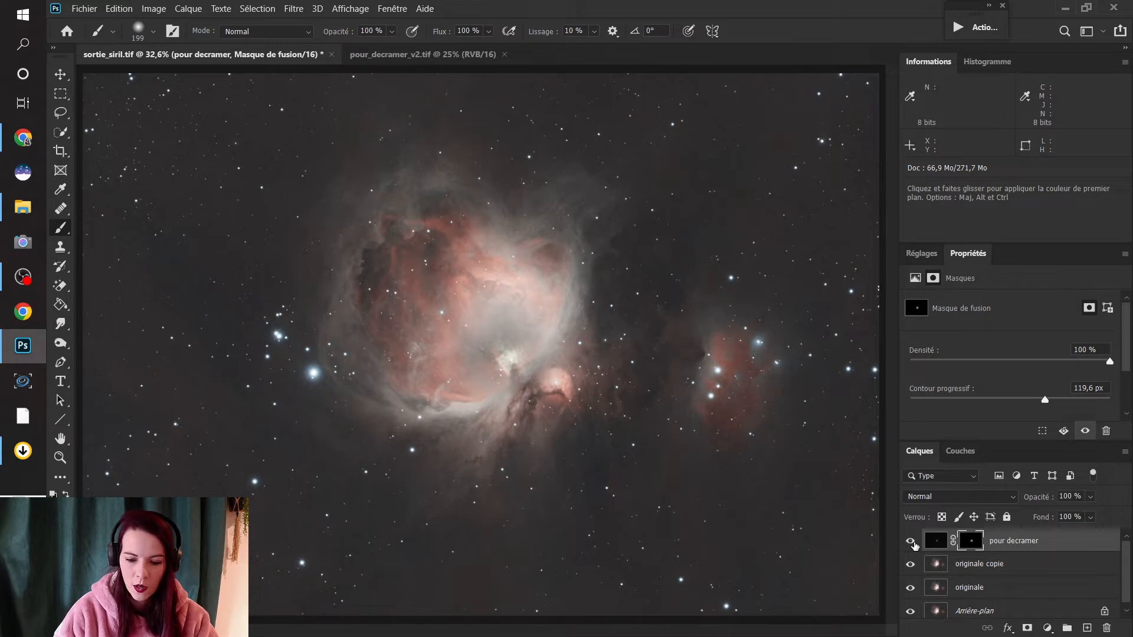
- Compare the whole image with and without the masked "pour decramer" layer
left_click(911, 542)
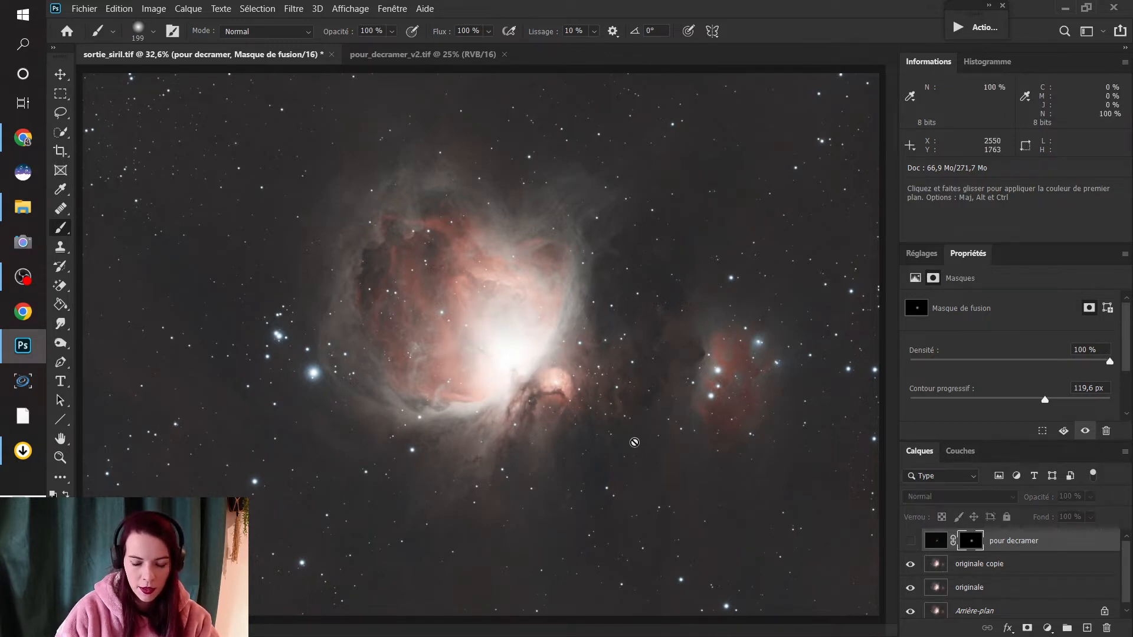
left_click(912, 544)
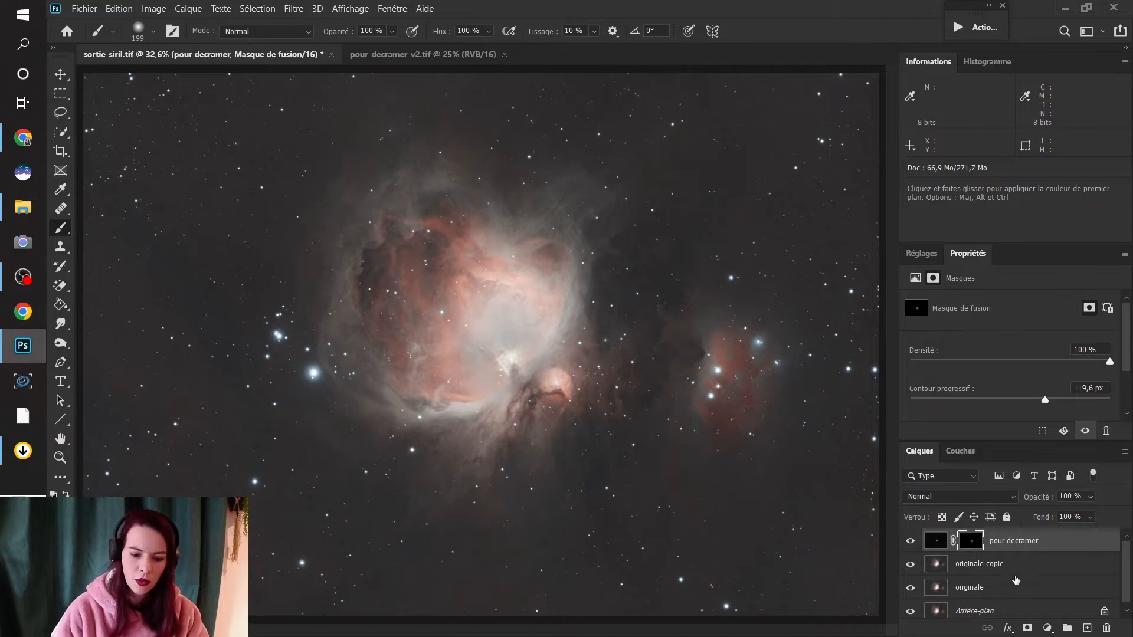
left_click(910, 541)
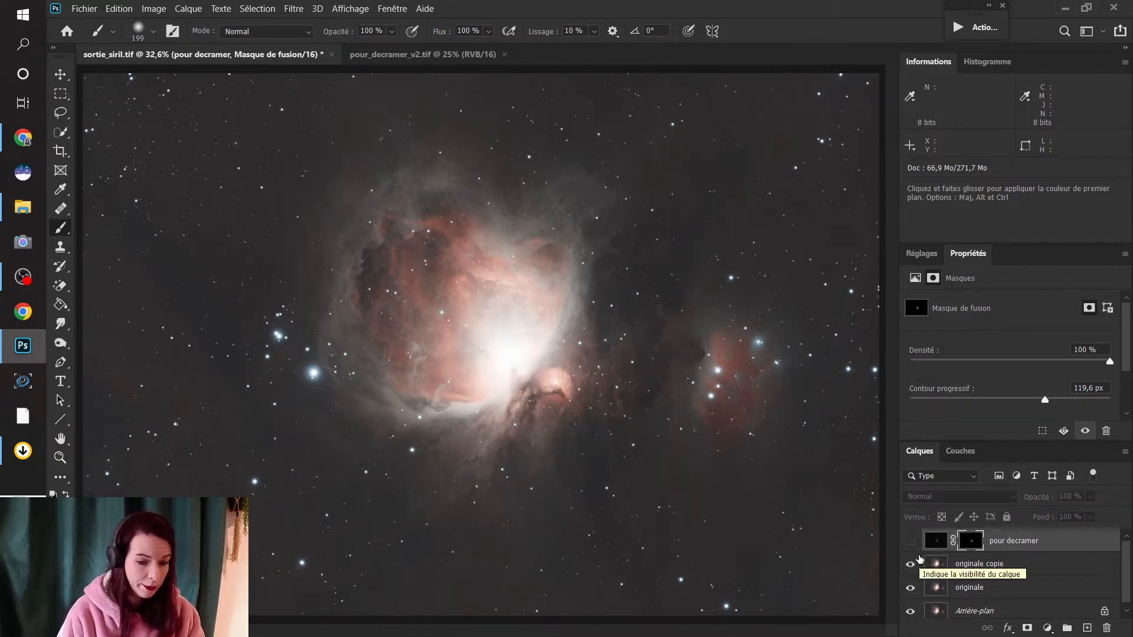
left_click(912, 542)
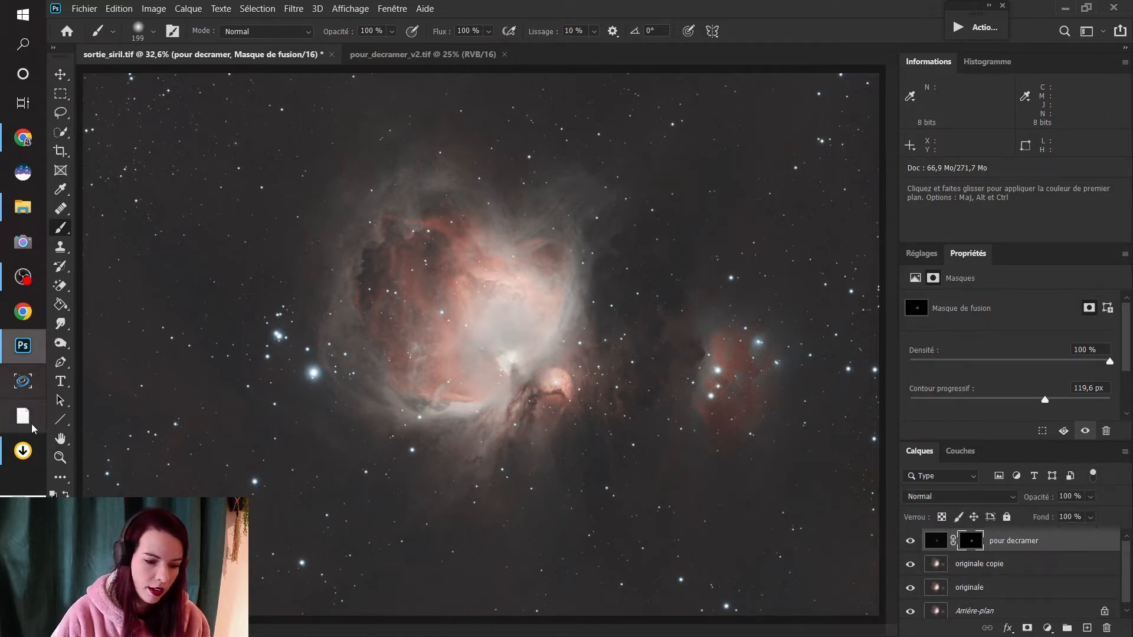
- Examine the blended nebula core up close, with and without the "pour decramer" layer, and return to the full image
left_click(60, 458)
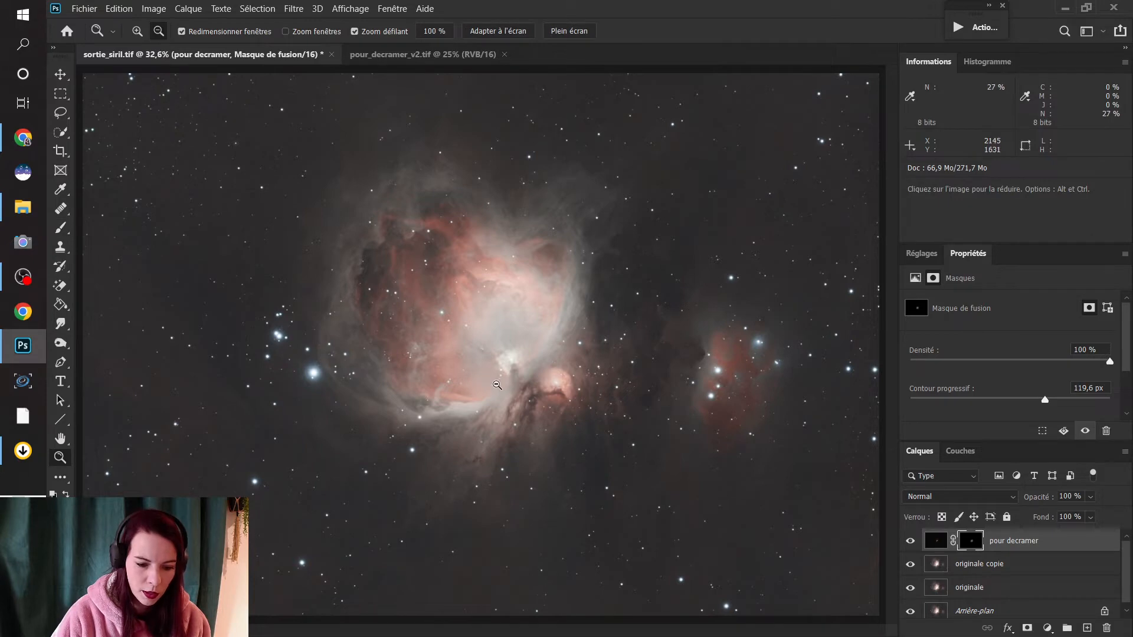
left_click(502, 378, "alt")
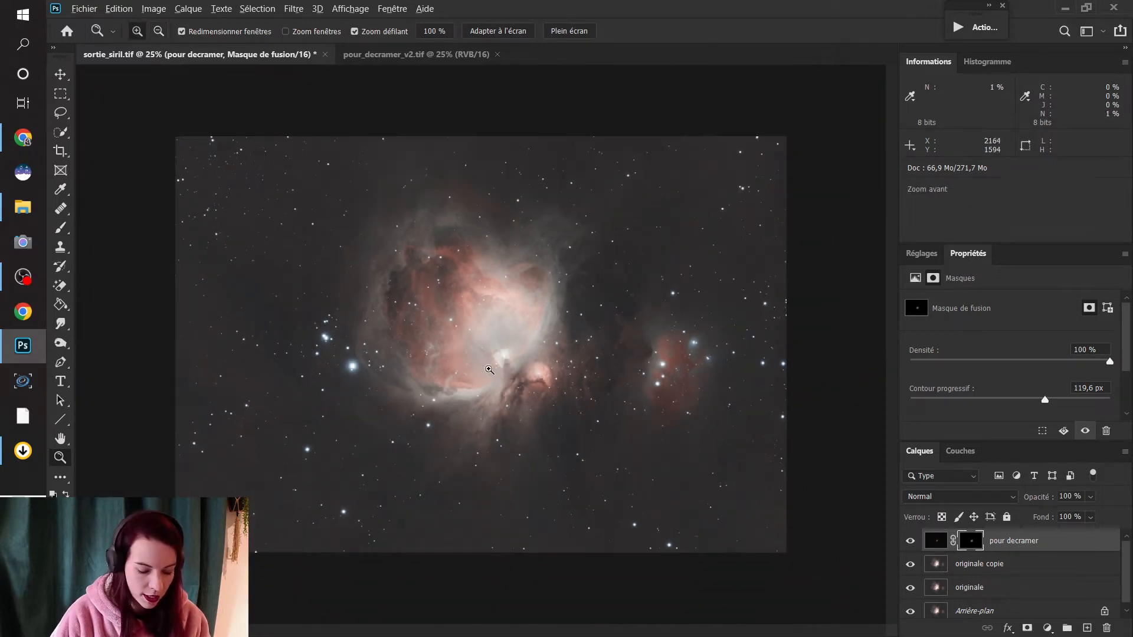
left_click(489, 359)
left_click(491, 360)
left_click(495, 360)
left_click(496, 360)
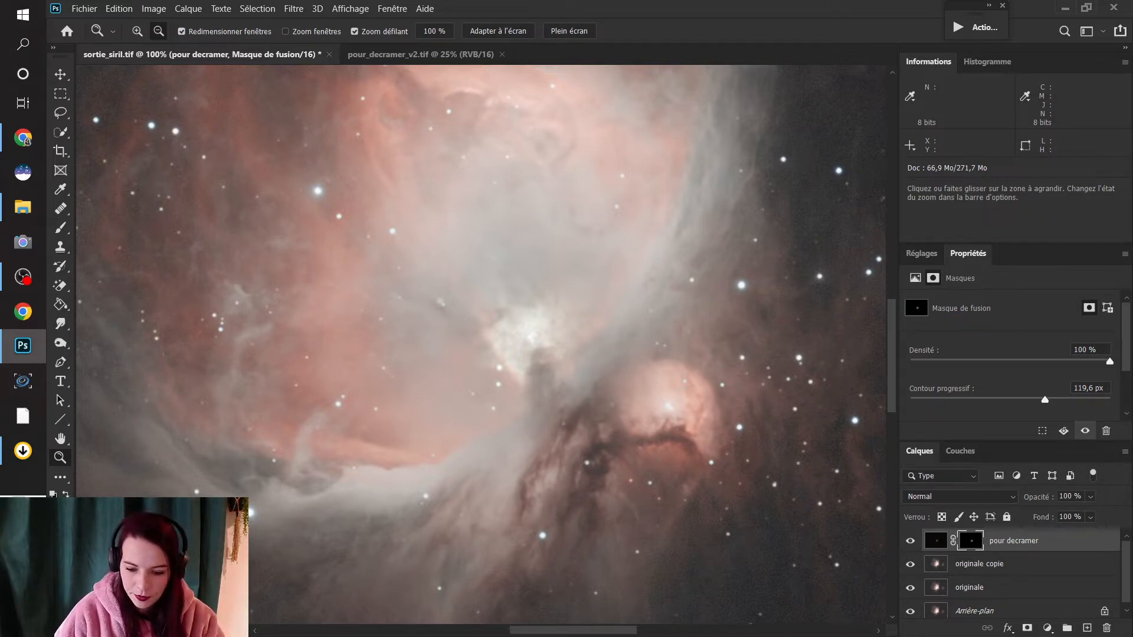
left_click(910, 541)
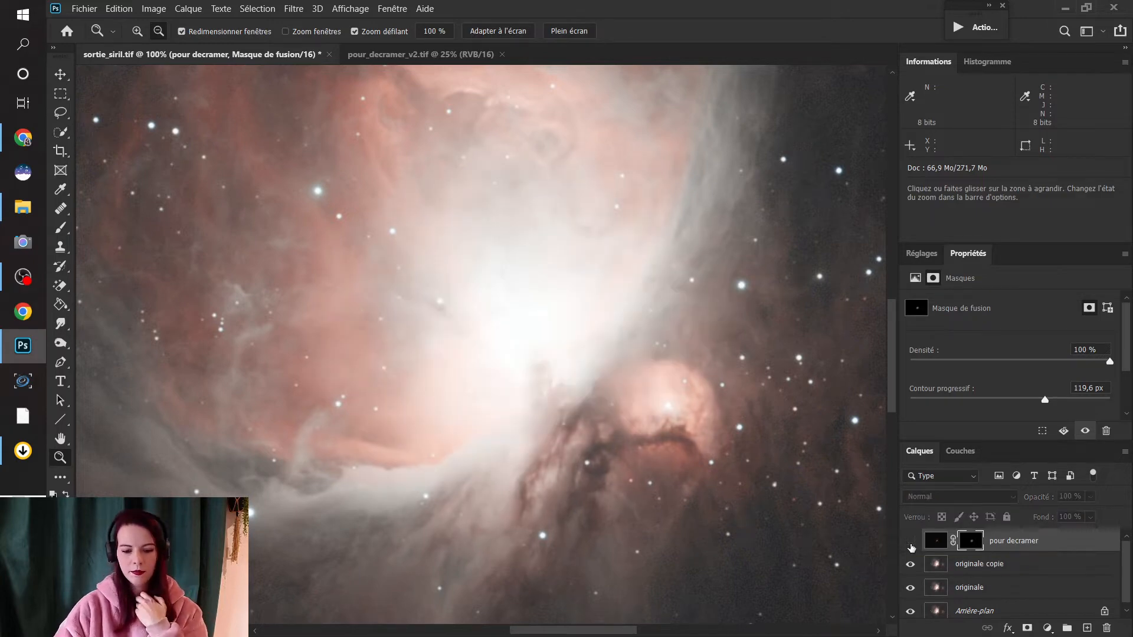
left_click(910, 541)
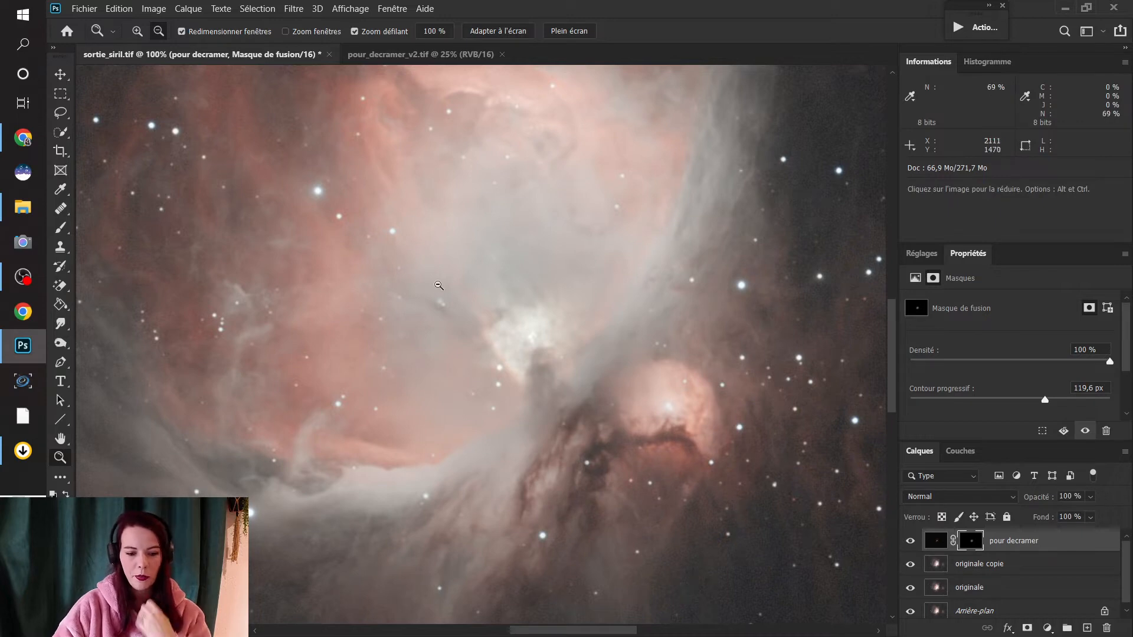
left_click(515, 302, "alt")
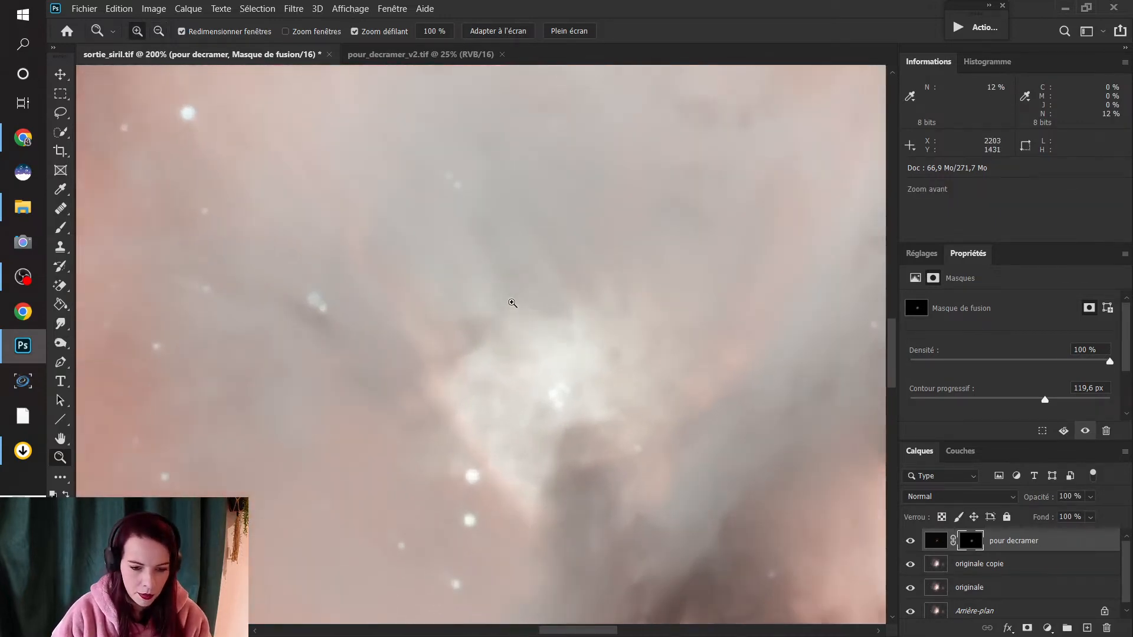
left_click(484, 327)
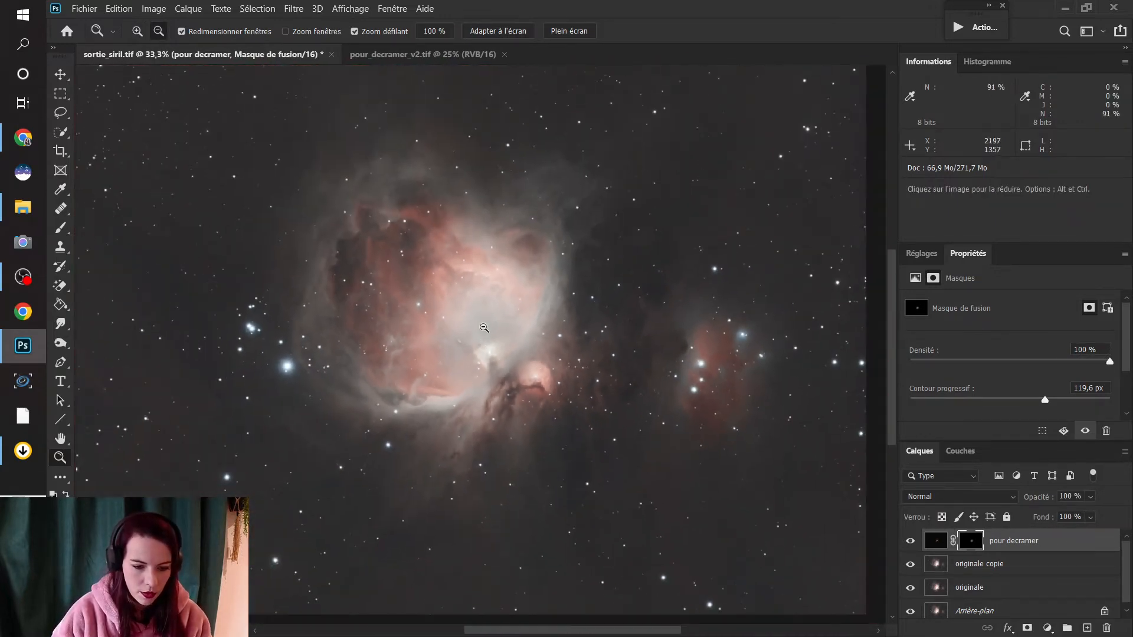
left_click(483, 327, "alt")
left_click(419, 374)
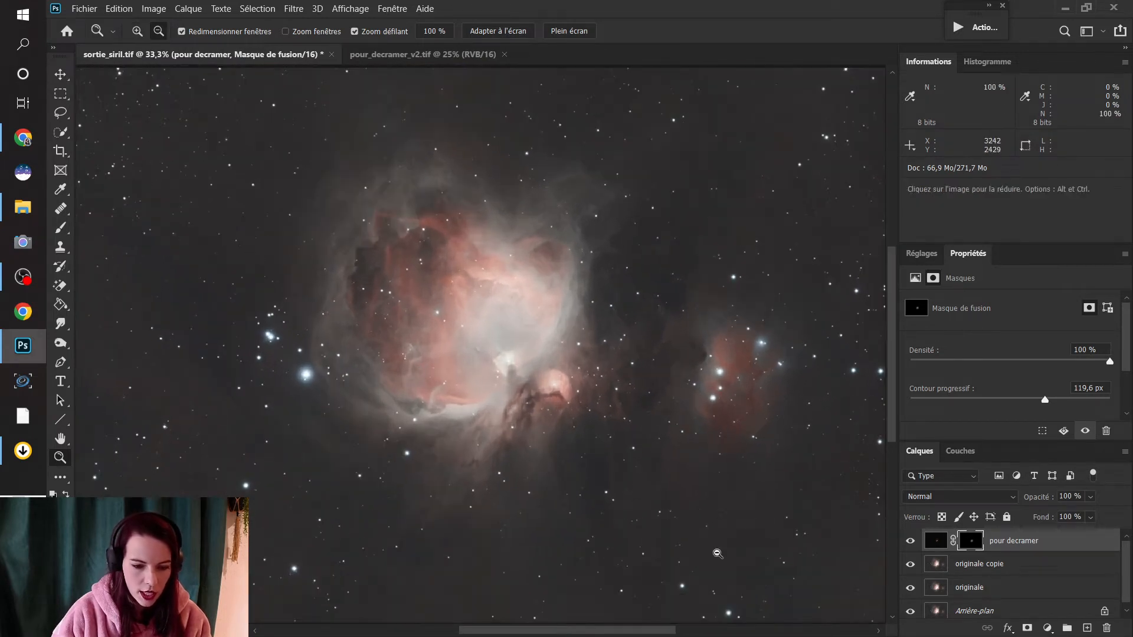
left_click(423, 331, "alt")
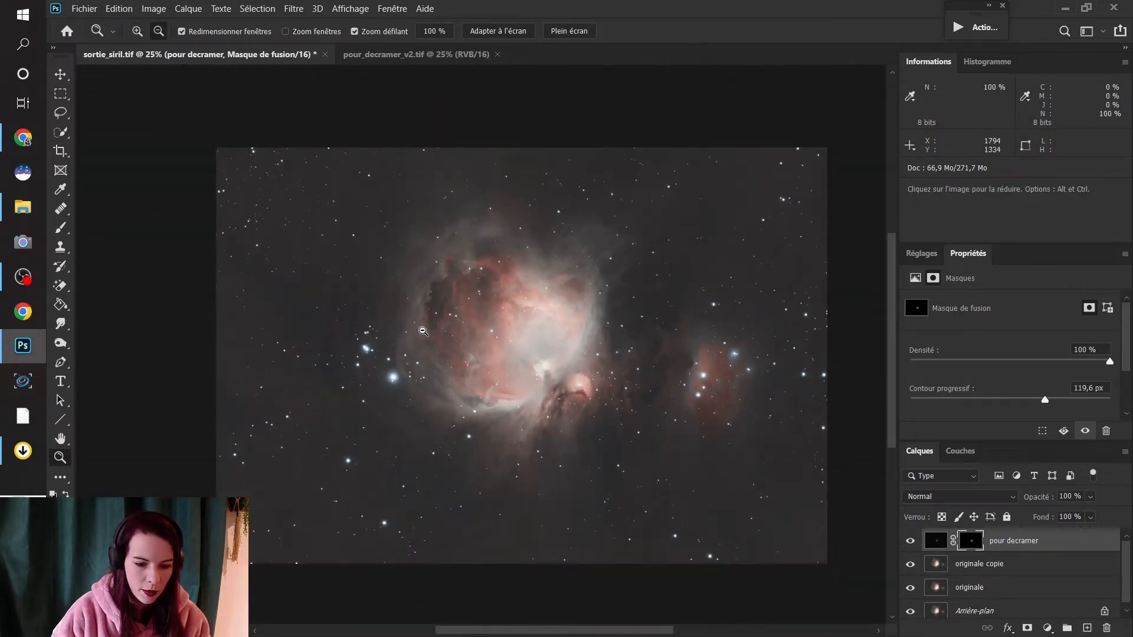
right_click(537, 405)
left_click(541, 426)
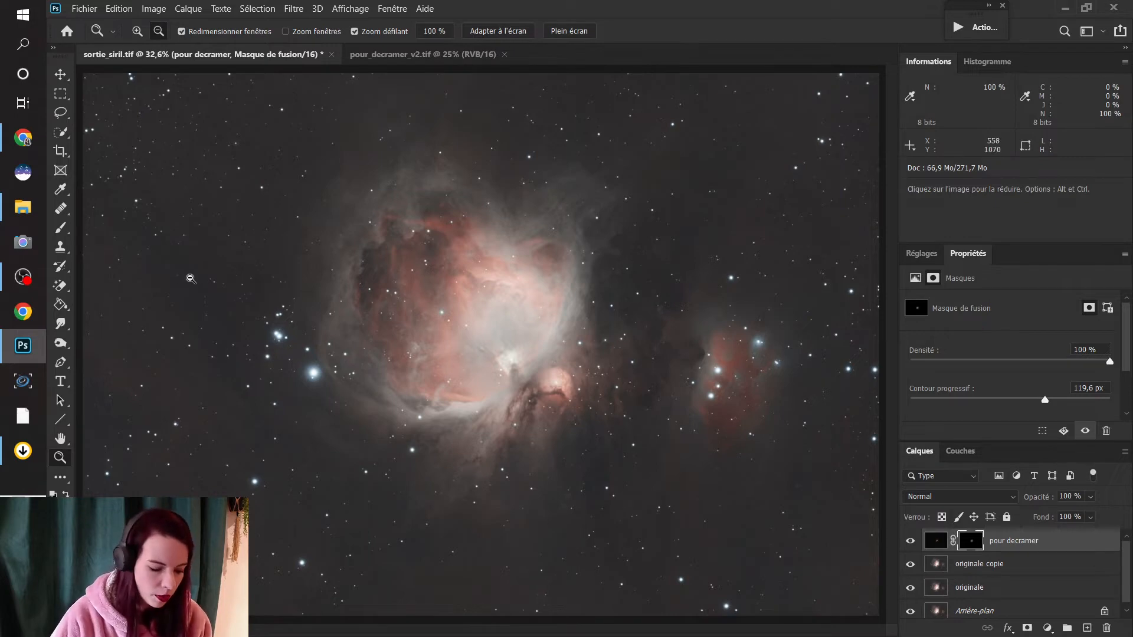
- Inspect the noise and stars in the dark sky background to the left of the nebula at 300% magnification
key("alt")
left_click_drag(180, 273, 224, 222)
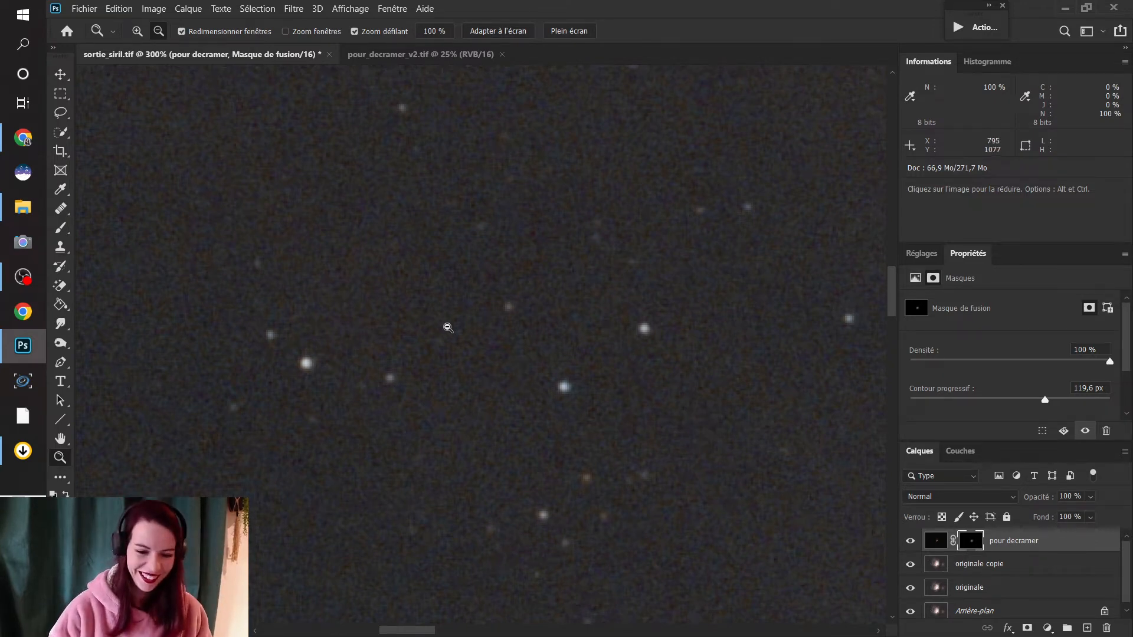
right_click(408, 367)
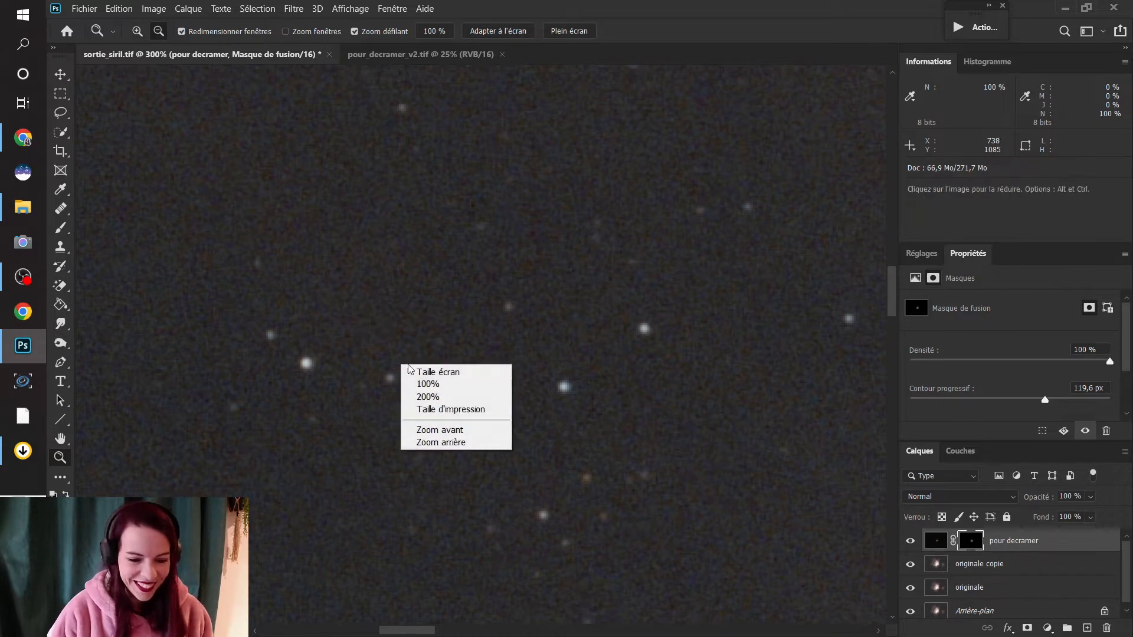
left_click(430, 372)
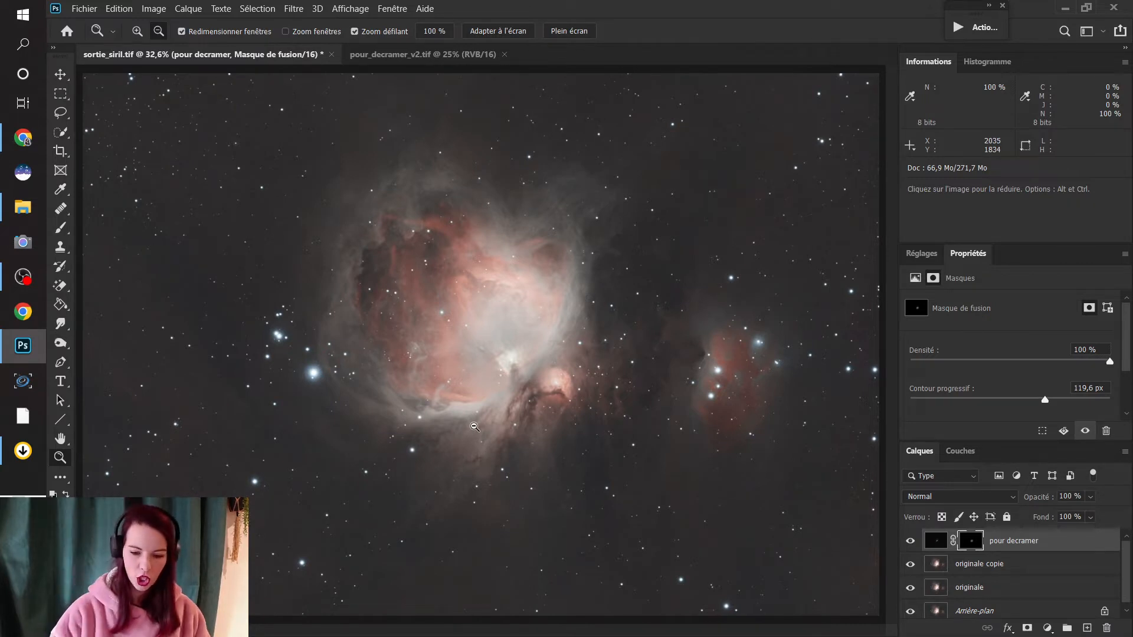
- Stamp all visible layers into a new merged layer above "pour decramer"
left_click(942, 542)
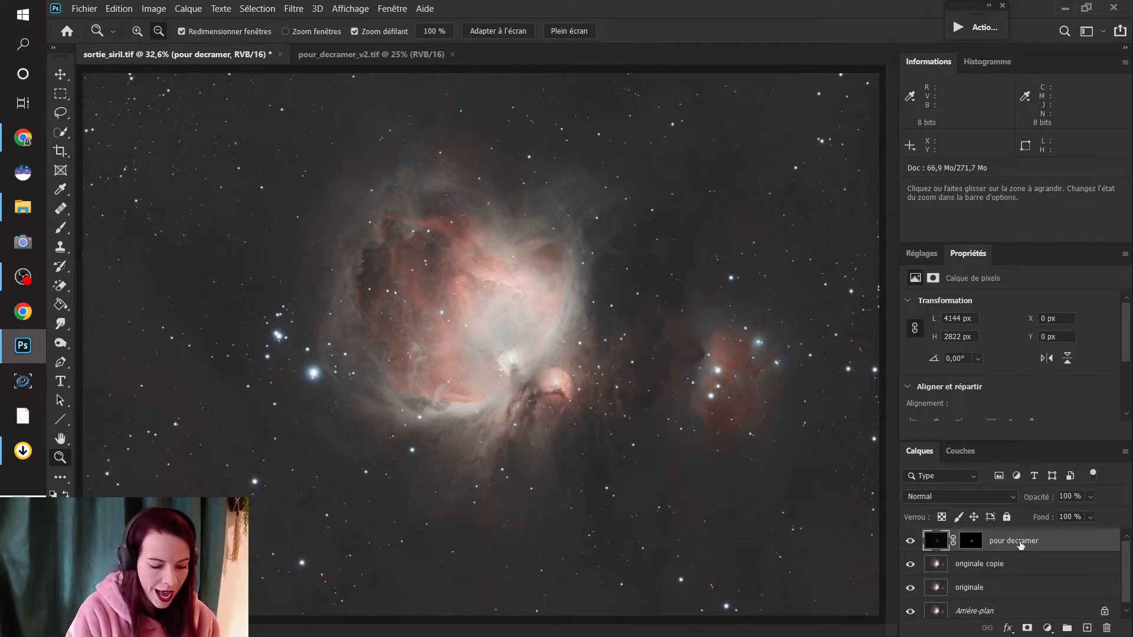
key("ctrl+alt+shift+e")
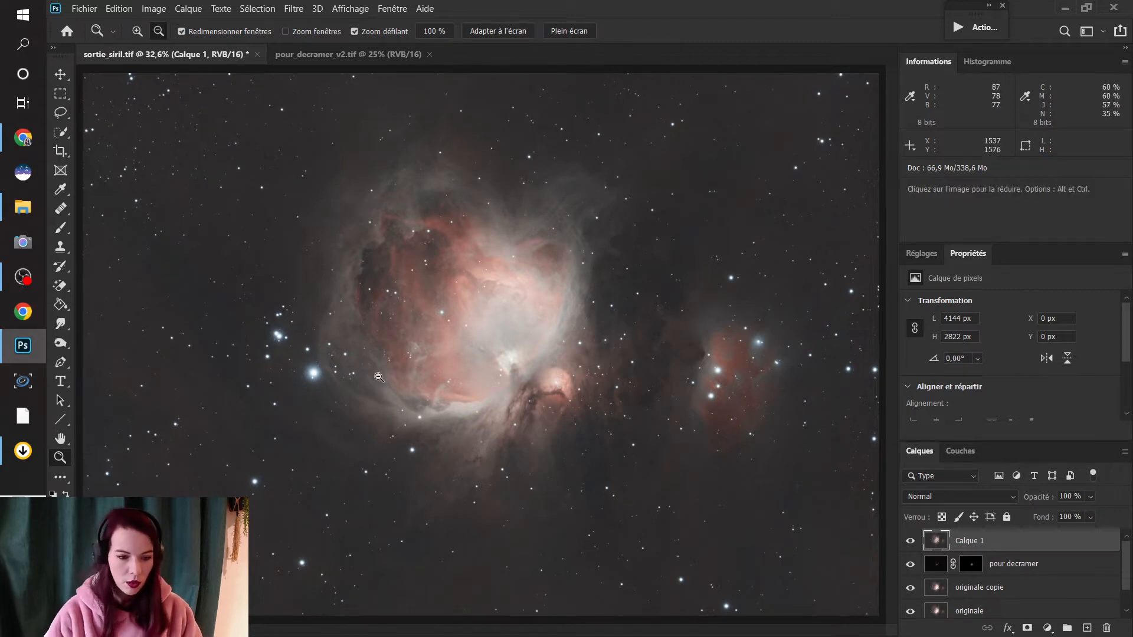
- Copy the entire merged layer and paste it into a new 4144 × 2822 px RGB document
key("ctrl+a")
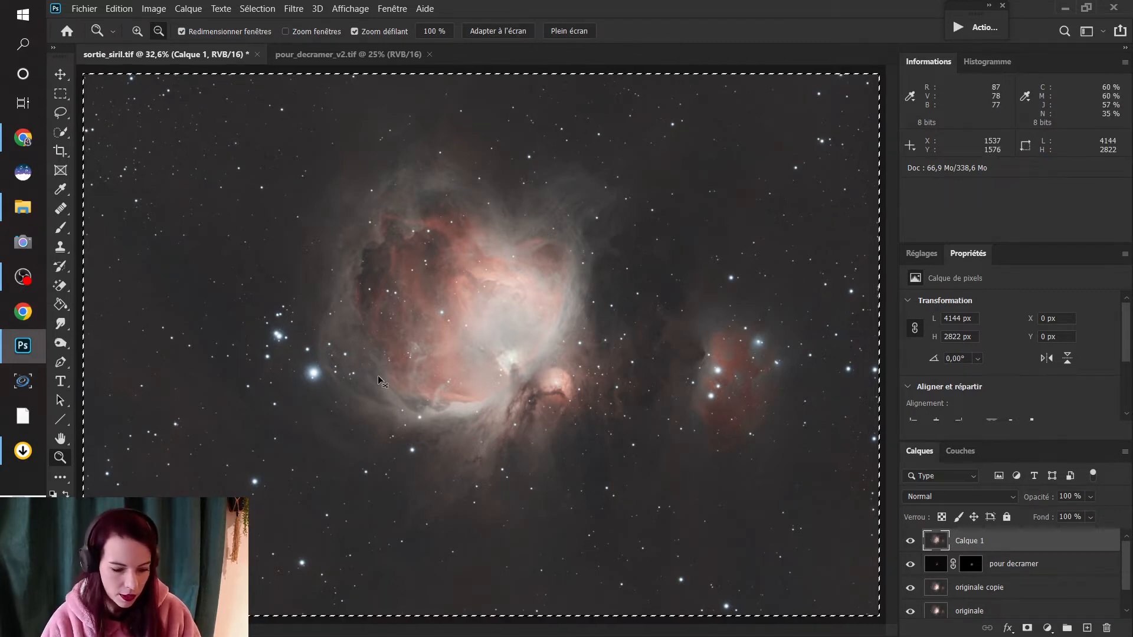
left_click(88, 13)
left_click(95, 22)
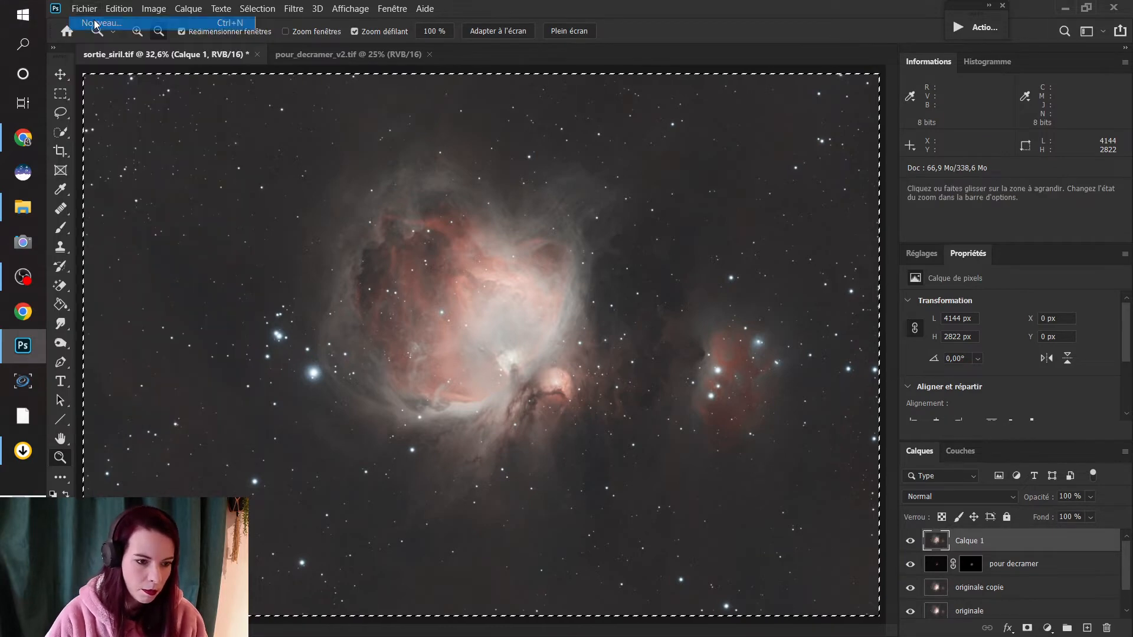
double_click(277, 180)
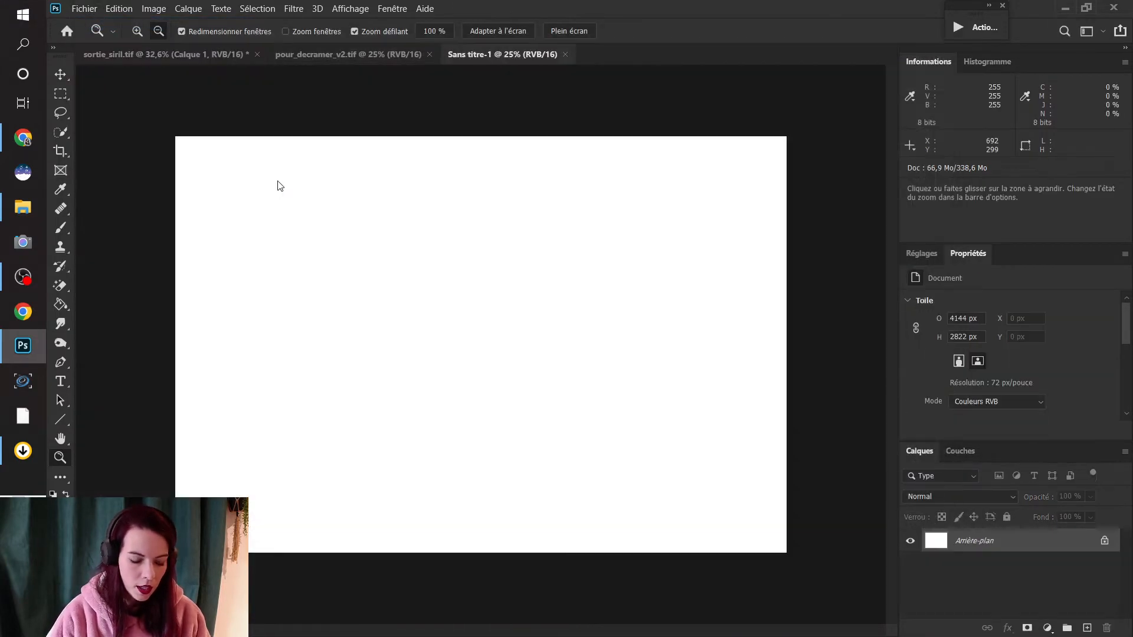
key("ctrl+v")
- Flatten the pasted nebula image into a single background layer and start saving it under a new name
right_click(1003, 572)
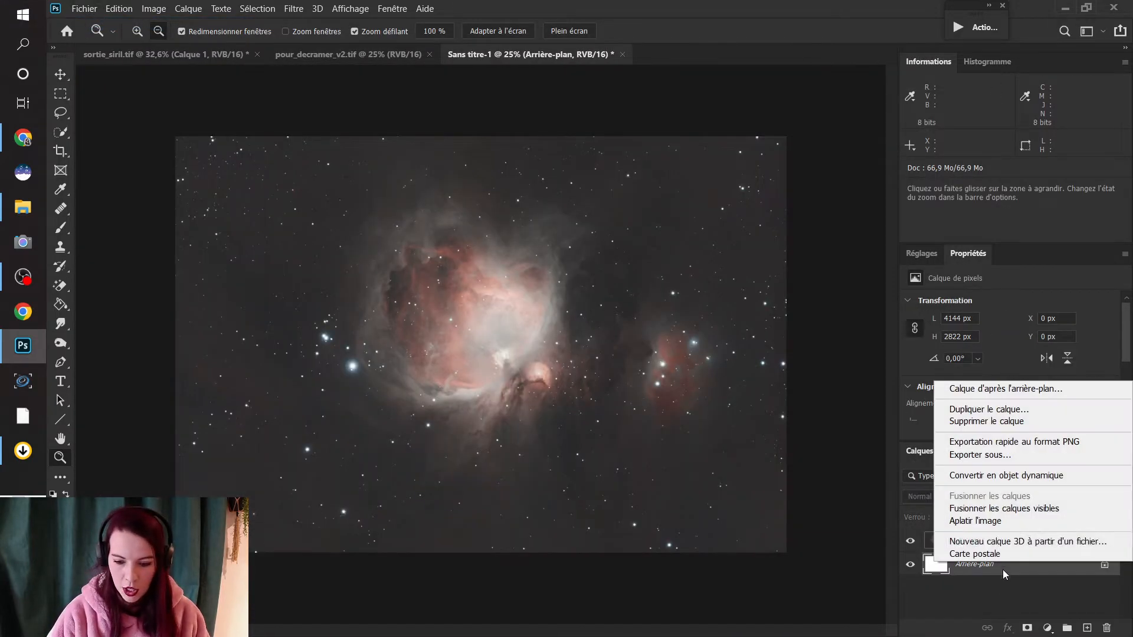
left_click(975, 521)
left_click(85, 8)
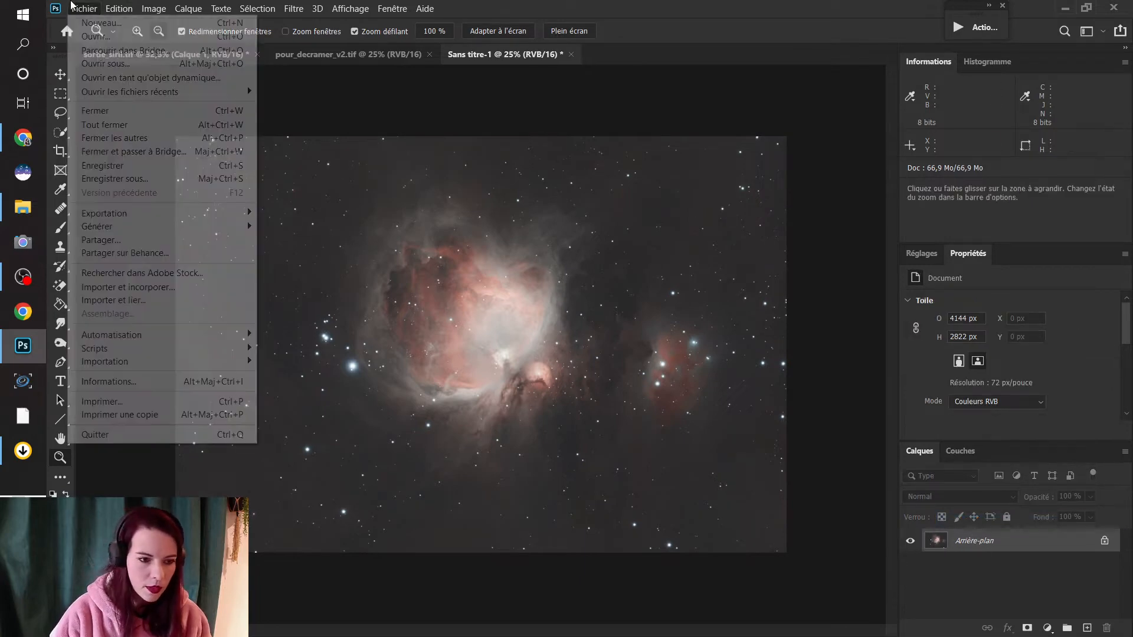
left_click(151, 187)
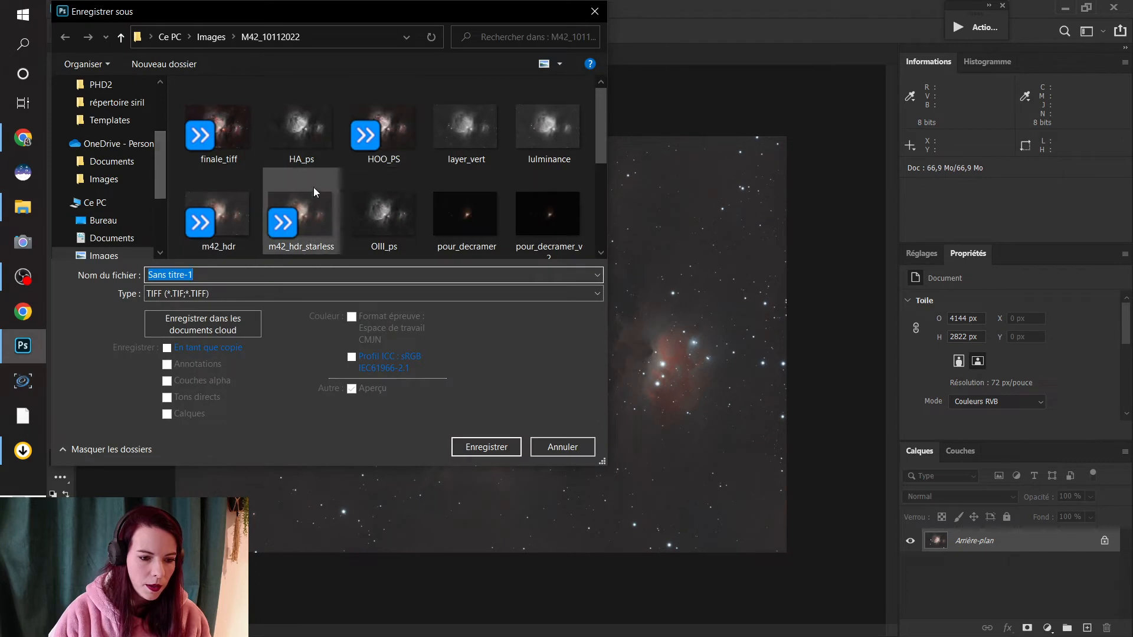
type("starles")
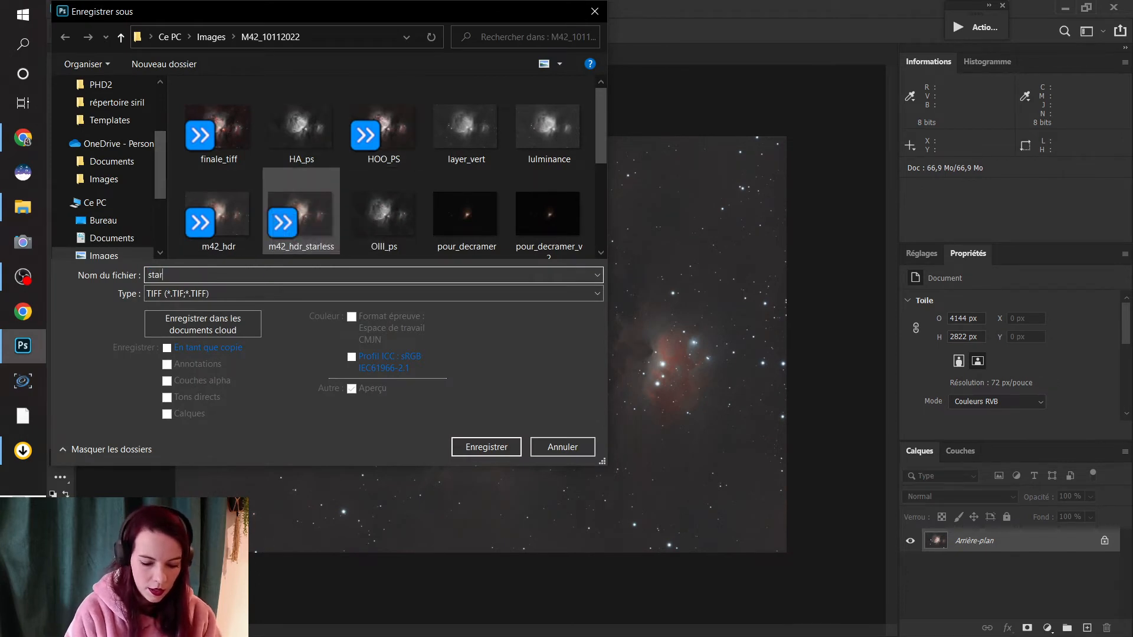
key("BackSpace")
key("BackSpace")
key("BackSpace")
key("BackSpace")
key("BackSpace")
key("BackSpace")
key("BackSpace")
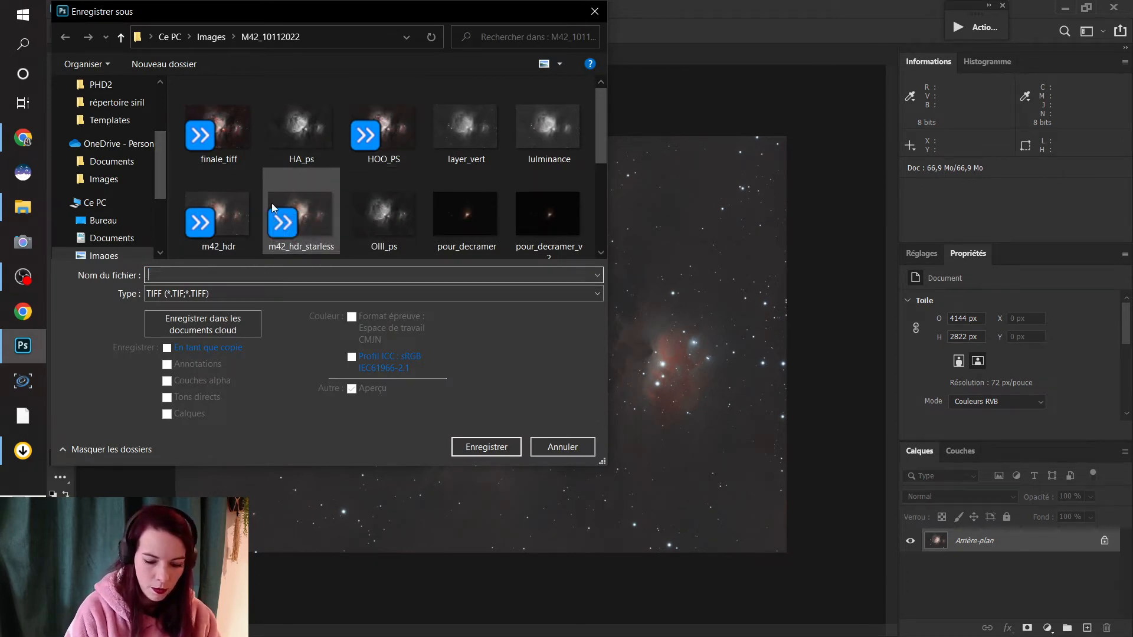
- Save the flattened image as an uncompressed TIFF named "pour_starless_twith" in the M42_10112022 folder
type("pour_starl")
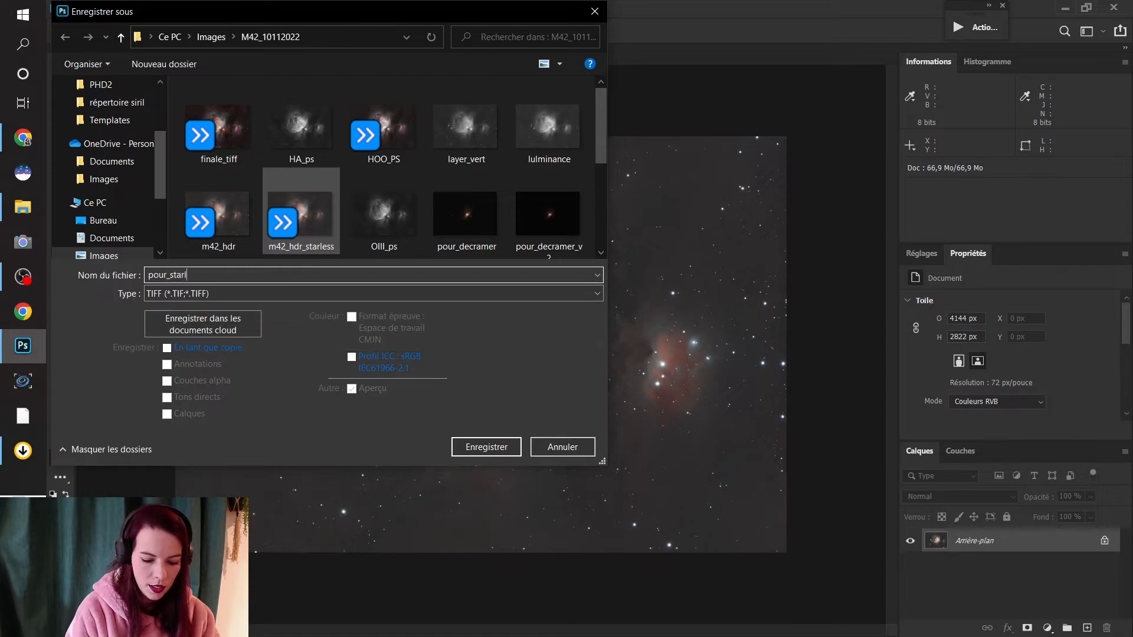
type("ess_twith")
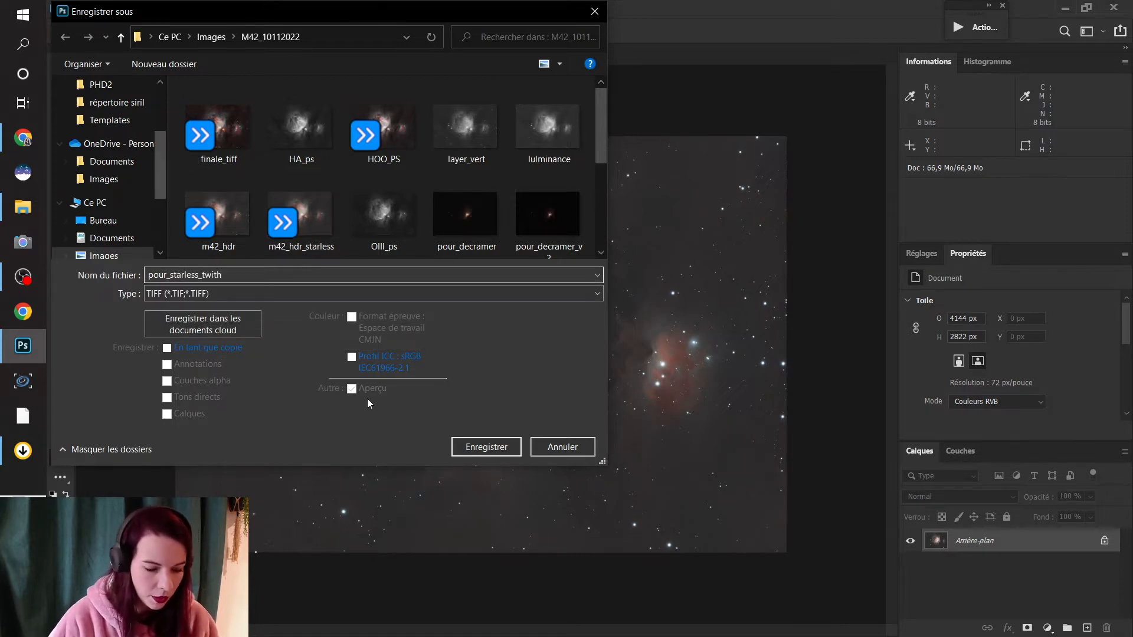
left_click(483, 448)
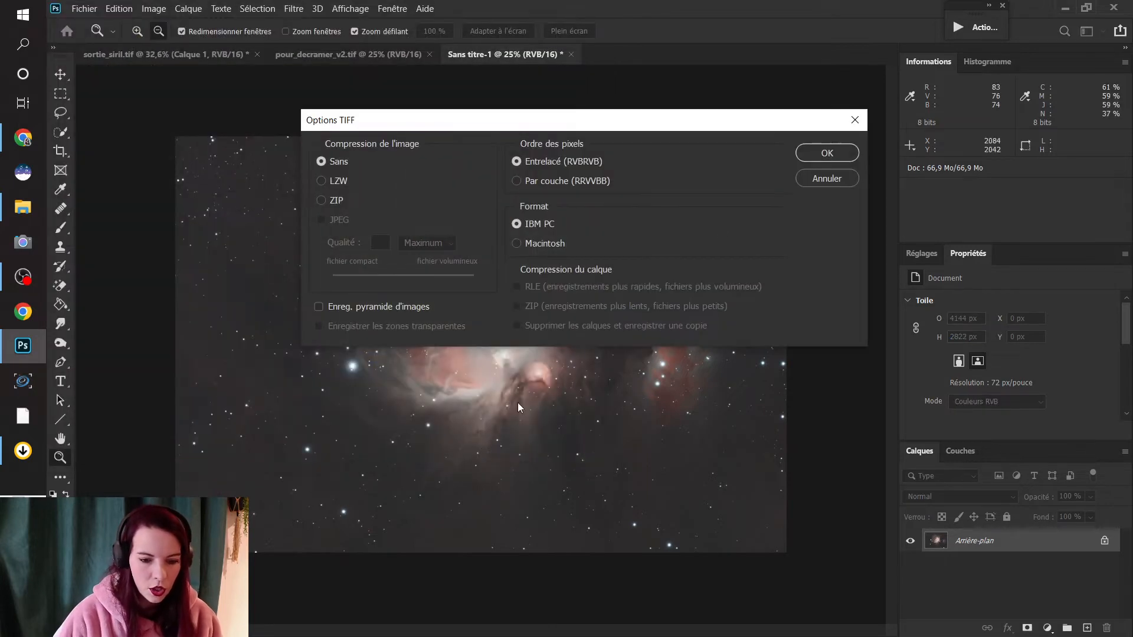
left_click(844, 155)
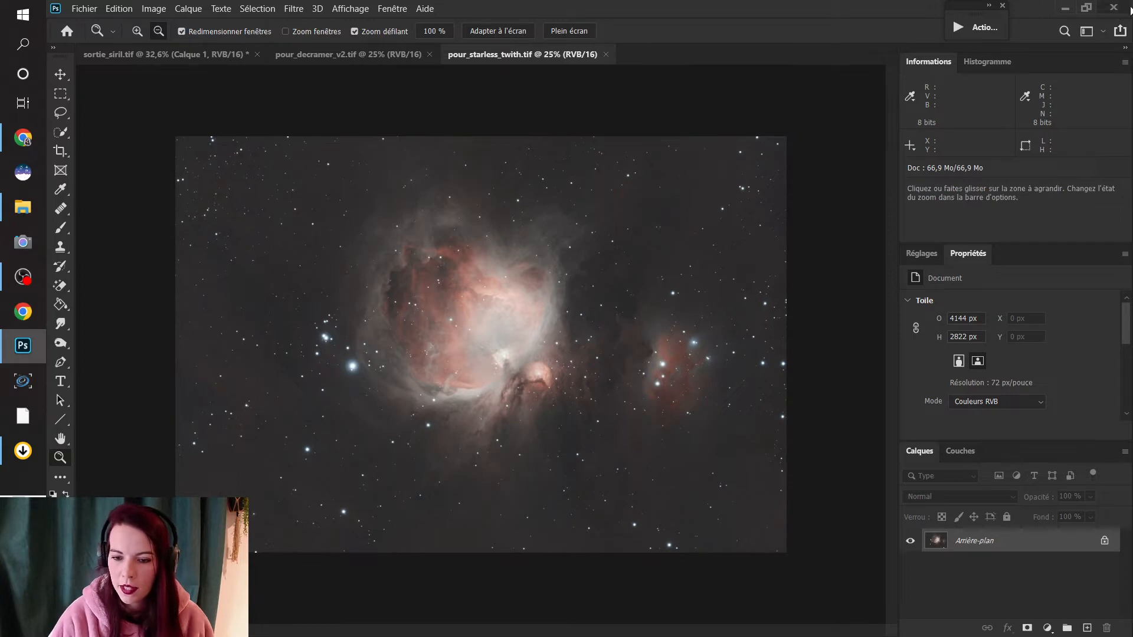
- Switch to StarNet++ and load pour_starless_twith.tif from the M42_10112022 folder as the input image
left_click(1066, 9)
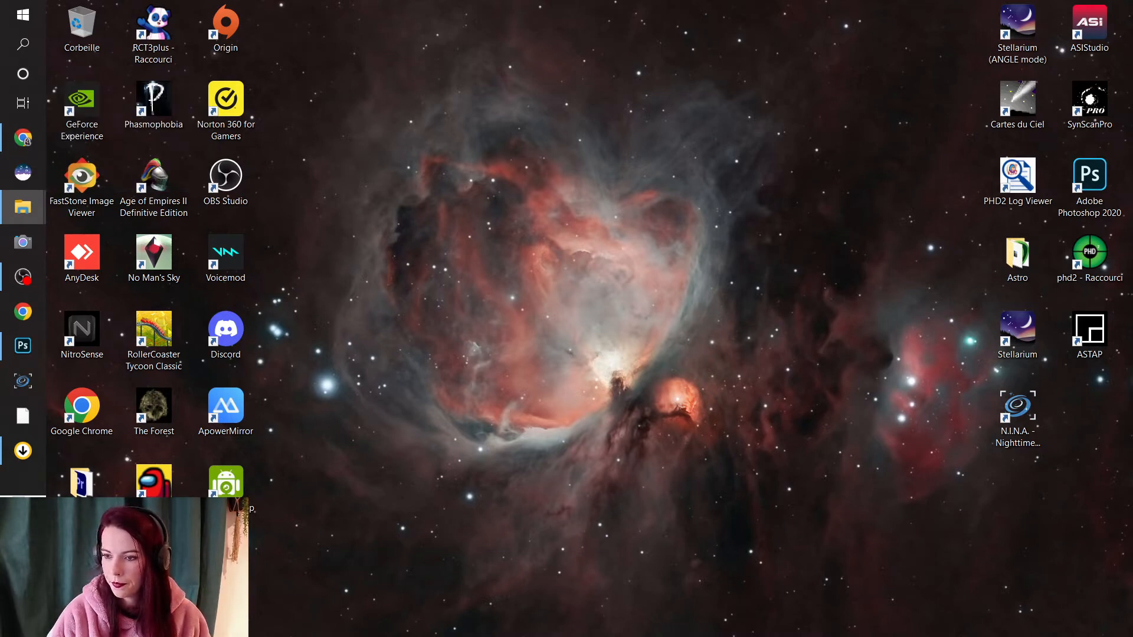
scroll(23, 207, "down", 1)
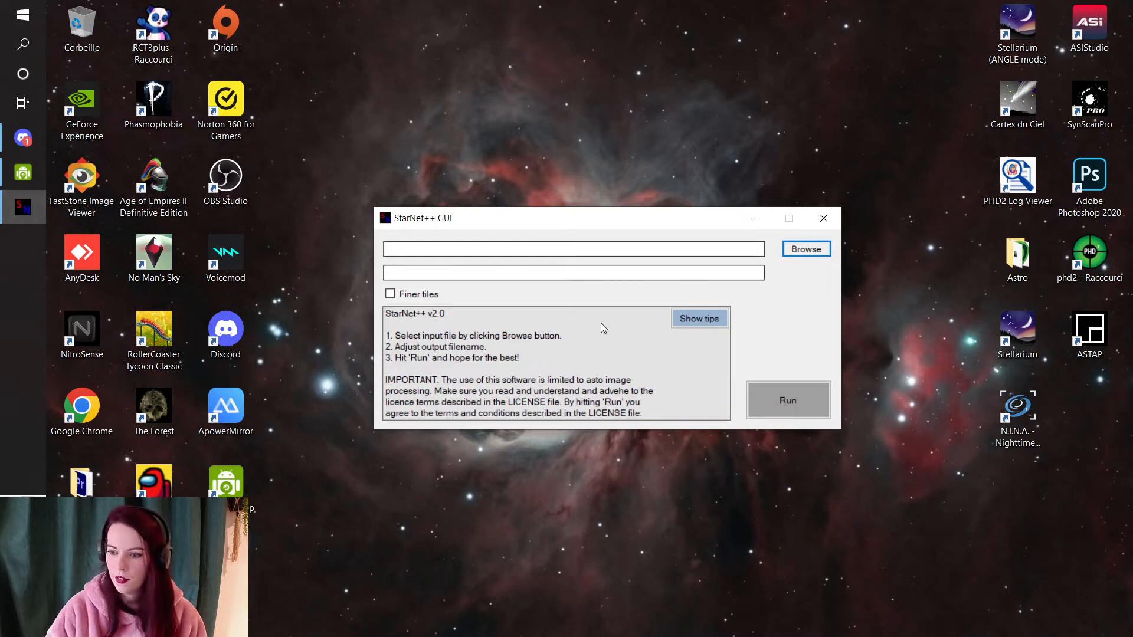
left_click(806, 249)
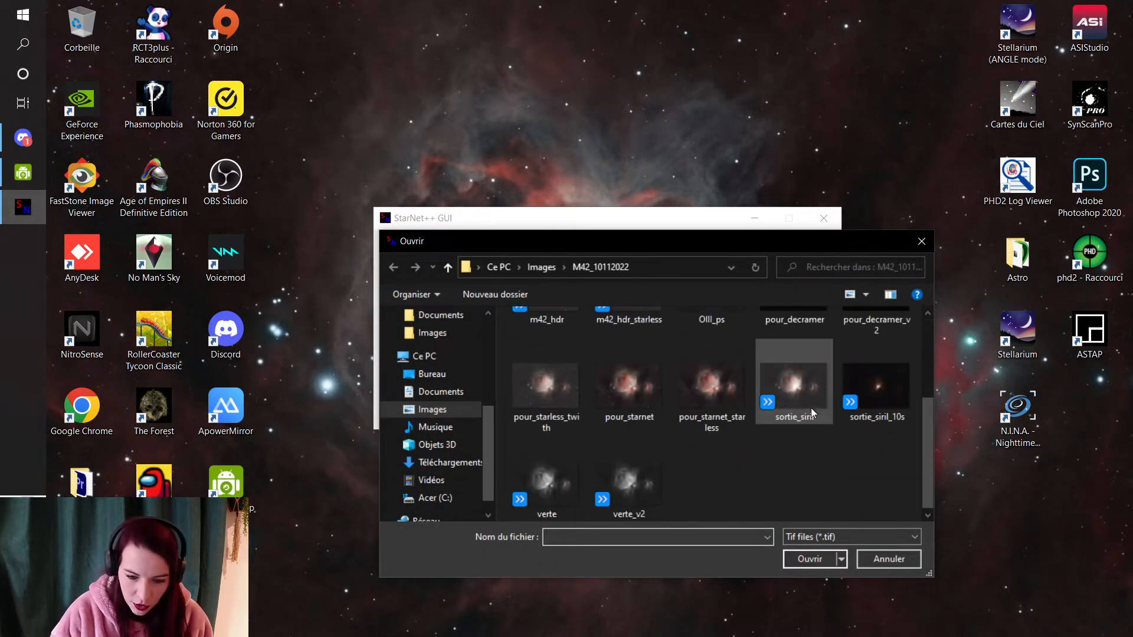
double_click(569, 410)
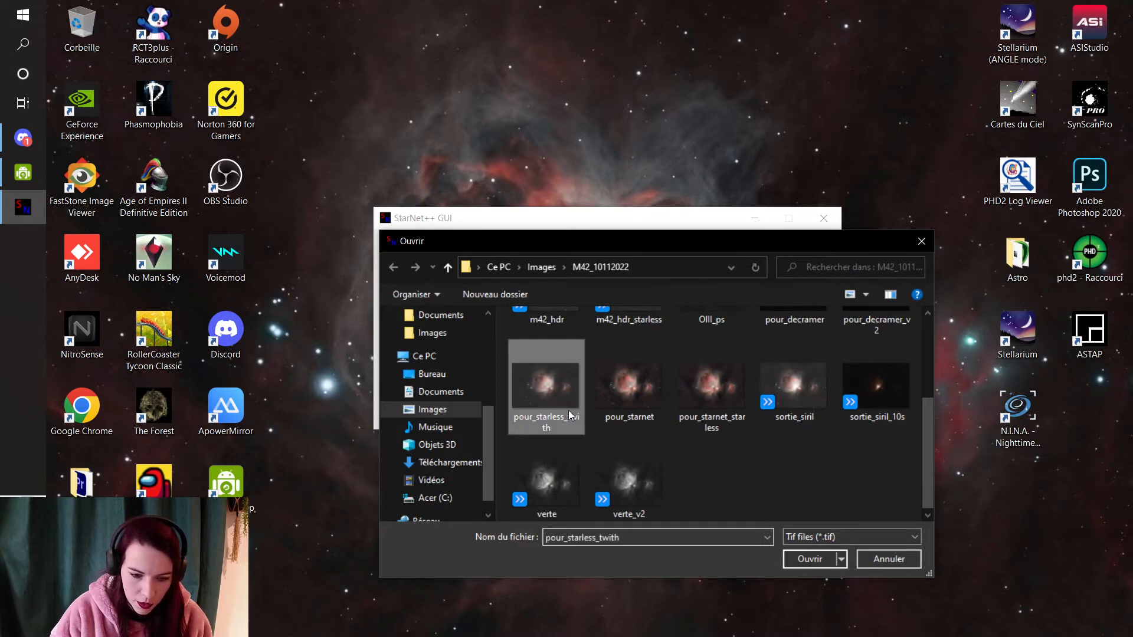
- Set the output file name to pour_starless_twith_starless.tif, run the star removal, and close StarNet++ once processing finishes
left_click(622, 273)
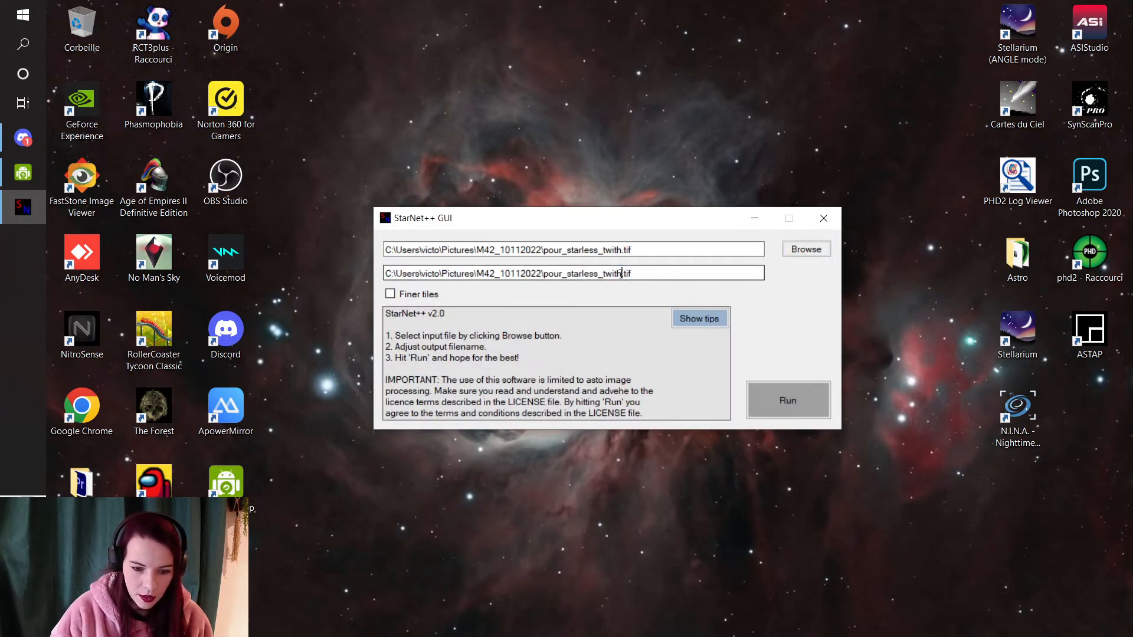
type("_starless")
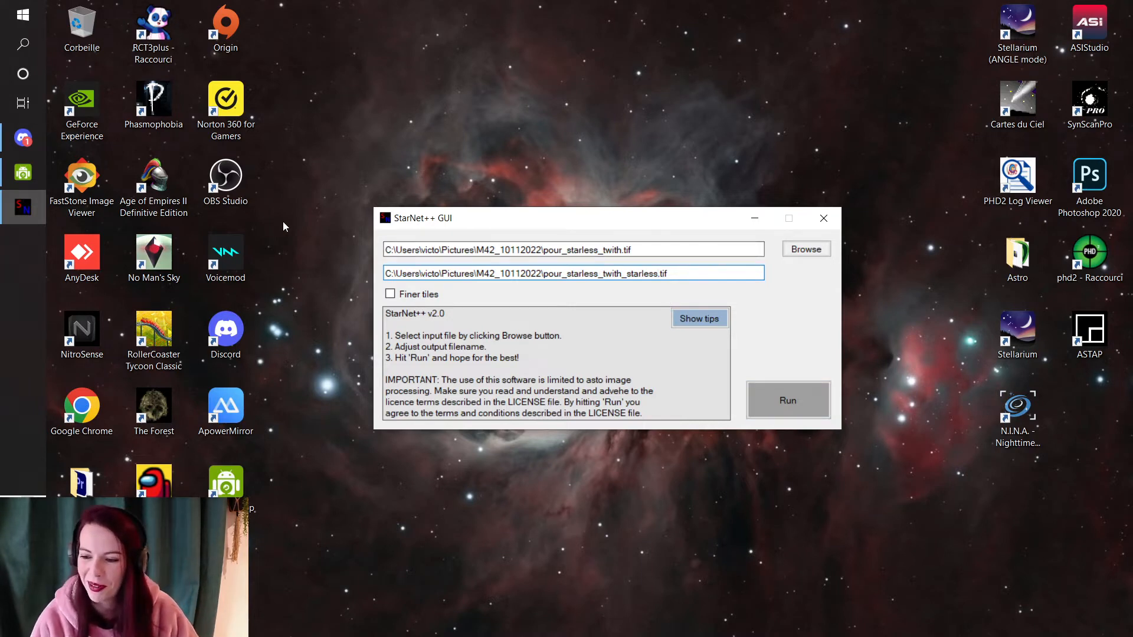
left_click(777, 412)
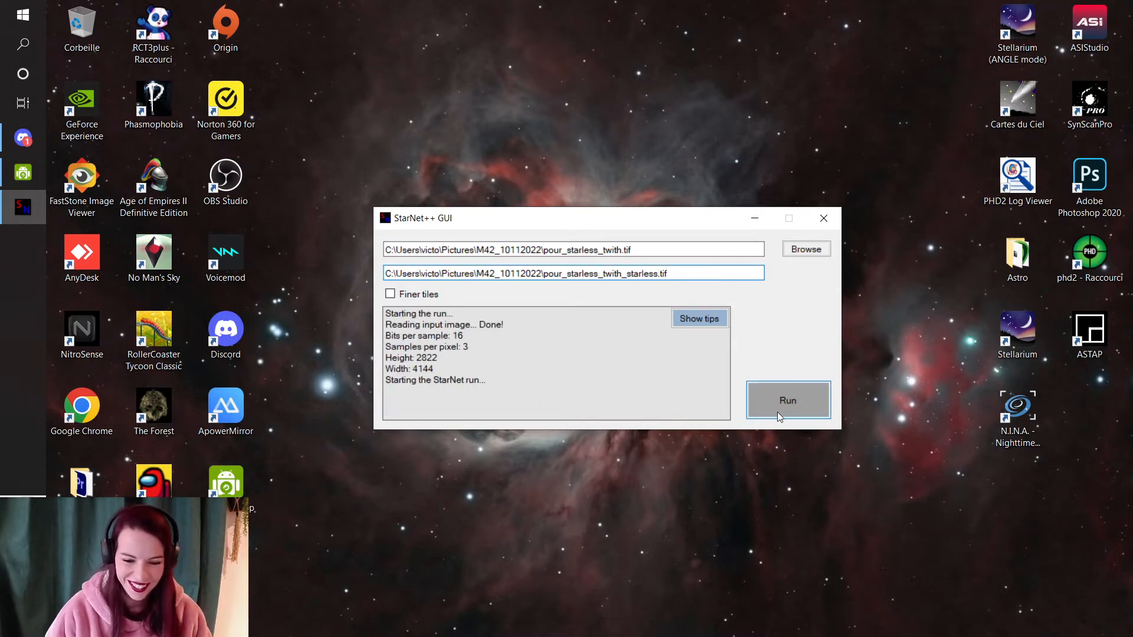
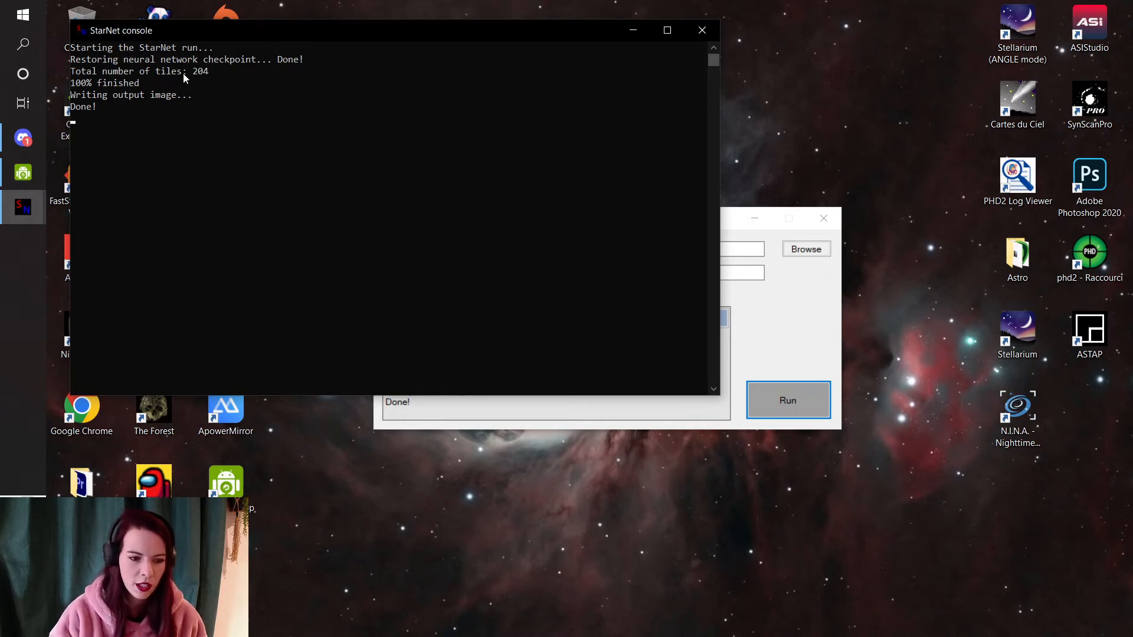
left_click(632, 33)
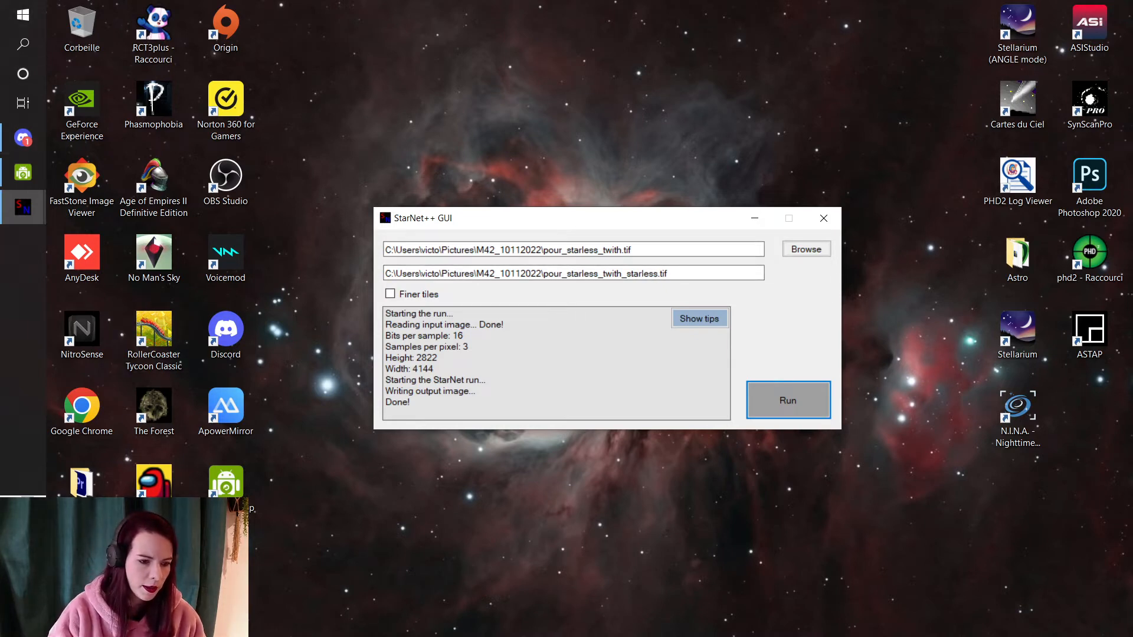
left_click(823, 218)
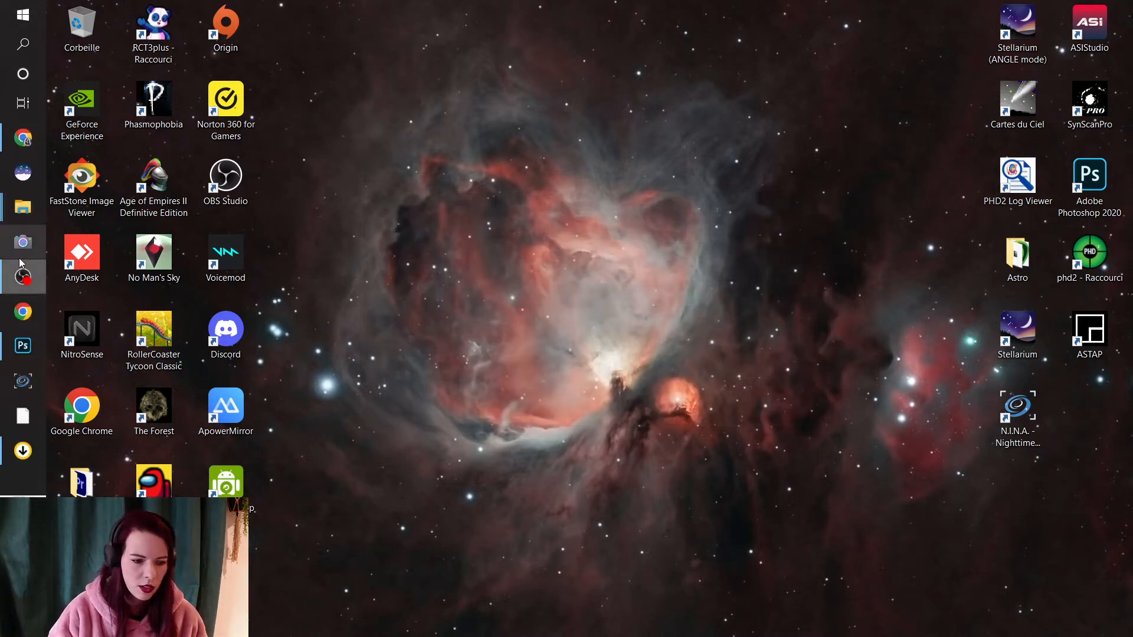
- Switch back to Photoshop and open pour_starless_twith_starless.tif from the M42_10112022 folder
left_click(23, 345)
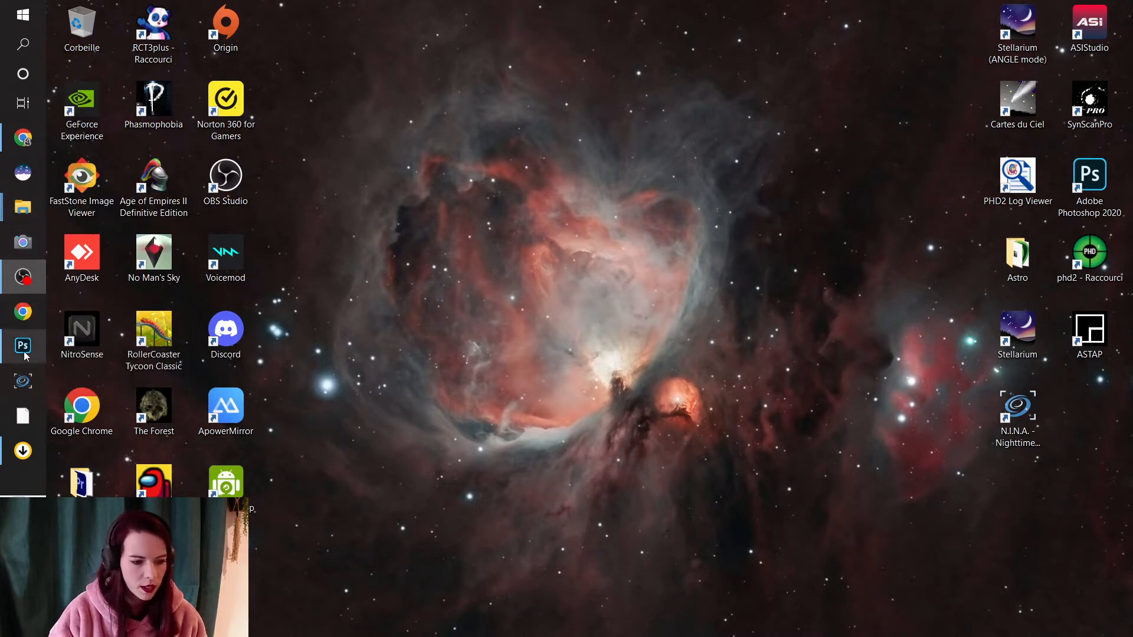
left_click(84, 9)
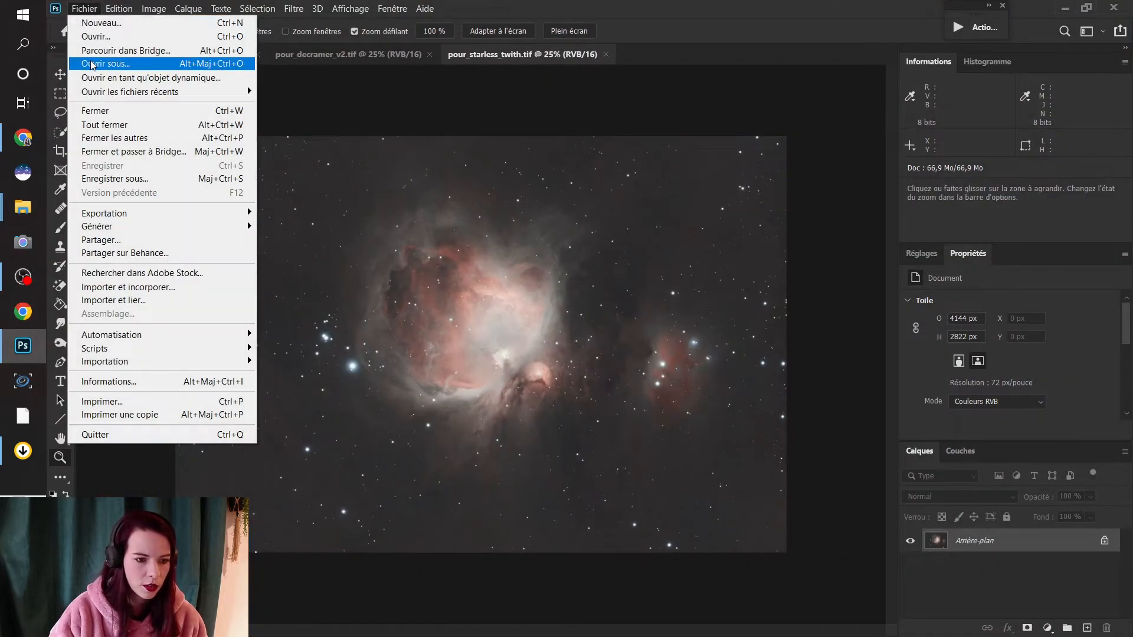
left_click(115, 40)
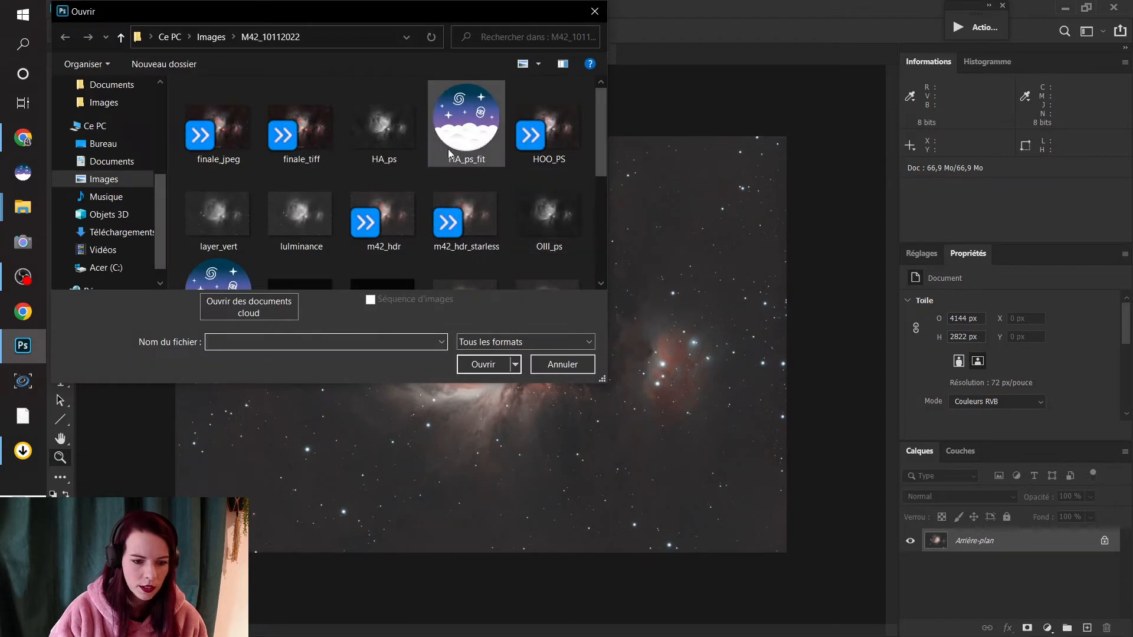
scroll(445, 138, "down", 1)
scroll(445, 138, "down", 1)
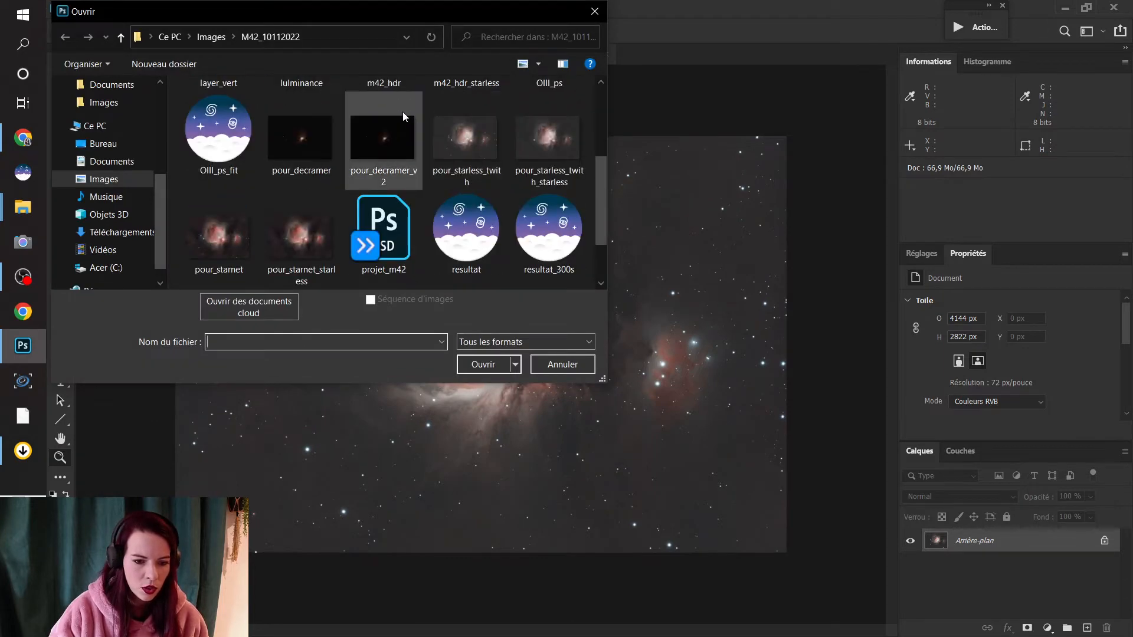
double_click(548, 139)
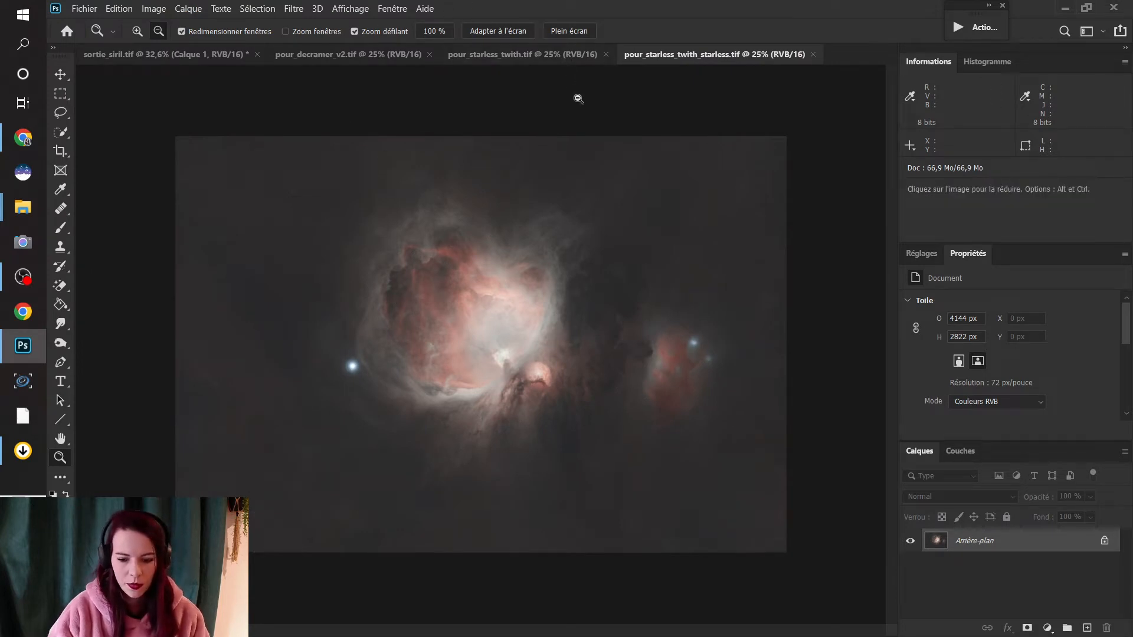
- Copy the entire starless image, duplicate the background in pour_starless_twith.tif, and paste the starless version as the uppermost layer
key("ctrl+a")
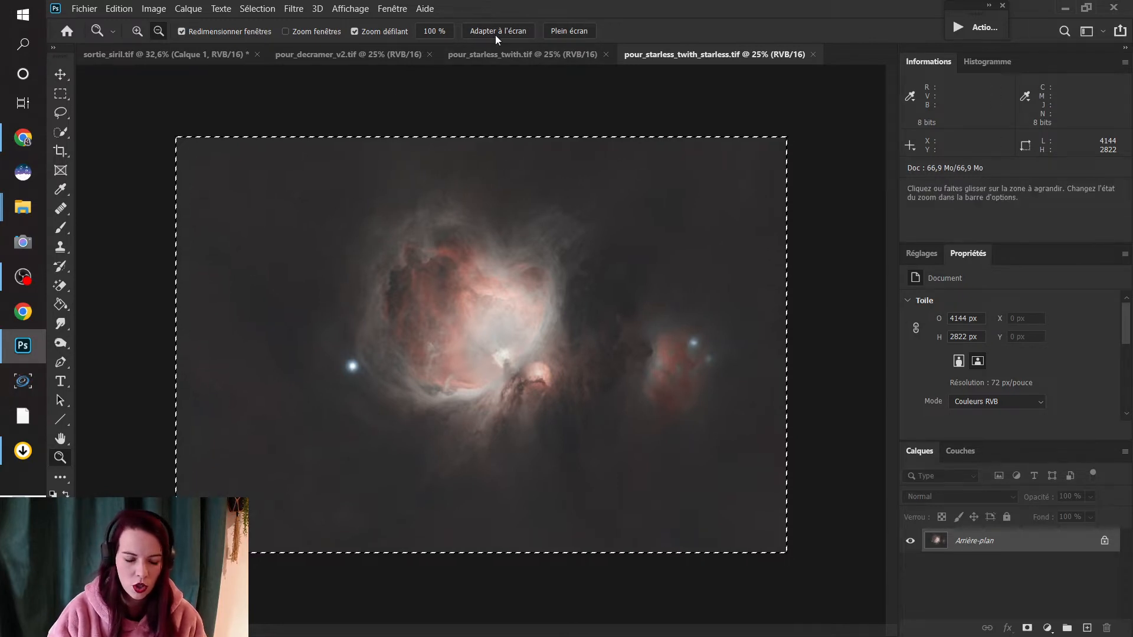
left_click(541, 58)
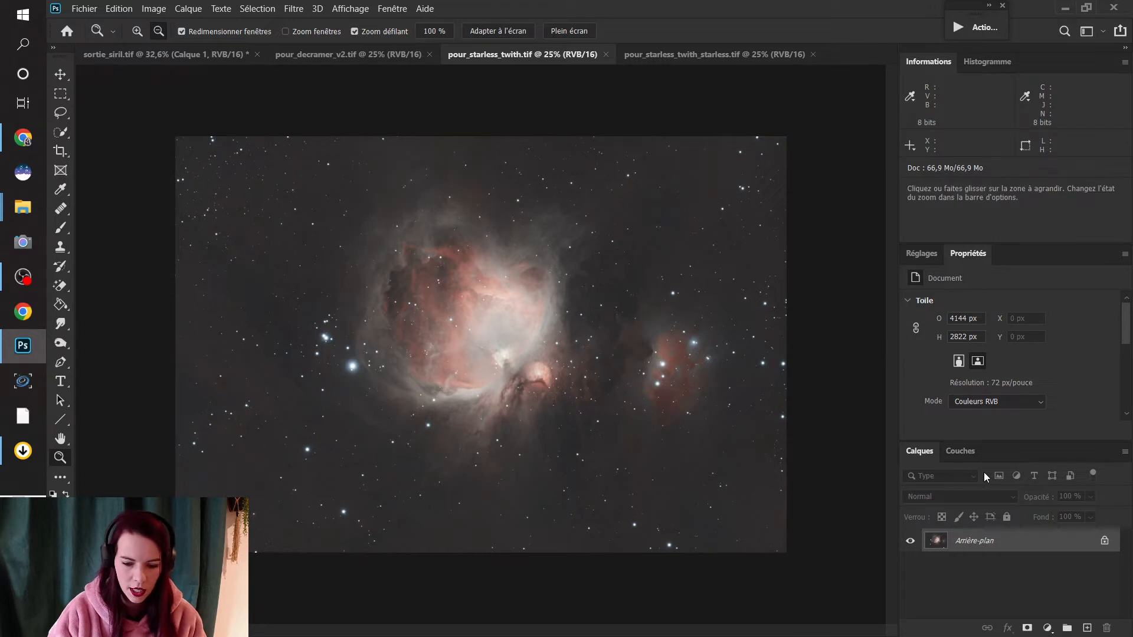
key("ctrl+v")
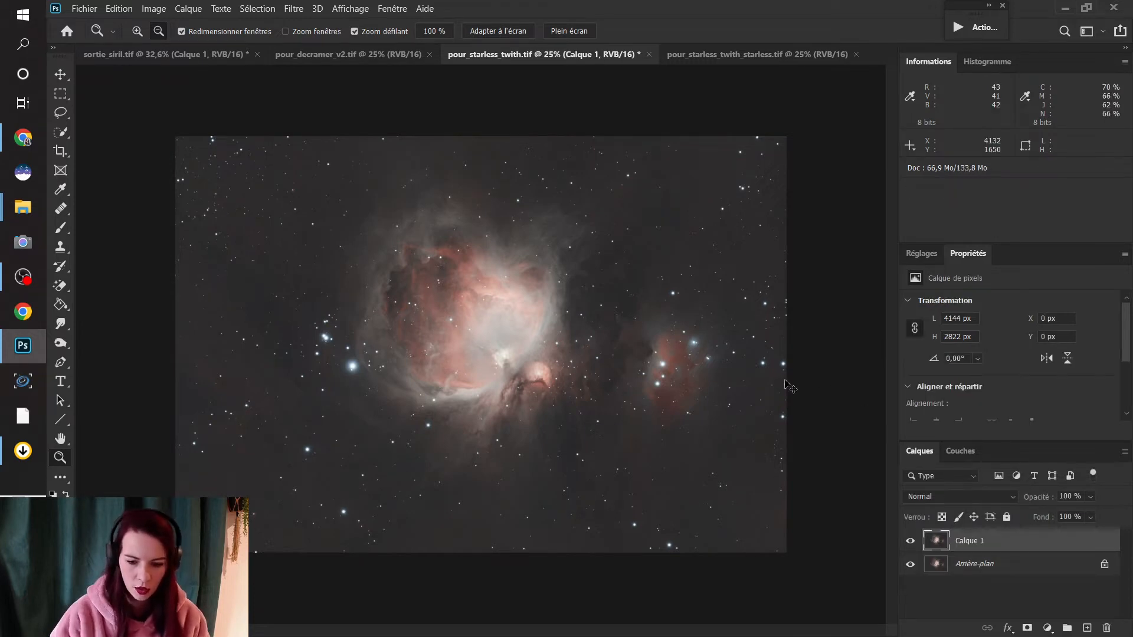
key("ctrl+v")
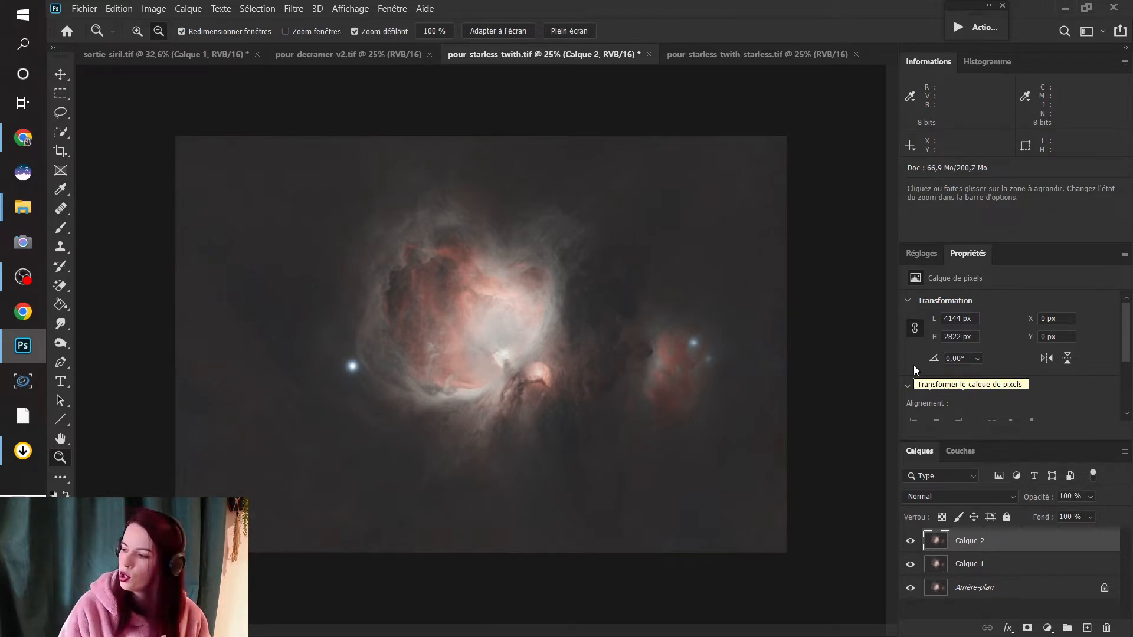
- Compare the nebula image with and without the starless layer "Calque 2" by toggling its visibility
key("alt")
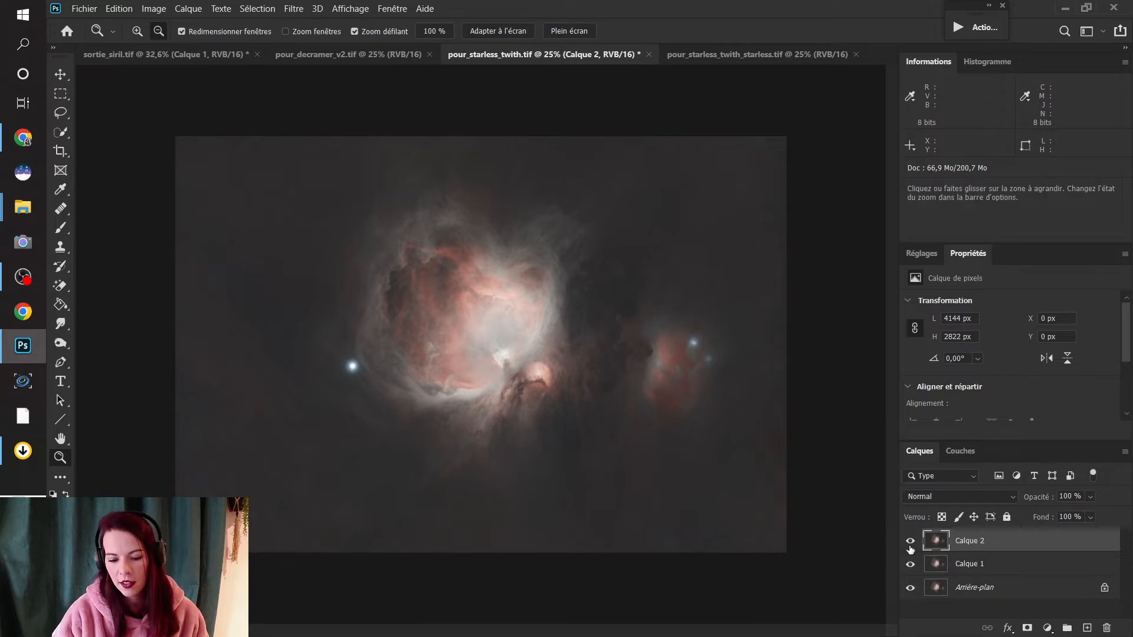
left_click(910, 542)
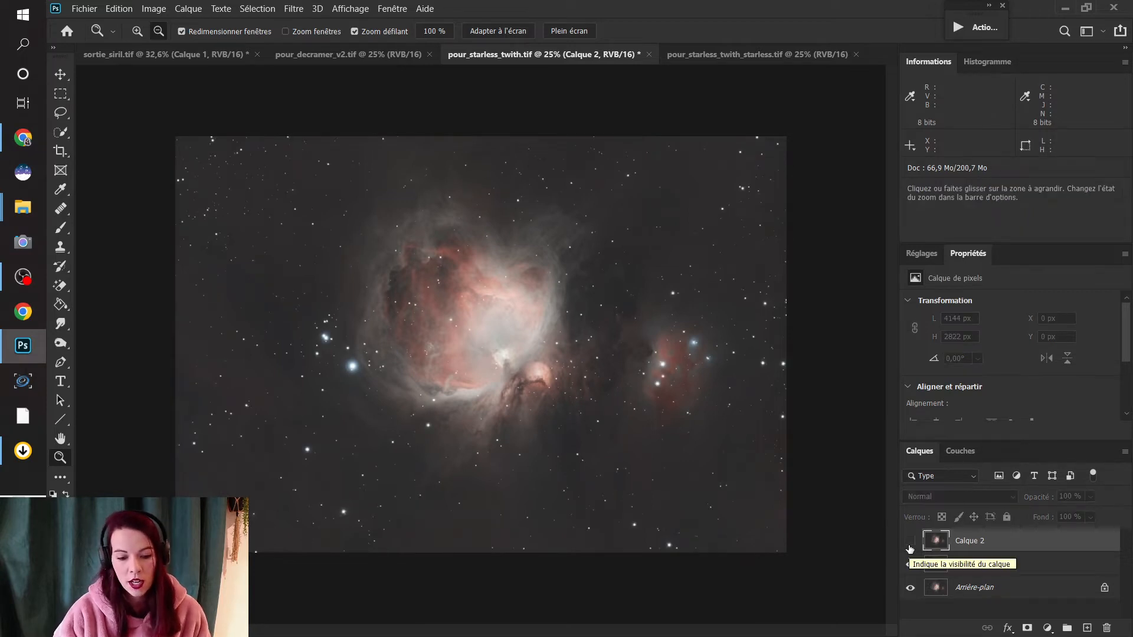
left_click(910, 542)
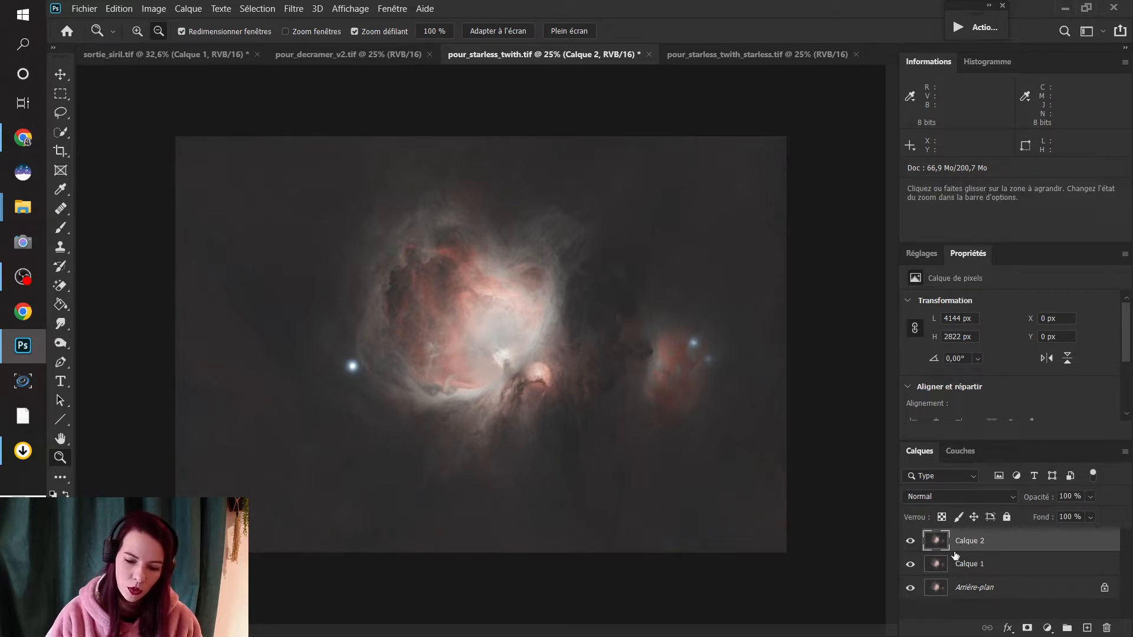
left_click(911, 542)
left_click(912, 541)
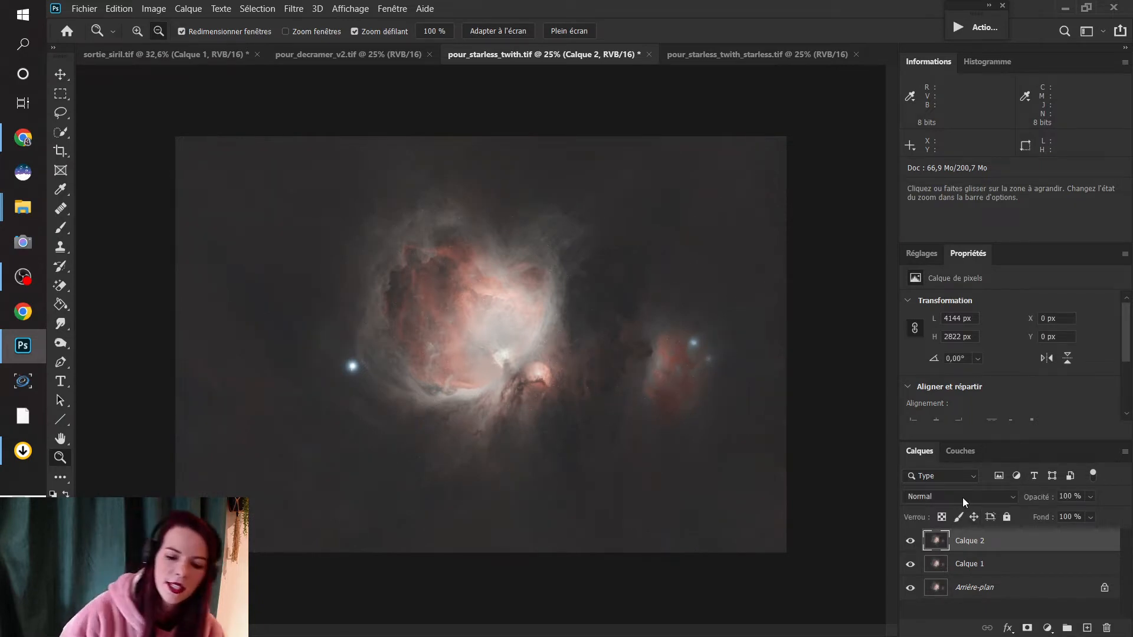
- Set the blend mode of "Calque 2" to Différence and stamp the visible stars-only result into a new layer above it
left_click(983, 497)
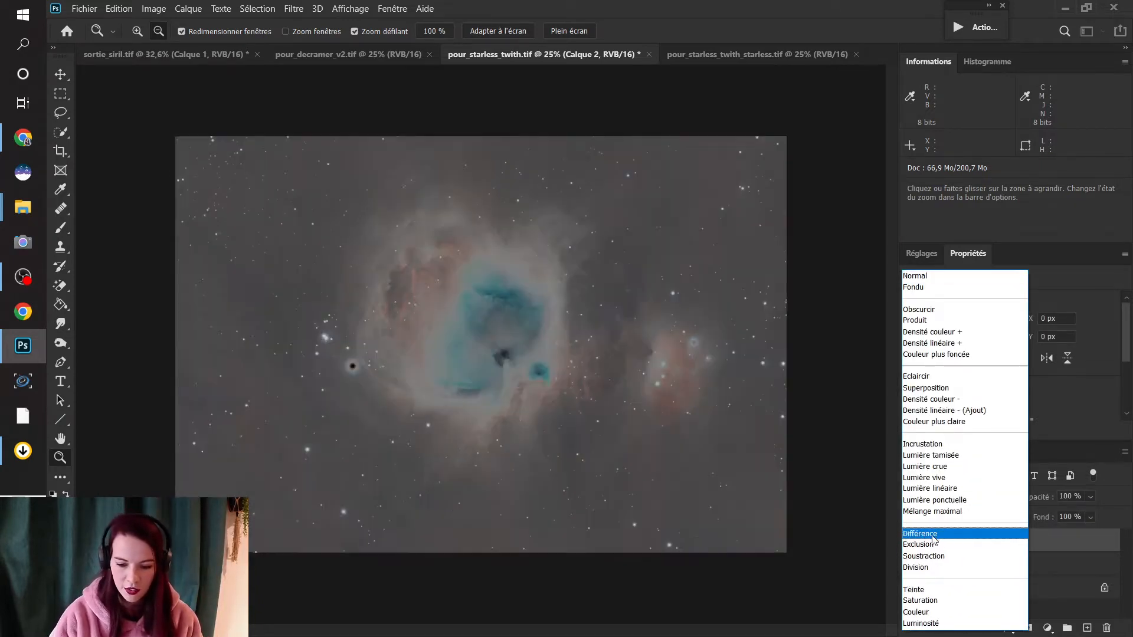
left_click(933, 535)
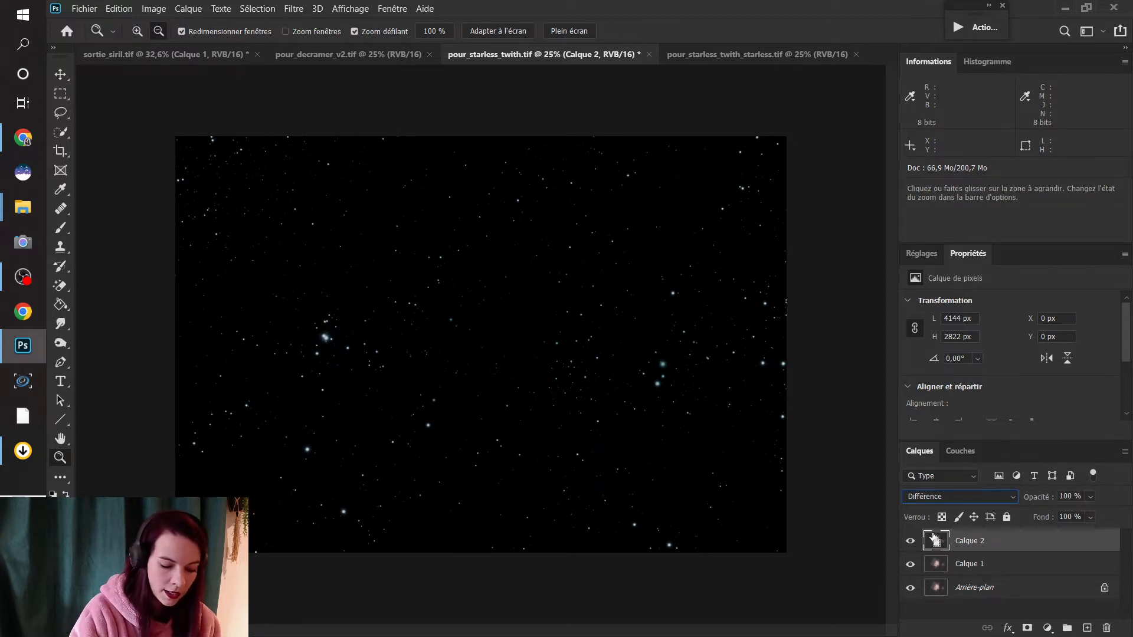
key("ctrl+shift+alt+e")
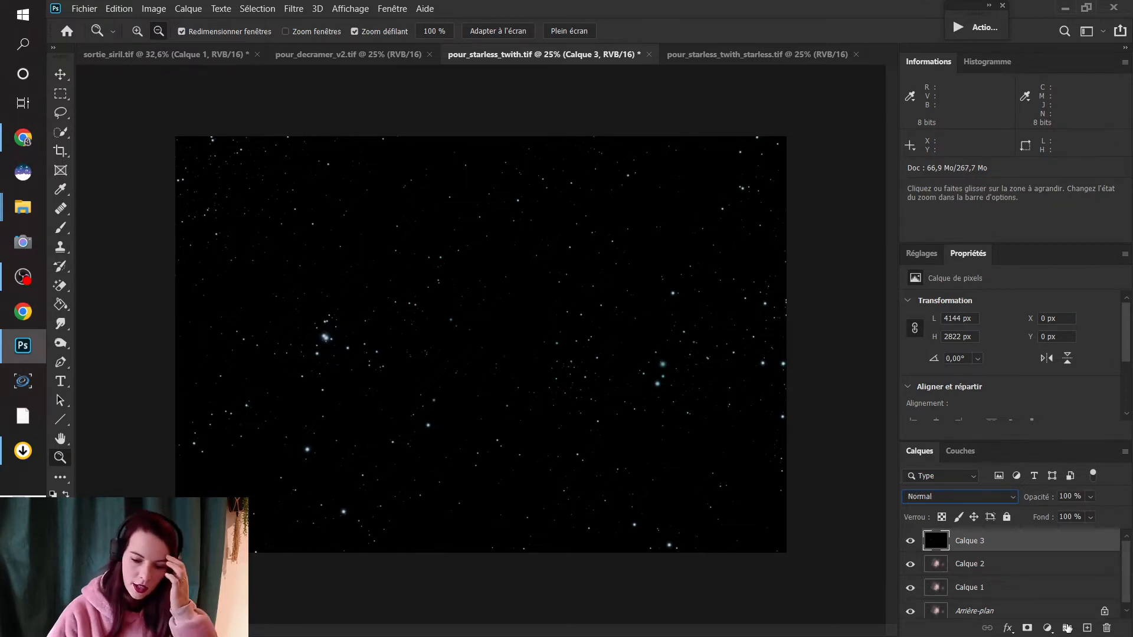
- Rename the stars-only layer "Calque 3" as "masque etoiles"
double_click(979, 541)
type("masque etoiles")
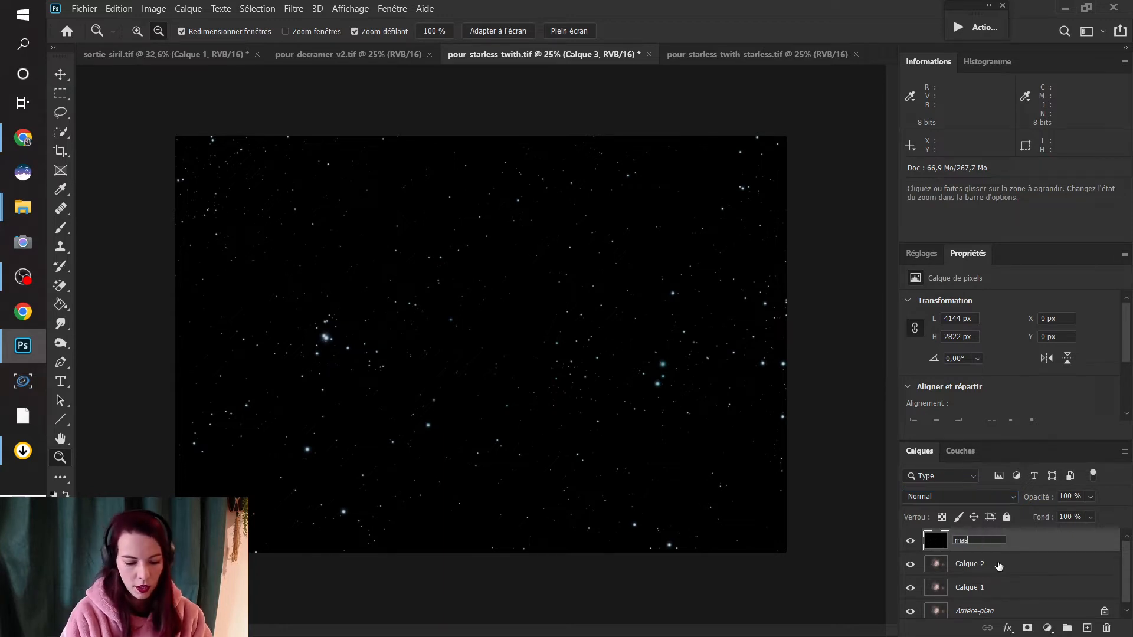
key("Return")
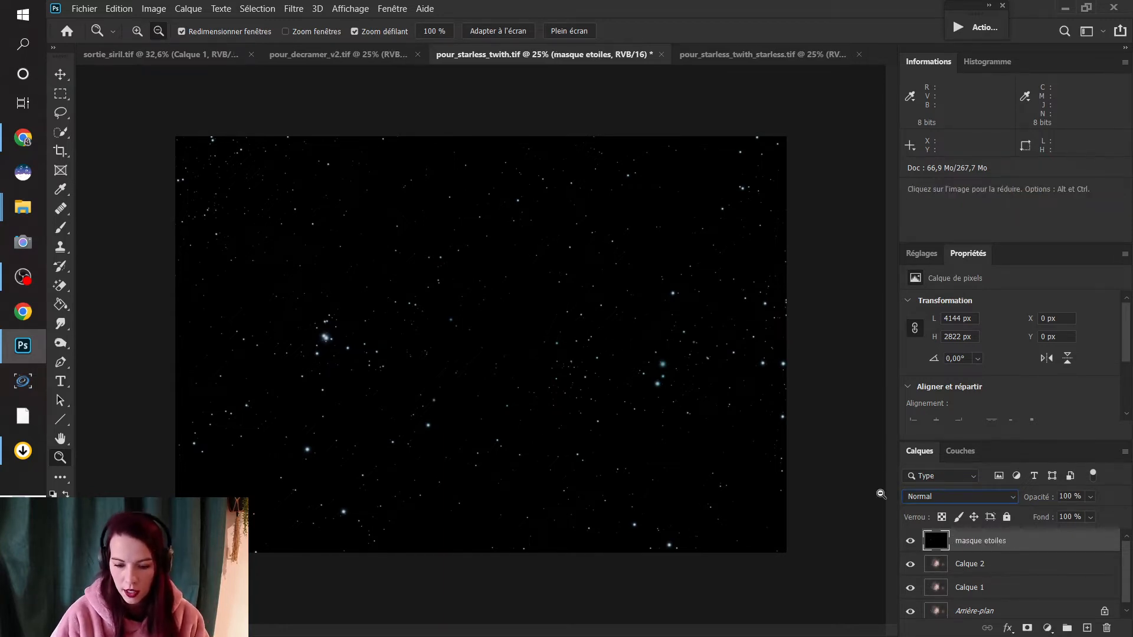
- Hide the "masque etoiles" layer and set the blend mode of "Calque 2" back to Normal
left_click(910, 540)
left_click(983, 567)
left_click(940, 496)
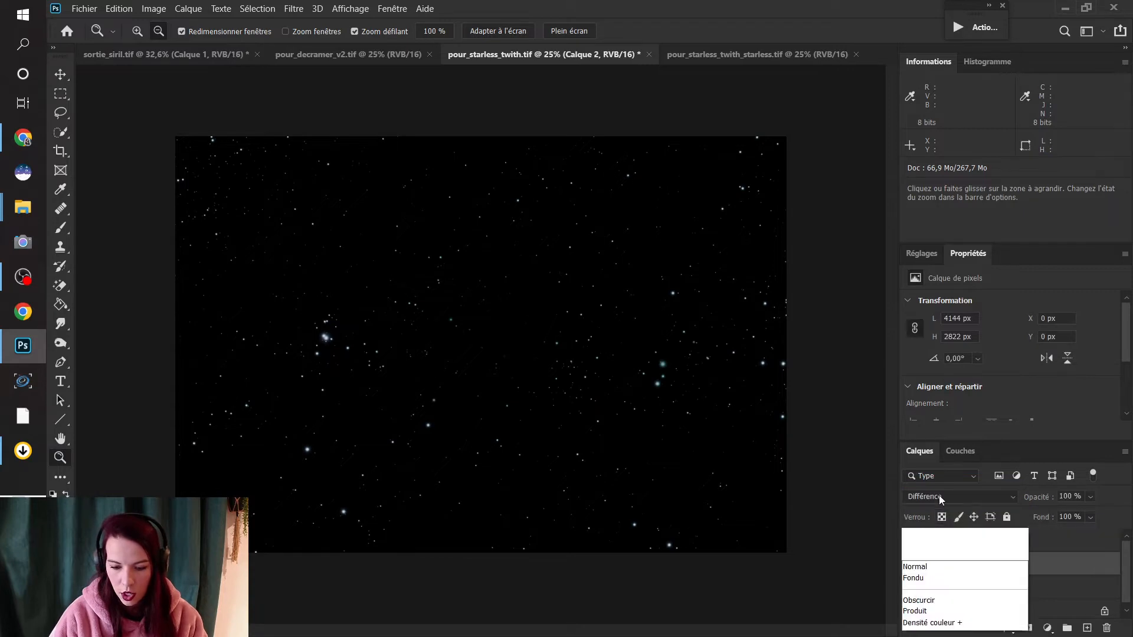
left_click(948, 268)
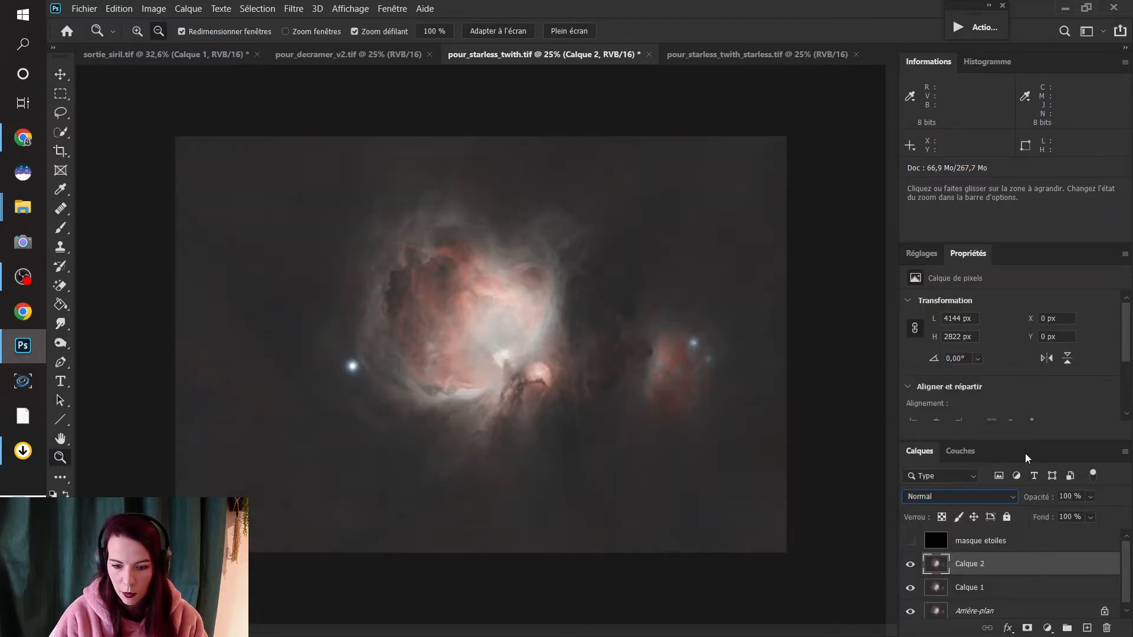
- Rename "Calque 1" as "originale" and "Calque 2" as "starless"
double_click(983, 587)
type("originale")
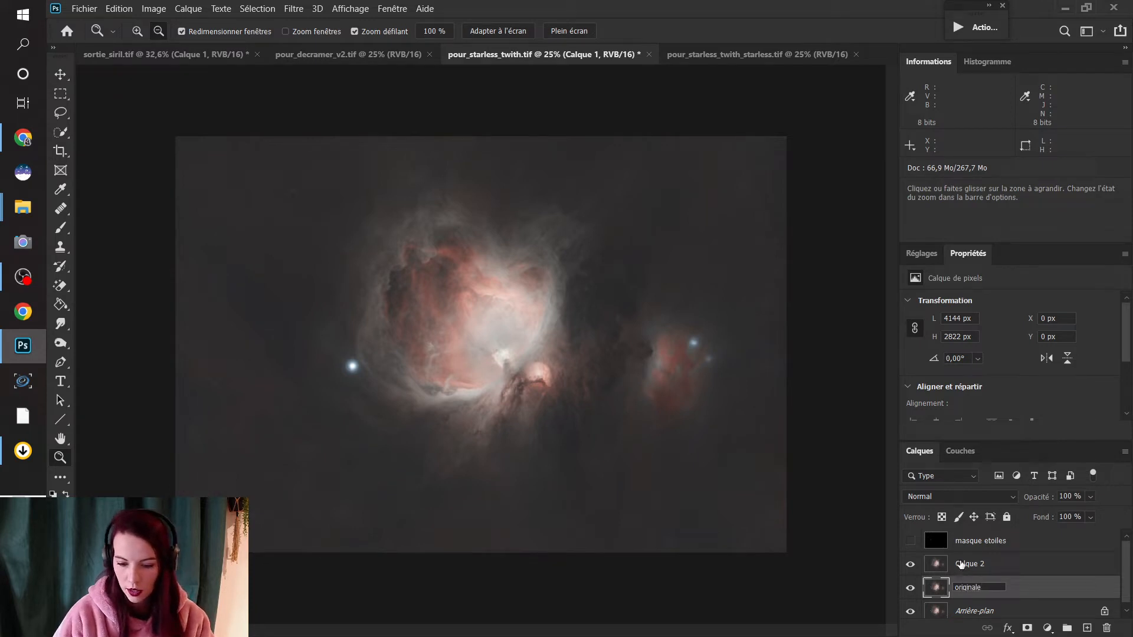
key("Tab")
type("starless")
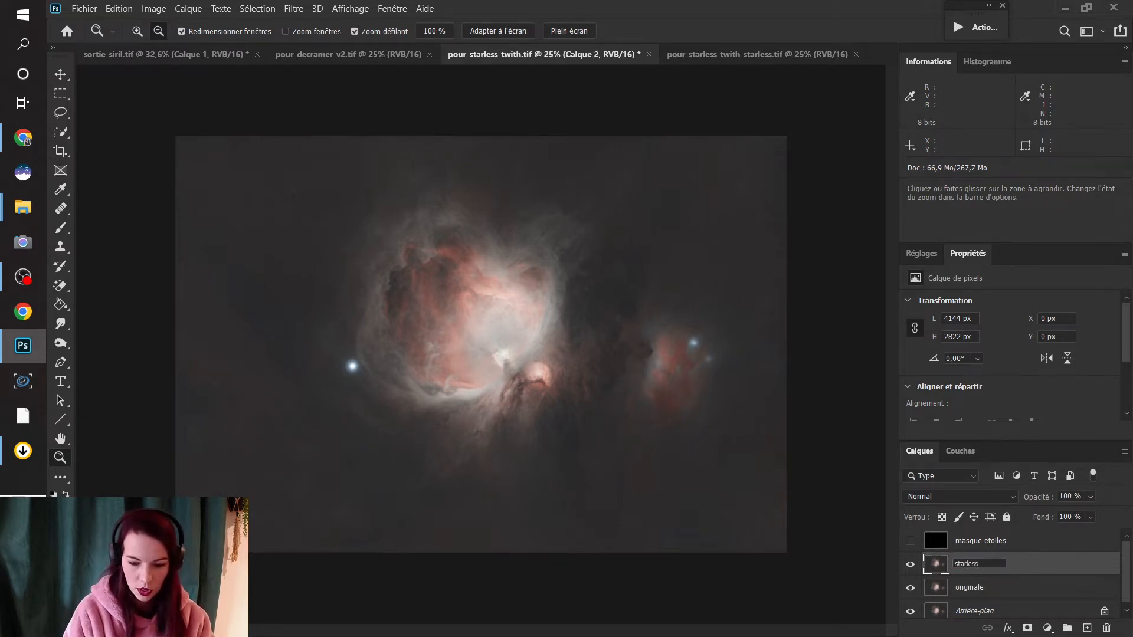
key("Return")
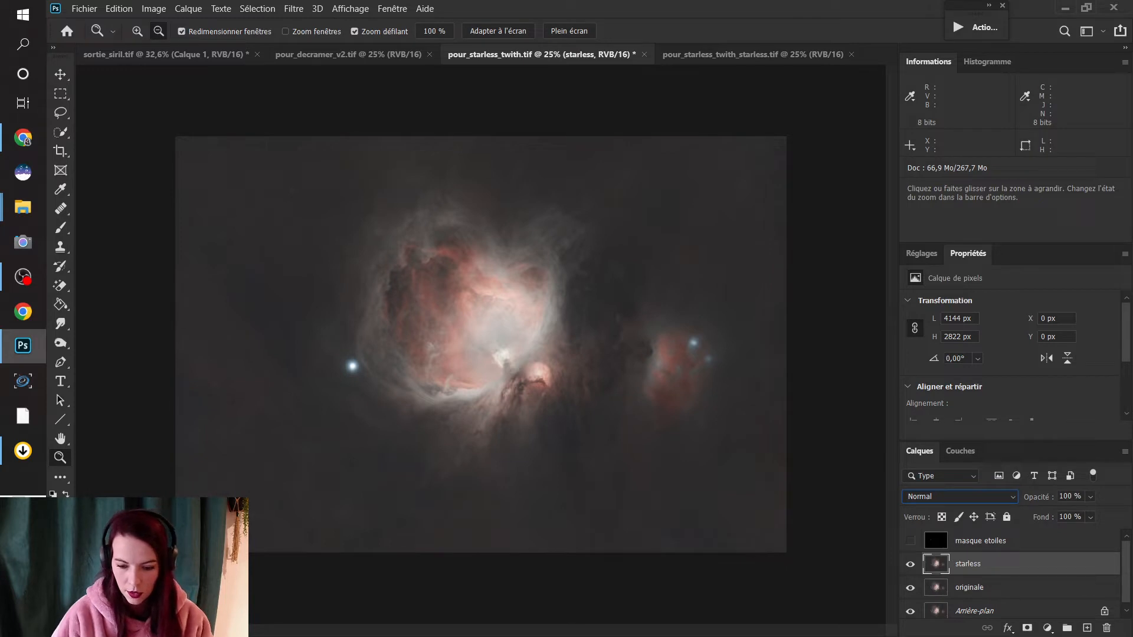
- Duplicate the "starless" layer and examine the bright leftover star beside the large nebula up close
key("ctrl+j")
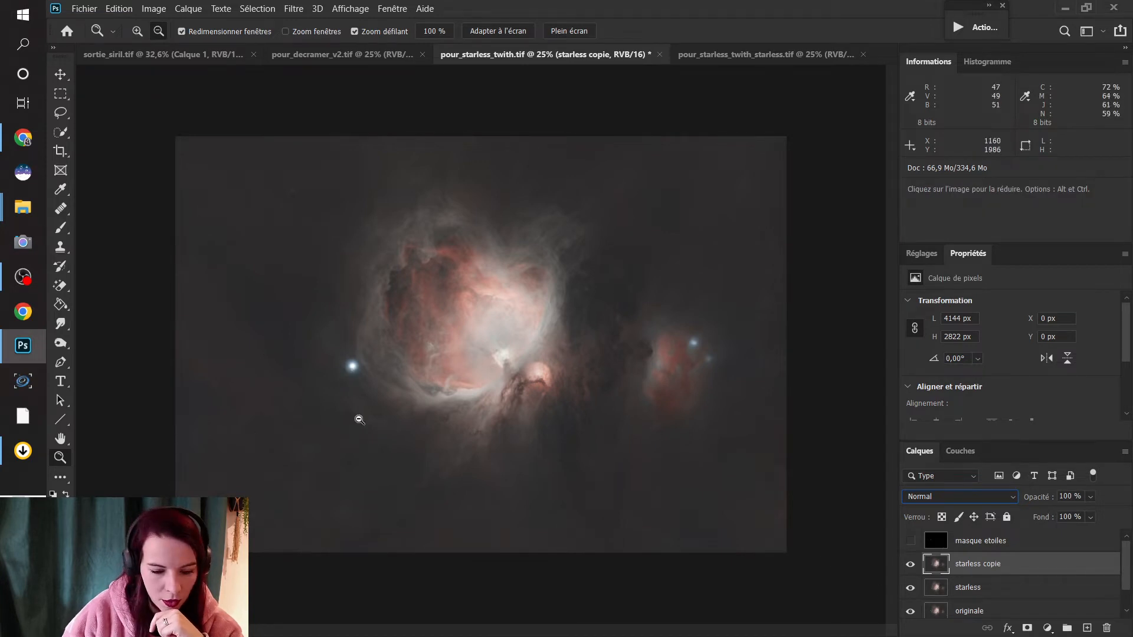
left_click(344, 372)
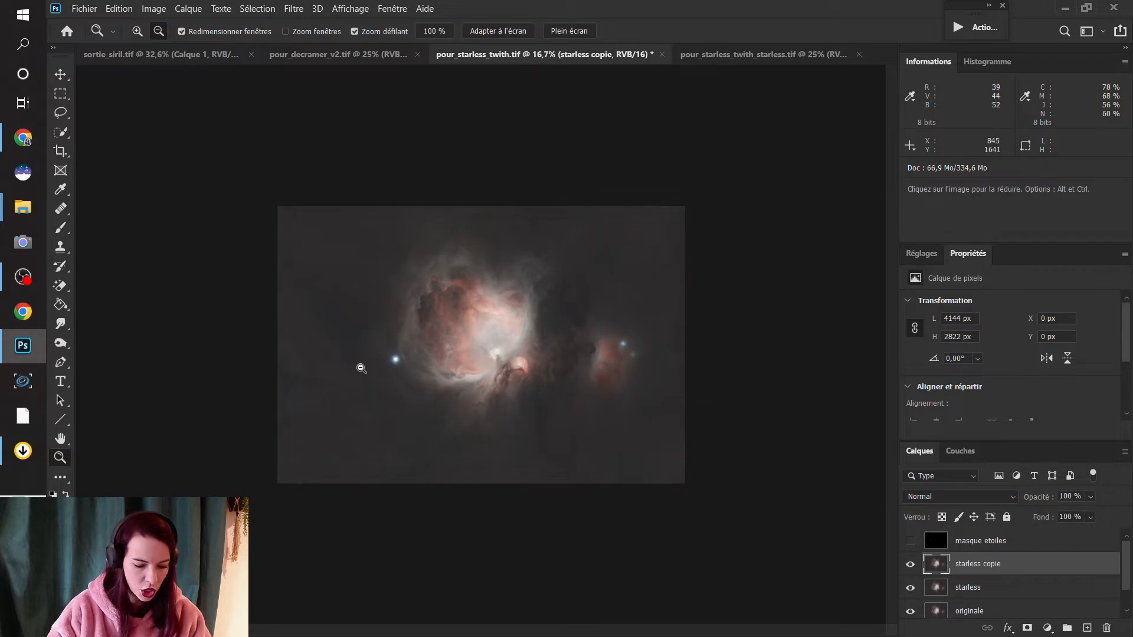
left_click(361, 361)
left_click_drag(322, 373, 442, 403)
key("alt")
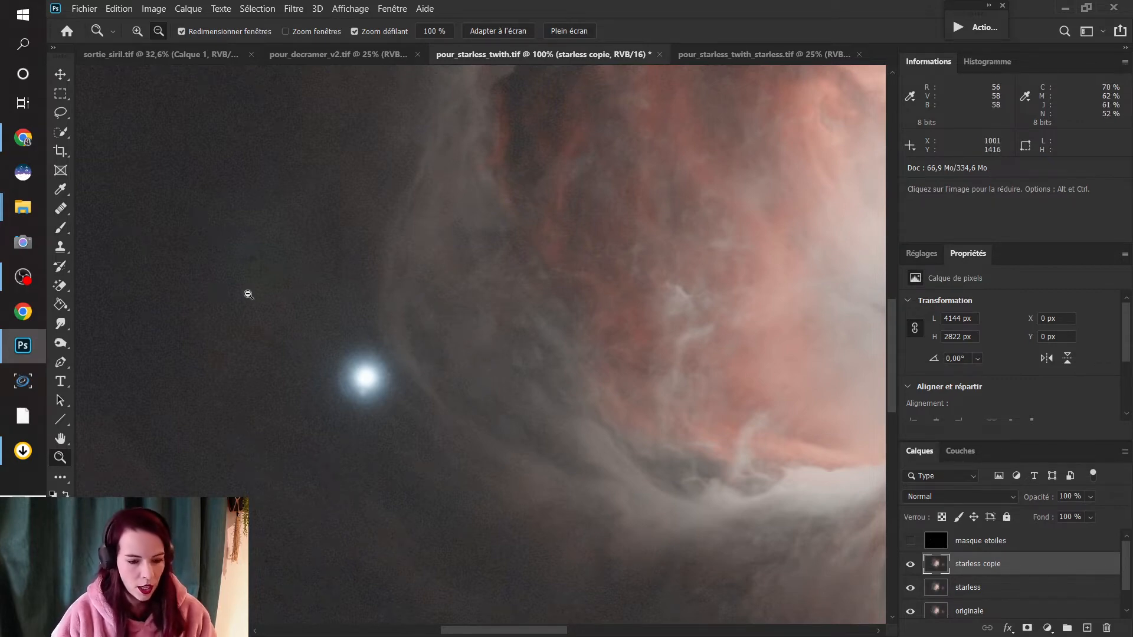
key("alt")
left_click(320, 360)
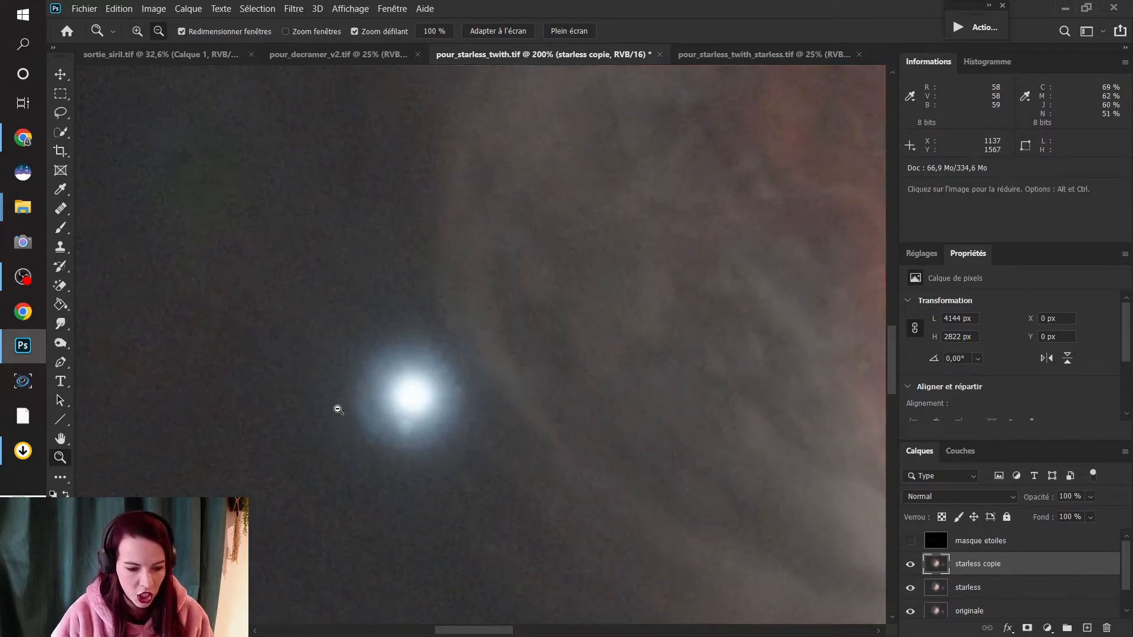
left_click(338, 409, "alt")
left_click(338, 409, "alt")
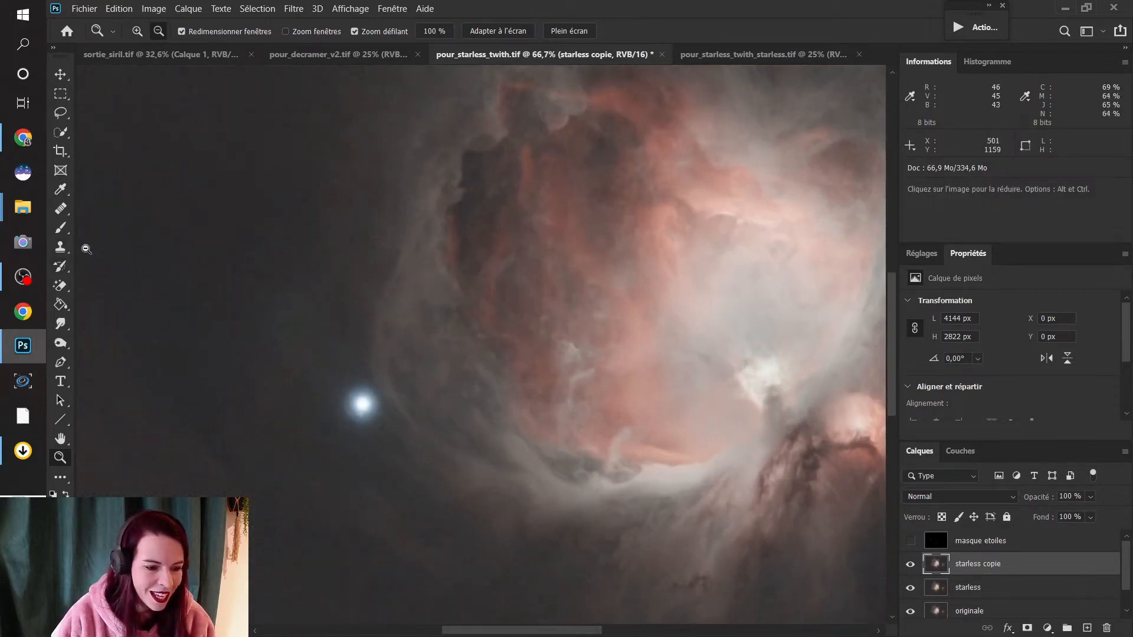
- Remove the leftover star beside the large nebula on "starless copie" with a 150 px Healing Brush, and compare the retouch with the layer below
left_click(60, 247)
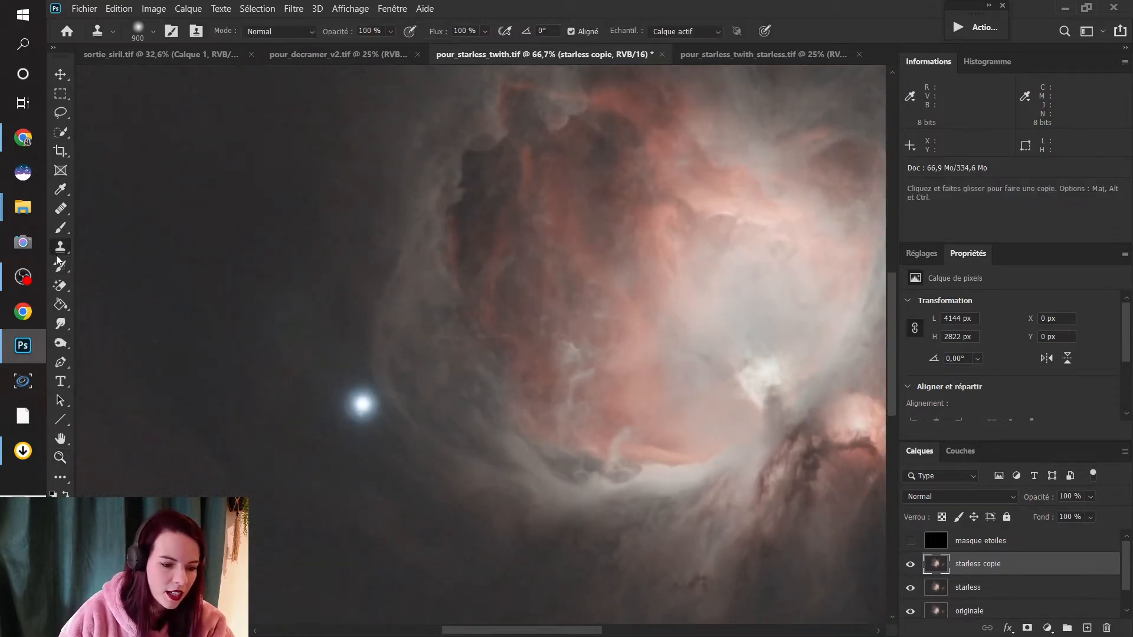
left_click(60, 208)
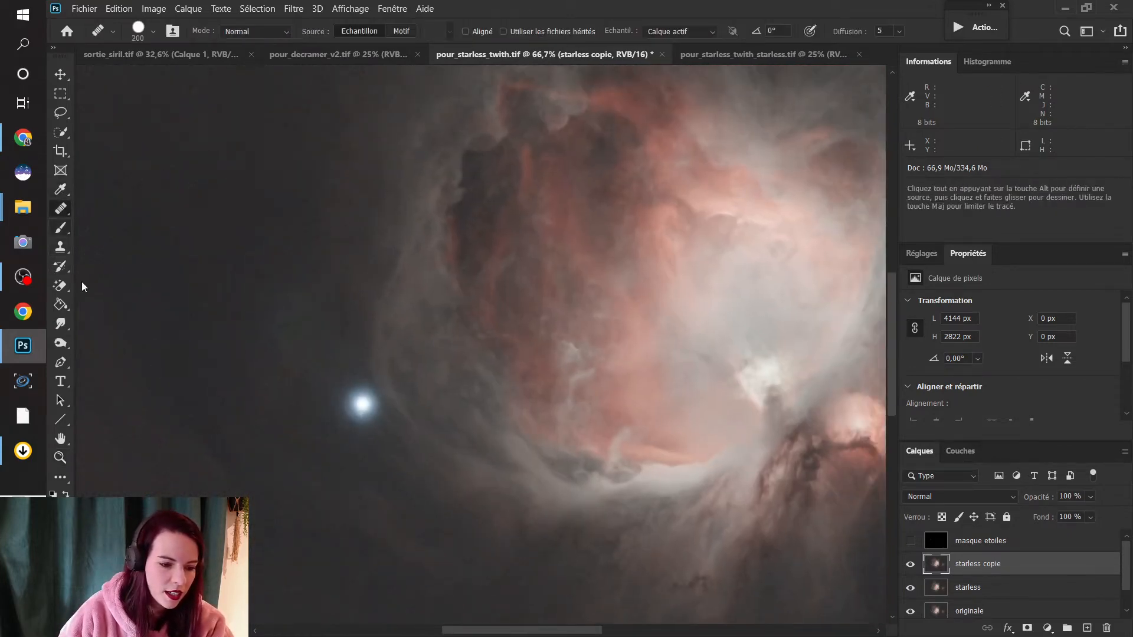
right_click(61, 210)
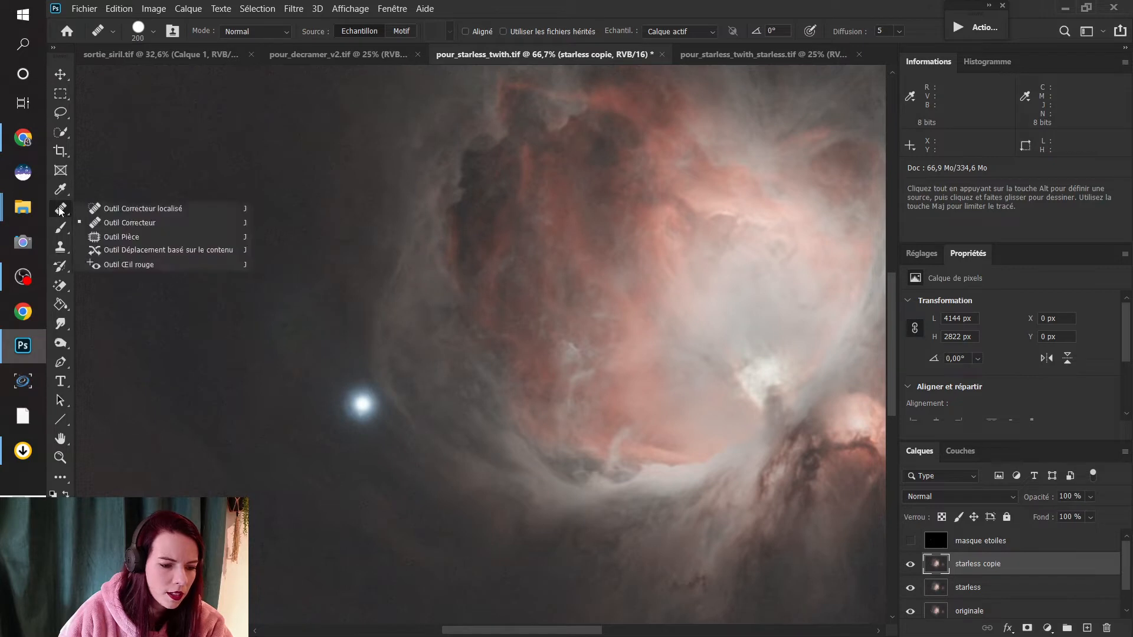
left_click(61, 210)
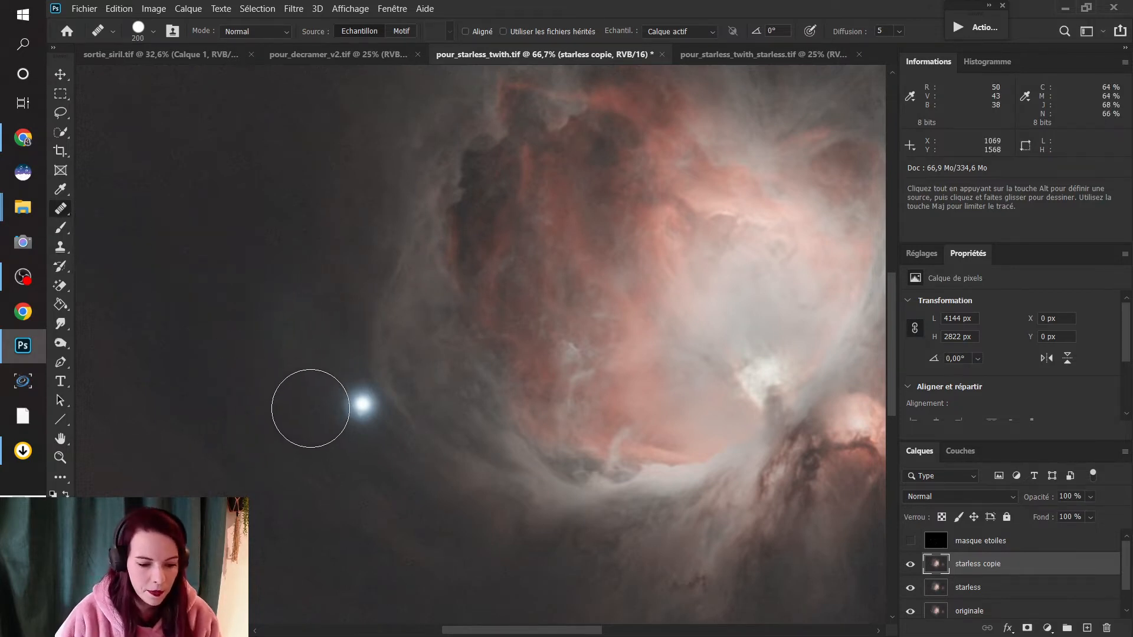
left_click(153, 31)
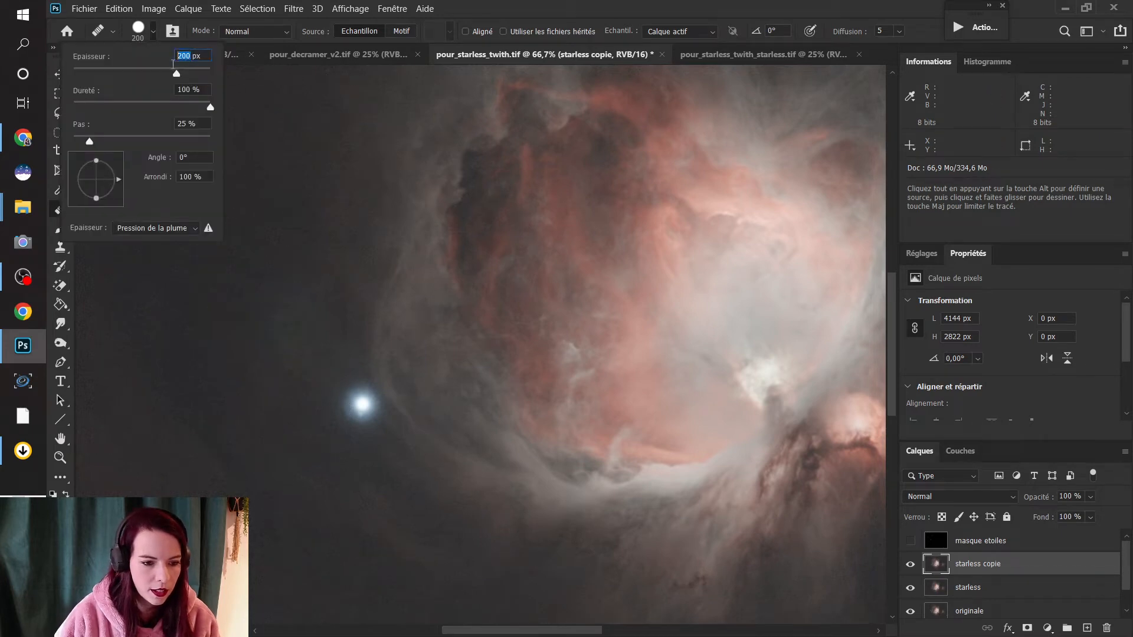
type("150")
key("Return")
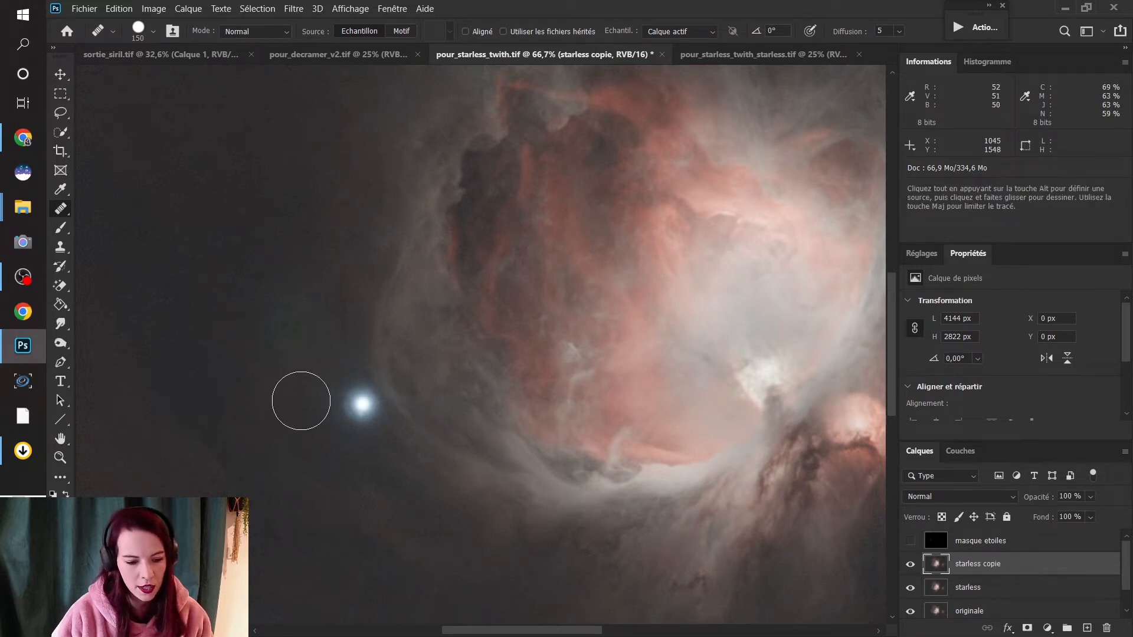
left_click_drag(316, 404, 353, 414)
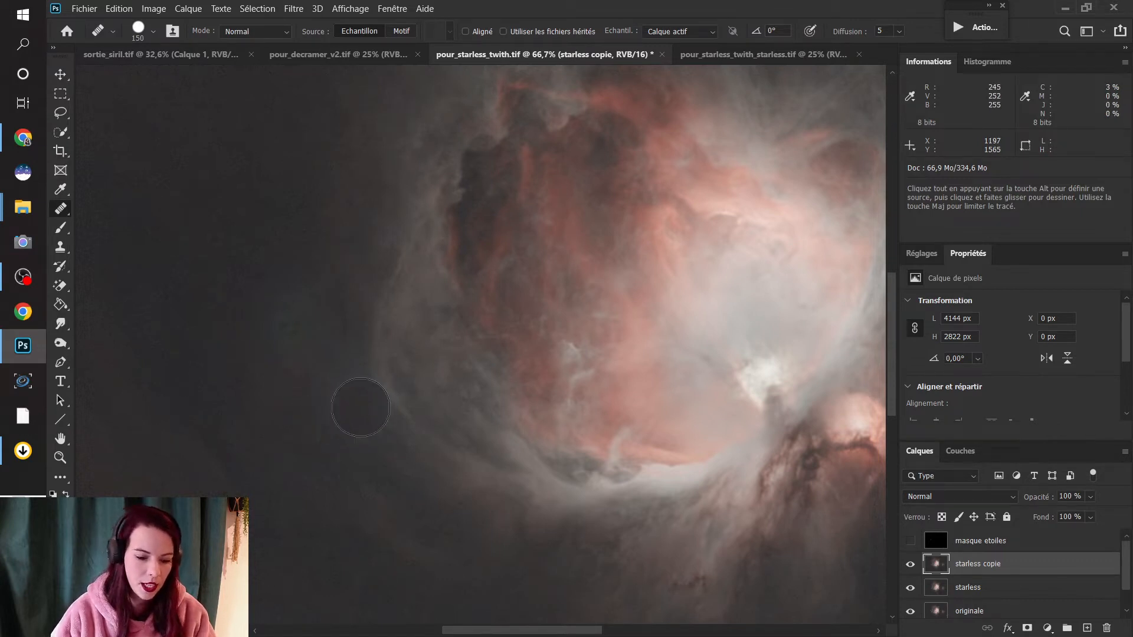
left_click(361, 407)
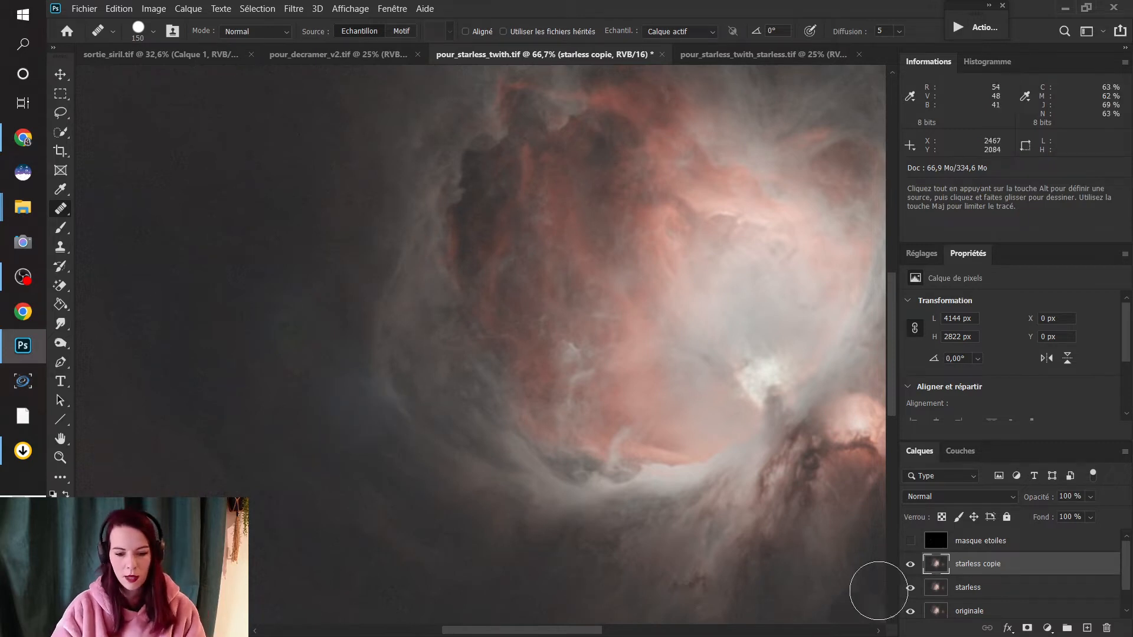
left_click(911, 566)
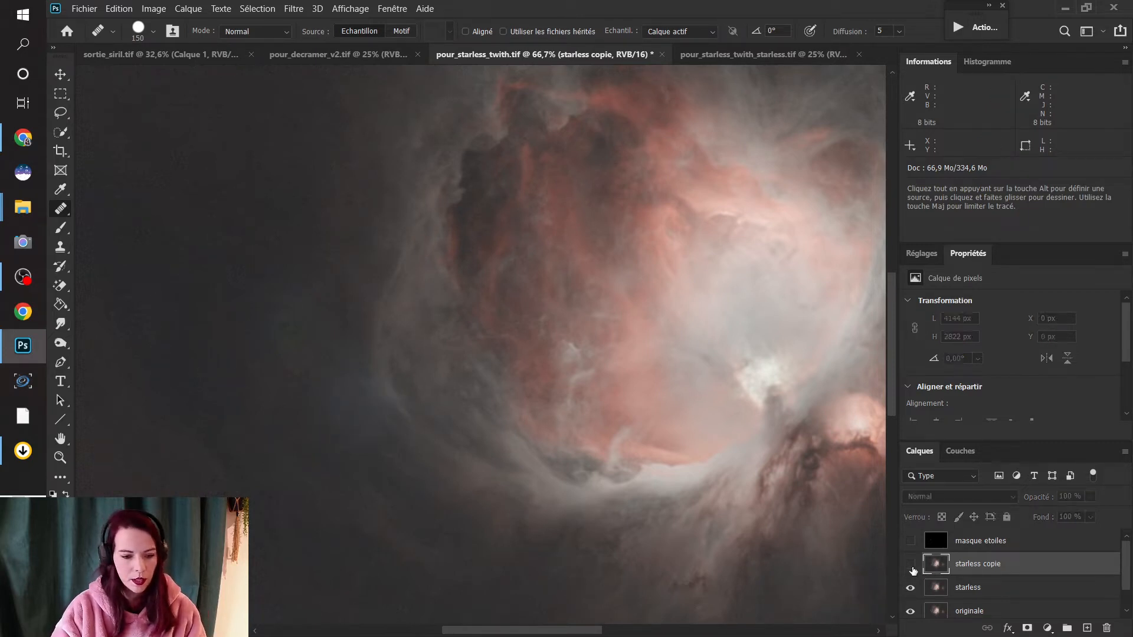
left_click(912, 565)
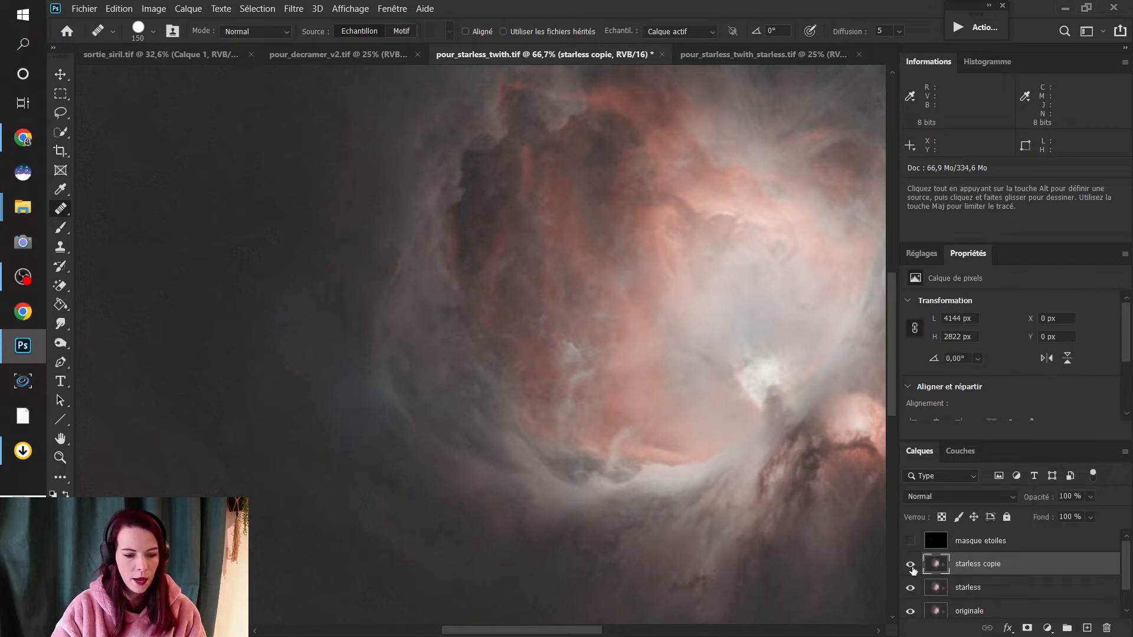
- Show the "masque etoiles" layer again and set its blend mode to Densité linéaire - (Ajout)
left_click(911, 540)
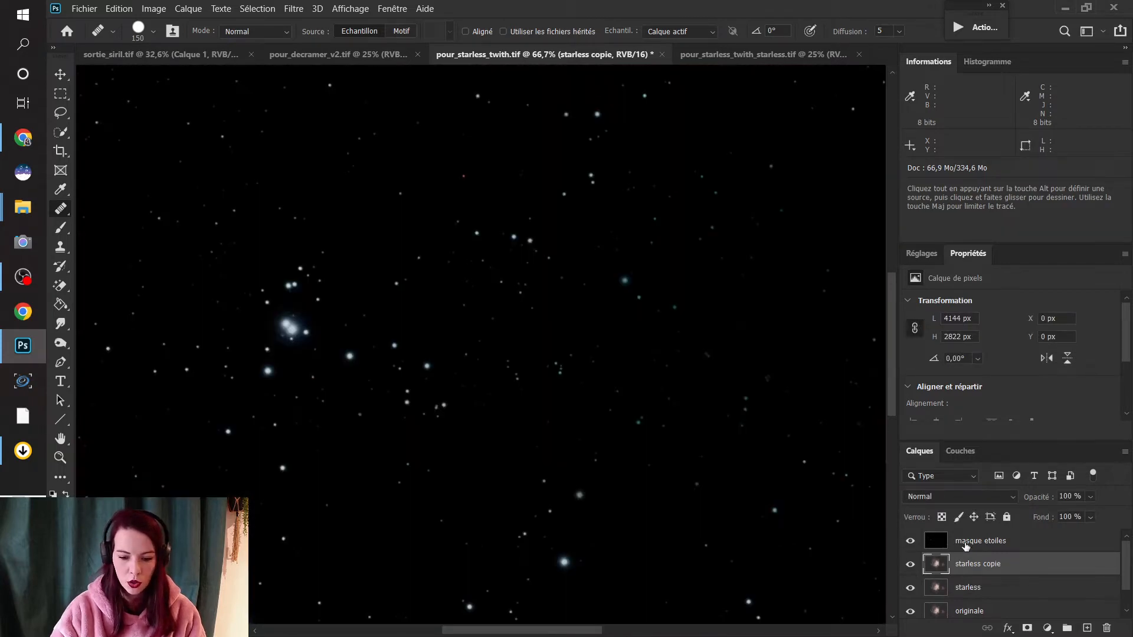
left_click(997, 540)
left_click(998, 497)
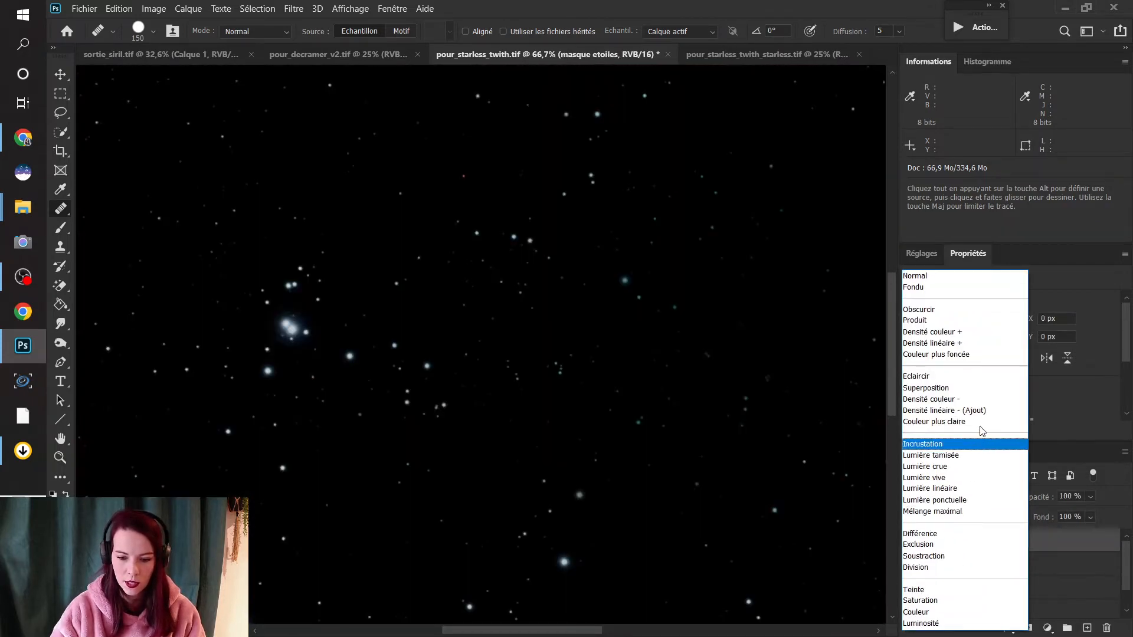
left_click(983, 410)
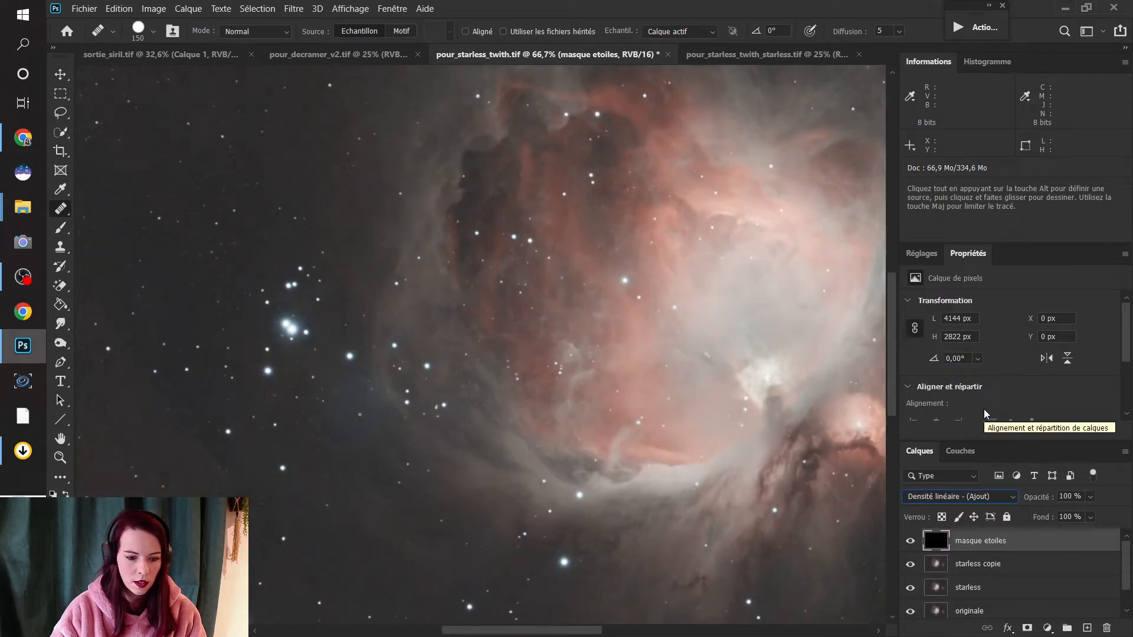
- Compare the nebula with and without its stars by toggling the visibility of "masque etoiles"
left_click(911, 541)
left_click(912, 541)
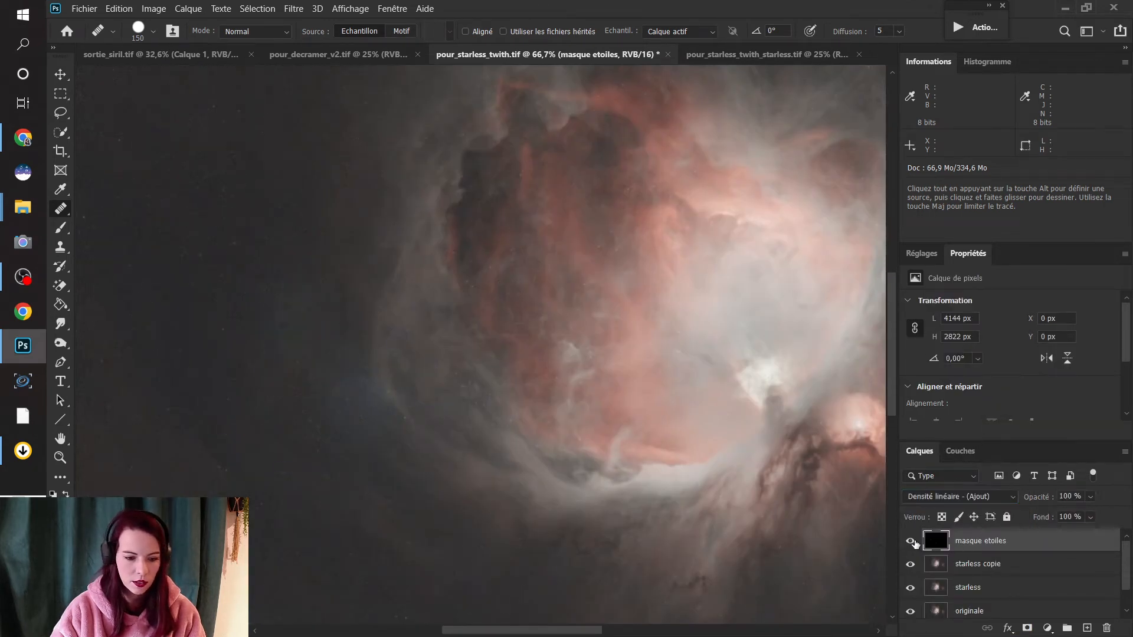
left_click(913, 542)
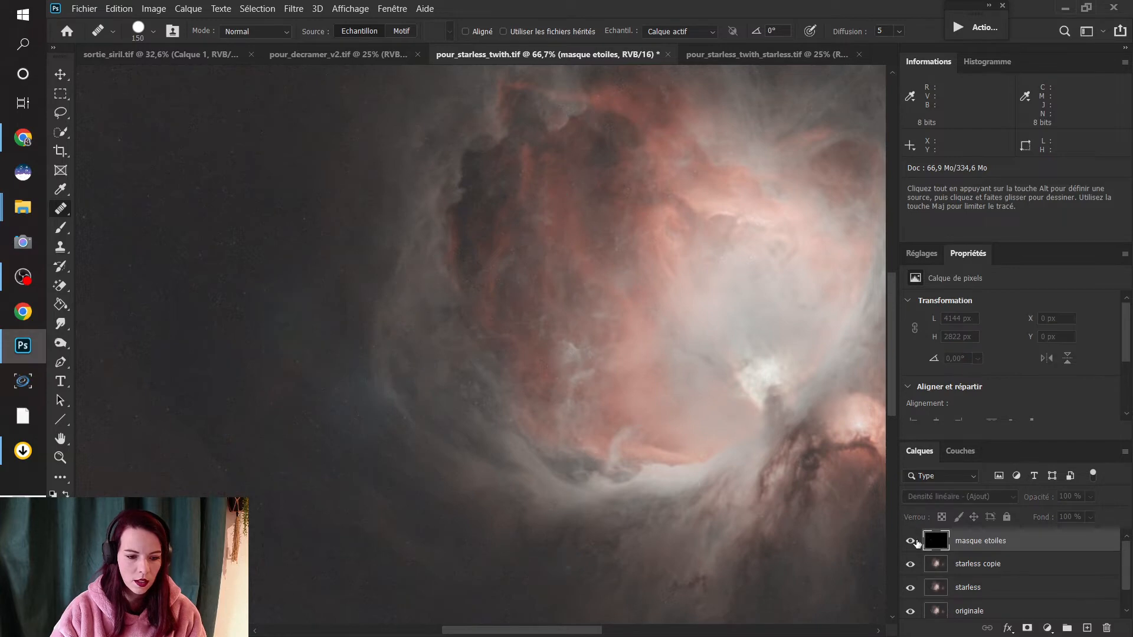
left_click(912, 542)
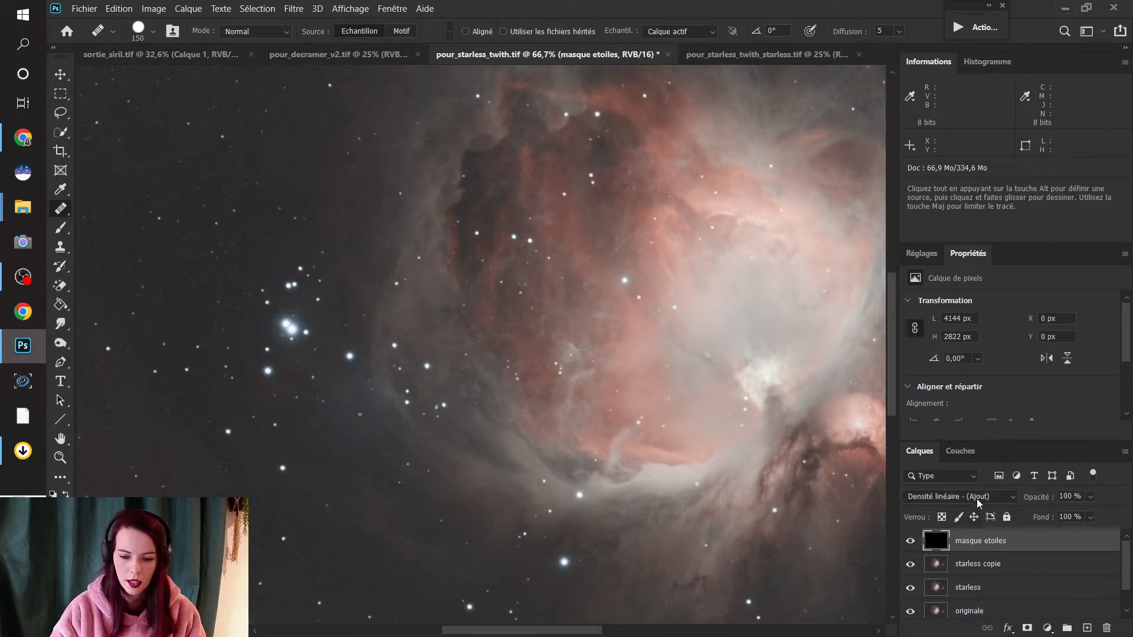
- Compare the image with and without the retouched "starless copie" and the star layer, ending with both layers visible
left_click(910, 565)
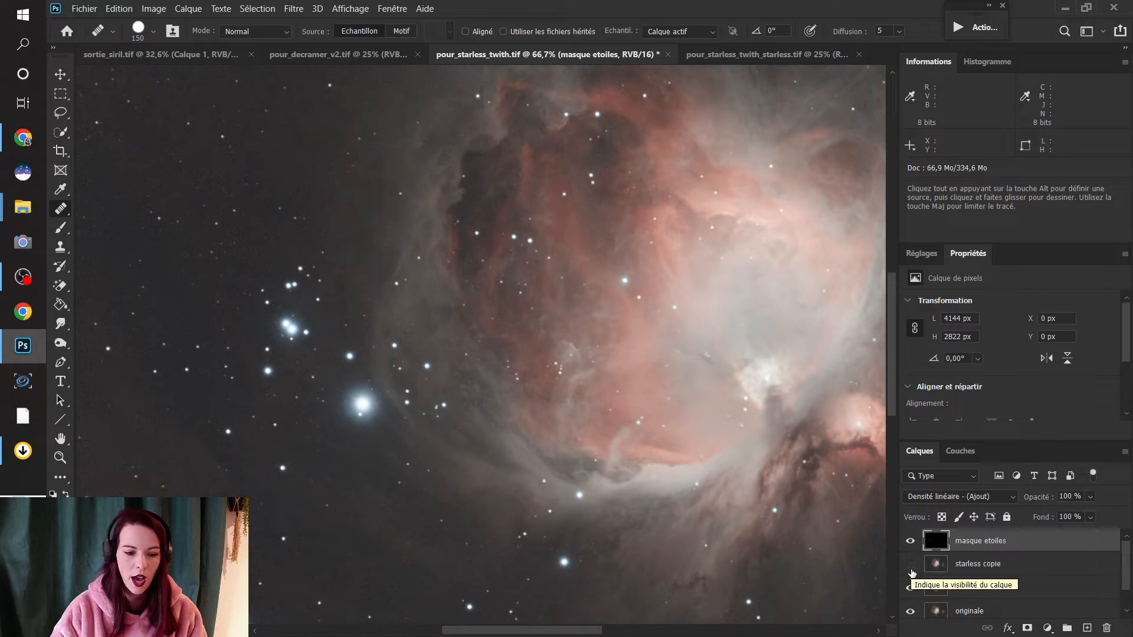
left_click(910, 566)
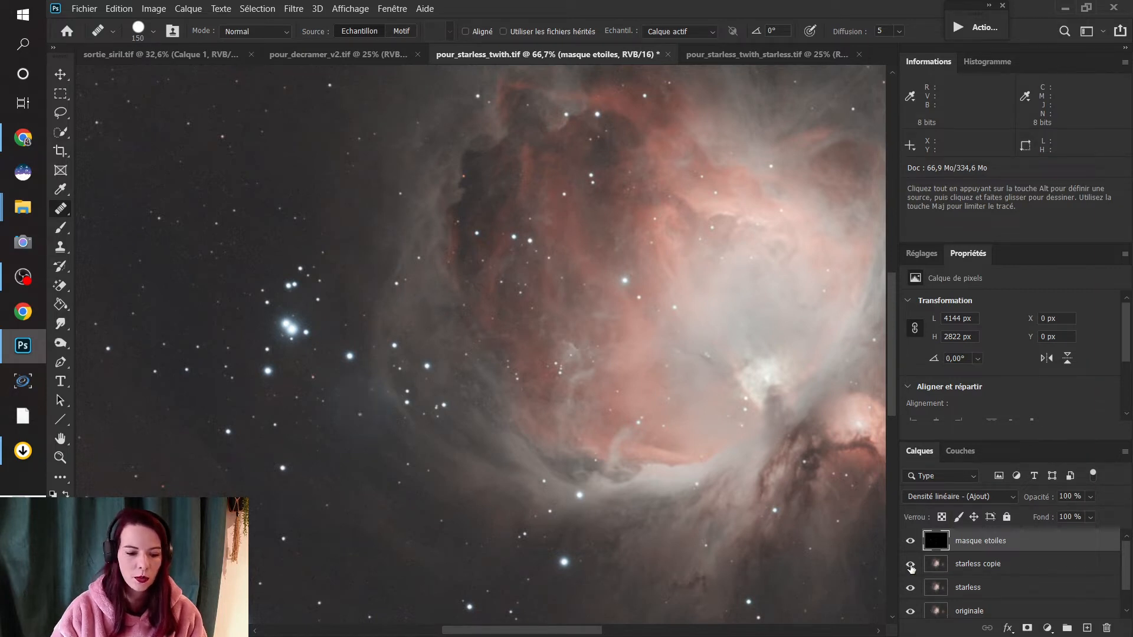
left_click(910, 565)
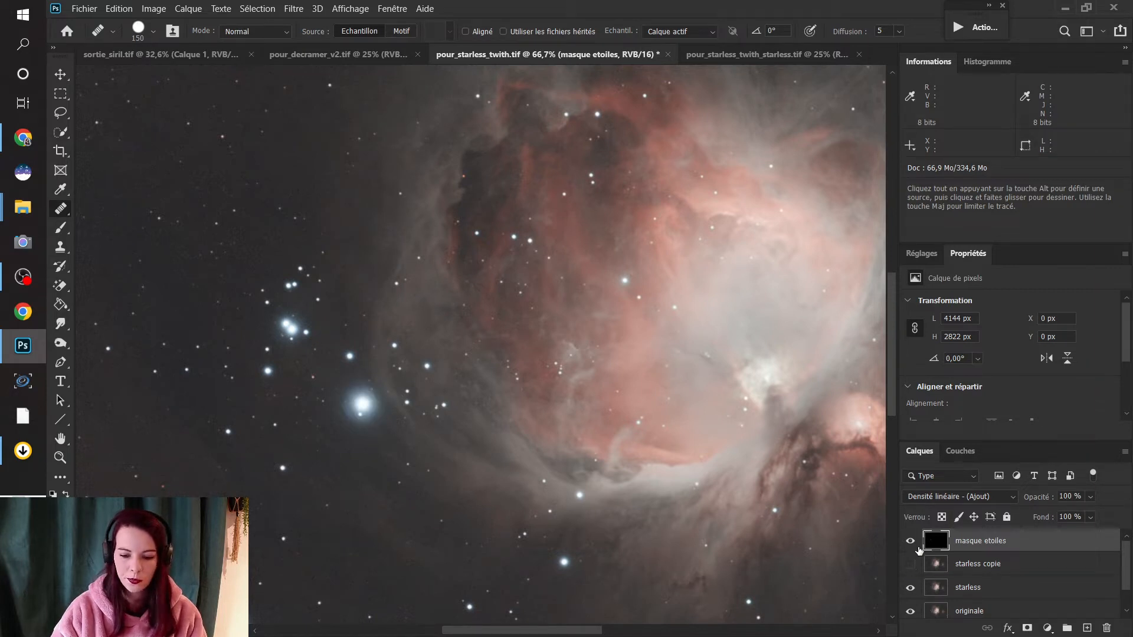
key("z")
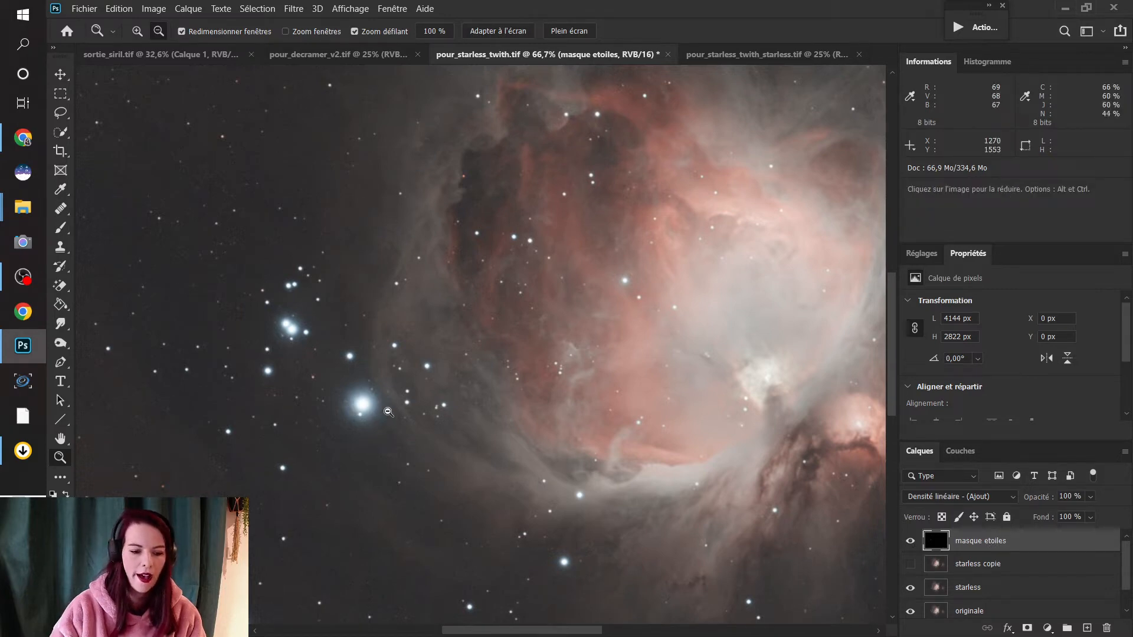
left_click(912, 542)
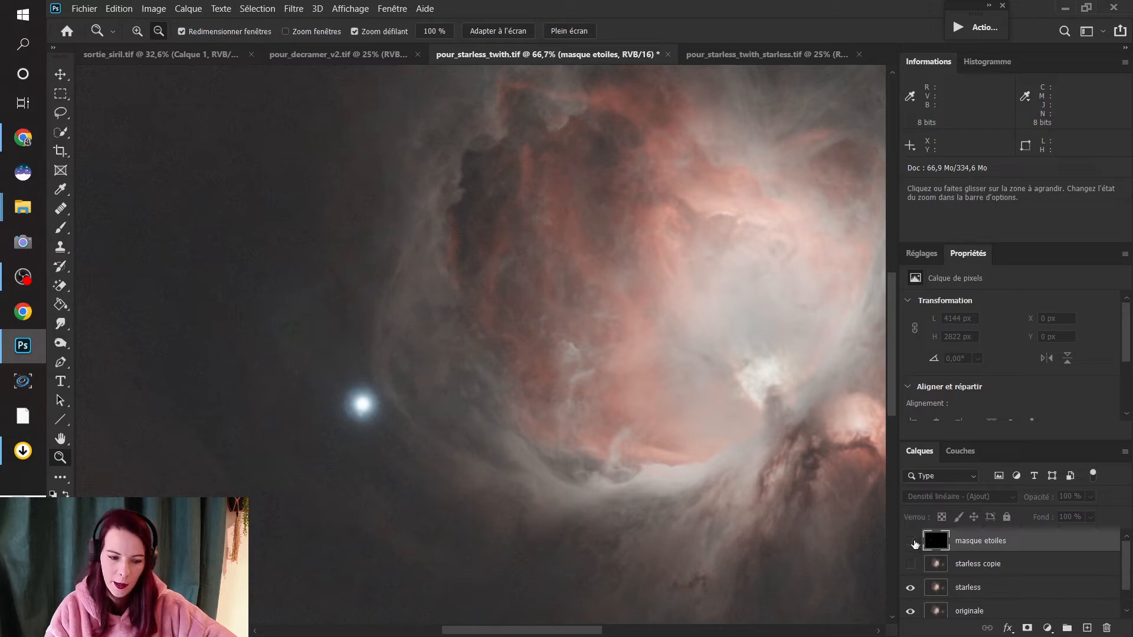
left_click(910, 564)
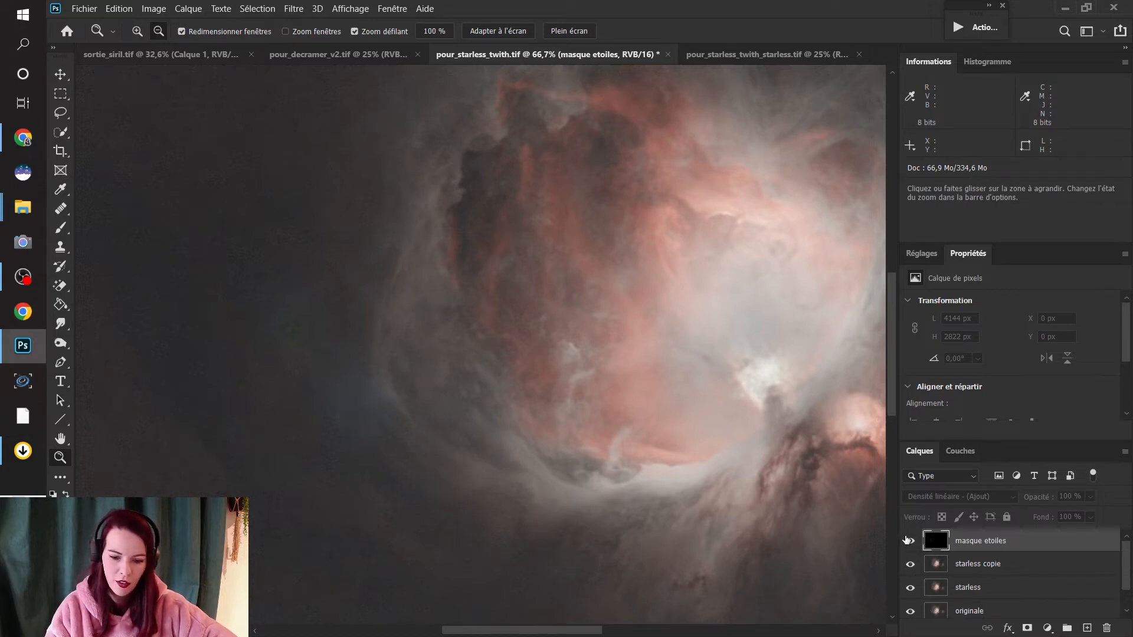
left_click(911, 541)
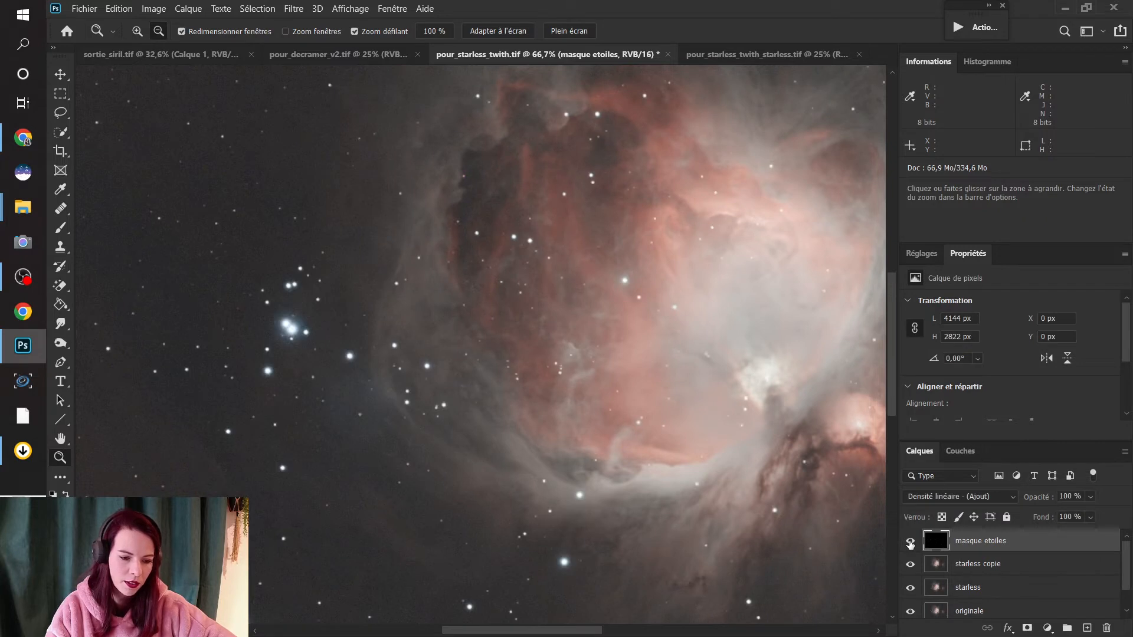
- Hide "masque etoiles", select "starless copie", and compare it with the "starless" layer below, ending with "starless copie" visible
left_click(913, 565)
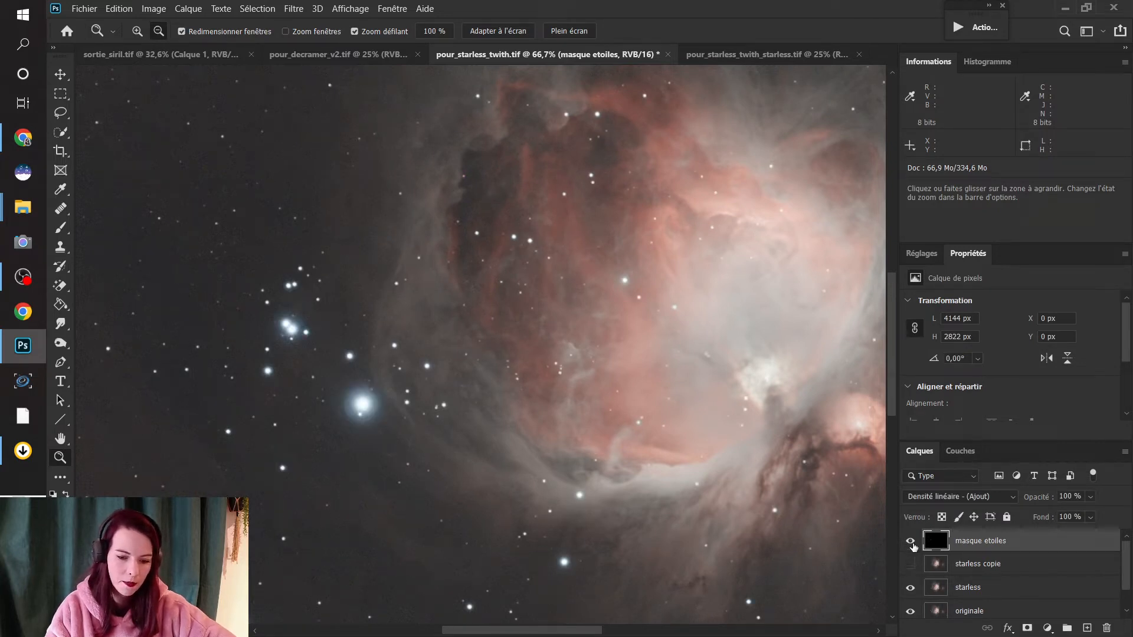
left_click(912, 543)
left_click(910, 564)
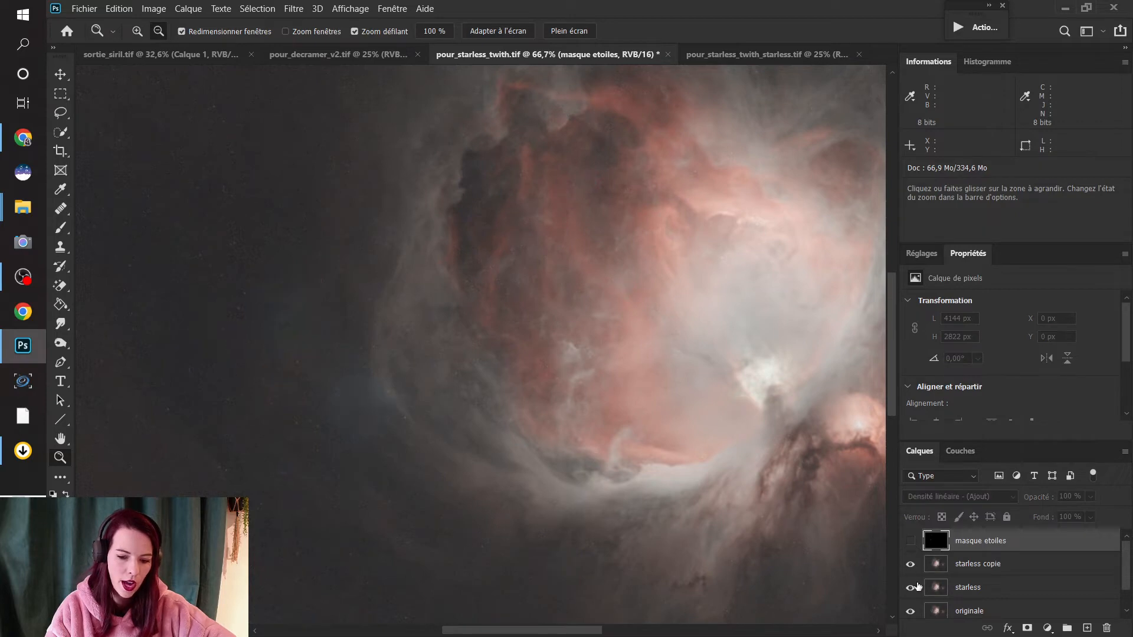
left_click(957, 569)
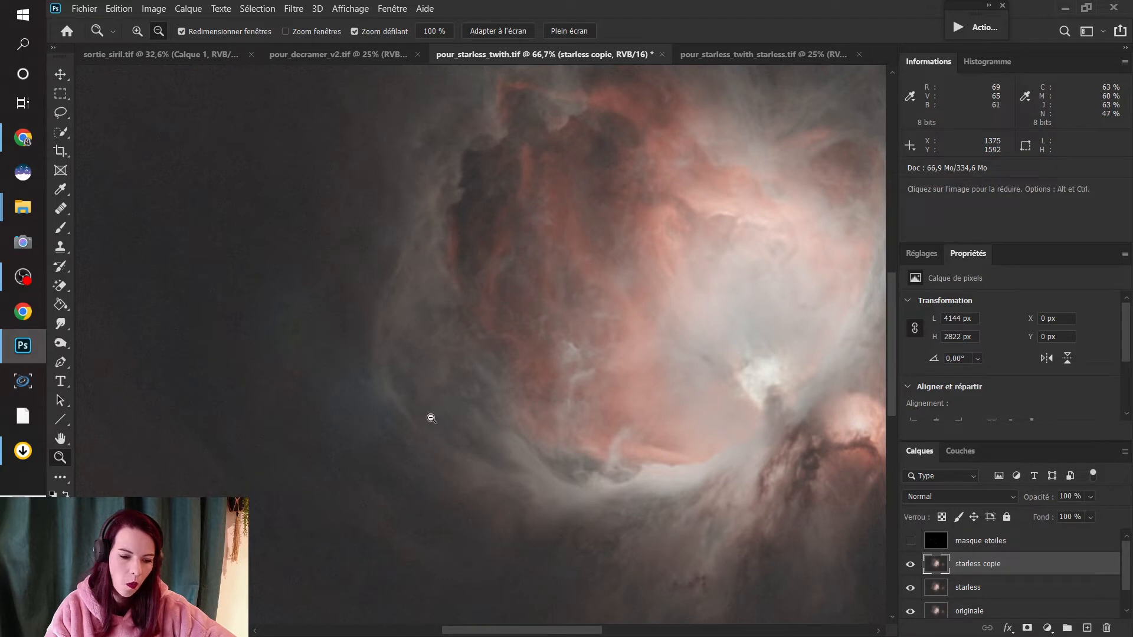
left_click(911, 569)
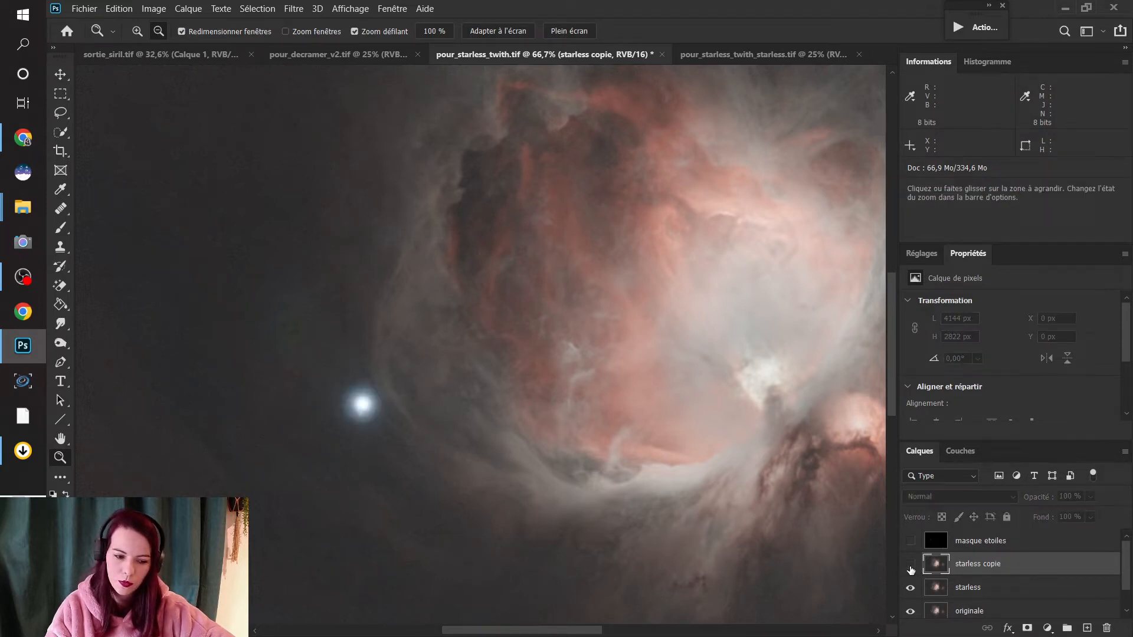
left_click(910, 566)
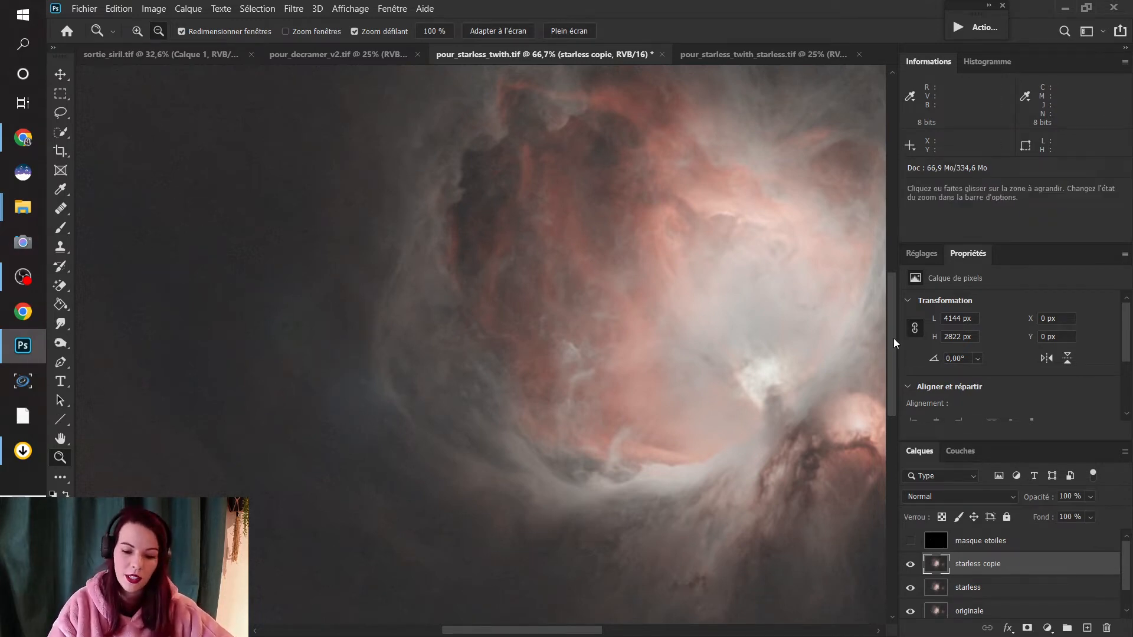
- Compare the retouched area beside the large nebula with and without "masque etoiles", ending with the star layer hidden
mouse_move(893, 338)
left_mouse_down()
mouse_move(895, 348)
mouse_move(898, 339)
left_mouse_up()
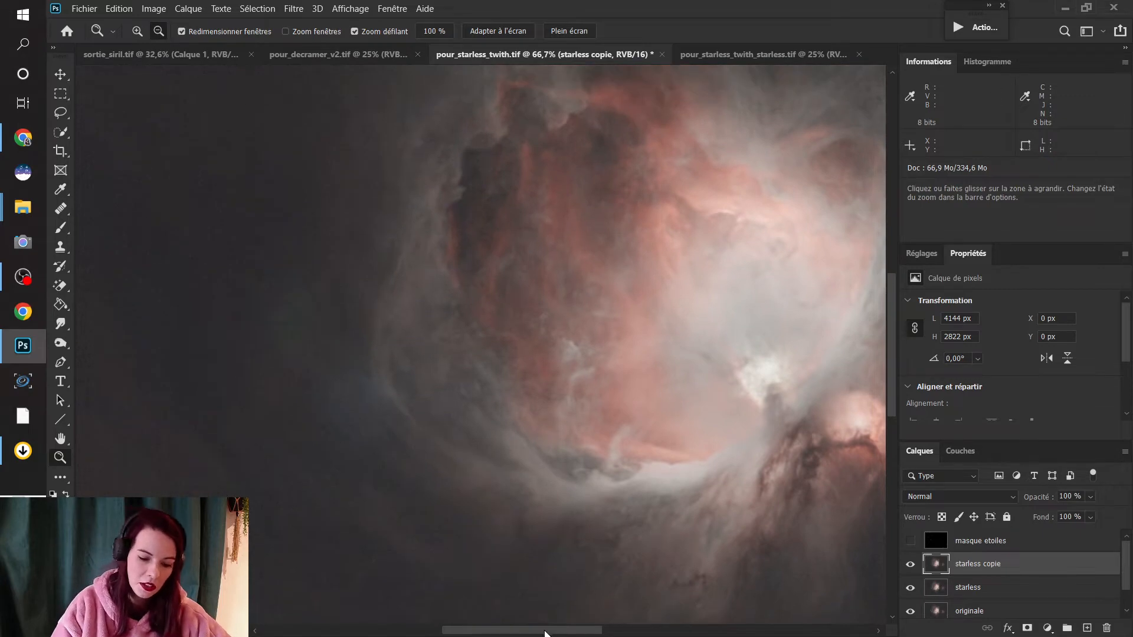
left_click_drag(545, 633, 539, 633)
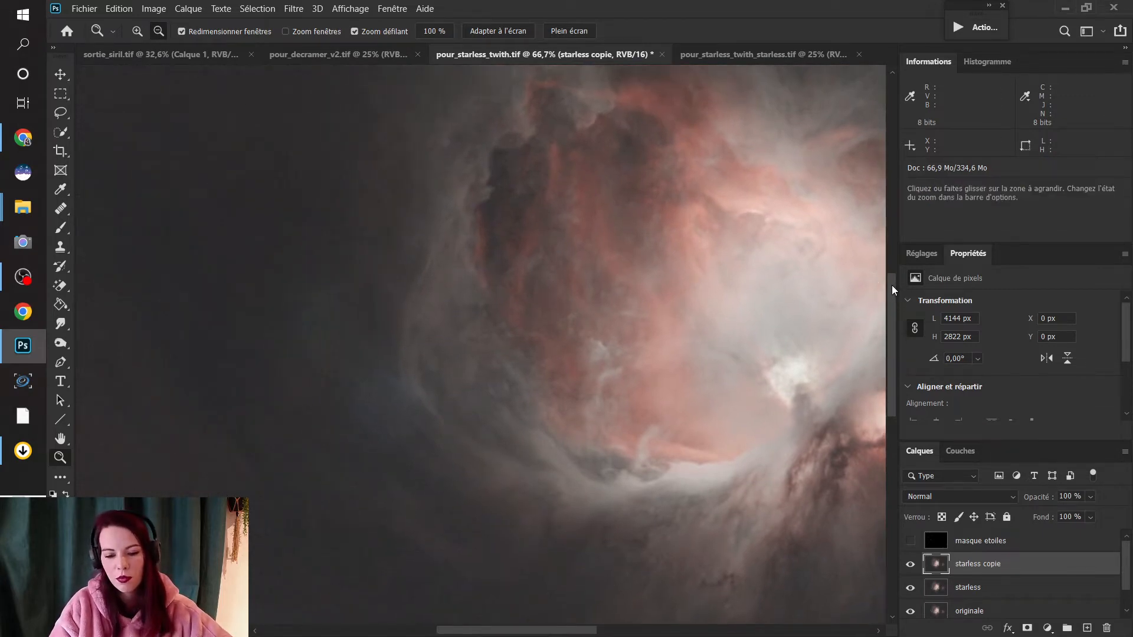
left_click_drag(892, 285, 891, 290)
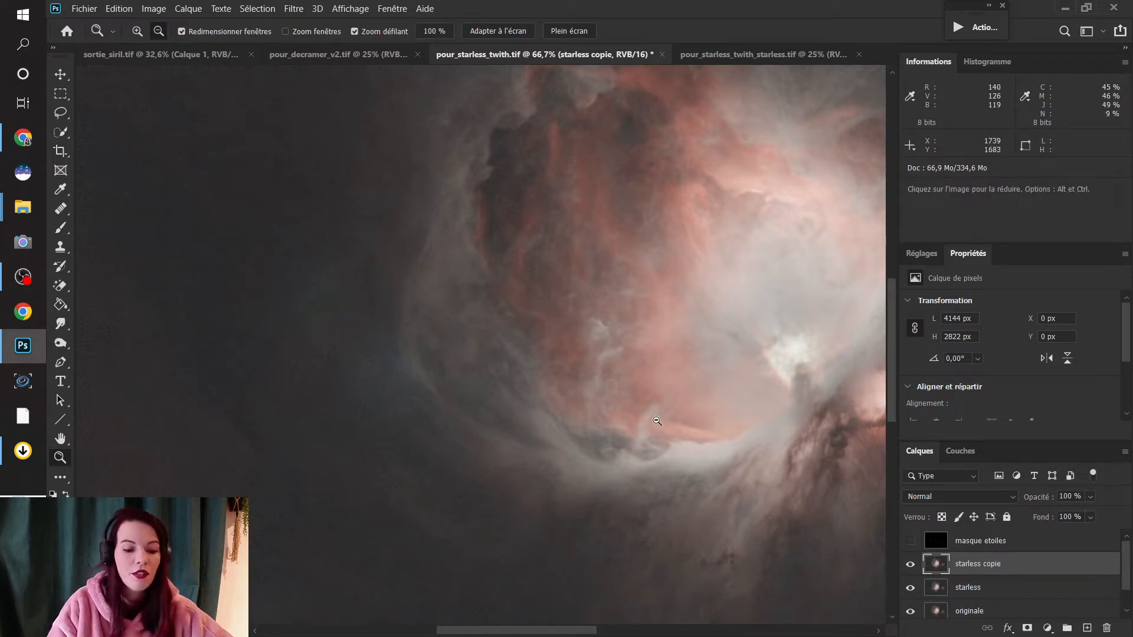
left_click(910, 542)
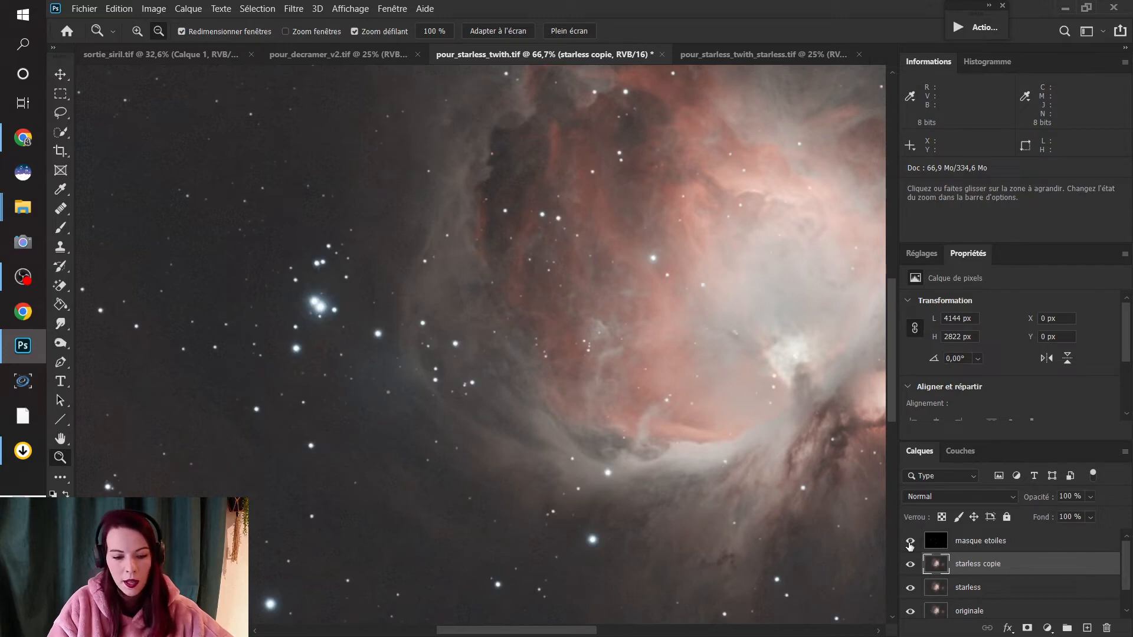
left_click(910, 542)
left_click(910, 542)
left_click(910, 541)
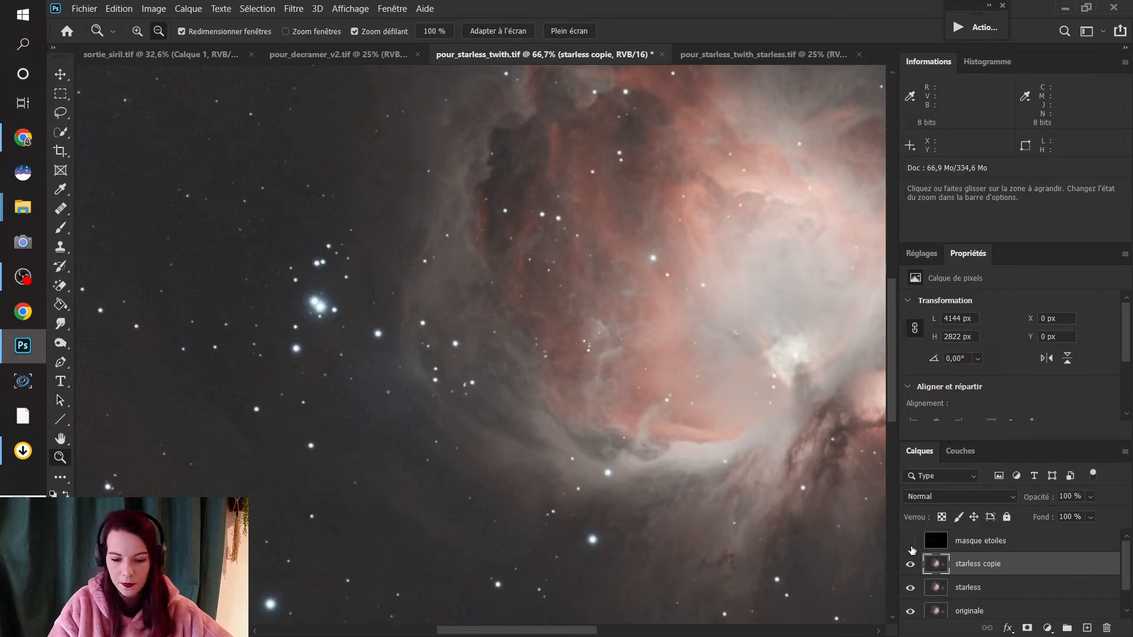
- Add a layer mask to "starless copie" and invert it to black
left_click(1027, 627)
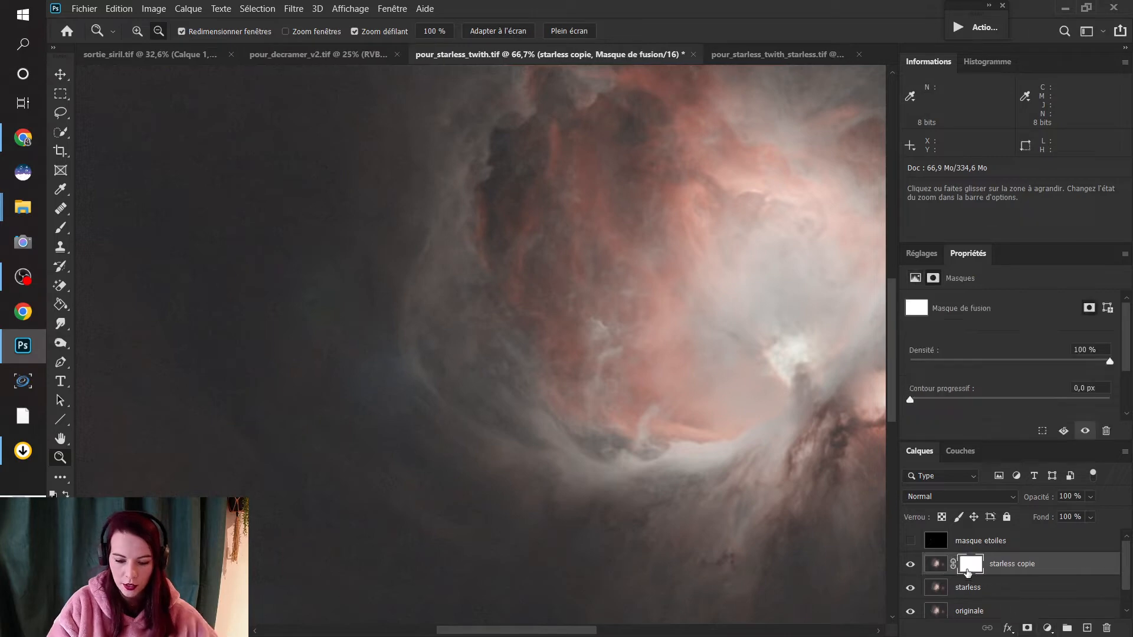
left_click(968, 565, "alt")
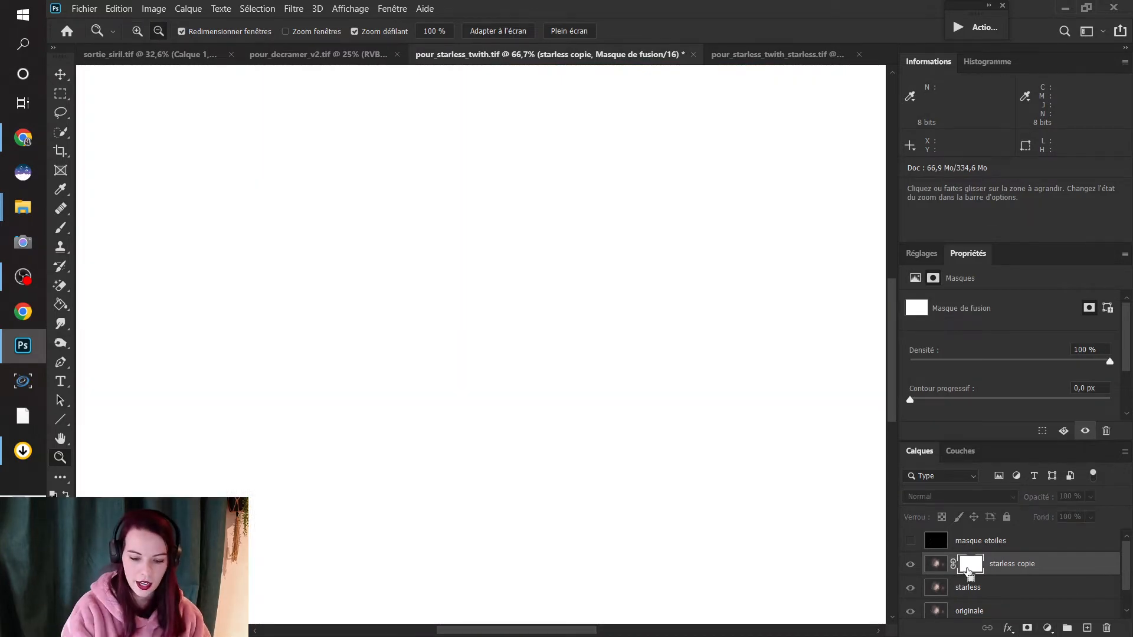
key("ctrl+i")
left_click(940, 570)
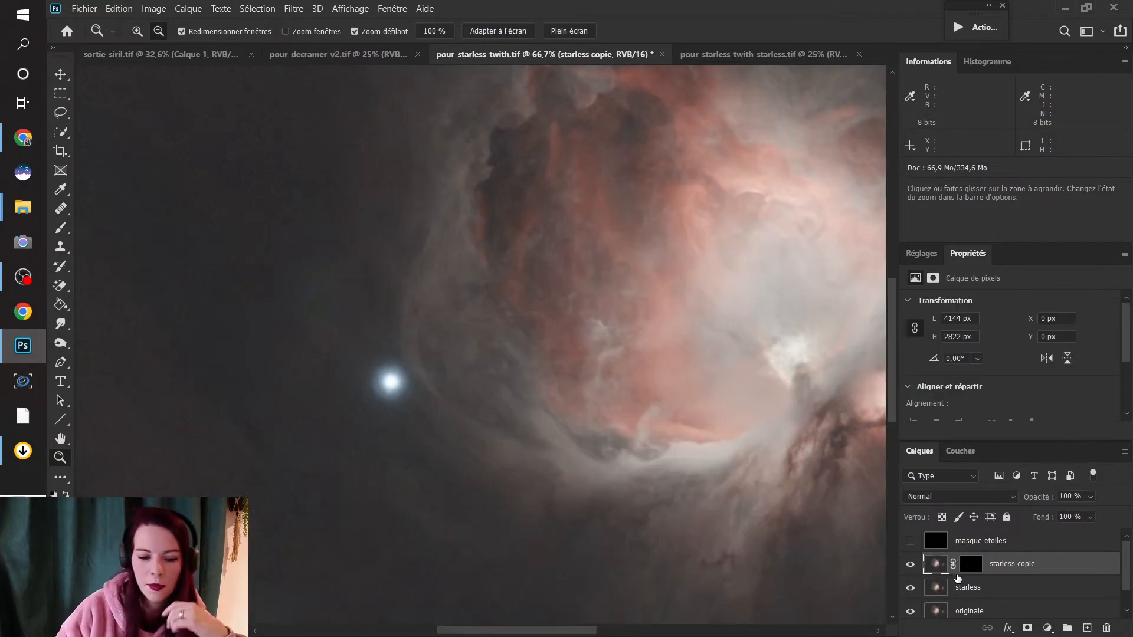
- Paint on the "starless copie" mask with a 52 px soft brush around the bright star to reduce its halo
left_click(972, 567)
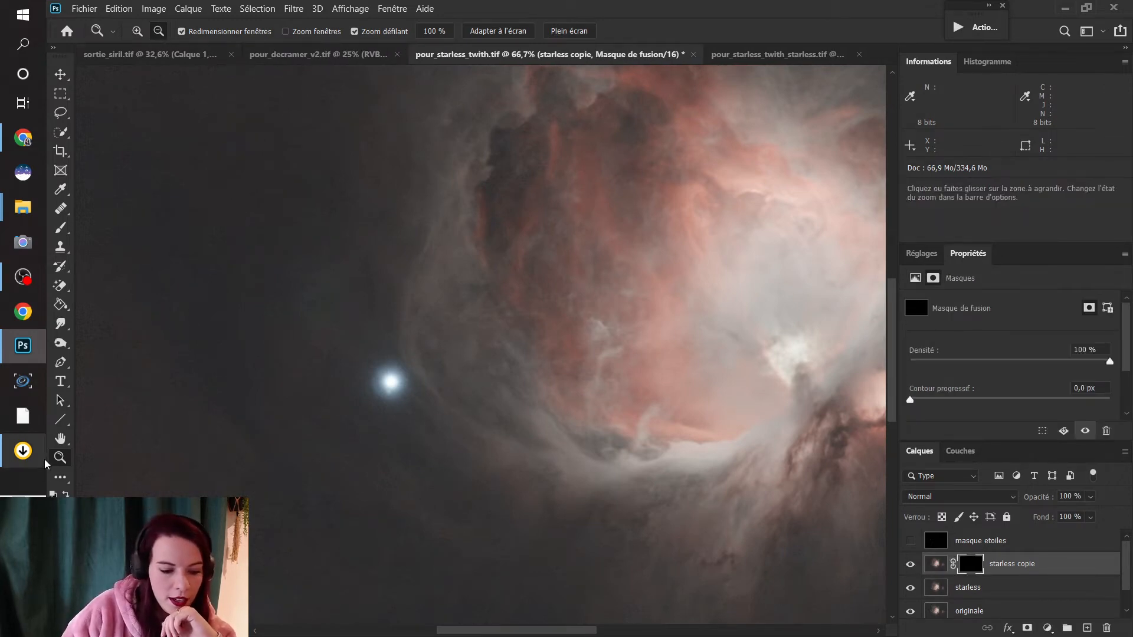
left_click(62, 230)
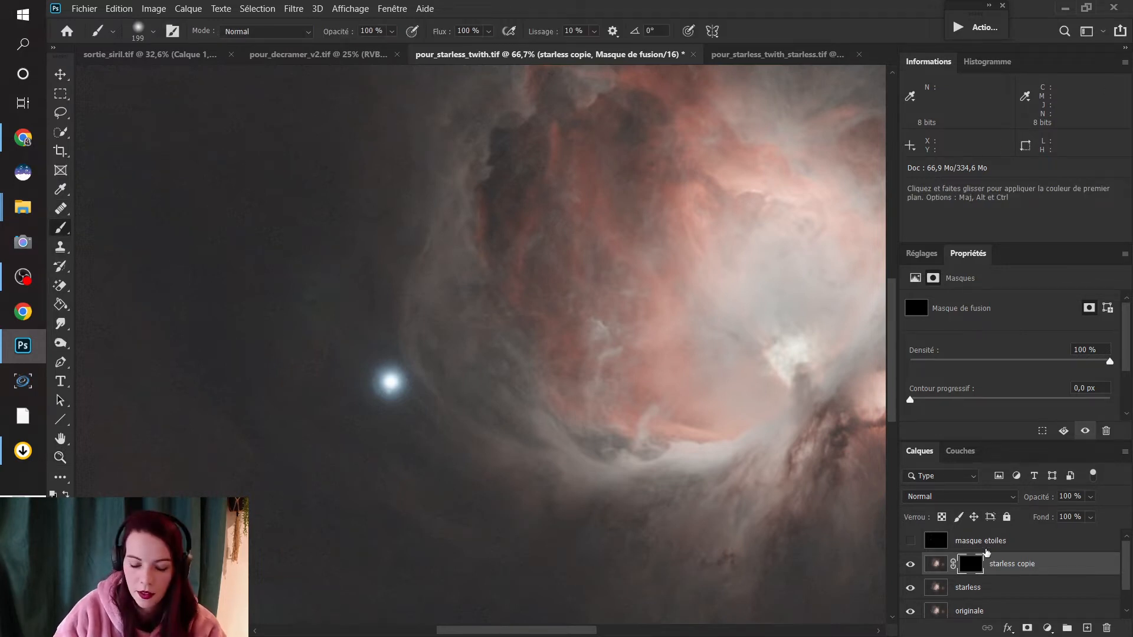
left_click(142, 32)
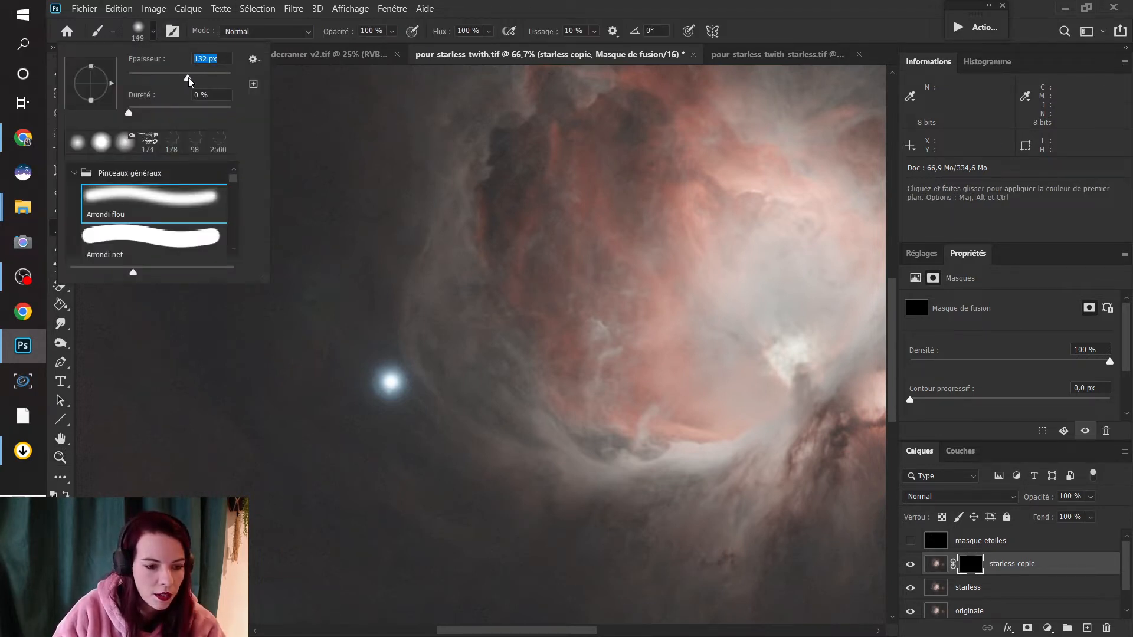
left_click_drag(189, 81, 156, 81)
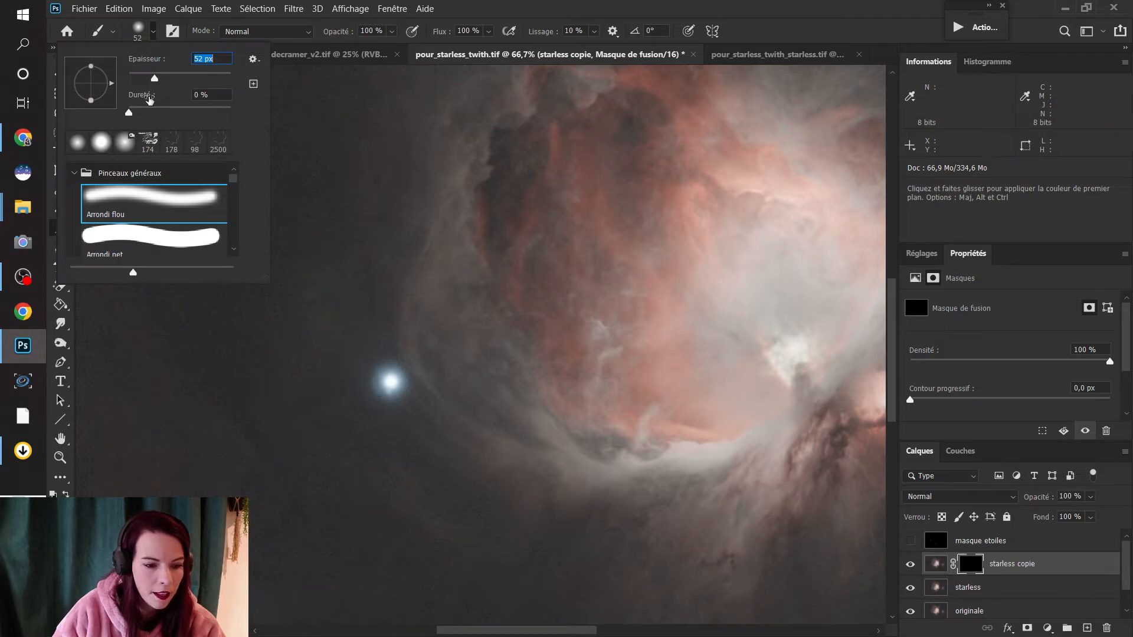
left_click(152, 31)
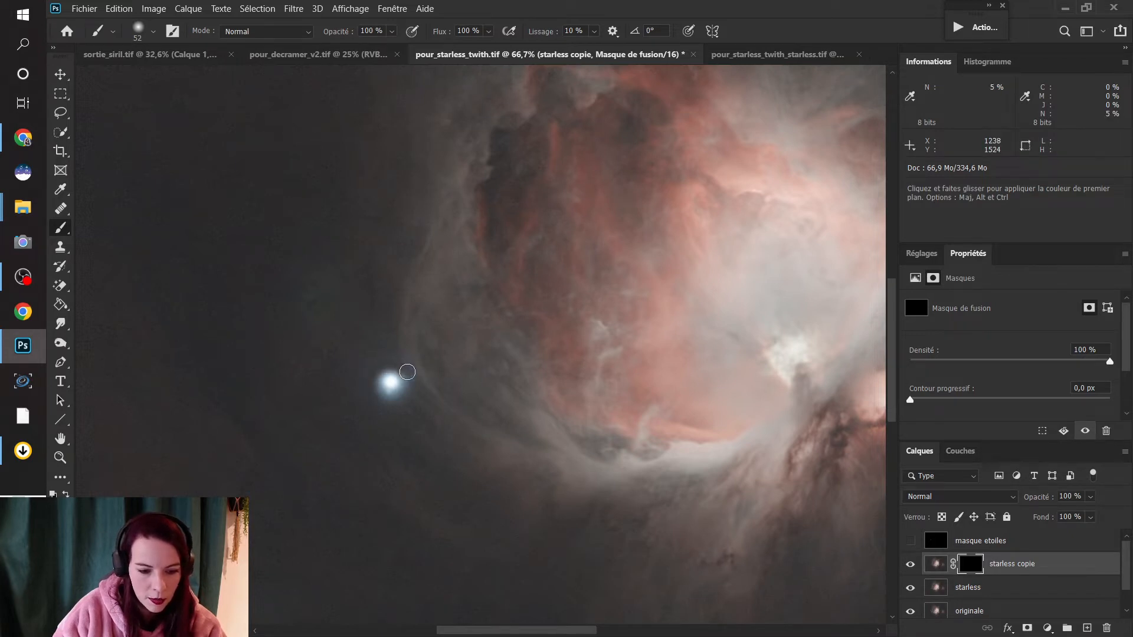
left_click_drag(410, 382, 403, 403)
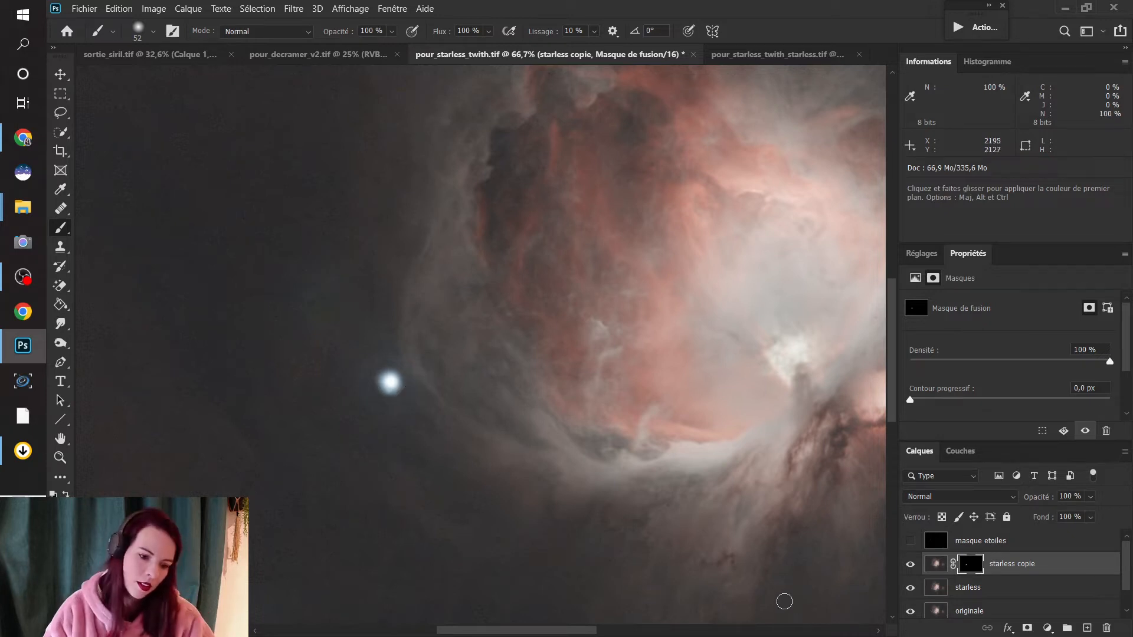
- Feather the "starless copie" mask by 9.9 px and compare the star's halo with the layer below
left_click_drag(912, 398, 990, 399)
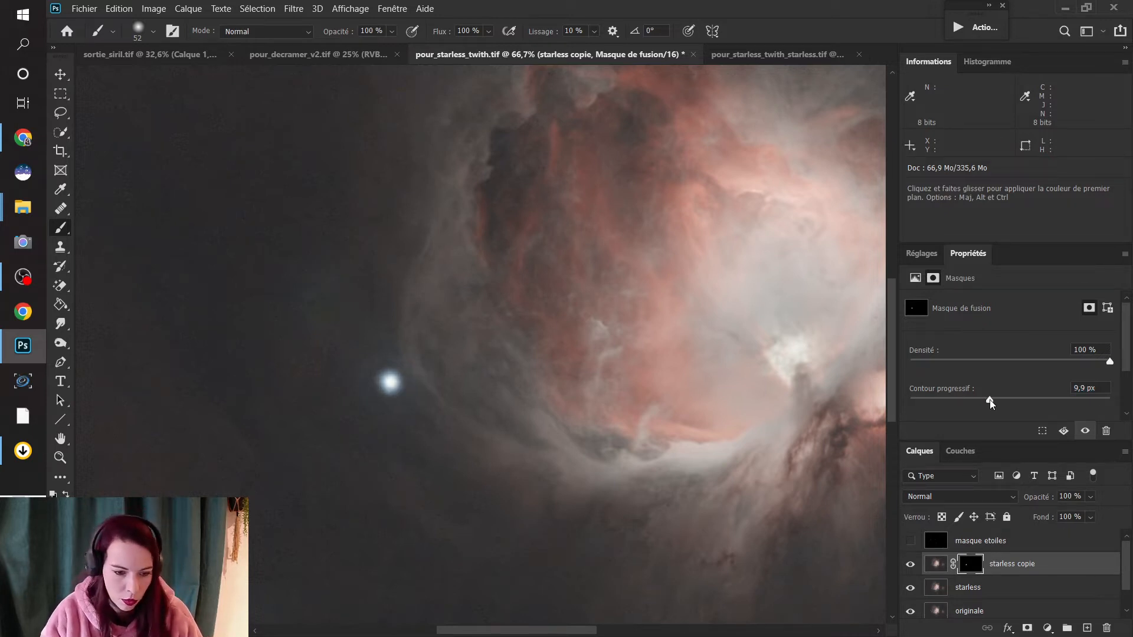
left_click(910, 565)
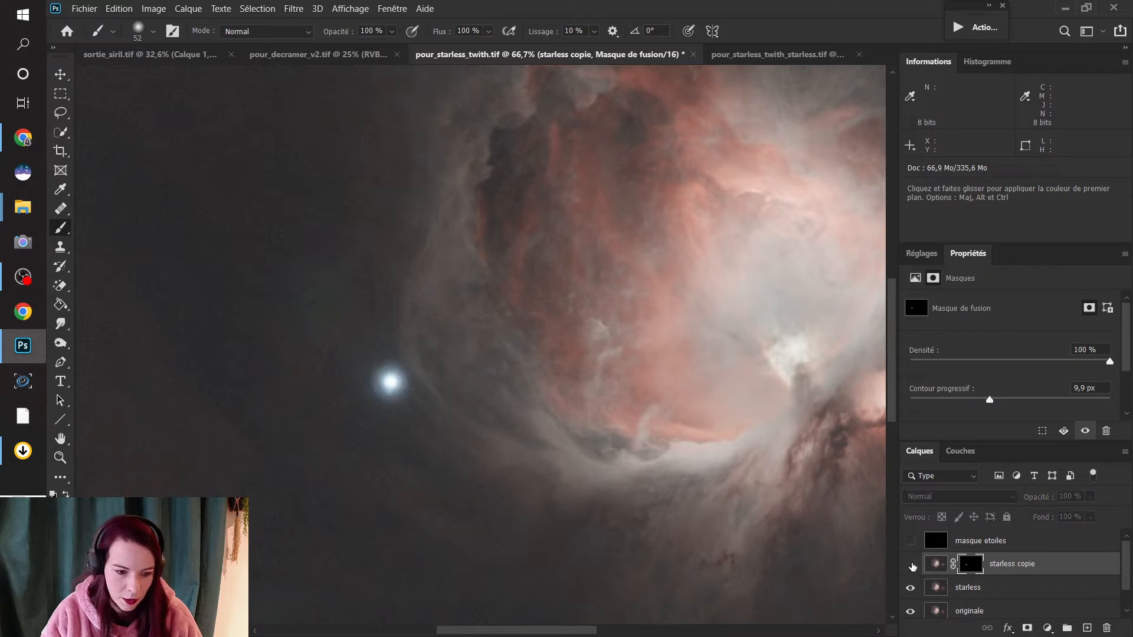
left_click(913, 565)
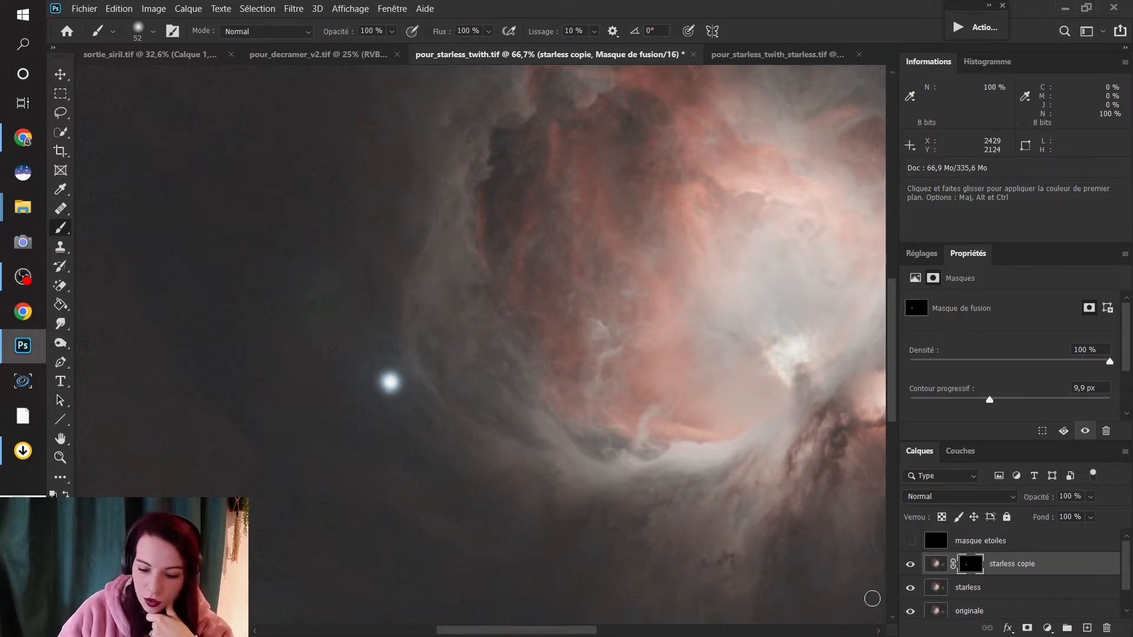
- Examine the star's halo up close with and without the masked "starless copie" layer, ending with the layer visible
left_click(911, 565)
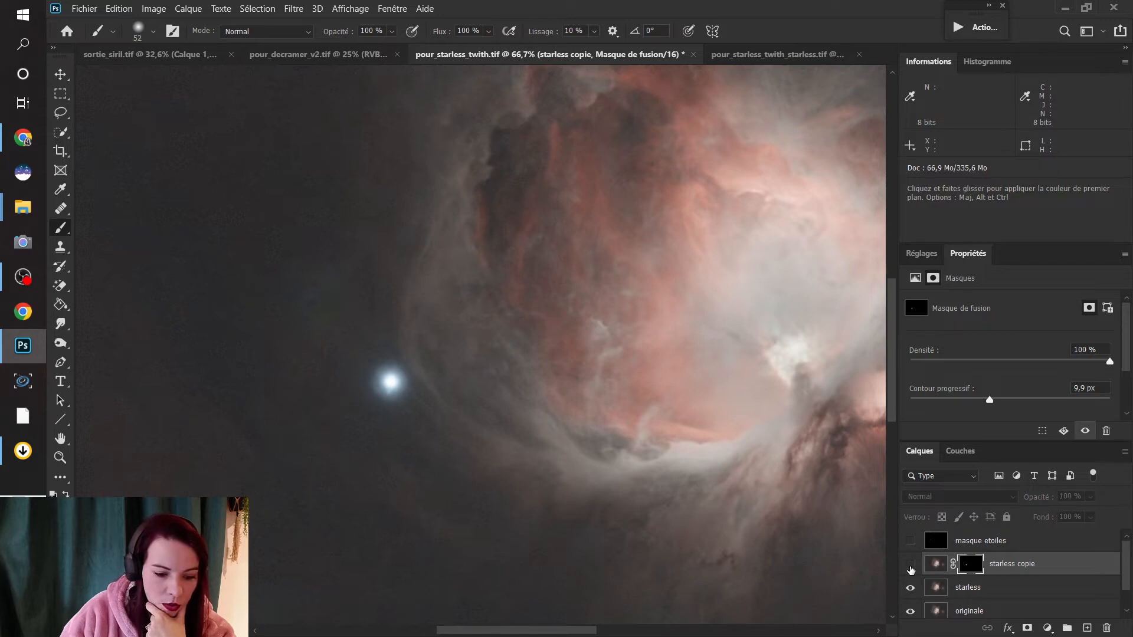
left_click(911, 564)
left_click(910, 566)
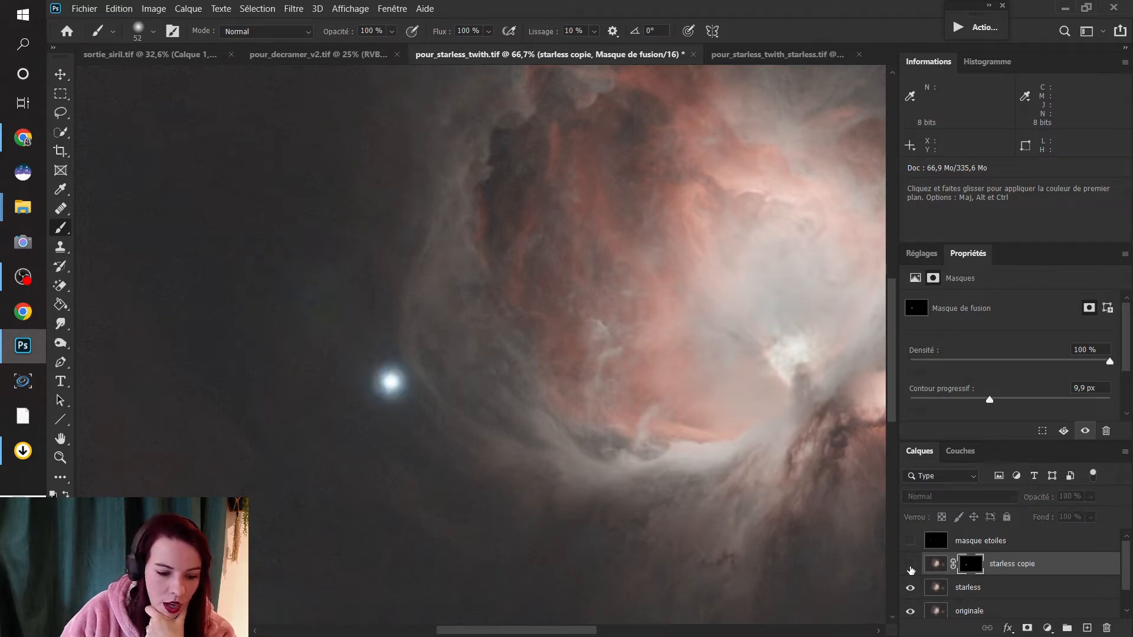
left_click(910, 566)
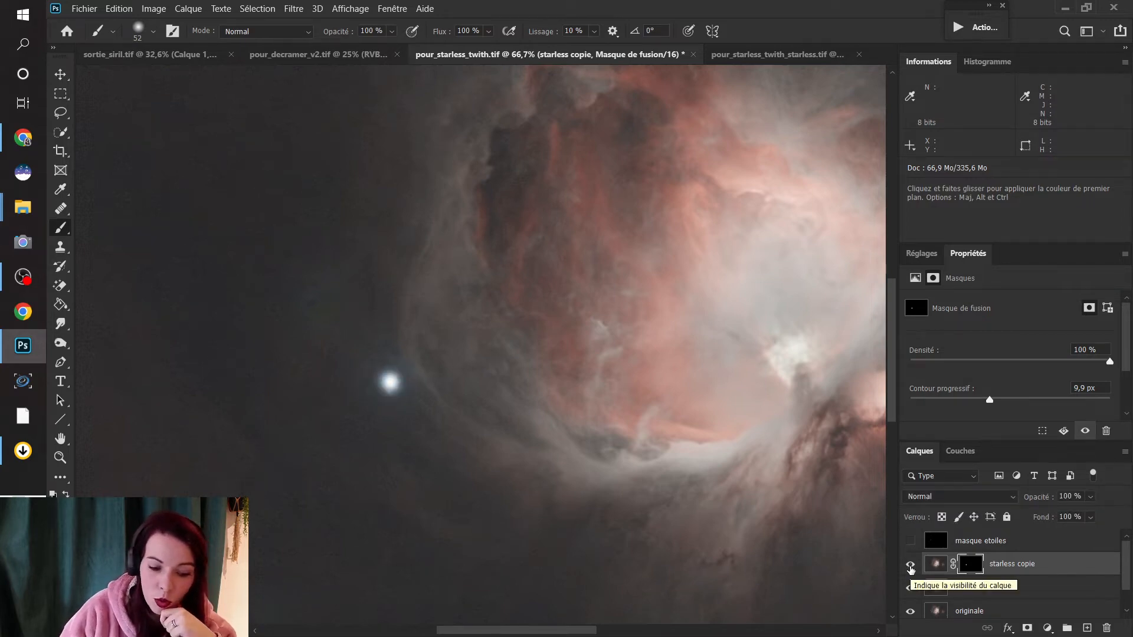
left_click(911, 564)
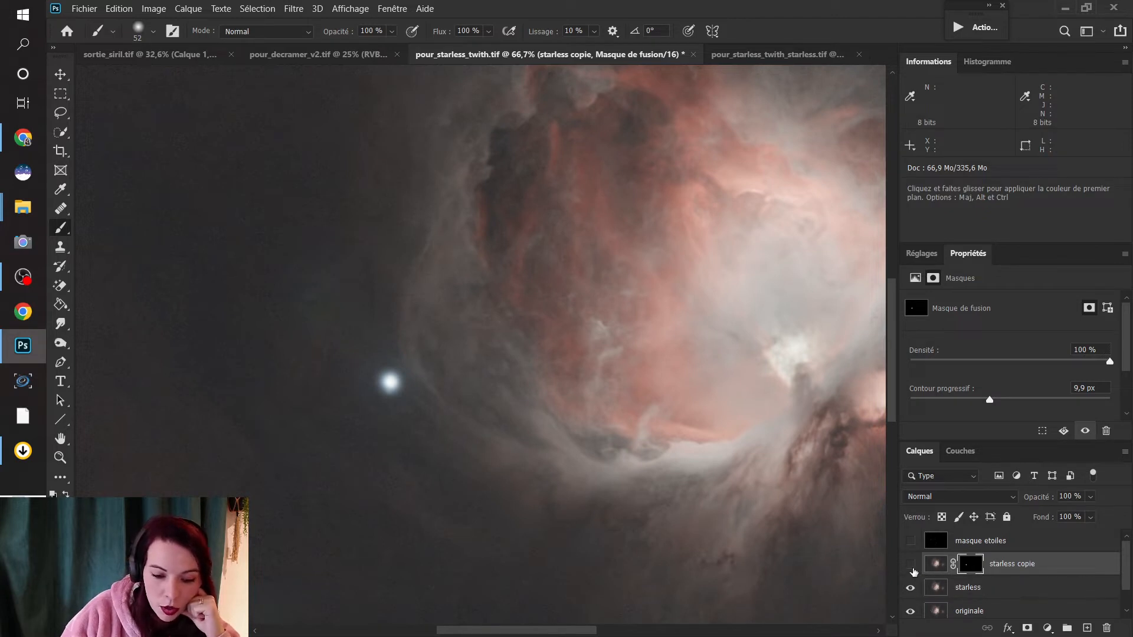
left_click(911, 565)
- Fit the whole image in view and compare it with and without the masked "starless copie", ending with the layer visible
left_click(60, 461)
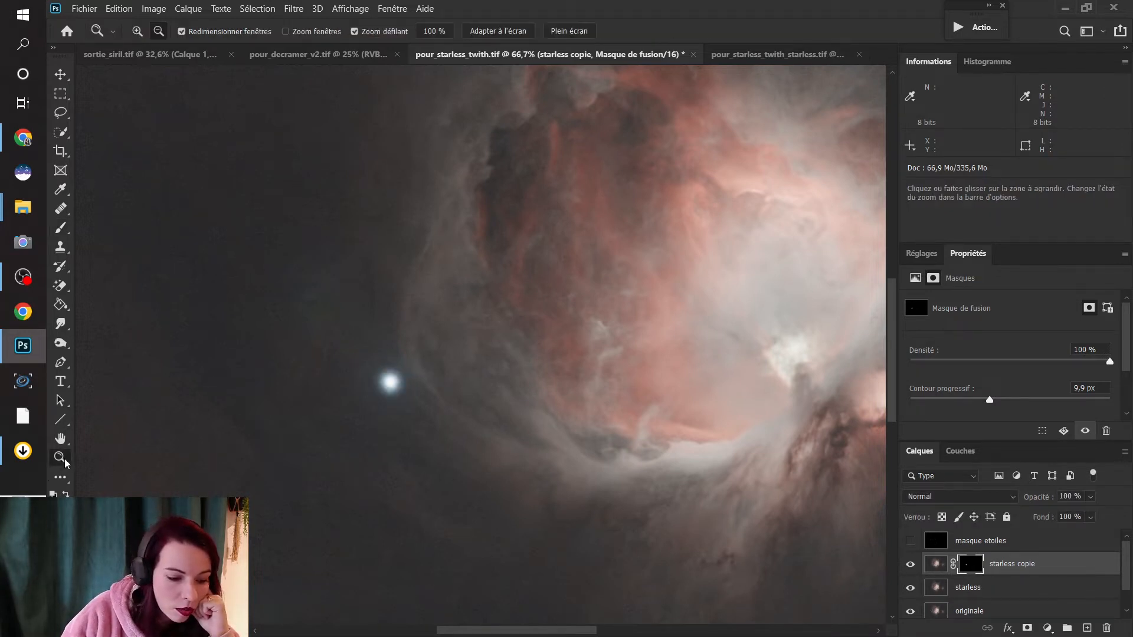
right_click(281, 414)
left_click(304, 425)
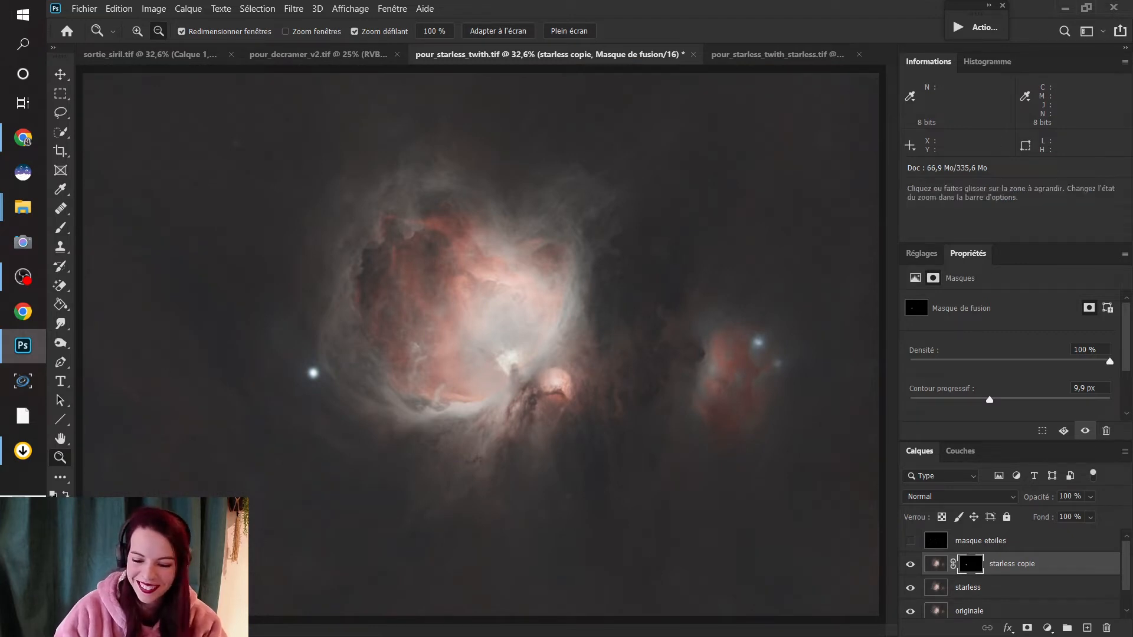
left_click(910, 564)
left_click(910, 564)
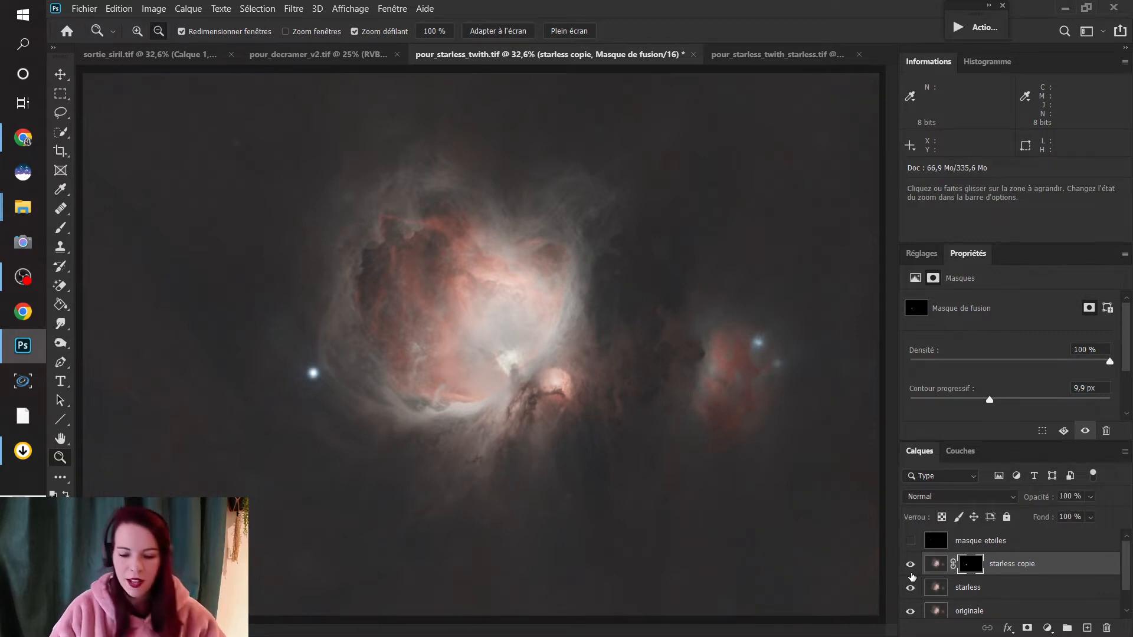
left_click(911, 565)
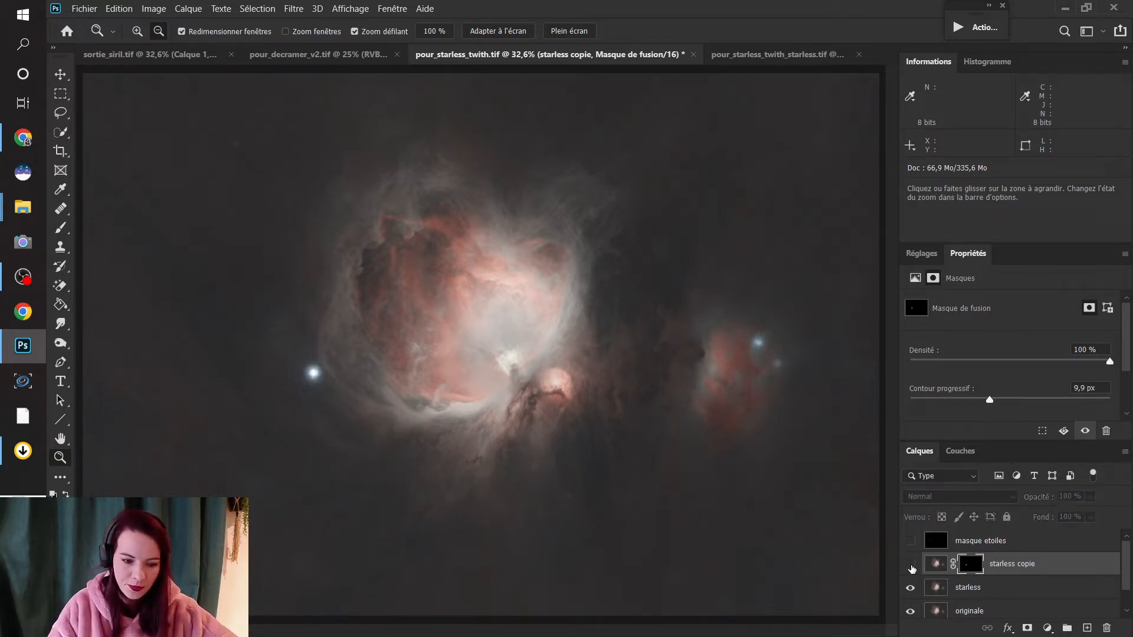
left_click(911, 564)
left_click(911, 565)
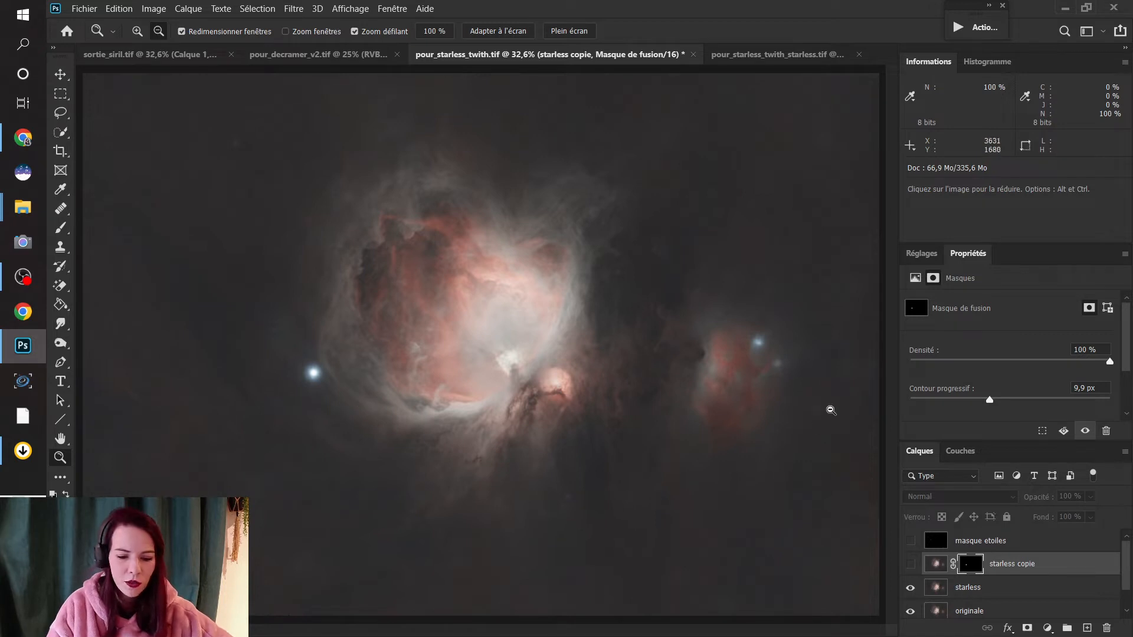
left_click(911, 564)
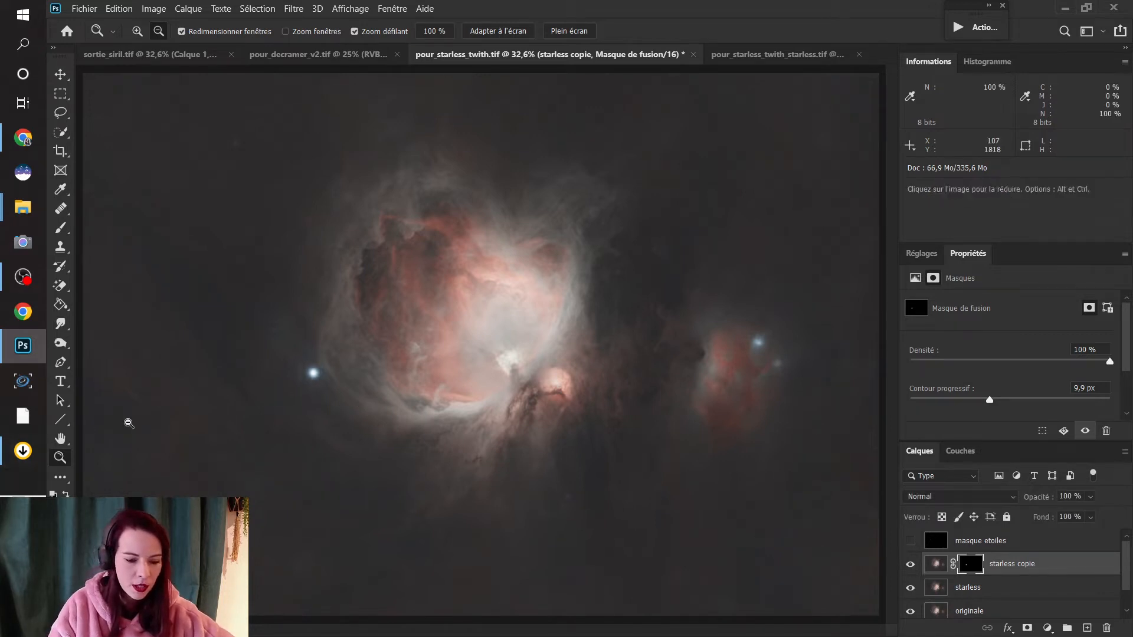
left_click(913, 570)
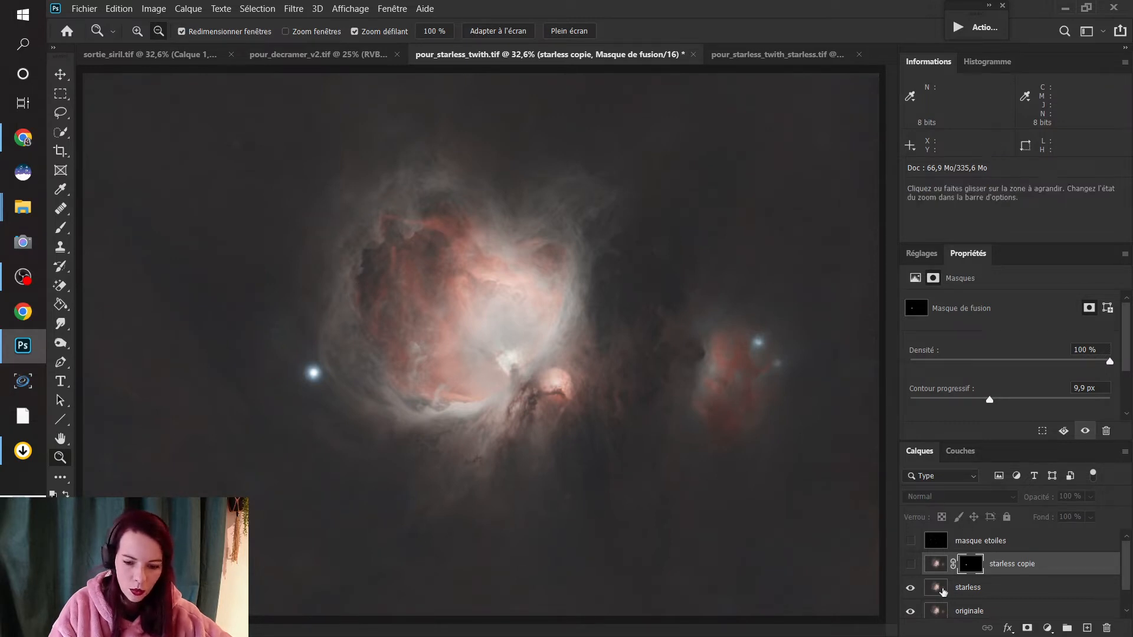
left_click(910, 567)
left_click(910, 566)
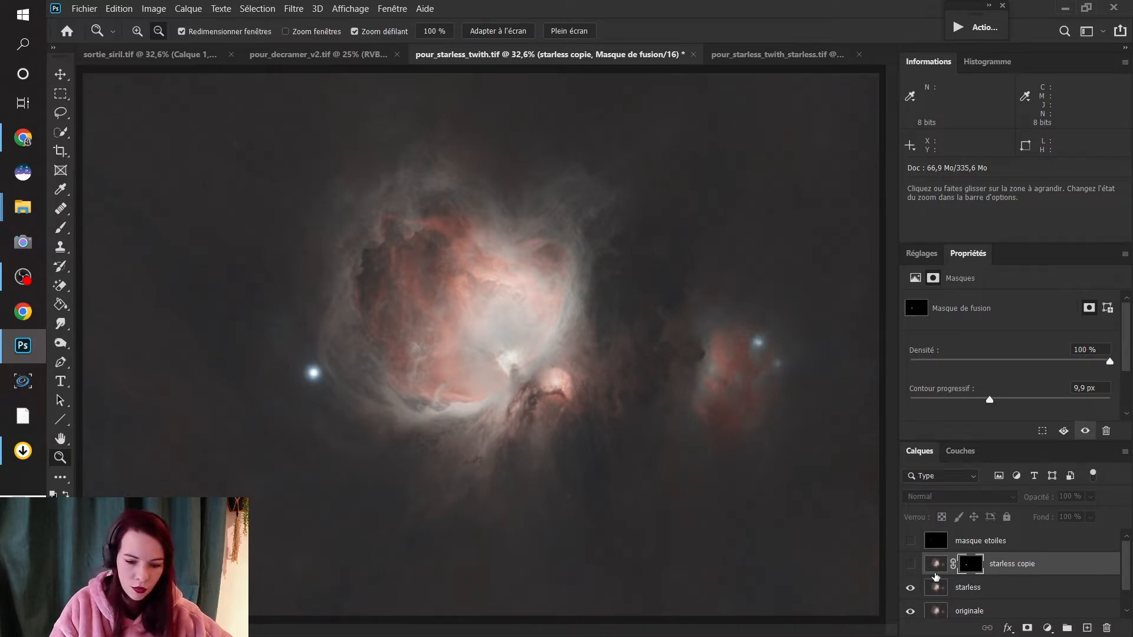
left_click(910, 565)
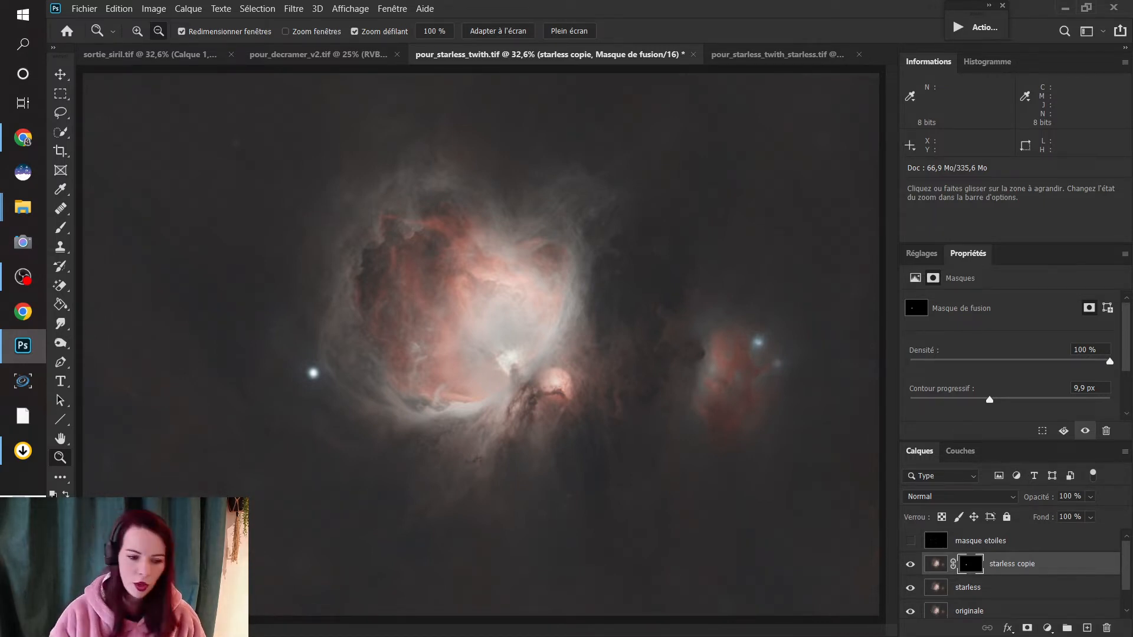
- Set the "starless copie" layer's opacity to 50% and compare the image with and without it, ending with the layer visible
left_click(936, 564)
left_click(1068, 497)
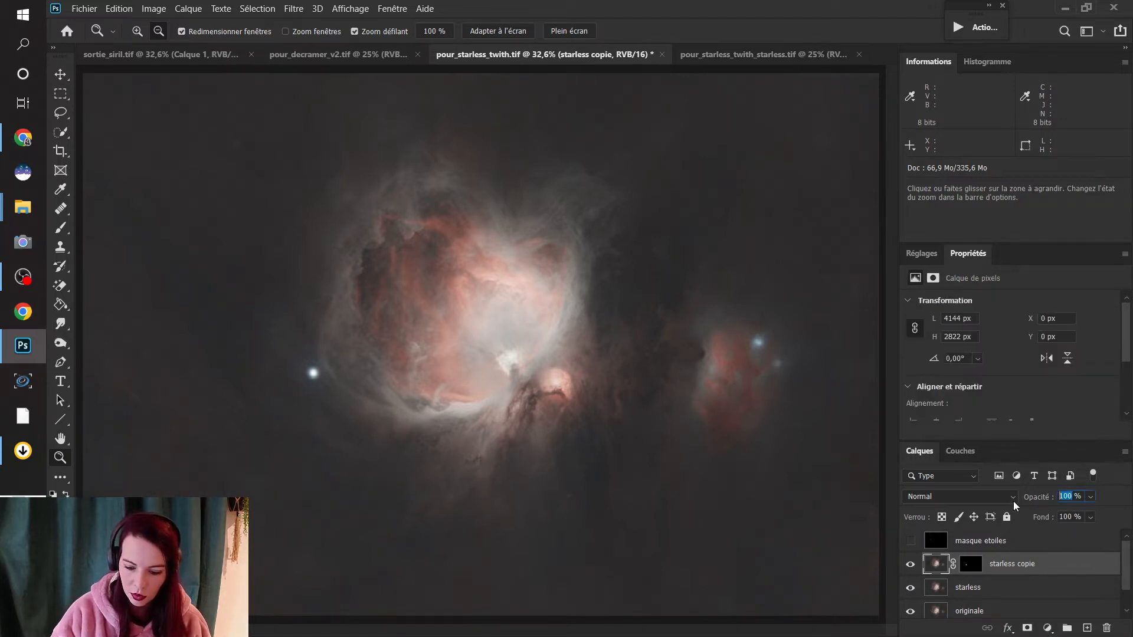
type("50")
key("Return")
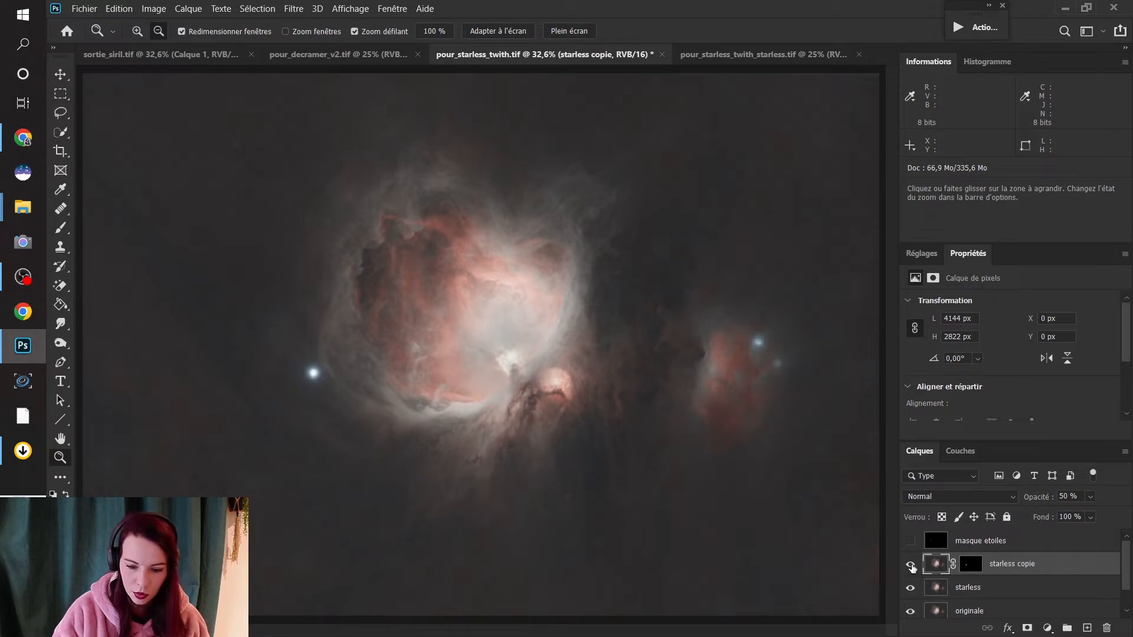
left_click(910, 564)
left_click(911, 565)
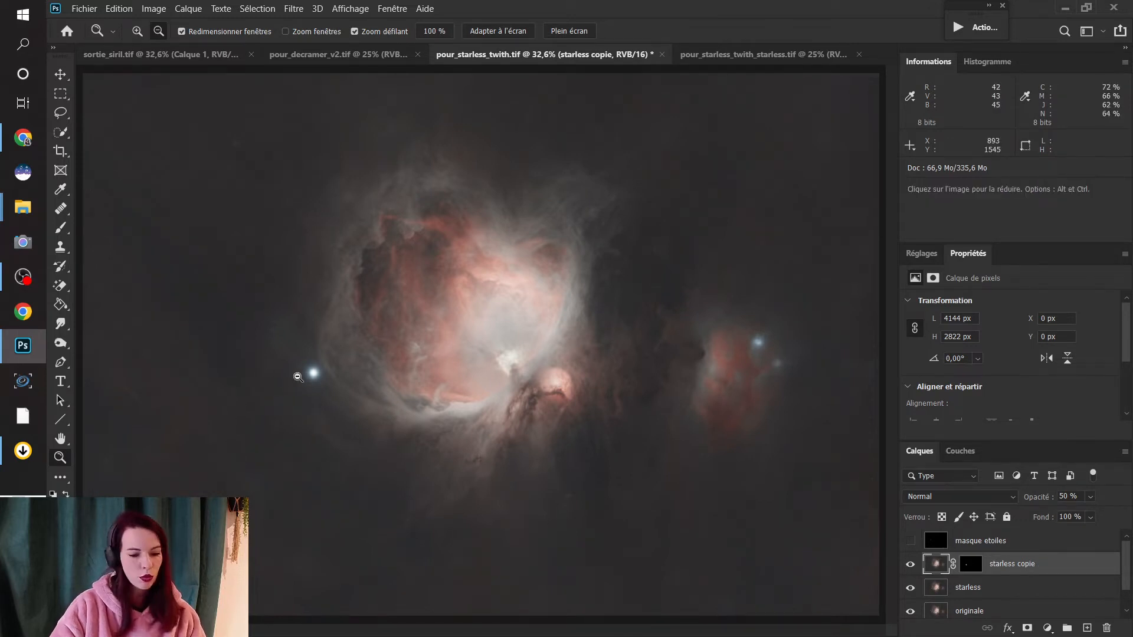
left_click(914, 567)
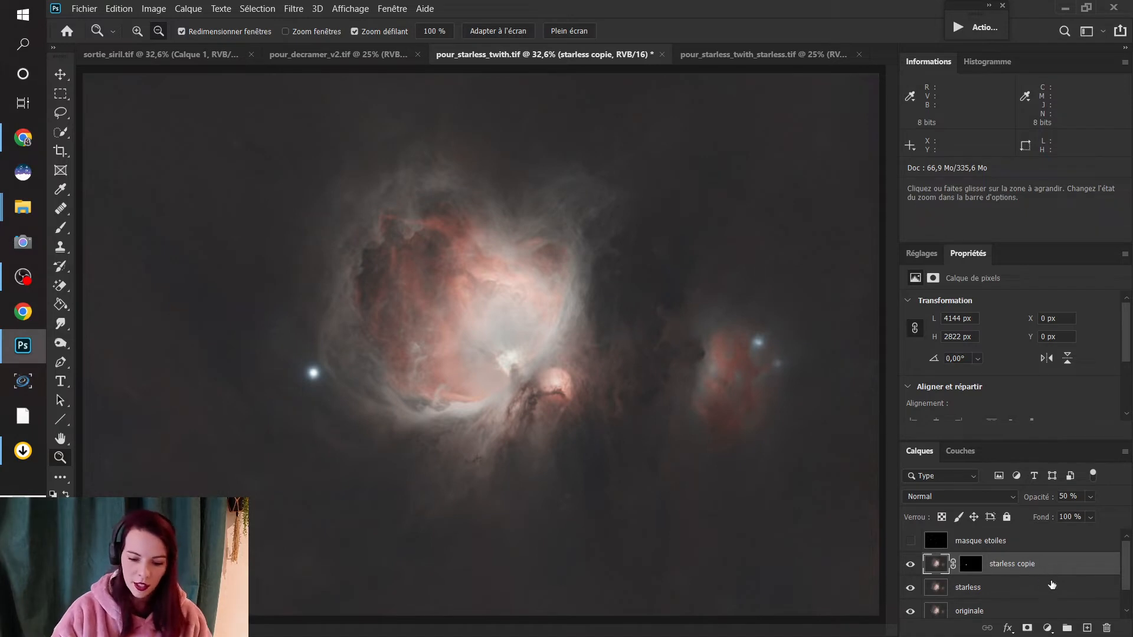
- Rename the "starless copie" layer as "correction etoiles" and stamp all visible layers into a new layer above it
double_click(1027, 571)
type("cor")
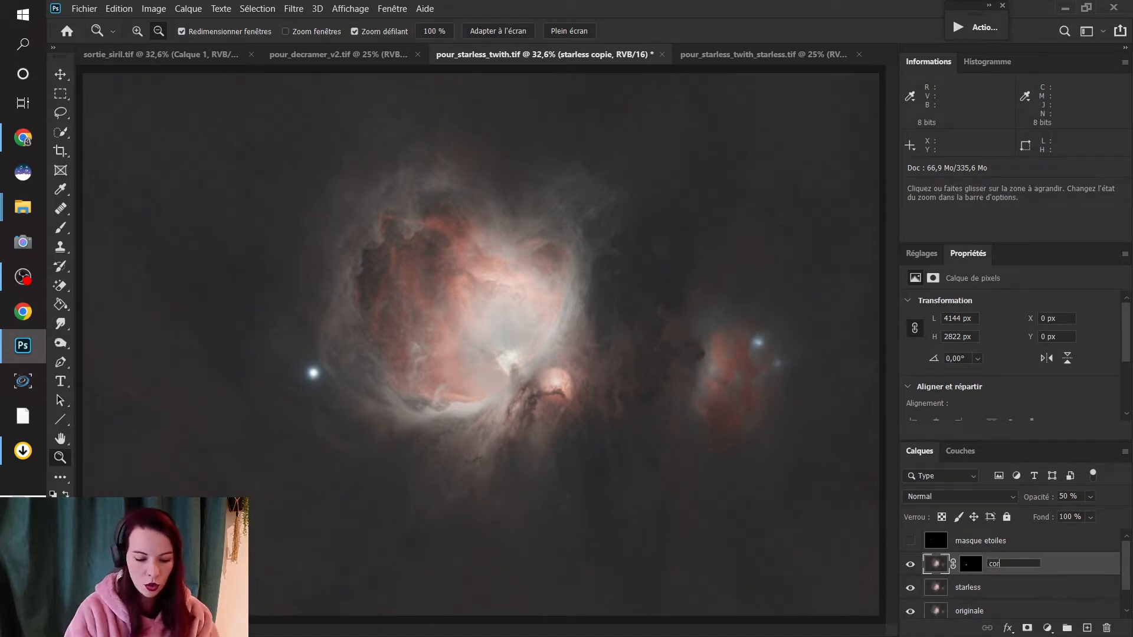
type("rection etoiles")
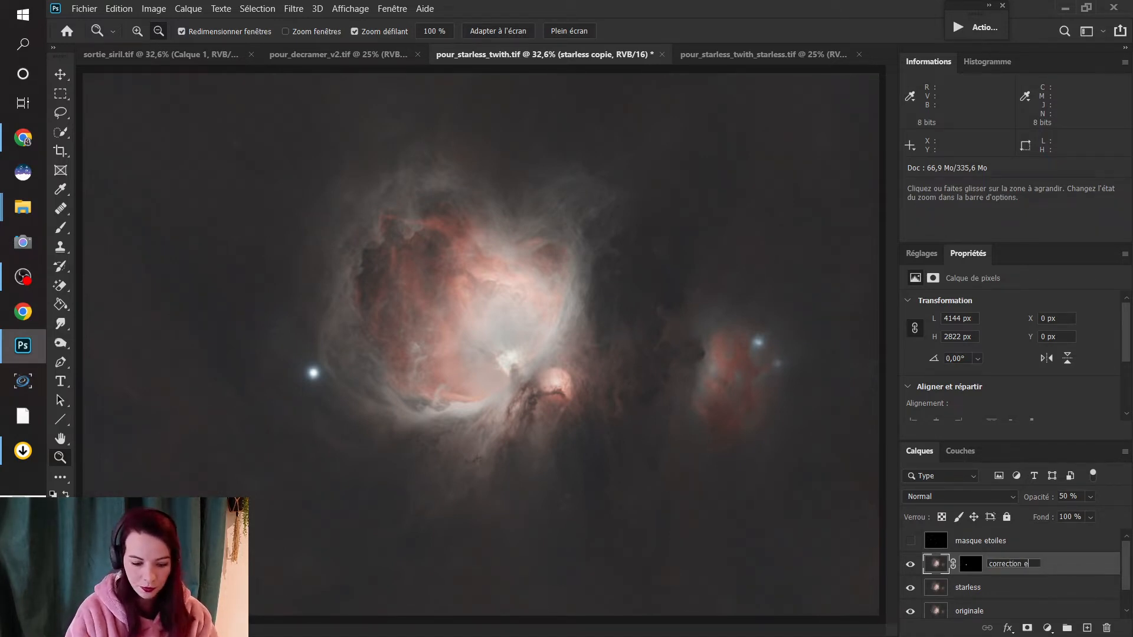
key("Return")
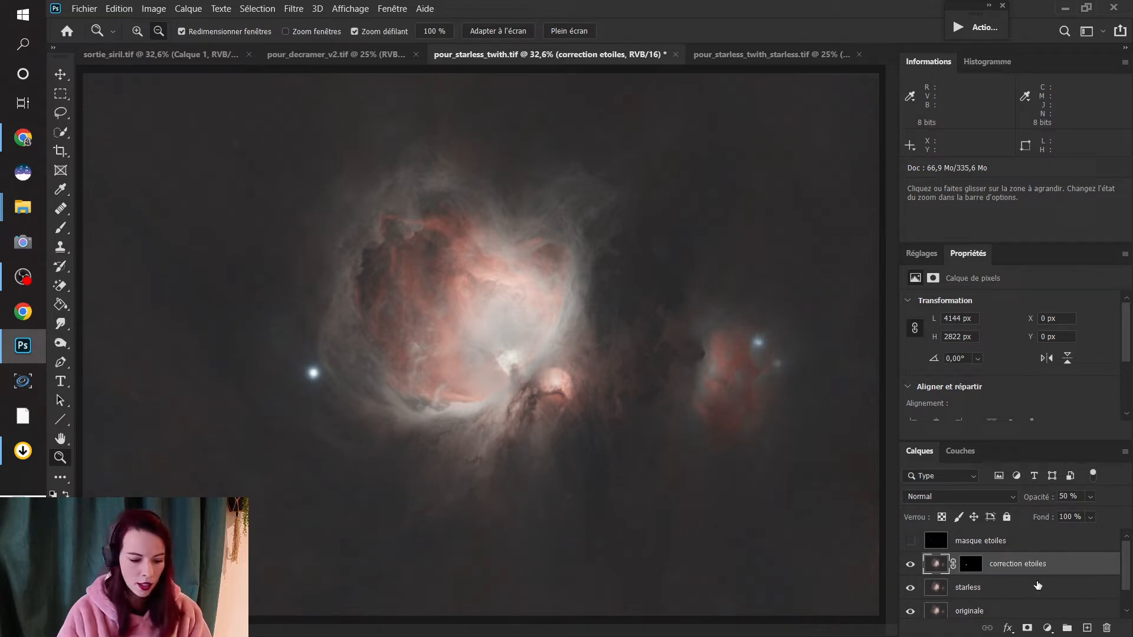
key("ctrl+shift+alt+e")
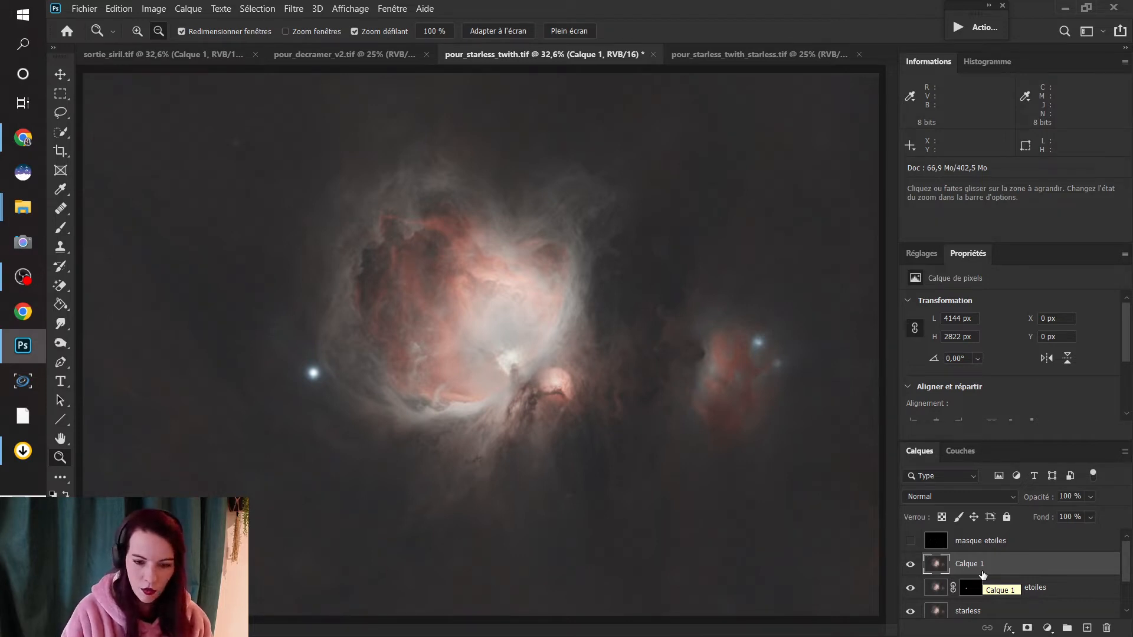
- Apply Levels to the merged layer with the black input level set to 19
key("ctrl+l")
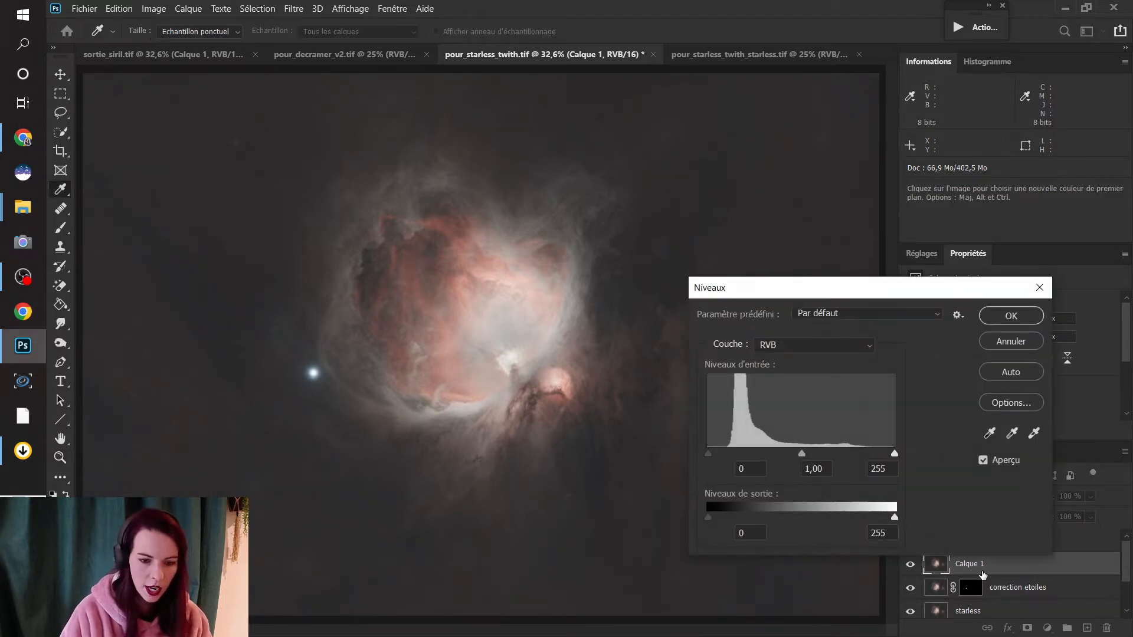
left_click_drag(777, 288, 768, 108)
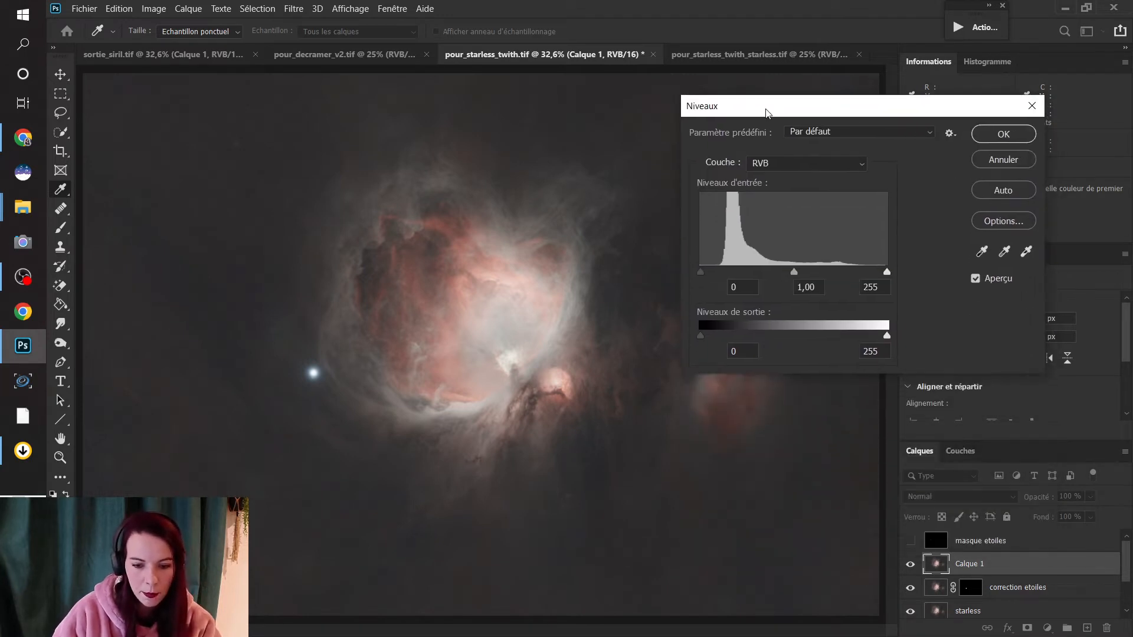
left_click_drag(702, 272, 715, 275)
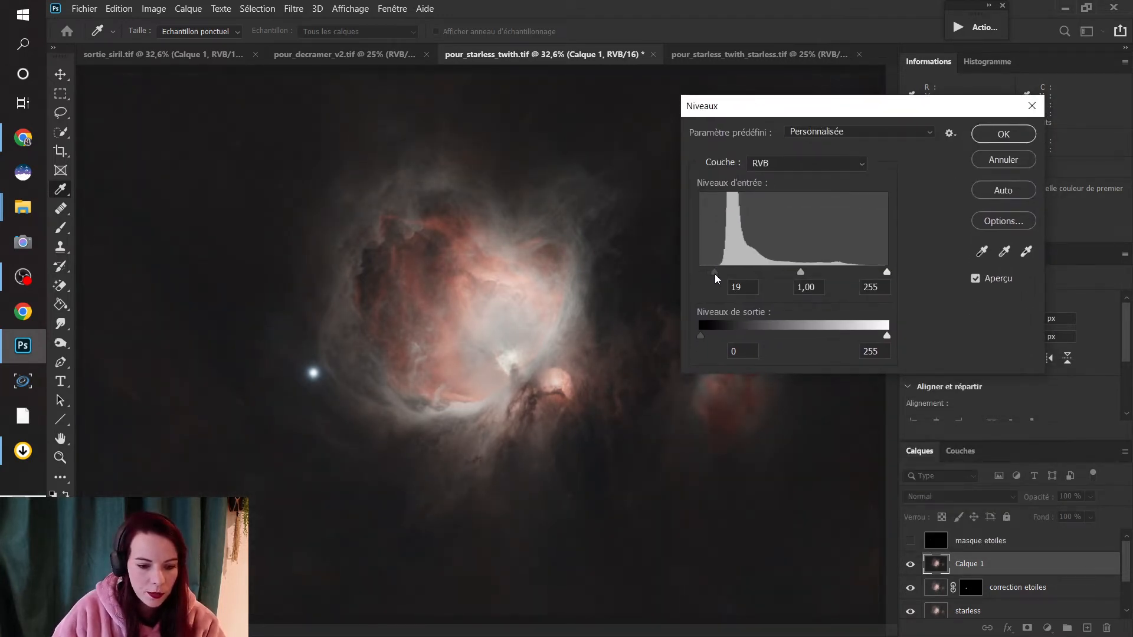
left_click(716, 275)
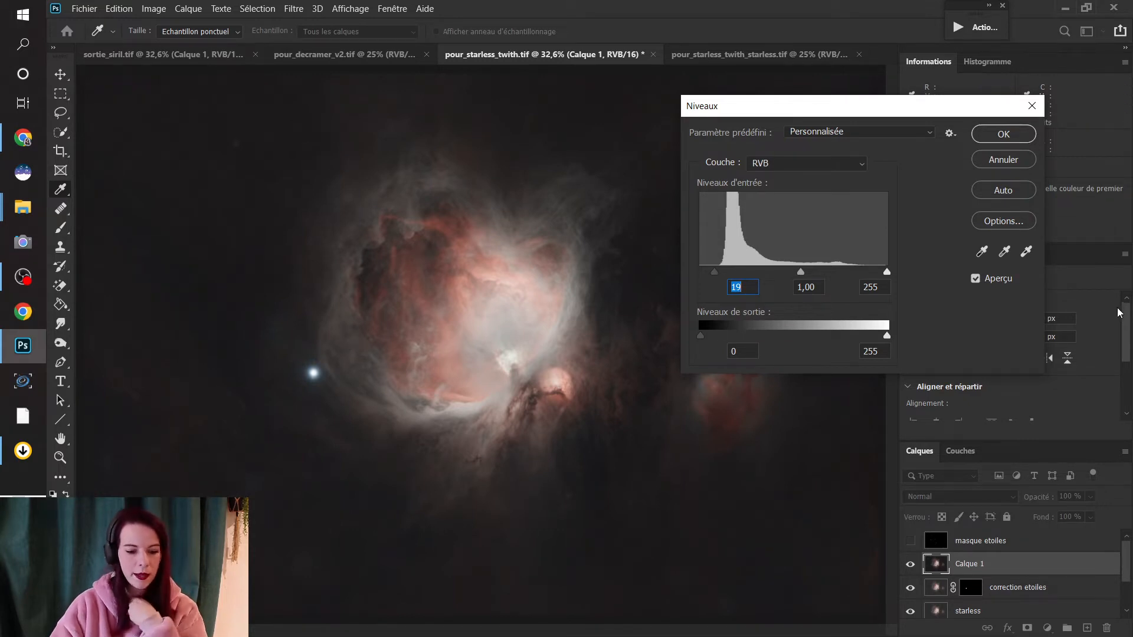
left_click(1012, 138)
- Examine the red, green and blue channels of the darkened merged layer one by one, ending on the RGB composite
left_click(961, 452)
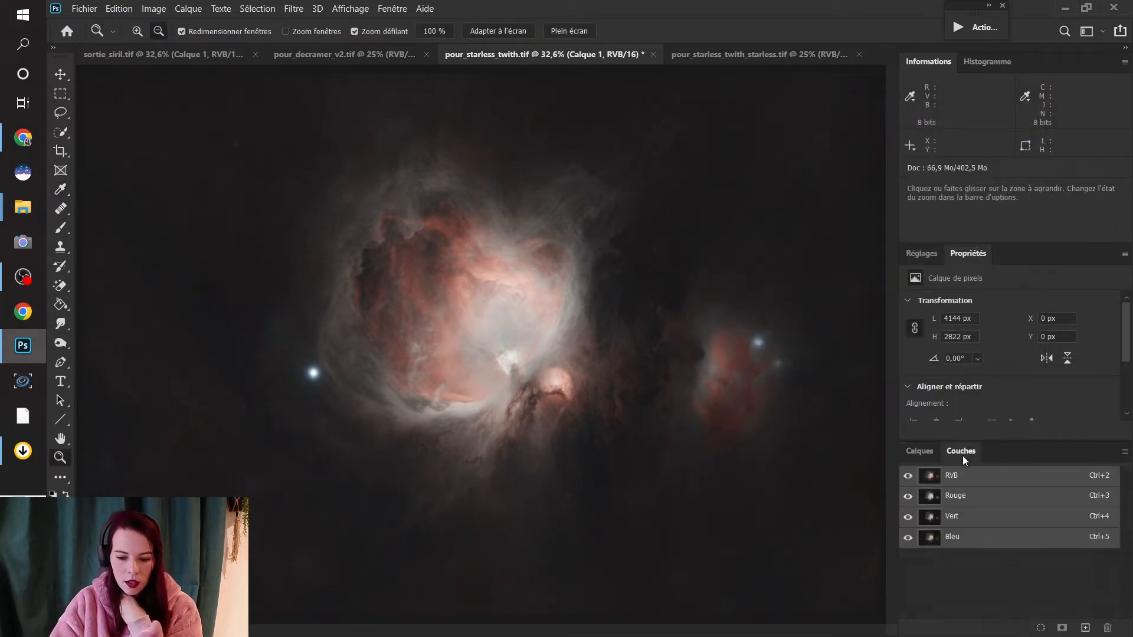
left_click(960, 501)
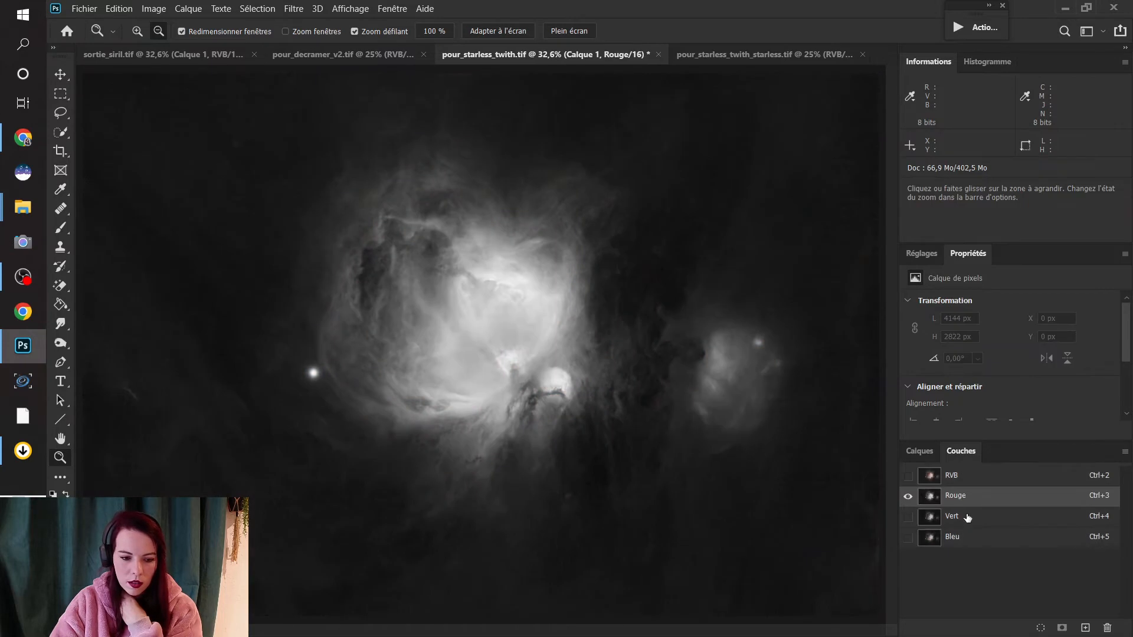
left_click(967, 522)
left_click(968, 538)
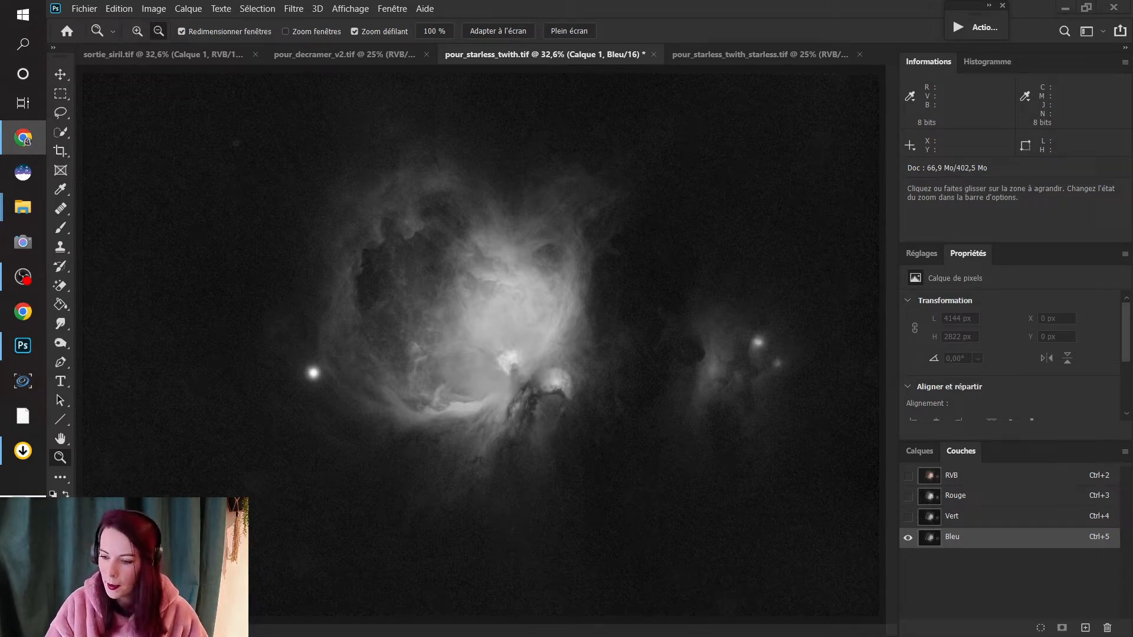
key("alt+Tab")
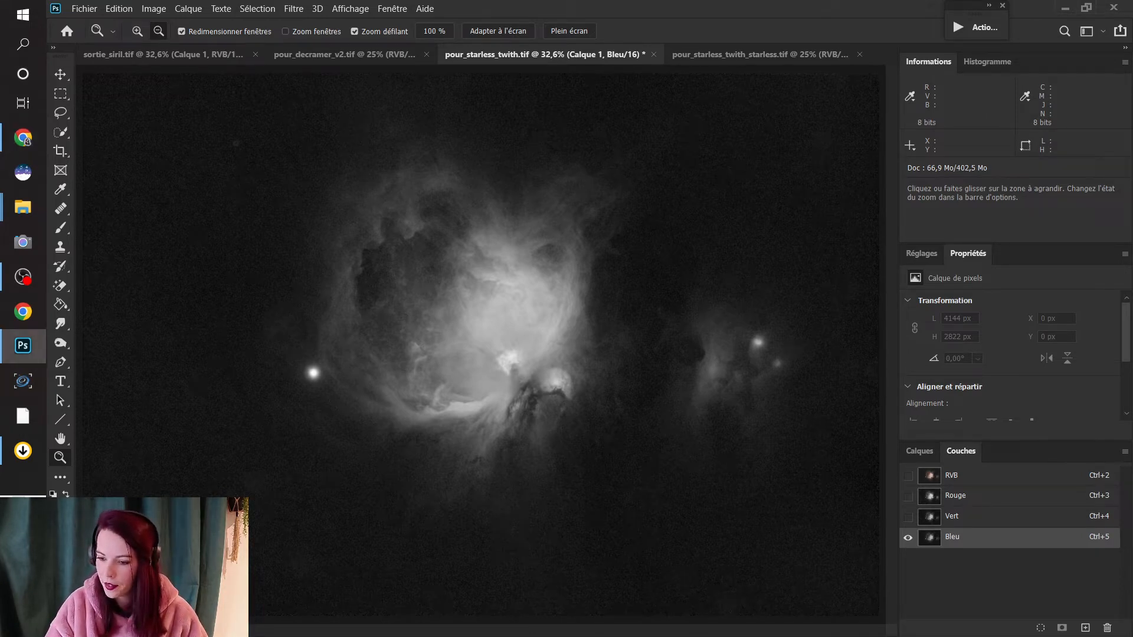
key("alt+Tab")
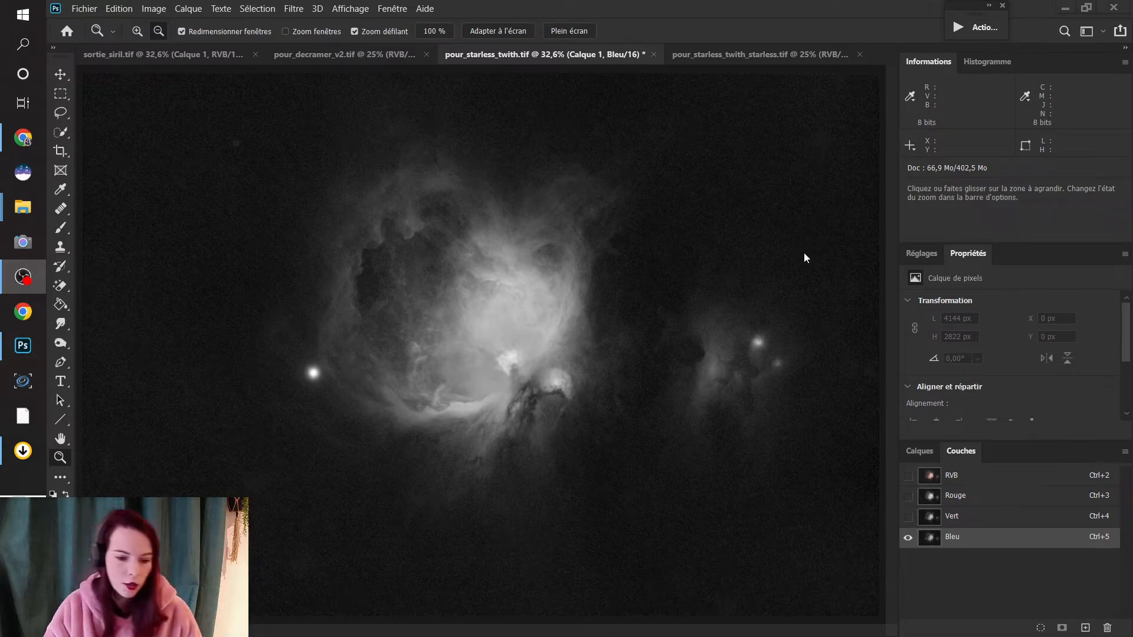
key("alt+Tab")
left_click(961, 519)
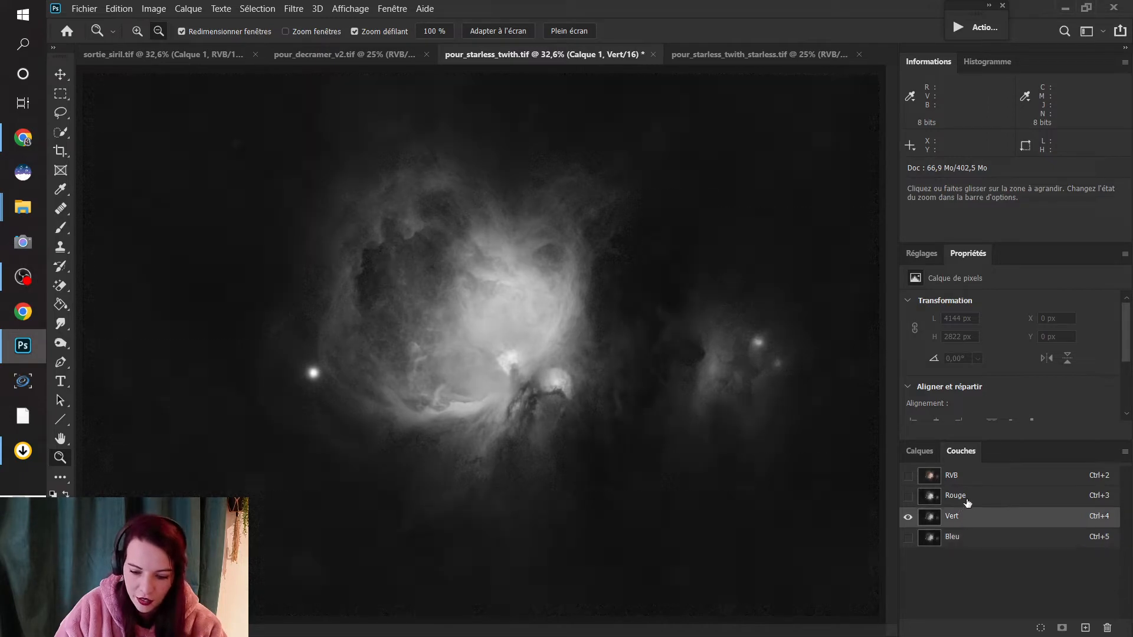
left_click(966, 500)
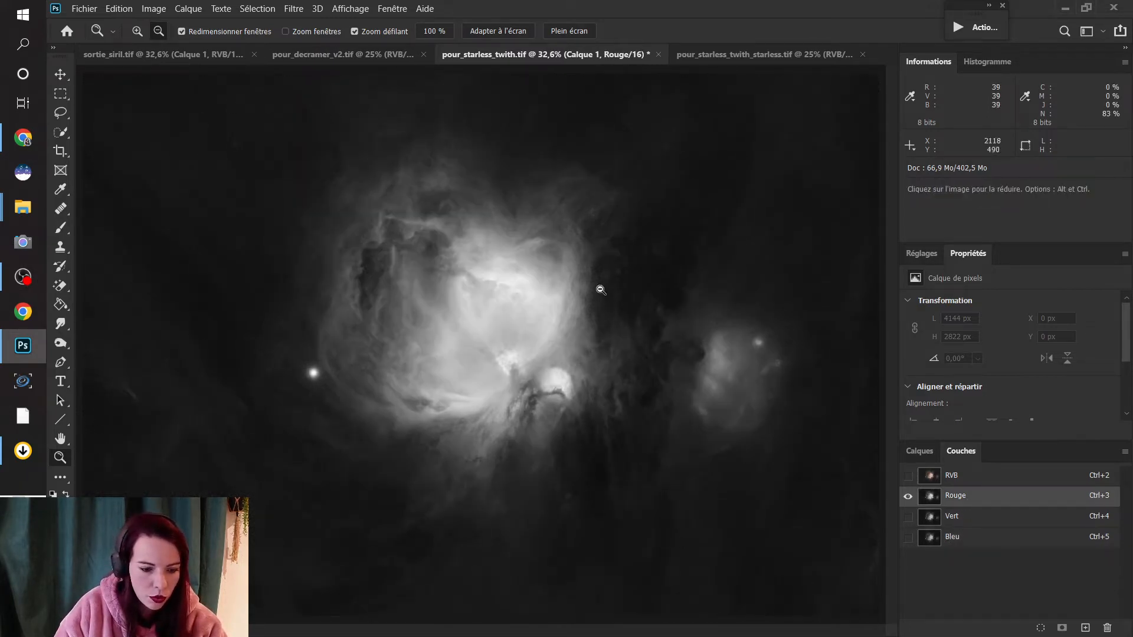
left_click(927, 451)
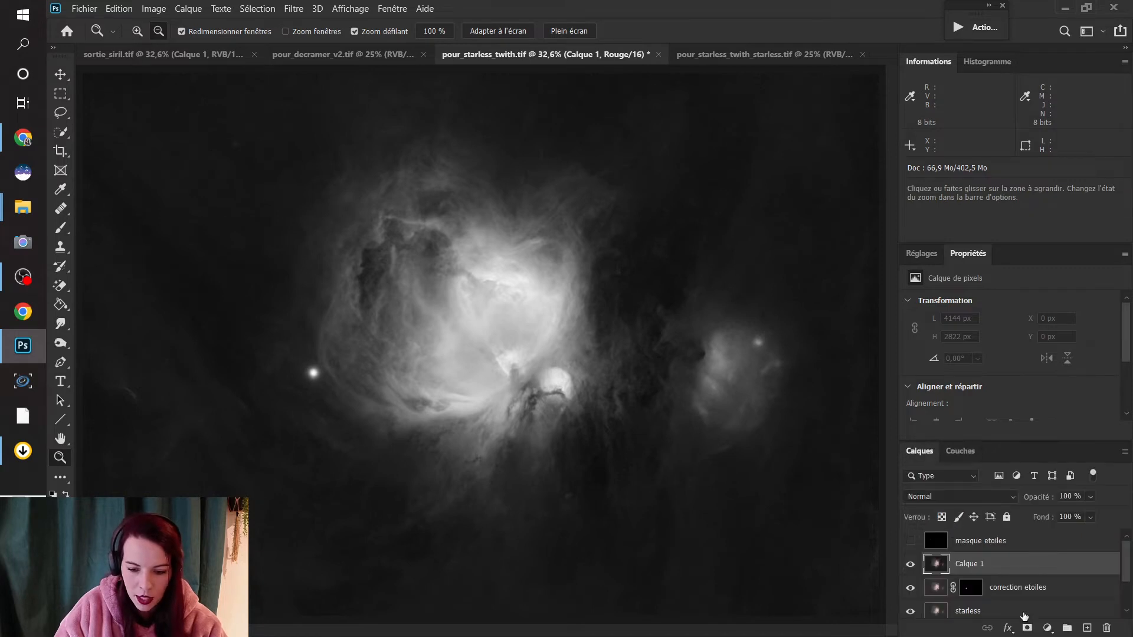
left_click(960, 451)
left_click(953, 472)
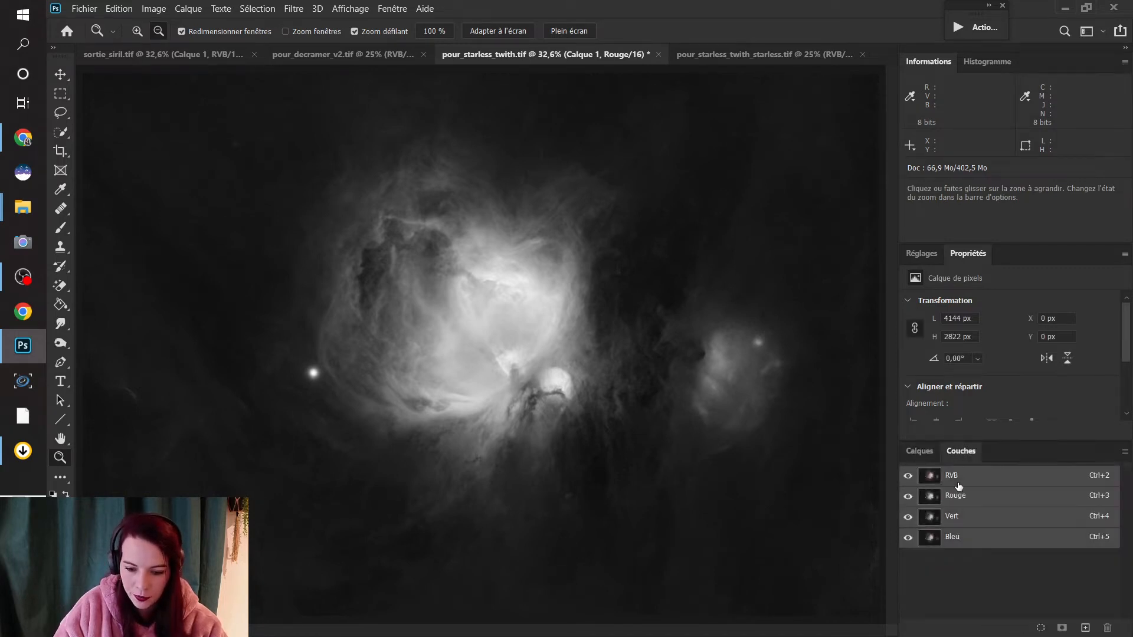
left_click(926, 453)
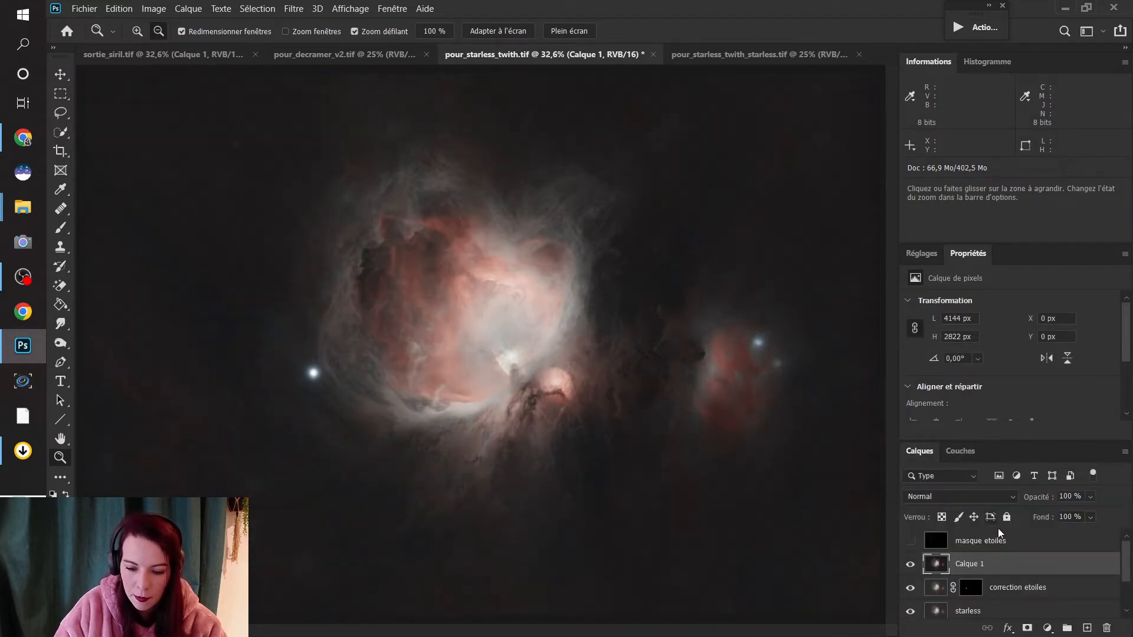
- Compare the red channel with and without the darkened "Calque 1", ending with that layer visible in the RGB composite
left_click(910, 564)
left_click(1003, 587)
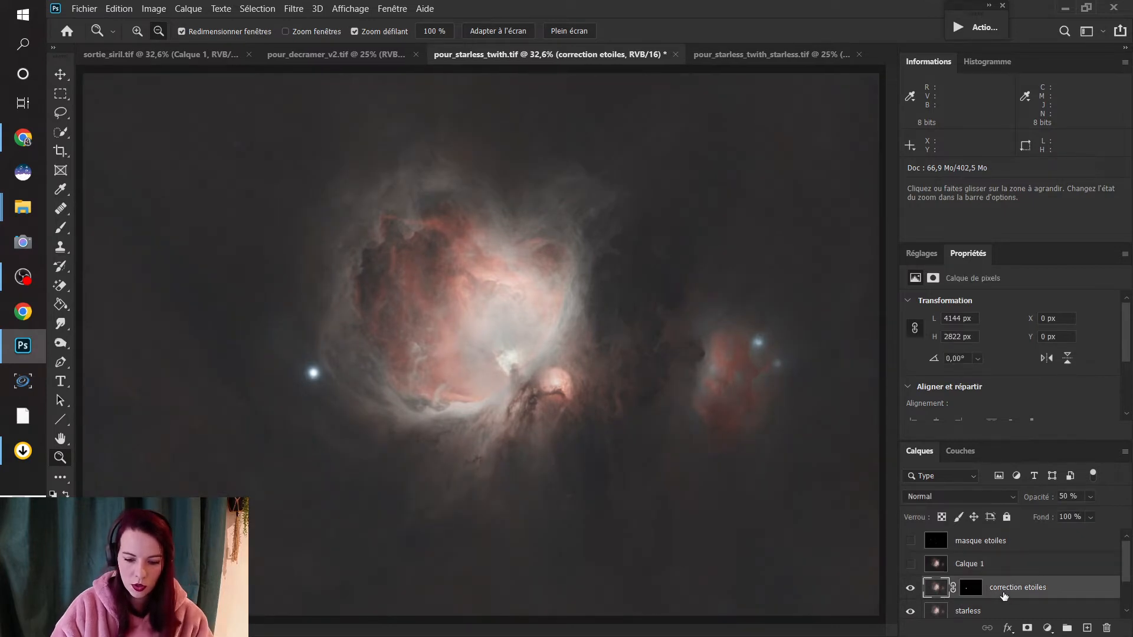
left_click(962, 452)
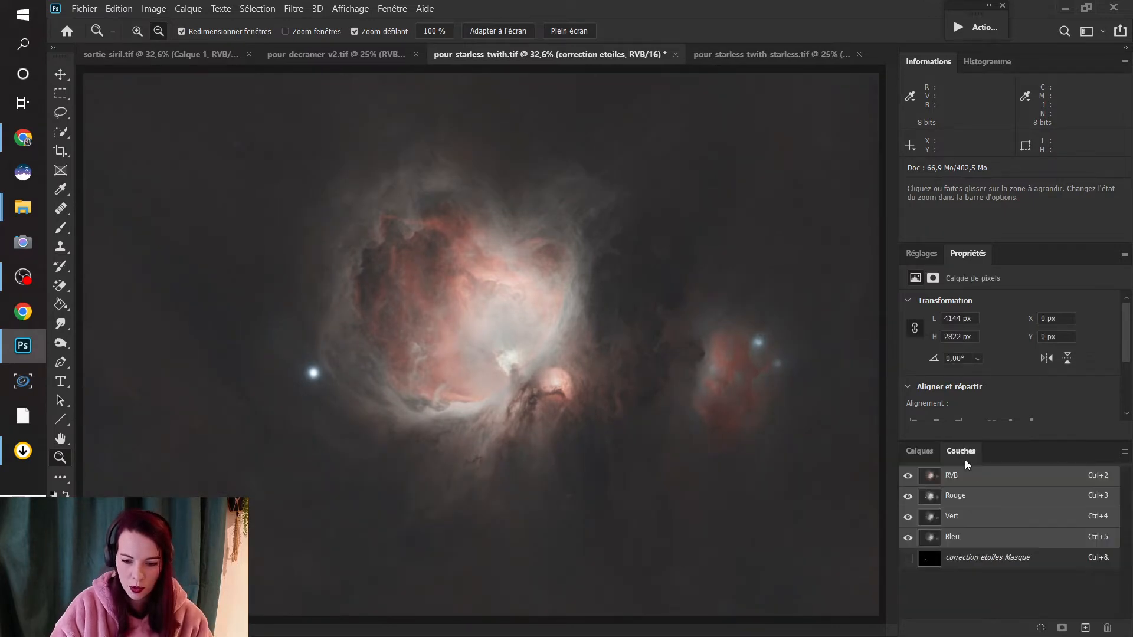
left_click(956, 497)
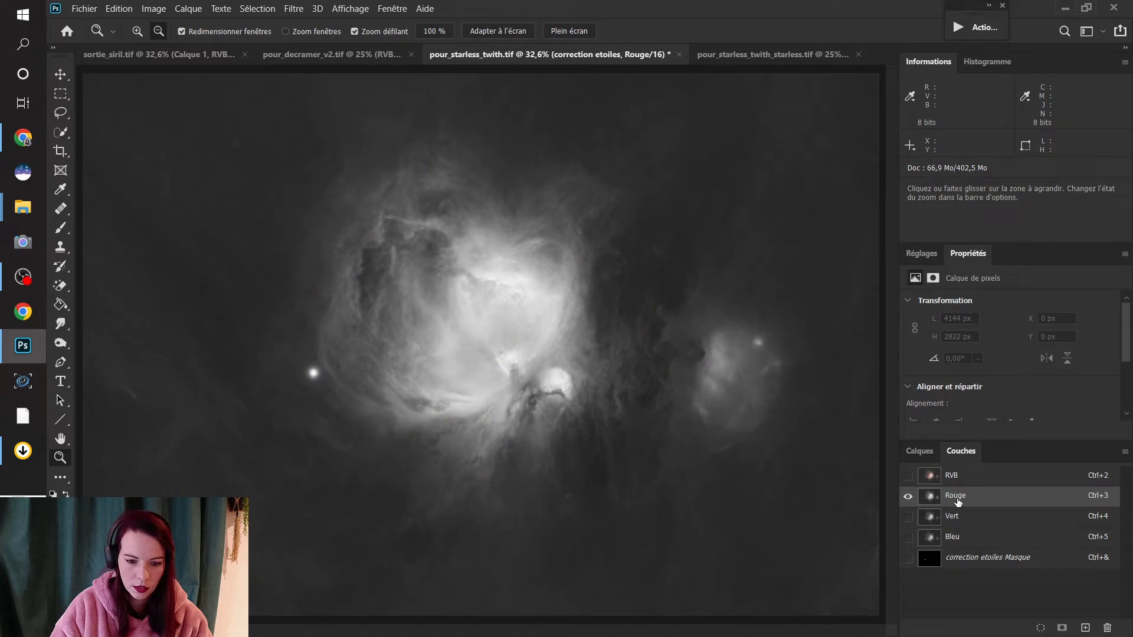
left_click(921, 452)
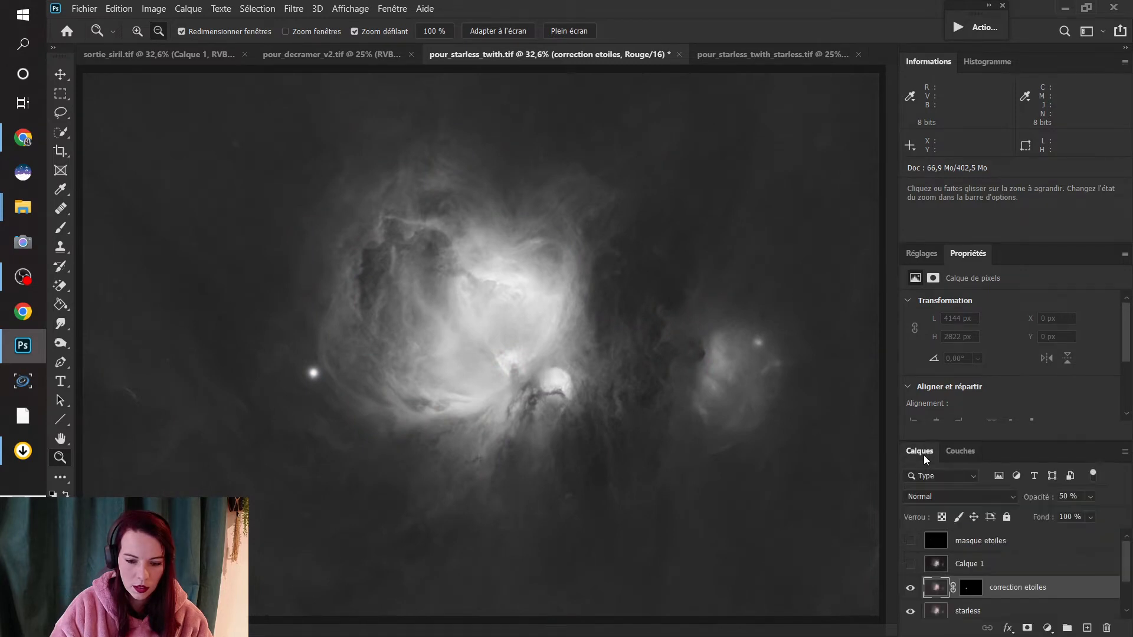
left_click(915, 567)
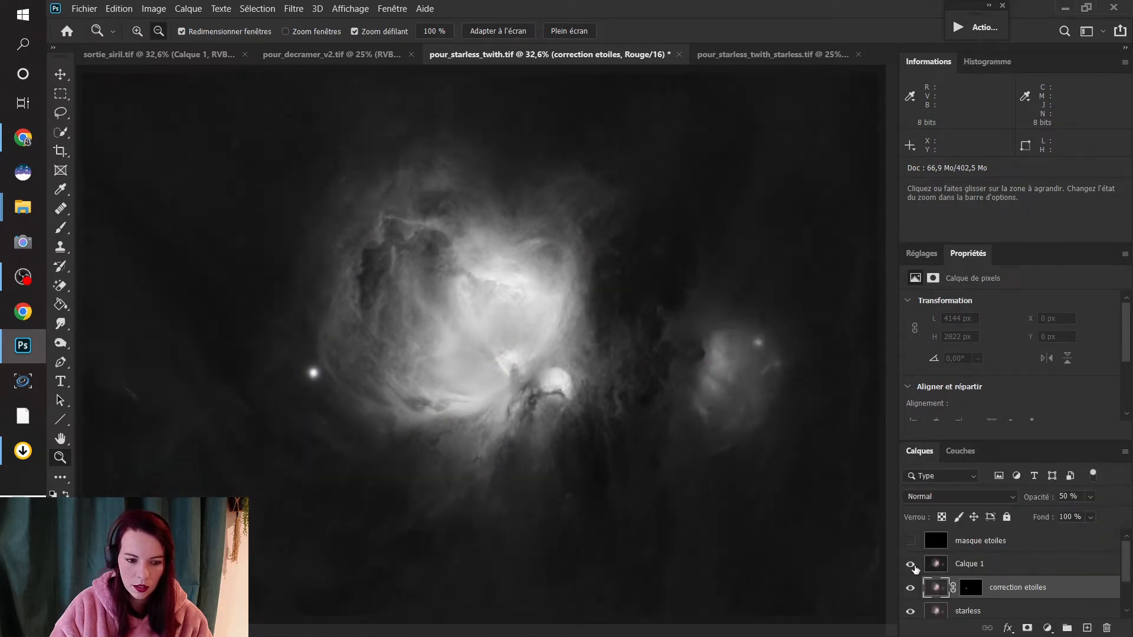
left_click(915, 566)
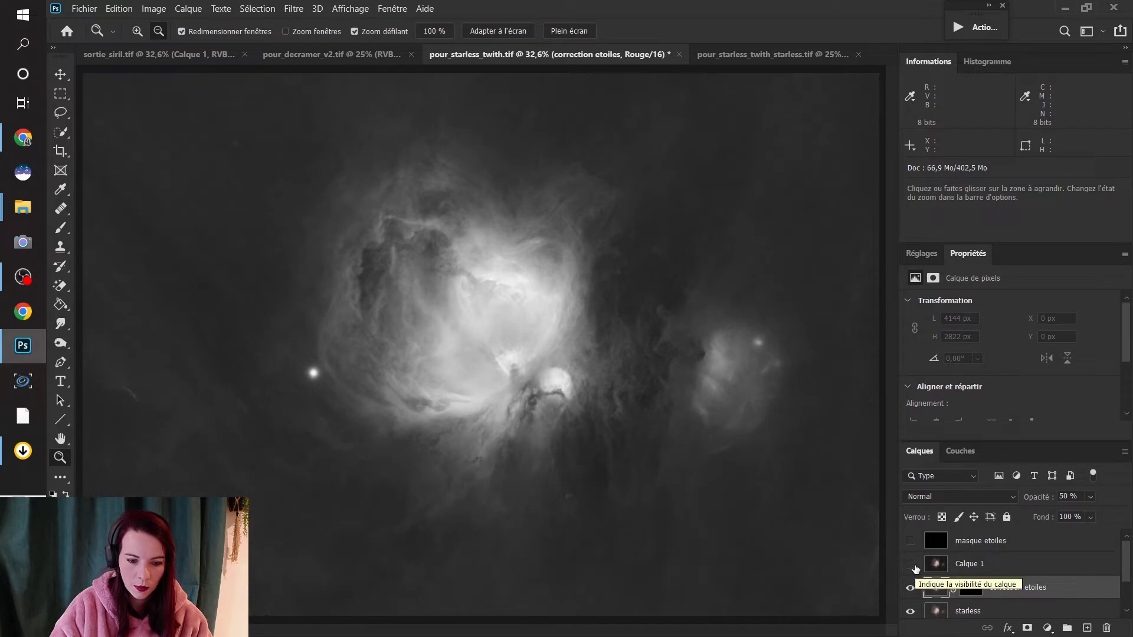
left_click(915, 566)
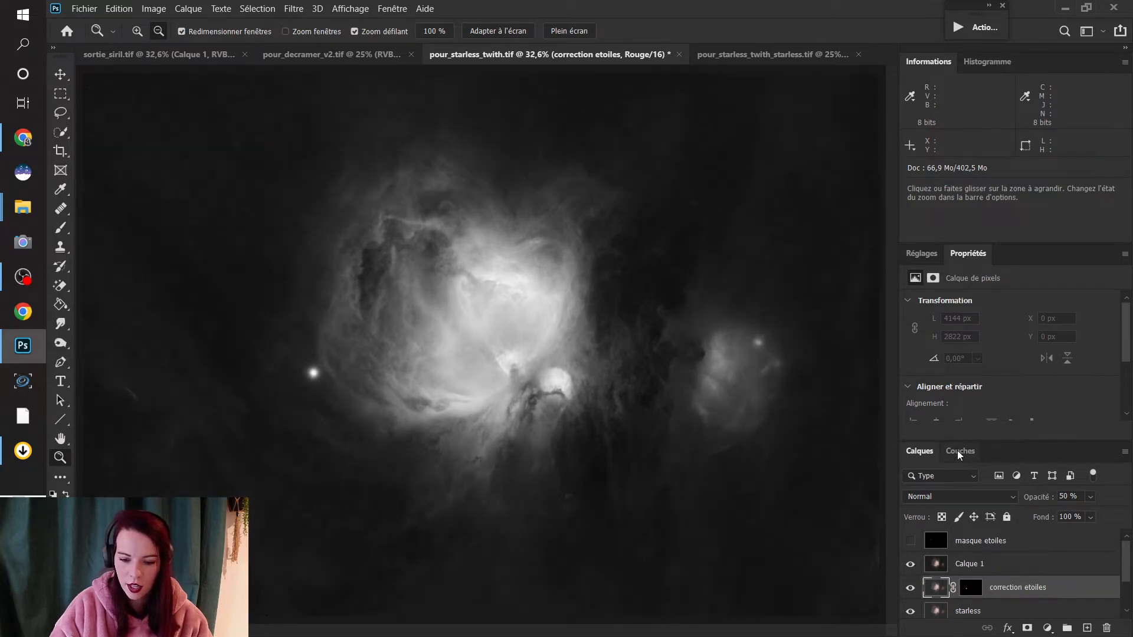
left_click(958, 451)
left_click(947, 479)
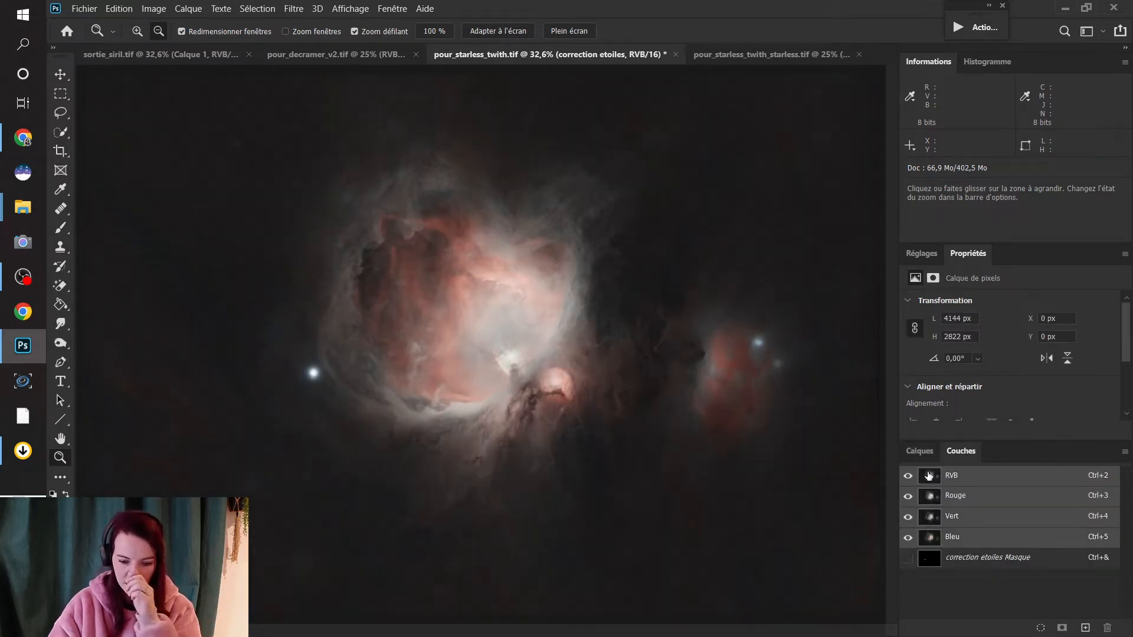
left_click(920, 452)
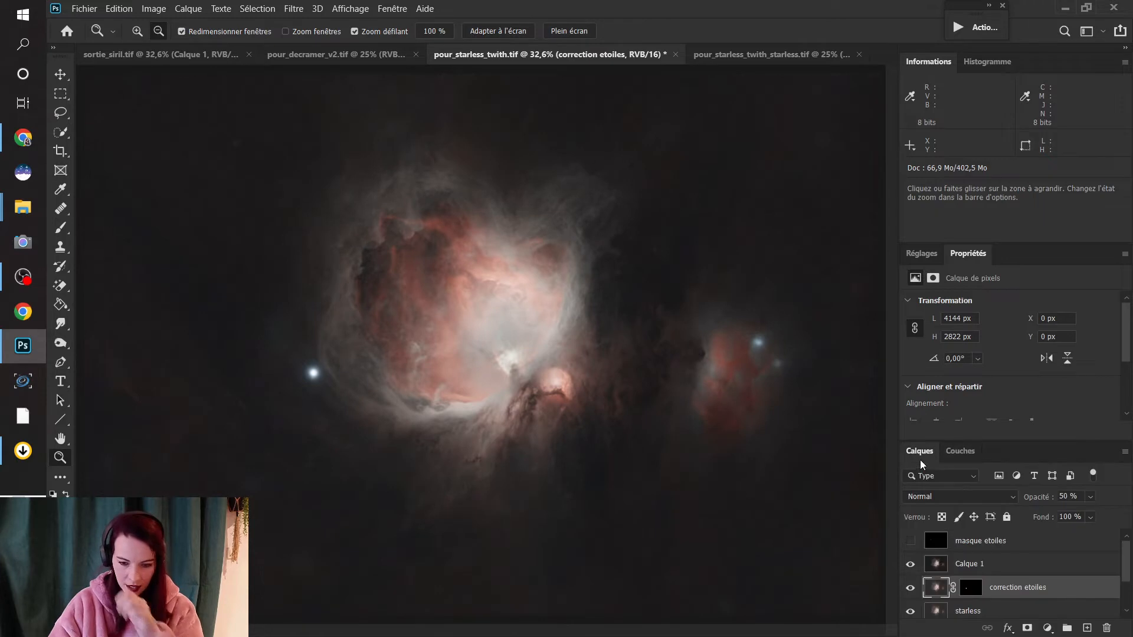
- Delete the darkened "Calque 1" and bring back the merged layer without the Levels adjustment
left_click(969, 565)
left_click_drag(969, 566, 1107, 629)
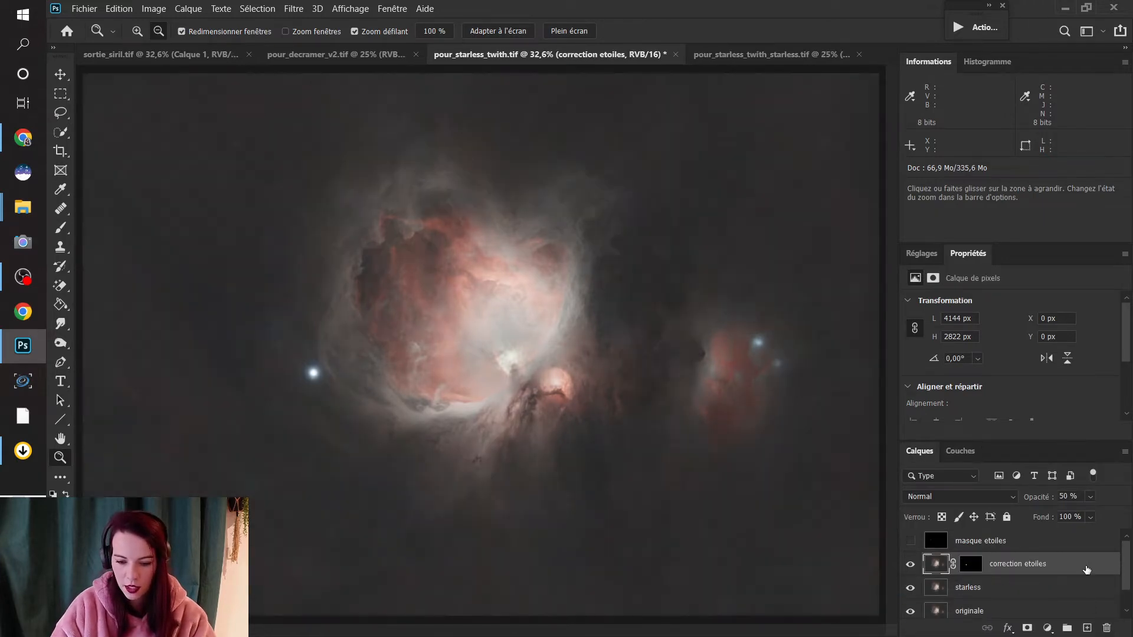
key("ctrl+z")
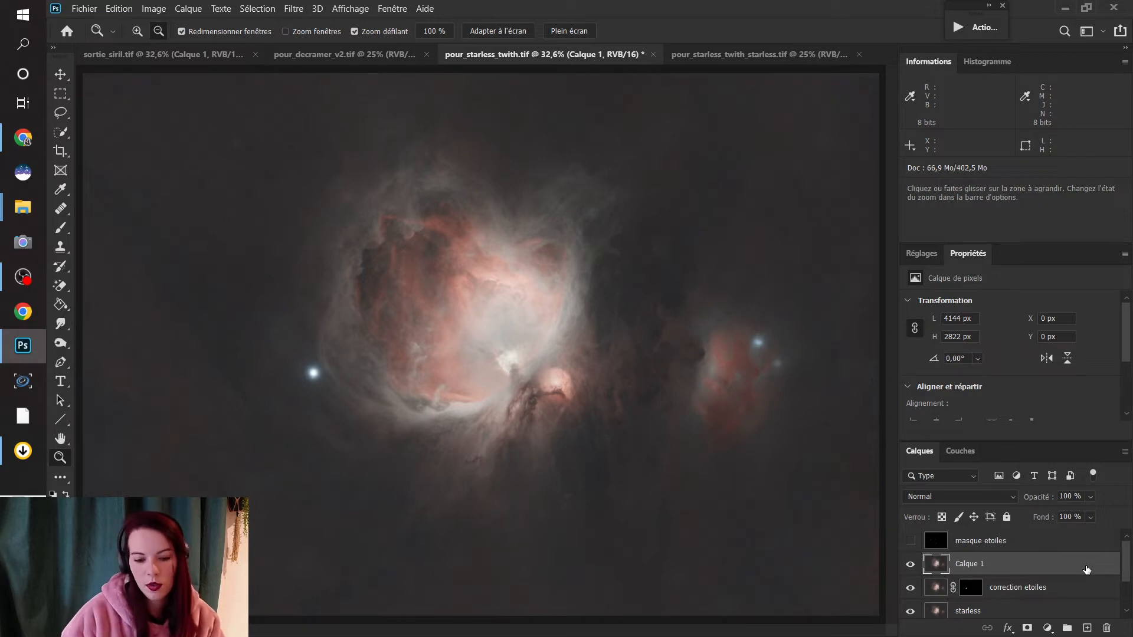
- Reduce the noise on "Calque 1" with intensity 10, details preserved at 100%, colour noise reduction 100% and detail sharpening 0%
left_click(543, 390, "alt")
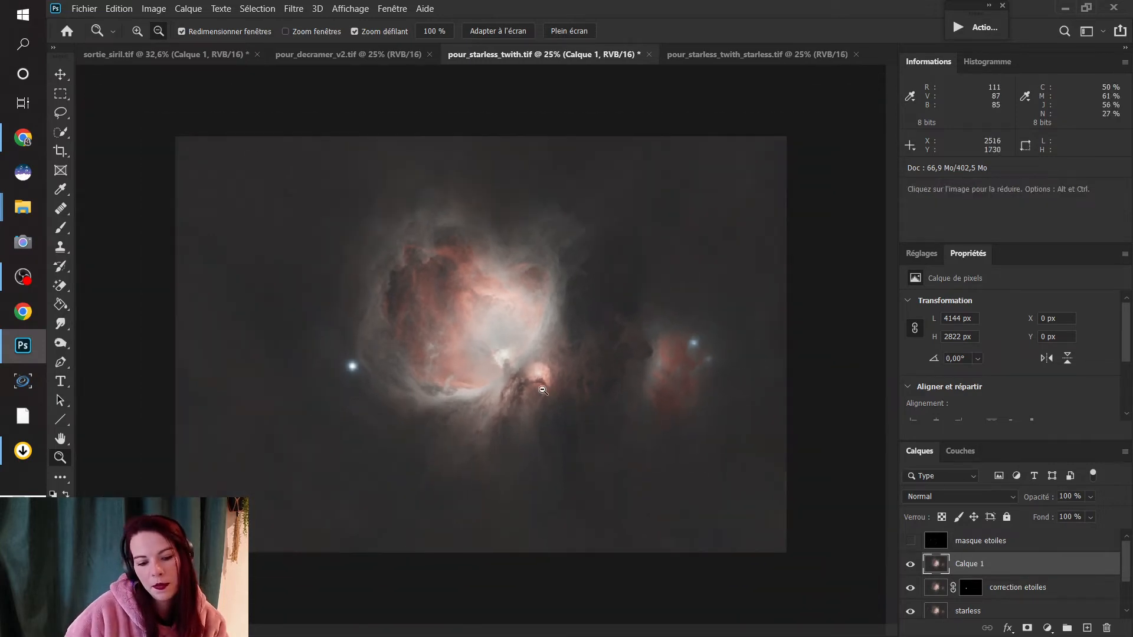
left_click(499, 360)
left_click(499, 360)
left_click(499, 360)
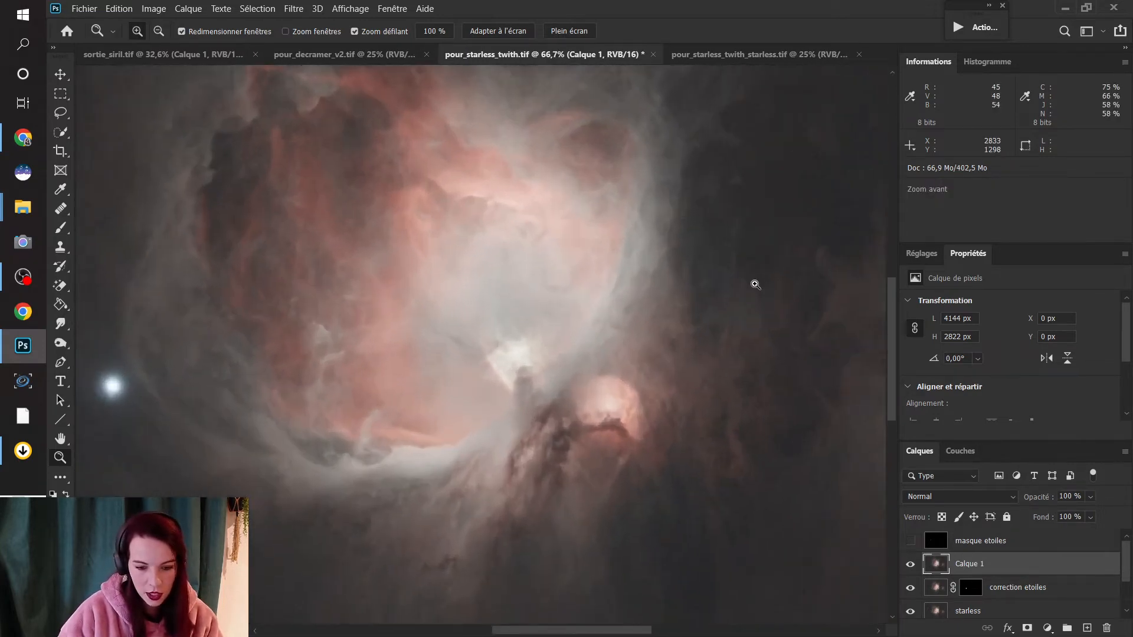
left_click(745, 285)
left_click(725, 276)
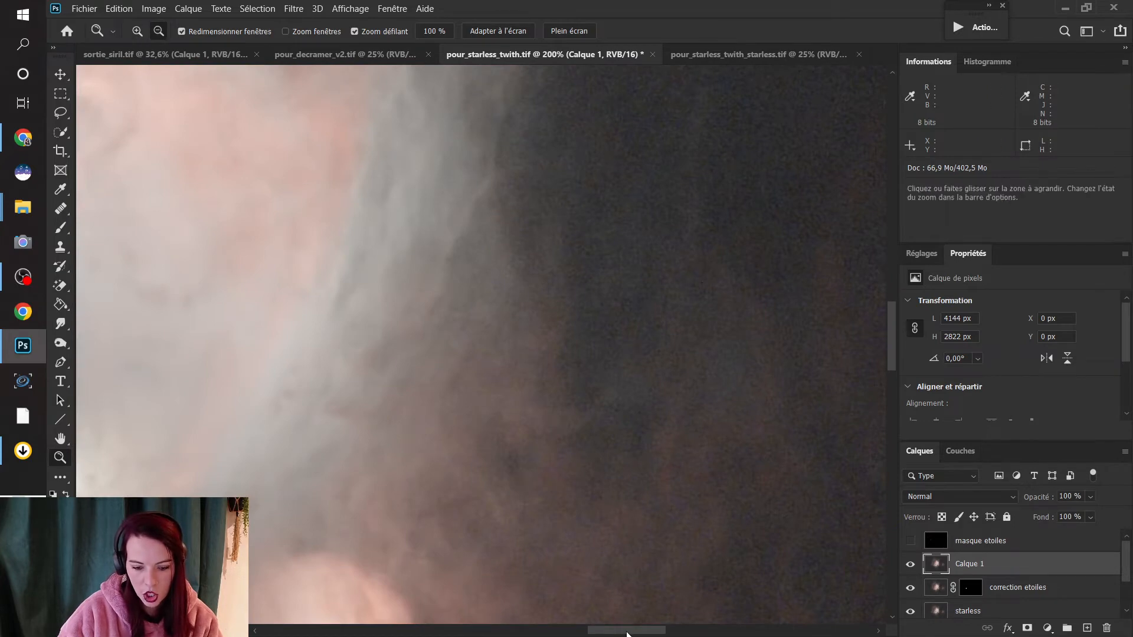
left_click_drag(627, 633, 658, 630)
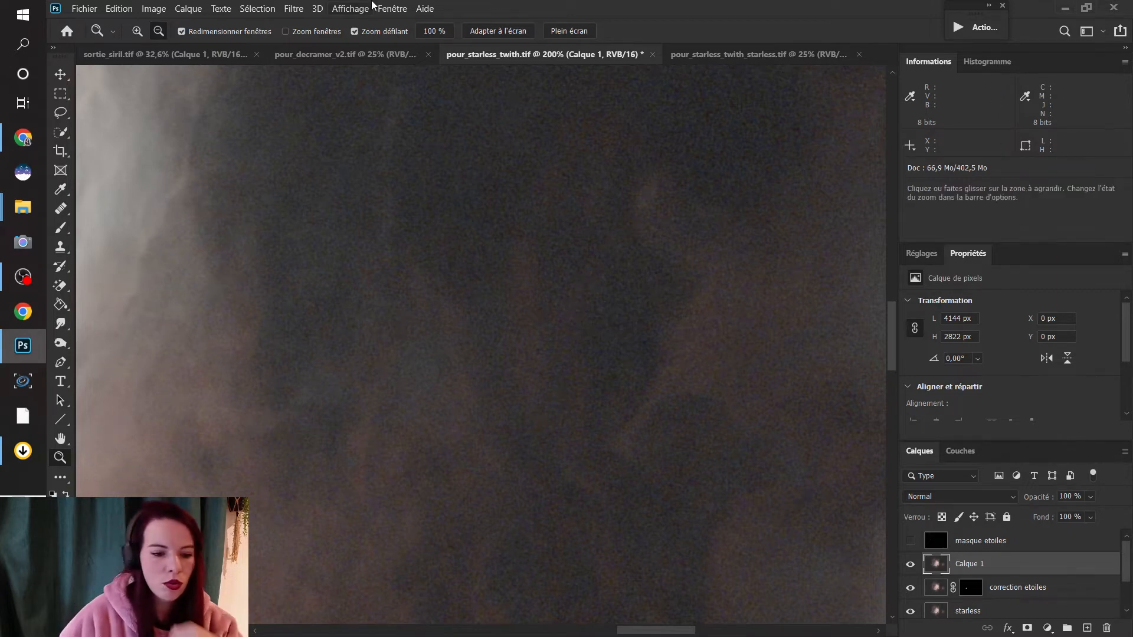
left_click(298, 11)
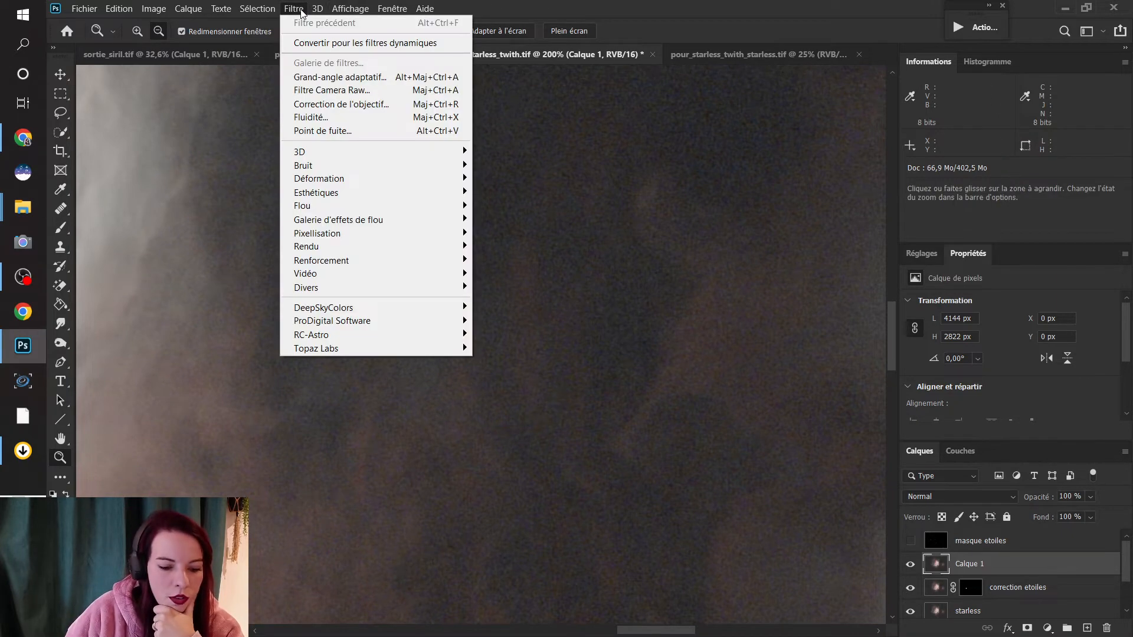
mouse_move(354, 167)
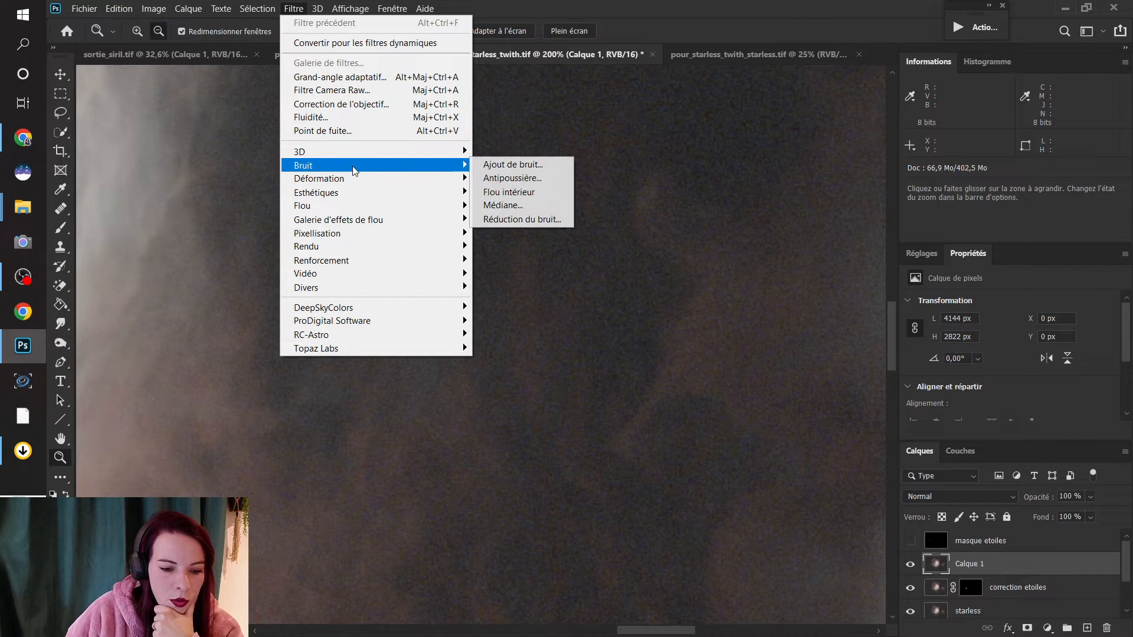
left_click(538, 221)
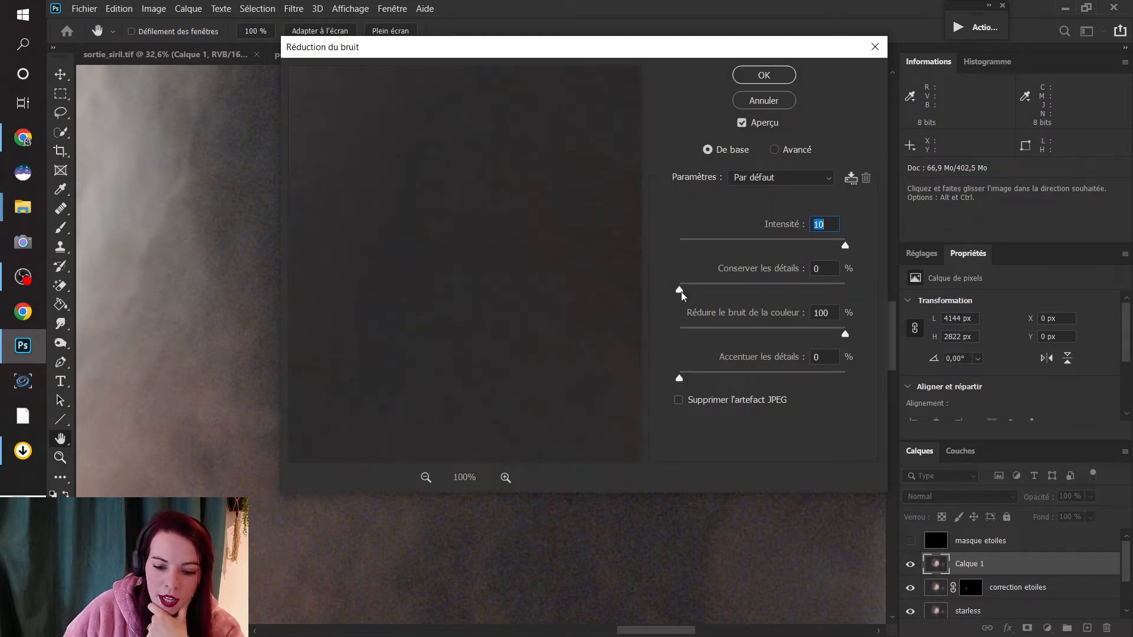
left_click_drag(681, 292, 869, 299)
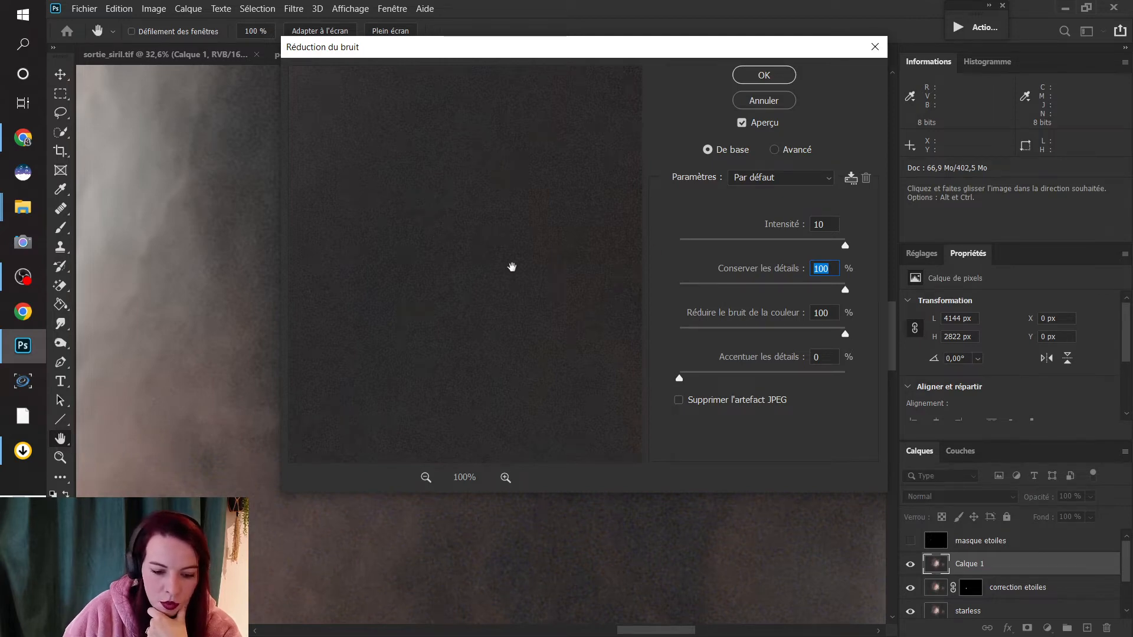
left_click(505, 478)
left_click(505, 478)
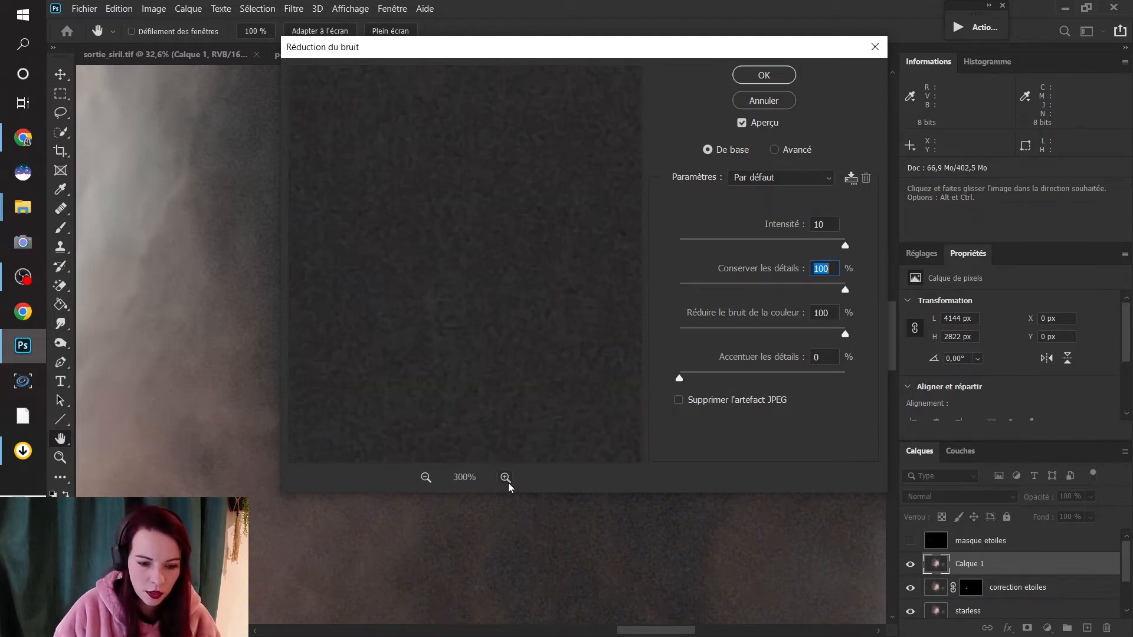
left_click(505, 478)
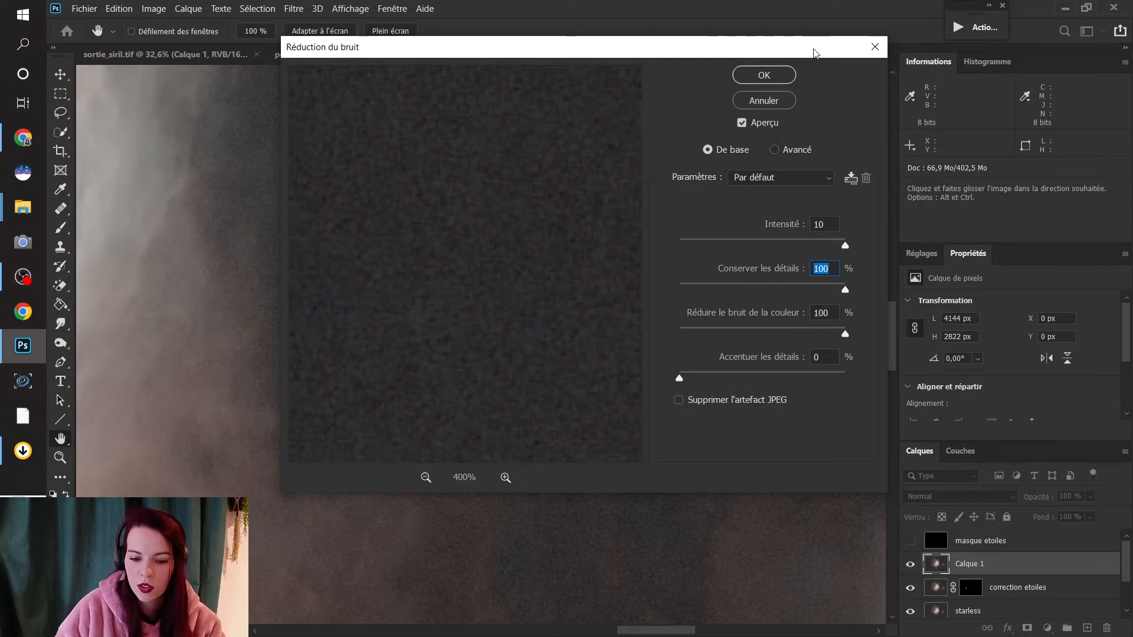
left_click(767, 78)
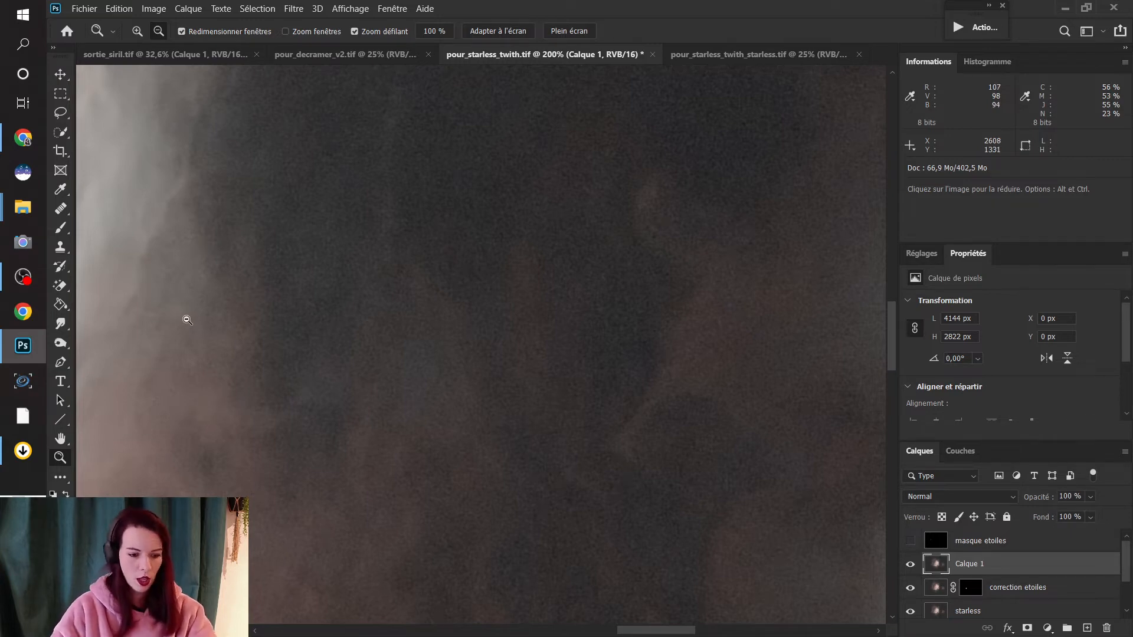
- Examine the denoised dark area between the main nebula and the small reddish nebula at up to 200% zoom
right_click(578, 331)
left_click(596, 340)
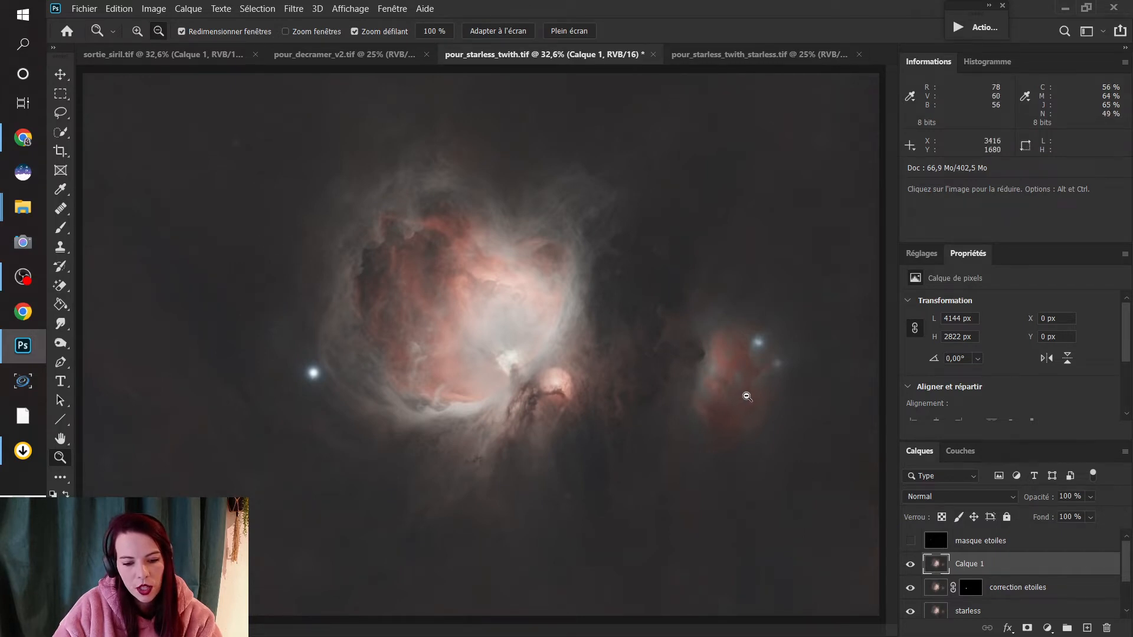
left_click(679, 365, "alt")
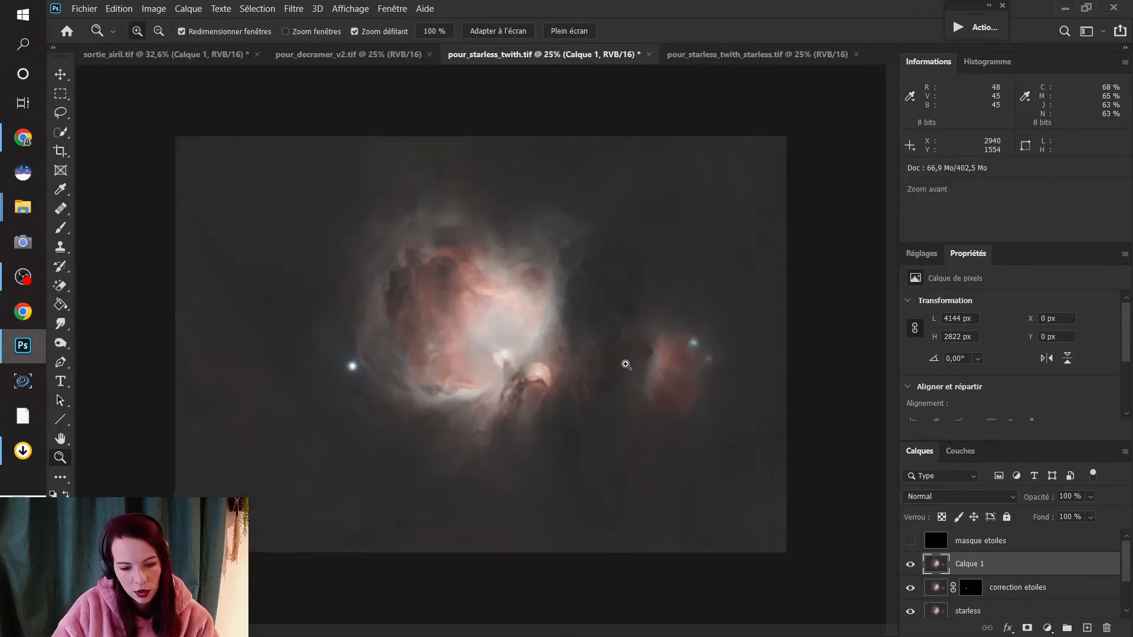
left_click_drag(626, 364, 769, 373)
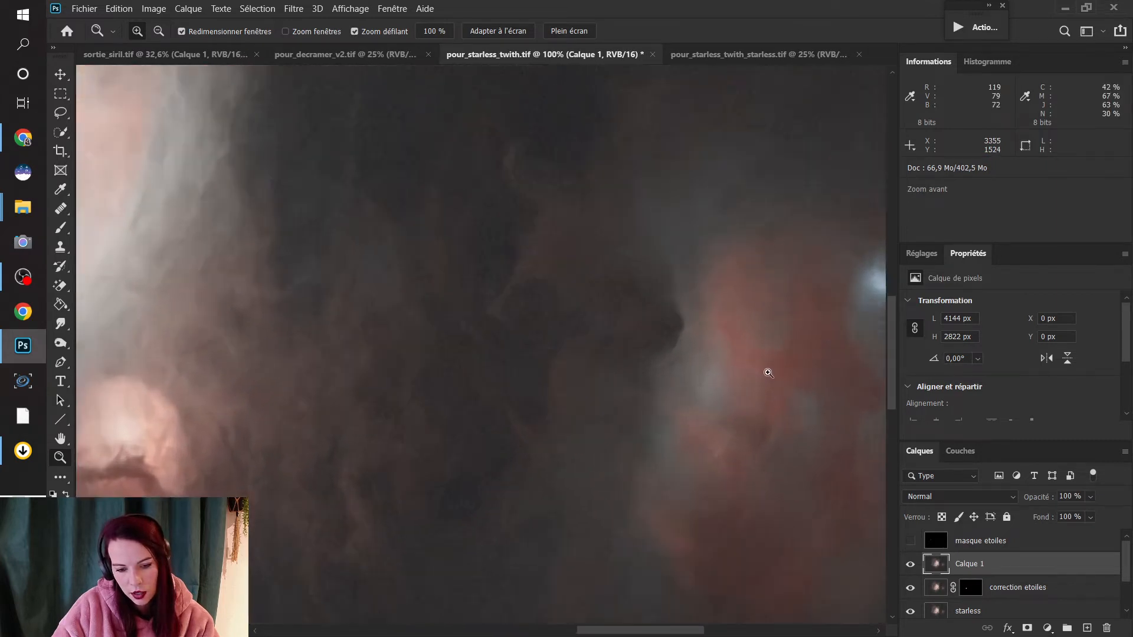
left_click(768, 373)
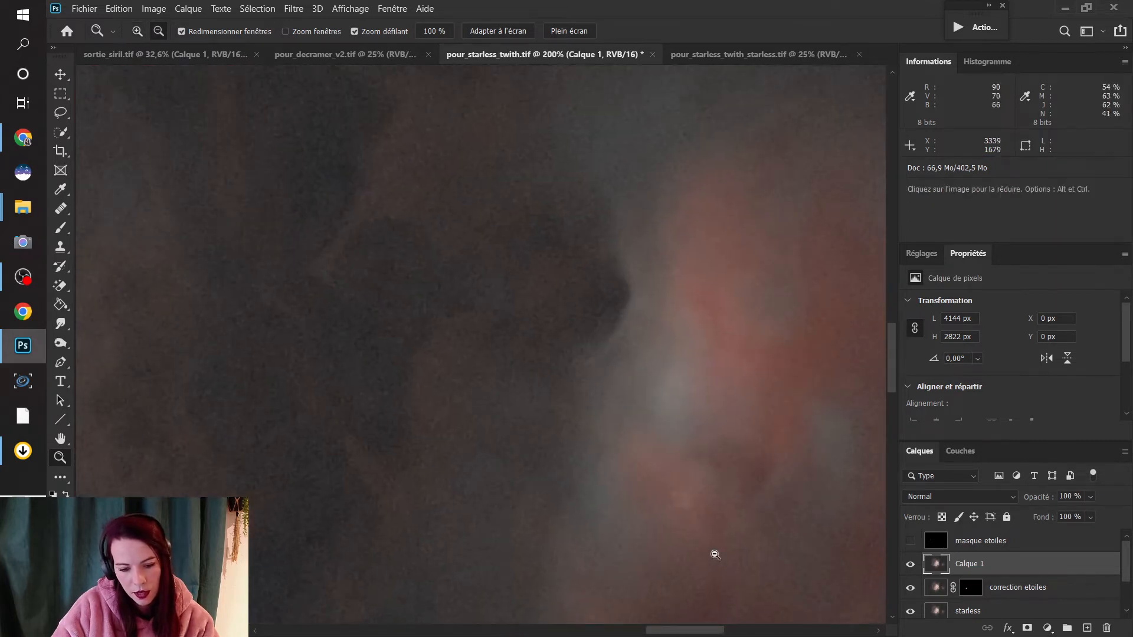
left_click(459, 451, "alt")
left_click(460, 451, "alt")
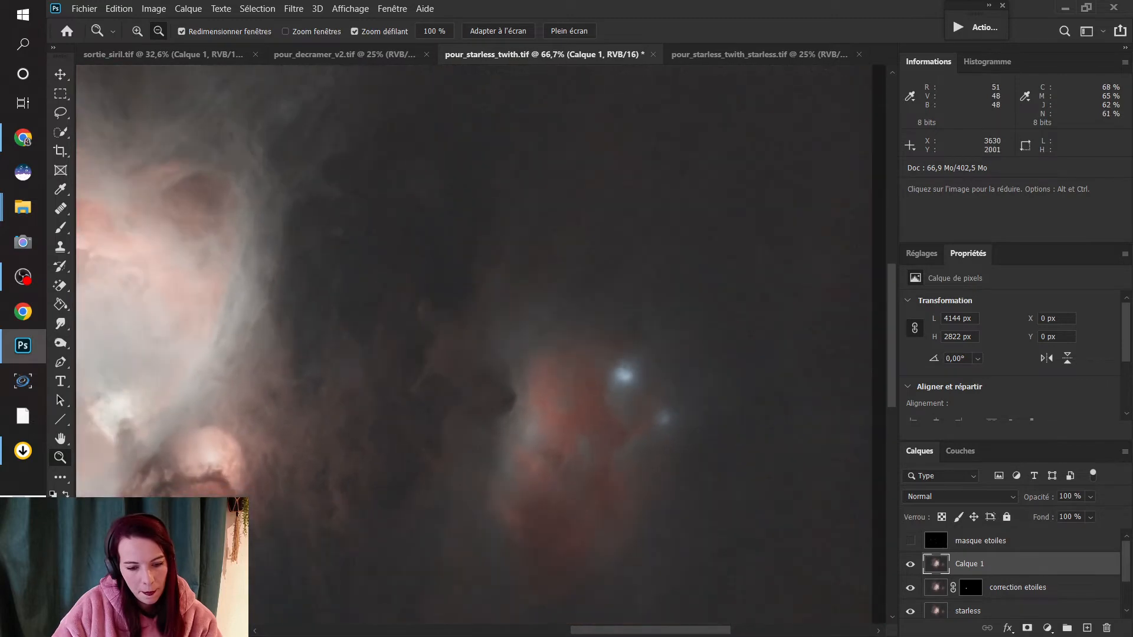
- Inspect the main nebula and its bright core at several zoom levels, ending with the whole image fitted to the screen
left_click_drag(659, 631, 587, 632)
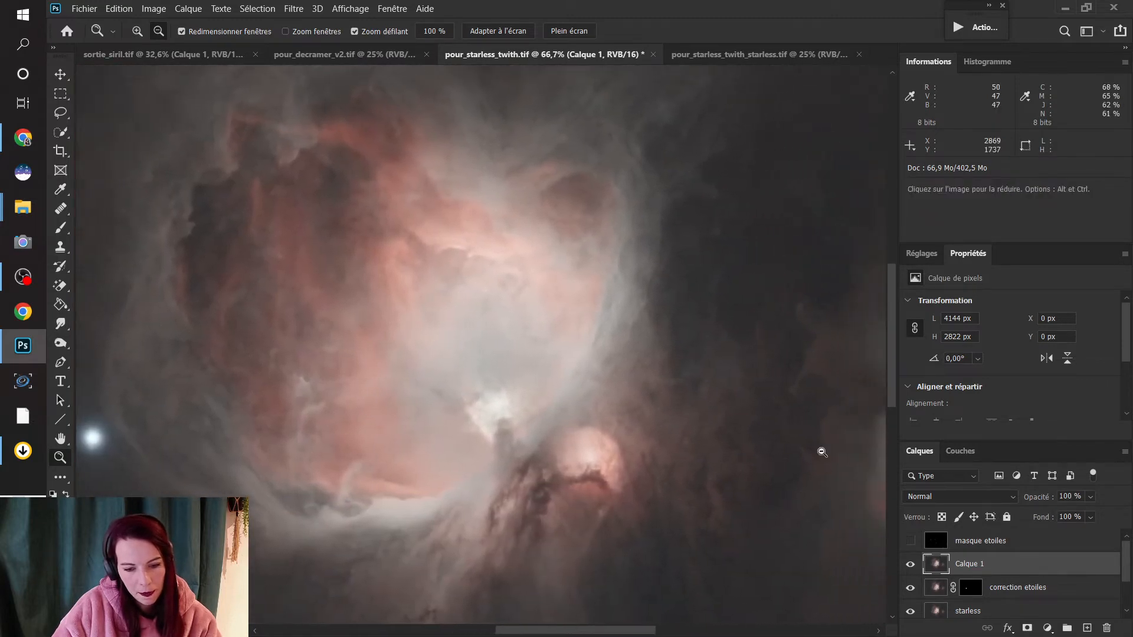
mouse_move(893, 317)
left_mouse_down()
mouse_move(897, 384)
mouse_move(896, 275)
mouse_move(897, 360)
mouse_move(895, 297)
left_mouse_up()
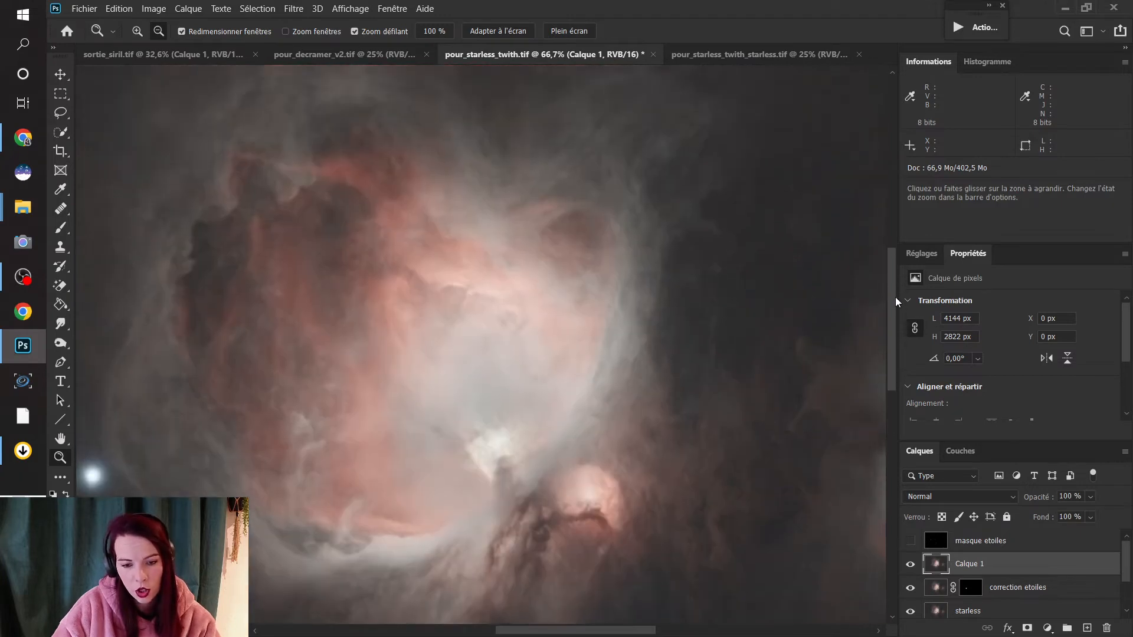
left_click(485, 309)
left_click(485, 310)
left_click(485, 309, "alt")
left_click(485, 310, "alt")
left_click(485, 309, "alt")
left_click(485, 310, "alt")
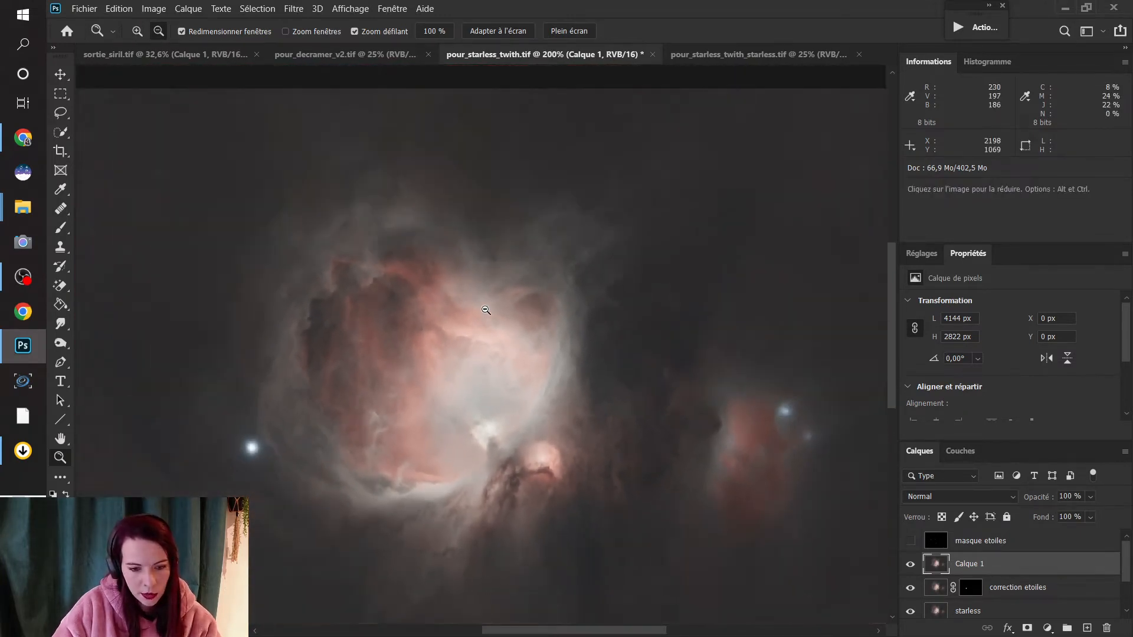
left_click(507, 354, "alt")
left_click(528, 372, "alt")
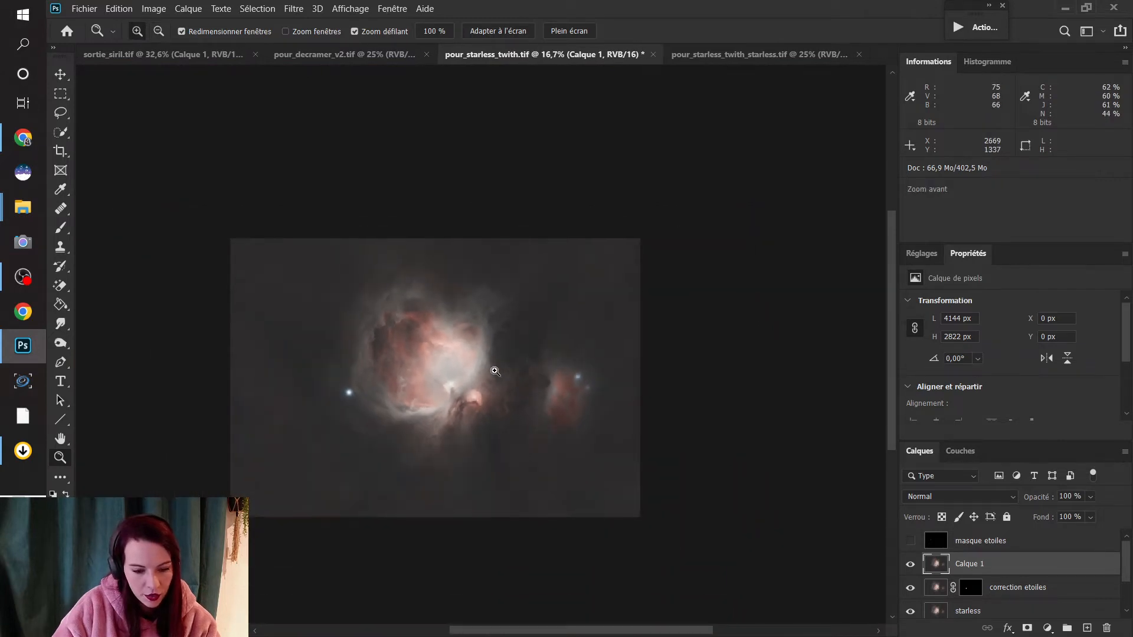
left_click(496, 371)
left_click(495, 371)
right_click(495, 370)
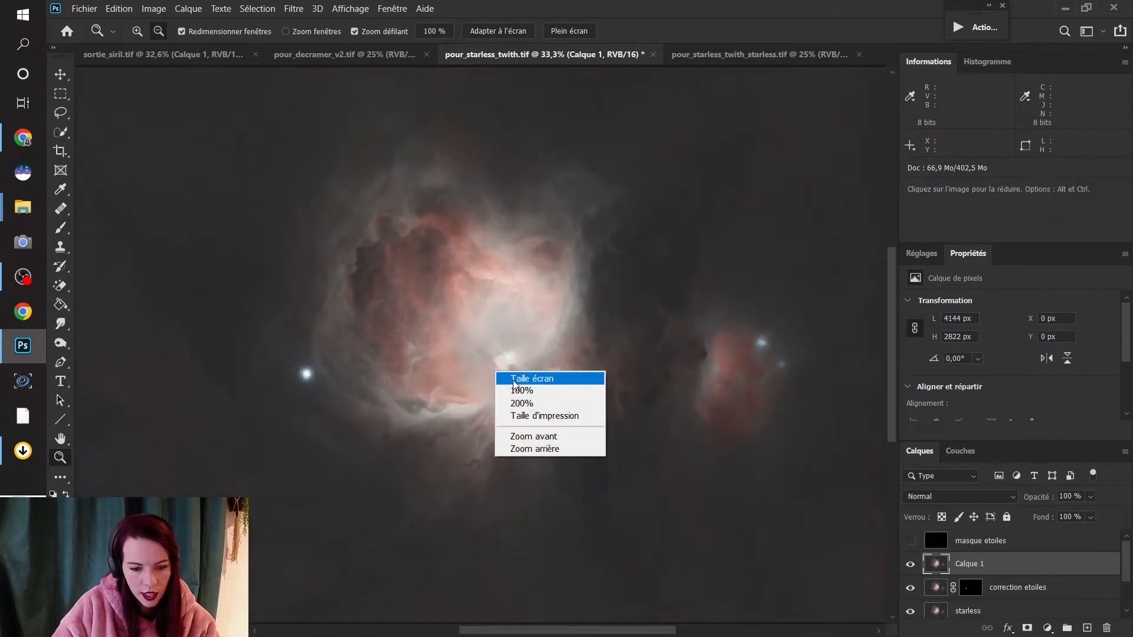
left_click(518, 380)
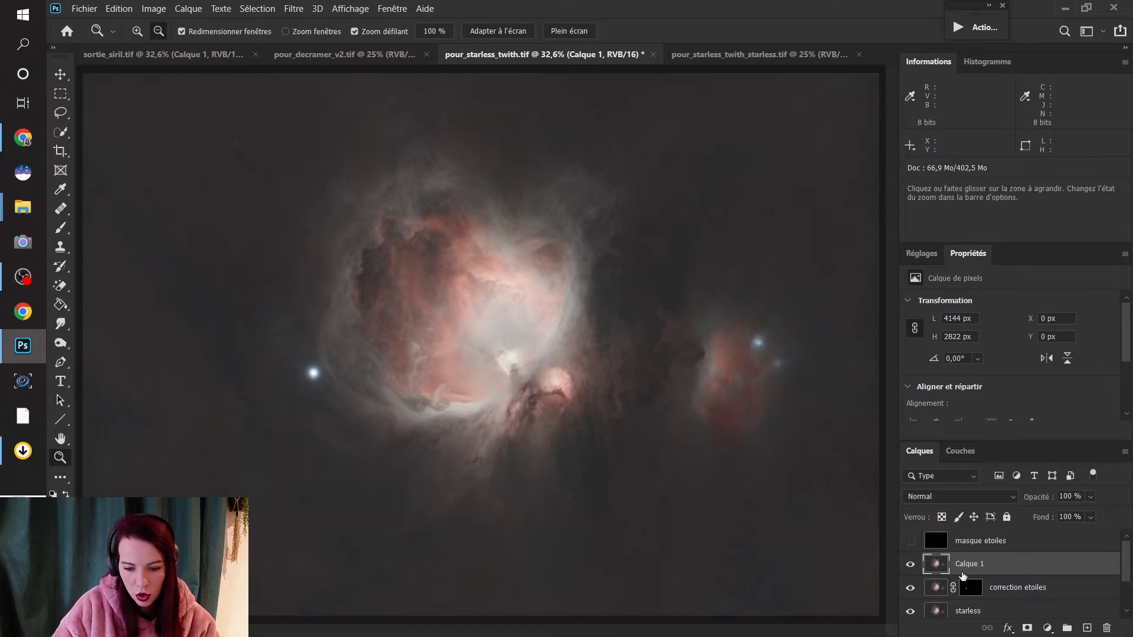
- Copy the entire red channel of "Calque 1" and paste it as a new layer above it in the RGB composite
left_click(957, 453)
left_click(968, 502)
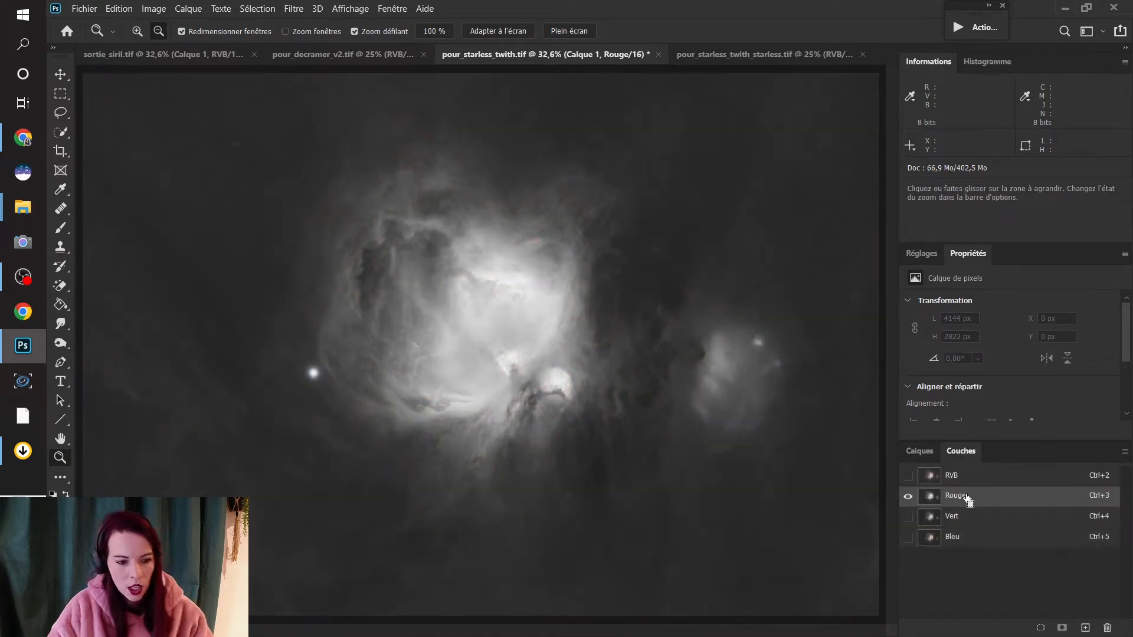
key("ctrl+a")
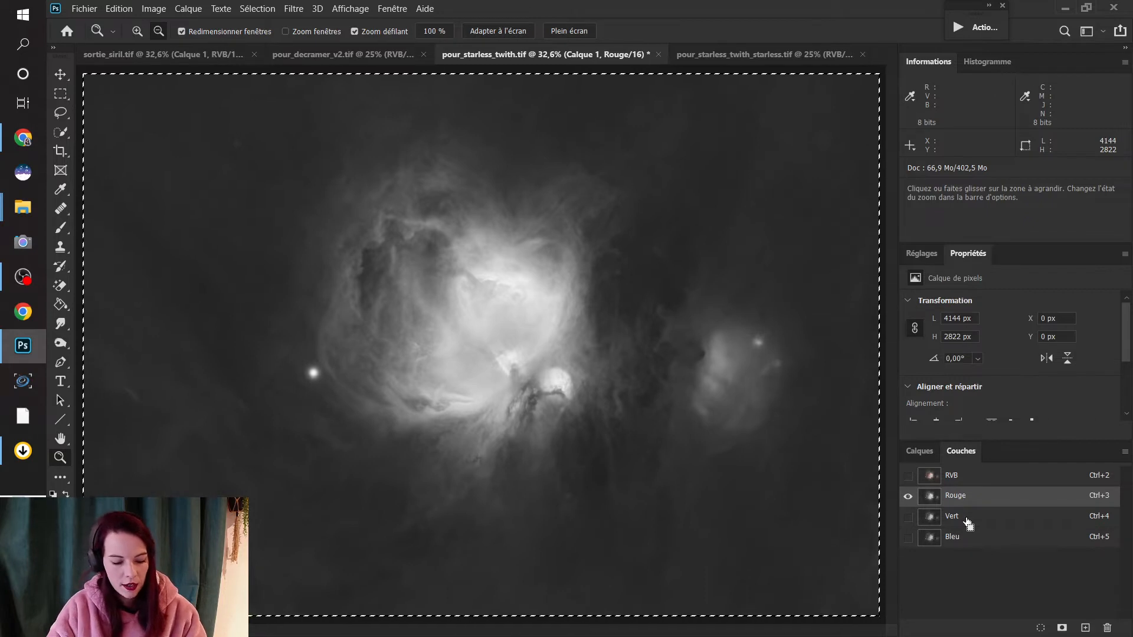
left_click(931, 476)
left_click(925, 452)
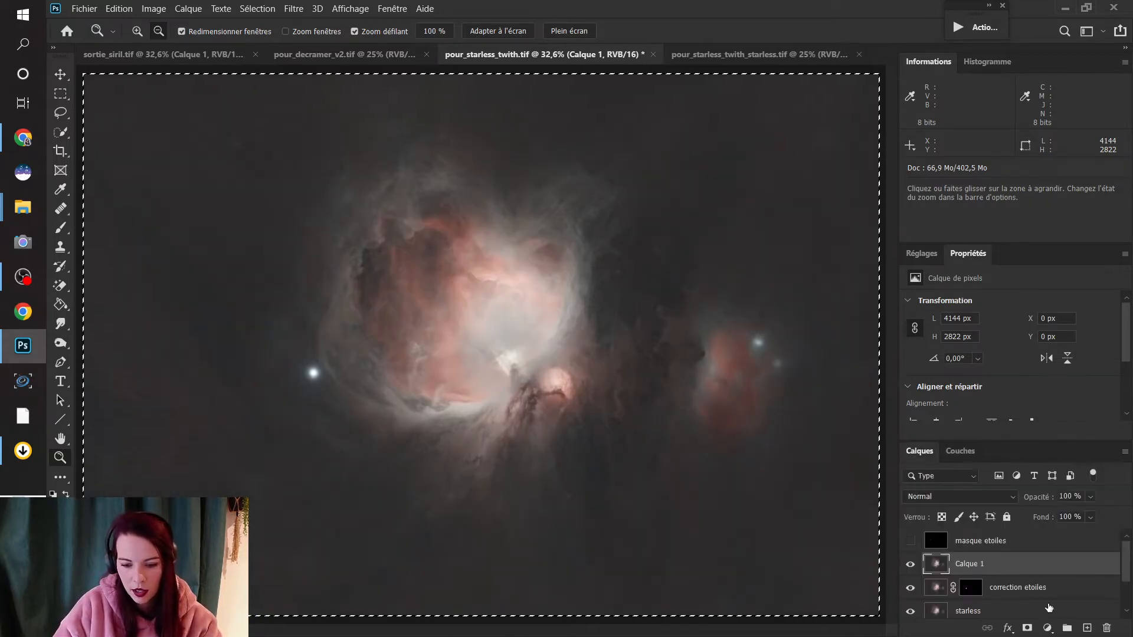
key("ctrl+v")
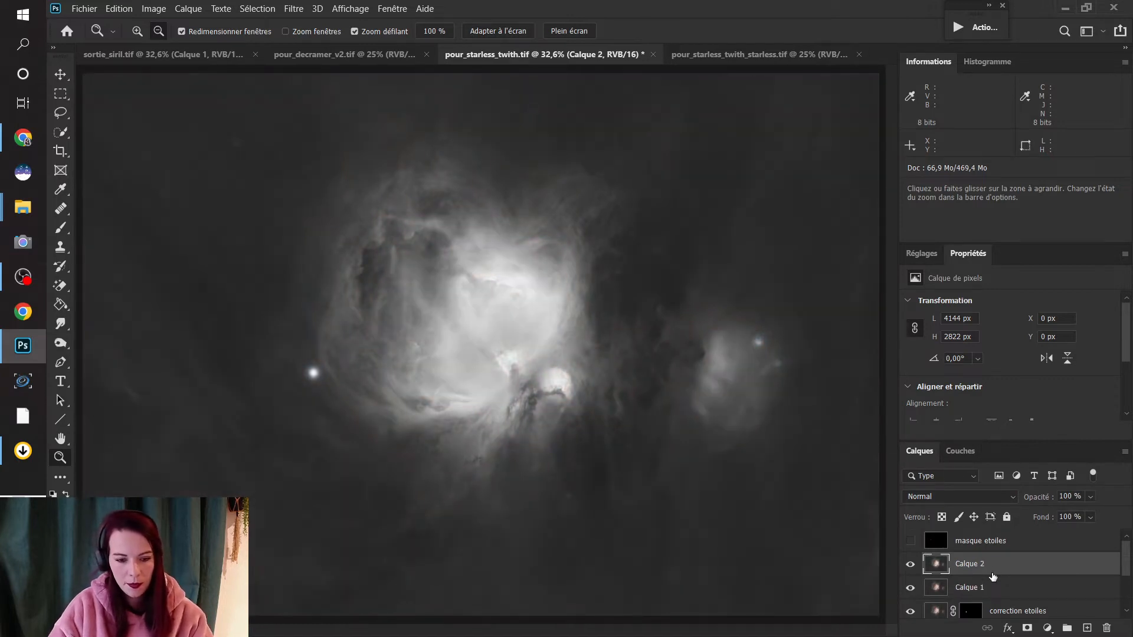
- Set the pasted red-channel layer's blend mode to Luminosité and compare the image with and without it, ending with the layer hidden
left_click(1000, 498)
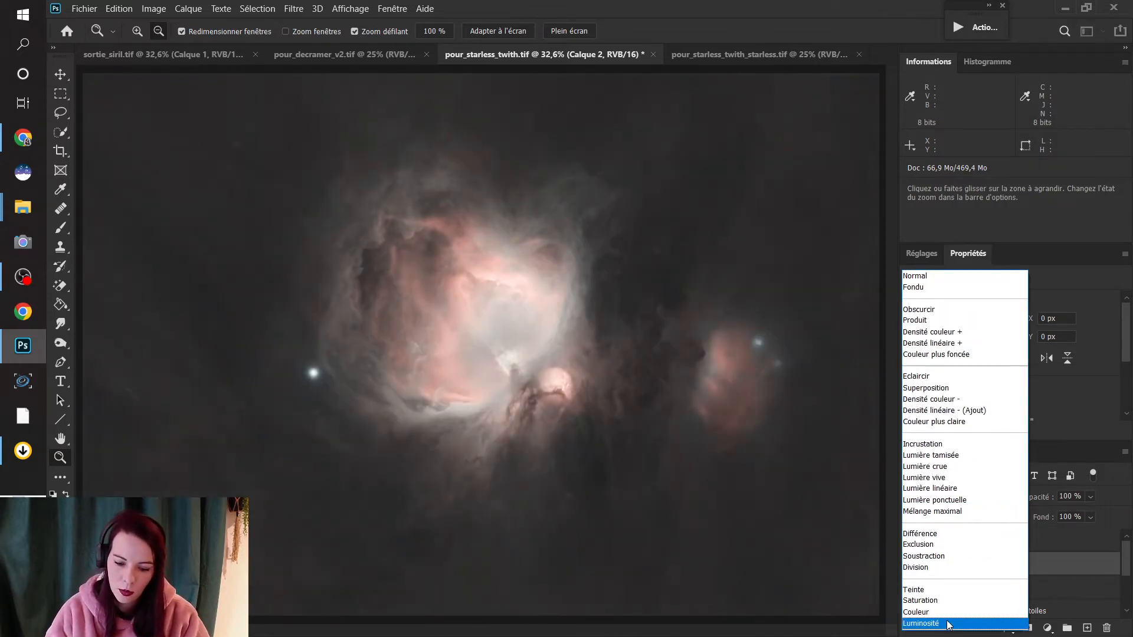
left_click(949, 623)
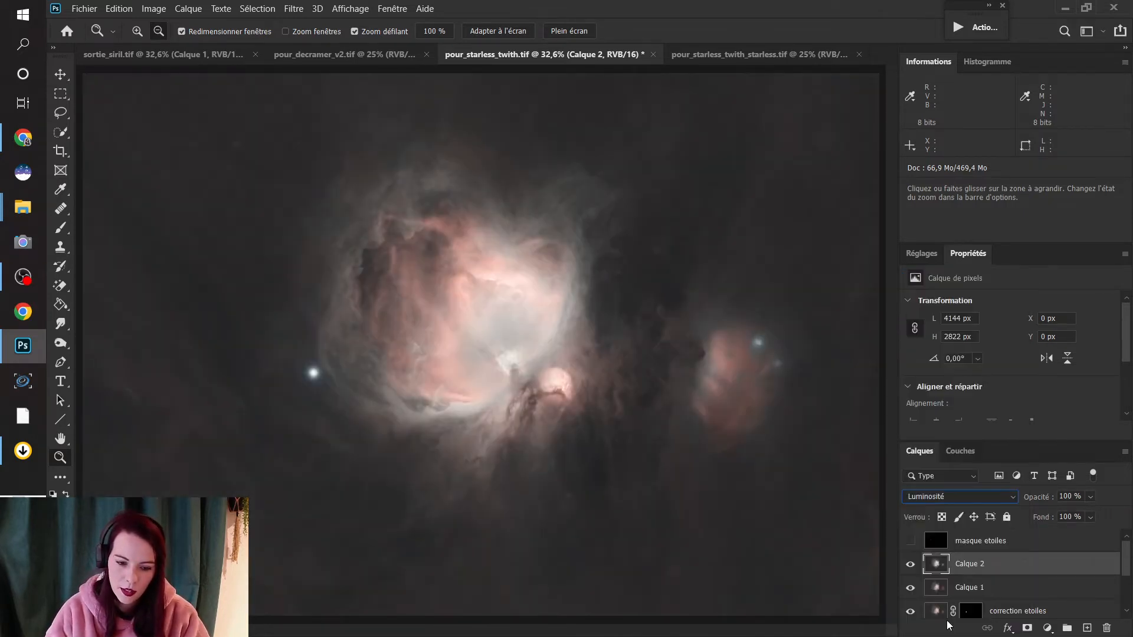
left_click(909, 566)
left_click(909, 565)
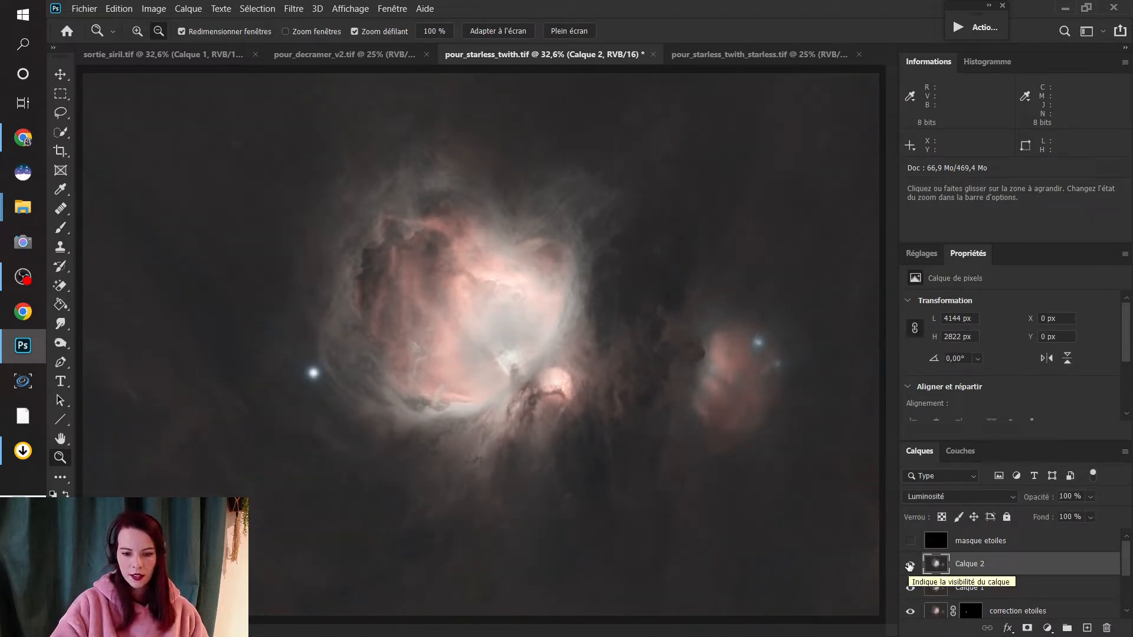
left_click(909, 566)
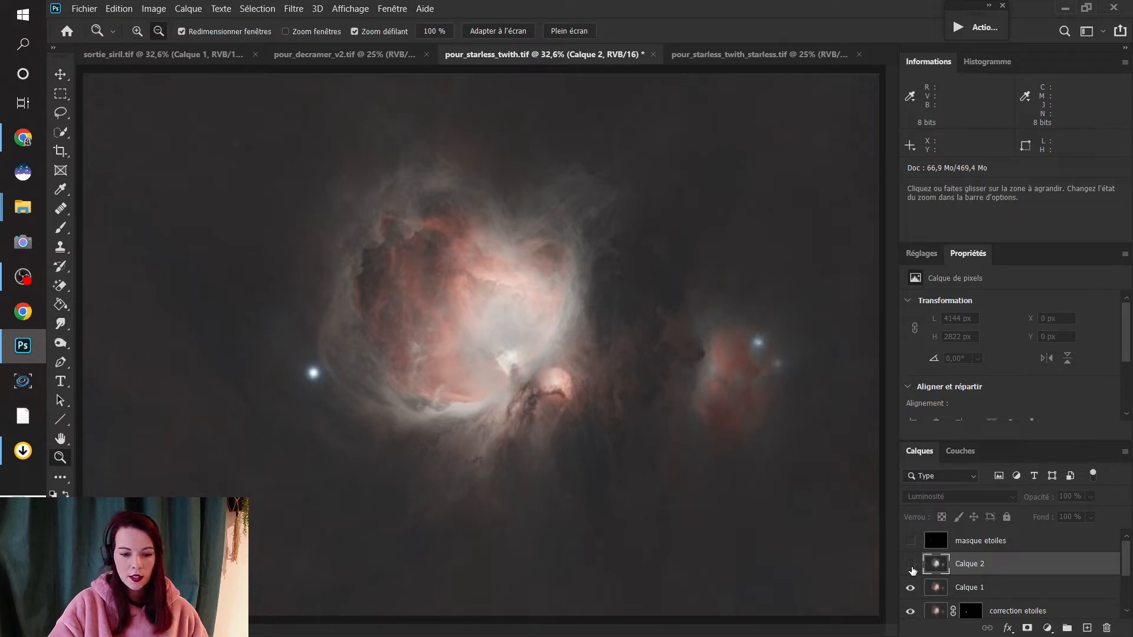
- Examine the red, green and blue channels of "Calque 1" one by one, ending on the red channel
left_click(959, 452)
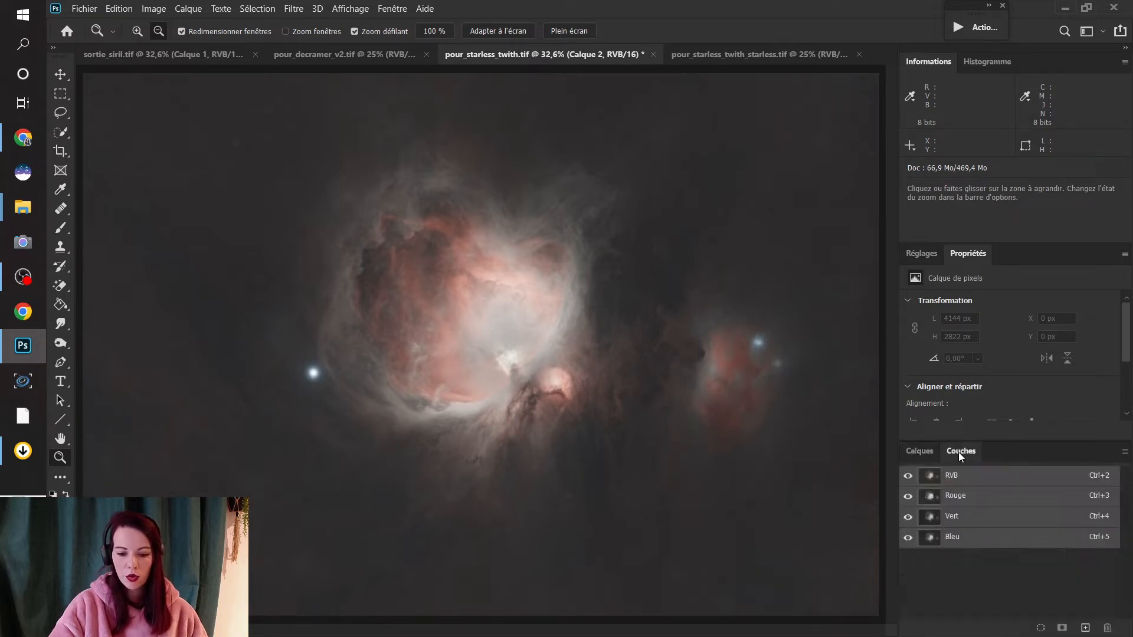
left_click(919, 451)
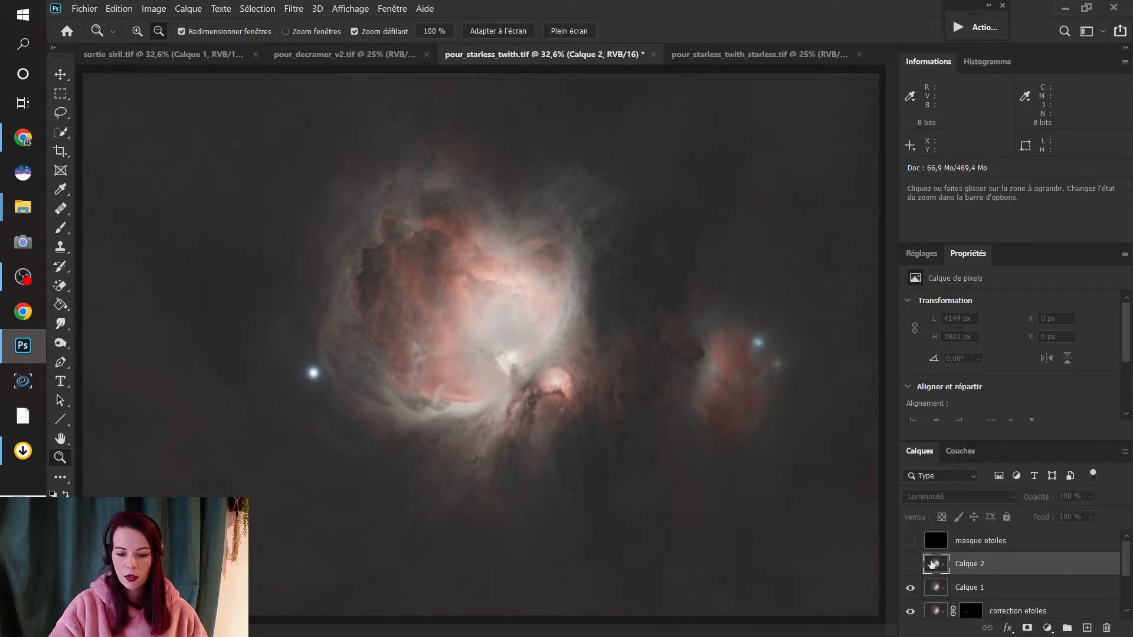
left_click(972, 588)
left_click(962, 450)
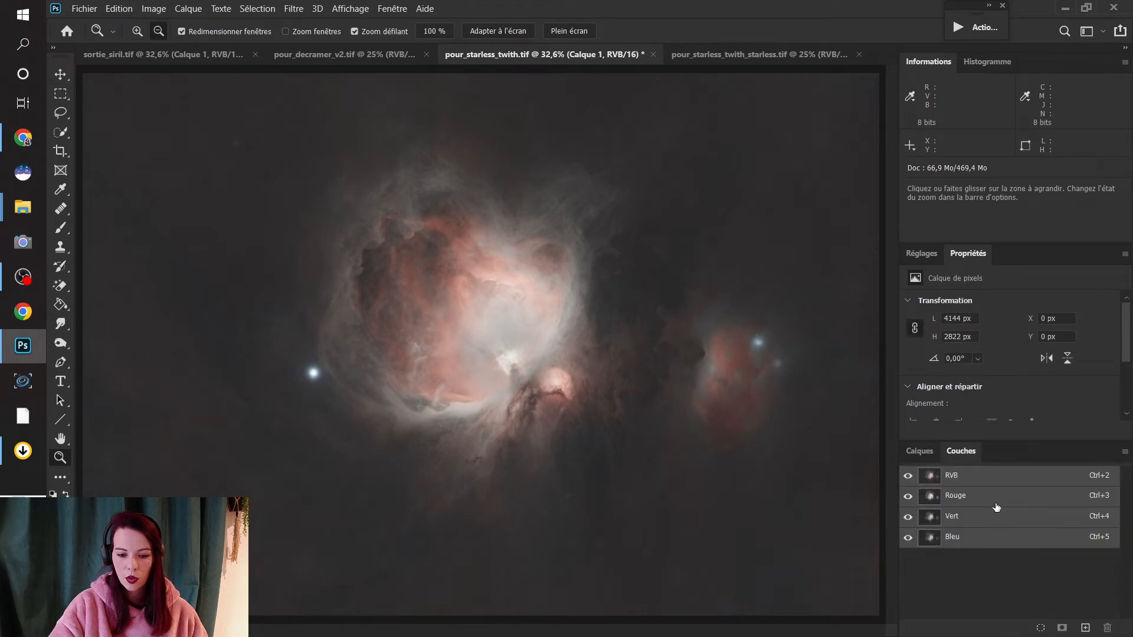
left_click(952, 497)
left_click(963, 519)
left_click(973, 539)
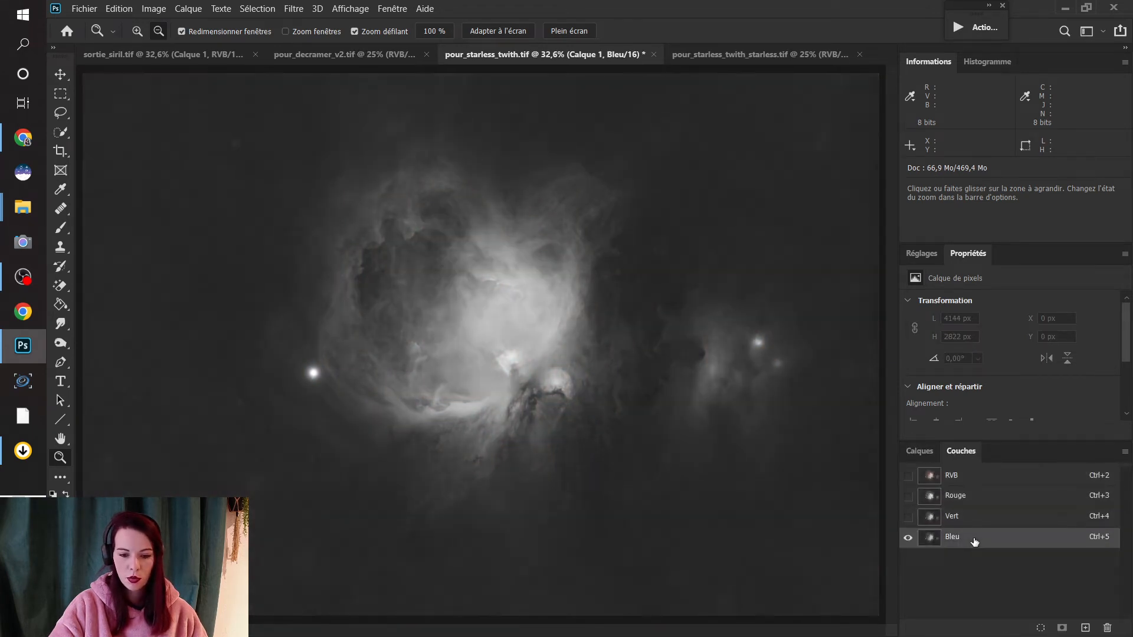
left_click(980, 520)
left_click(980, 501)
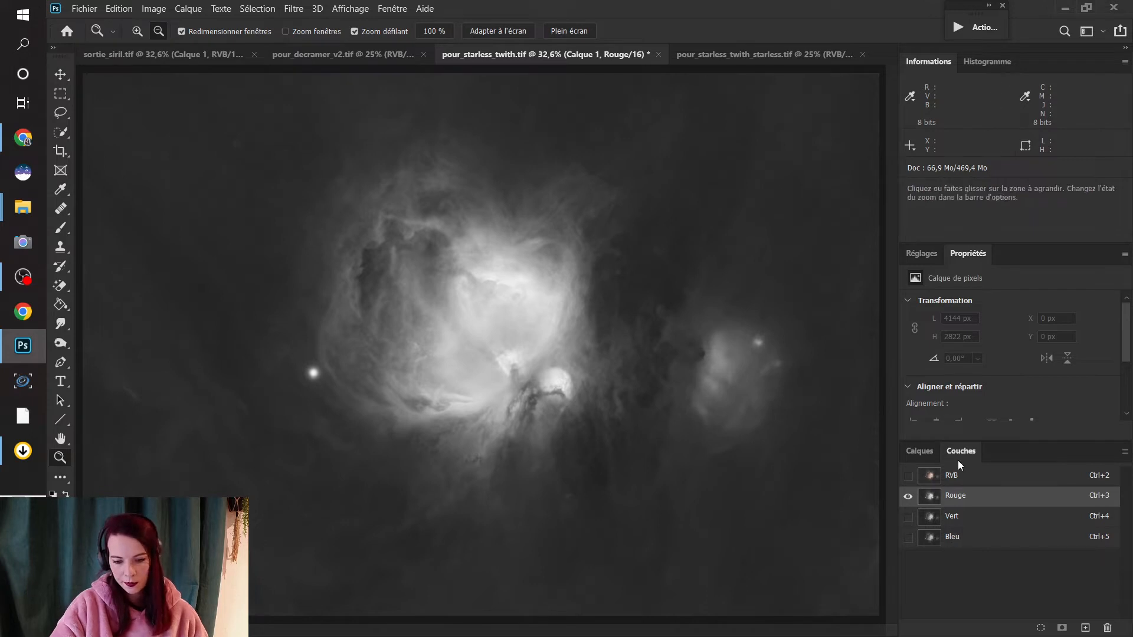
- Return to the full RGB composite, then show and select the red-channel luminosity layer "Calque 2"
key("ctrl+2")
left_click(933, 453)
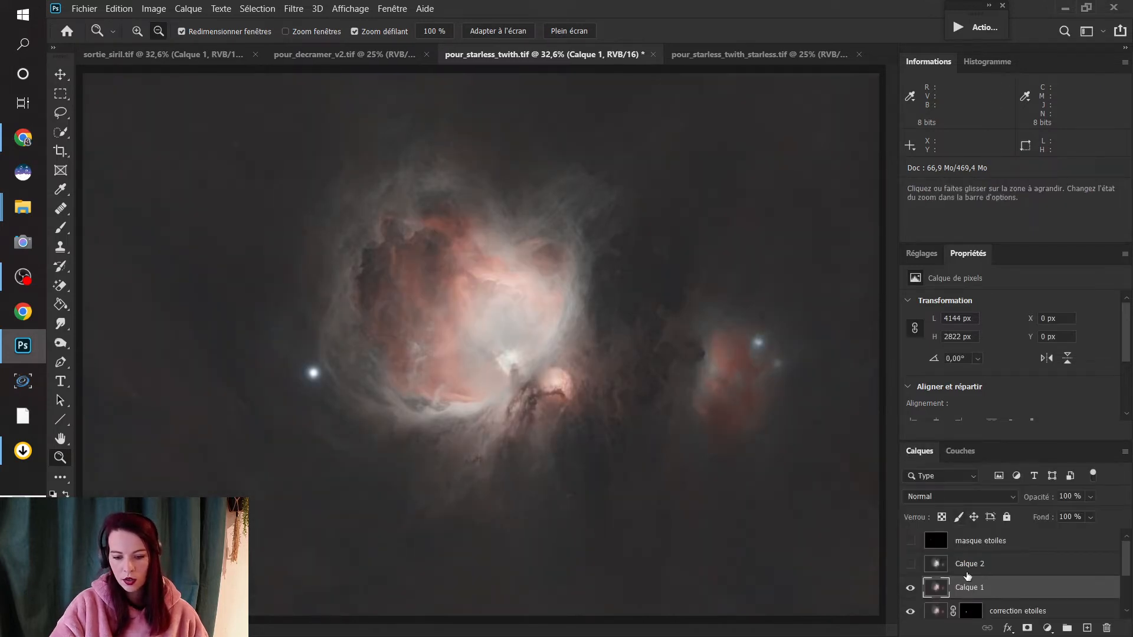
left_click(910, 564)
left_click(971, 564)
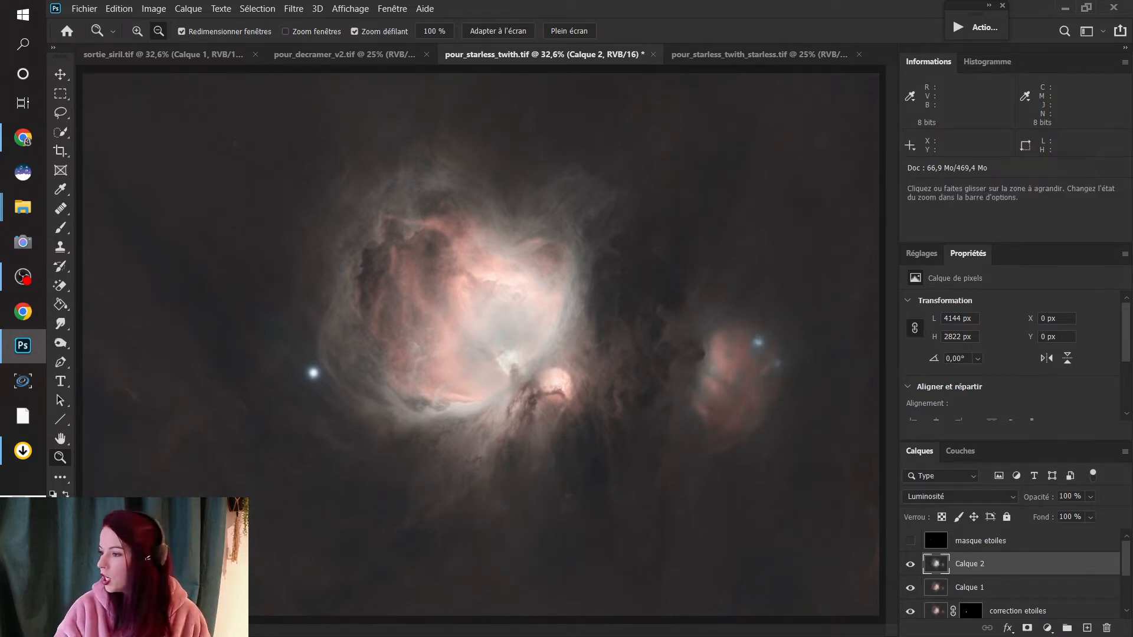
- Compare the whole starless image with and without "Calque 2", ending with the layer visible
left_click(911, 564)
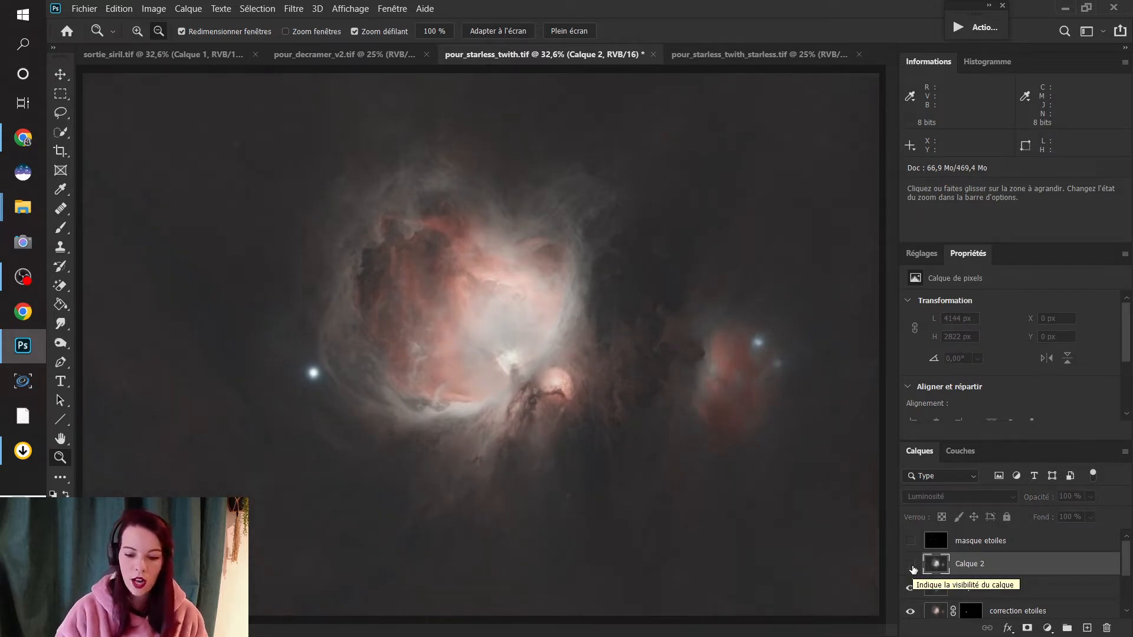
left_click(912, 566)
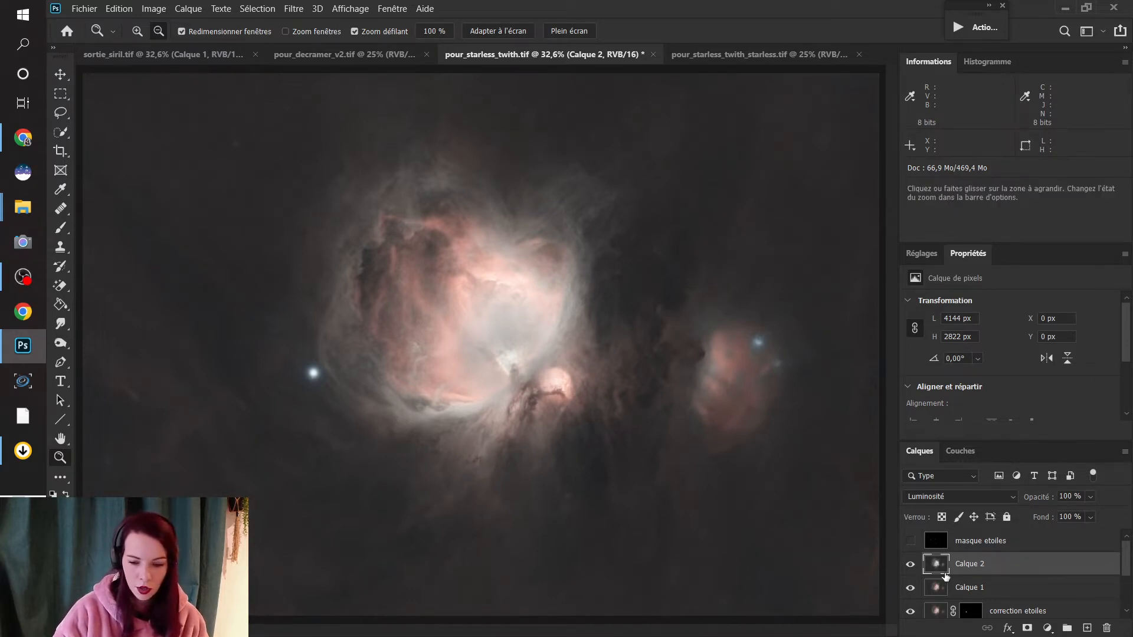
left_click(910, 565)
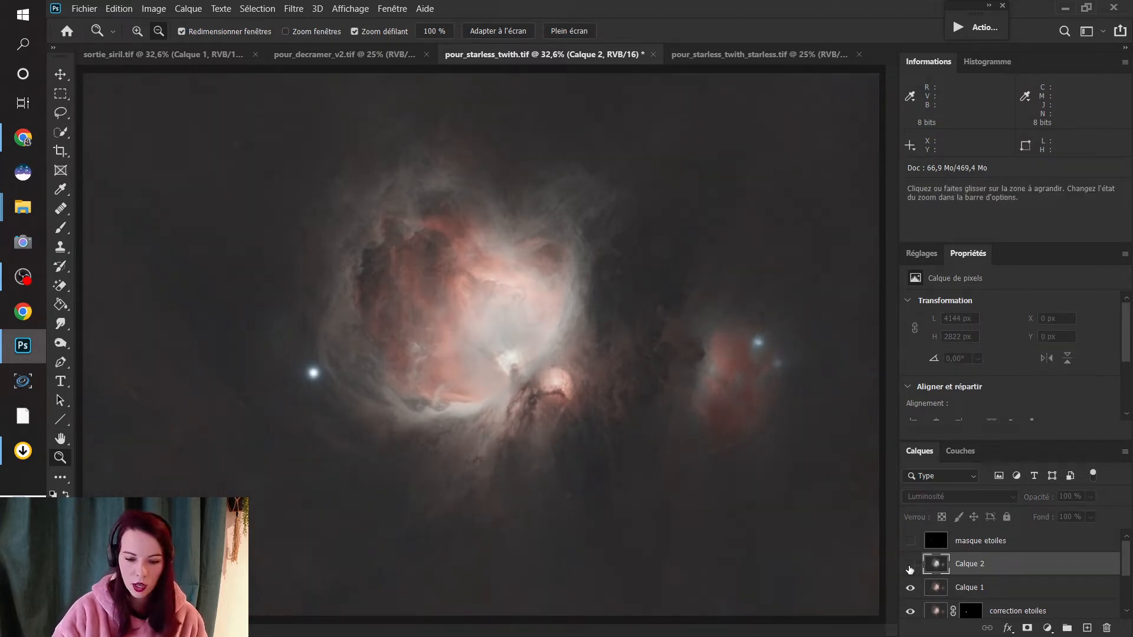
left_click(911, 567)
left_click(912, 568)
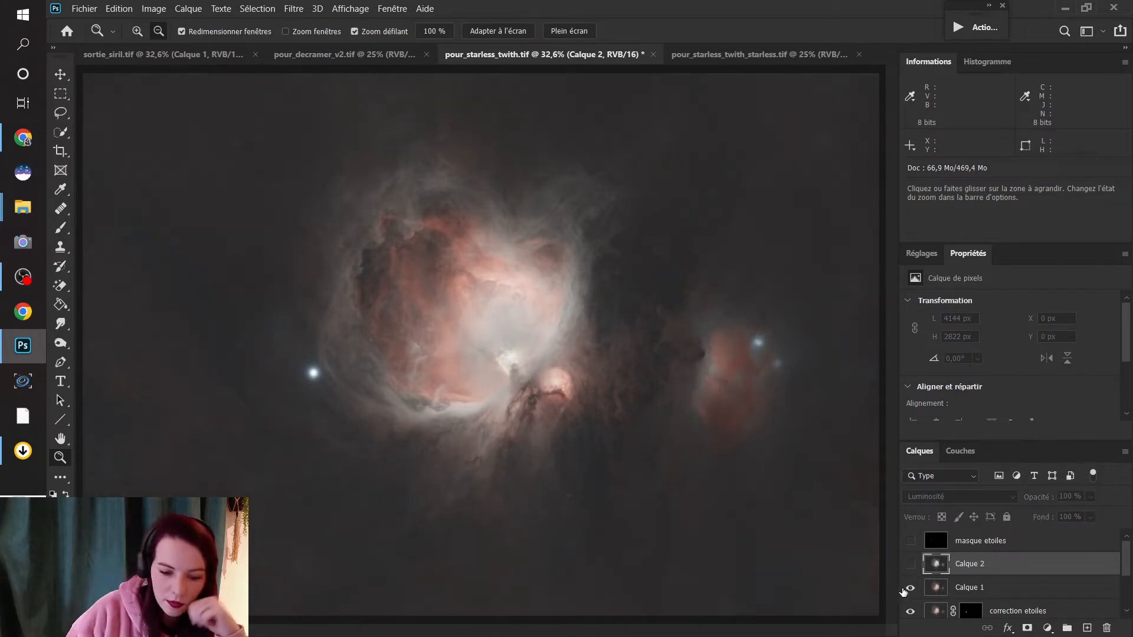
left_click(911, 568)
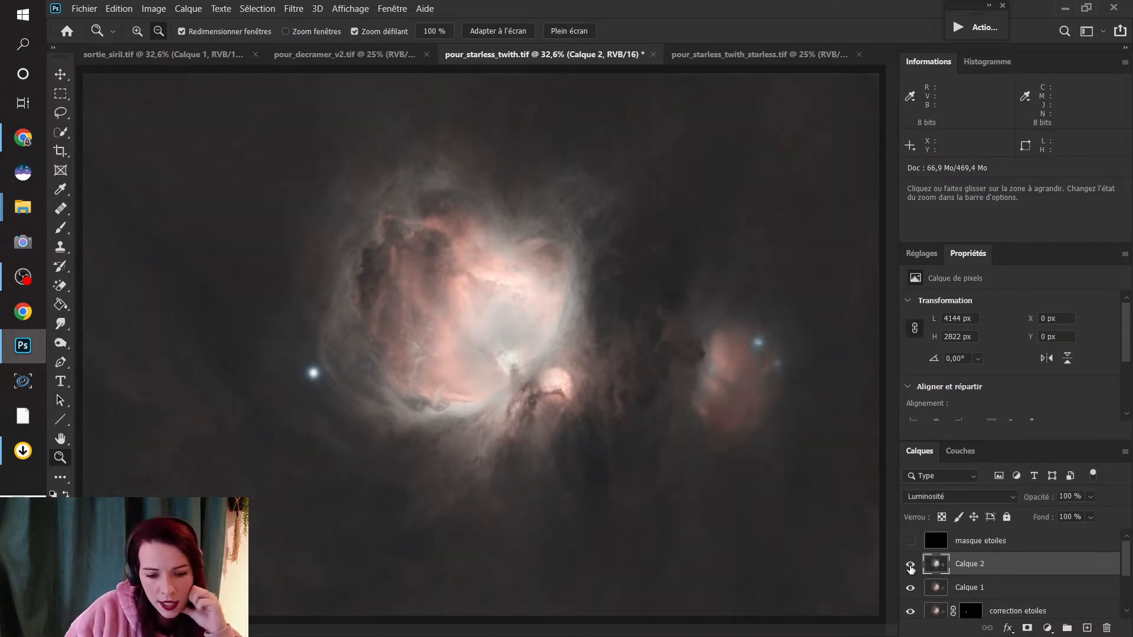
left_click(911, 568)
left_click(911, 568)
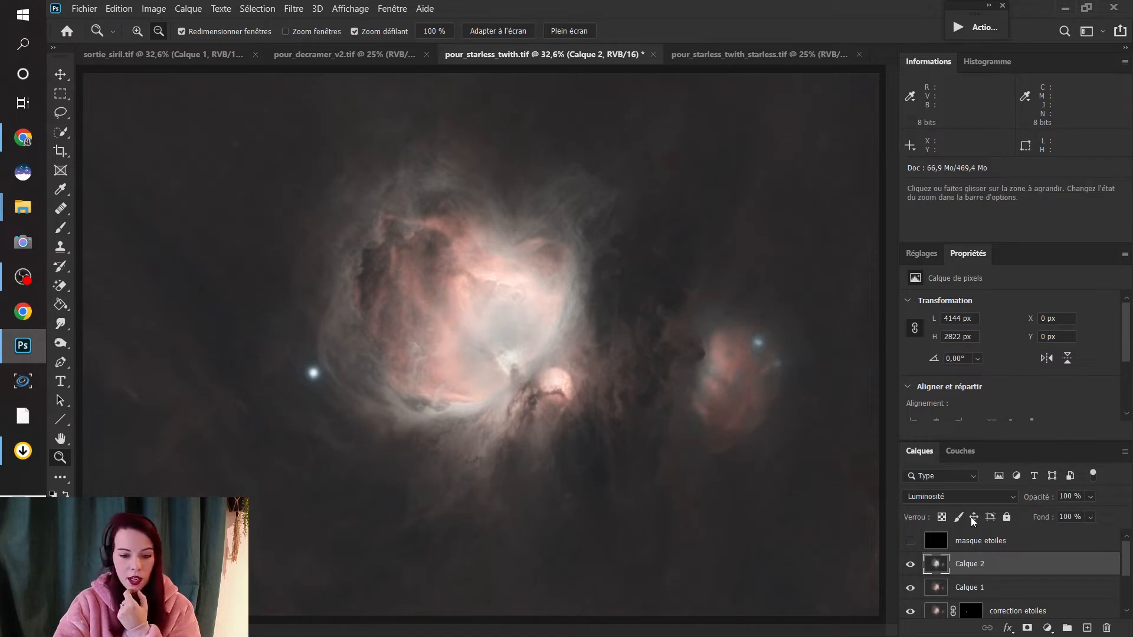
left_click(910, 567)
left_click(910, 571)
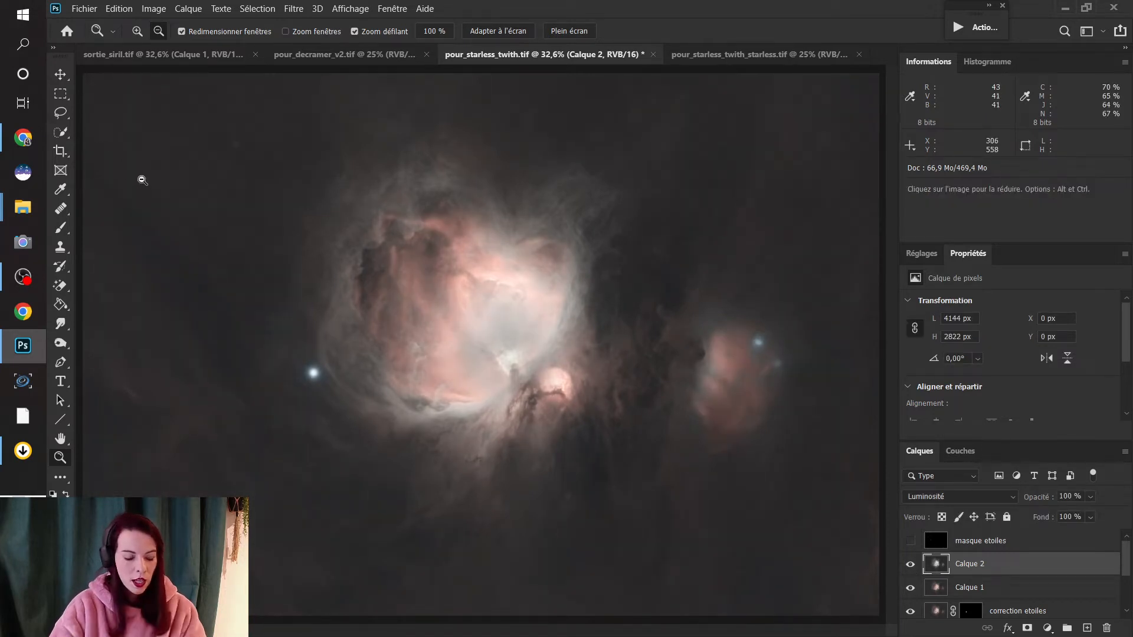
- Examine the dark background beside the nebula at 200% with and without "Calque 2", ending with the whole image fitted to the screen
left_click_drag(145, 201, 180, 171)
left_click(910, 566)
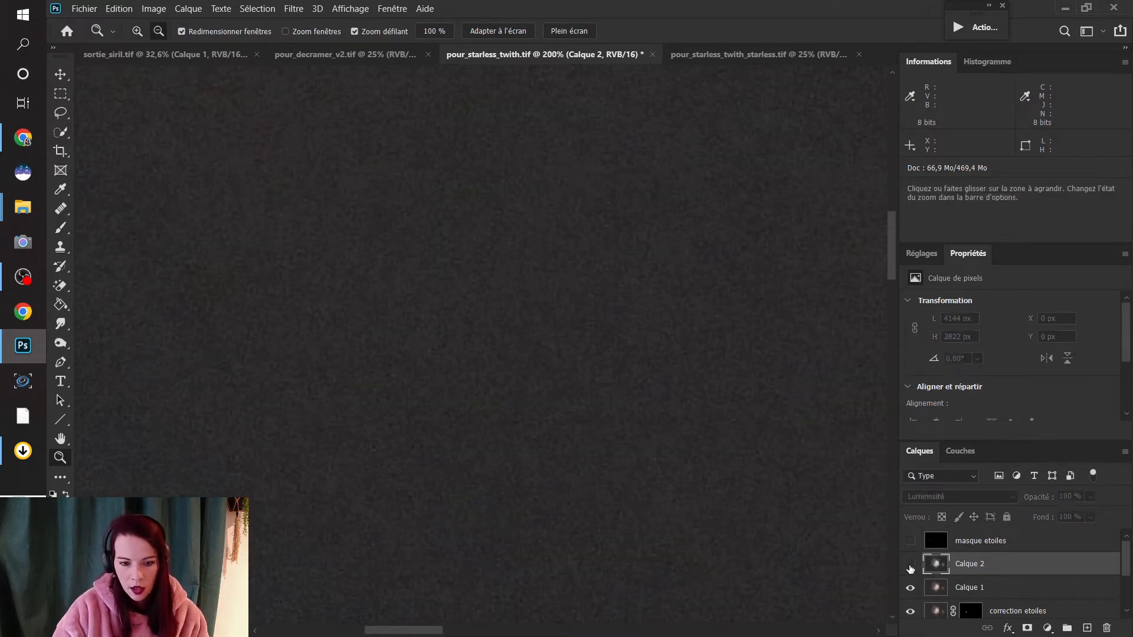
left_click(911, 566)
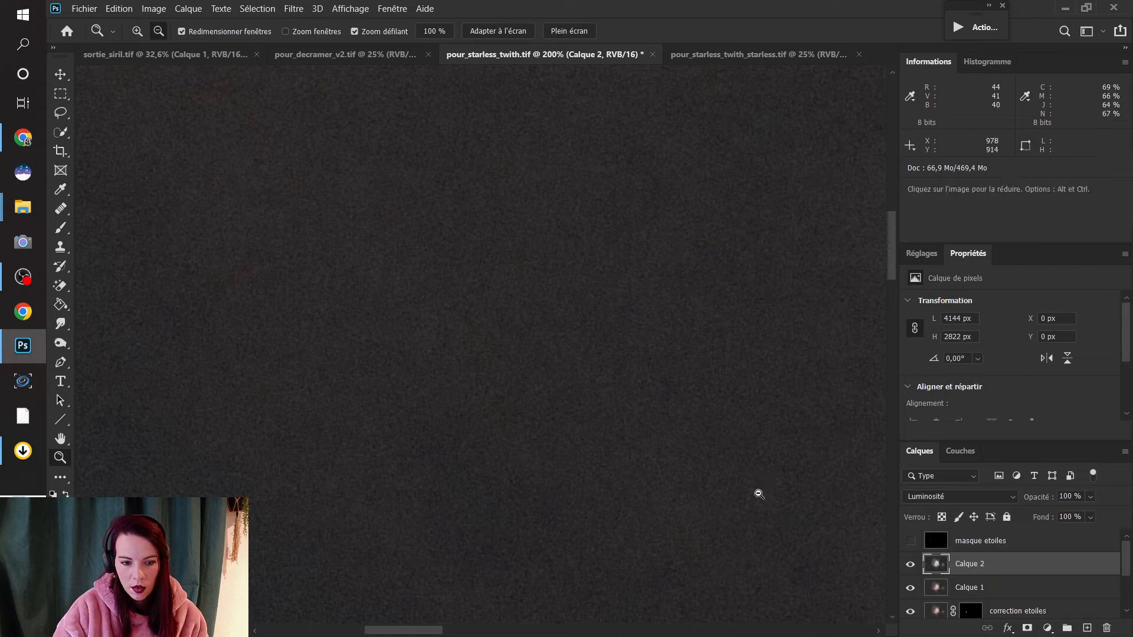
left_click(520, 316, "alt")
left_click(520, 315)
left_click(520, 315)
left_click(520, 315)
left_click(732, 433)
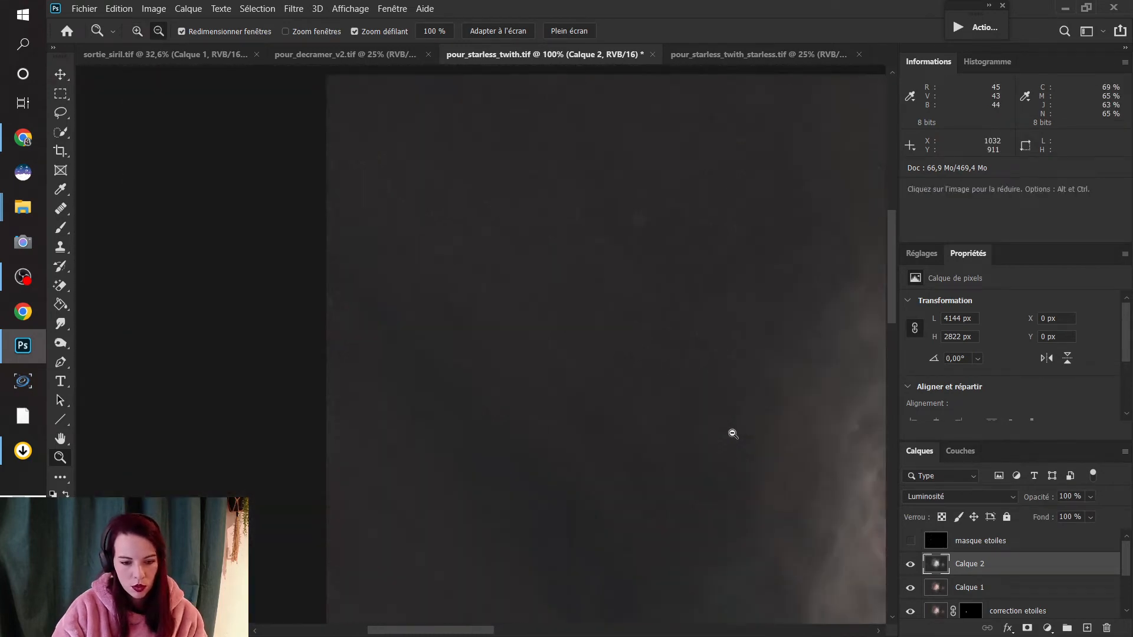
left_click(731, 432)
right_click(732, 428)
left_click(745, 436)
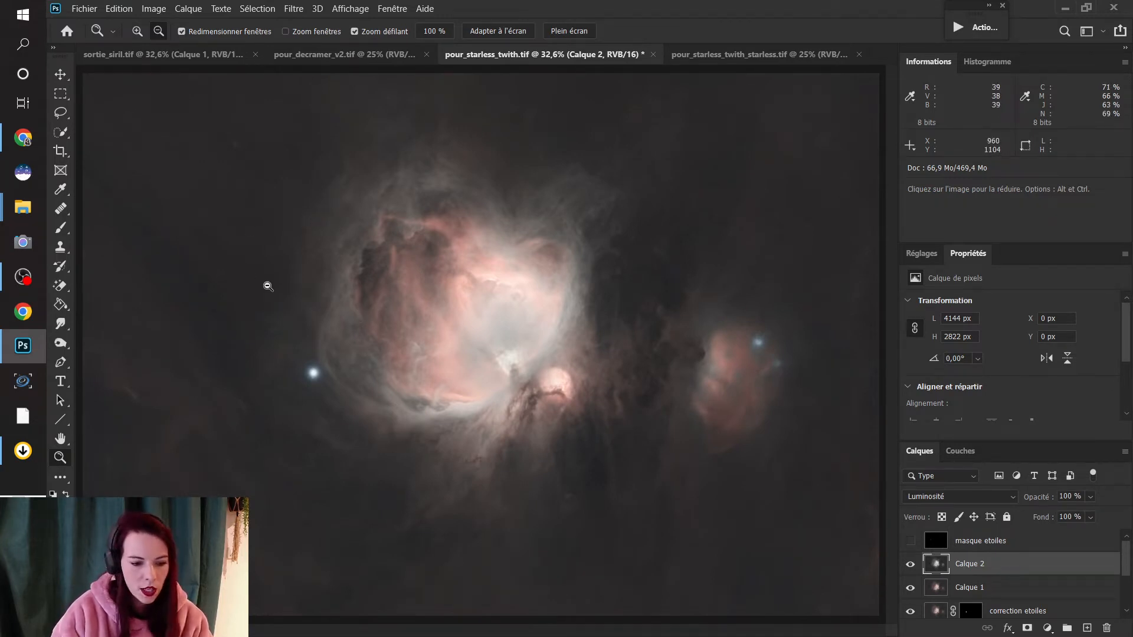
key("alt")
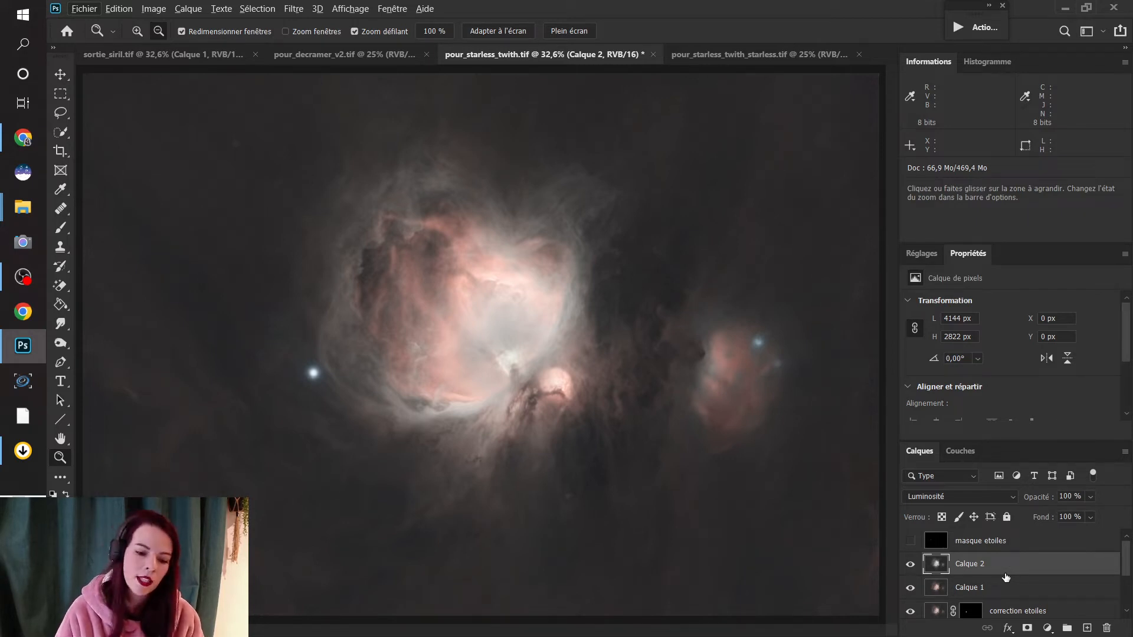
- Add a layer mask to "Calque 2" and paint black over the main nebula's interior with a soft 352 px brush
left_click(1027, 629)
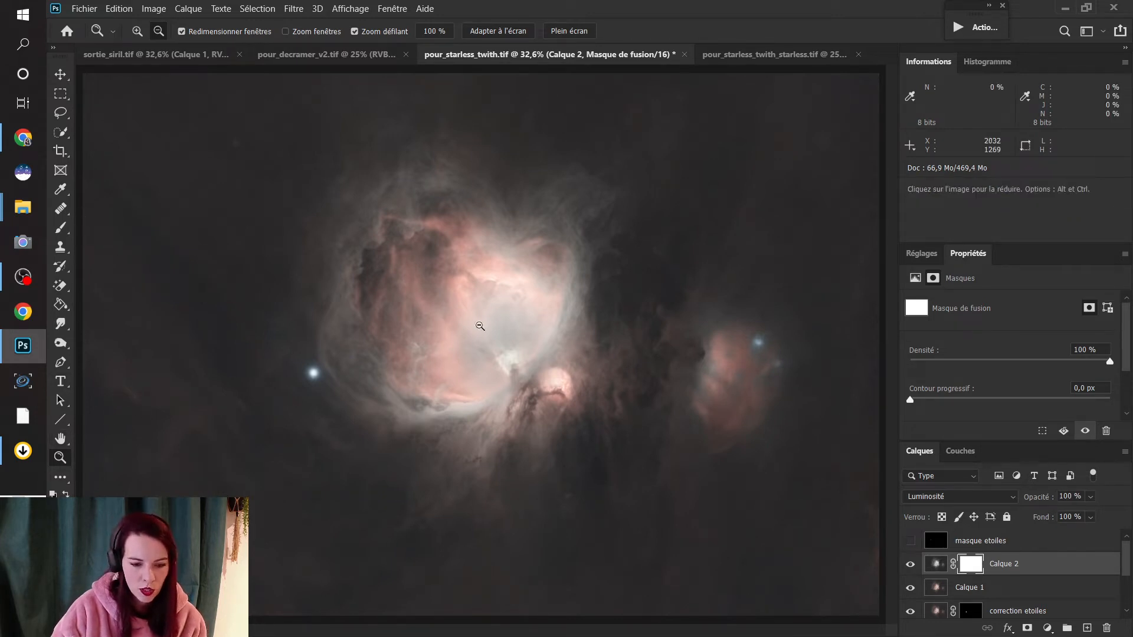
left_click(61, 227)
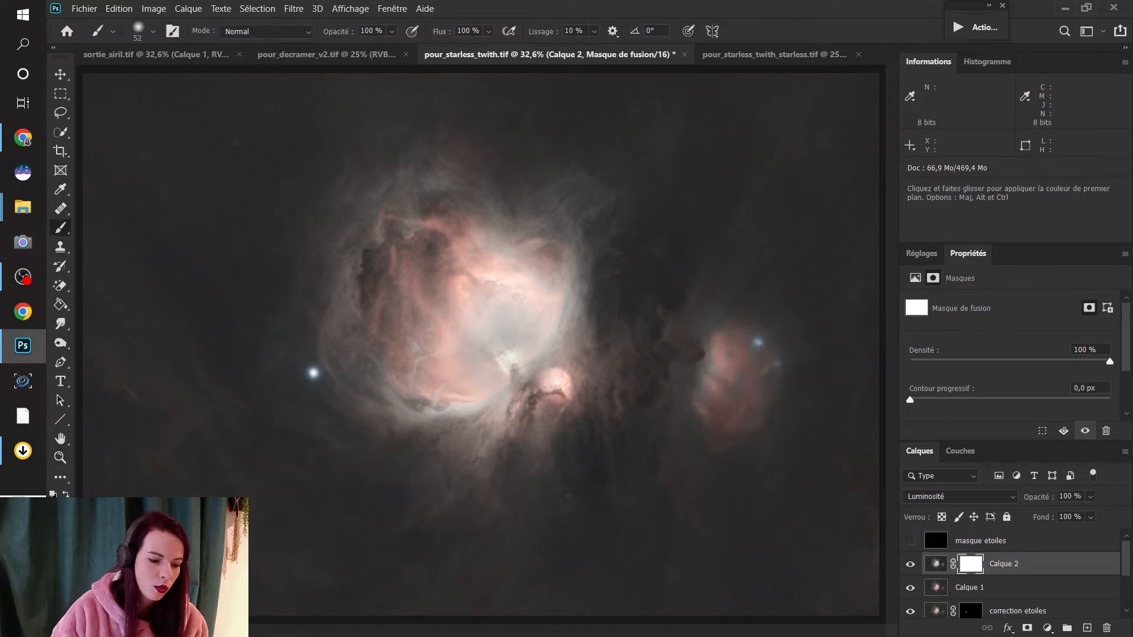
left_click(153, 31)
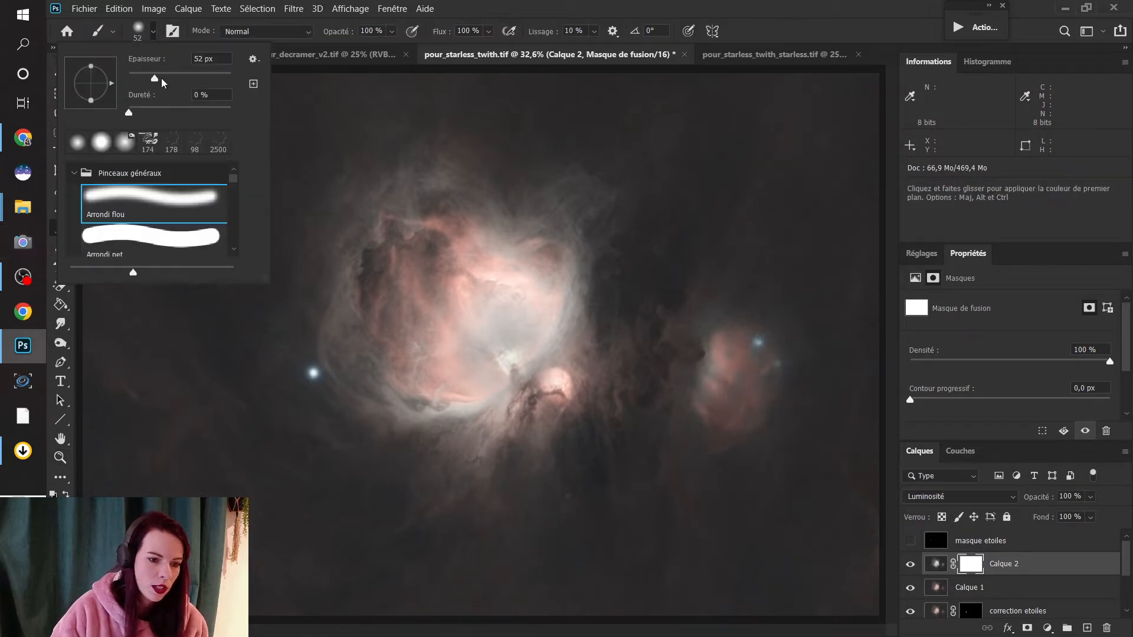
left_click_drag(156, 79, 211, 85)
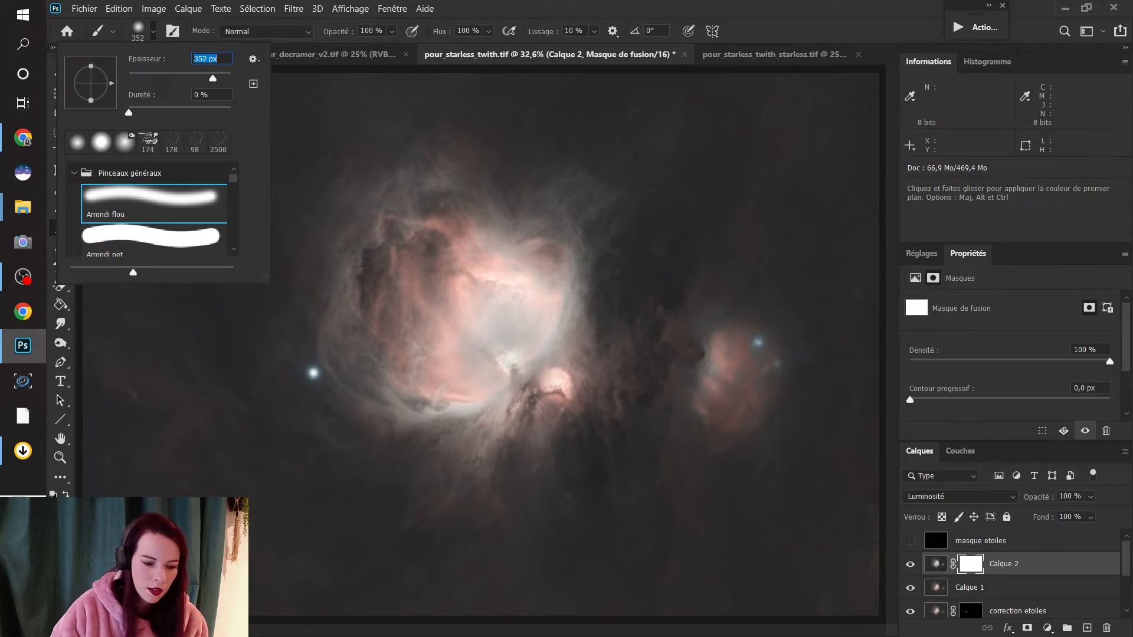
key("Return")
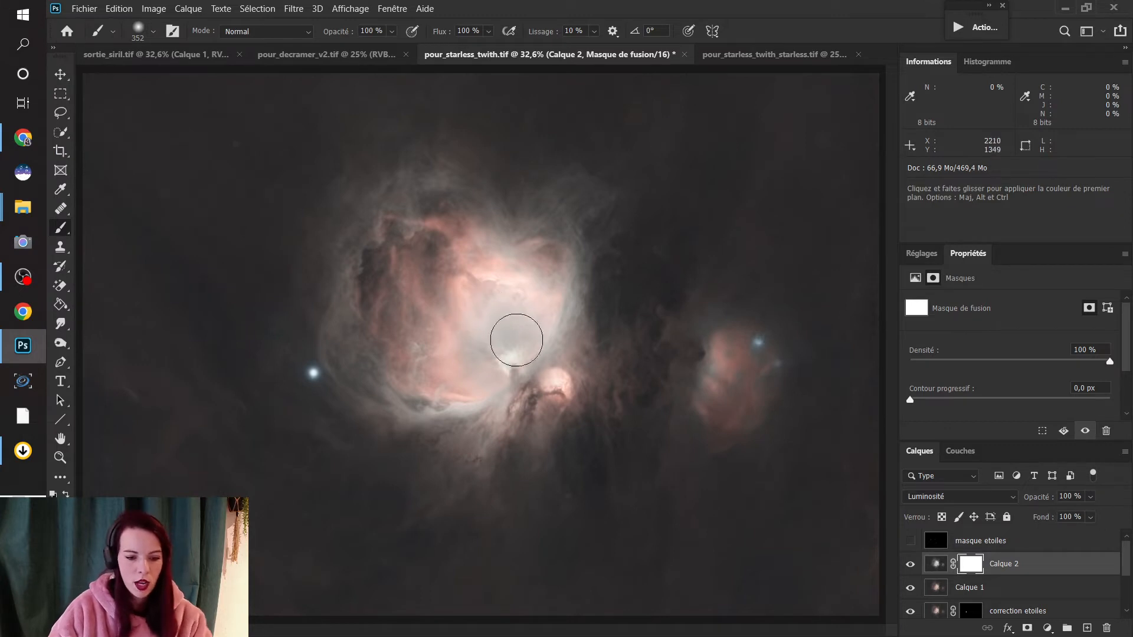
mouse_move(521, 318)
left_mouse_down()
mouse_move(483, 292)
mouse_move(481, 331)
mouse_move(511, 301)
mouse_move(460, 370)
mouse_move(450, 299)
mouse_move(496, 288)
mouse_move(493, 276)
mouse_move(463, 249)
mouse_move(421, 312)
mouse_move(433, 252)
mouse_move(383, 305)
mouse_move(396, 317)
mouse_move(392, 271)
mouse_move(419, 356)
mouse_move(438, 374)
mouse_move(430, 368)
mouse_move(408, 334)
mouse_move(469, 351)
mouse_move(495, 340)
mouse_move(505, 354)
mouse_move(541, 302)
mouse_move(538, 258)
mouse_move(517, 280)
mouse_move(447, 228)
mouse_move(377, 281)
mouse_move(366, 305)
left_mouse_up()
mouse_move(401, 380)
left_mouse_down()
mouse_move(469, 374)
mouse_move(521, 319)
mouse_move(535, 264)
mouse_move(533, 291)
mouse_move(452, 273)
mouse_move(434, 227)
mouse_move(416, 280)
mouse_move(508, 332)
mouse_move(517, 306)
left_mouse_up()
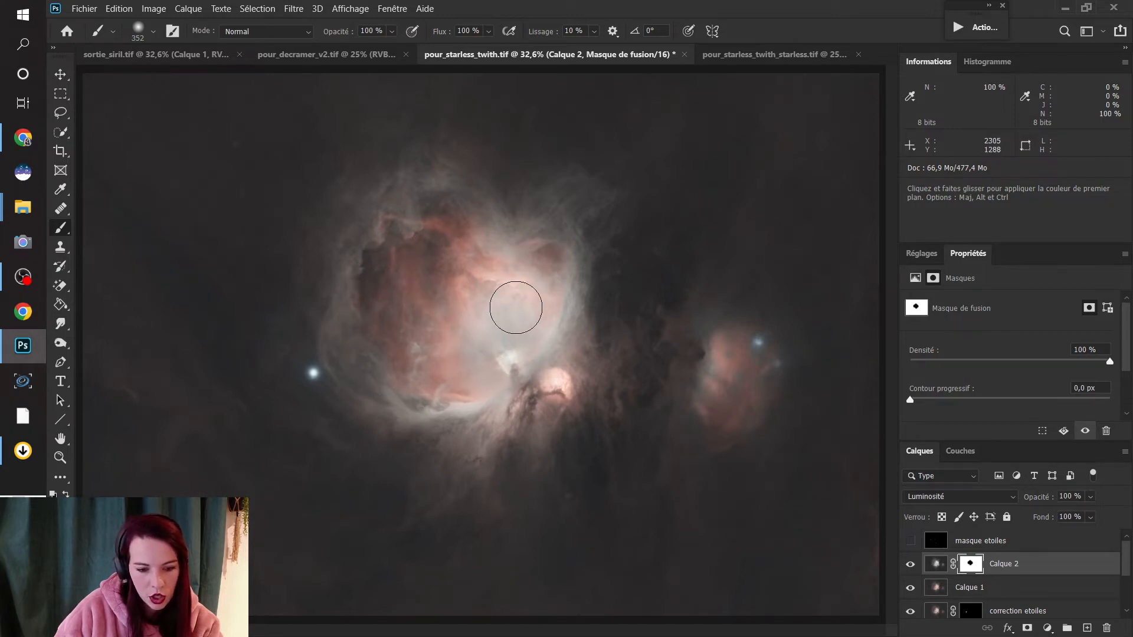
- Partially mask the small nebula in "Calque 2" using 50% brush opacity instead of full opacity, and restore the brush opacity to 100%
mouse_move(734, 401)
left_mouse_down()
mouse_move(726, 374)
mouse_move(716, 401)
mouse_move(733, 509)
left_mouse_up()
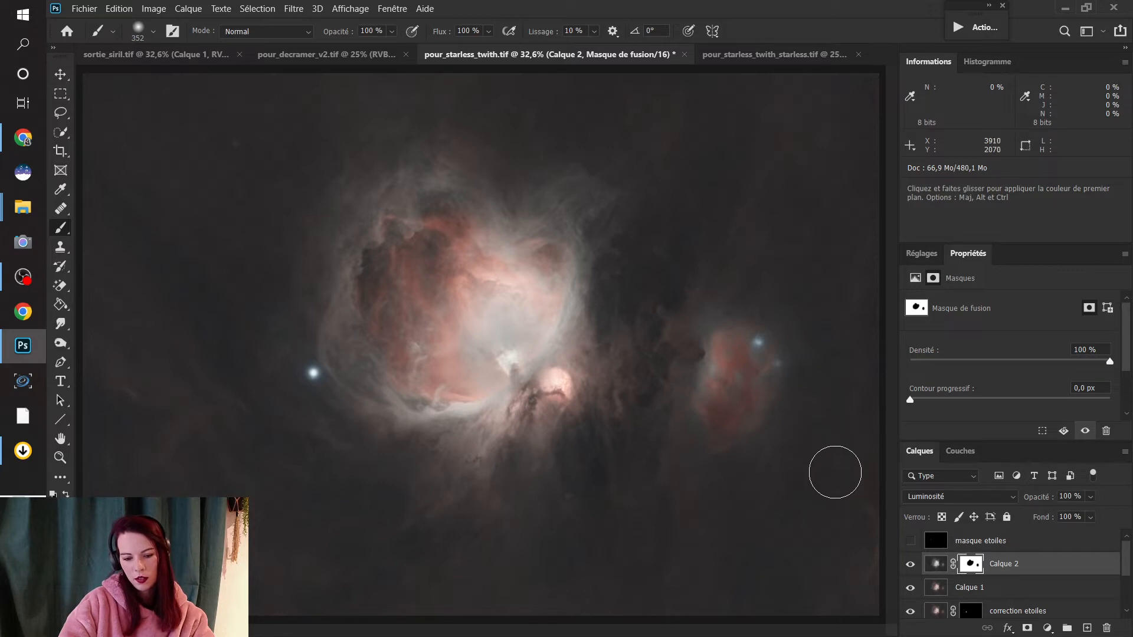
key("ctrl+z")
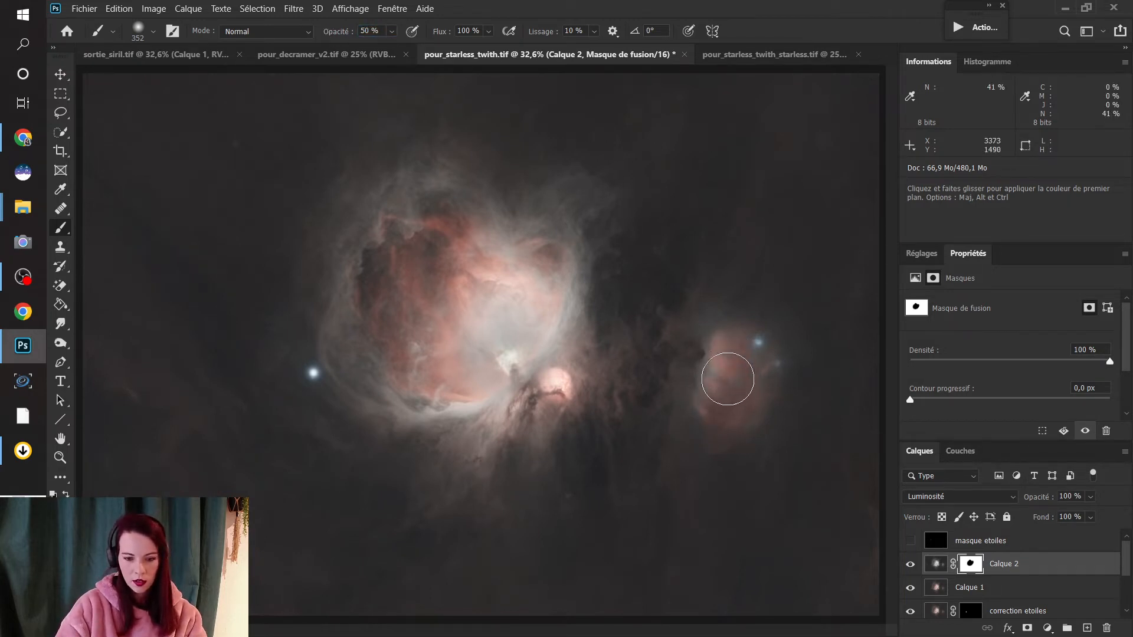
mouse_move(727, 379)
left_mouse_down()
mouse_move(726, 414)
mouse_move(732, 362)
mouse_move(712, 397)
mouse_move(737, 389)
mouse_move(715, 382)
left_mouse_up()
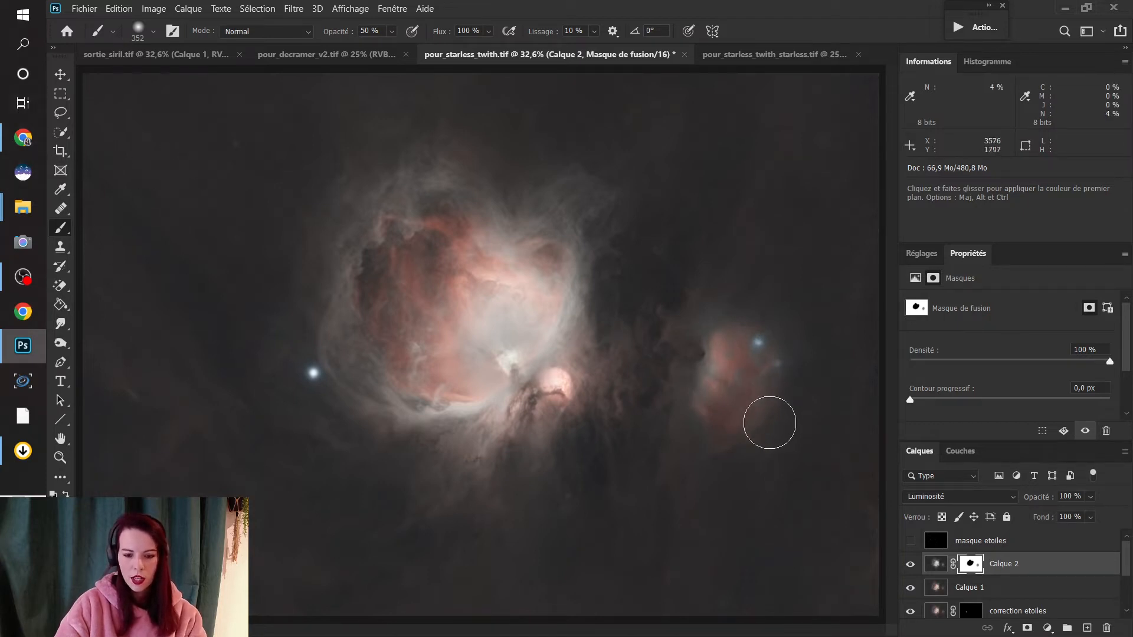
left_click(910, 565)
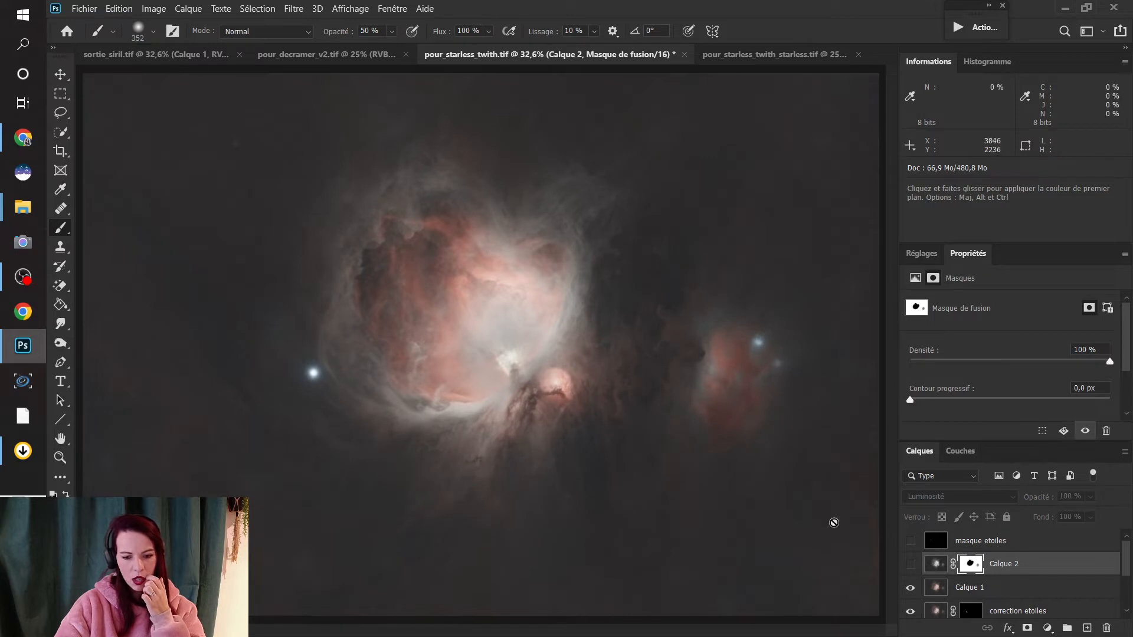
left_click(911, 565)
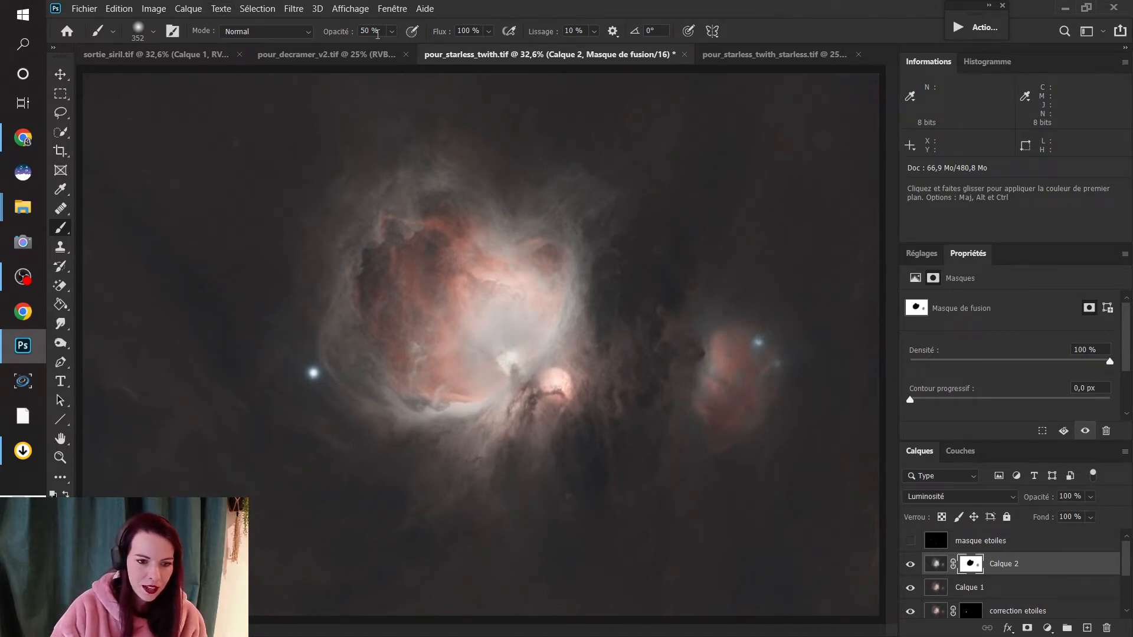
key("0")
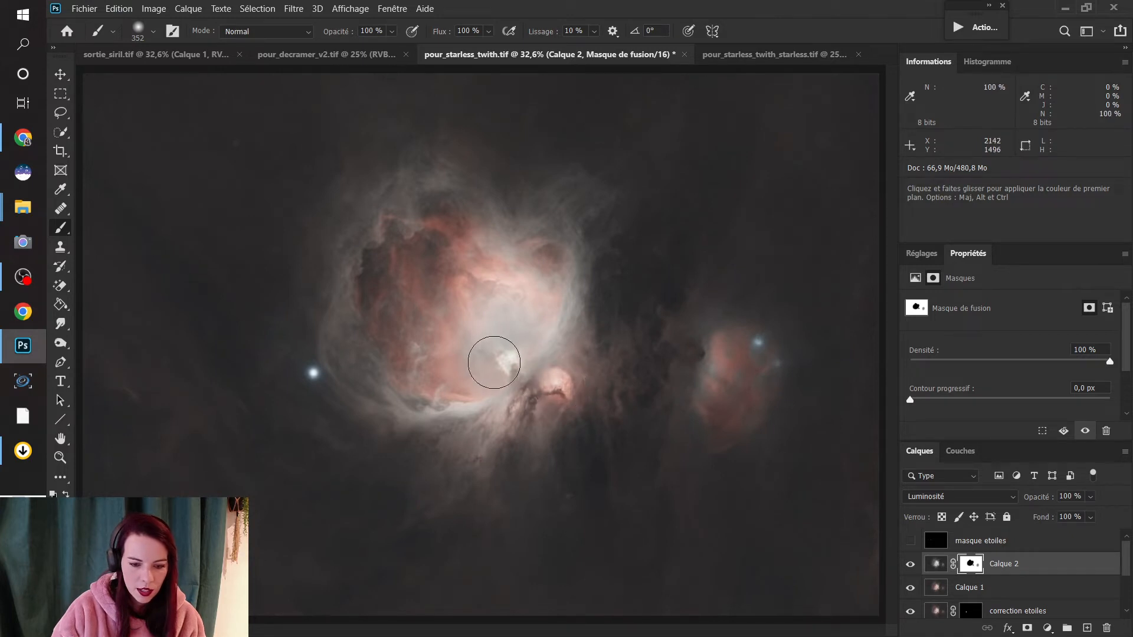
- Compare the image repeatedly with and without the masked "Calque 2", ending with the layer visible
left_click(910, 565)
left_click(910, 566)
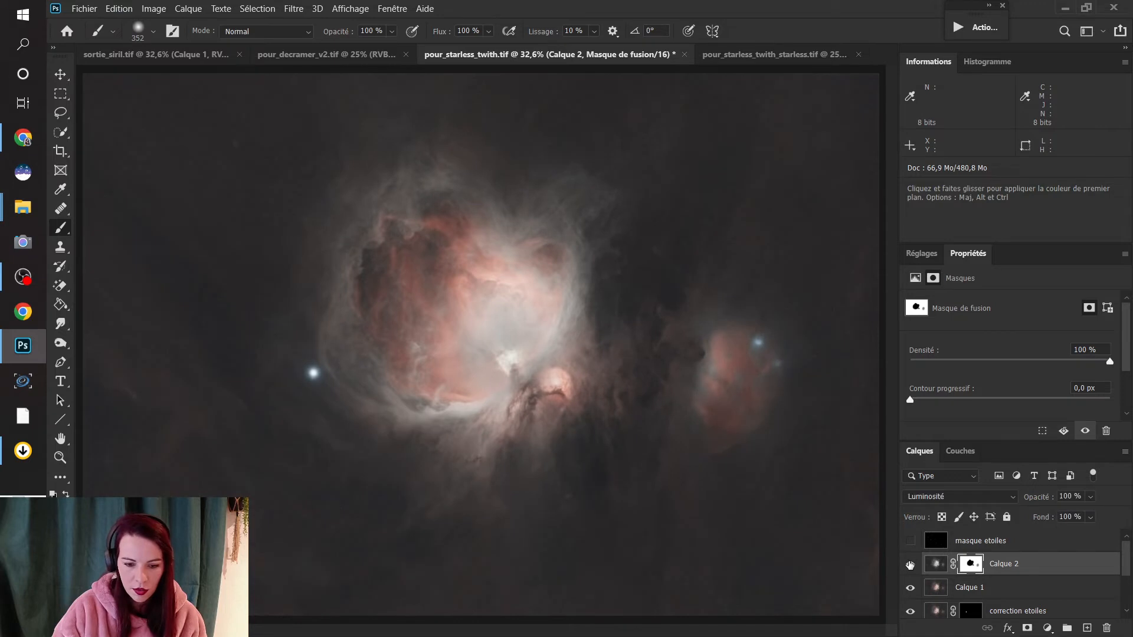
left_click(910, 565)
left_click(909, 566)
left_click(910, 565)
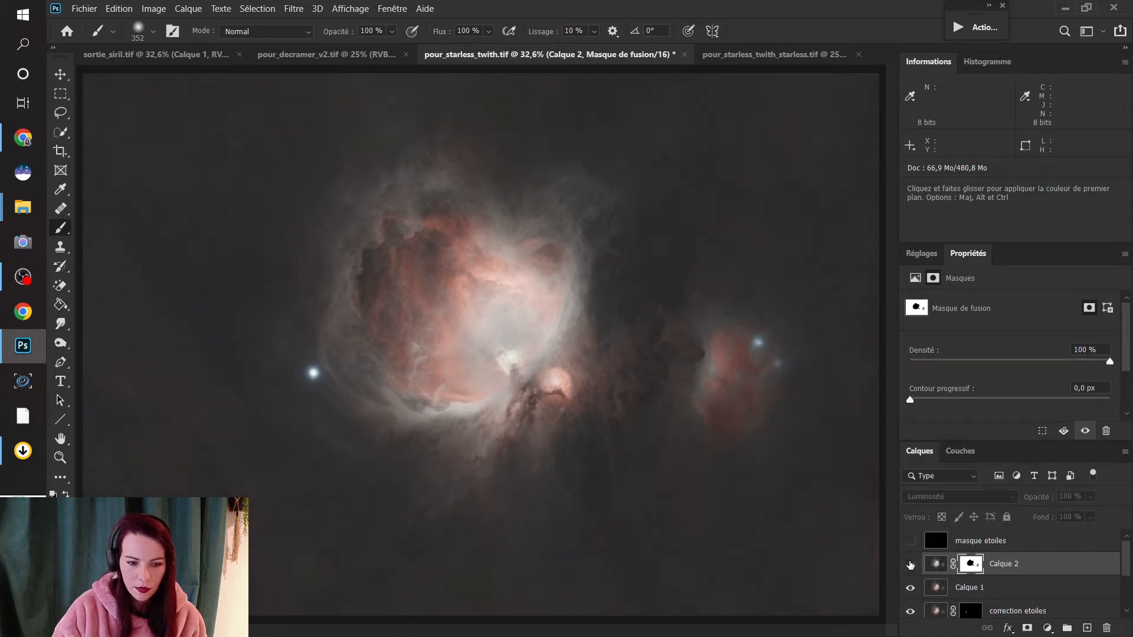
left_click(910, 565)
left_click(910, 566)
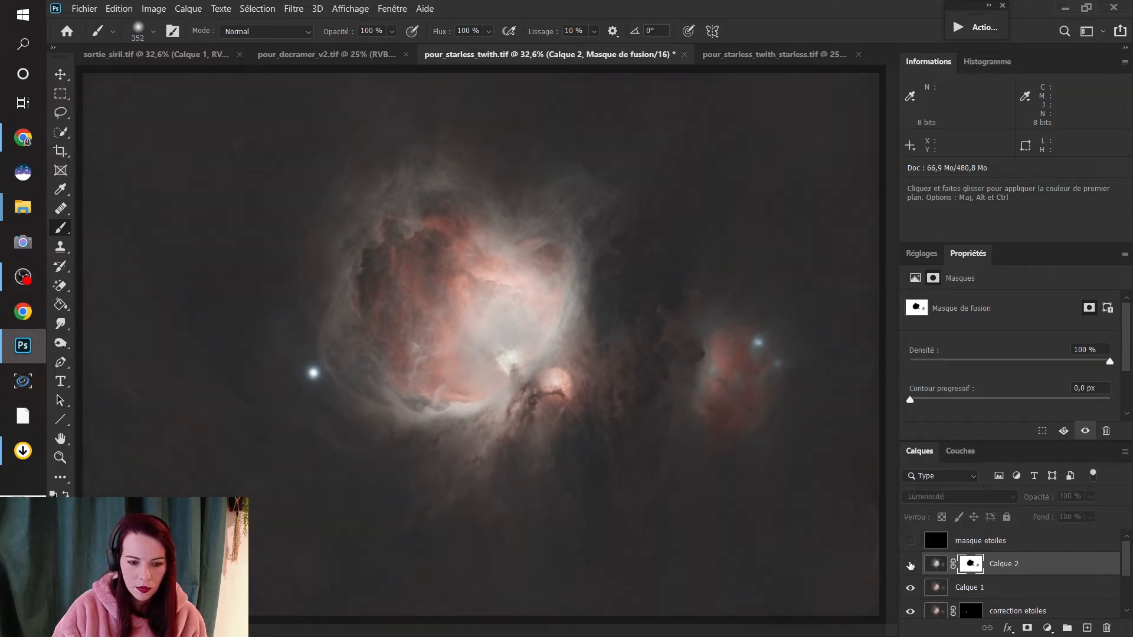
left_click(910, 565)
left_click(910, 565)
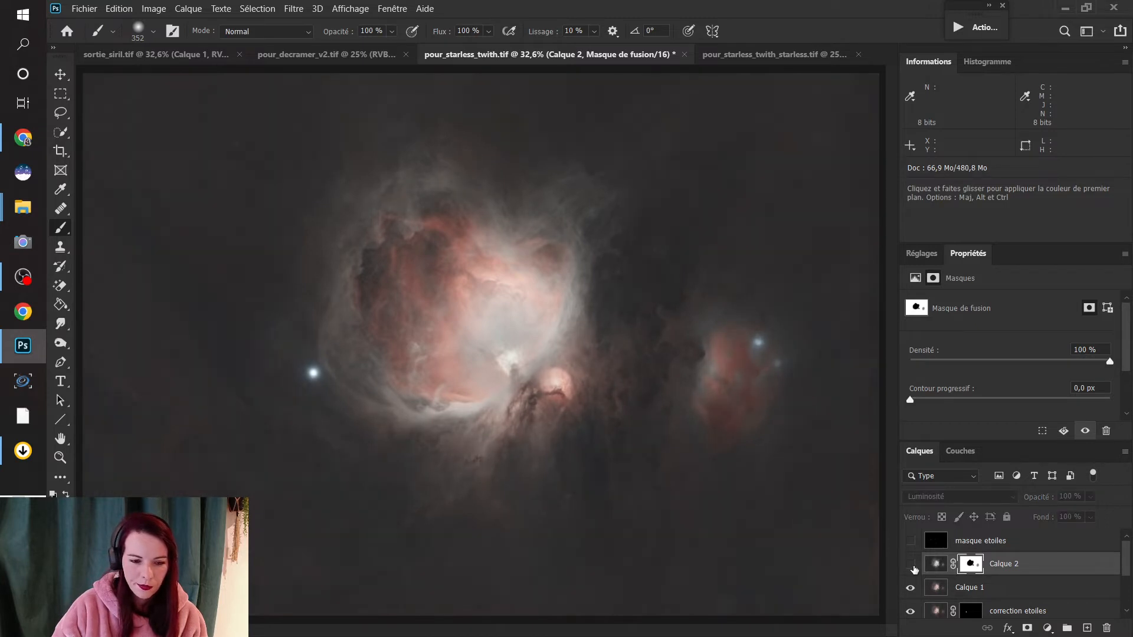
left_click(910, 565)
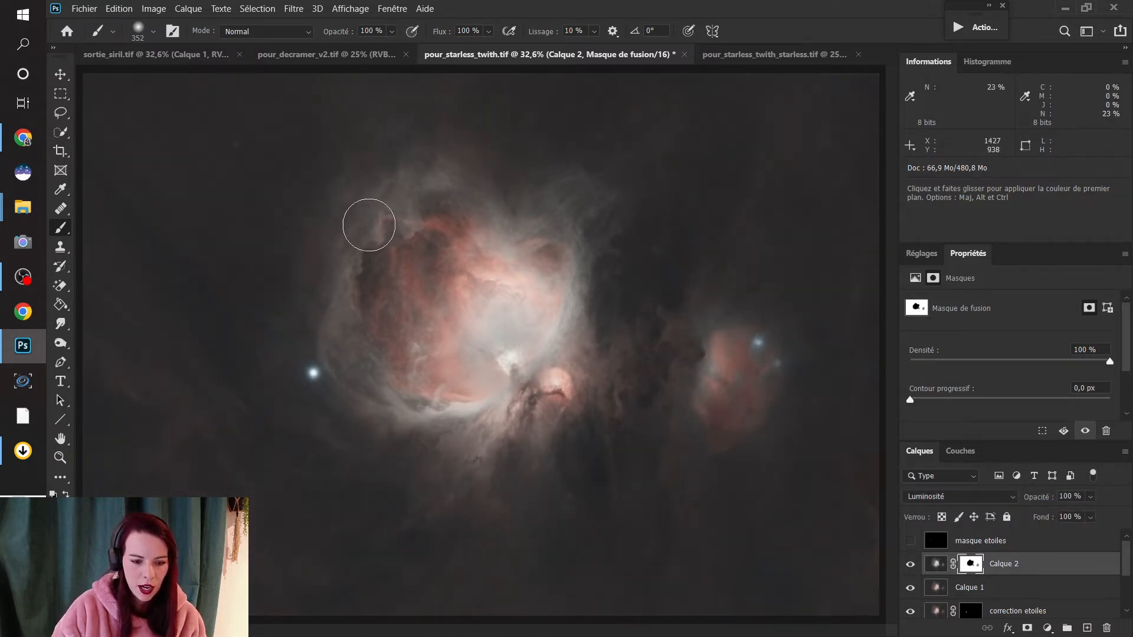
left_click(910, 565)
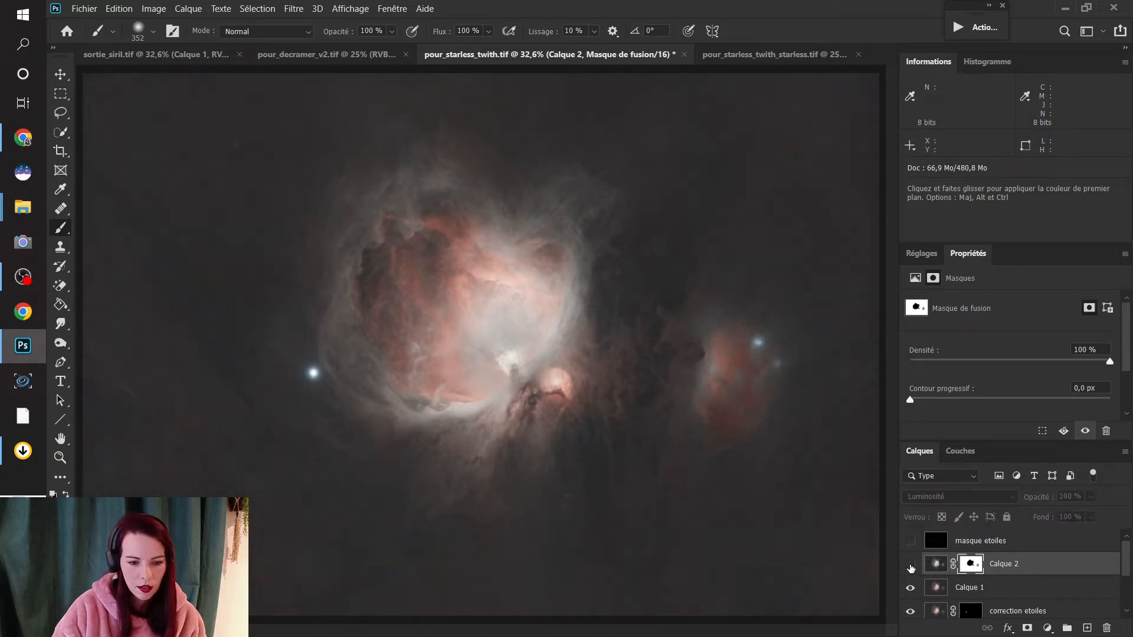
left_click(910, 566)
left_click(910, 565)
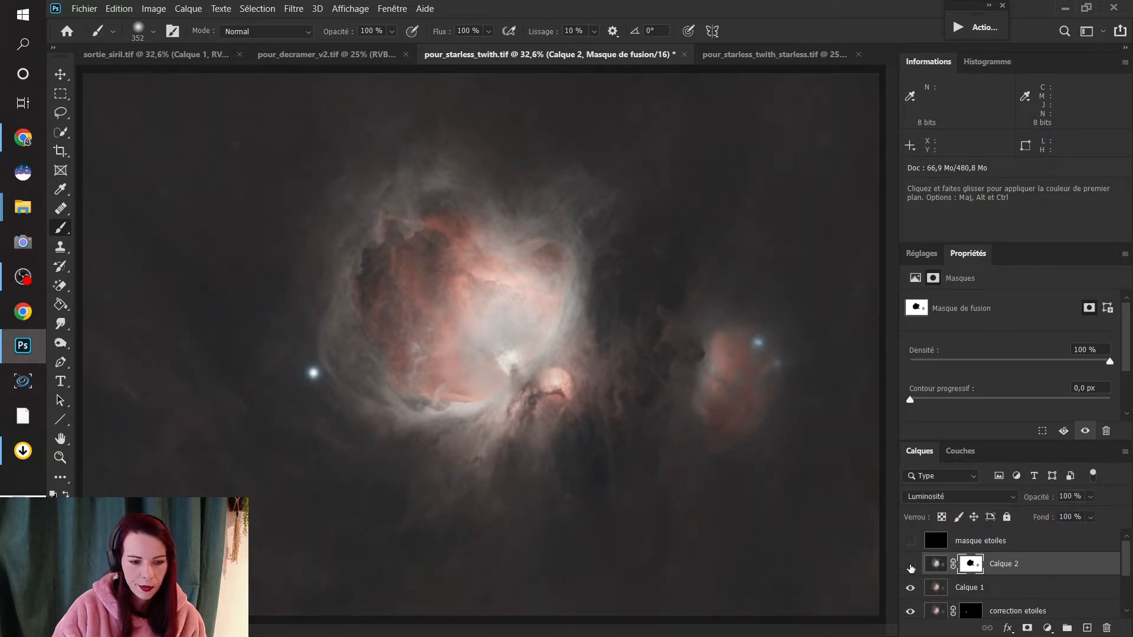
left_click(910, 565)
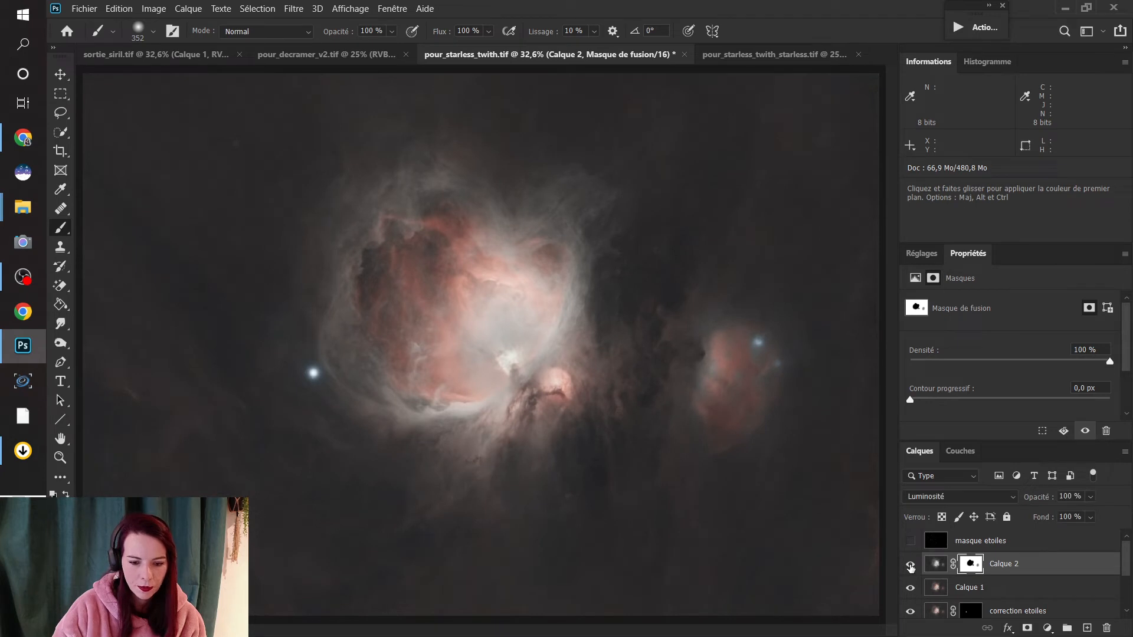
- Compare the nebula image with and without the Calque 2 luminosity layer by toggling the layer's visibility
left_click(910, 565)
left_click(910, 565)
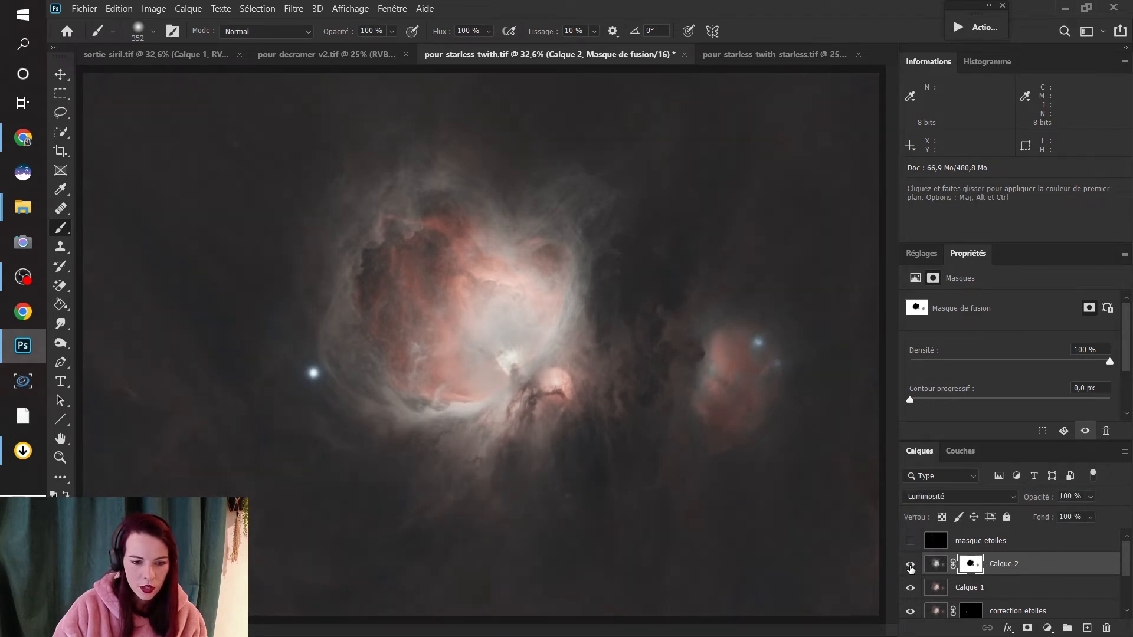
left_click(910, 565)
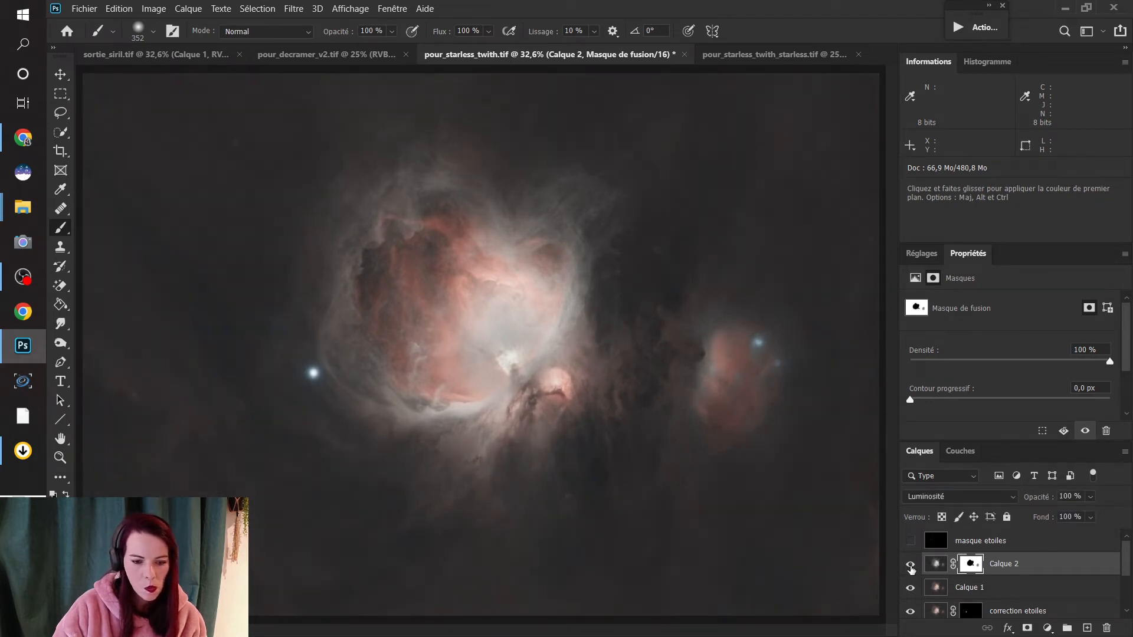
left_click(910, 565)
left_click(910, 565)
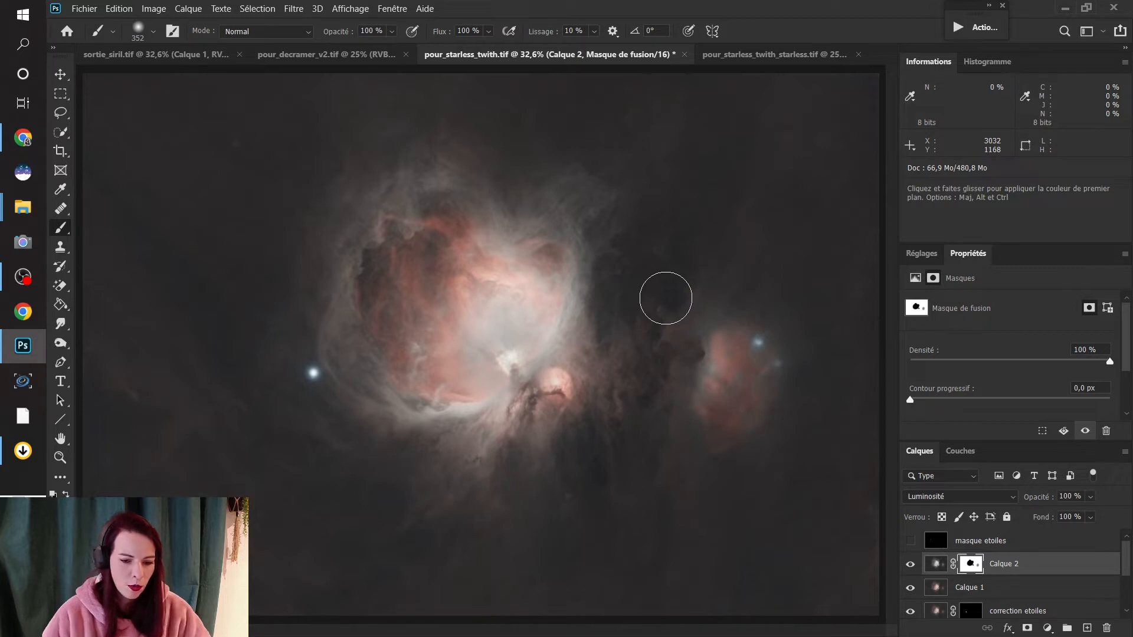
left_click(910, 565)
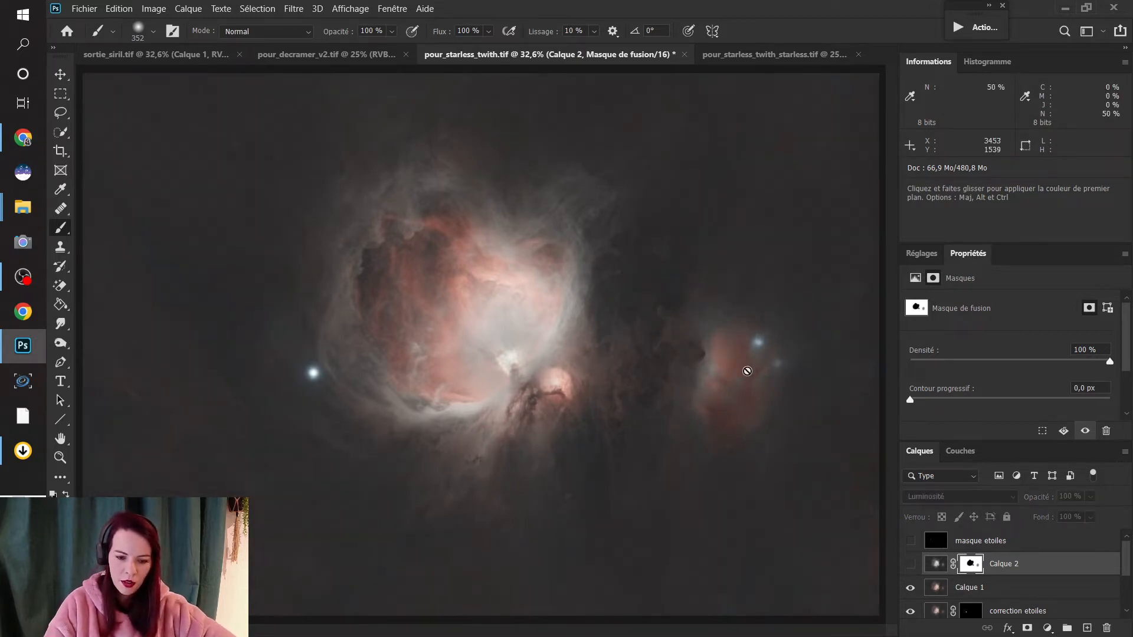
left_click(910, 565)
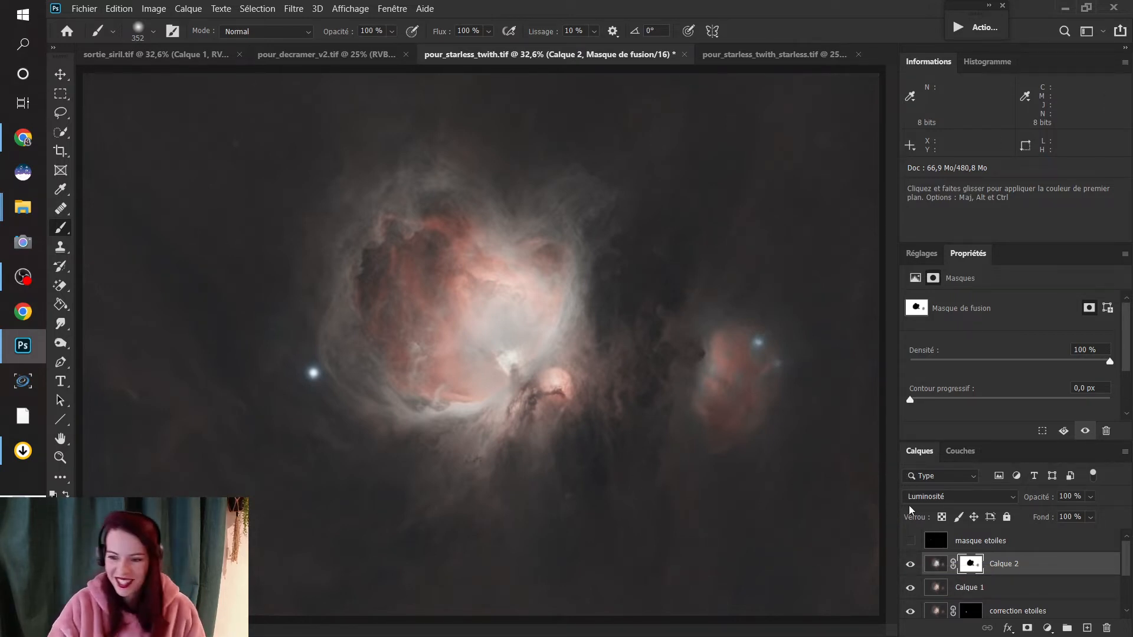
left_click(910, 565)
left_click(910, 565)
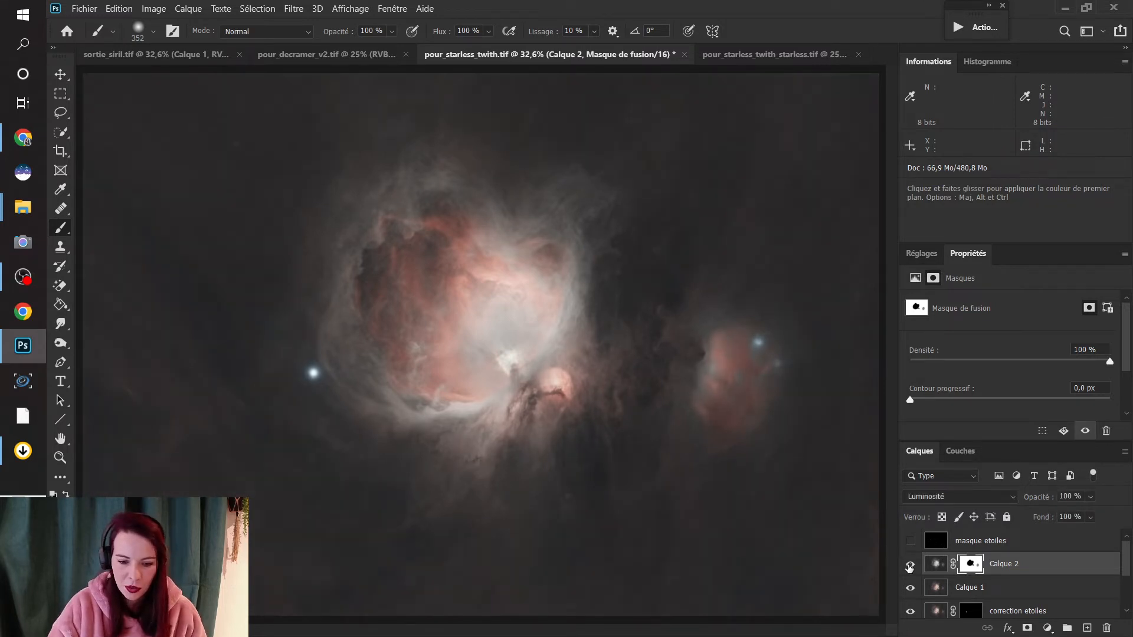
left_click(910, 565)
left_click(910, 566)
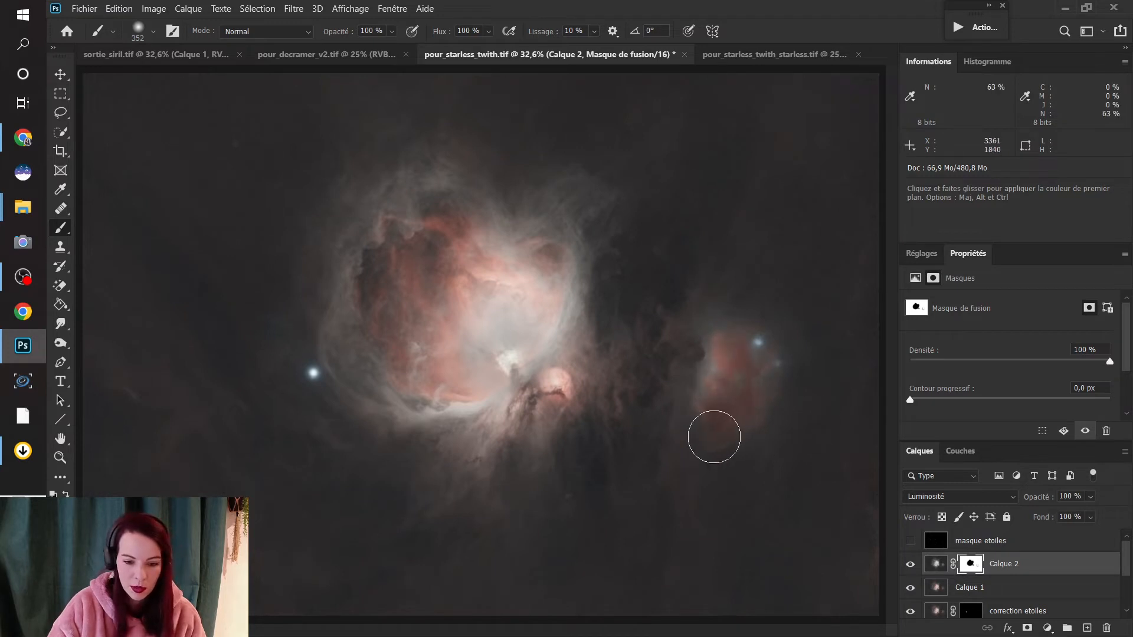
- Paint black on the Calque 2 mask over the small reddish nebula and check the result by toggling the layer's visibility
mouse_move(731, 409)
left_mouse_down()
mouse_move(711, 408)
mouse_move(738, 332)
left_mouse_up()
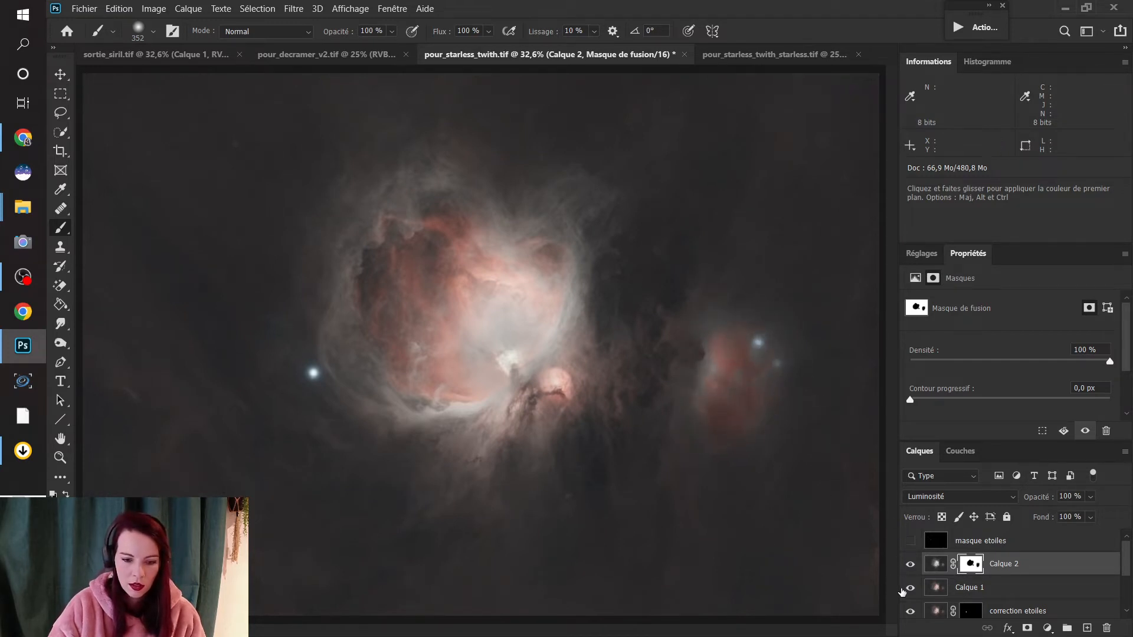
left_click(909, 563)
left_click(909, 564)
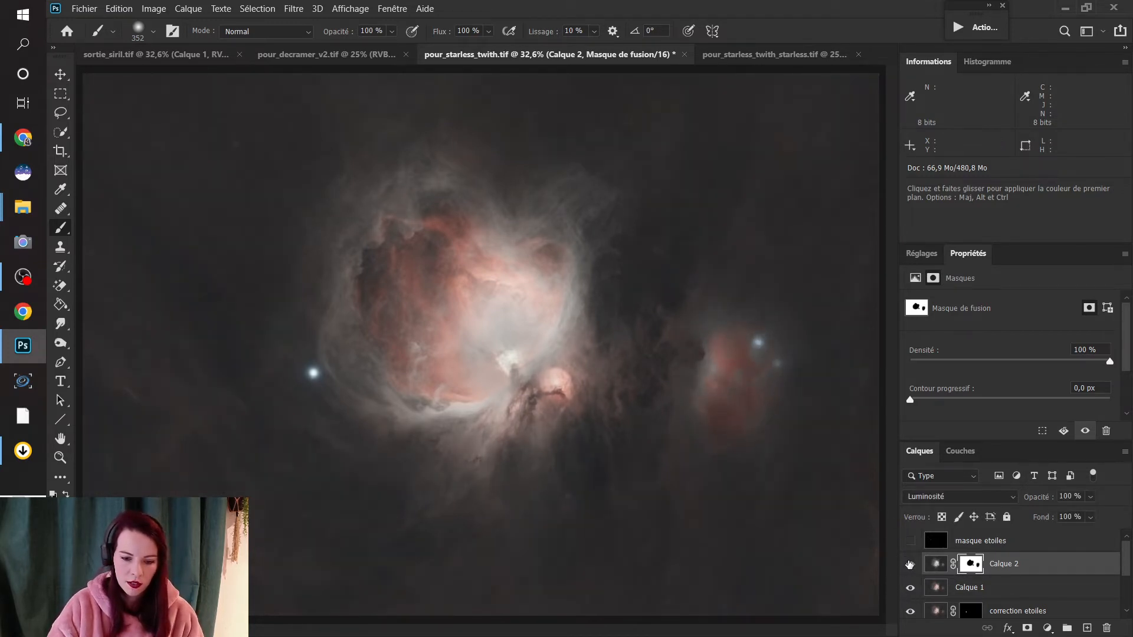
left_click(909, 565)
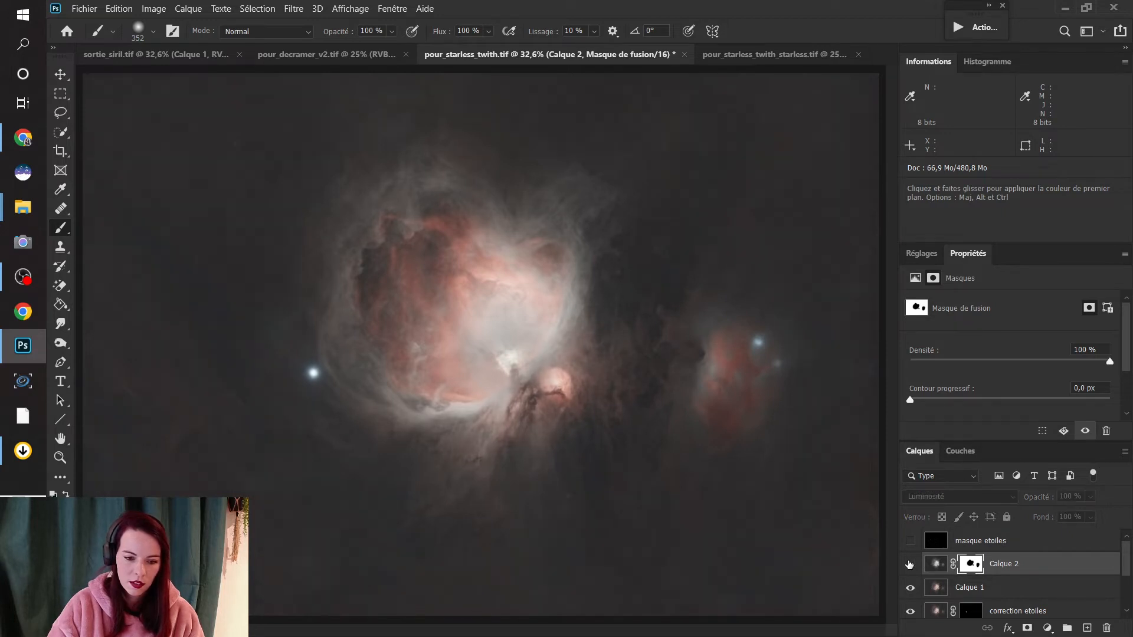
left_click(909, 564)
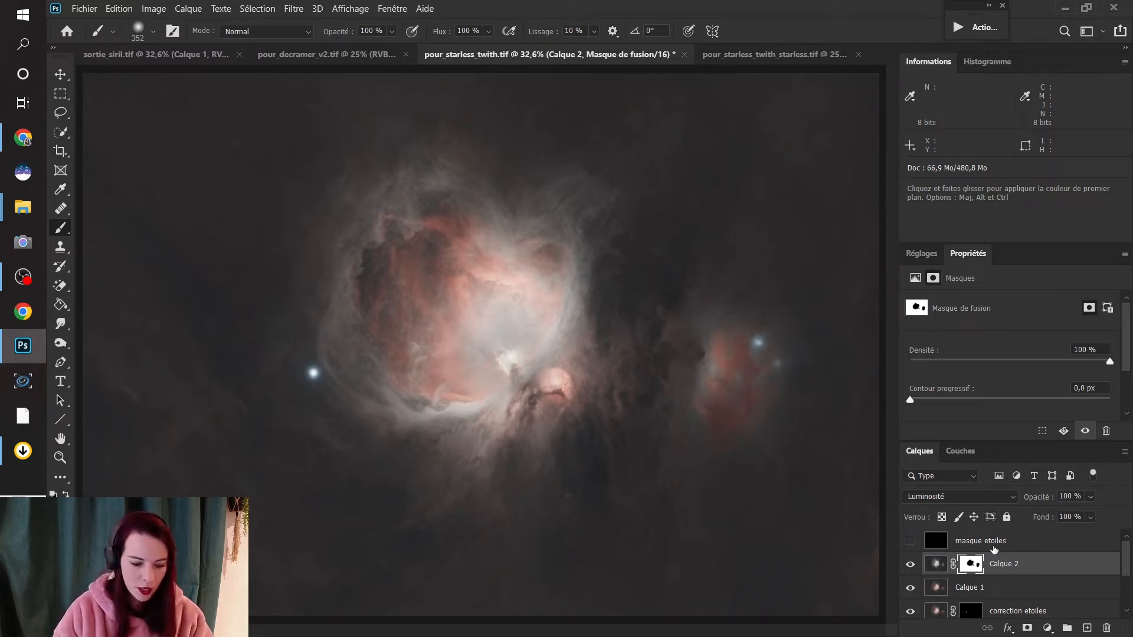
- Stamp all visible layers into a new layer above Calque 2 and darken it with Levels, setting the black input level to 14
key("ctrl+shift+alt+e")
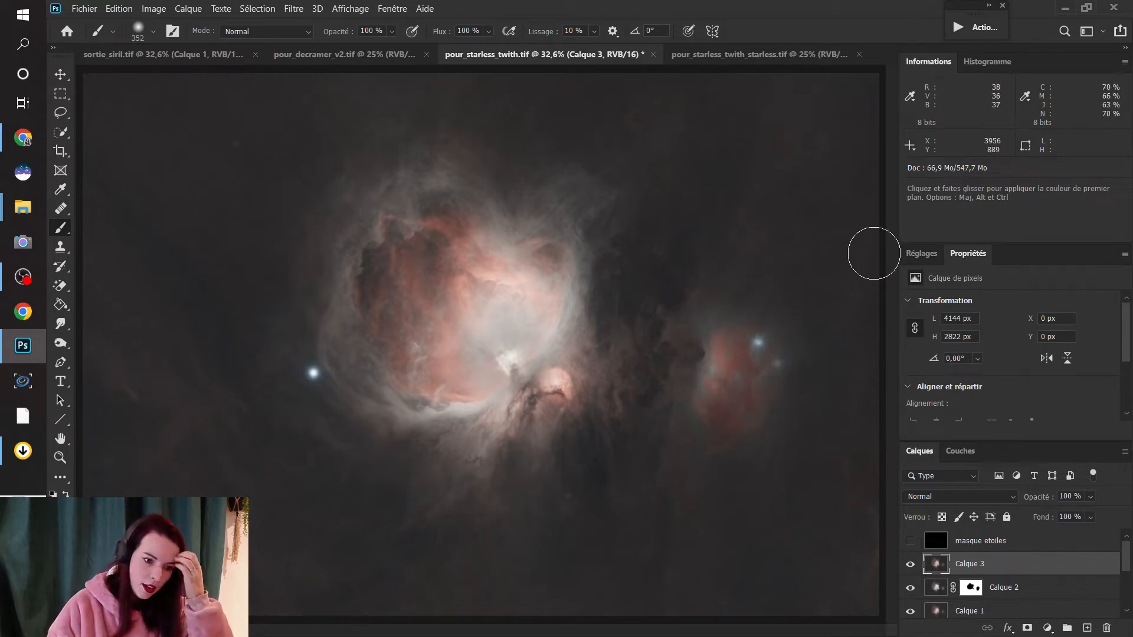
key("ctrl+l")
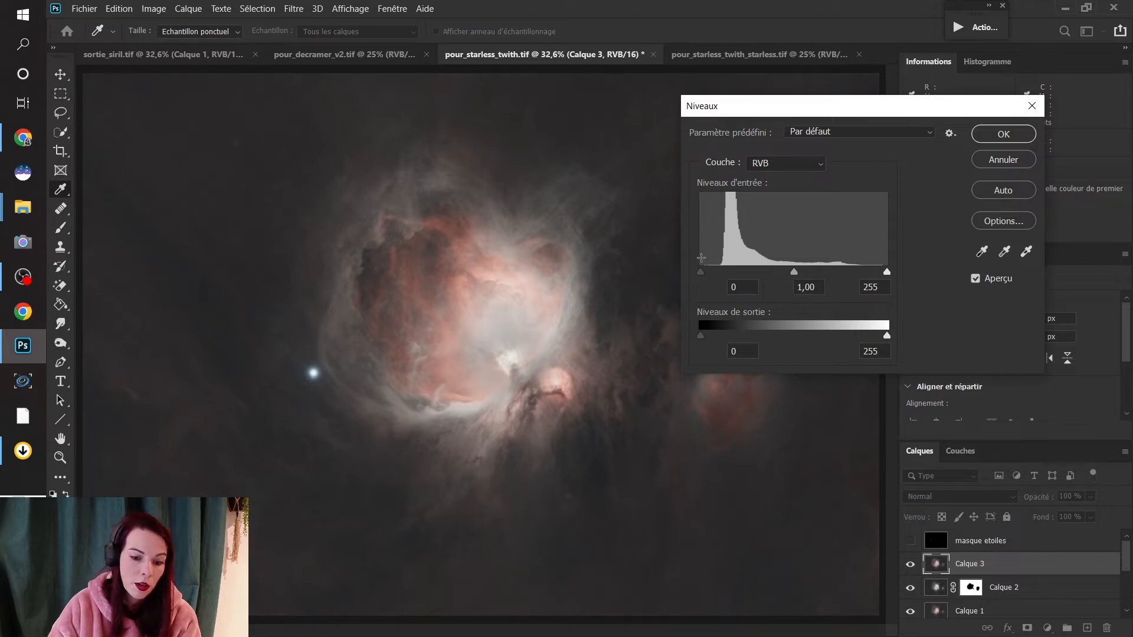
left_click_drag(702, 274, 712, 277)
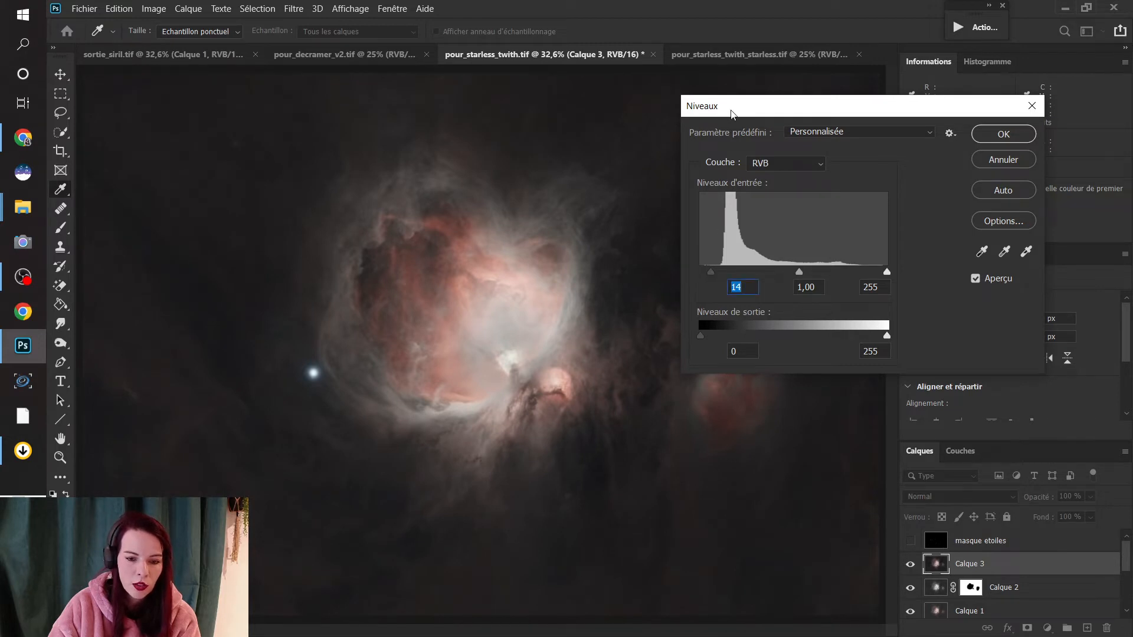
left_click_drag(731, 115, 643, 266)
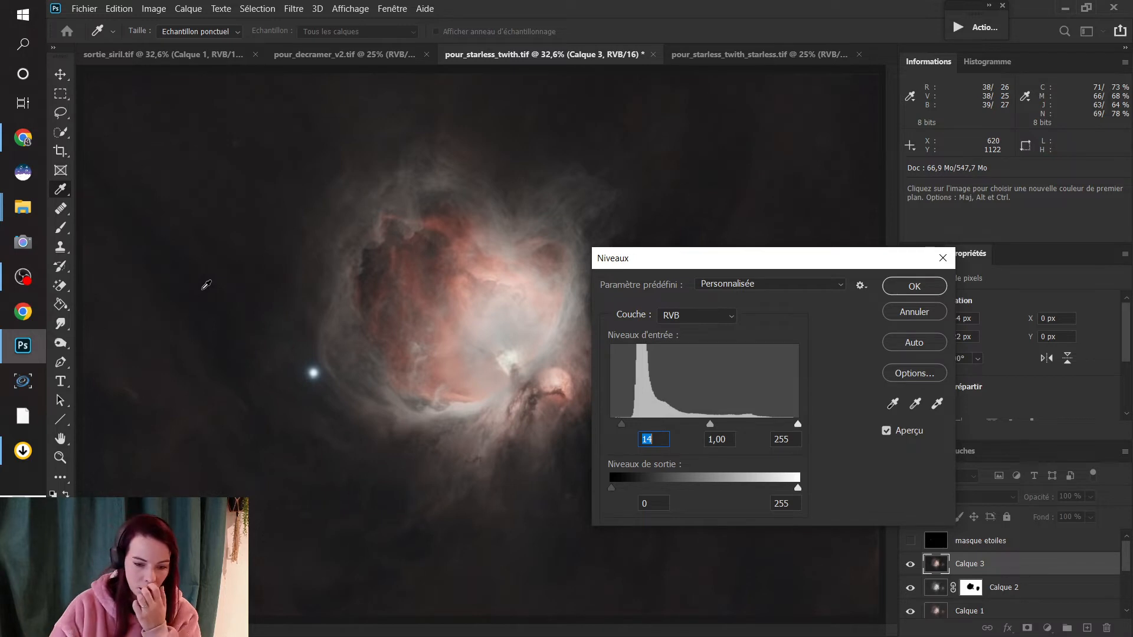
left_click_drag(686, 267, 637, 251)
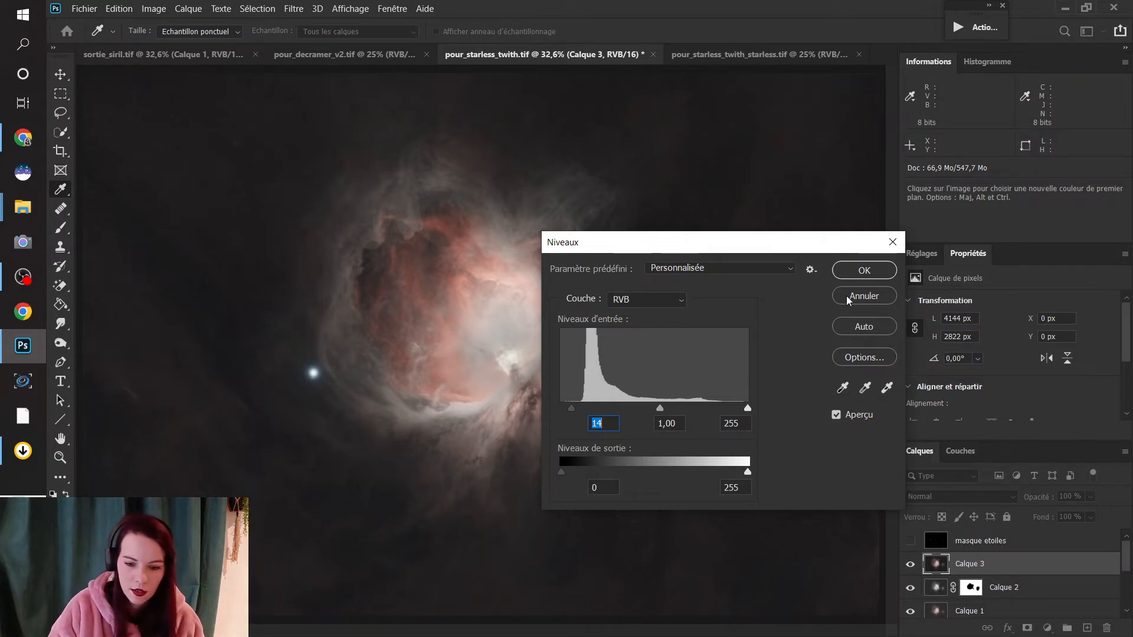
key("Return")
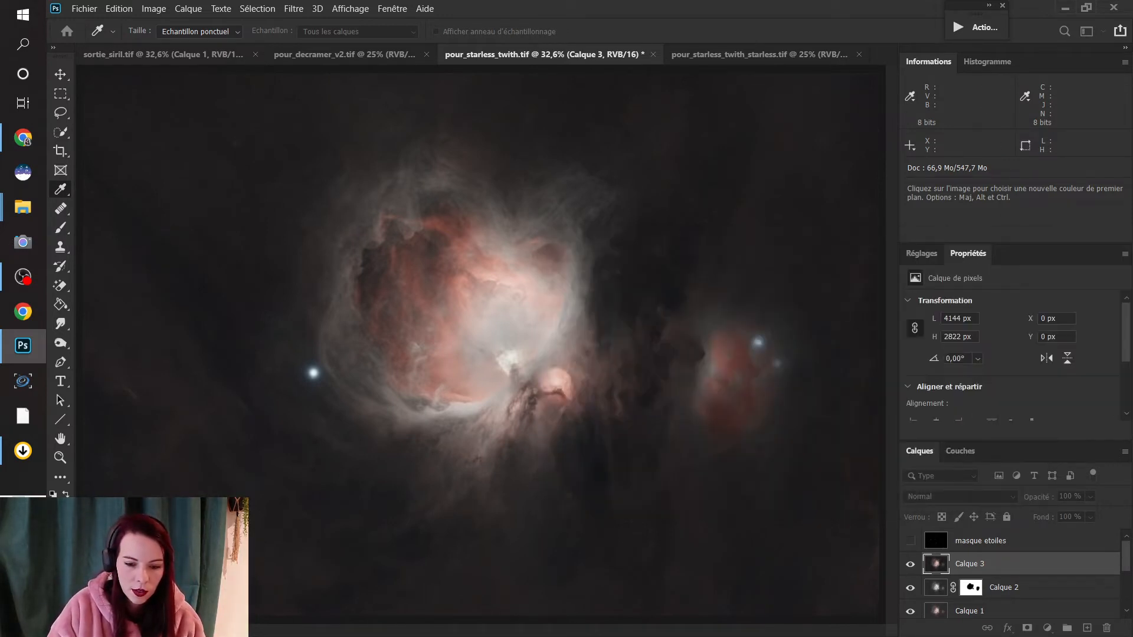
left_click_drag(1132, 207, 504, 226)
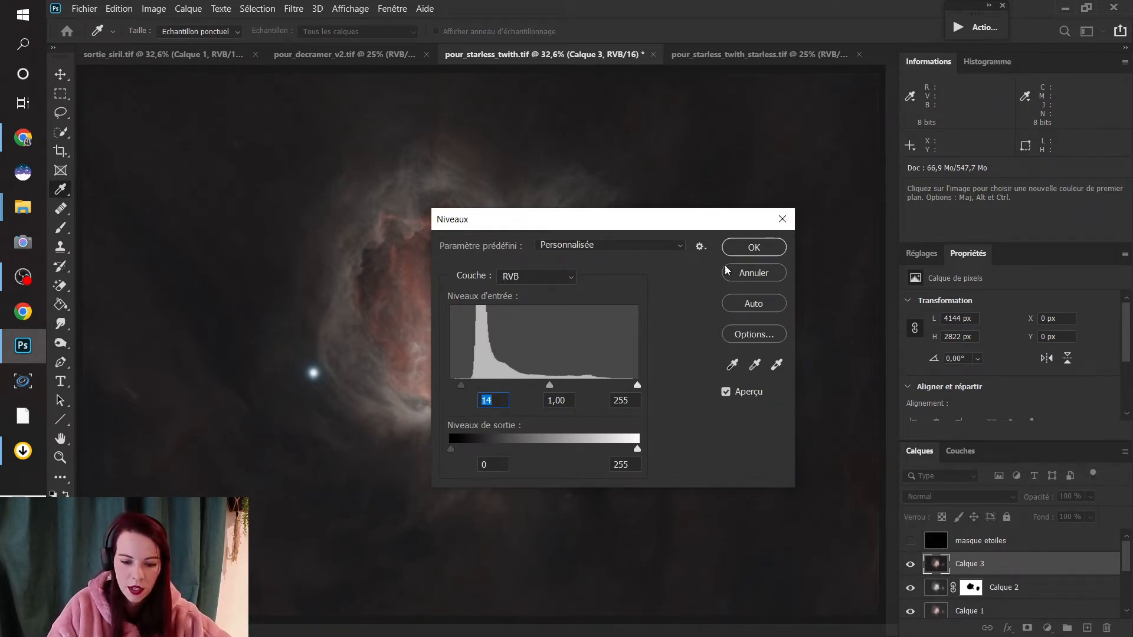
left_click(769, 249)
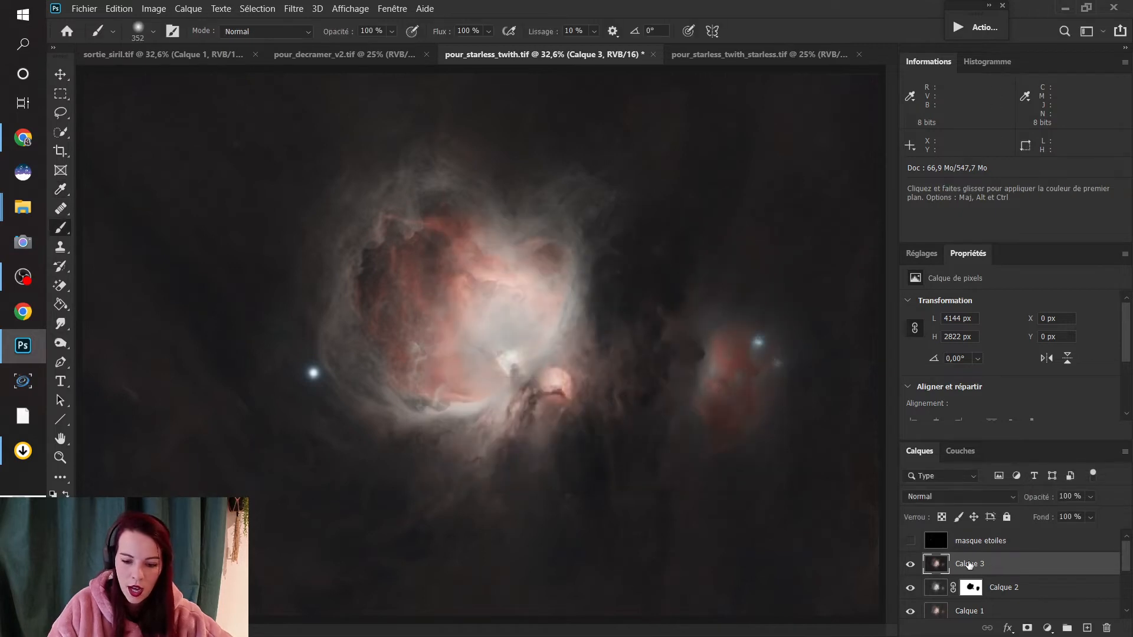
- Rename the levels-adjusted Calque 3 layer as nivo and hide it
double_click(970, 564)
type("nivo")
key("Return")
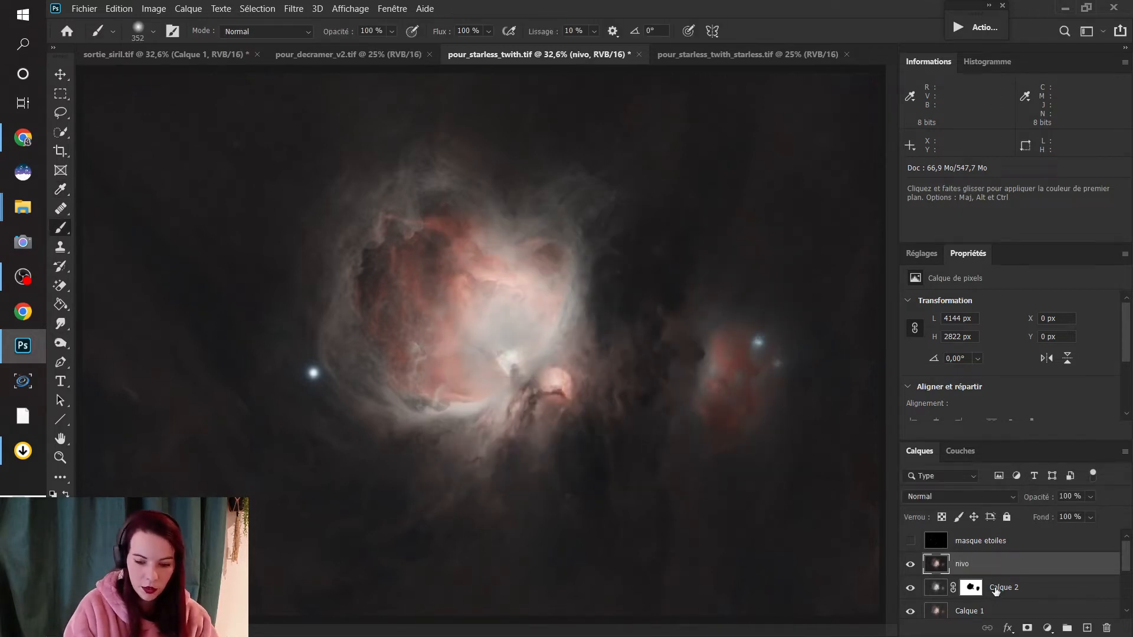
left_click(911, 564)
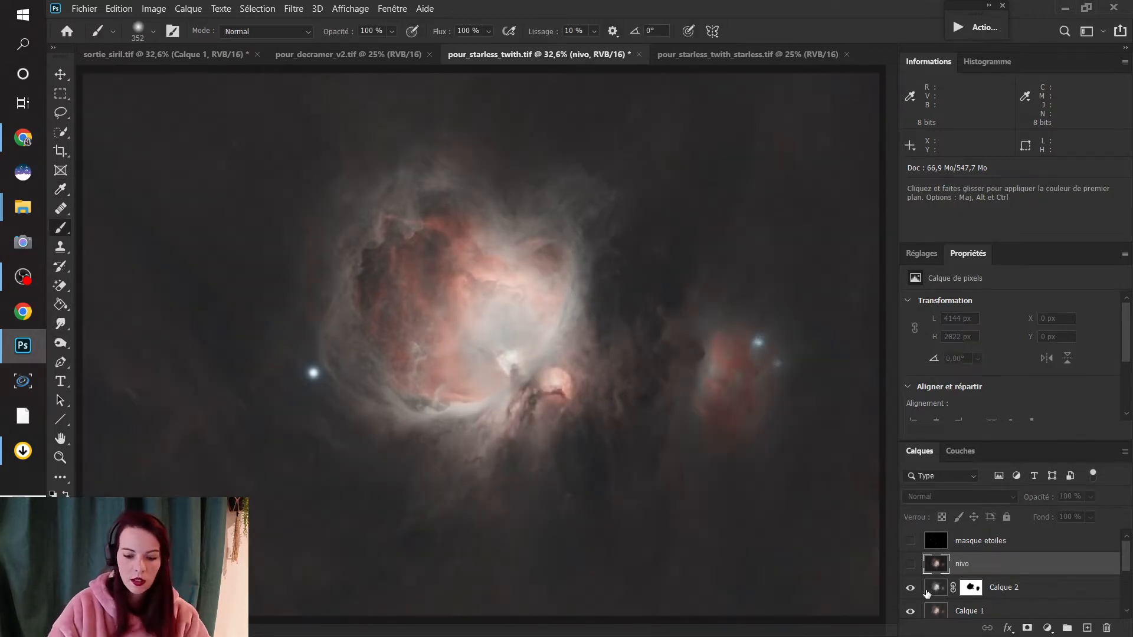
- Rename the masked Calque 2 layer as luminance
double_click(1003, 588)
key("BackSpace")
type("lumin")
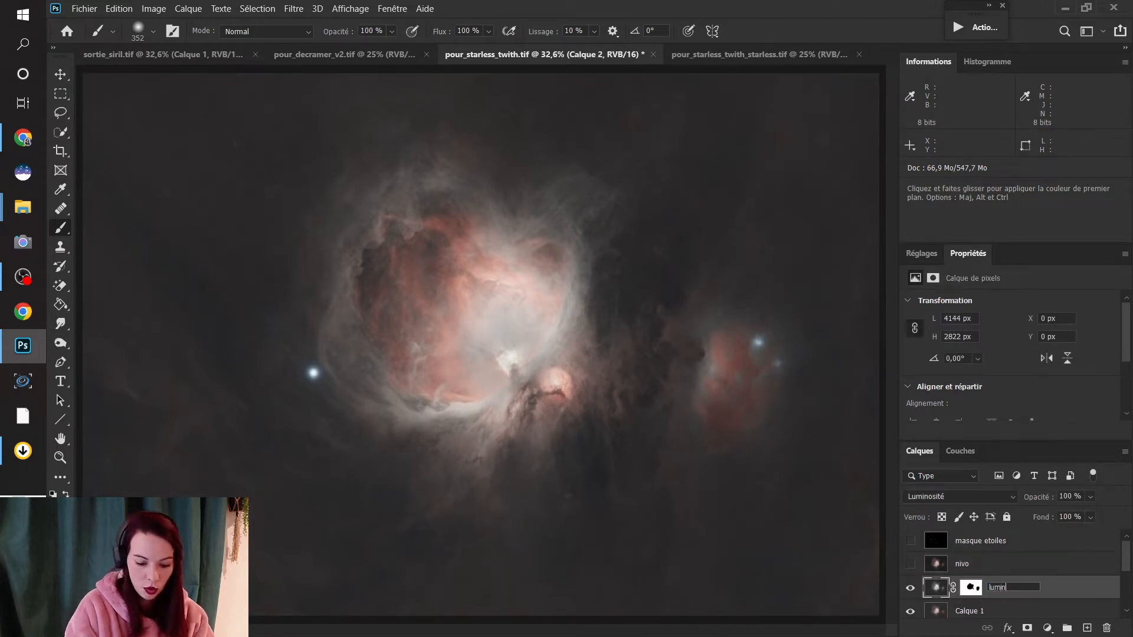
type("ance")
key("Return")
scroll(909, 563, "down", 1)
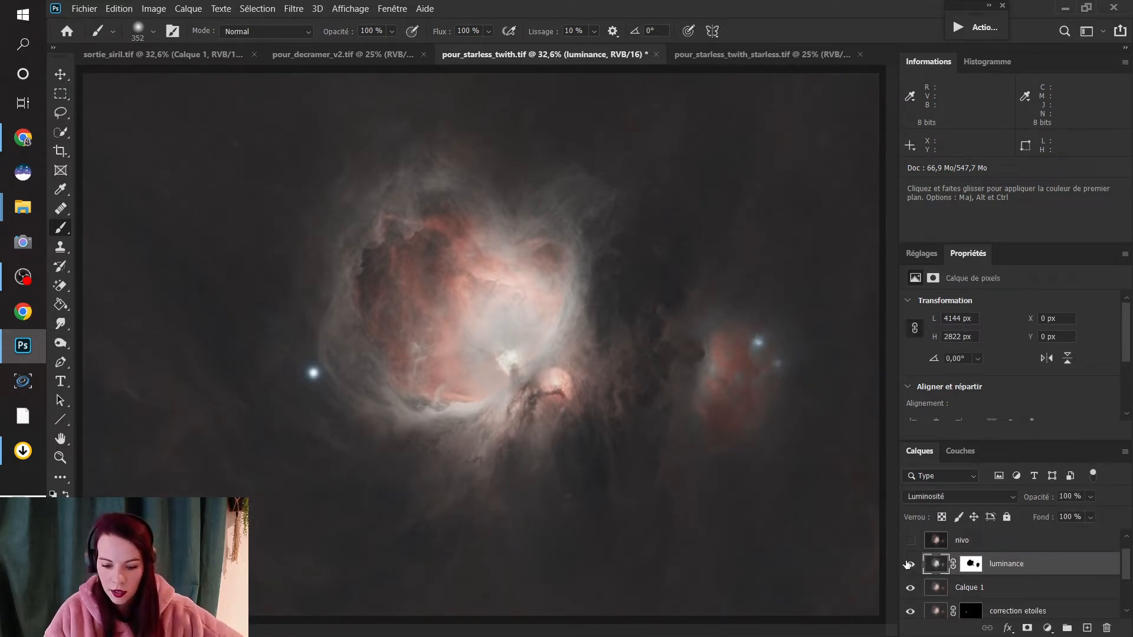
- Show the nivo layer again and stamp all visible layers into a new layer directly above it
left_click(911, 541)
scroll(912, 543, "up", 1)
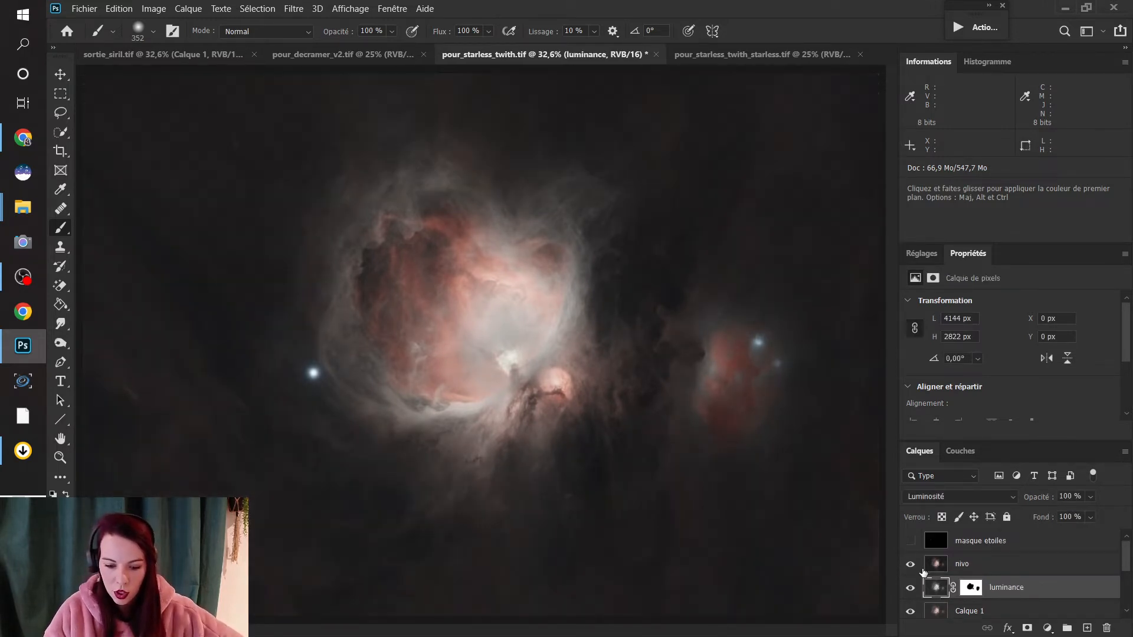
left_click(984, 568)
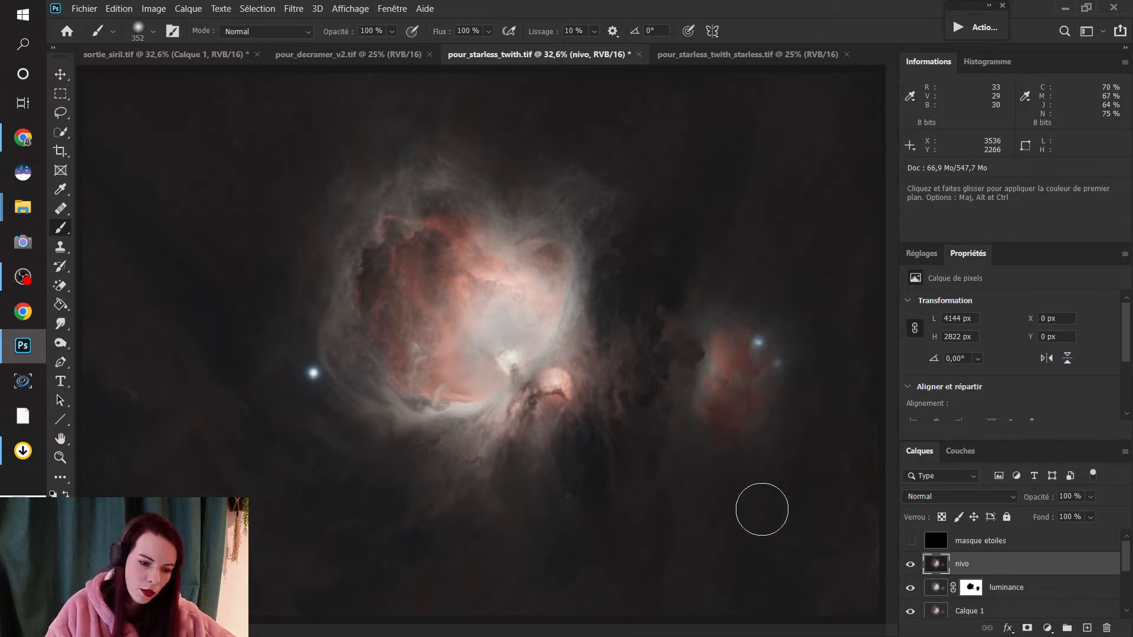
left_click(60, 458)
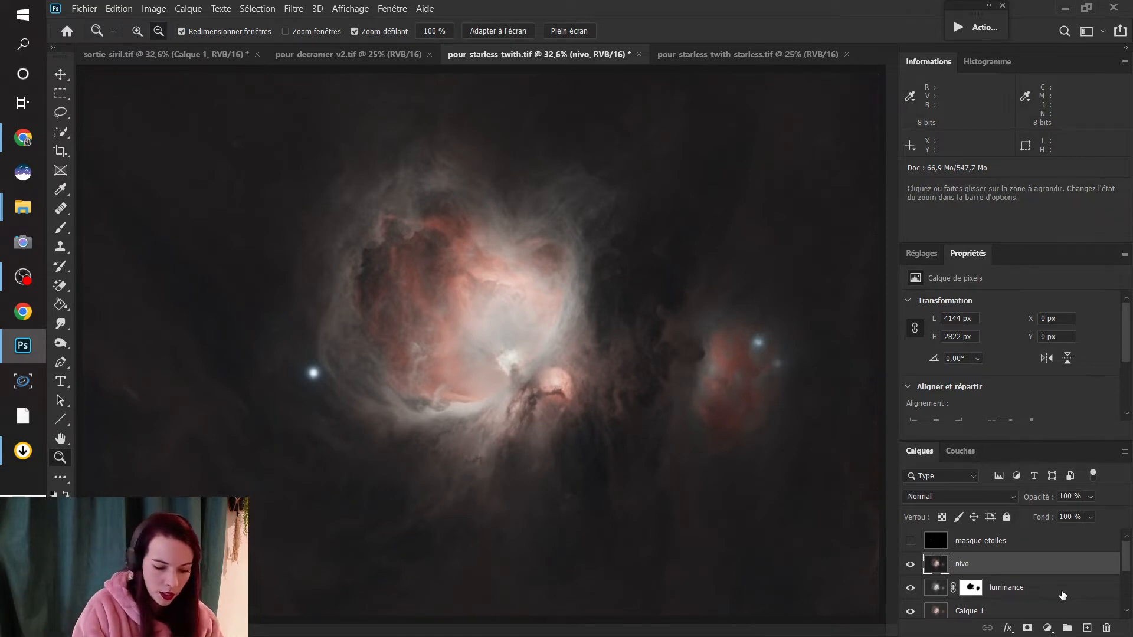
key("ctrl+shift+alt+e")
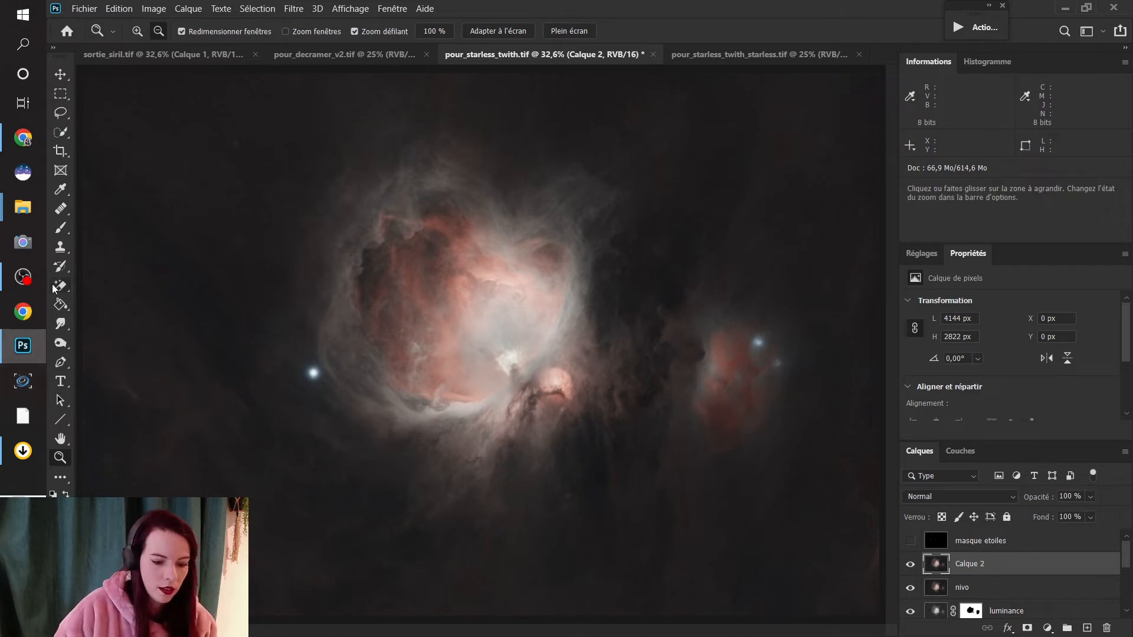
- Open Curves on Calque 2 with on-image adjustment and raise the faint background nebulosity from input 31 to output 35
key("ctrl+m")
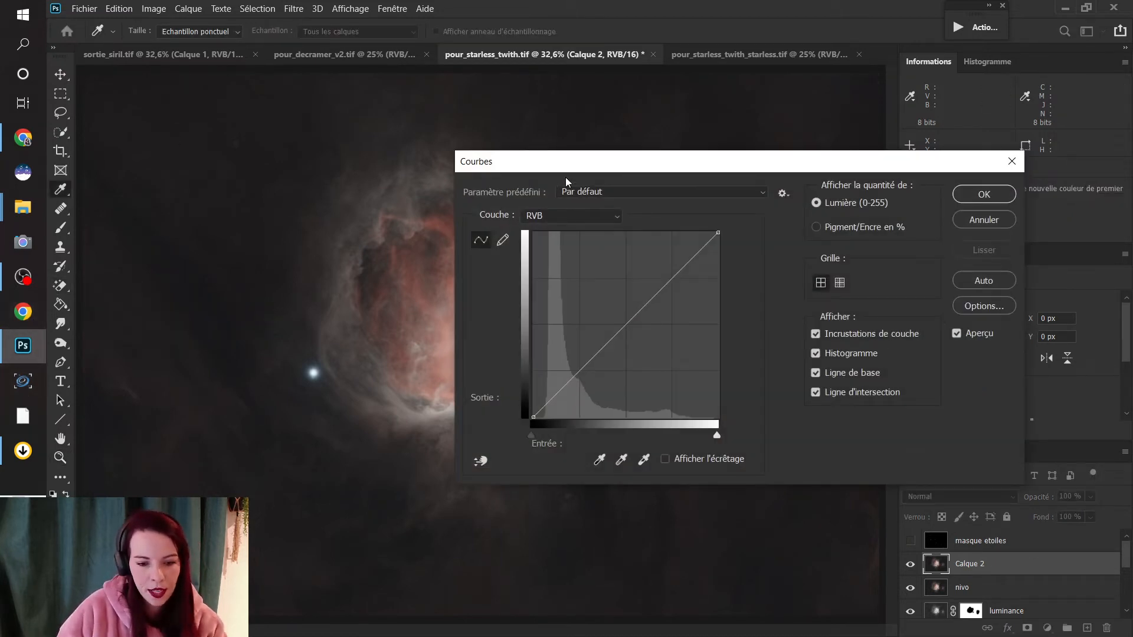
left_click_drag(566, 170, 834, 31)
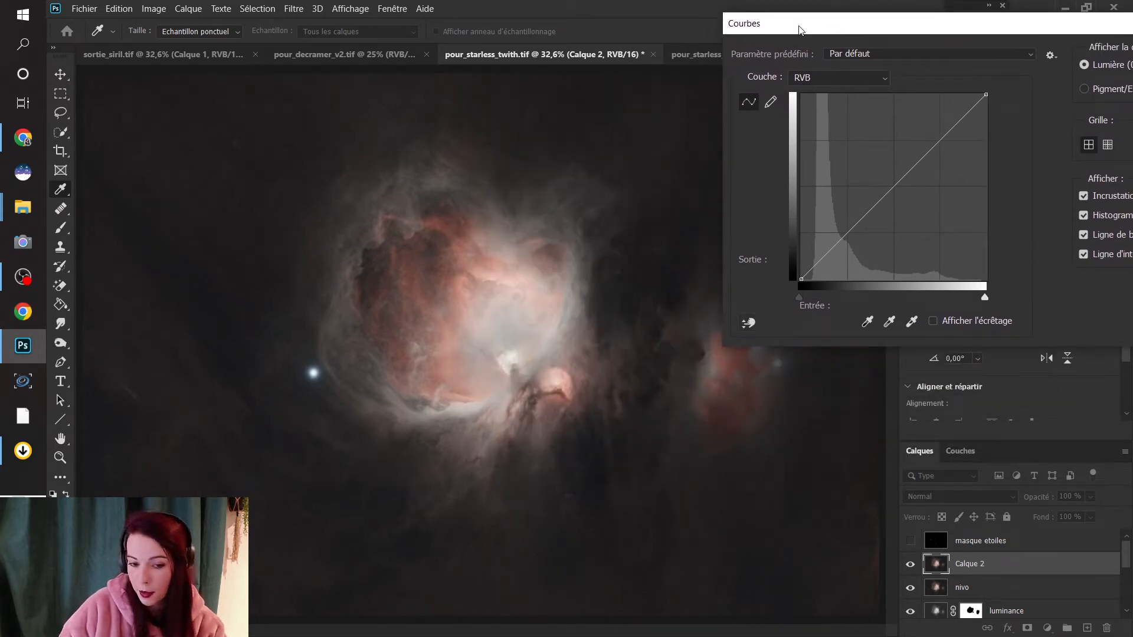
left_click_drag(801, 29, 732, 52)
left_click(680, 345)
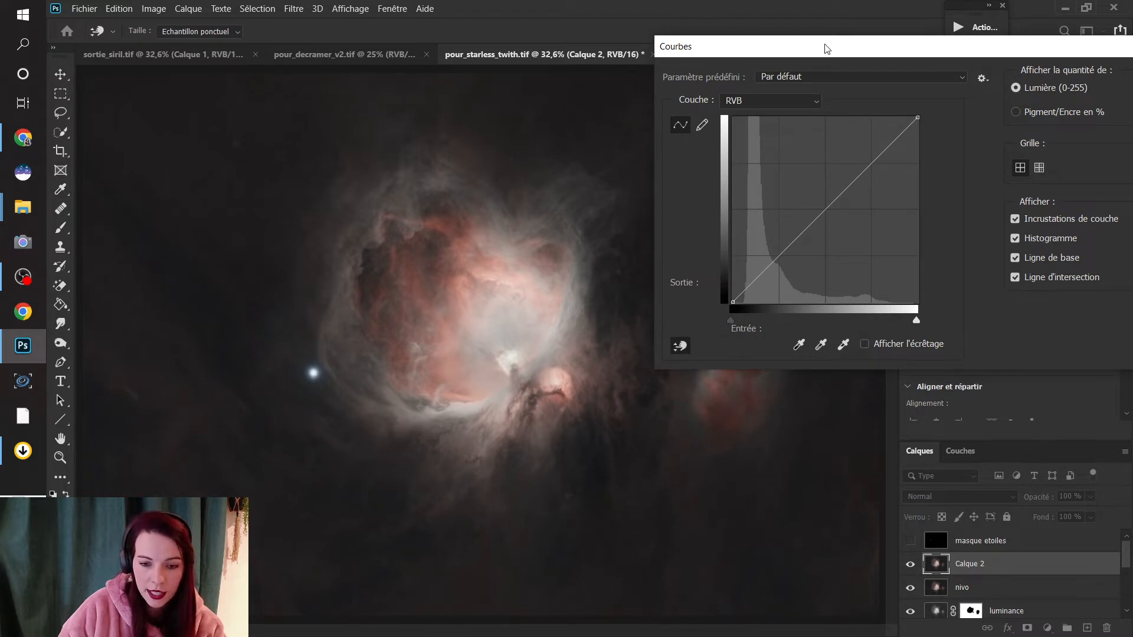
left_click_drag(827, 49, 735, 93)
left_click(519, 143)
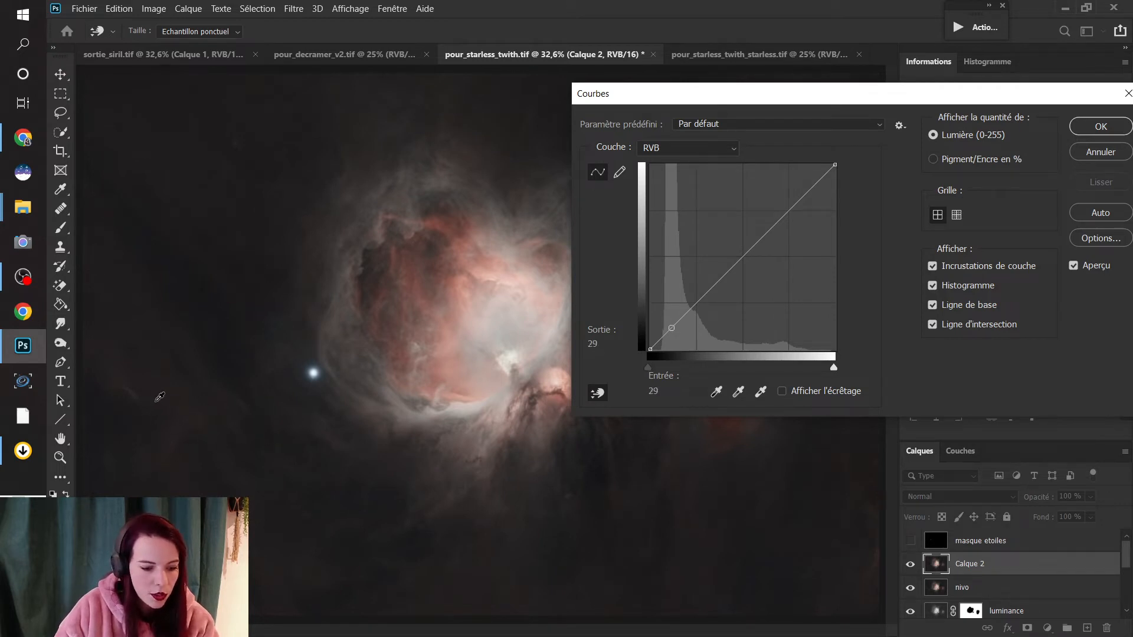
left_click(192, 407)
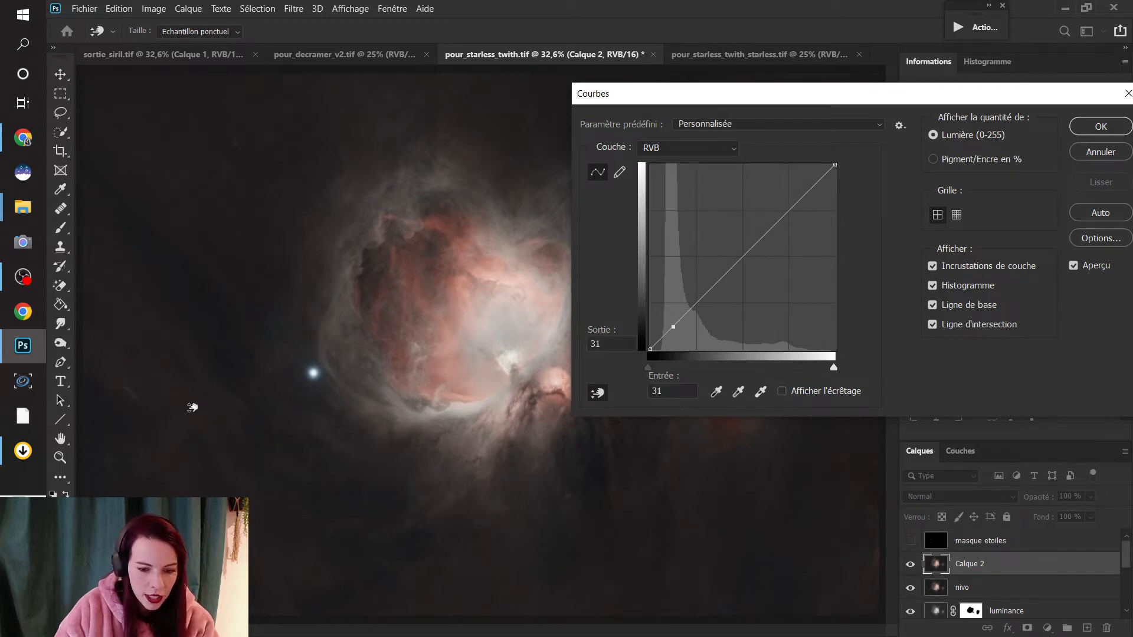
left_click_drag(192, 407, 192, 405)
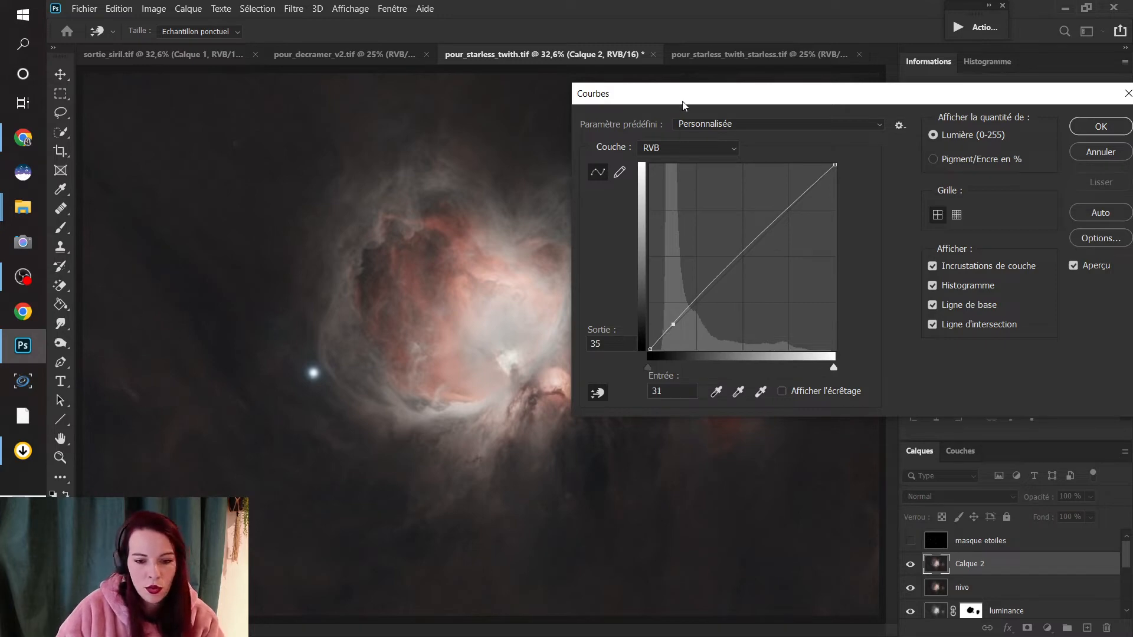
- Darken the darkest background area with a second curve point at input 14, output 12, and apply the Curves adjustment
left_click_drag(683, 97, 474, 138)
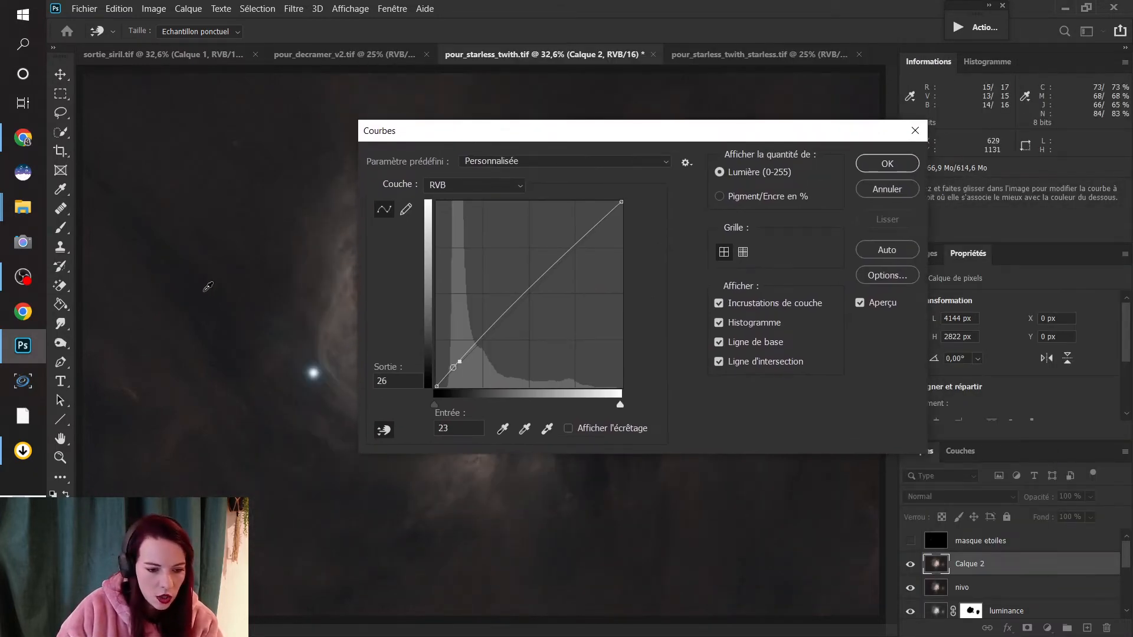
left_click(205, 291)
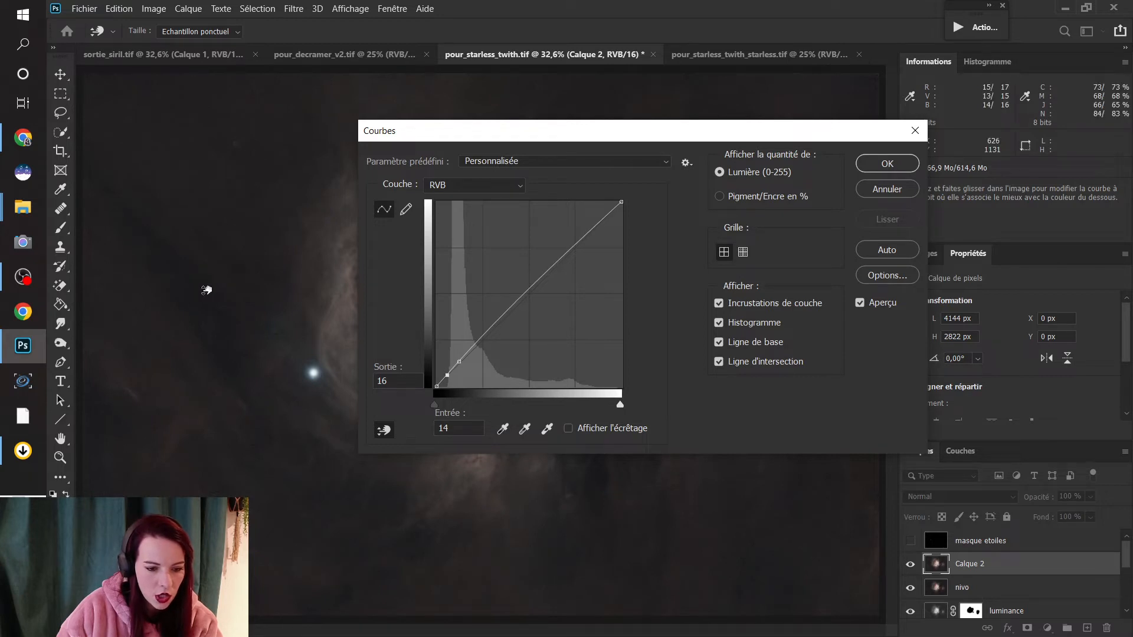
left_click_drag(206, 290, 206, 293)
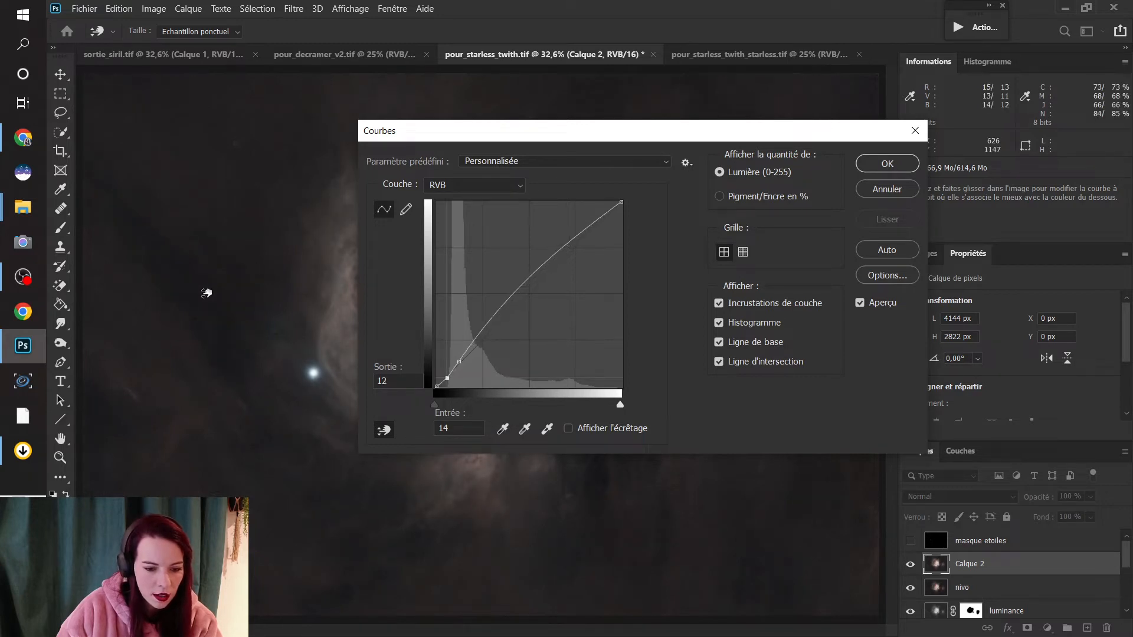
left_click_drag(511, 127, 486, 195)
key("Return")
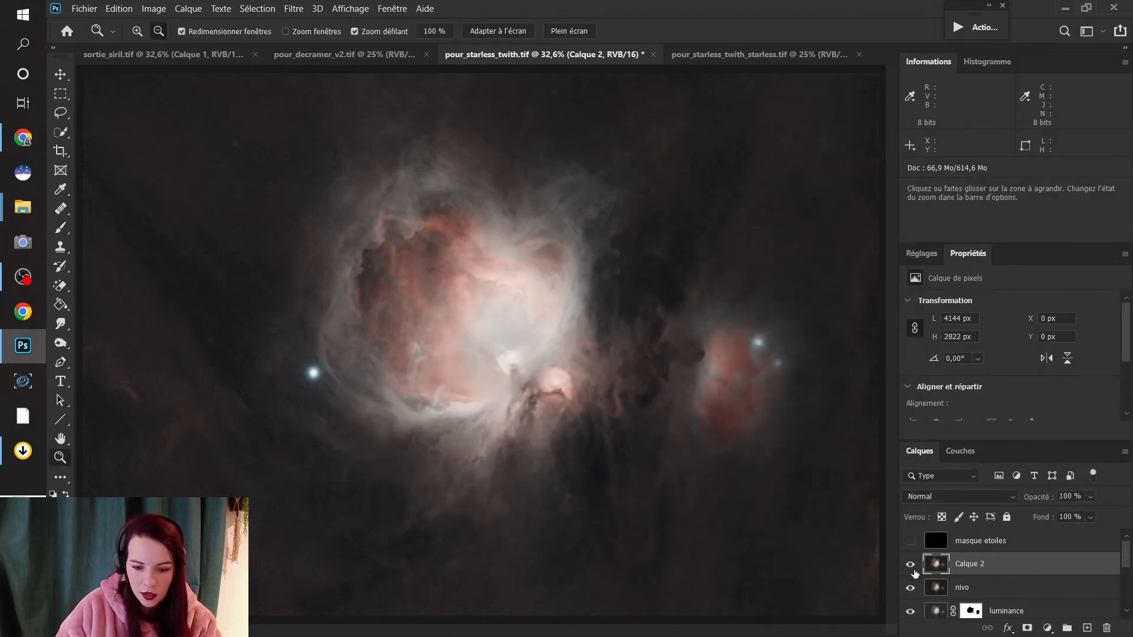
- Compare the image with and without Calque 2, trying the layer at 50% opacity and reducing it to 30%
left_click(912, 566)
left_click(912, 566)
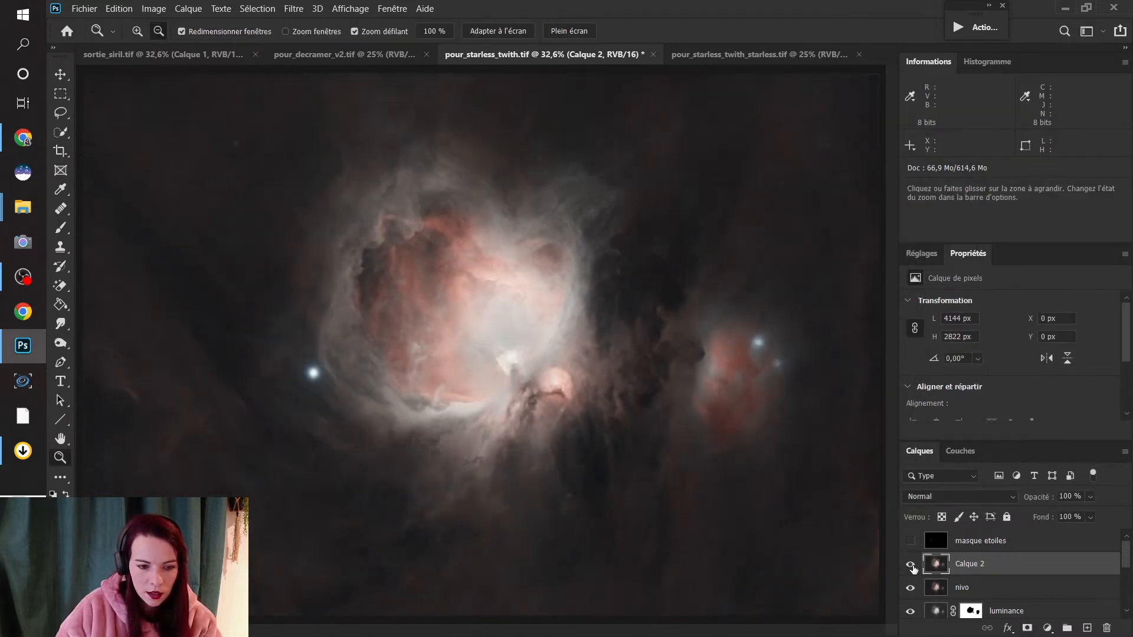
left_click(912, 565)
left_click(912, 565)
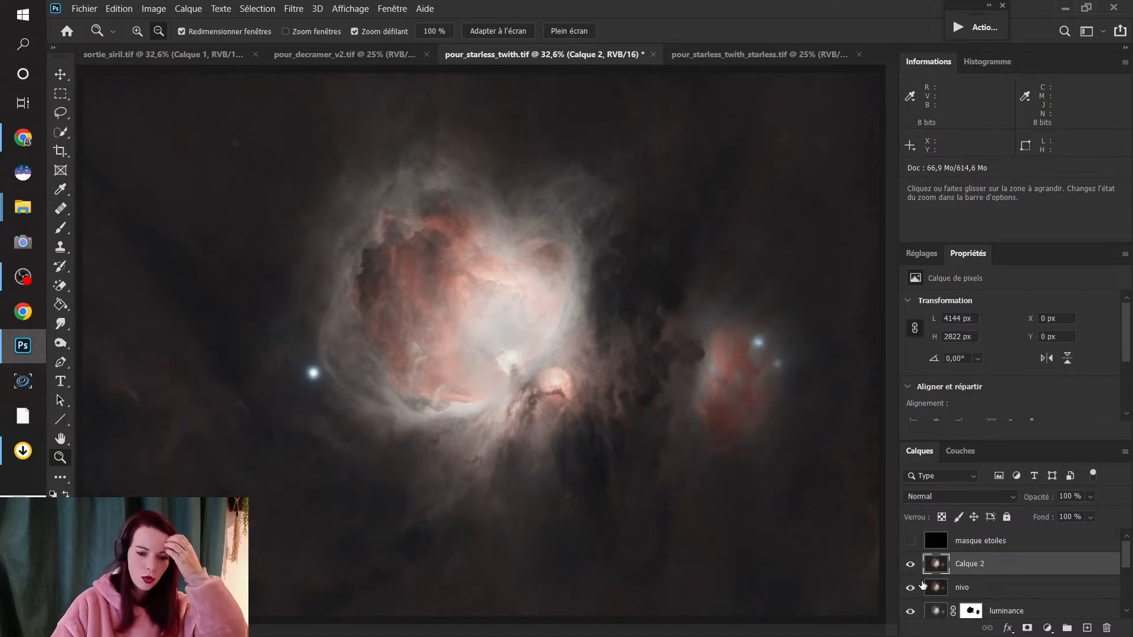
left_click(1065, 496)
type("50")
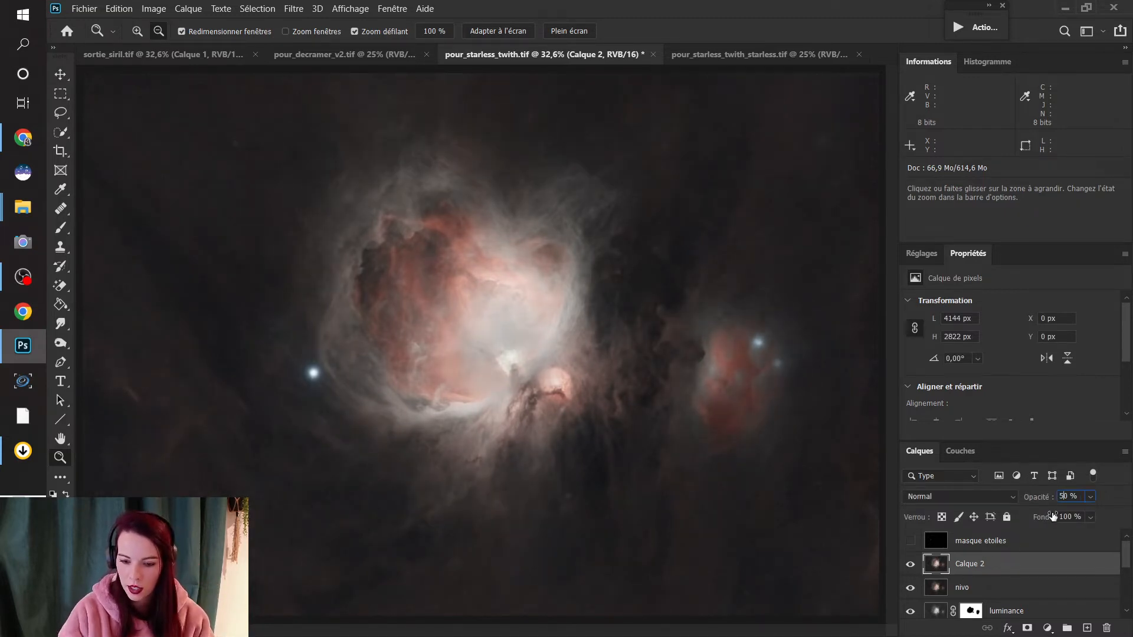
left_click(912, 565)
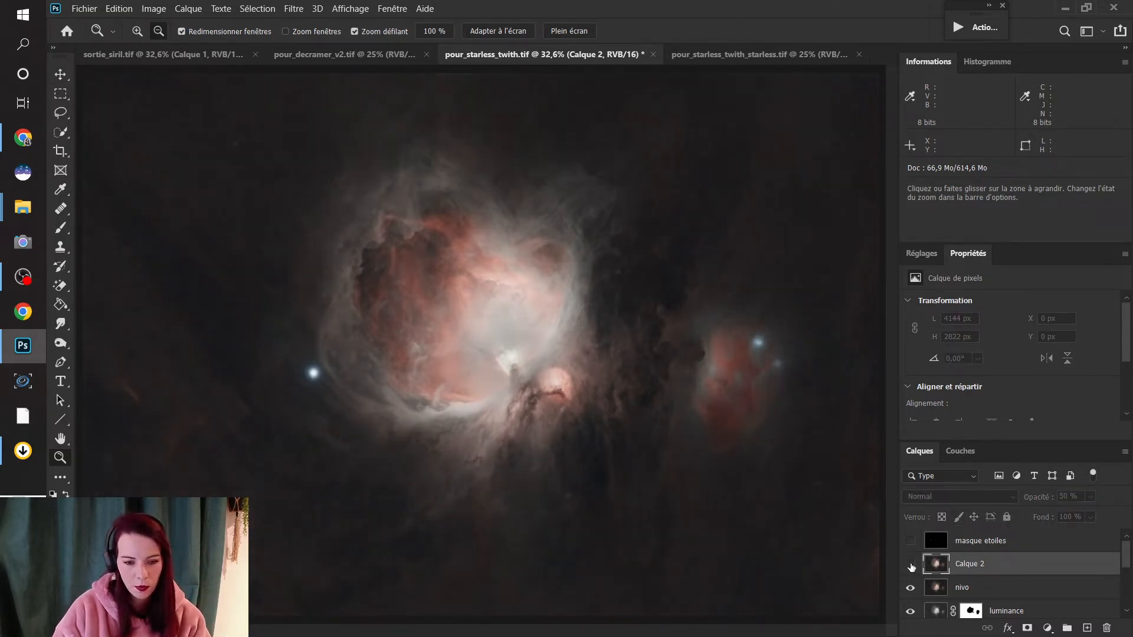
left_click(911, 565)
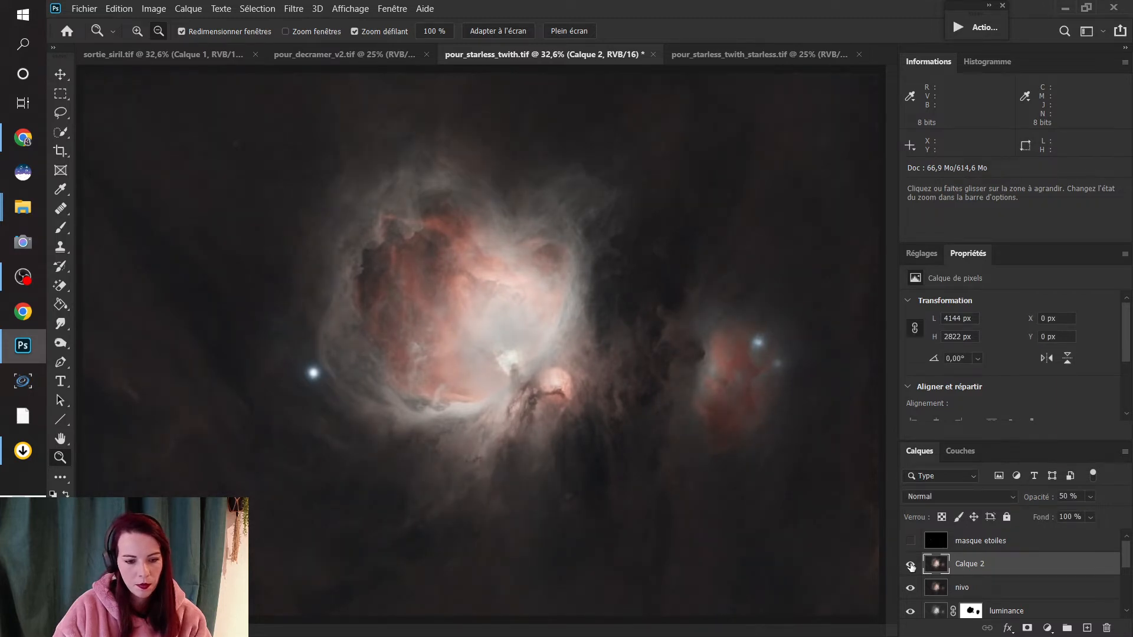
left_click(911, 565)
left_click(912, 565)
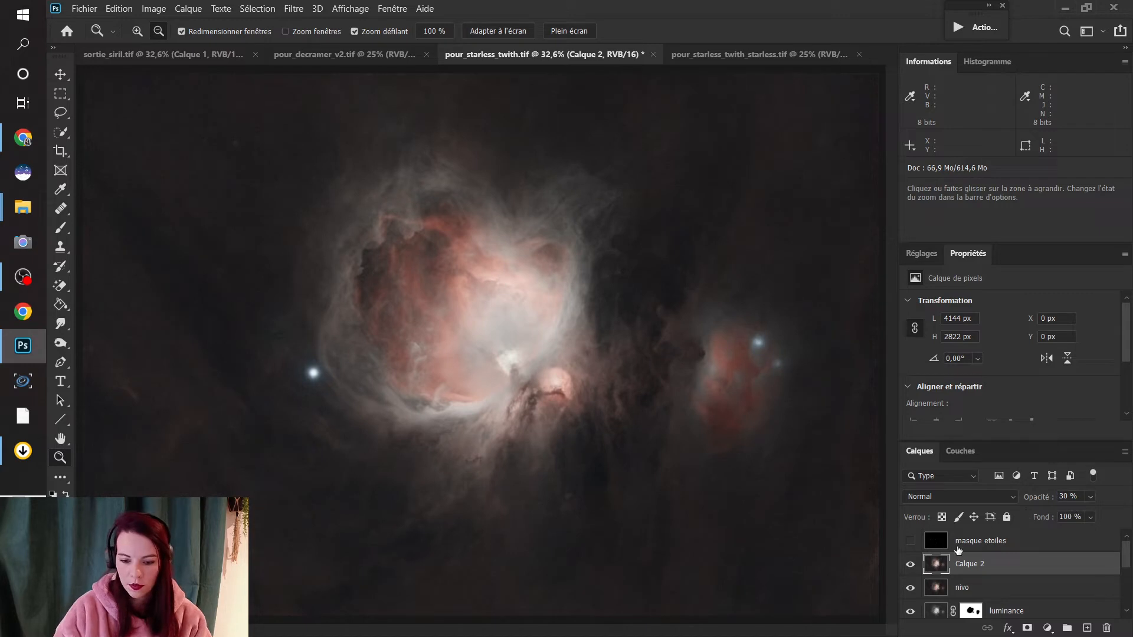
- Examine how Calque 2 at 30% opacity affects the nebula and background by repeatedly hiding and showing the layer
left_click(911, 565)
left_click(912, 565)
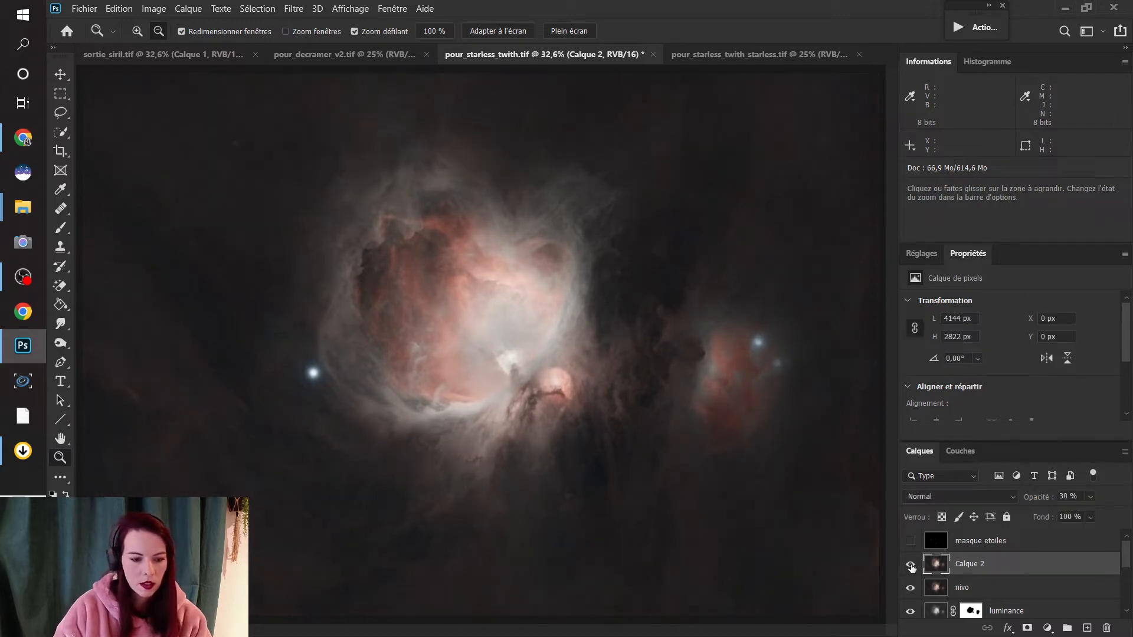
left_click(911, 565)
left_click(911, 564)
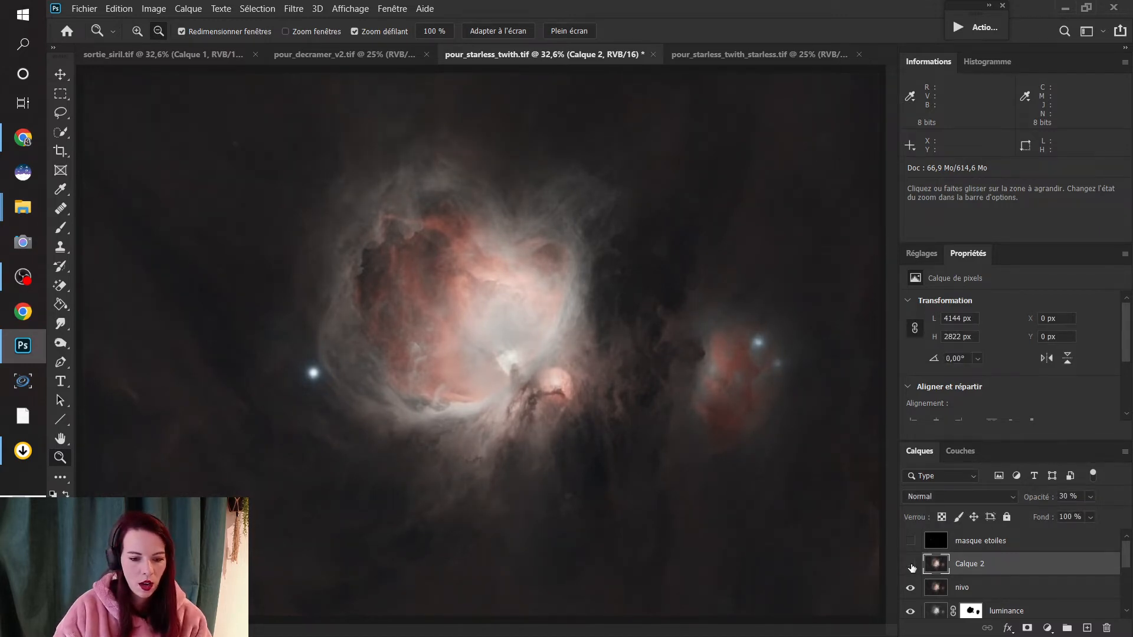
left_click(911, 565)
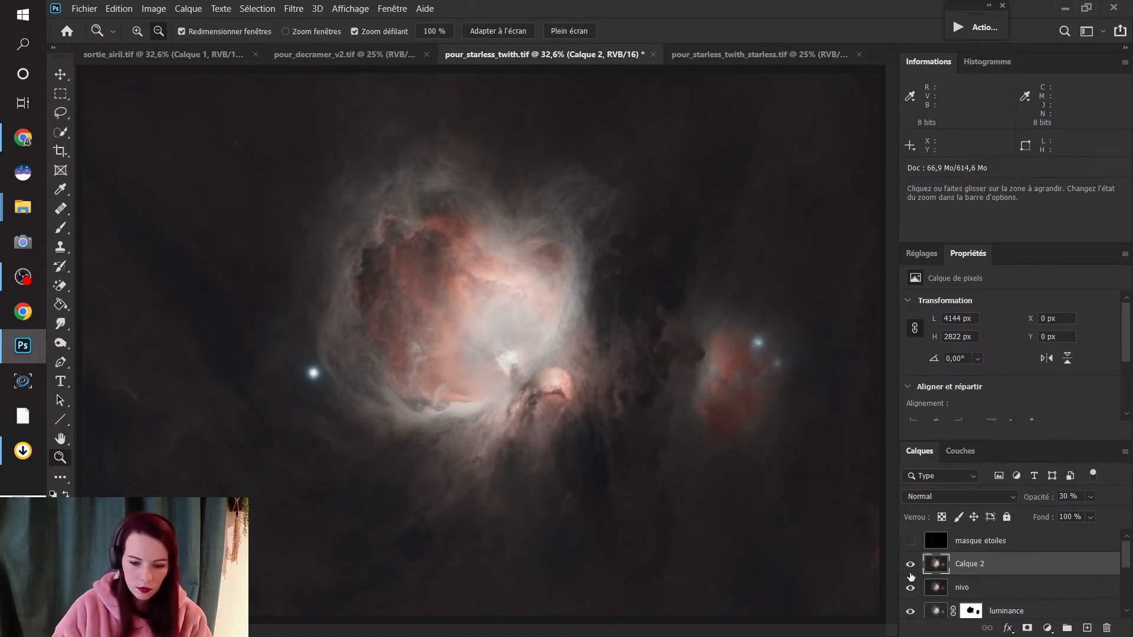
left_click(910, 565)
left_click(910, 566)
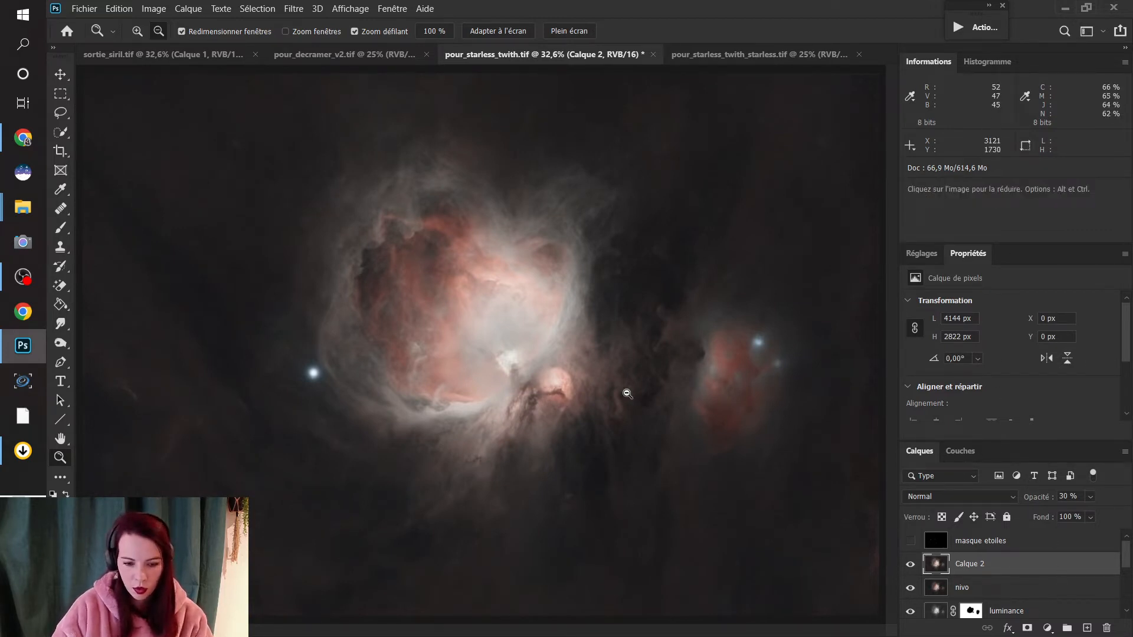
left_click(910, 566)
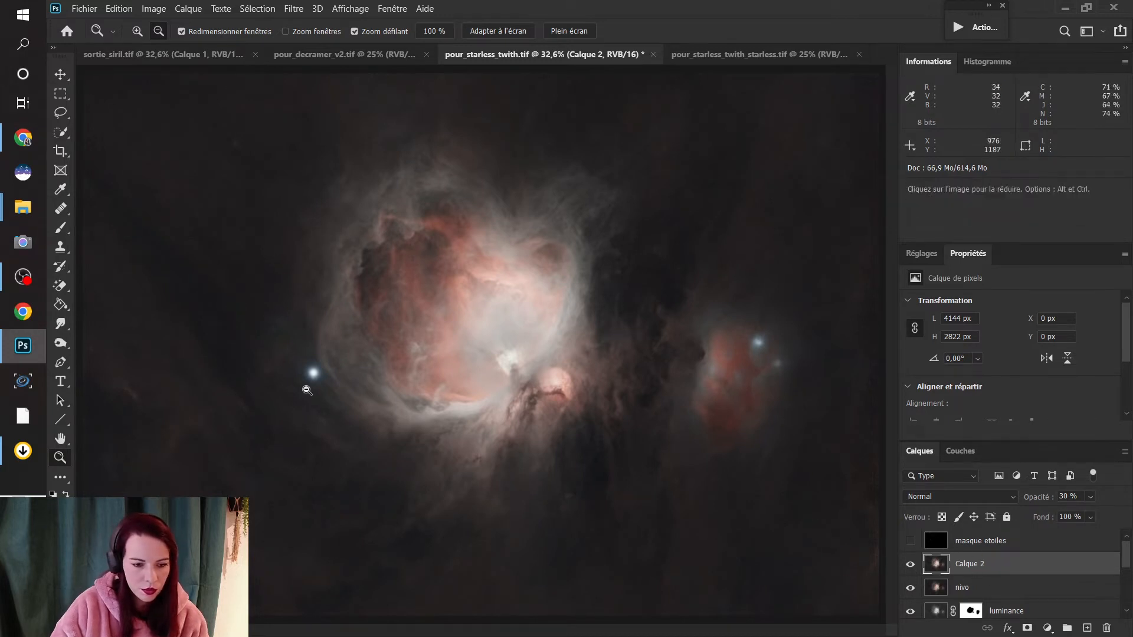
left_click(910, 571)
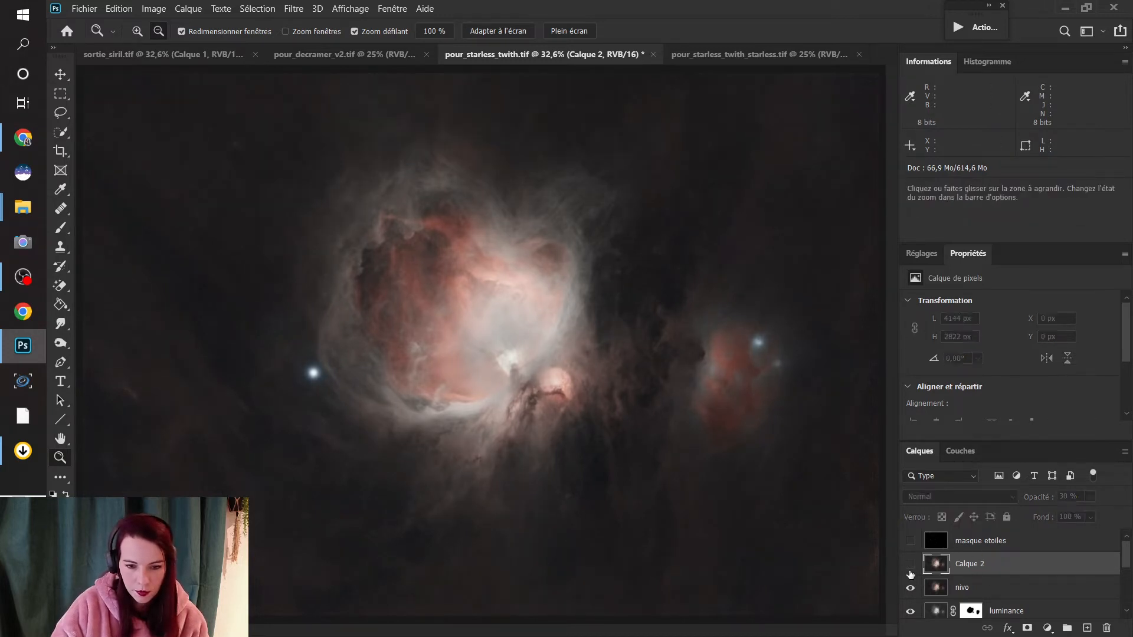
left_click(910, 566)
left_click(910, 570)
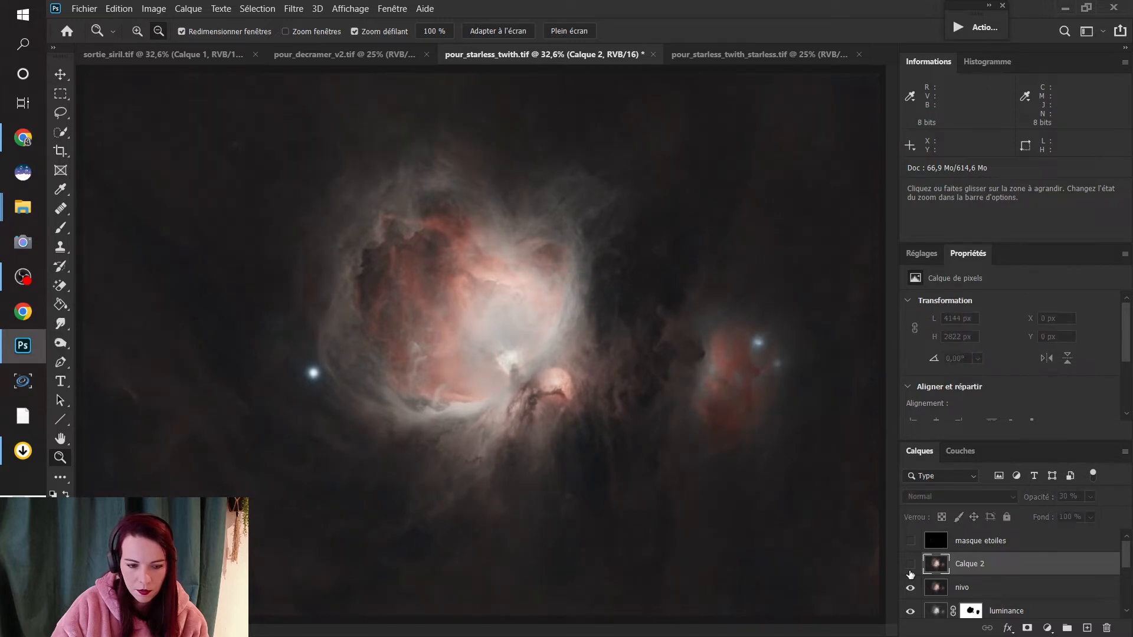
left_click(910, 570)
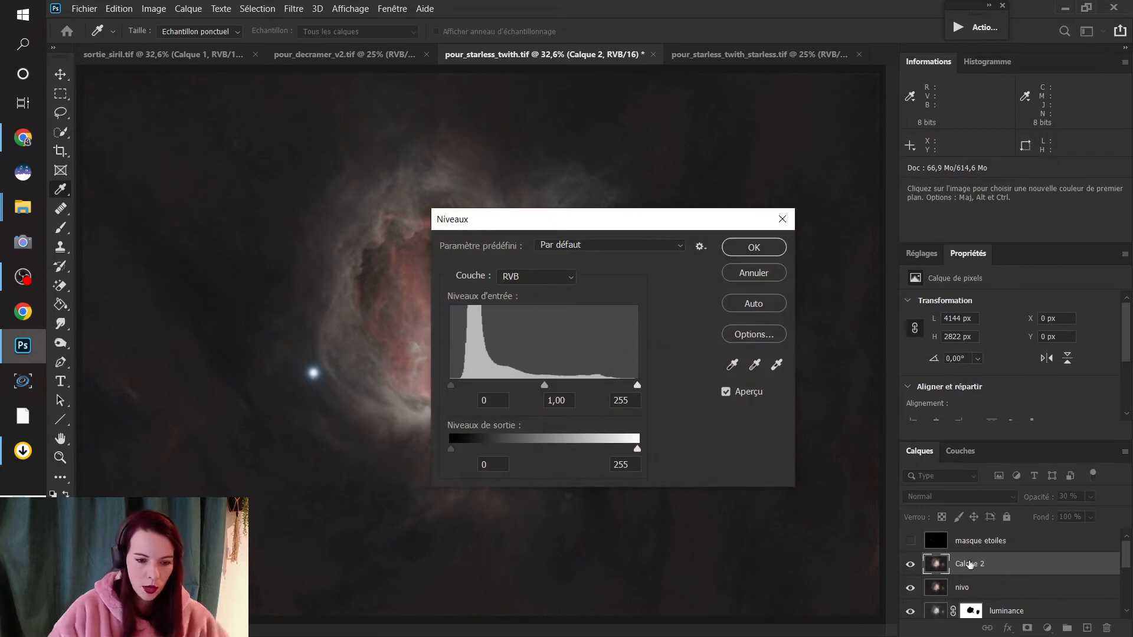
- Darken Calque 2 with Levels using a black input level of 7, and compare the image with and without the layer
left_click_drag(452, 391, 458, 390)
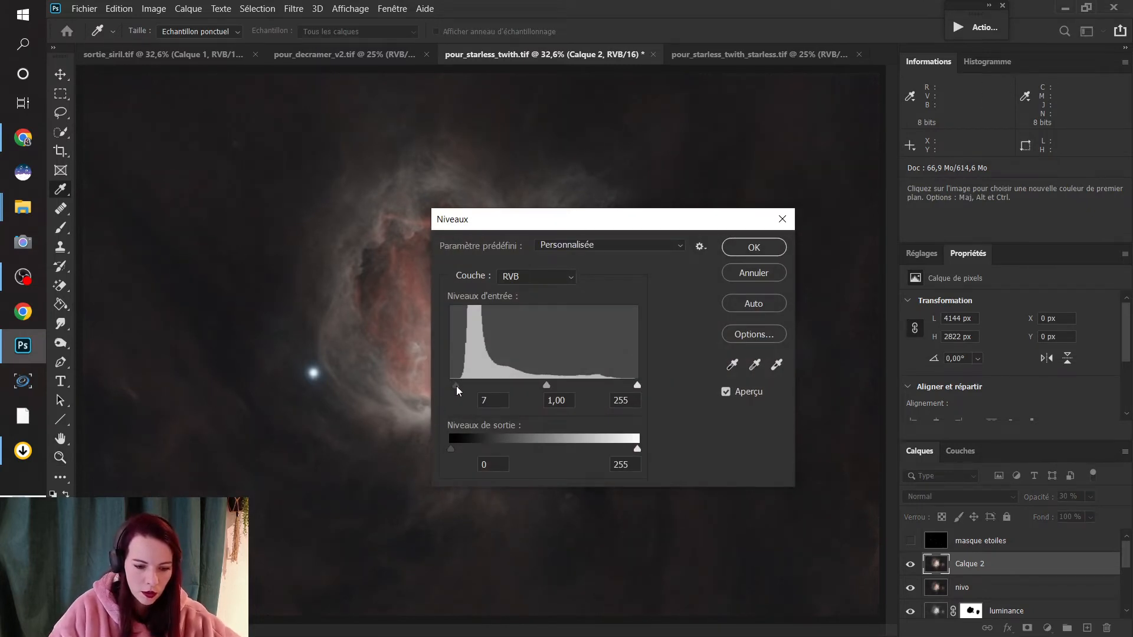
left_click(754, 247)
key("z")
left_click(909, 566)
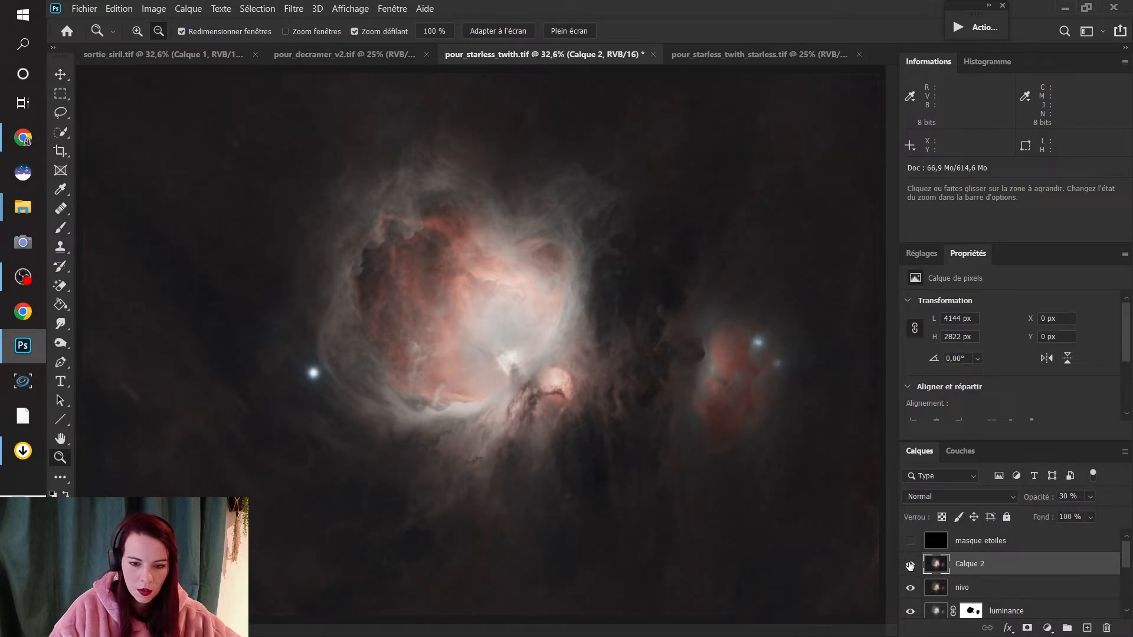
left_click(909, 566)
left_click(909, 565)
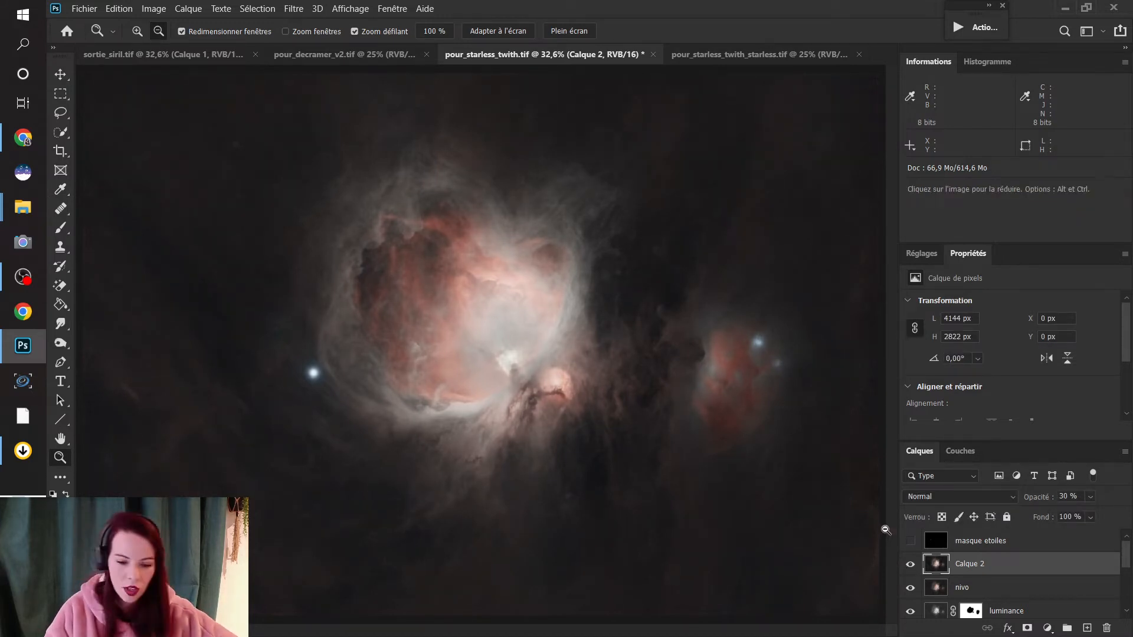
left_click(910, 564)
left_click(910, 565)
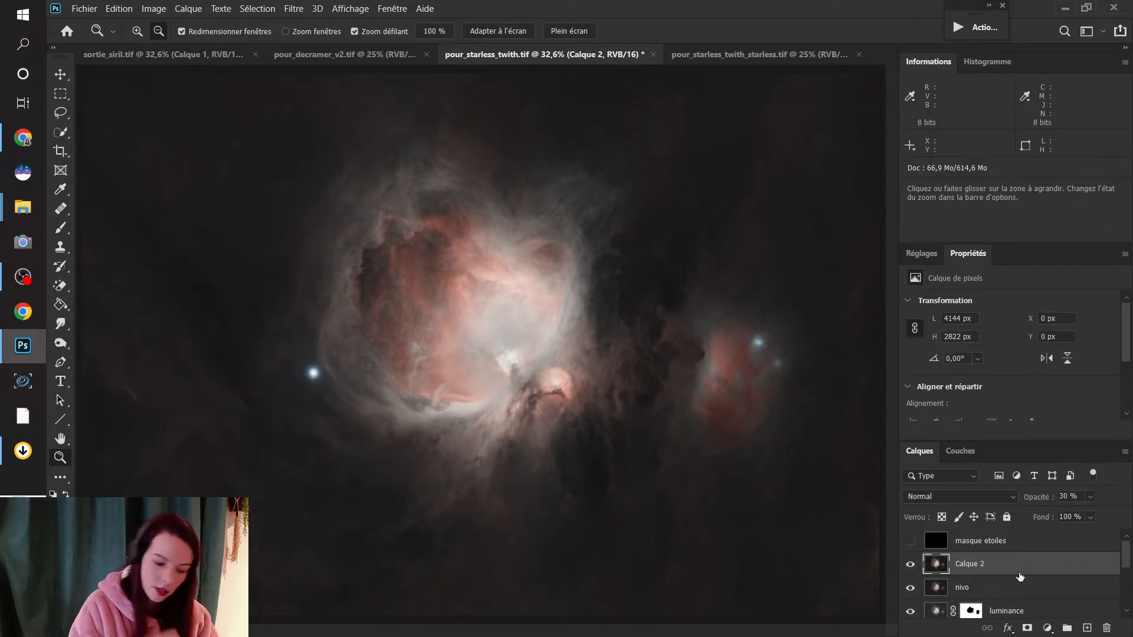
- Stamp all visible layers into a new layer above Calque 2 and apply a High Pass (Passe-haut) filter with an 80-pixel radius
key("ctrl+alt+shift+e")
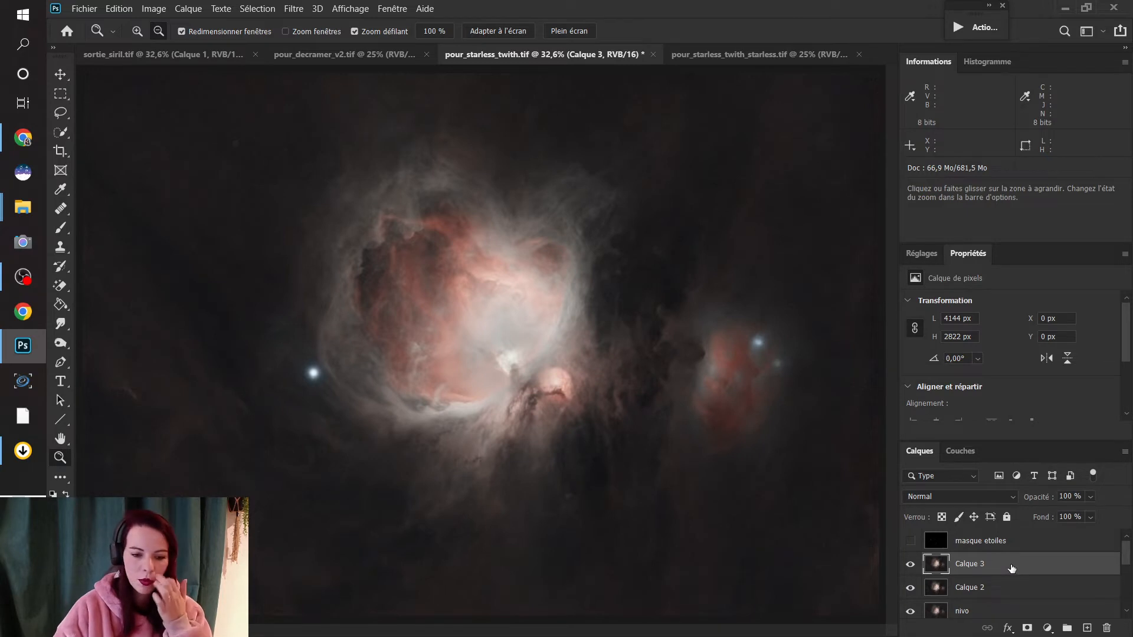
left_click(289, 8)
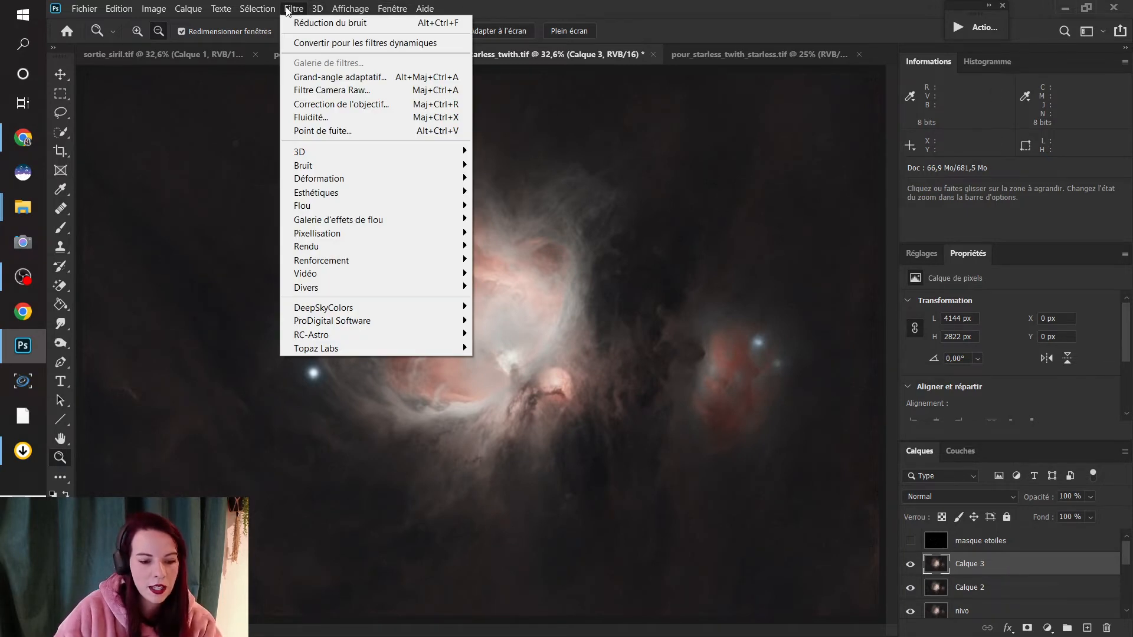
mouse_move(436, 287)
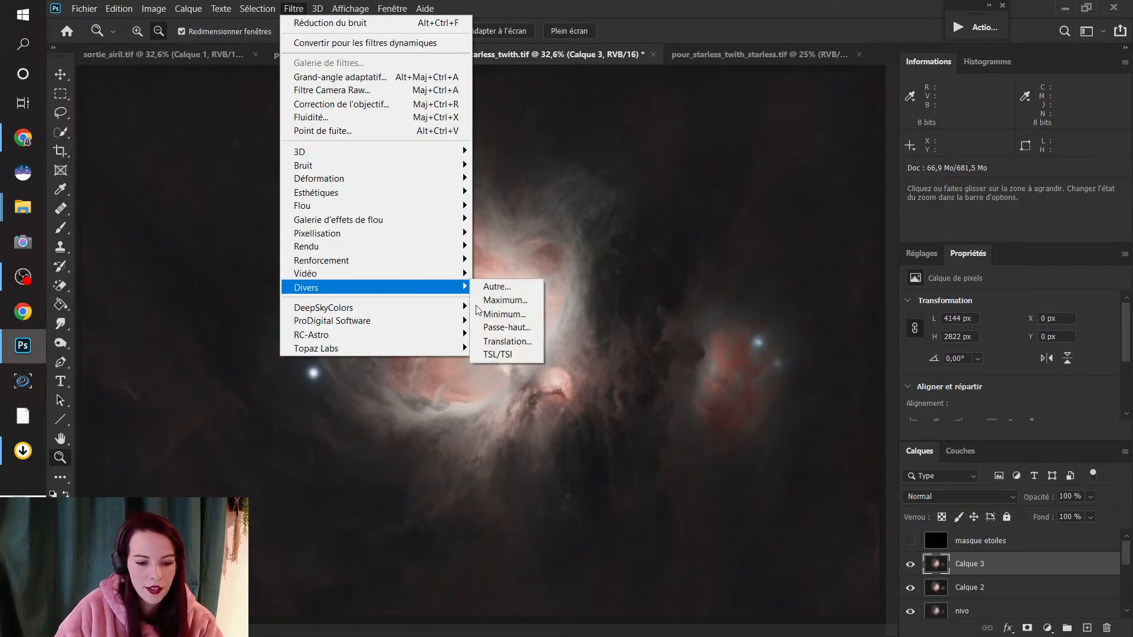
left_click(507, 327)
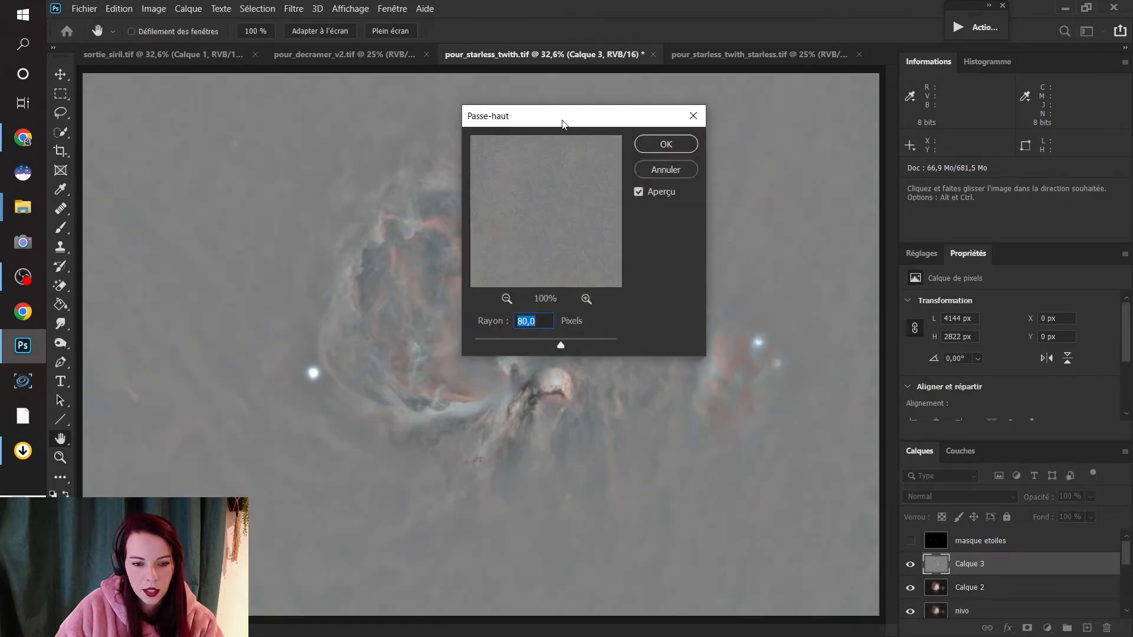
left_click_drag(562, 123, 835, 94)
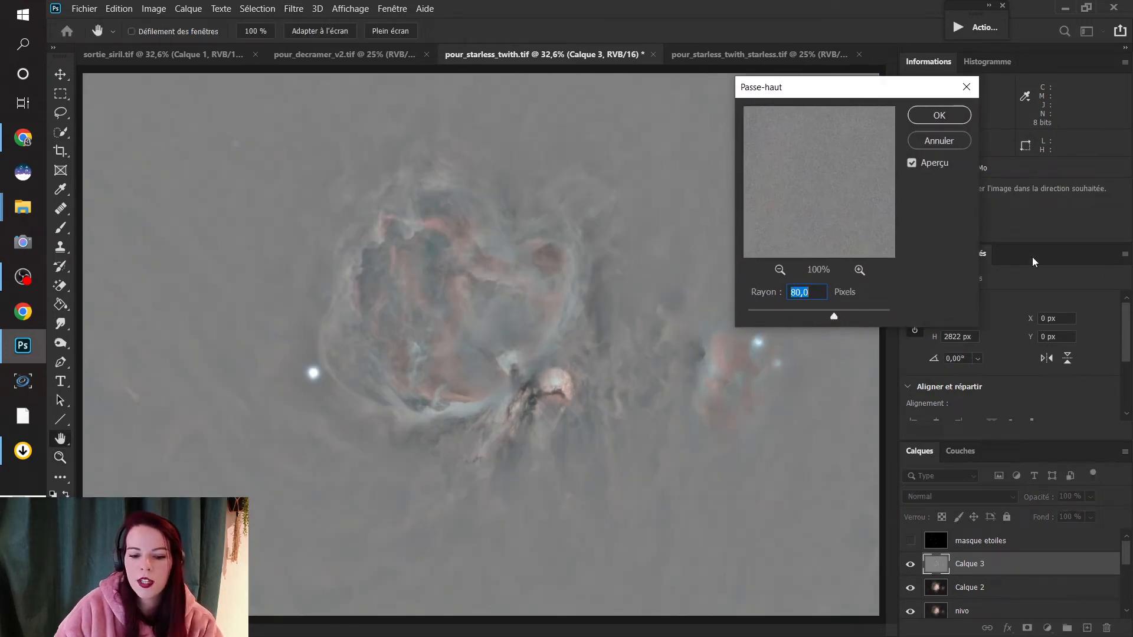
left_click(952, 120)
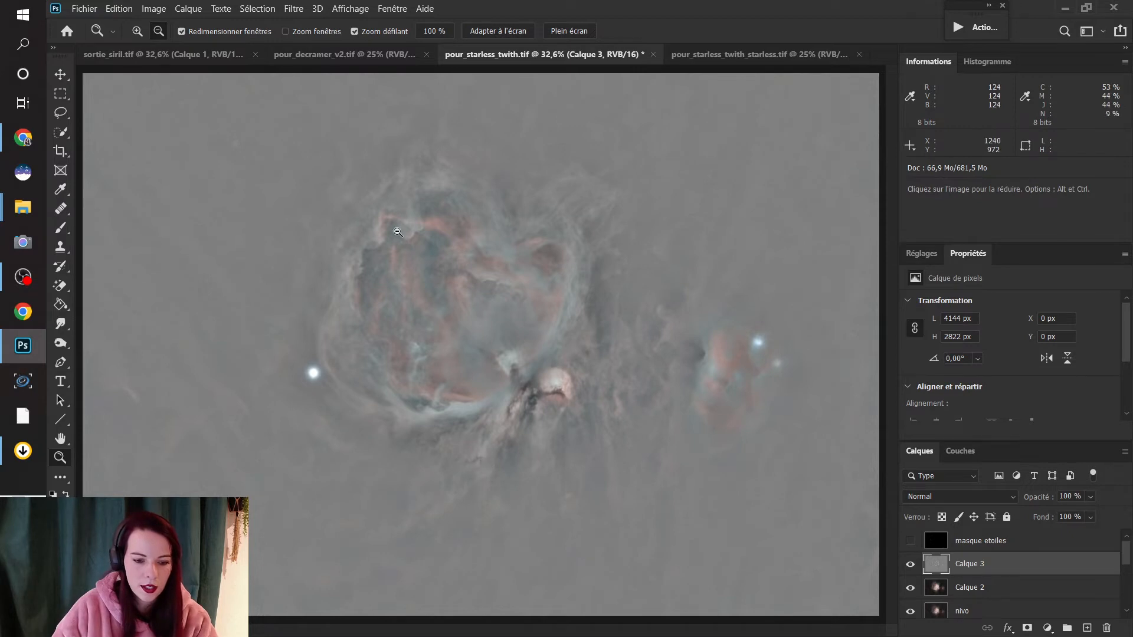
- Set Calque 3's blend mode to Lumière tamisée and compare the nebula with the High Pass layer shown and hidden
left_click(949, 499)
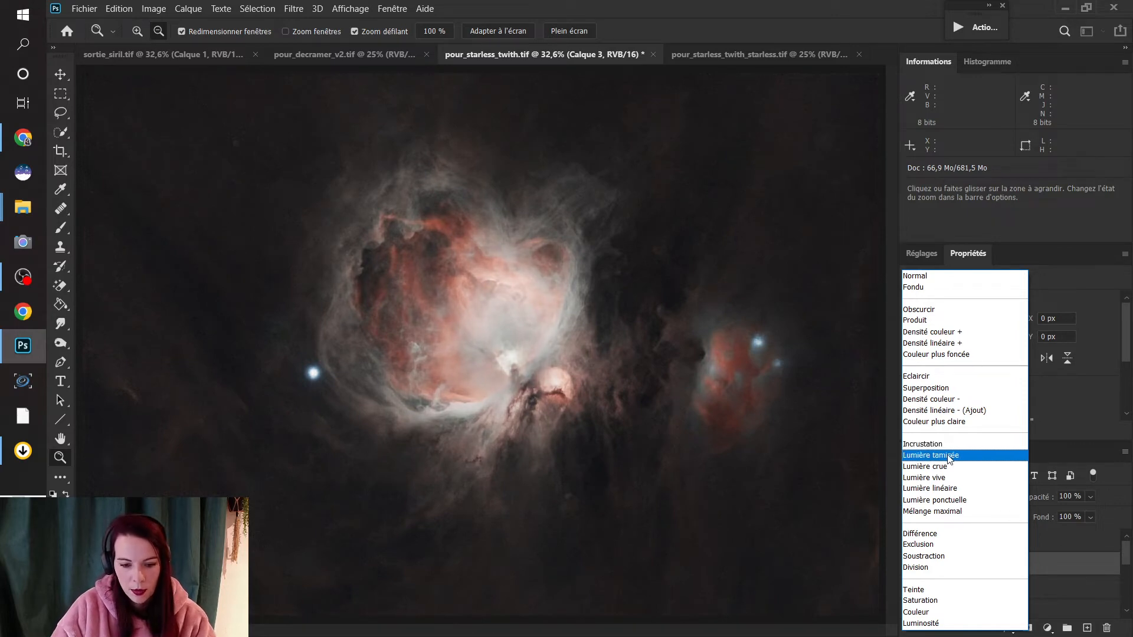
left_click(949, 456)
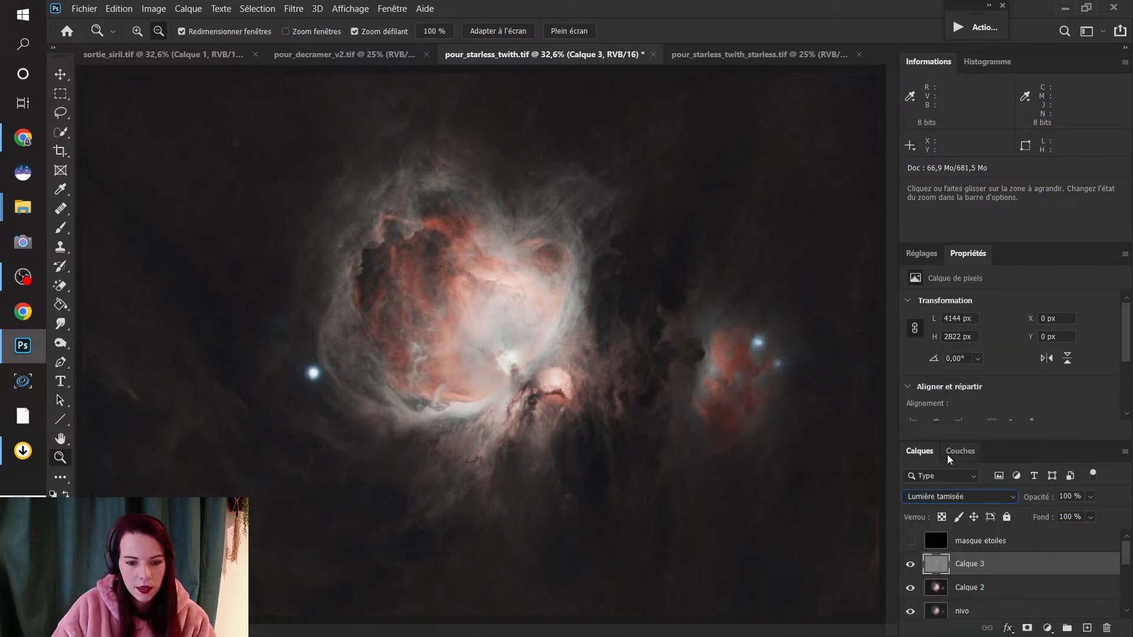
left_click(910, 565)
left_click(910, 565)
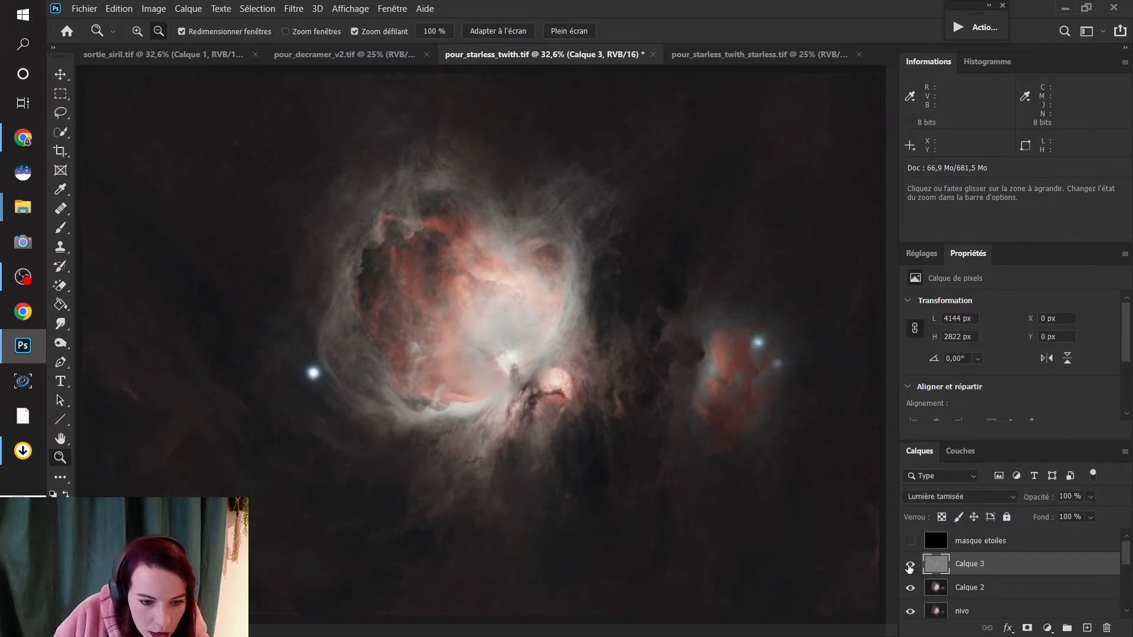
left_click(910, 565)
left_click(910, 565)
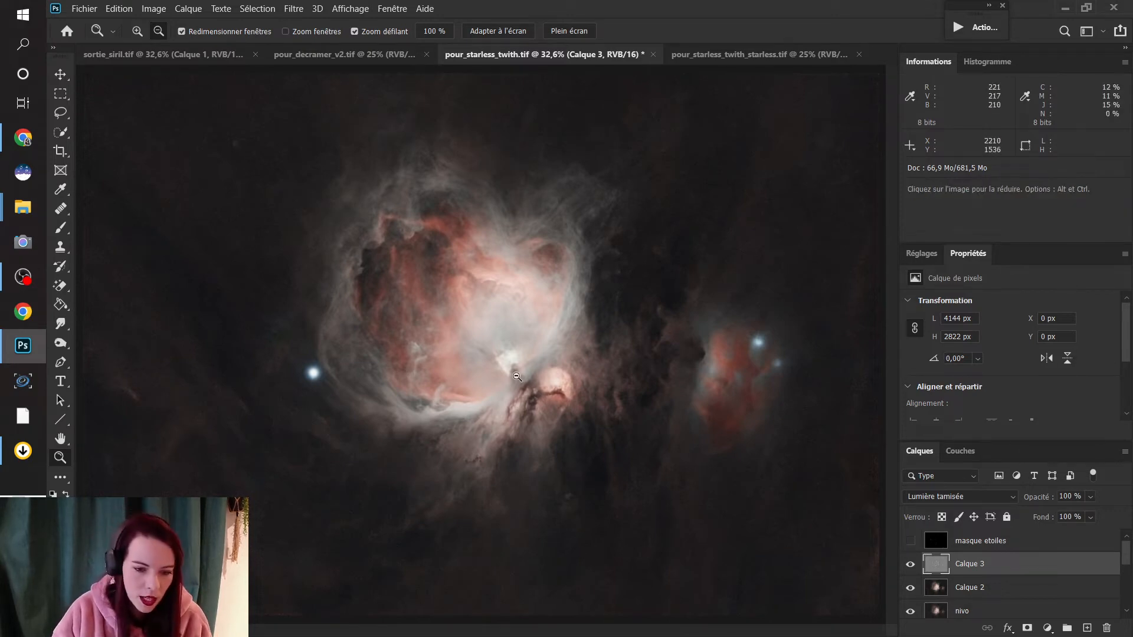
left_click(911, 565)
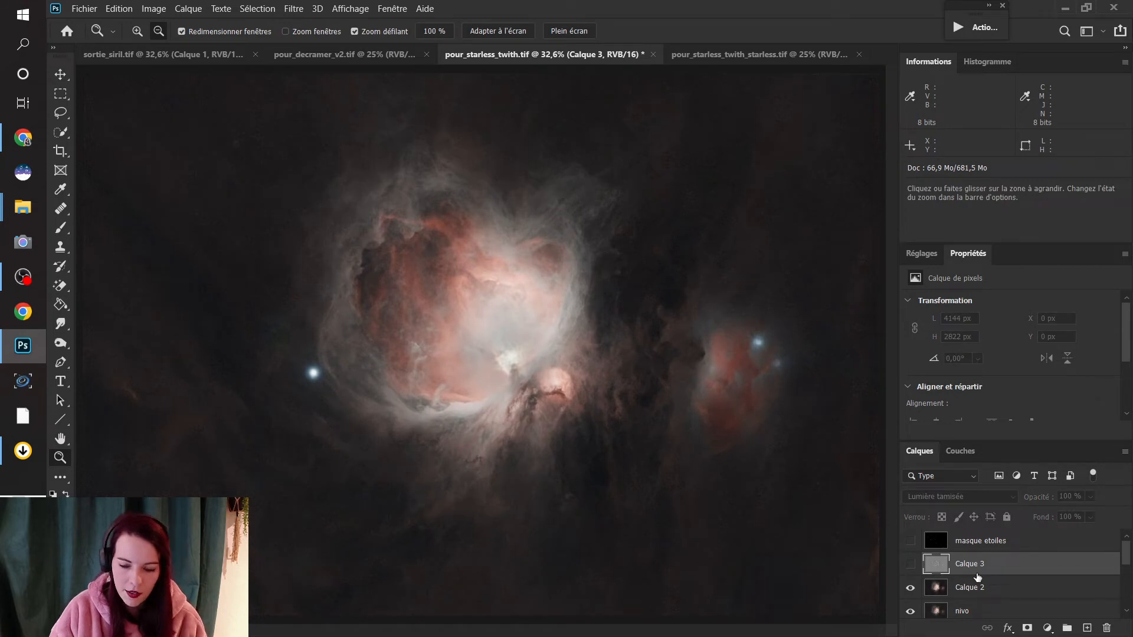
- Delete the High Pass layer Calque 3 and rename Calque 2 as courbes
left_click_drag(985, 567, 1107, 629)
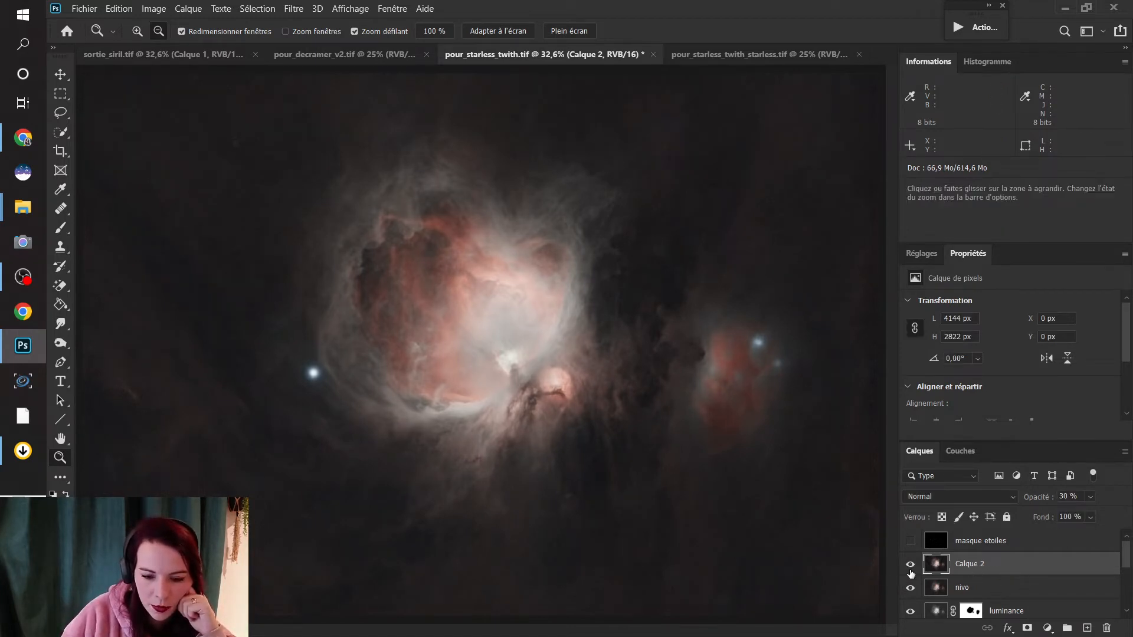
double_click(973, 568)
type("courbe")
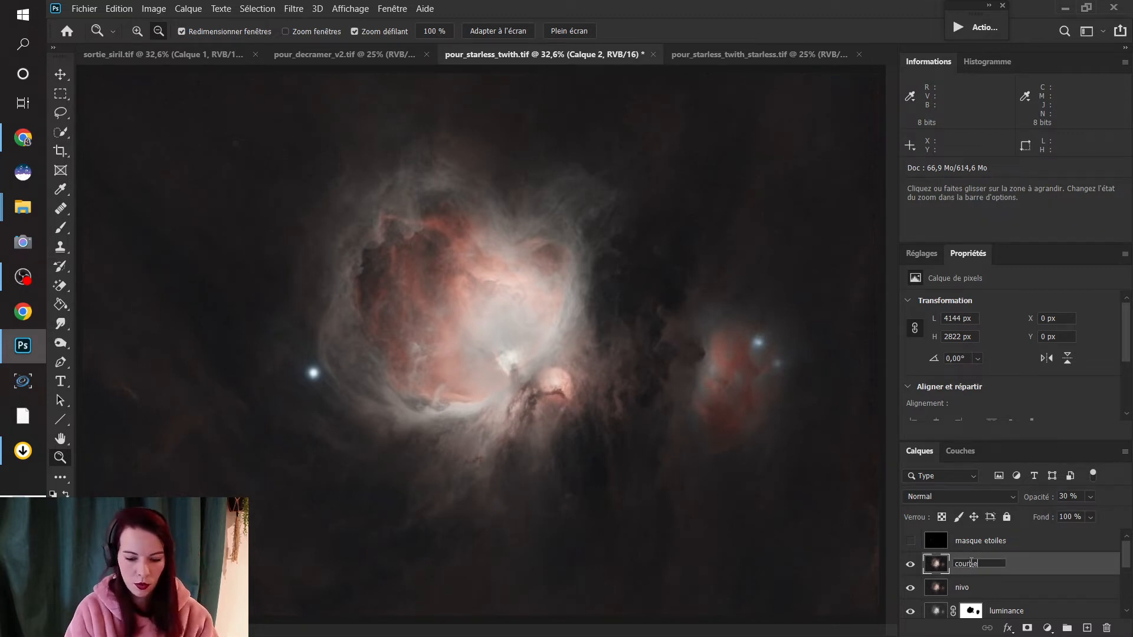
type("s")
key("Return")
- Stamp all visible layers into a new layer above courbes and start noise reduction (Réduction du bruit) on it with detail preservation at 0%
key("ctrl+shift+alt+e")
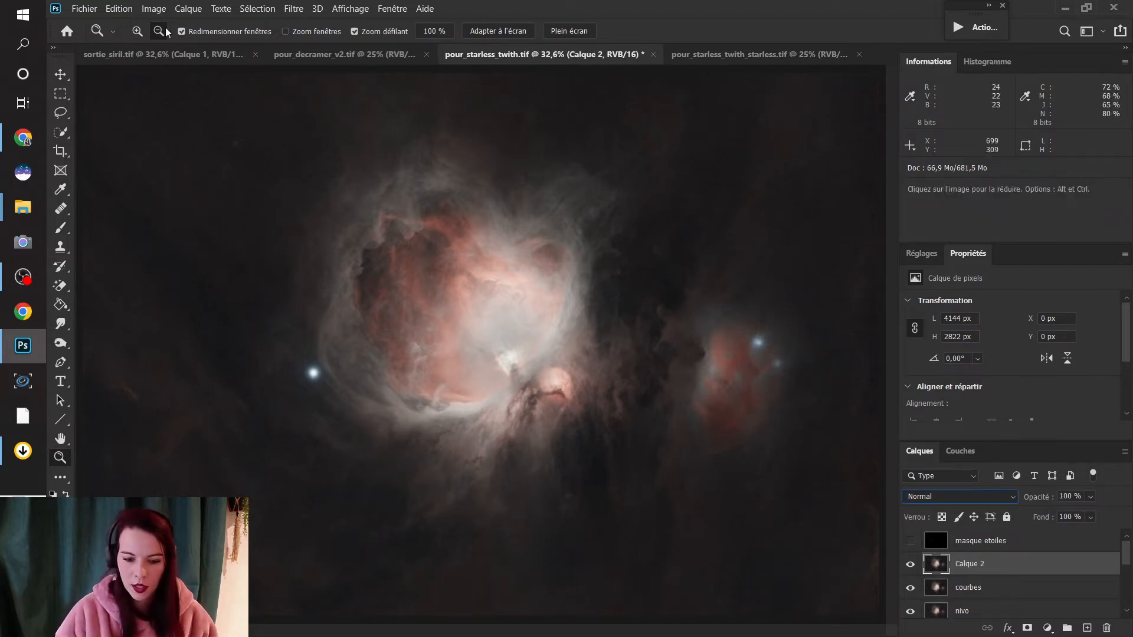
left_click(290, 9)
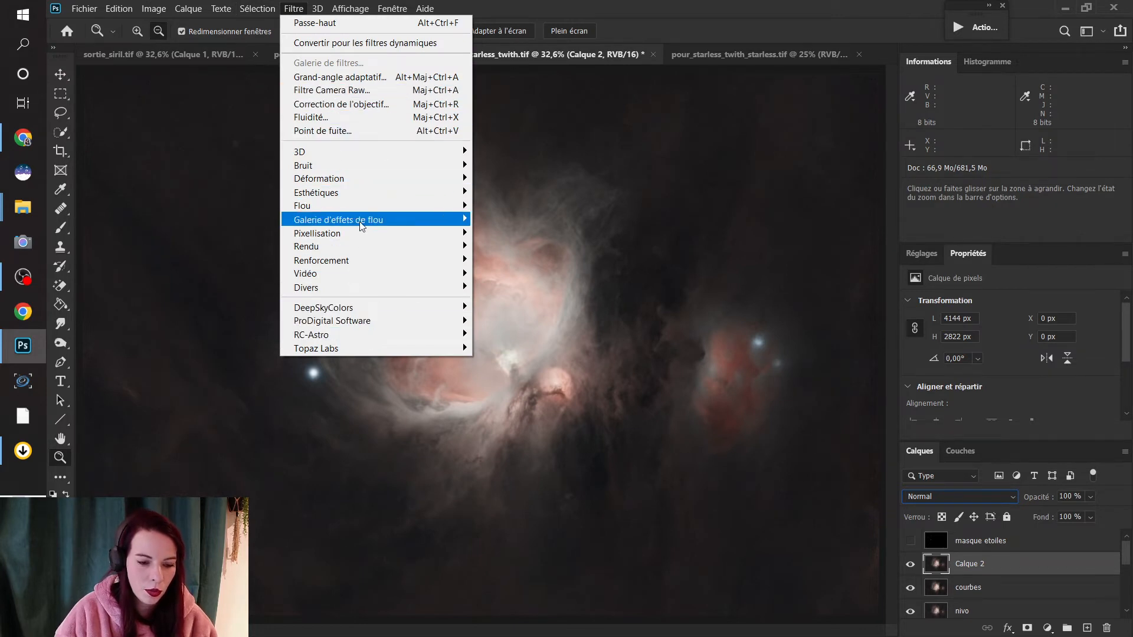
mouse_move(385, 279)
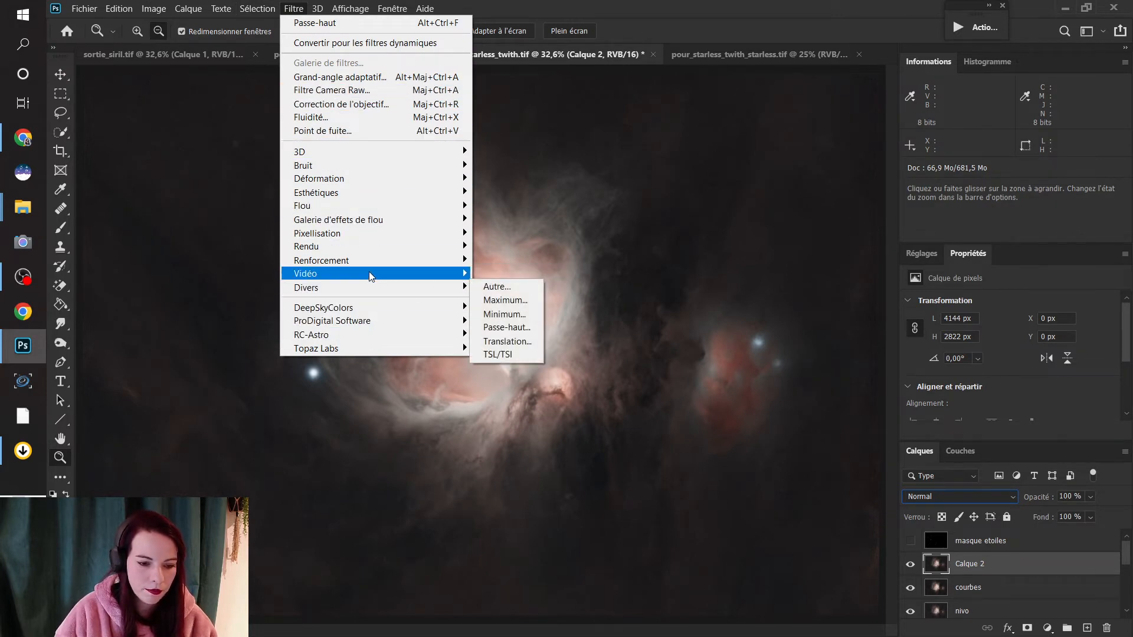
mouse_move(363, 166)
left_click(552, 218)
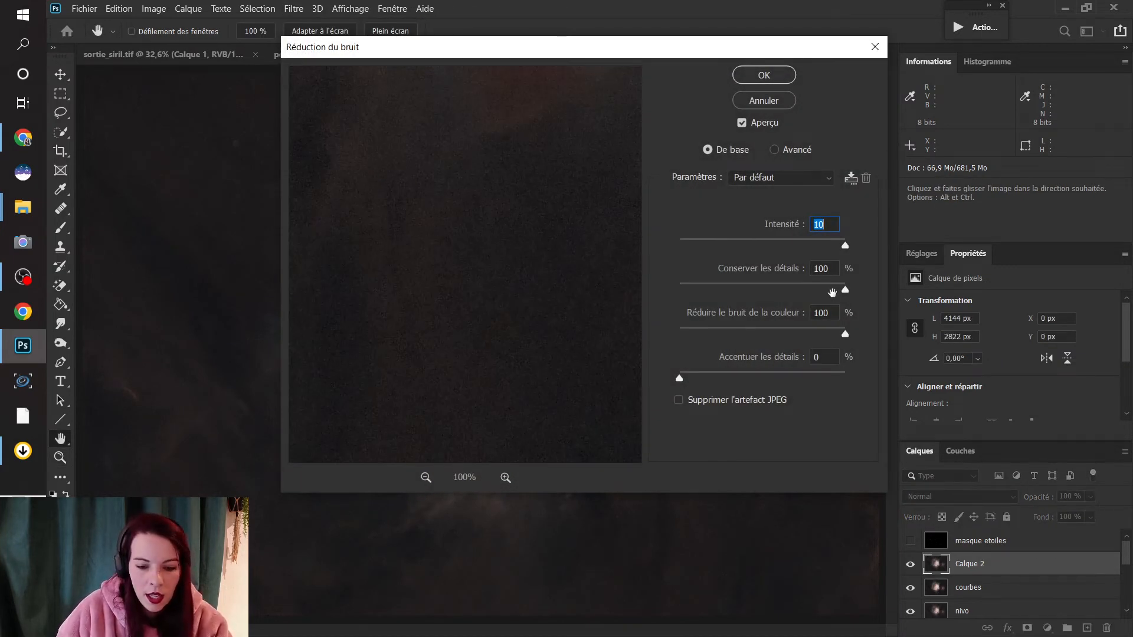
left_click_drag(845, 291, 671, 312)
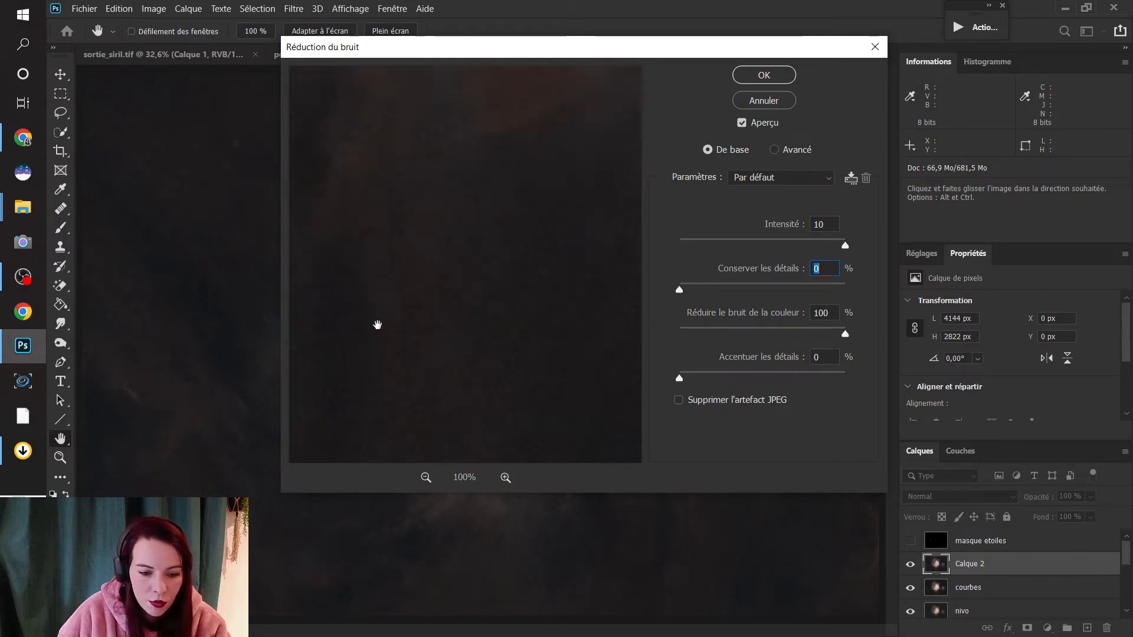
- Examine the noise reduction preview across the nebula's bright core, red areas and surrounding dark dust for lost detail
left_click_drag(412, 111, 472, 277)
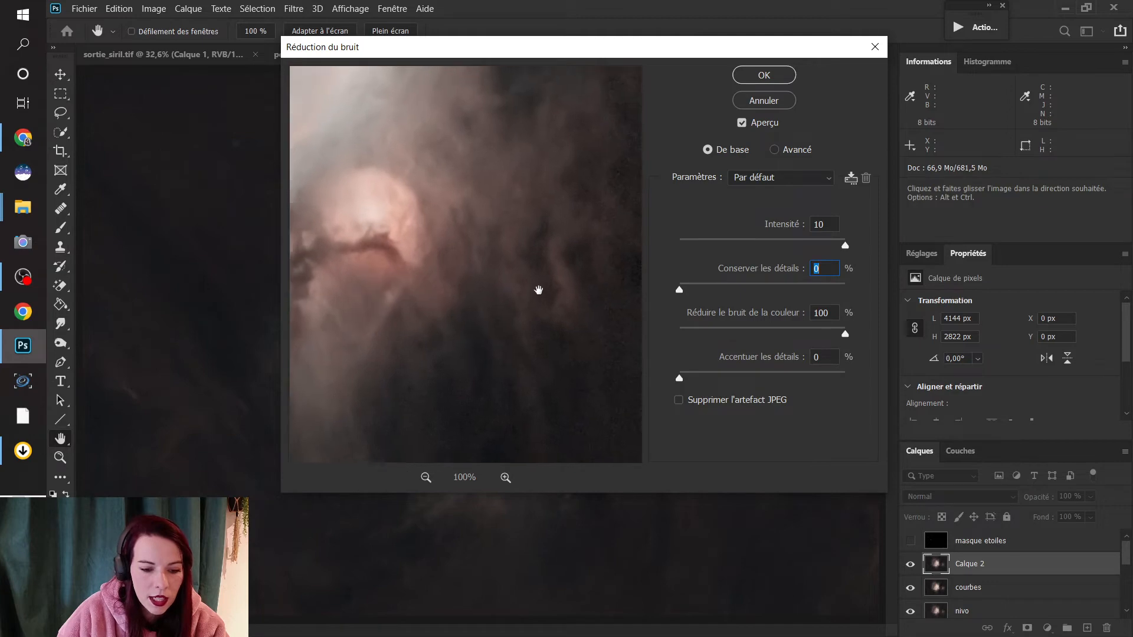
left_click_drag(452, 319, 528, 255)
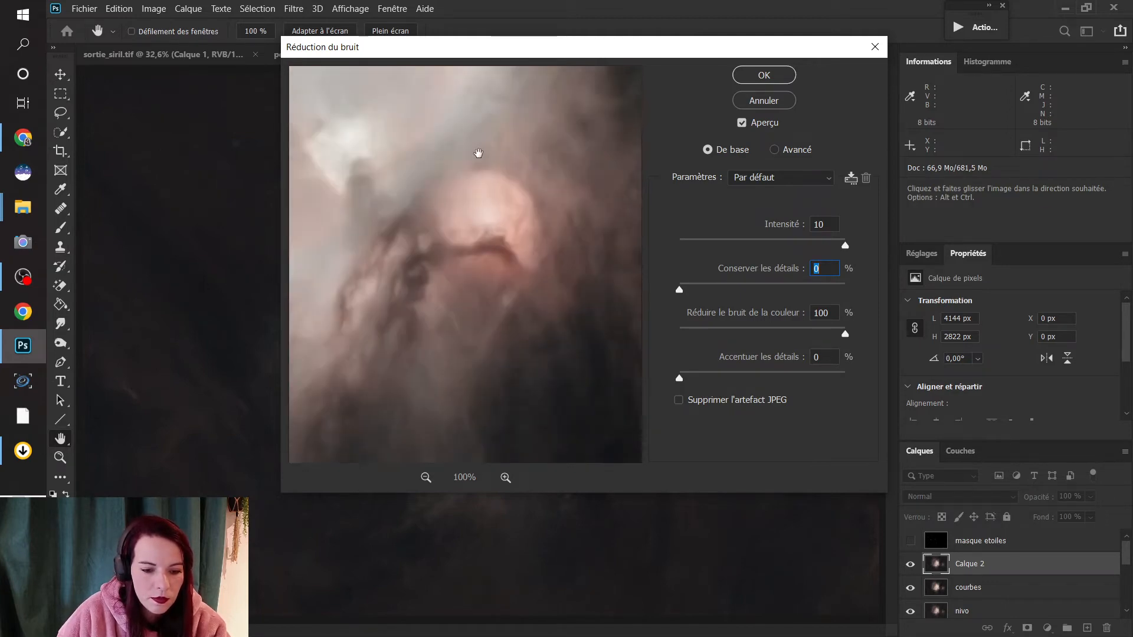
left_click_drag(568, 170, 528, 106)
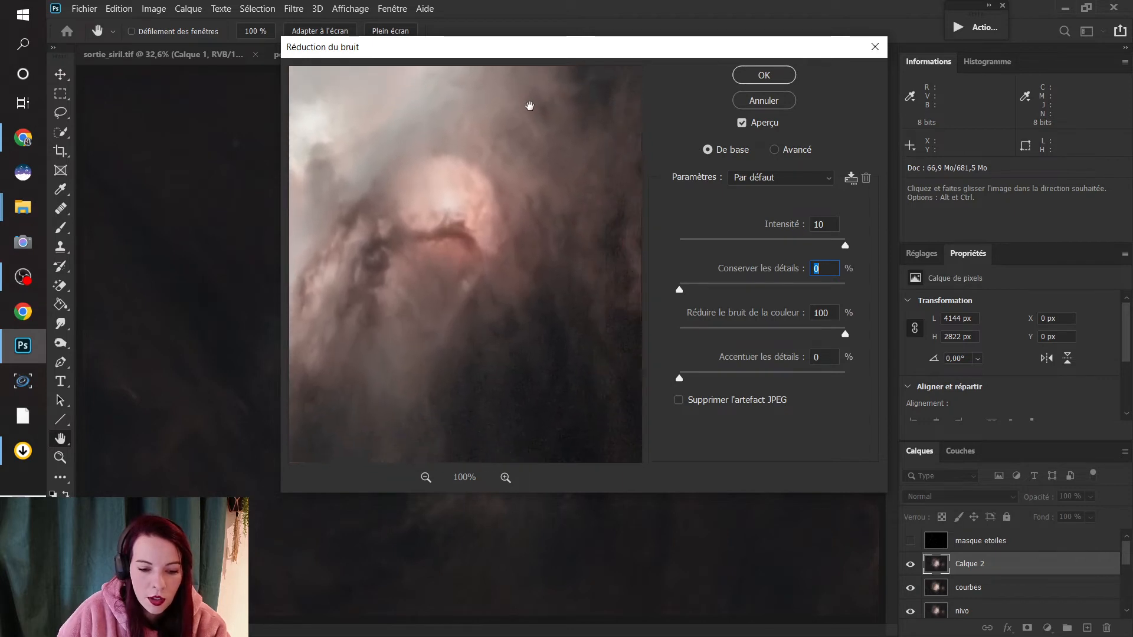
left_click_drag(508, 144, 468, 235)
left_click_drag(381, 264, 500, 298)
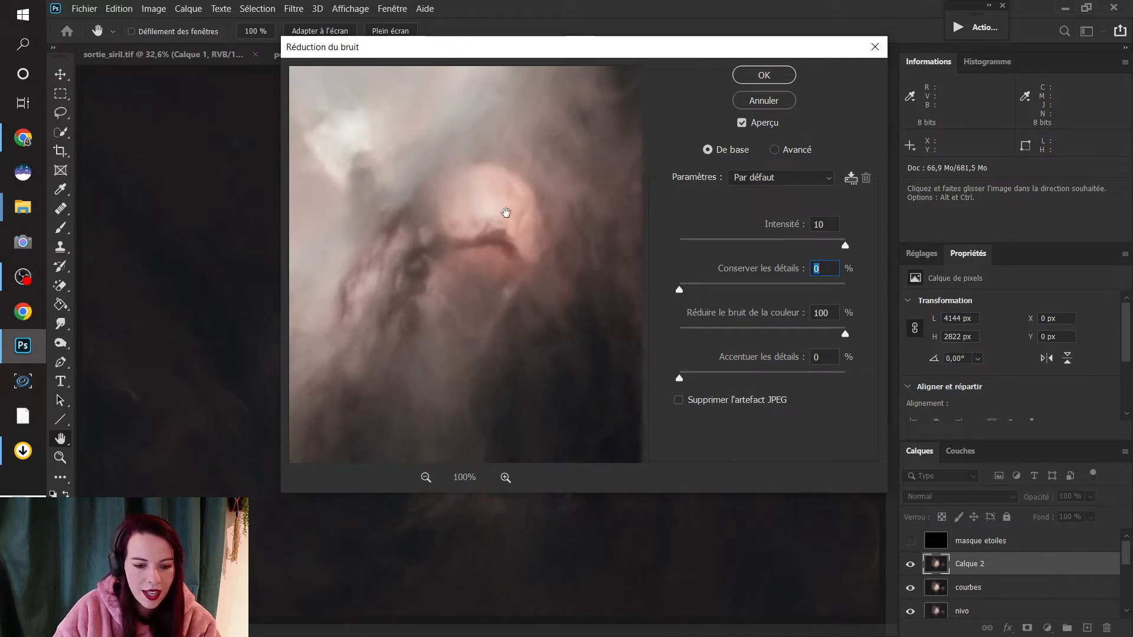
left_click_drag(574, 242, 588, 355)
left_click_drag(469, 296, 484, 382)
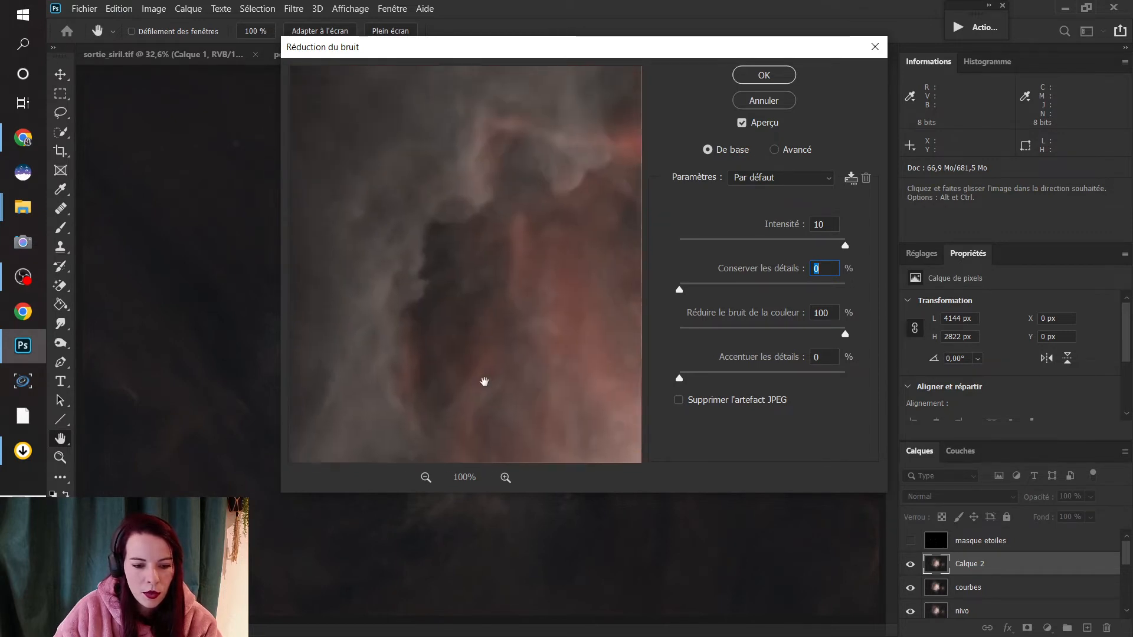
left_click_drag(558, 167, 466, 221)
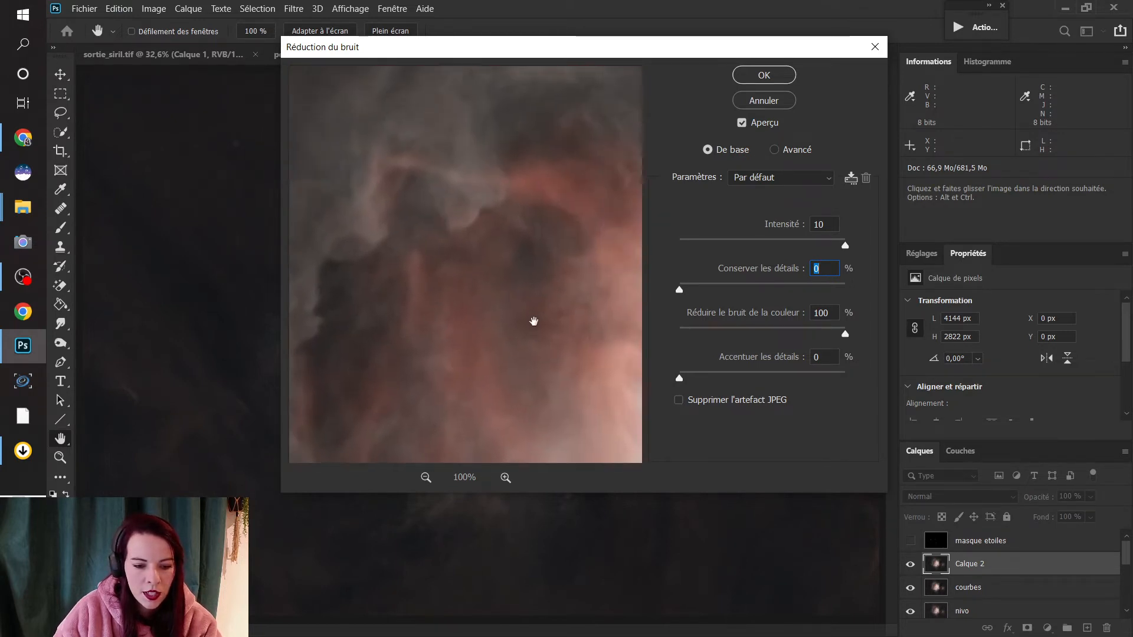
left_click_drag(533, 321, 366, 203)
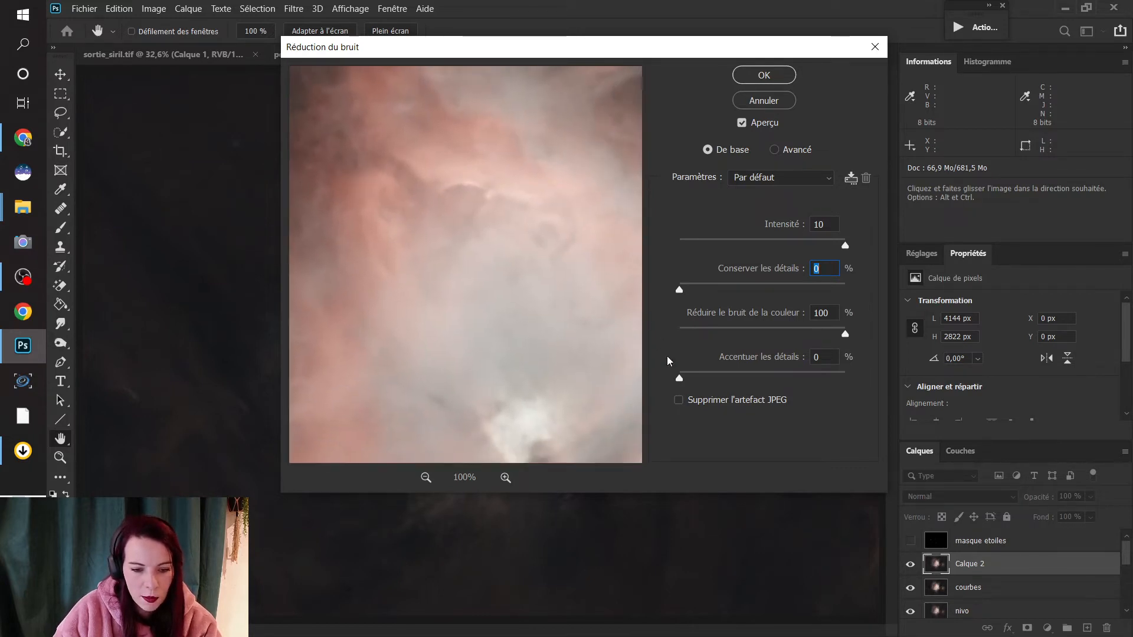
left_click_drag(557, 311, 464, 89)
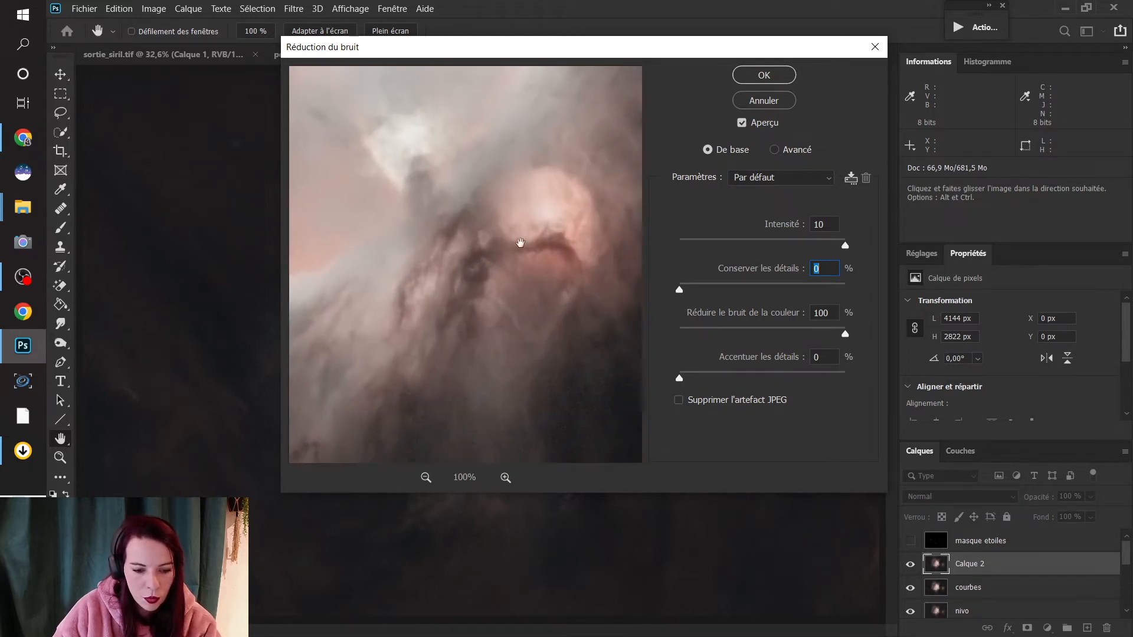
left_click_drag(520, 195, 147, 236)
left_click_drag(442, 228, 667, 228)
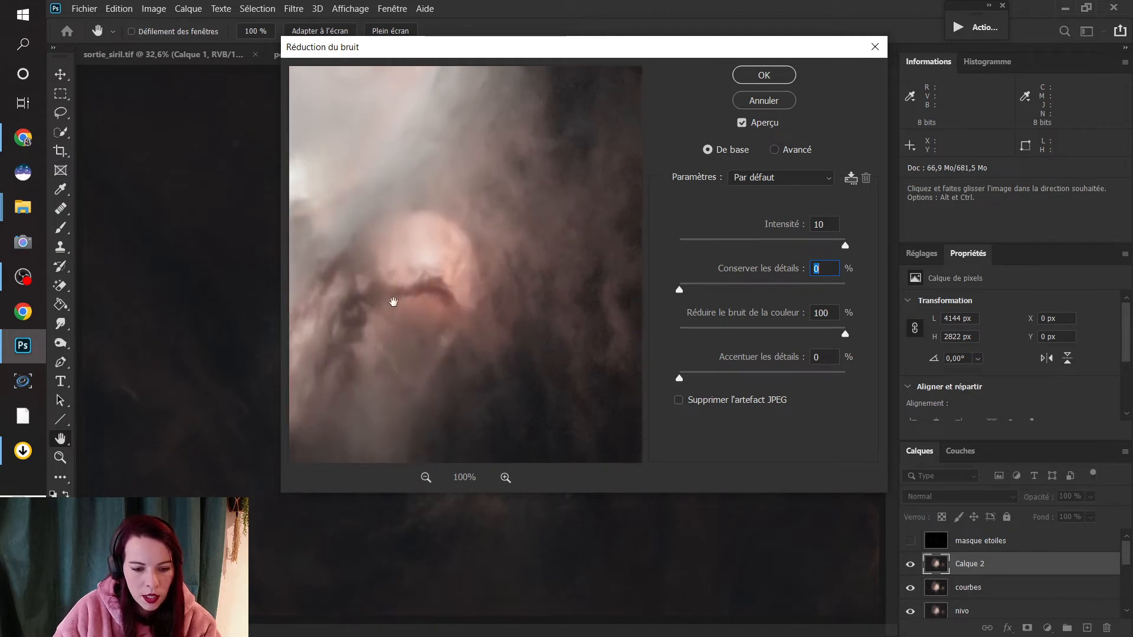
left_click_drag(425, 180, 429, 95)
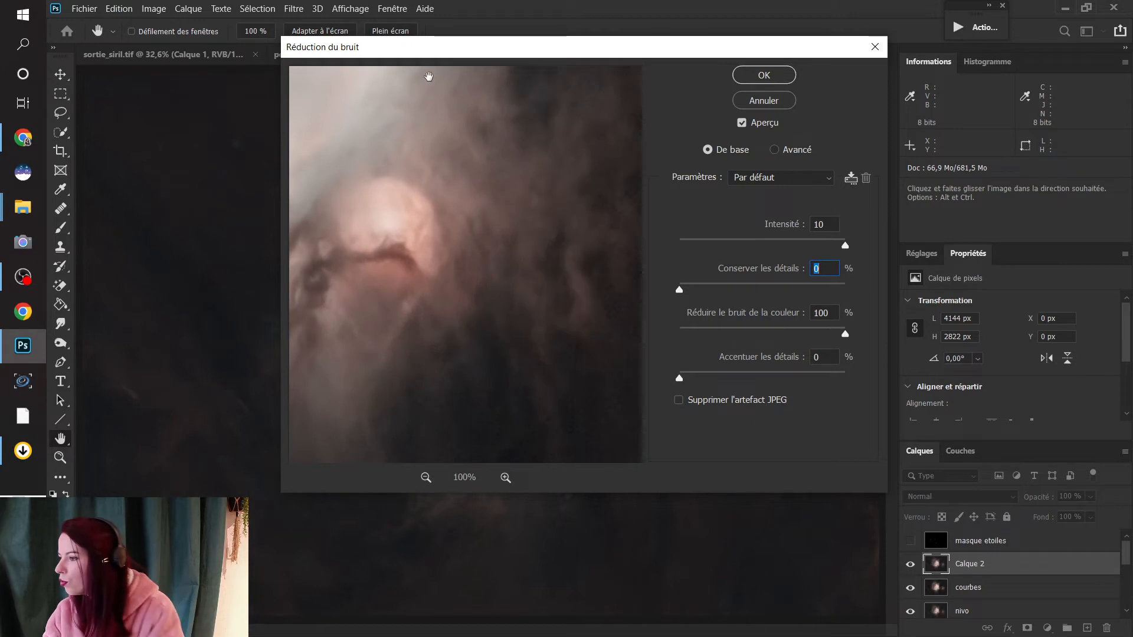
- Apply the noise reduction to Calque 2 and compare the background grain at 200% with and without the layer
left_click(779, 75)
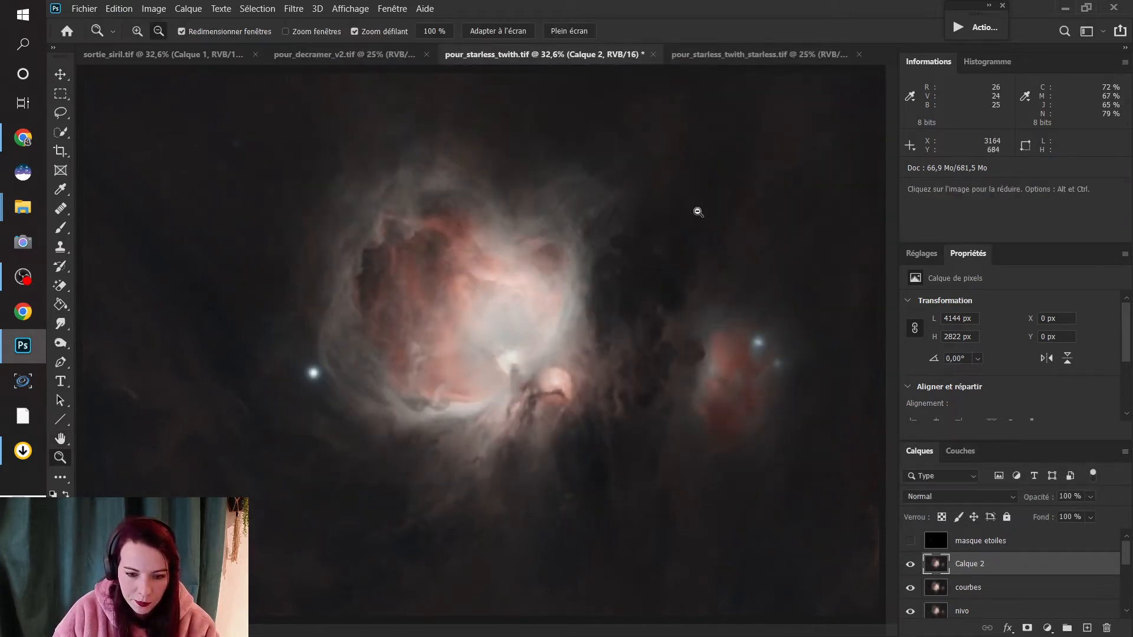
left_click(782, 266)
left_click(782, 267)
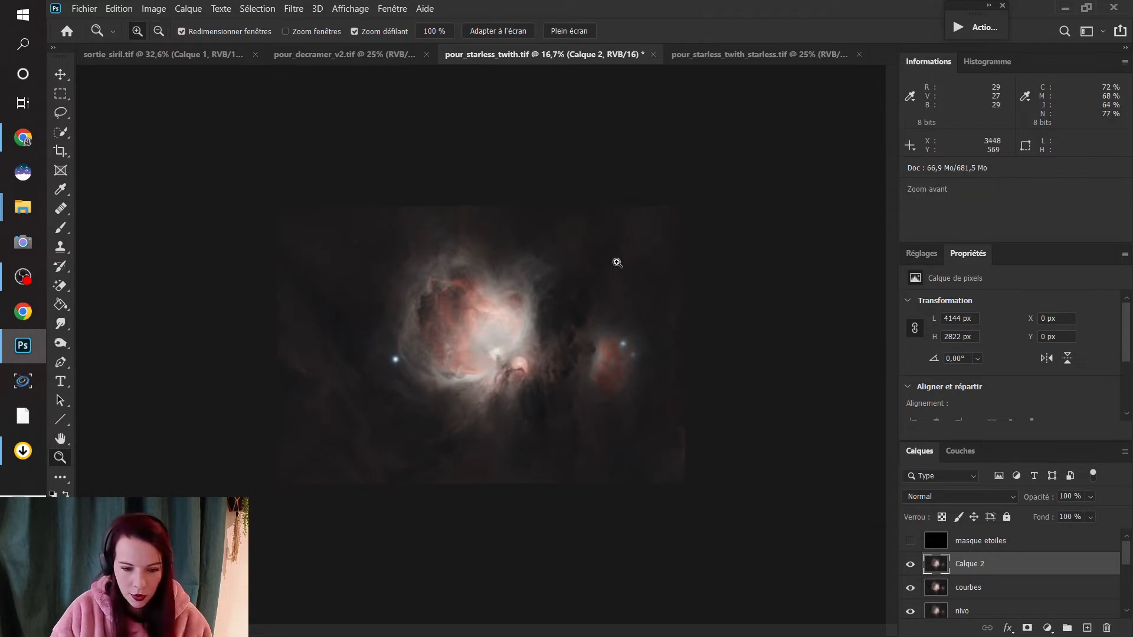
left_click_drag(618, 261, 752, 240)
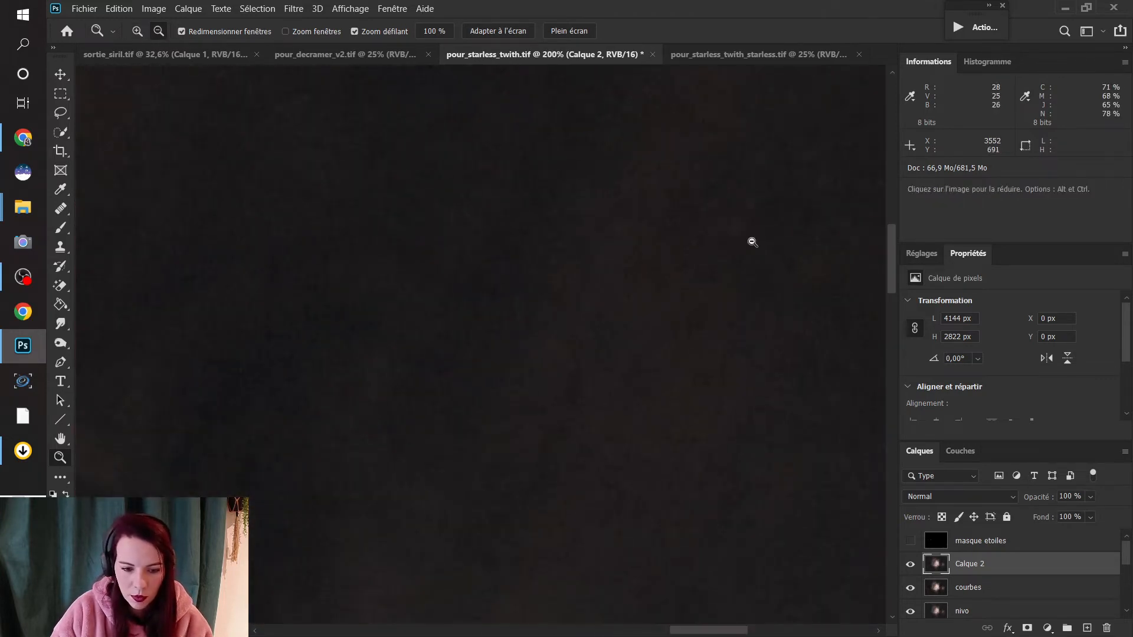
left_click(910, 565)
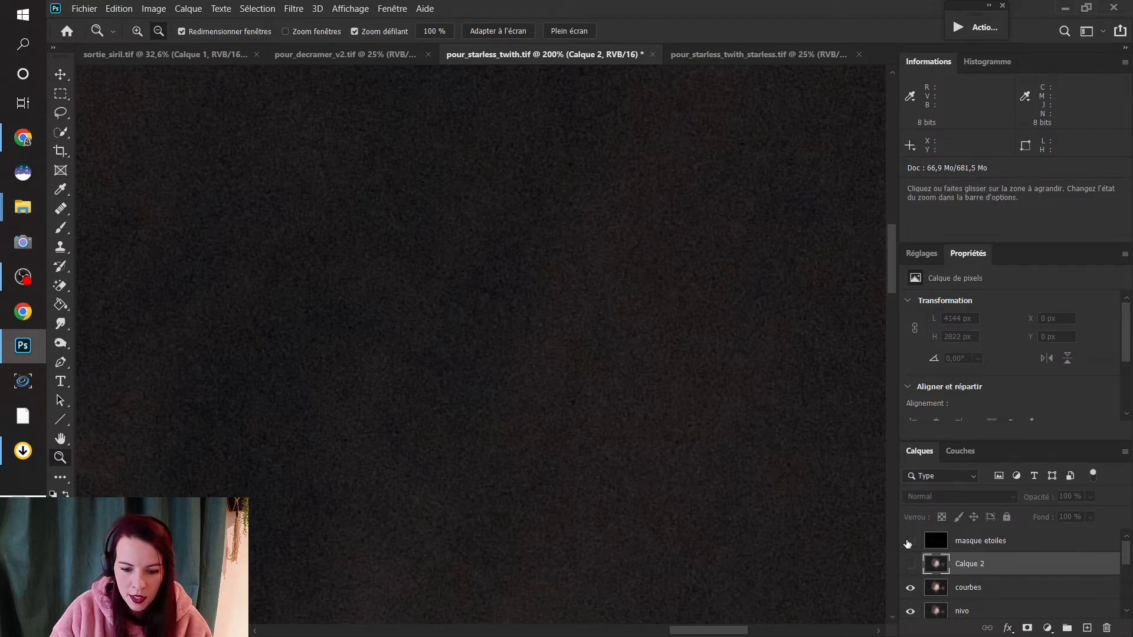
left_click(910, 565)
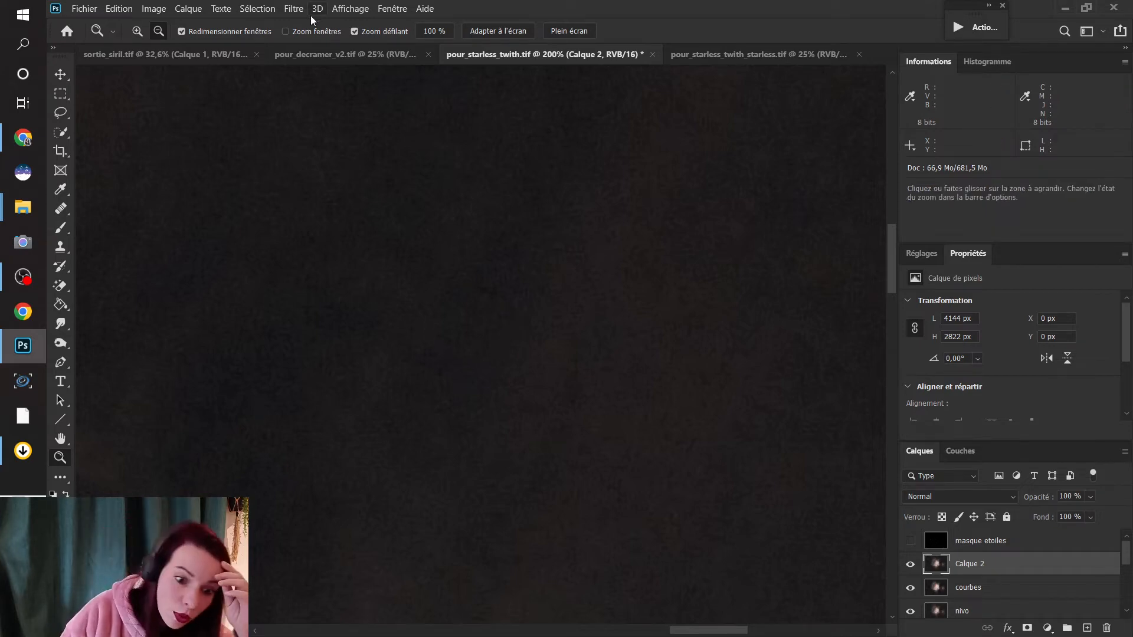
- Apply a Gaussian Blur (Flou gaussien) to Calque 2, previewing a 0.5-pixel radius and settling on 1.2 pixels
left_click(294, 9)
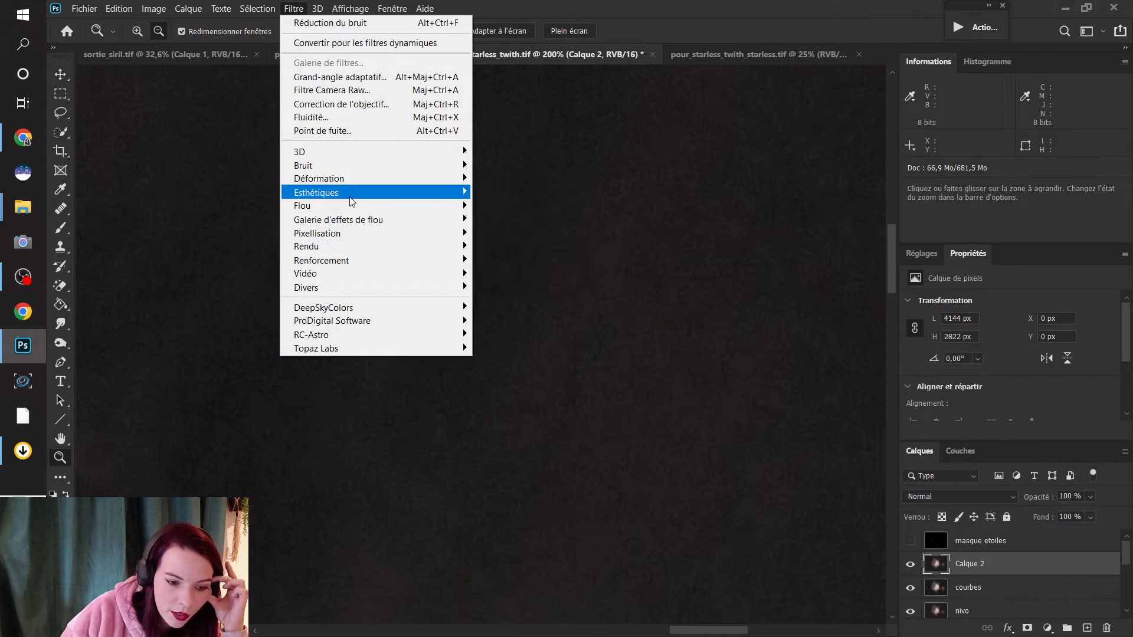
left_click(532, 275)
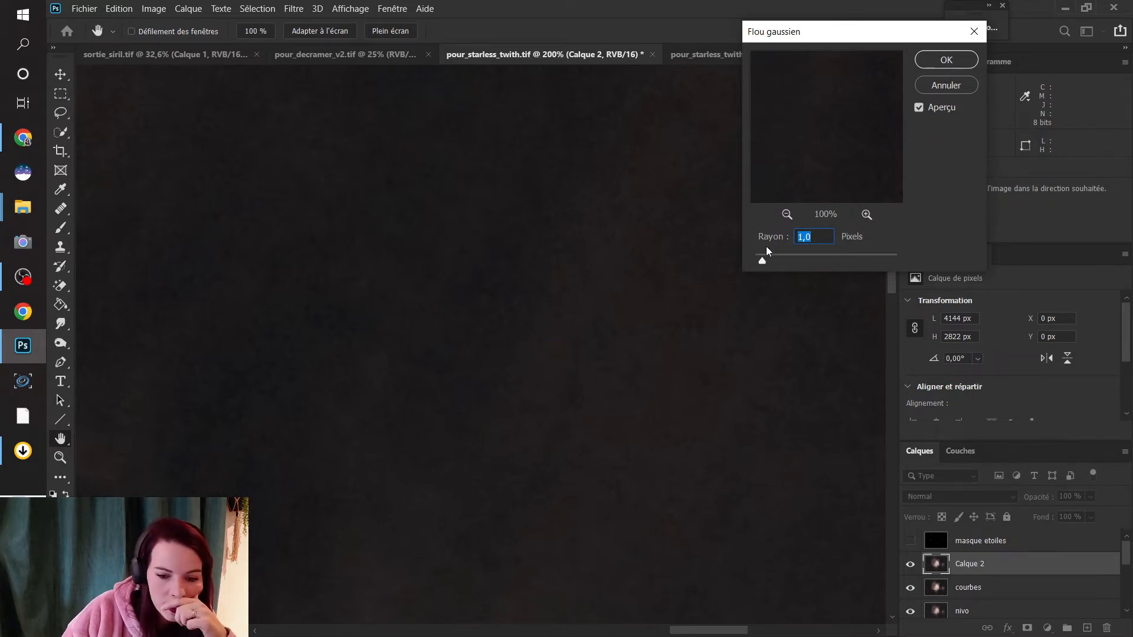
left_click(919, 107)
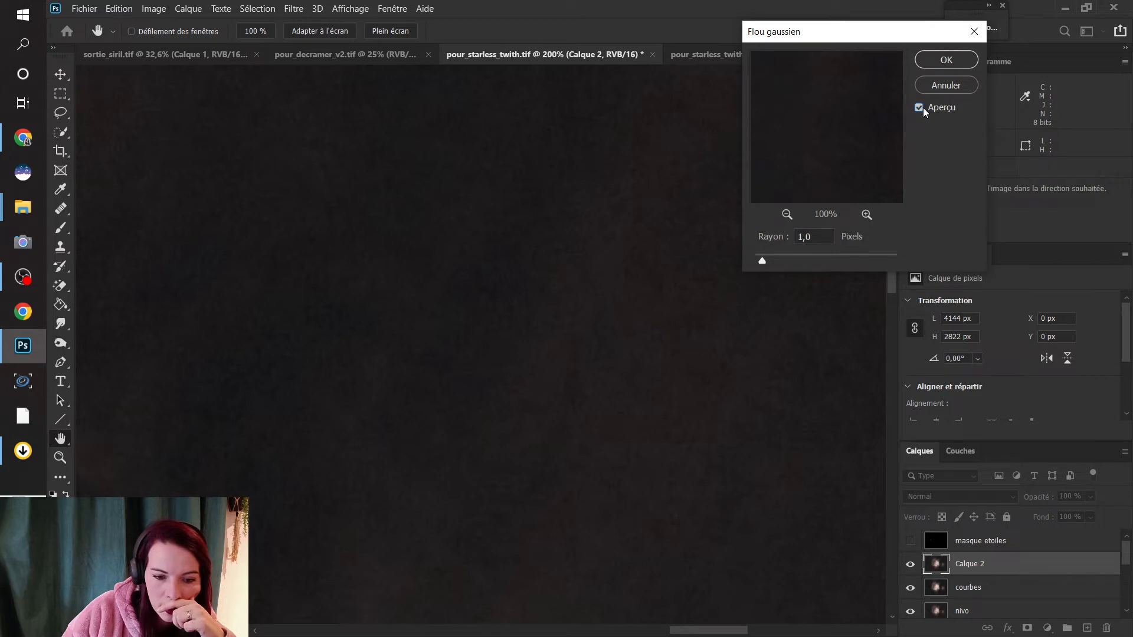
left_click_drag(819, 240, 803, 245)
type("05")
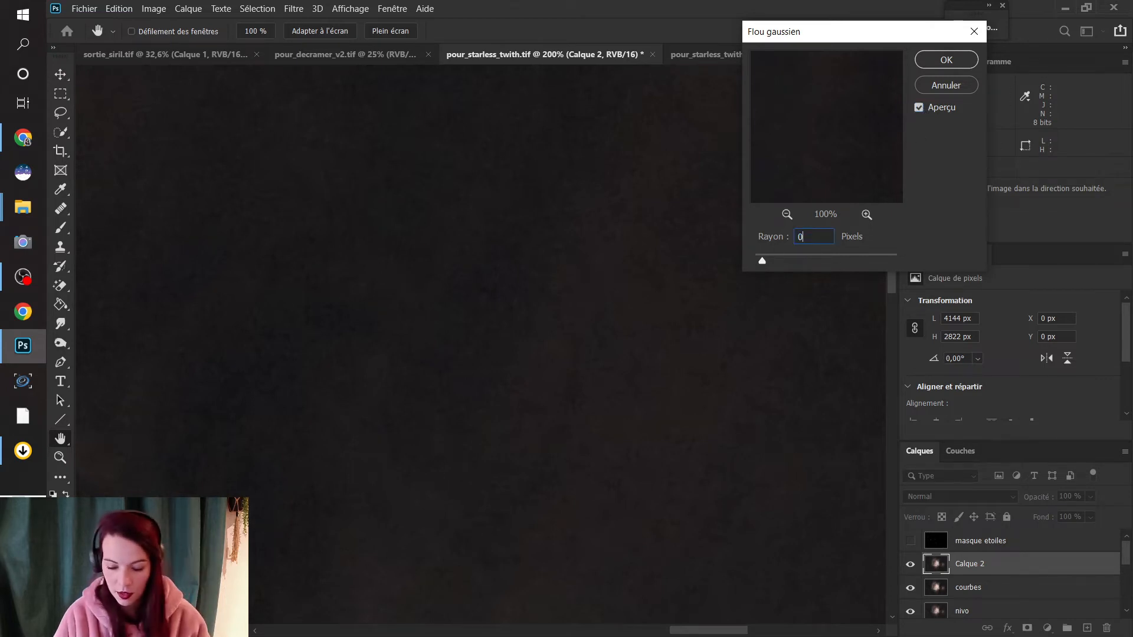
type(",5")
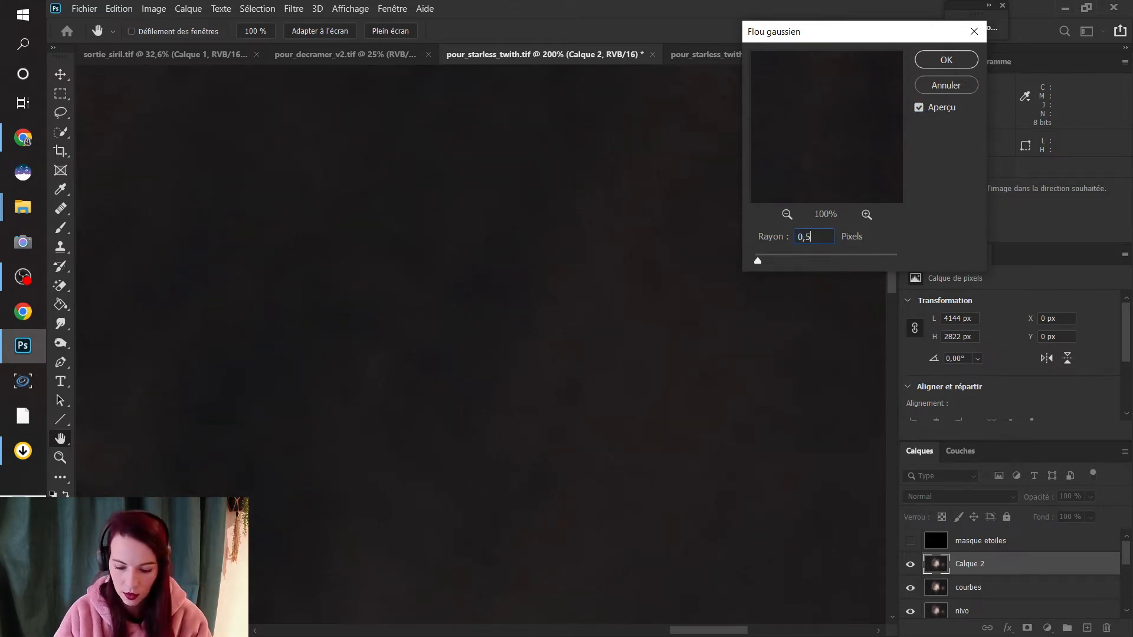
left_click(918, 108)
left_click(919, 107)
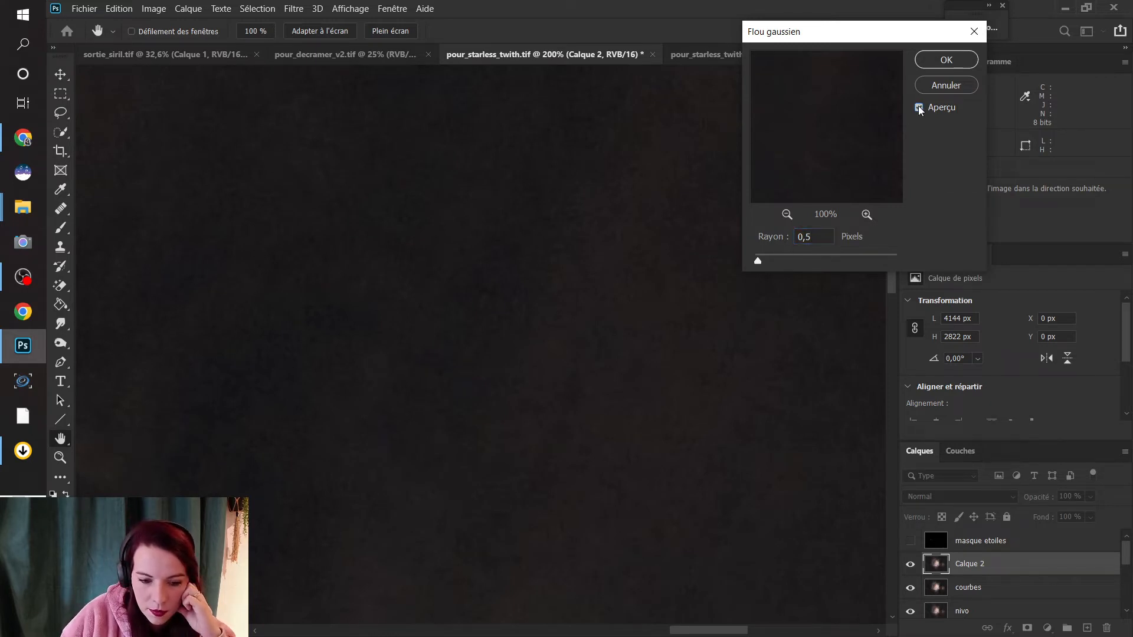
left_click(759, 257)
type("1,2")
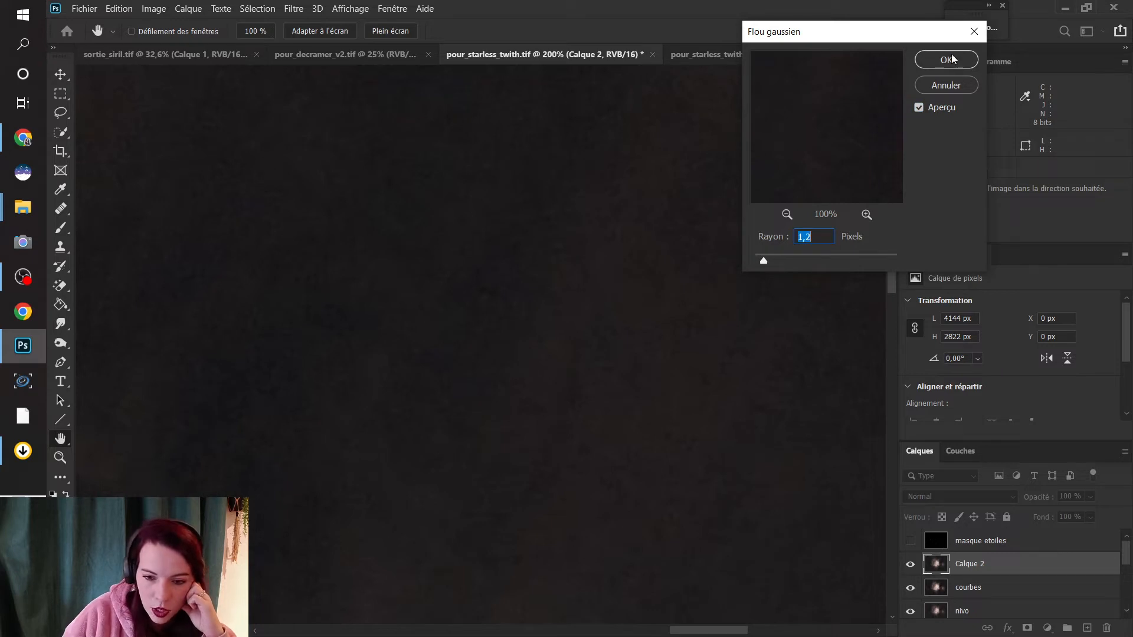
left_click(946, 60)
key("z")
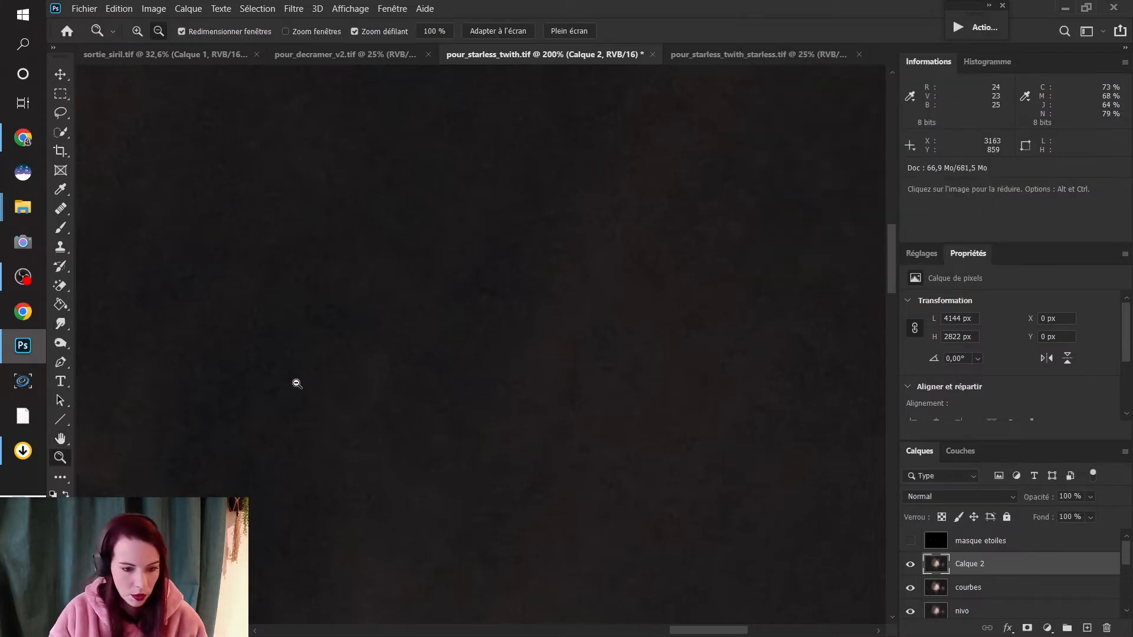
- Add a white layer mask to Calque 2
left_click(274, 381)
right_click(273, 382)
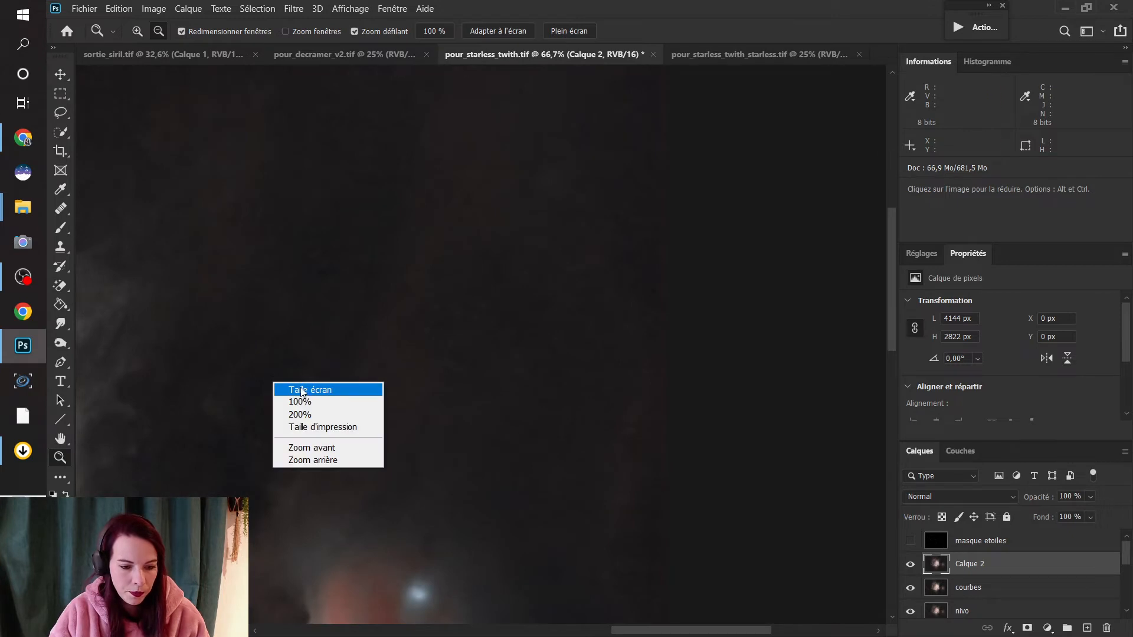
left_click(304, 386)
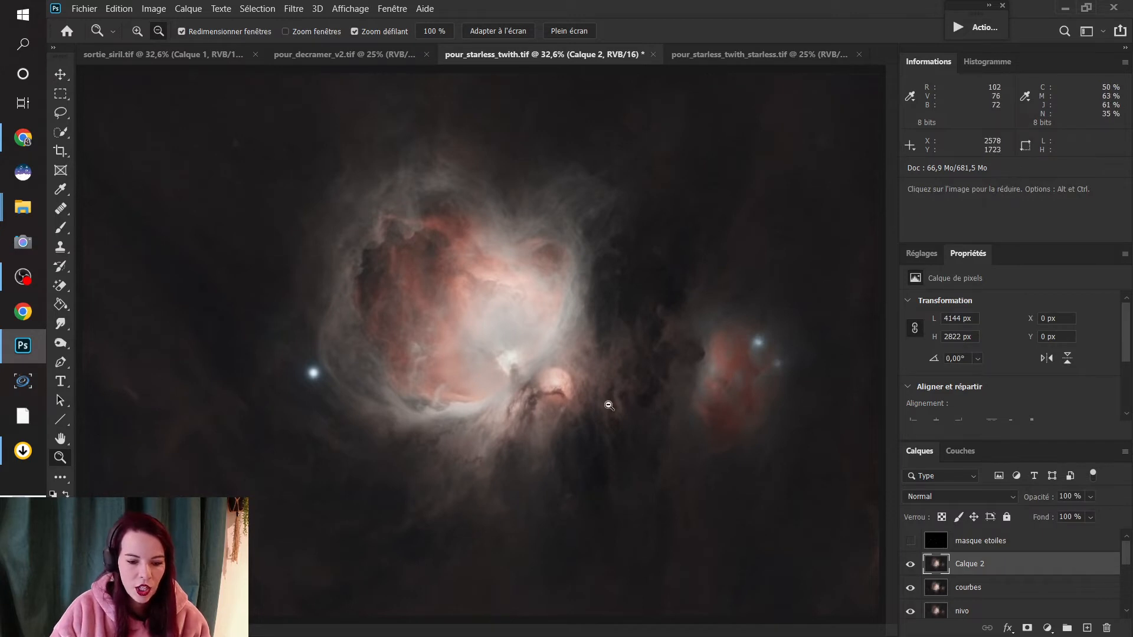
left_click(1027, 629)
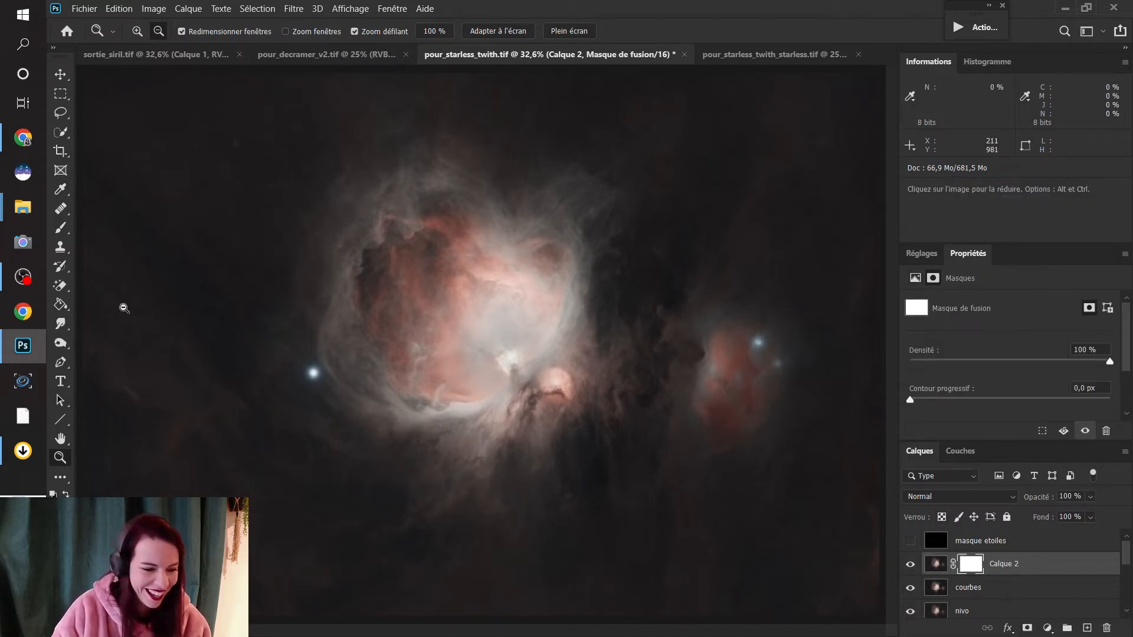
- Paint black with a 352-pixel soft brush on Calque 2's mask over the nebula's bright core, red areas and detailed edges
left_click(60, 227)
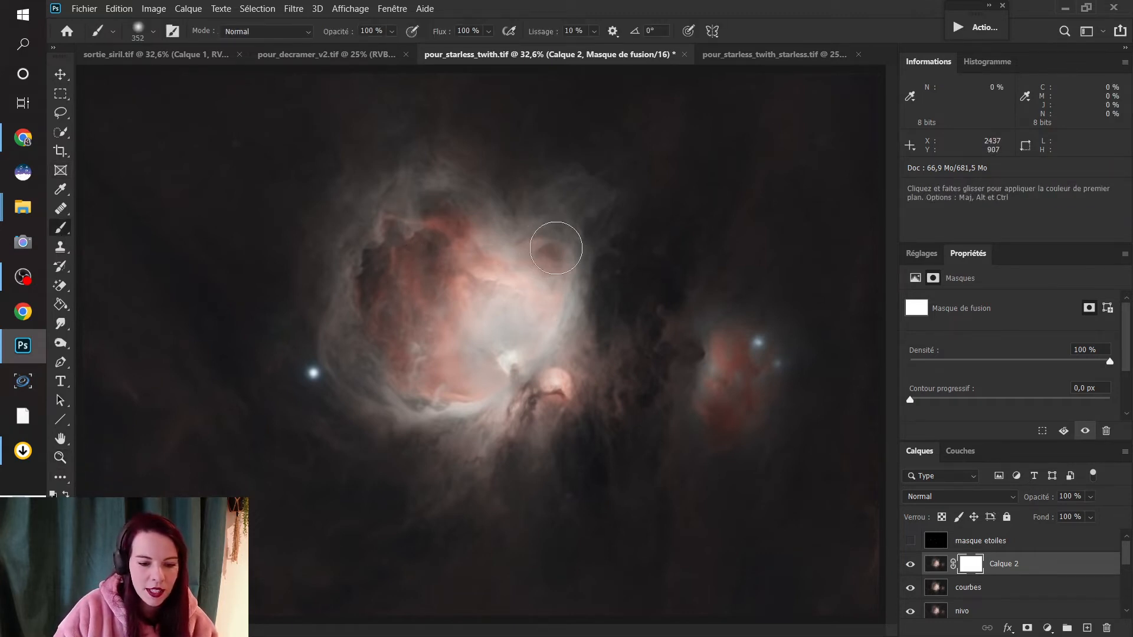
left_click(547, 248)
mouse_move(429, 218)
left_mouse_down()
mouse_move(375, 270)
mouse_move(377, 330)
mouse_move(373, 298)
mouse_move(404, 223)
mouse_move(442, 213)
left_mouse_up()
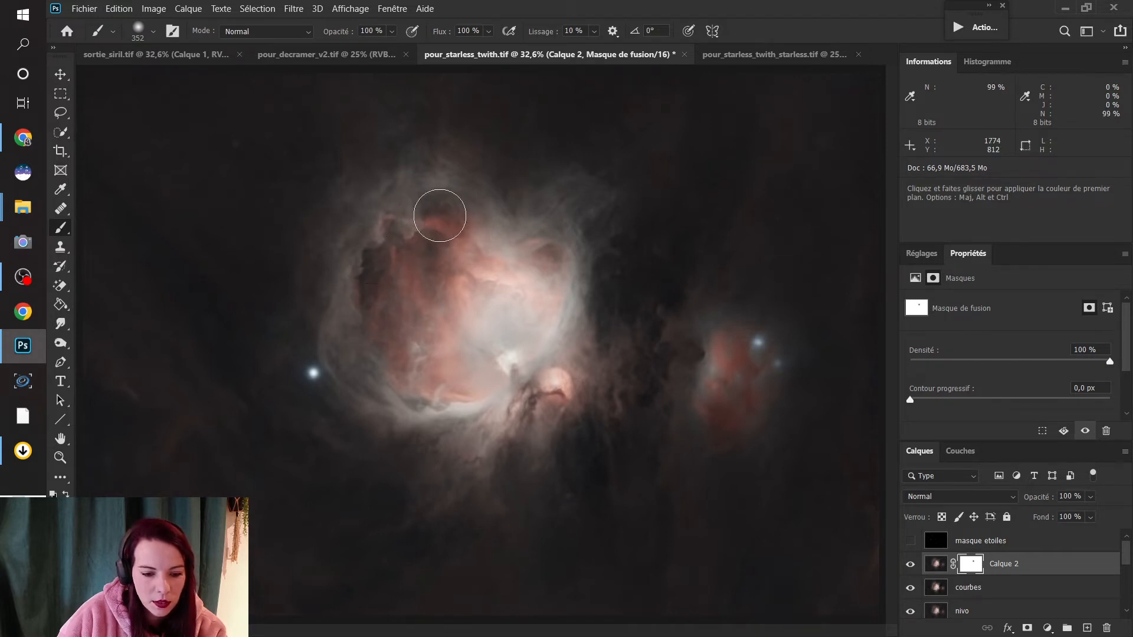
mouse_move(545, 430)
left_mouse_down()
mouse_move(540, 393)
mouse_move(555, 386)
mouse_move(530, 402)
mouse_move(507, 363)
mouse_move(554, 383)
mouse_move(529, 378)
mouse_move(535, 400)
mouse_move(558, 394)
mouse_move(520, 409)
left_mouse_up()
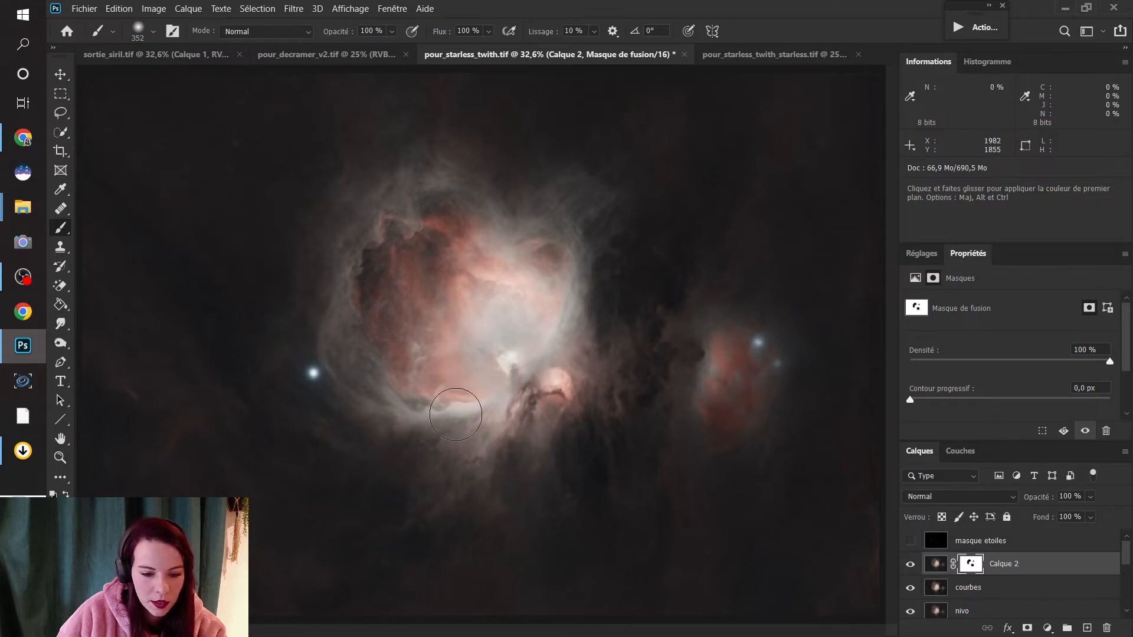
mouse_move(377, 271)
left_mouse_down()
mouse_move(408, 219)
mouse_move(384, 214)
mouse_move(377, 341)
mouse_move(358, 299)
mouse_move(367, 292)
mouse_move(429, 408)
mouse_move(462, 425)
mouse_move(532, 373)
mouse_move(540, 381)
mouse_move(497, 383)
mouse_move(521, 372)
left_mouse_up()
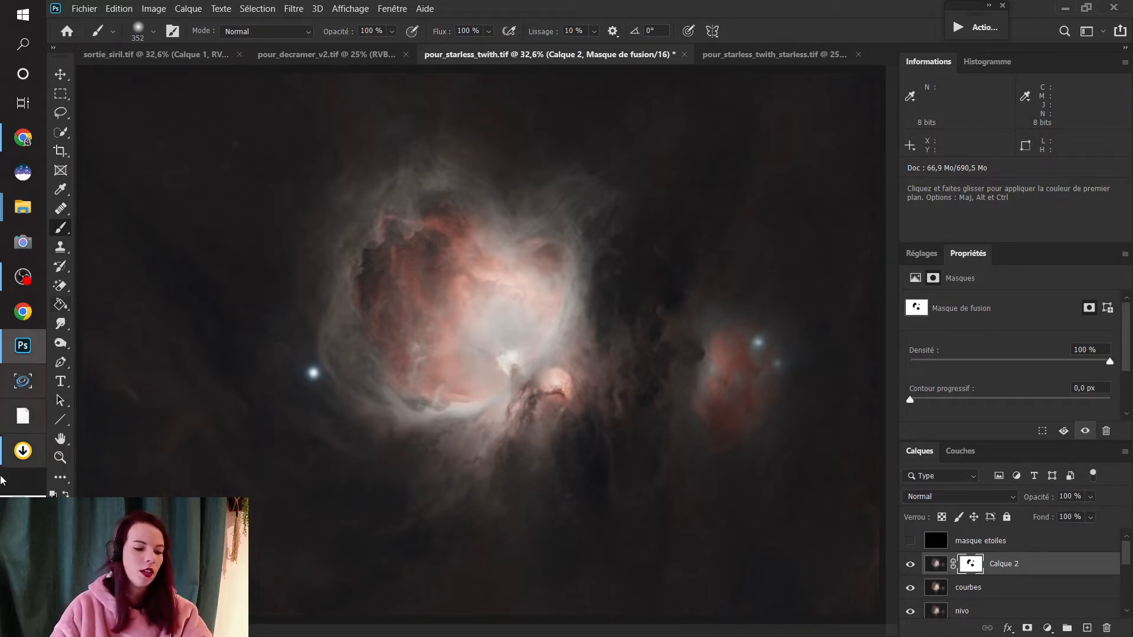
left_click(60, 458)
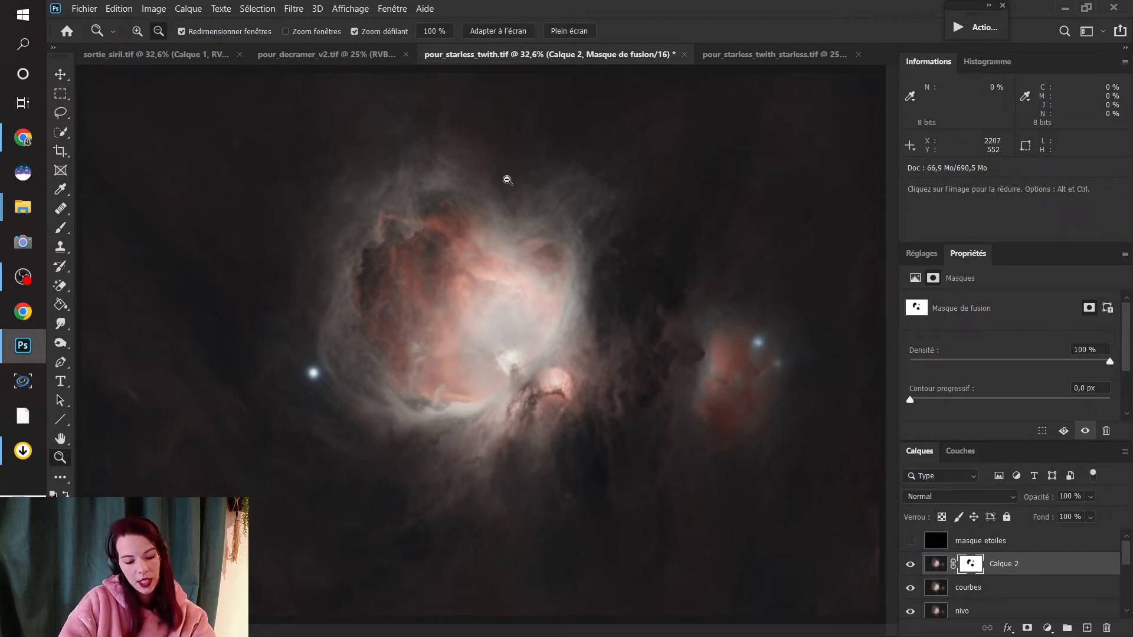
left_click(410, 323)
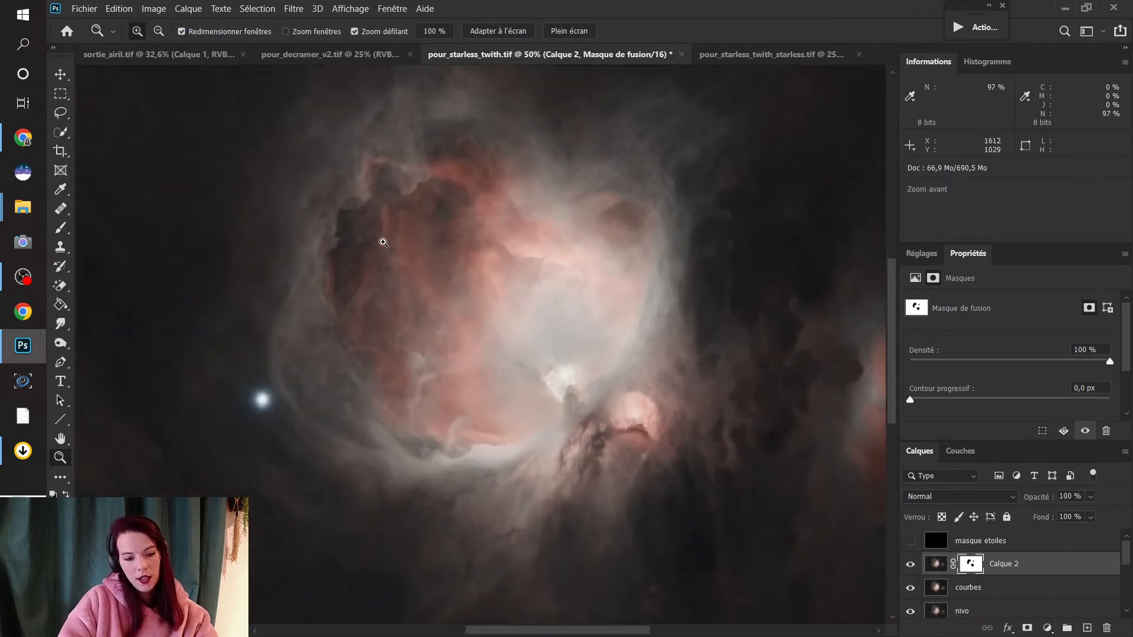
left_click(384, 242)
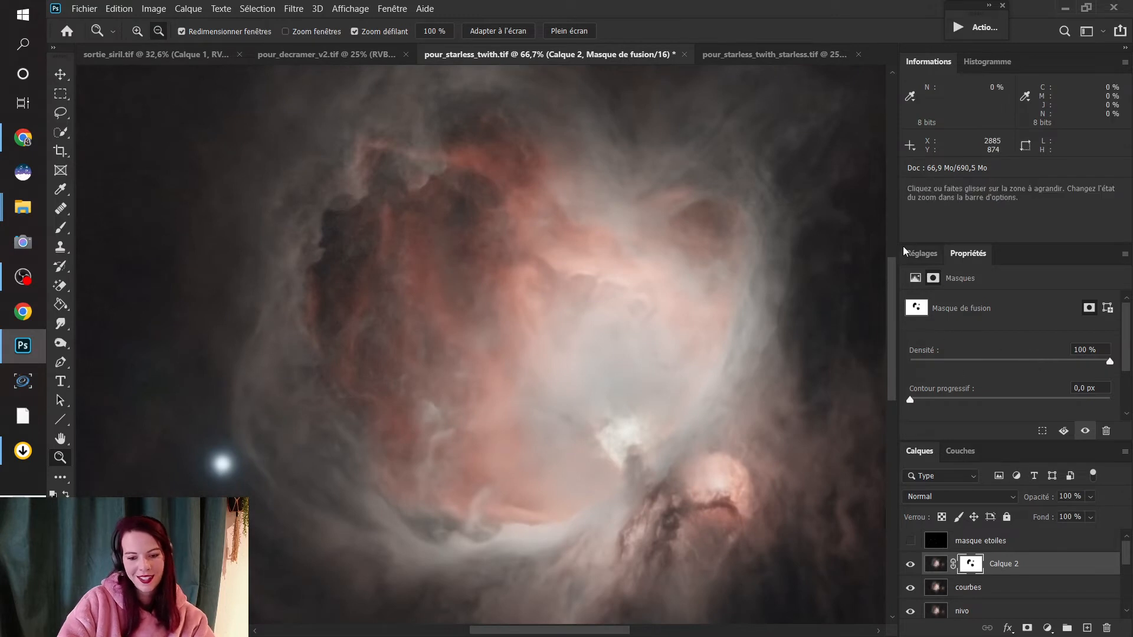
mouse_move(894, 275)
left_mouse_down()
mouse_move(886, 255)
mouse_move(891, 287)
mouse_move(895, 272)
left_mouse_up()
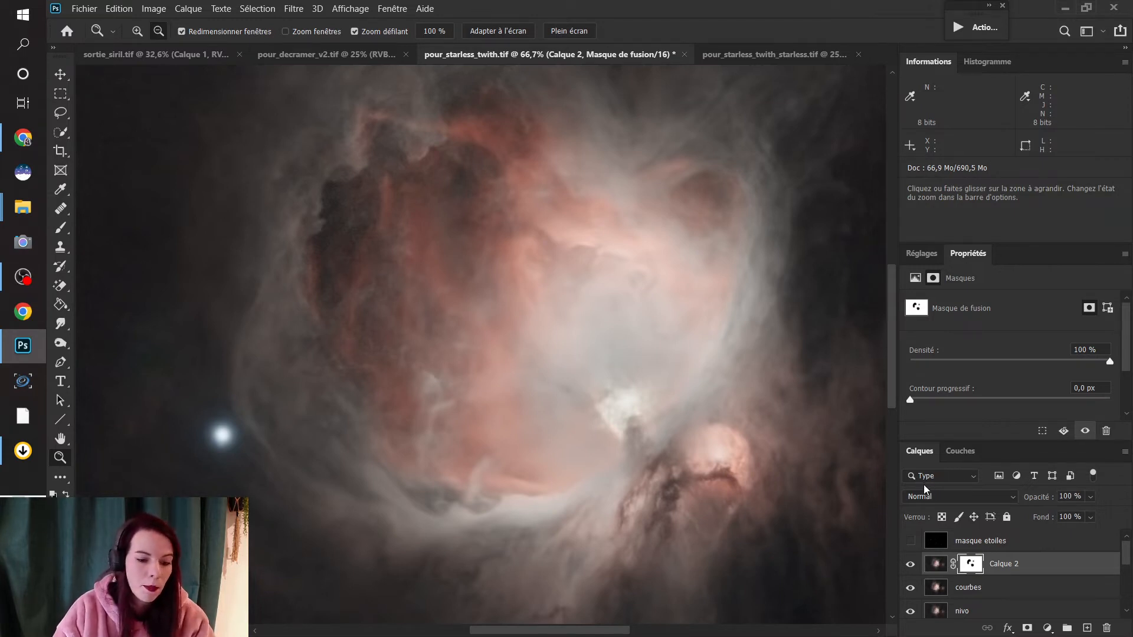
- Hide Calque 2 and launch Topaz DeNoise AI on the courbes layer
left_click(910, 564)
left_click(993, 592)
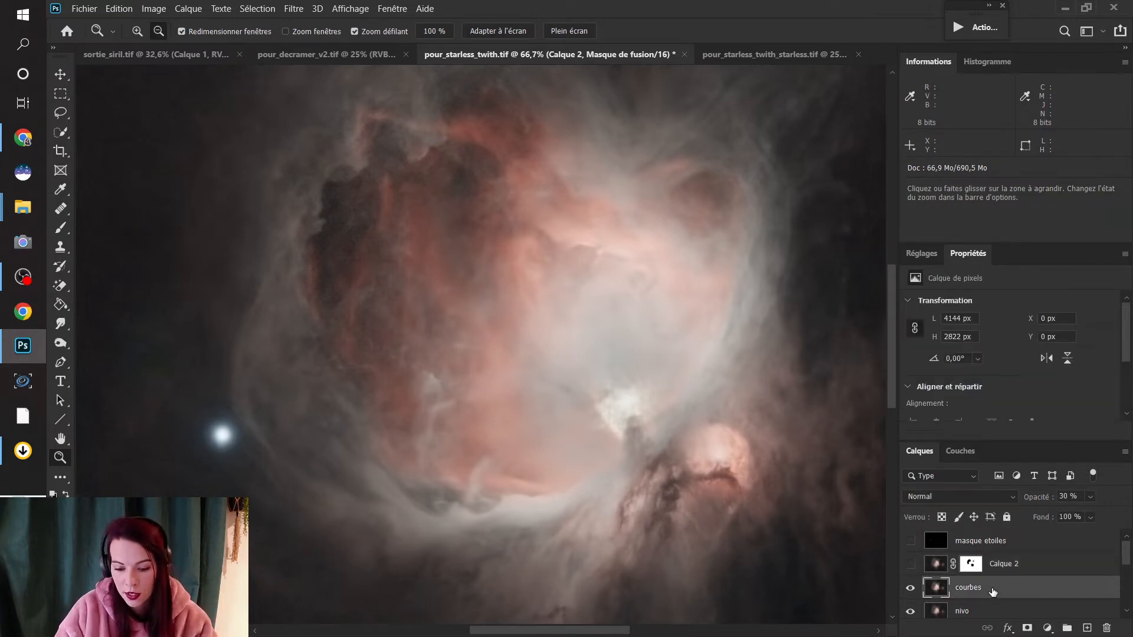
left_click(295, 9)
mouse_move(373, 354)
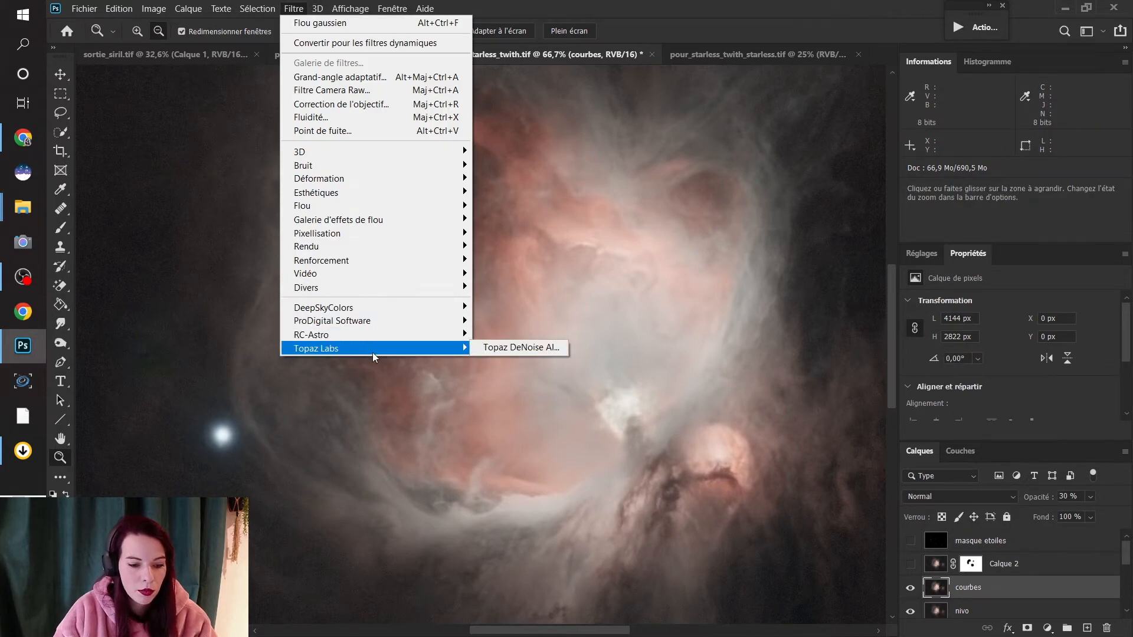
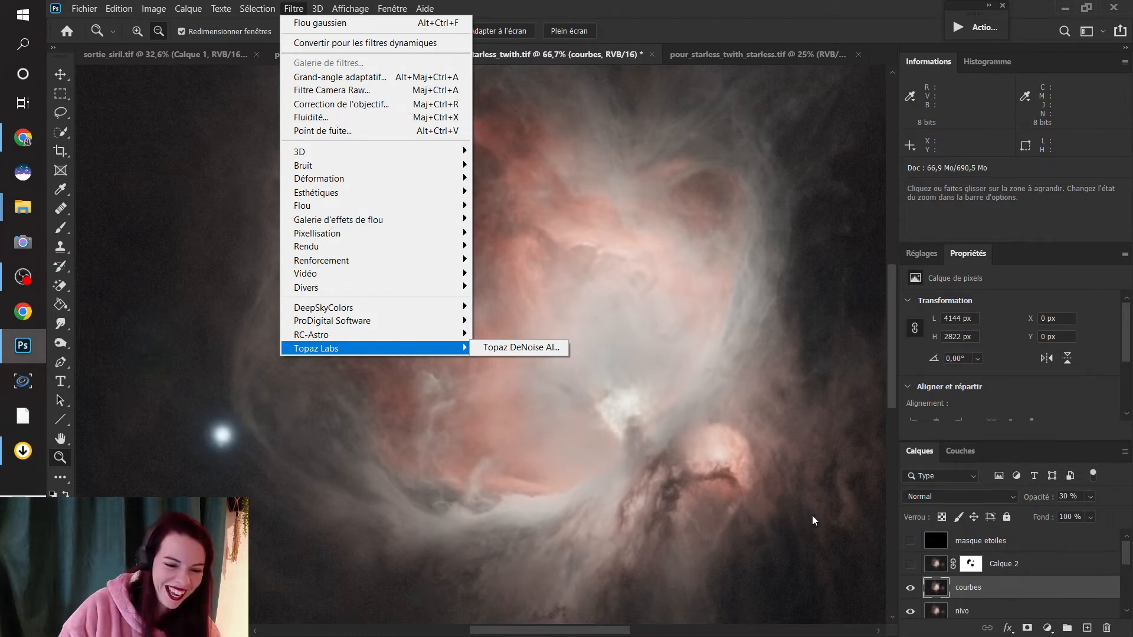
left_click(499, 347)
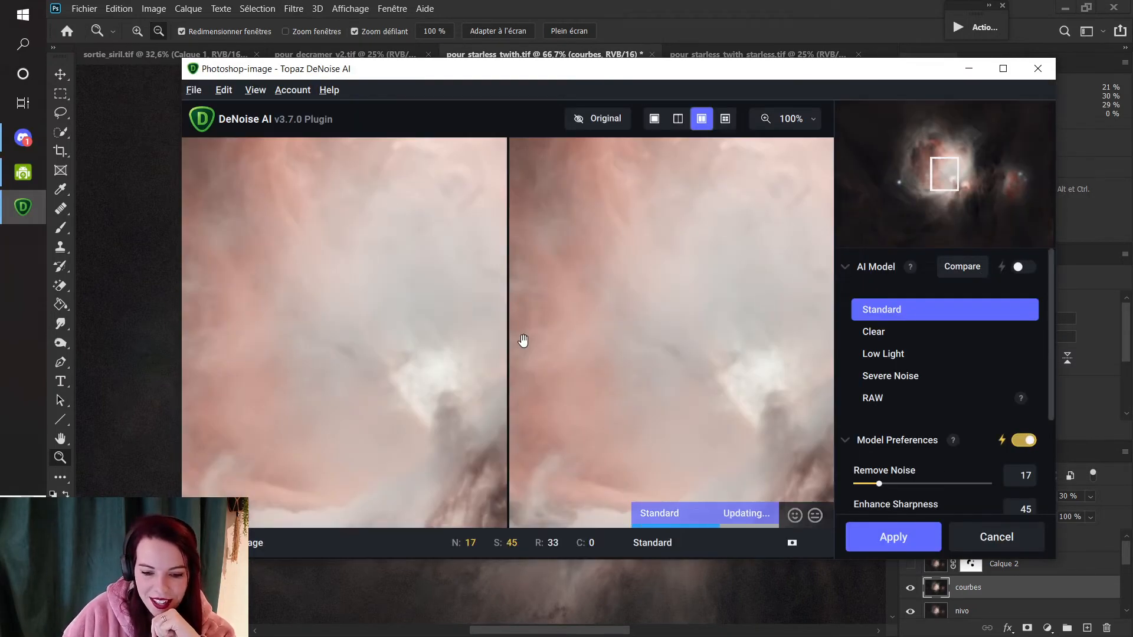
- Compare the original and the Standard model's denoised preview from the bright core across the dark dust to the small separate red nebula
left_click_drag(697, 375, 805, 205)
left_click_drag(810, 351, 623, 305)
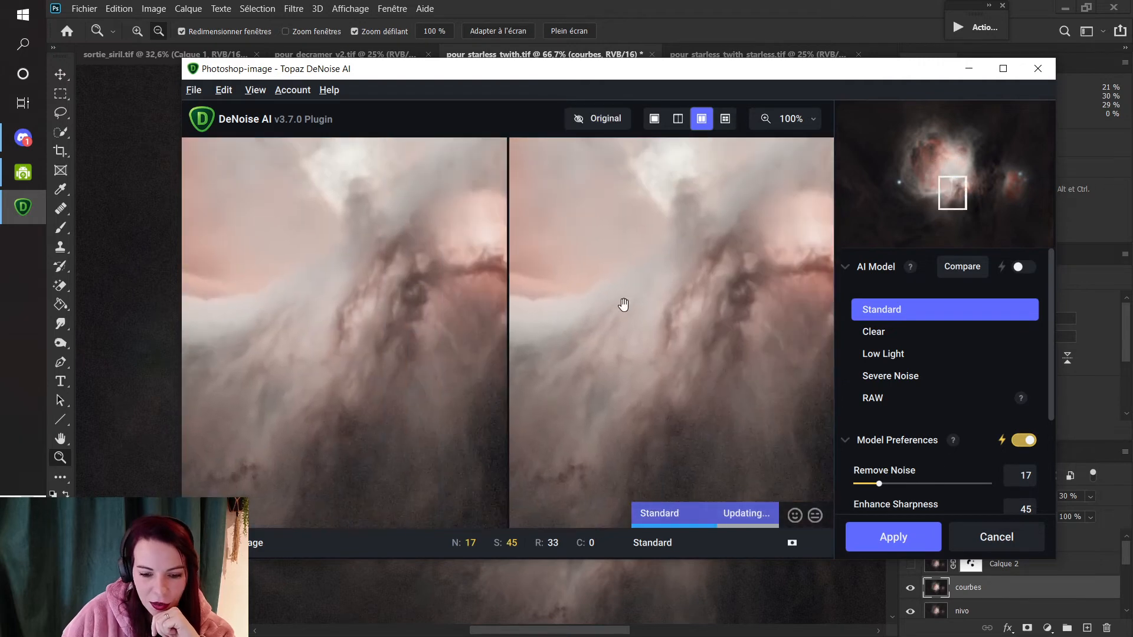
scroll(729, 283, "down", 1)
scroll(729, 283, "down", 2)
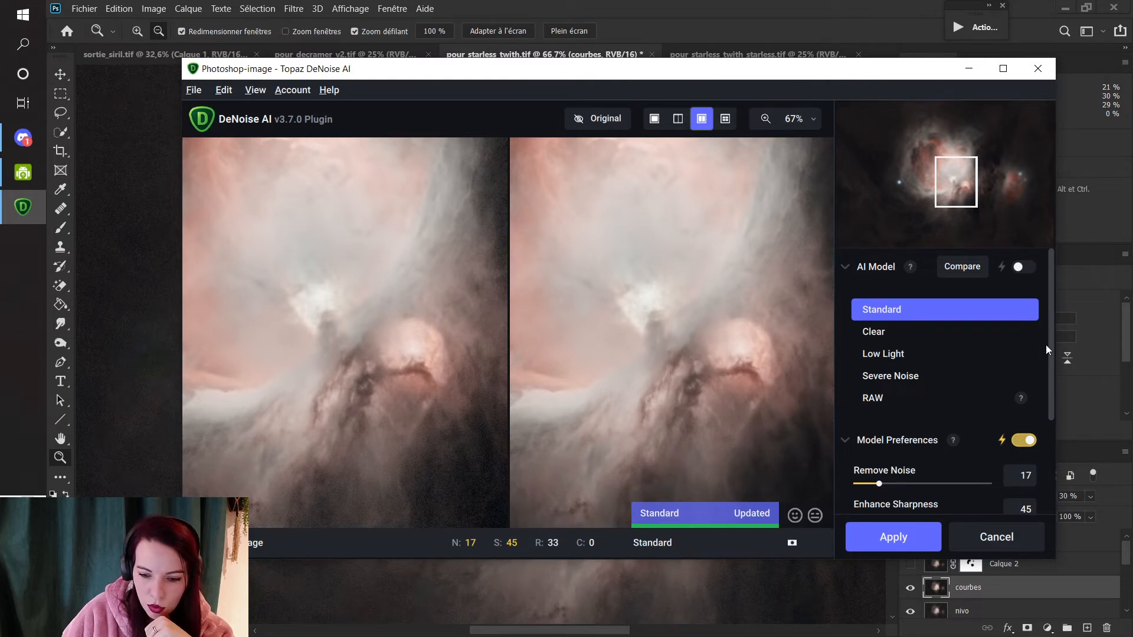
scroll(1053, 366, "down", 1)
scroll(1053, 364, "down", 1)
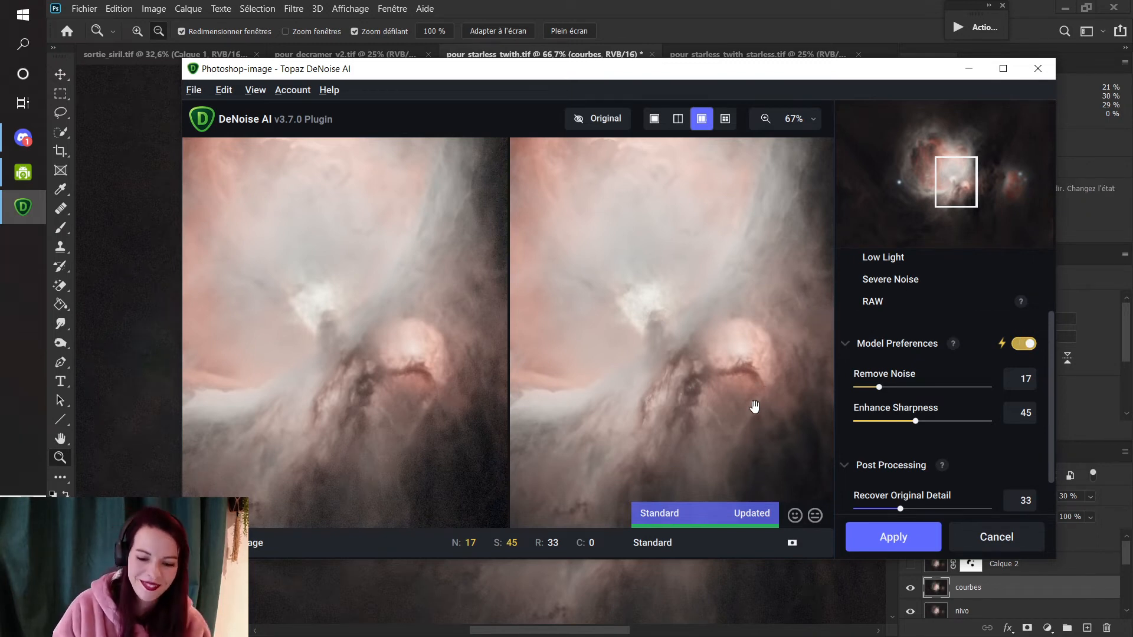
left_click_drag(753, 405, 484, 354)
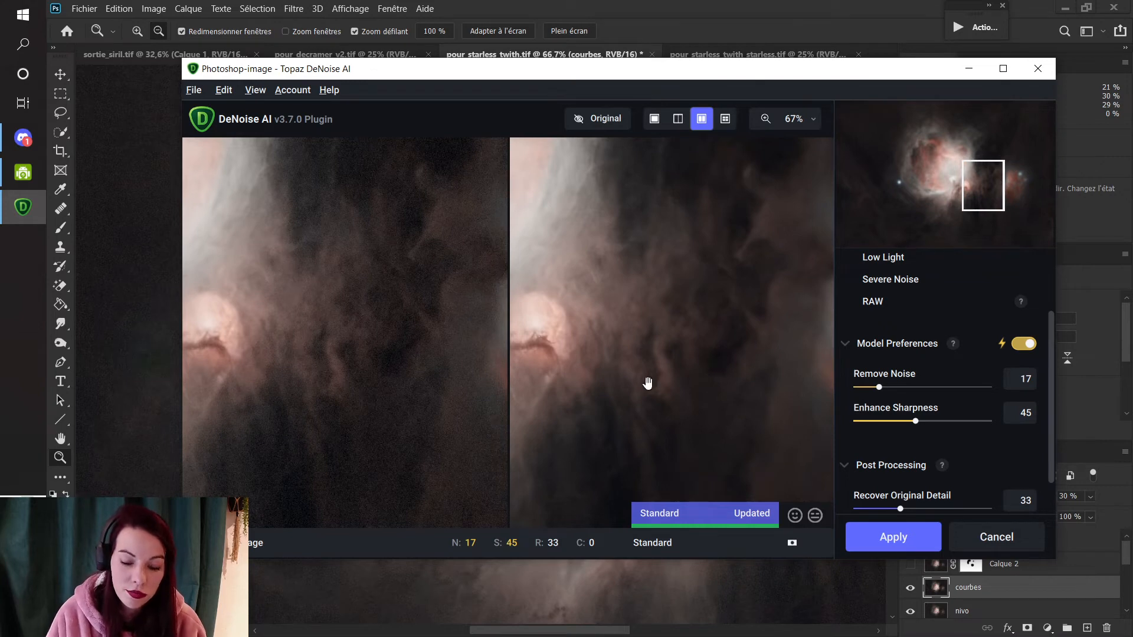
left_click_drag(761, 349, 640, 331)
left_click_drag(772, 440, 689, 420)
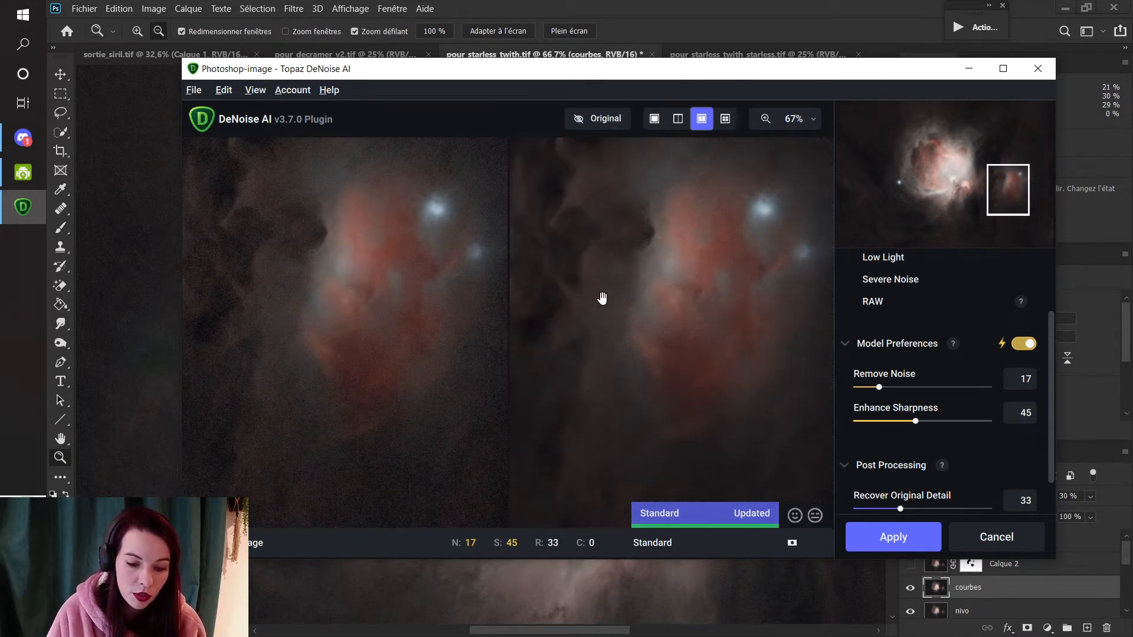
- Examine the denoised preview along the main nebula's dark red edge, grey outer veil and the background near the isolated bright star
left_click_drag(454, 241, 733, 355)
scroll(624, 309, "down", 2)
scroll(638, 304, "up", 2)
scroll(617, 299, "up", 2)
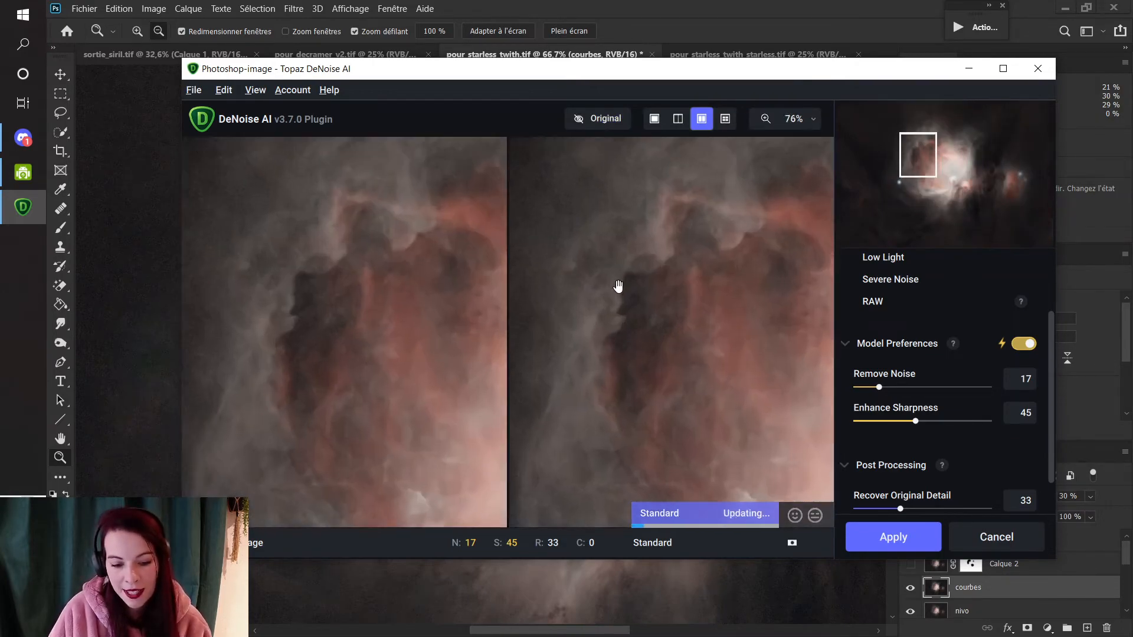
left_click_drag(650, 260, 731, 370)
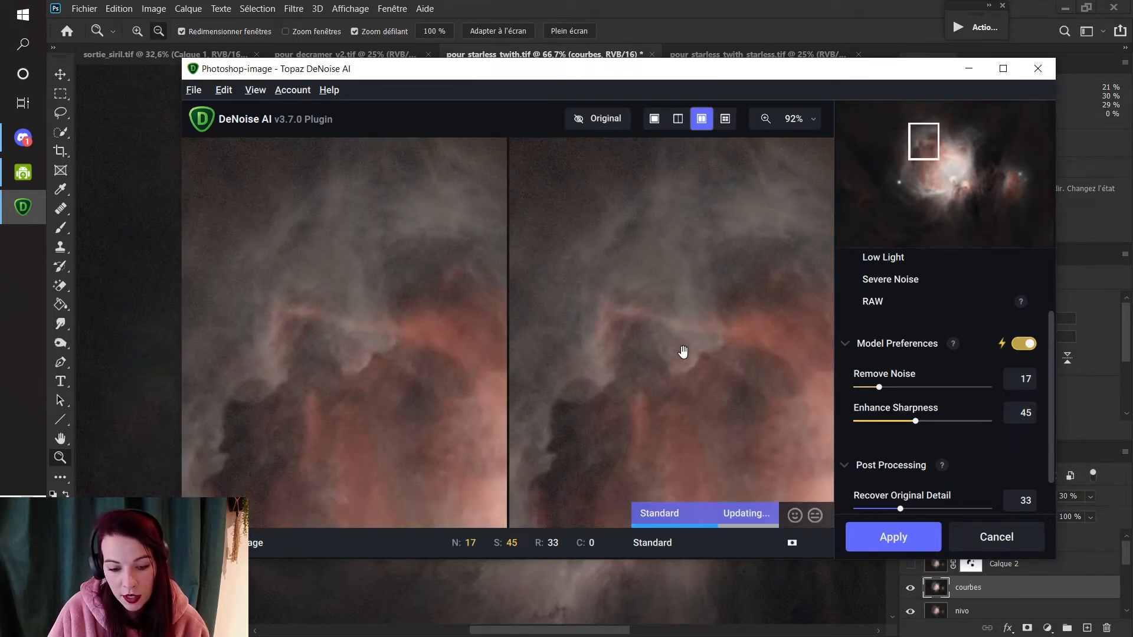
left_click_drag(608, 389, 717, 255)
left_click_drag(650, 394, 661, 349)
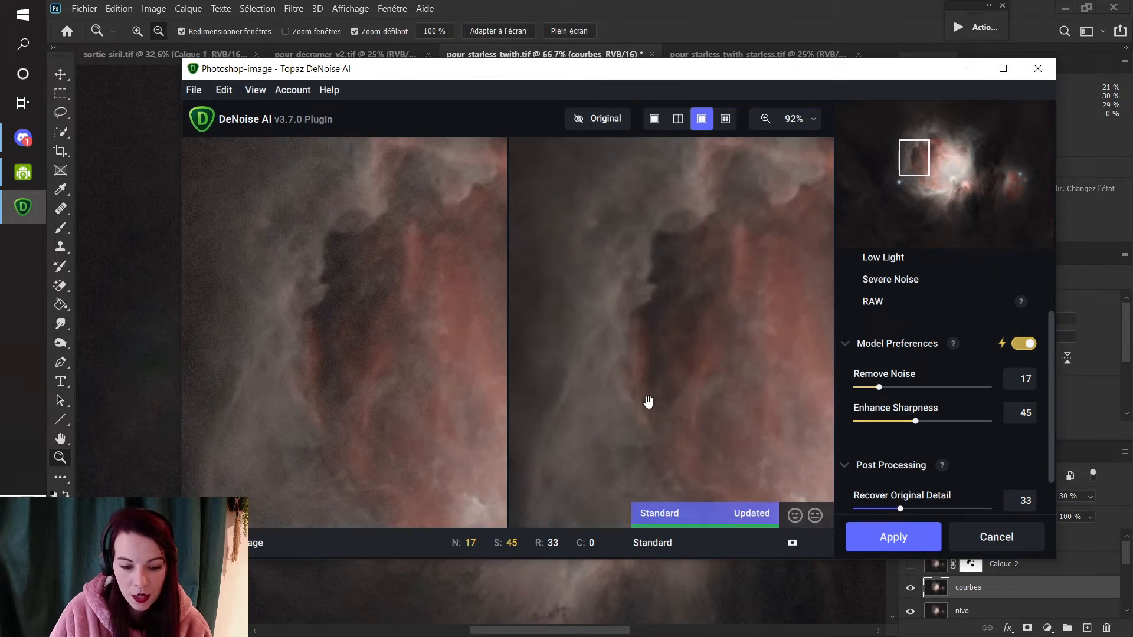
left_click_drag(647, 400, 735, 316)
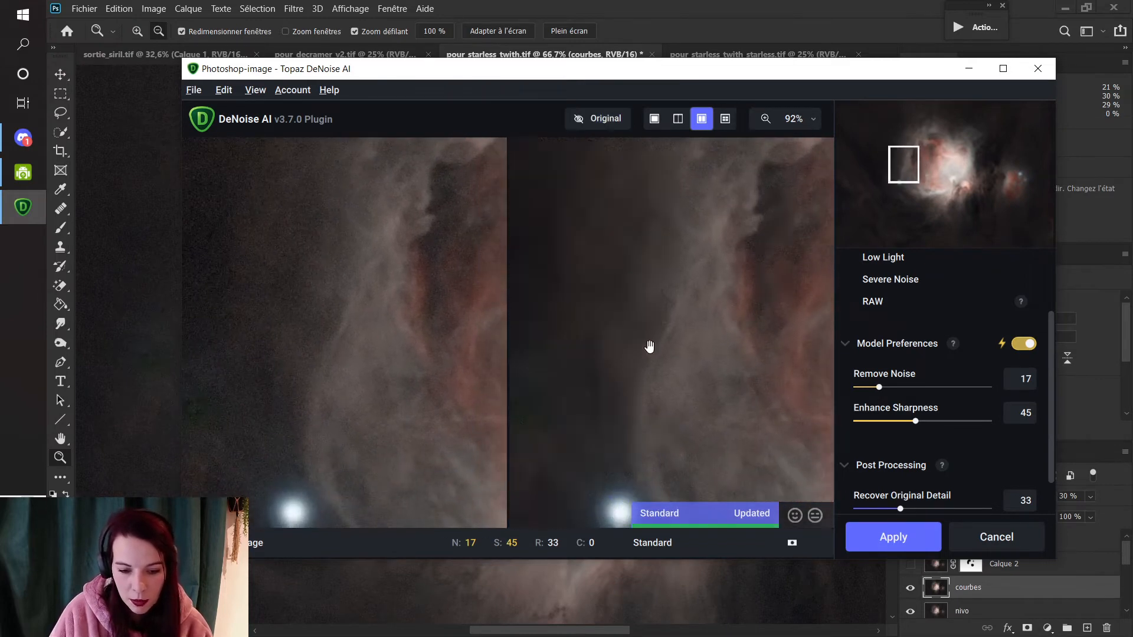
left_click_drag(647, 346, 731, 341)
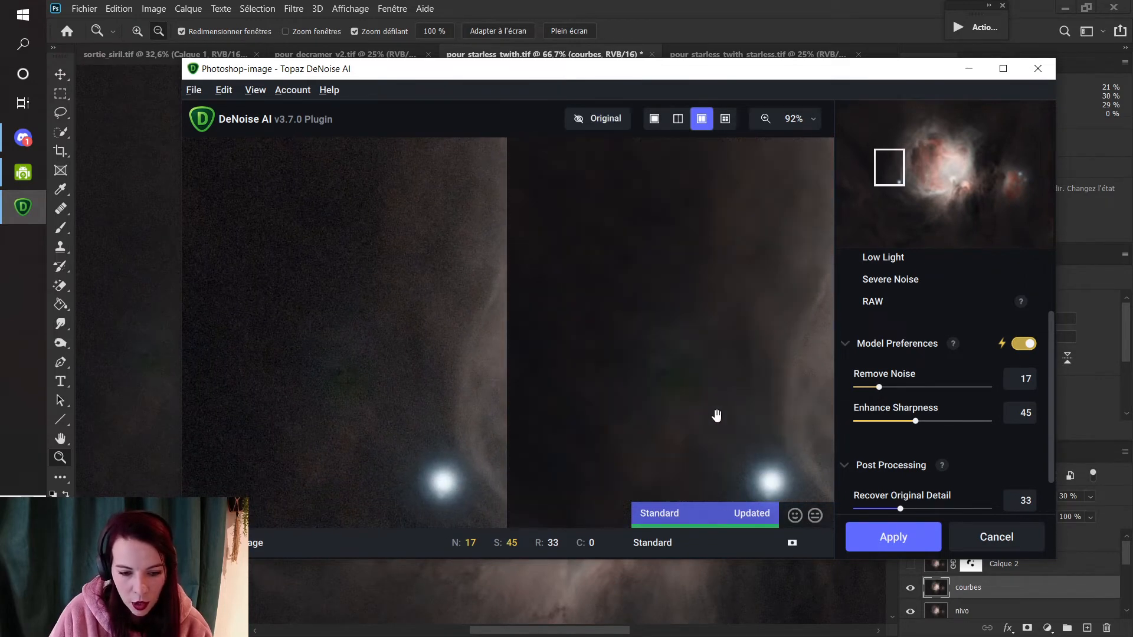
left_click_drag(636, 359, 653, 308)
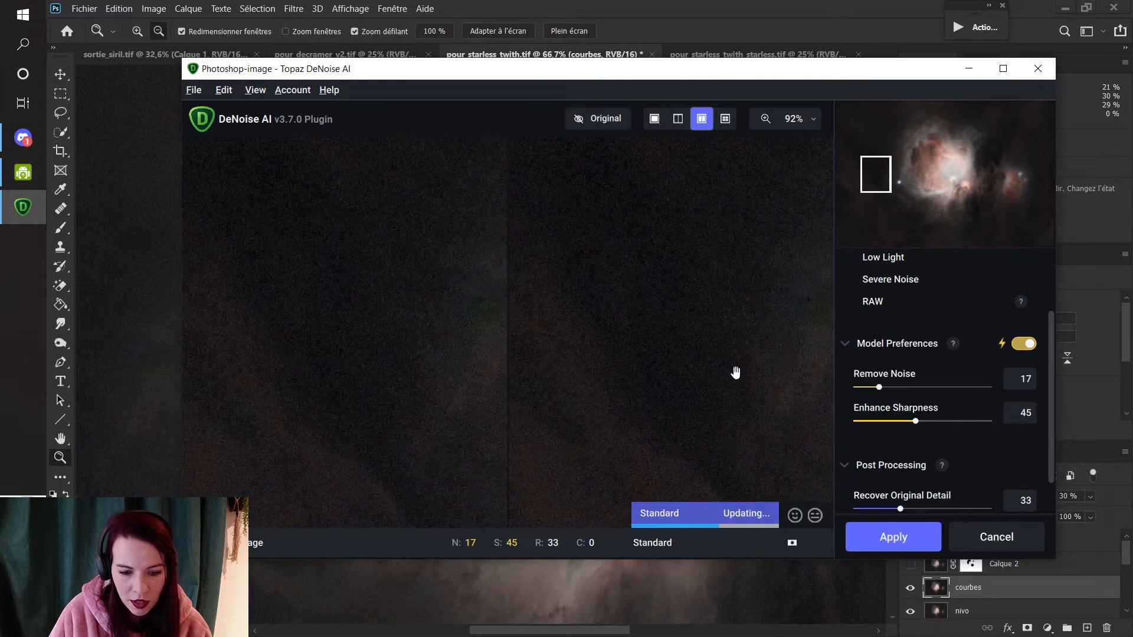
left_click_drag(728, 356, 656, 435)
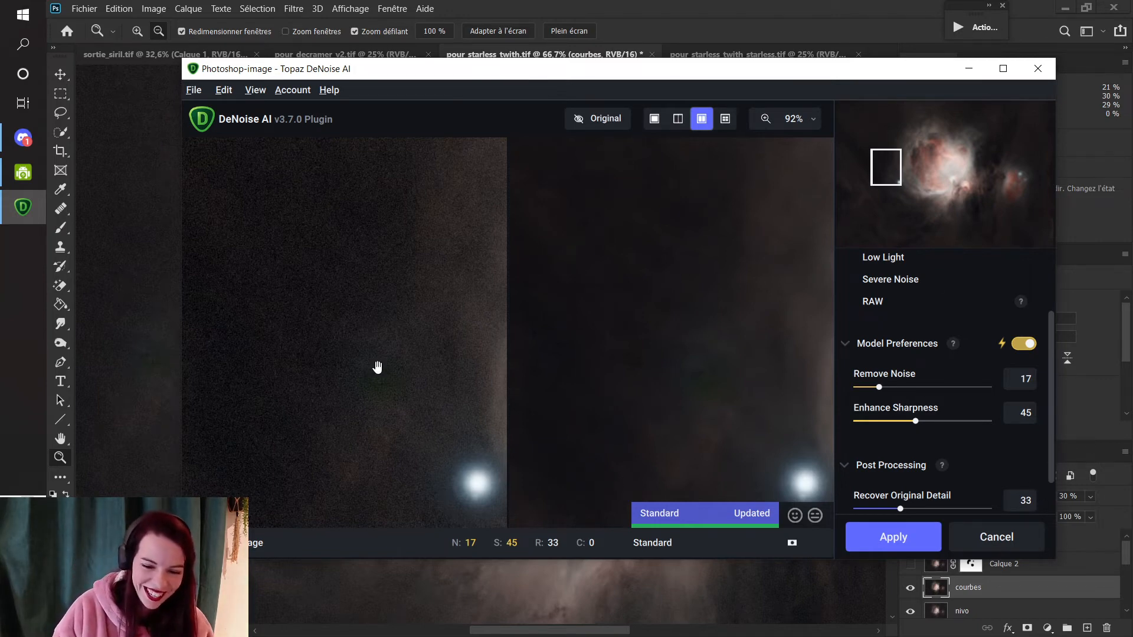
- Compare the denoised preview with the original from the isolated bright star to the core, ending close up on the round pink knot
scroll(743, 355, "down", 2)
scroll(732, 384, "down", 1)
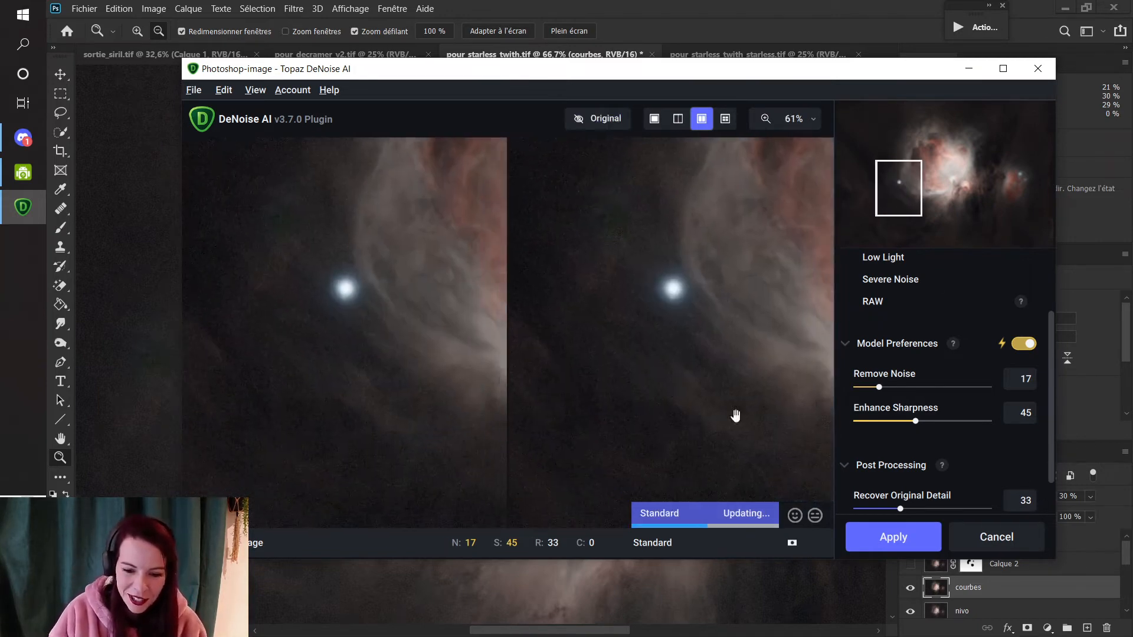
left_click_drag(733, 412, 559, 372)
left_click_drag(753, 378, 632, 435)
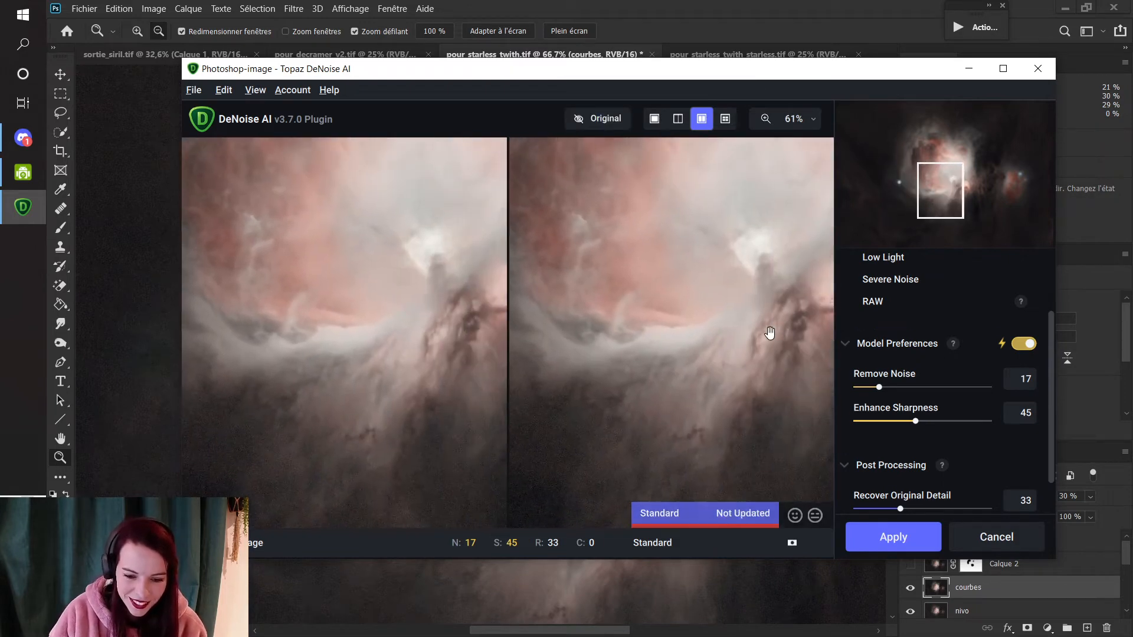
left_click_drag(717, 348, 577, 354)
scroll(672, 331, "up", 1)
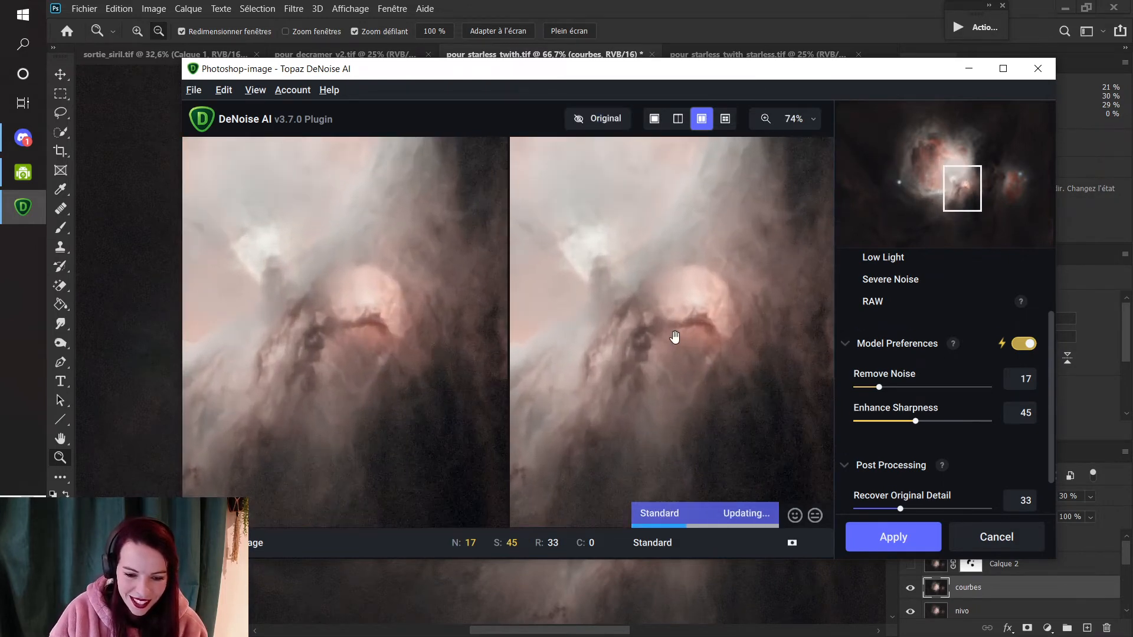
scroll(673, 327, "up", 3)
left_click_drag(673, 325, 688, 374)
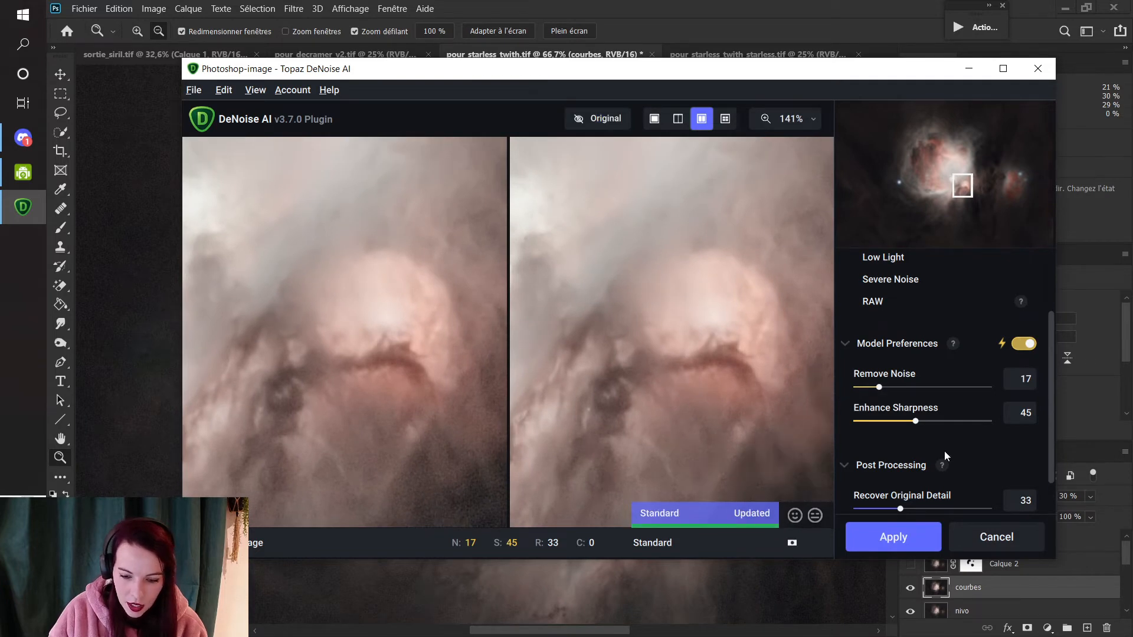
- Set Recover Original Detail to 0 and check the noise in the dark dust beside the pink knot
scroll(1049, 388, "down", 1)
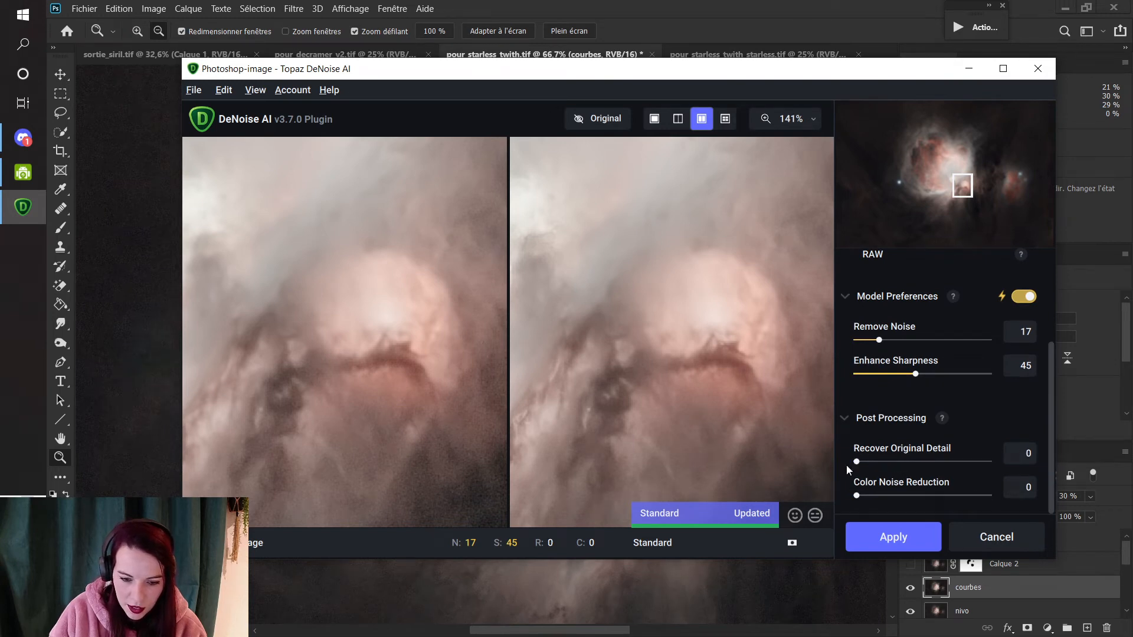
left_click_drag(672, 392, 494, 211)
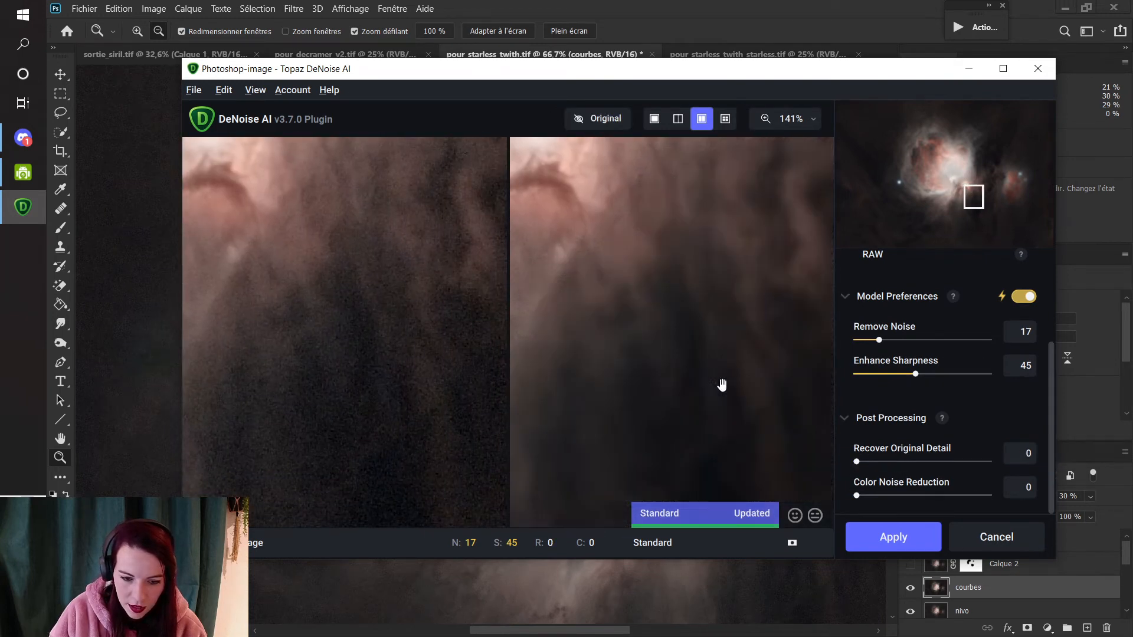
left_click_drag(722, 384, 744, 321)
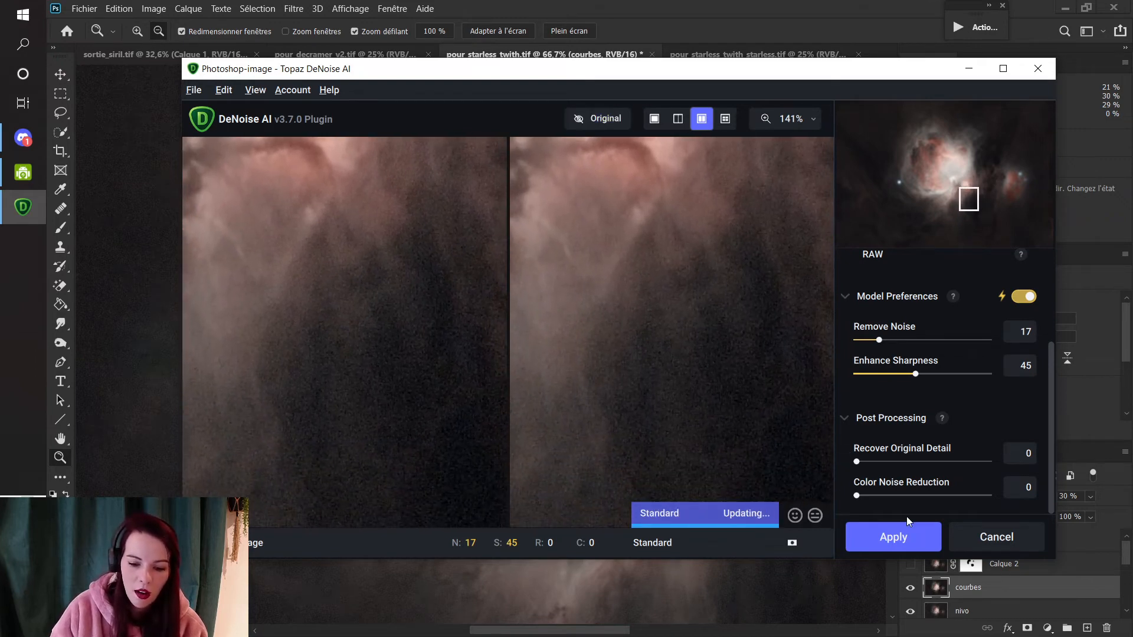
left_click_drag(753, 412, 645, 397)
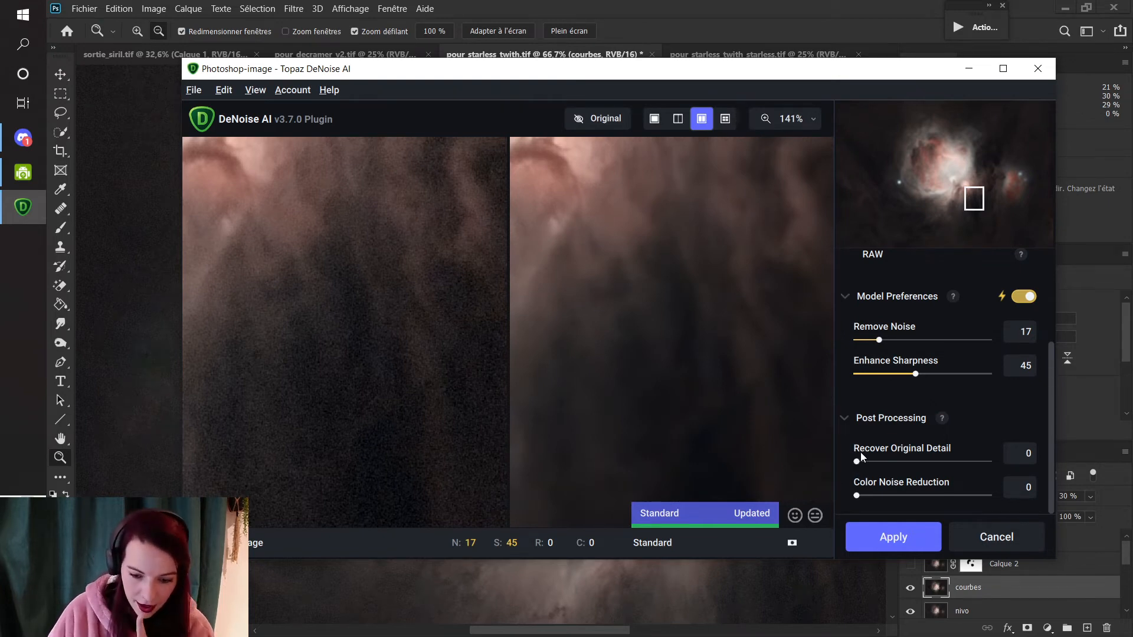
- Compare the original and denoised previews across the dark dust between the round pink knot and the small separate red nebula
left_click_drag(772, 321, 696, 402)
scroll(702, 388, "down", 5)
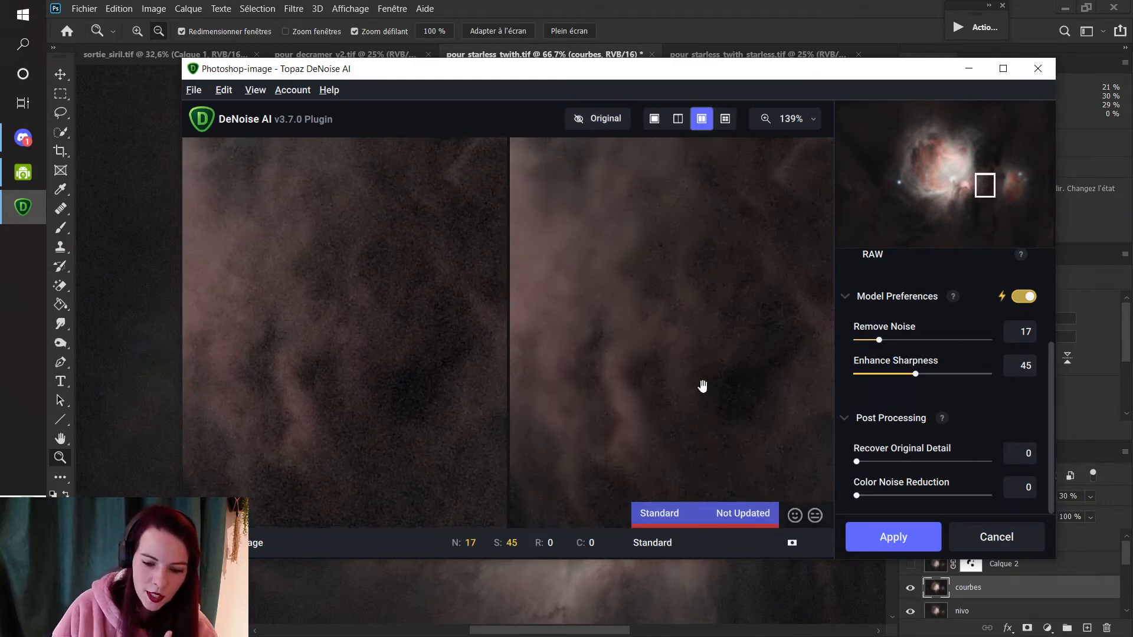
scroll(719, 392, "down", 2)
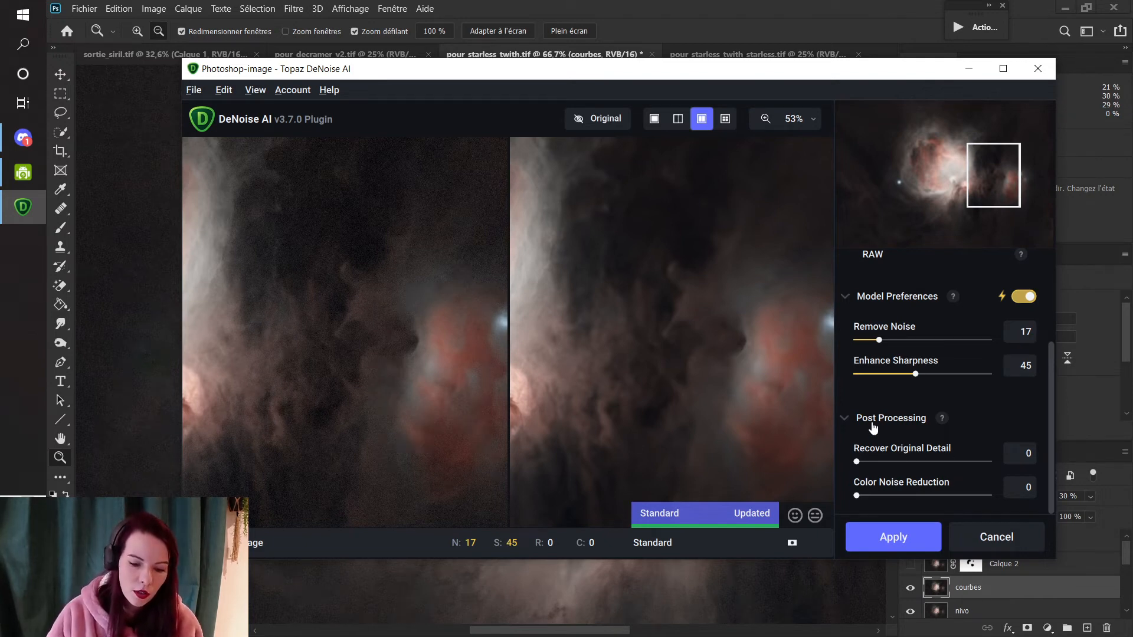
left_click_drag(576, 430, 696, 358)
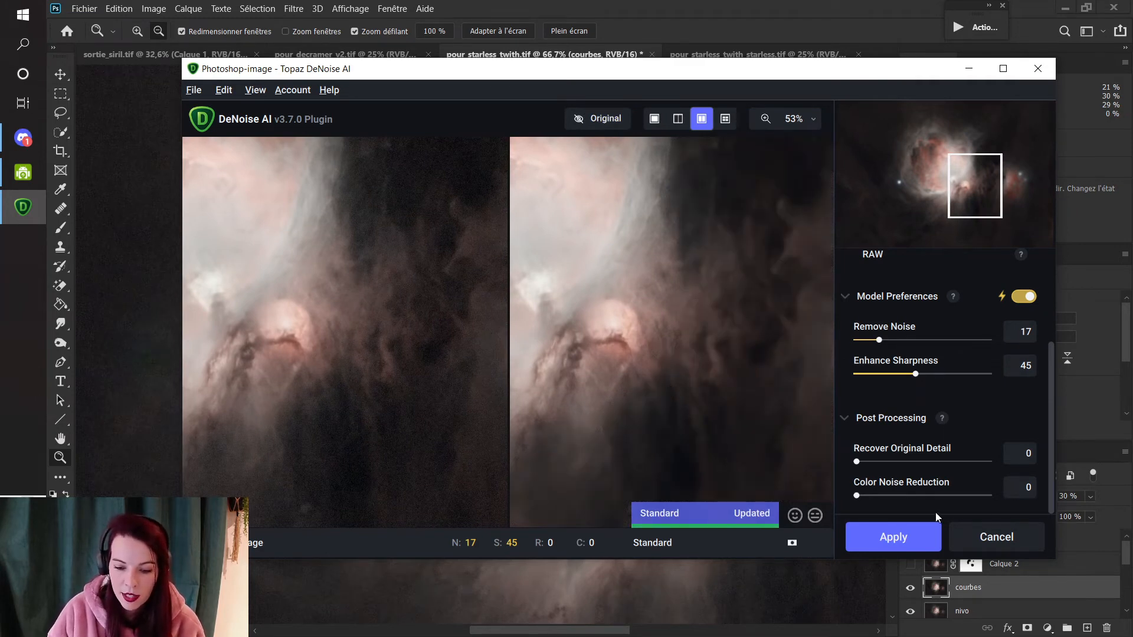
scroll(639, 348, "up", 4)
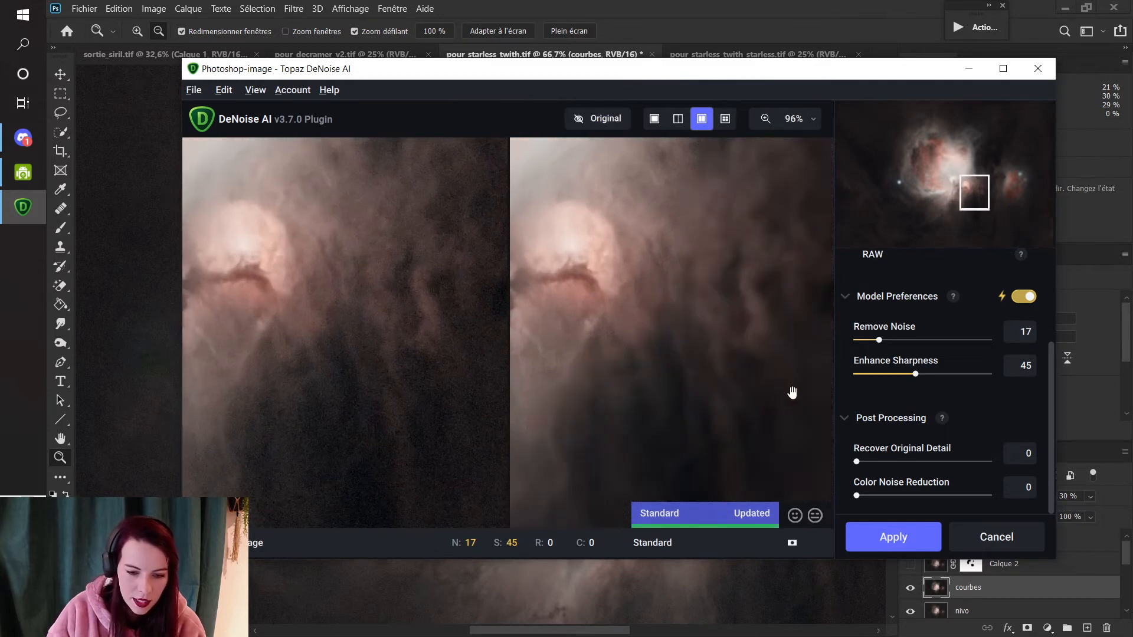
left_click_drag(791, 392, 737, 423)
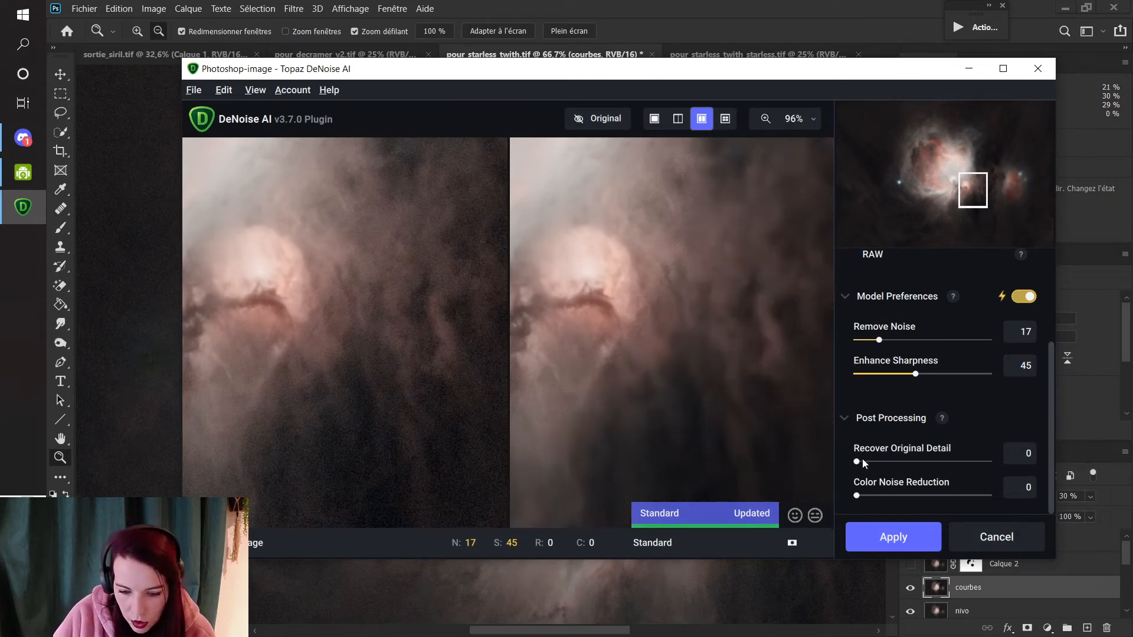
- Set Recover Original Detail to 37 and check the preview in the dark dust between the pink knot and the small red nebula
left_click_drag(858, 463, 881, 463)
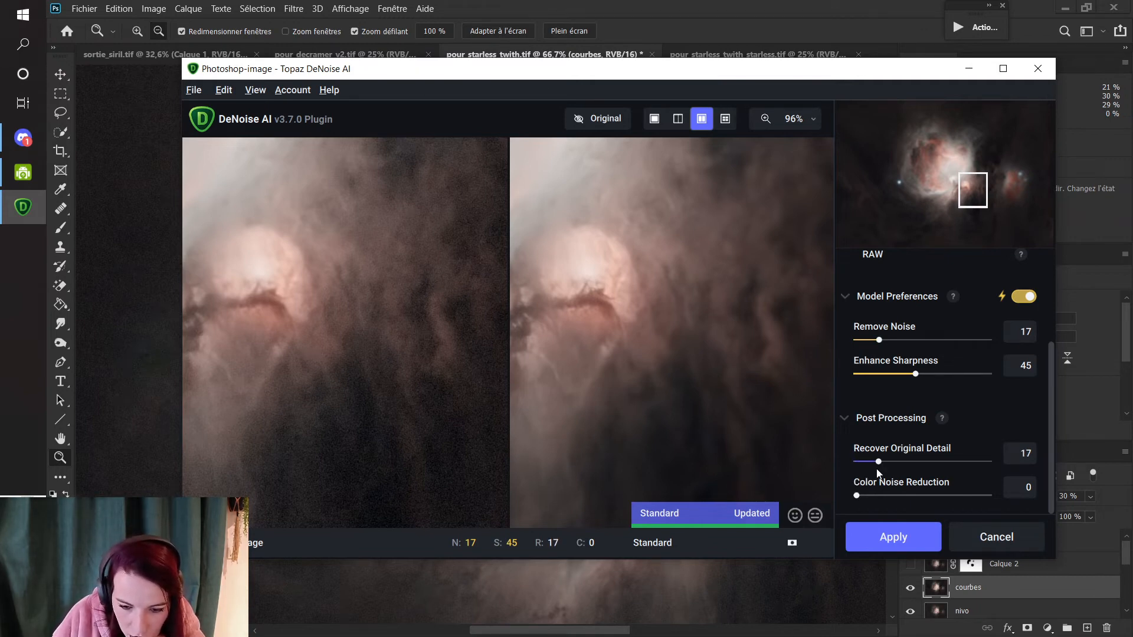
left_click_drag(883, 462, 905, 466)
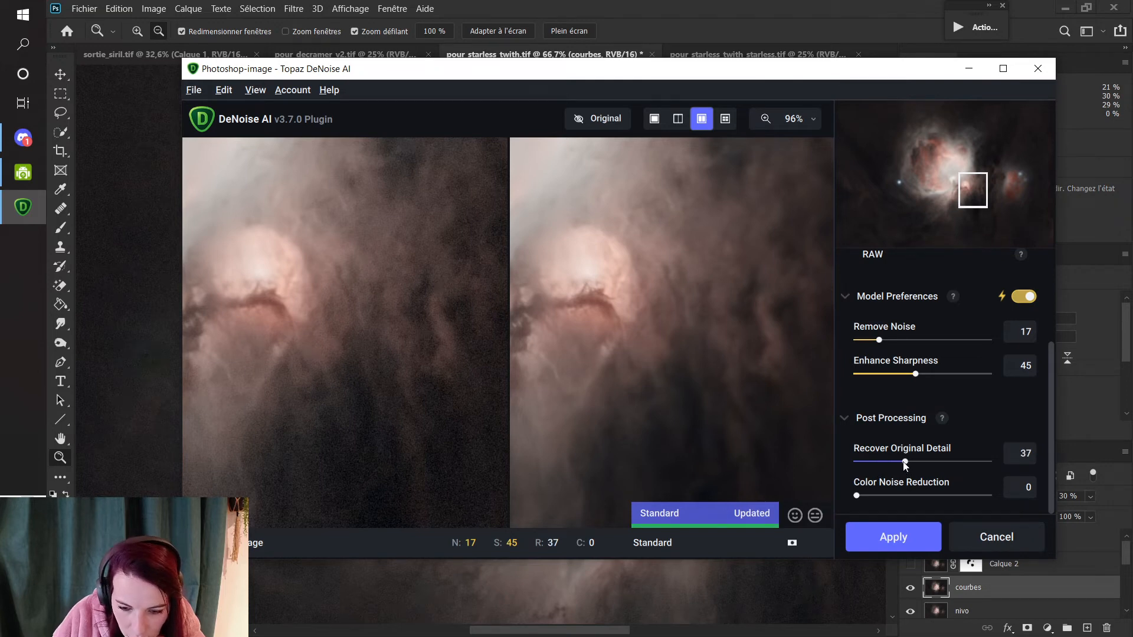
left_click_drag(767, 393, 694, 420)
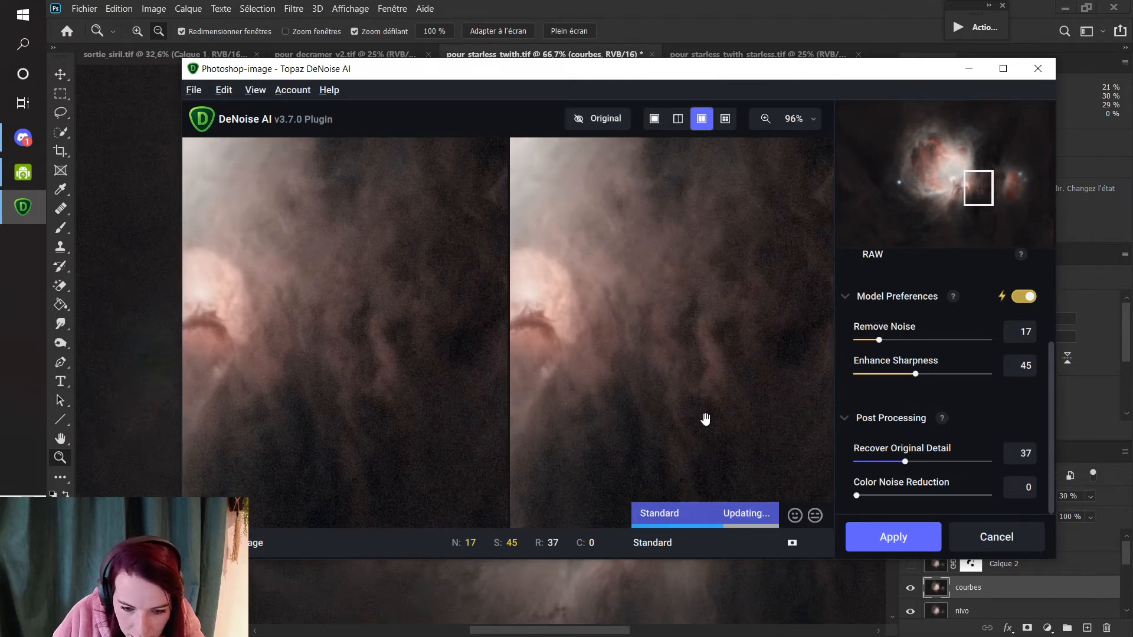
left_click_drag(778, 276, 643, 413)
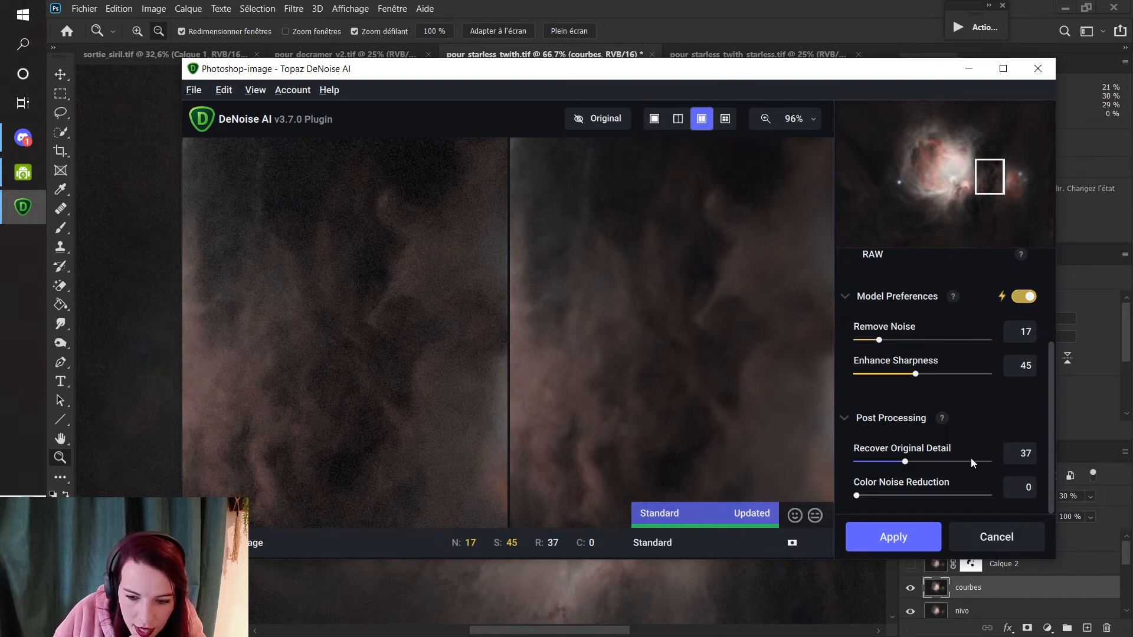
- Compare the denoised pink knot and surrounding dark dust with the original, and apply the denoising to the courbes layer
left_click_drag(660, 405, 790, 319)
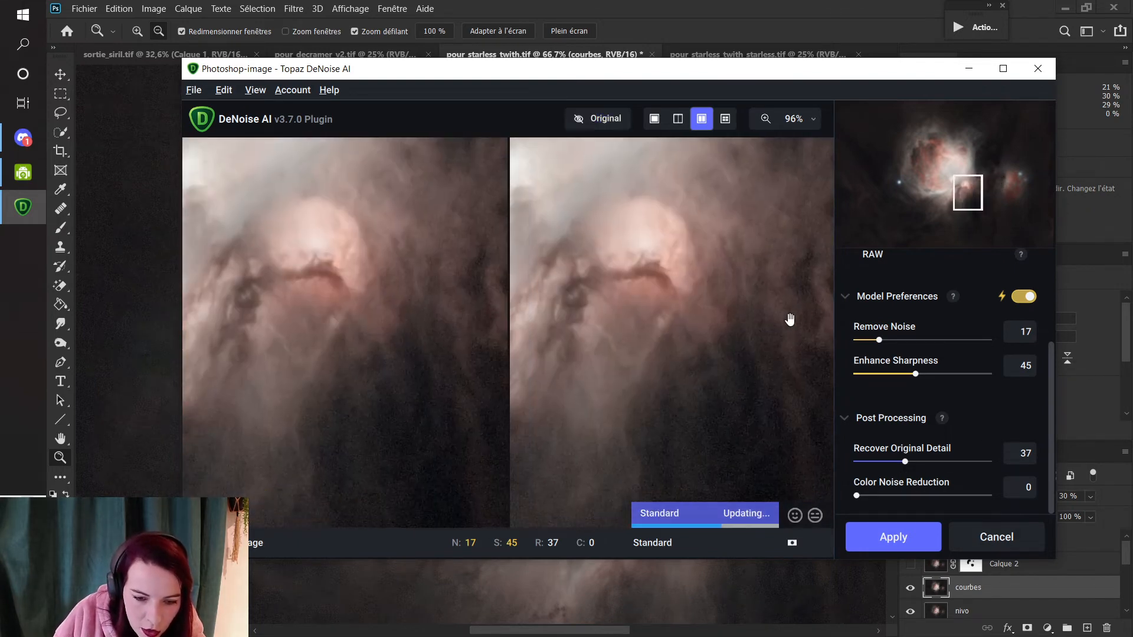
left_click_drag(776, 397, 743, 337)
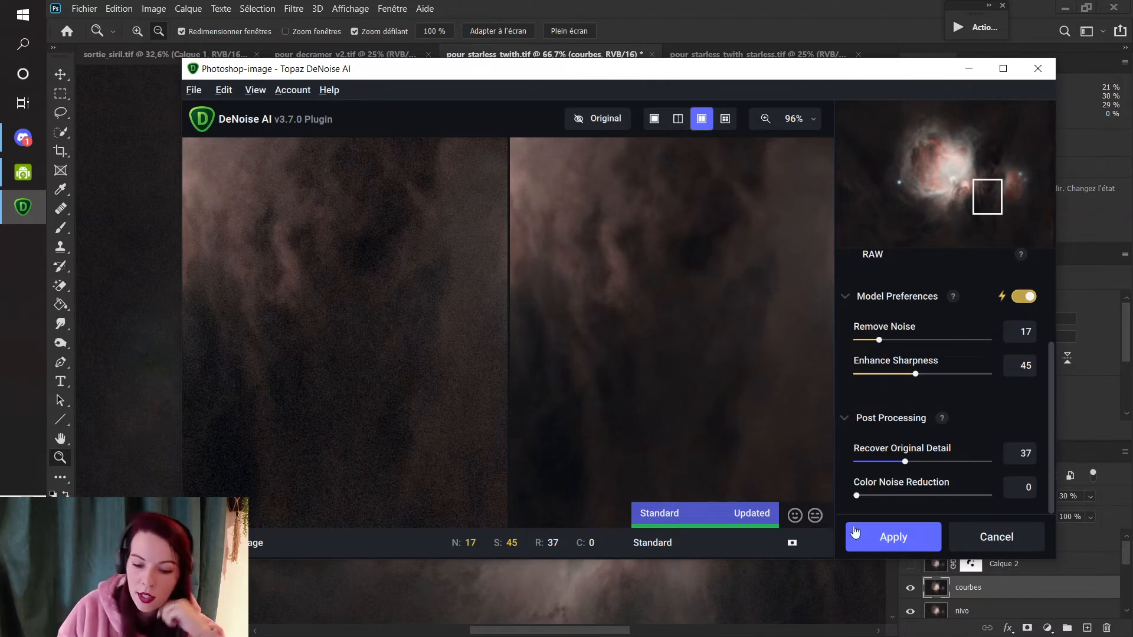
left_click_drag(752, 290, 647, 494)
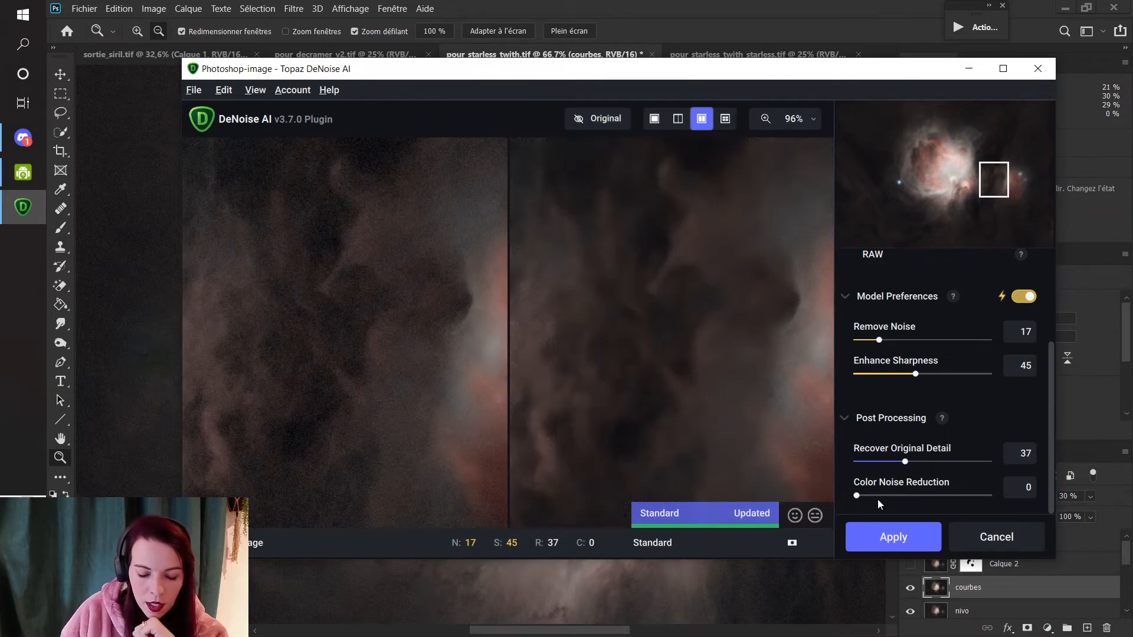
left_click_drag(704, 430, 745, 410)
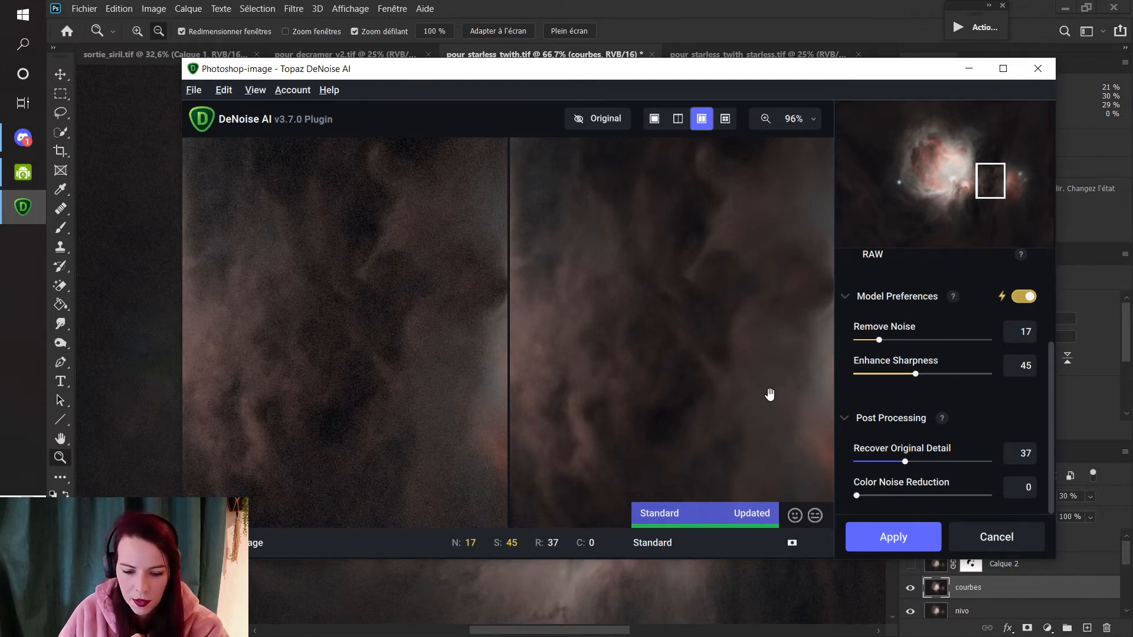
left_click(894, 538)
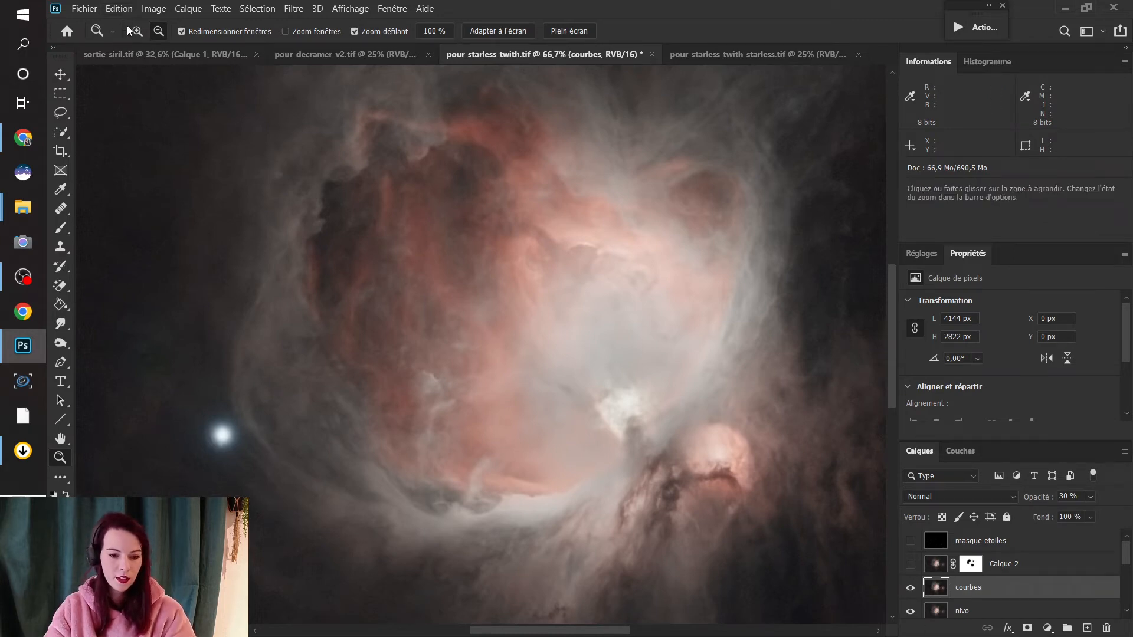
- Merge the visible layers into a new layer above courbes and delete the masked Calque 2 layer
left_click(118, 8)
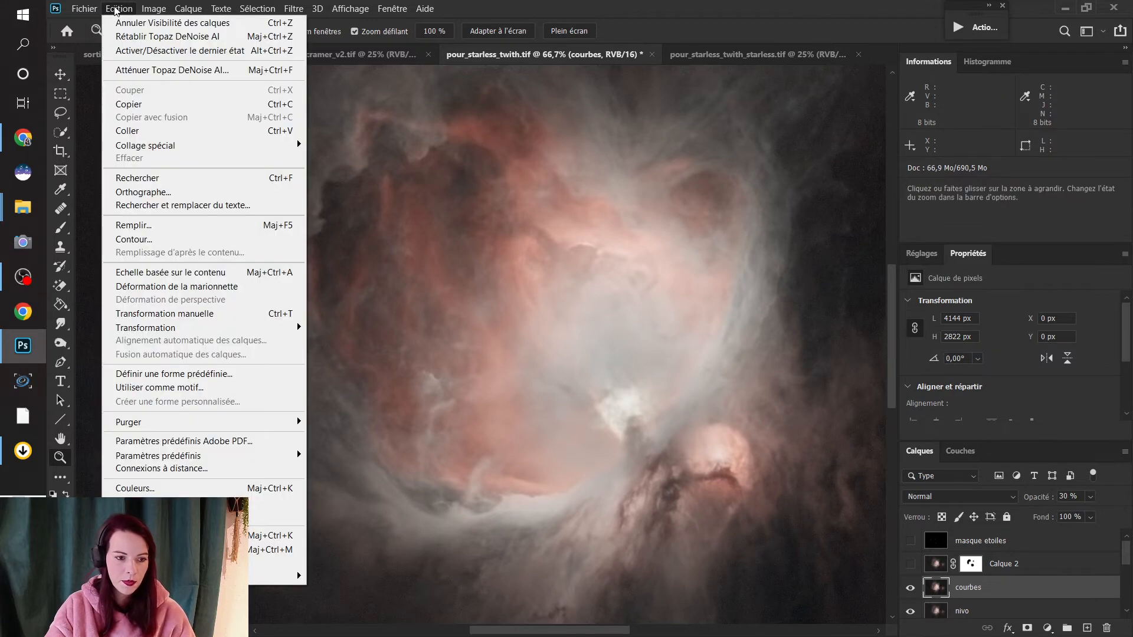
left_click(117, 10)
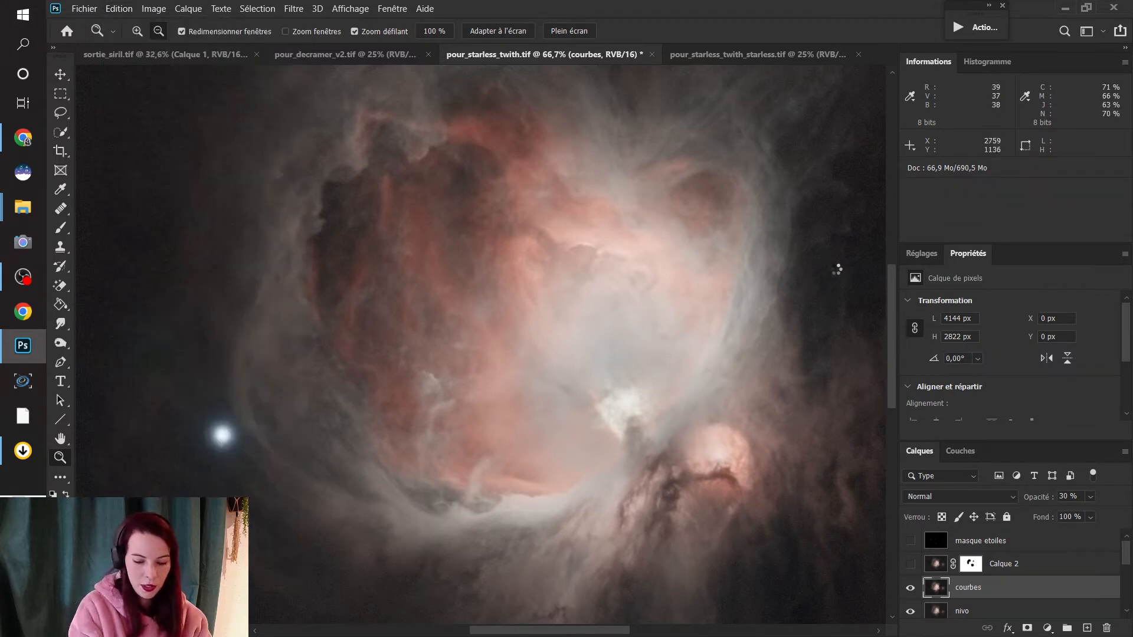
key("ctrl+shift+alt+e")
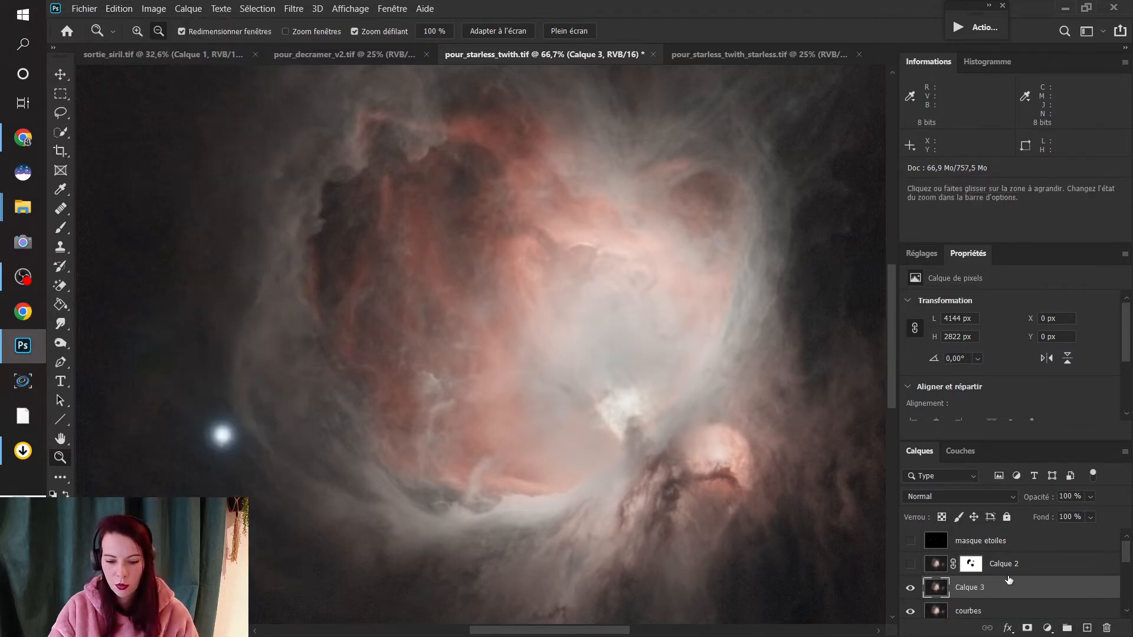
left_click_drag(940, 571, 1106, 628)
scroll(971, 555, "up", 1)
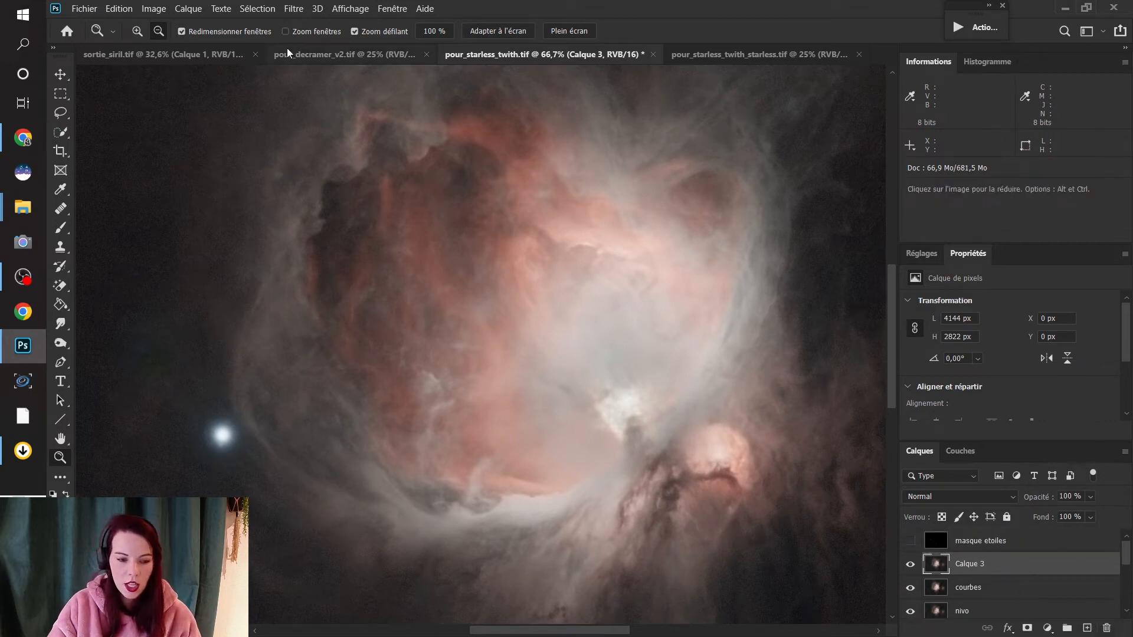
- Apply Topaz DeNoise AI to the merged layer Calque 3 with the Standard model and its existing settings
left_click(293, 8)
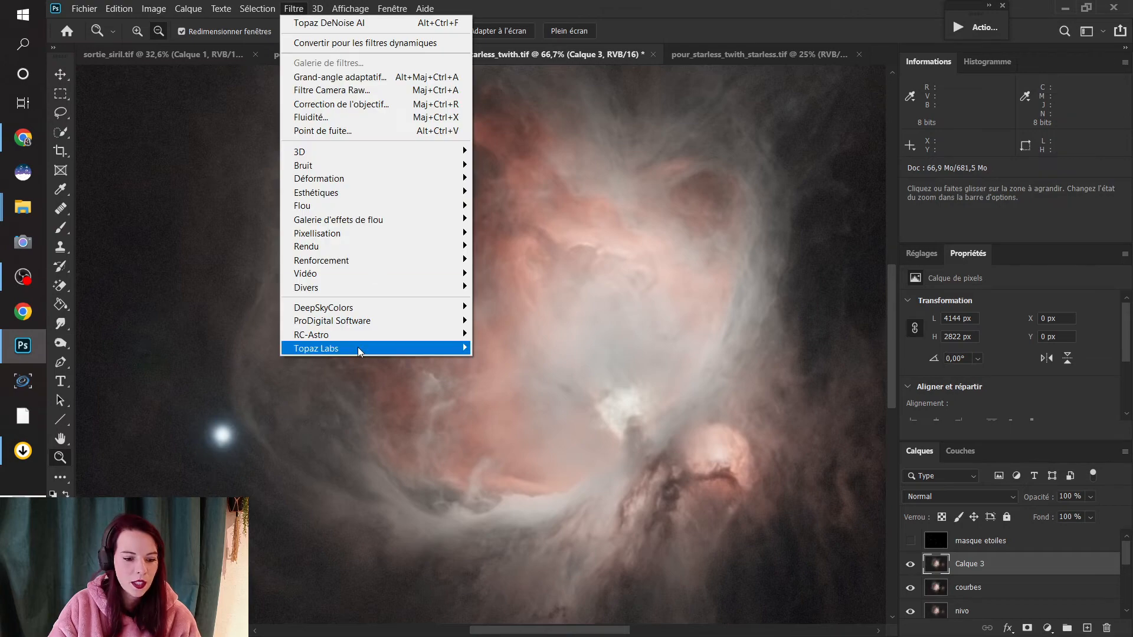
mouse_move(358, 347)
left_click(519, 347)
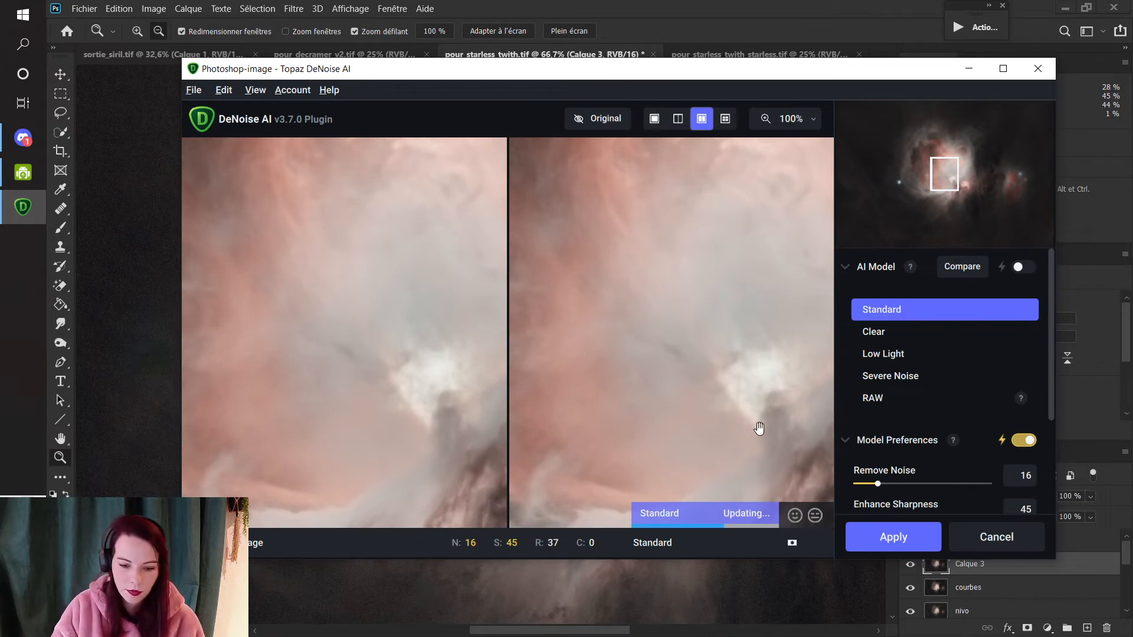
left_click_drag(1050, 353, 1054, 448)
left_click(894, 537)
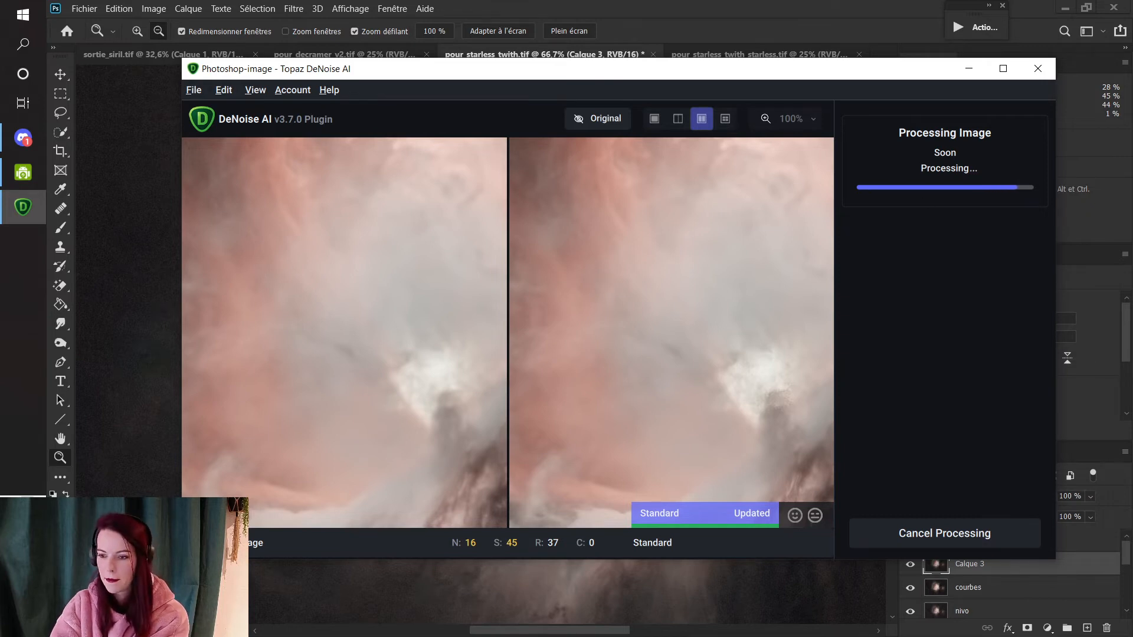
key("alt+Tab")
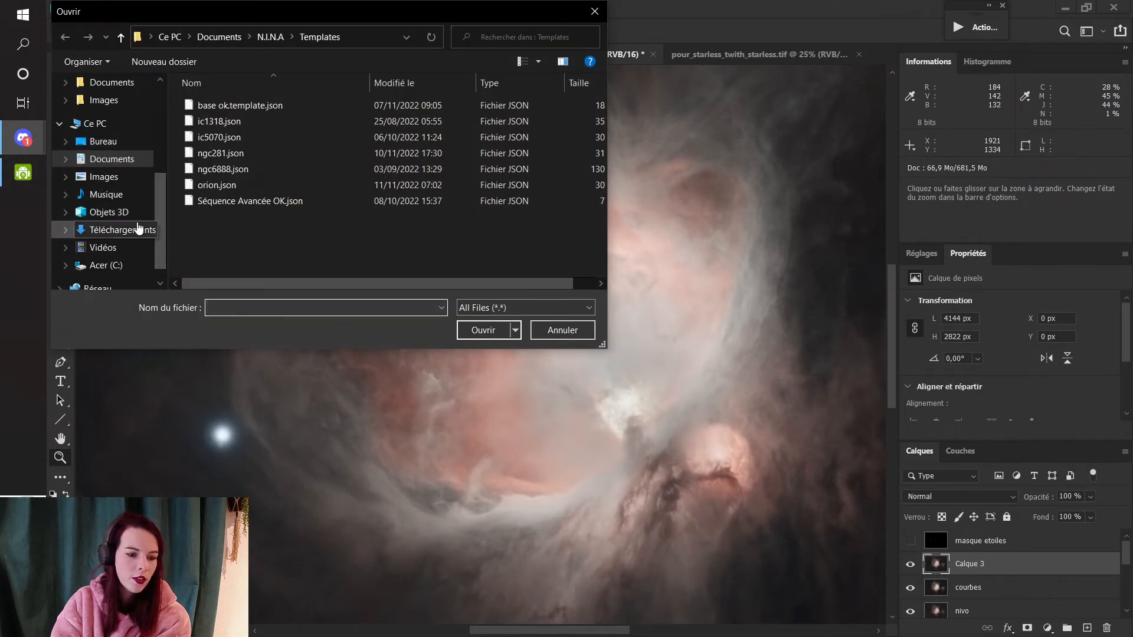
left_click(124, 178)
double_click(398, 221)
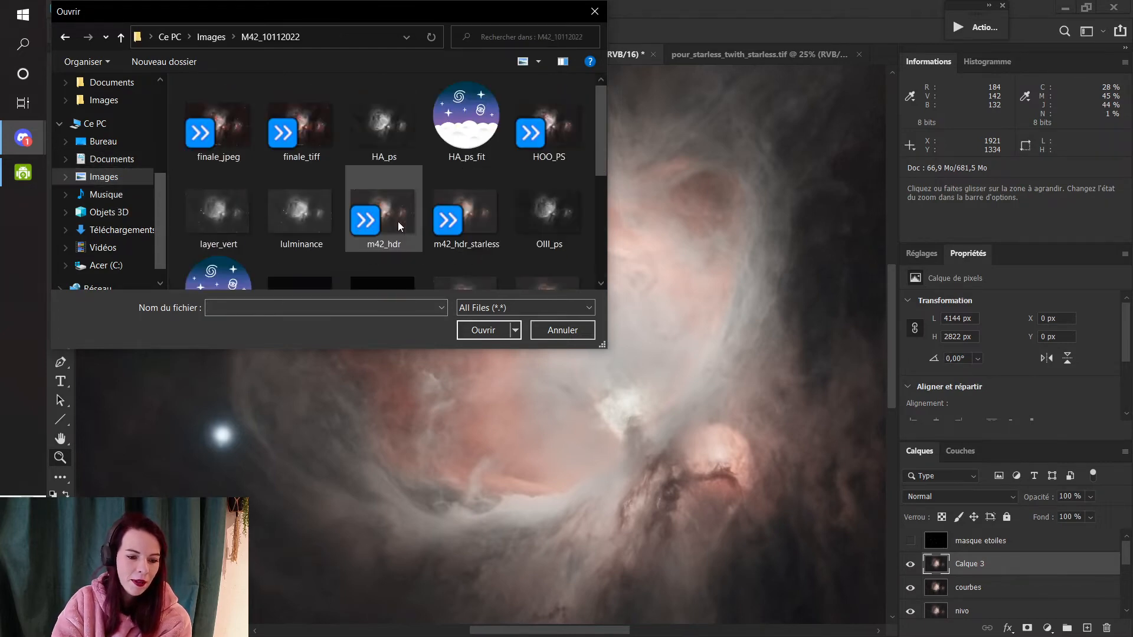
scroll(395, 217, "down", 3)
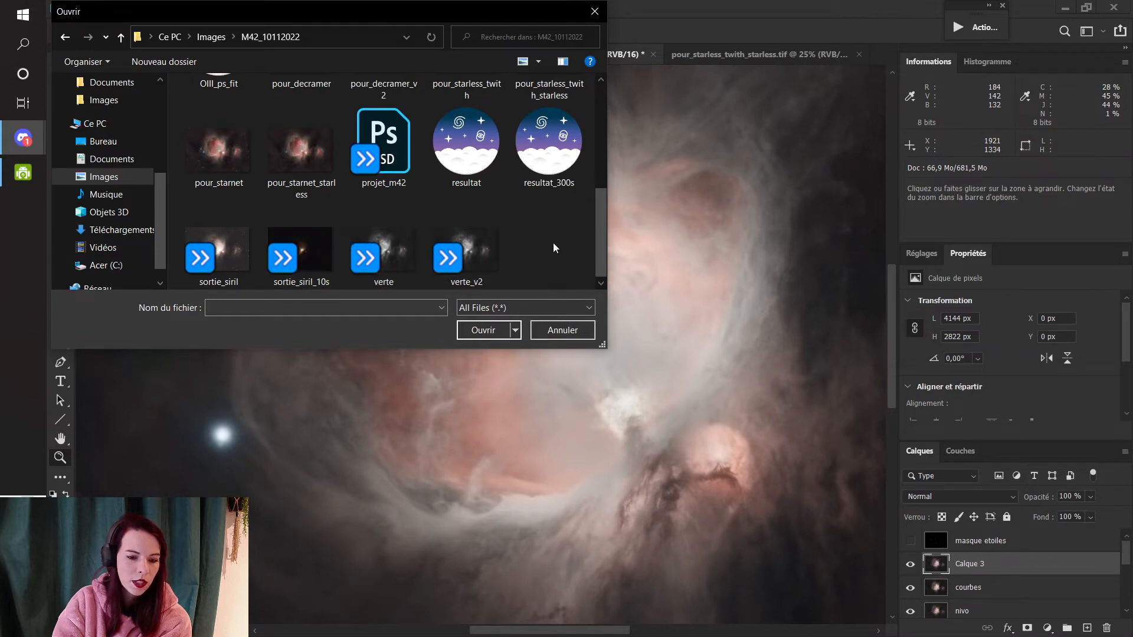
mouse_move(600, 233)
left_mouse_down()
mouse_move(610, 190)
mouse_move(608, 274)
mouse_move(618, 212)
mouse_move(614, 231)
left_mouse_up()
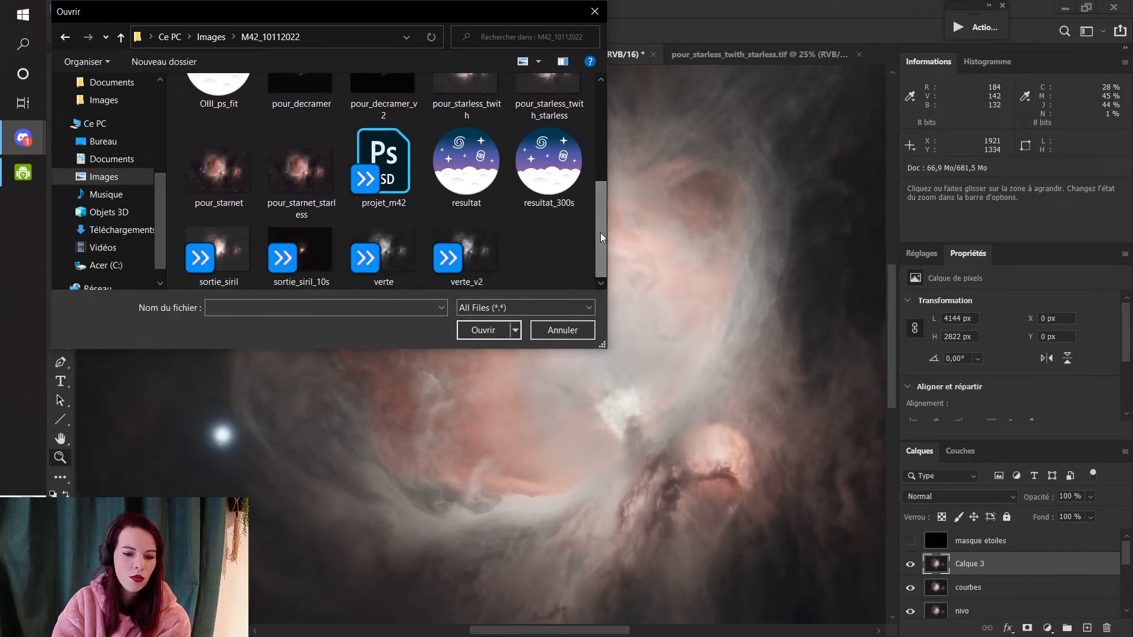
left_click_drag(600, 207, 590, 252)
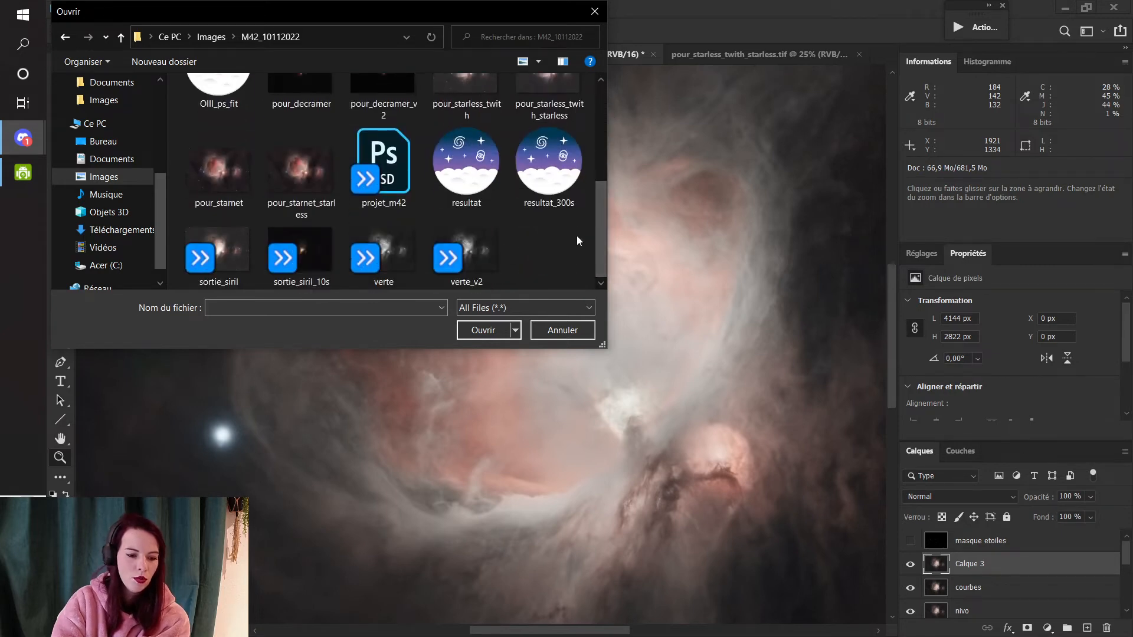
left_click(562, 330)
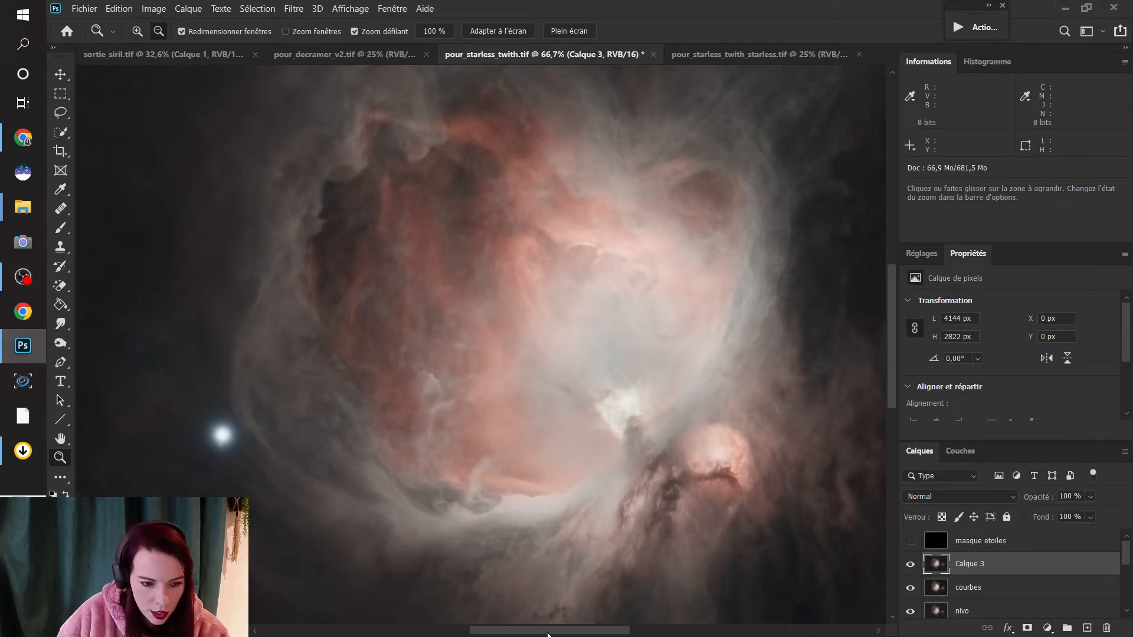
- Compare the dark background around the isolated bright star with the denoised Calque 3 layer hidden and shown
left_click_drag(588, 633, 472, 630)
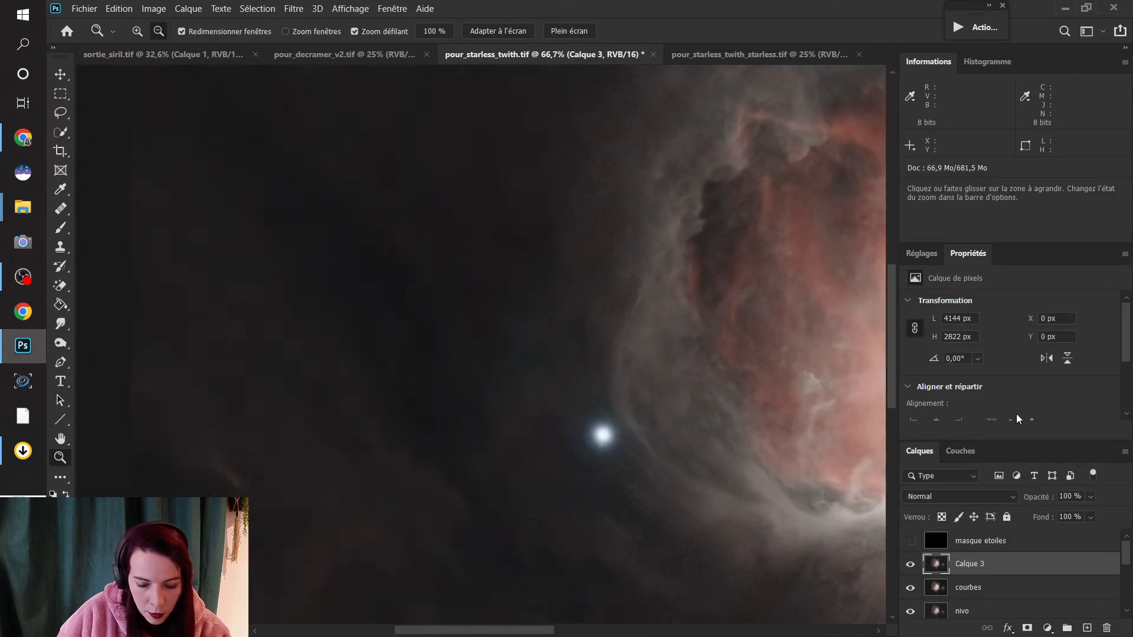
left_click_drag(893, 391, 894, 464)
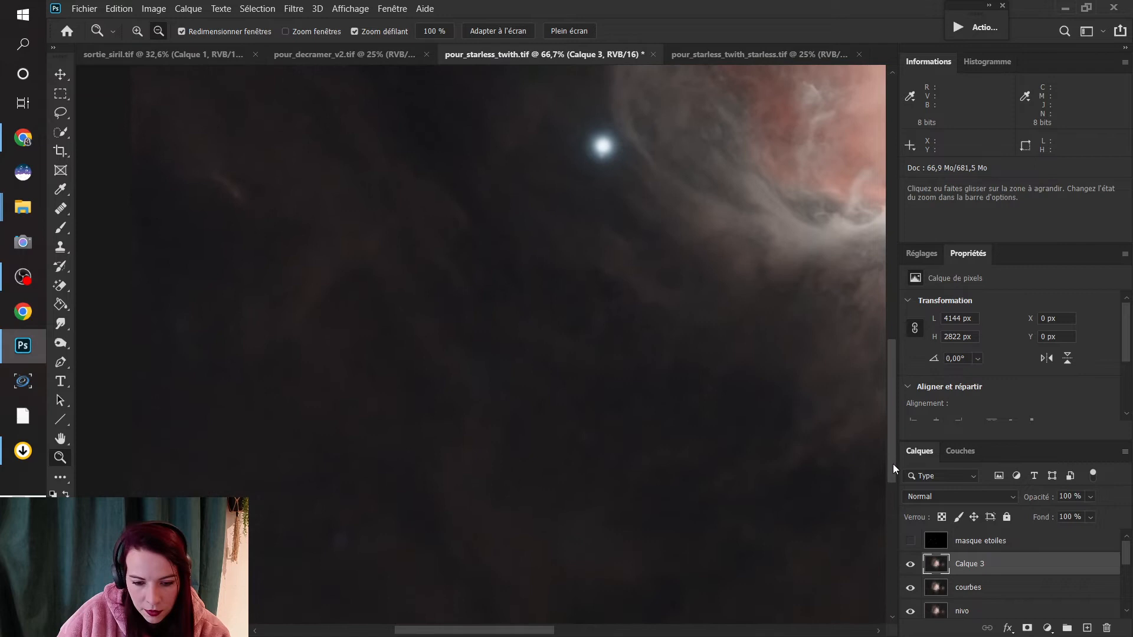
left_click(911, 566)
left_click(910, 566)
left_click(911, 566)
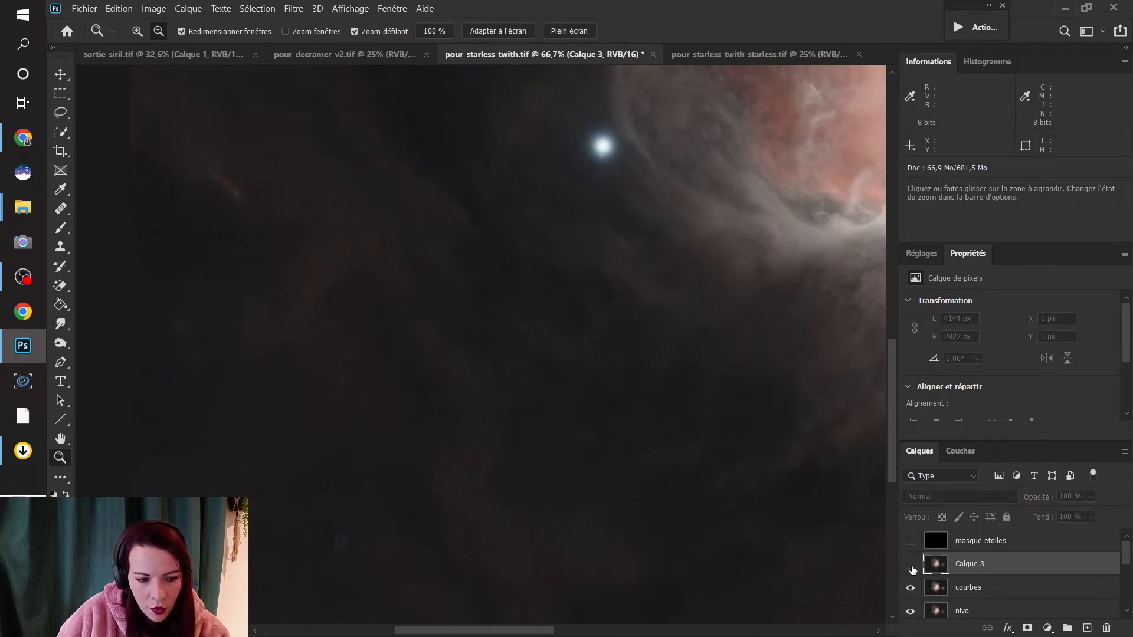
left_click(911, 566)
- Examine the denoised dark dust between the pink knot and the small red nebula at 200% magnification
left_click_drag(530, 630, 665, 629)
left_click_drag(897, 357, 883, 312)
left_click(582, 341)
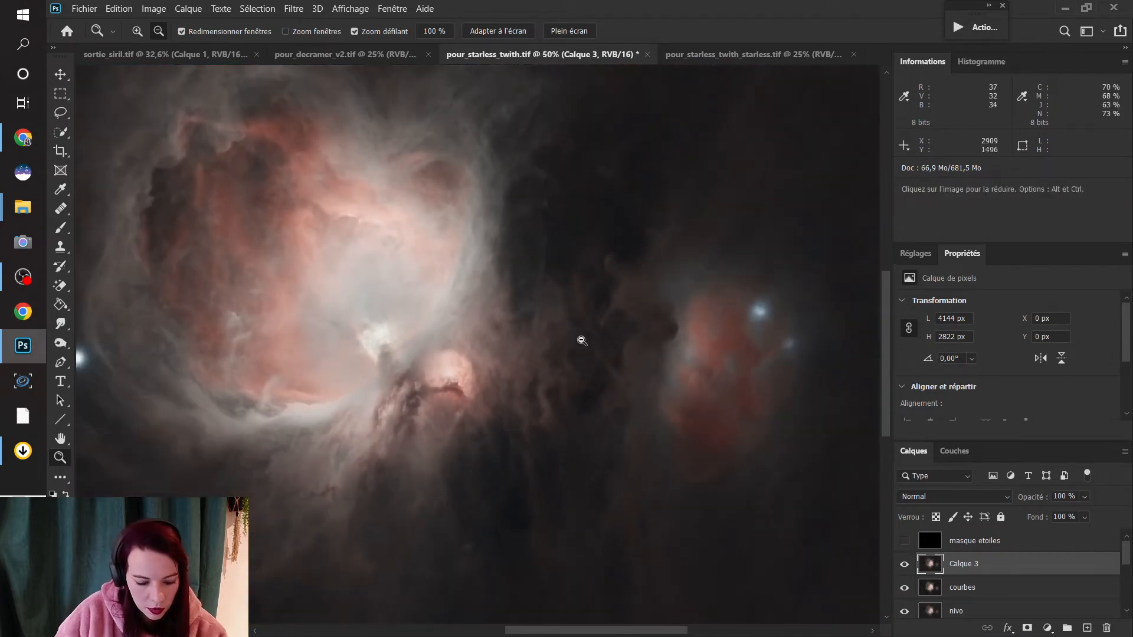
left_click(579, 342, "alt")
left_click(580, 366, "alt")
left_click(579, 367, "alt")
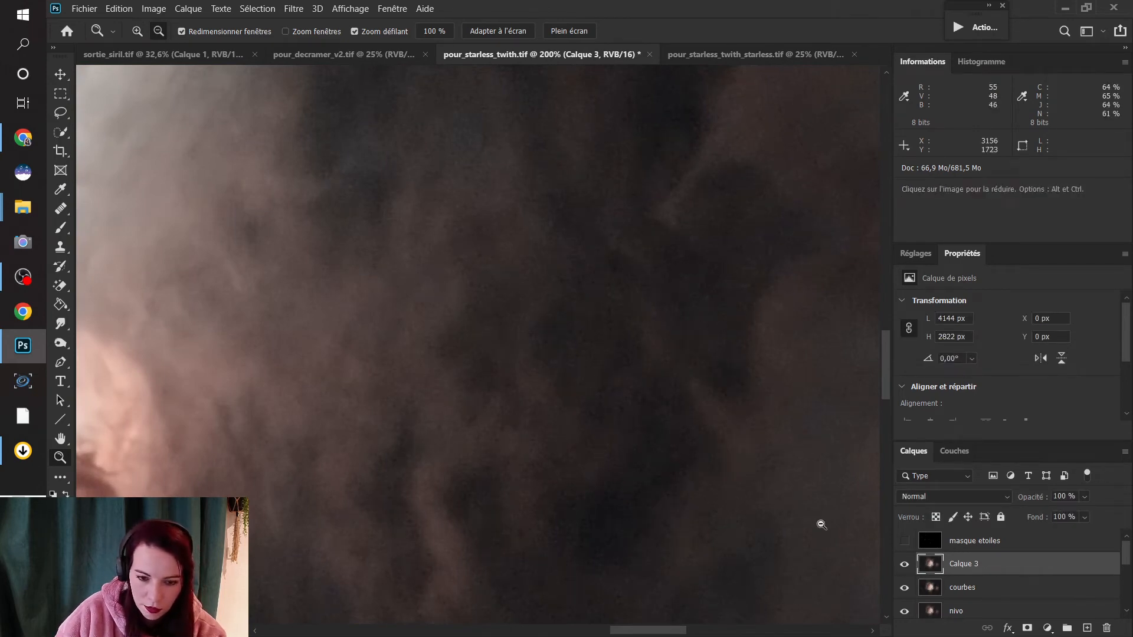
- Compare the nebula's bright core and pink knot at 100% with the denoised Calque 3 layer hidden and shown
left_click(481, 321, "alt")
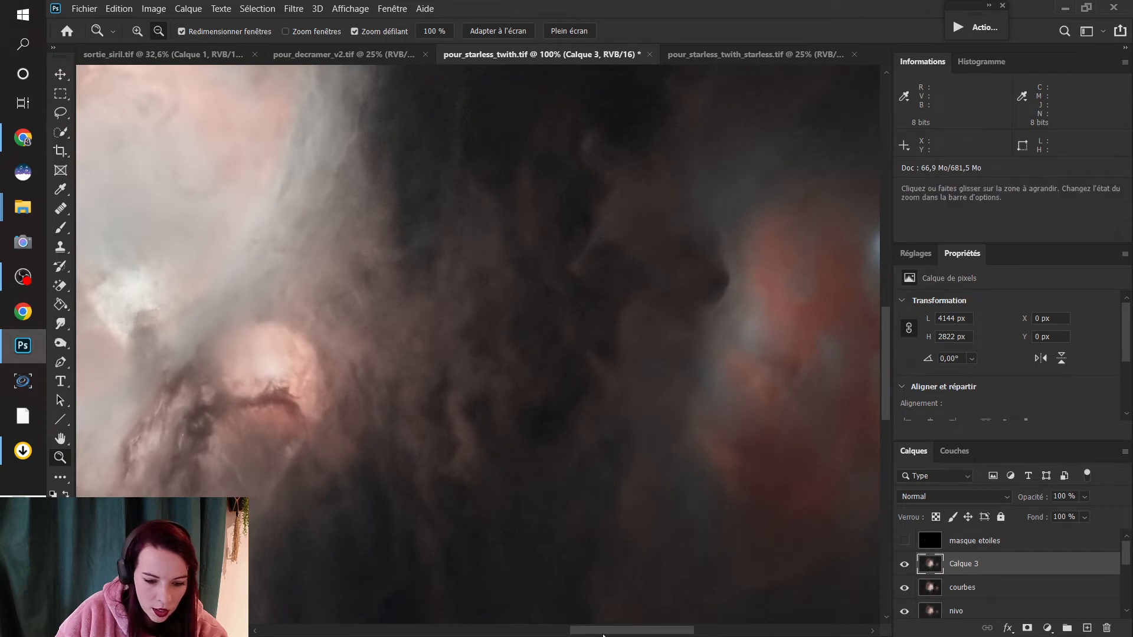
scroll(575, 602, "left", 5)
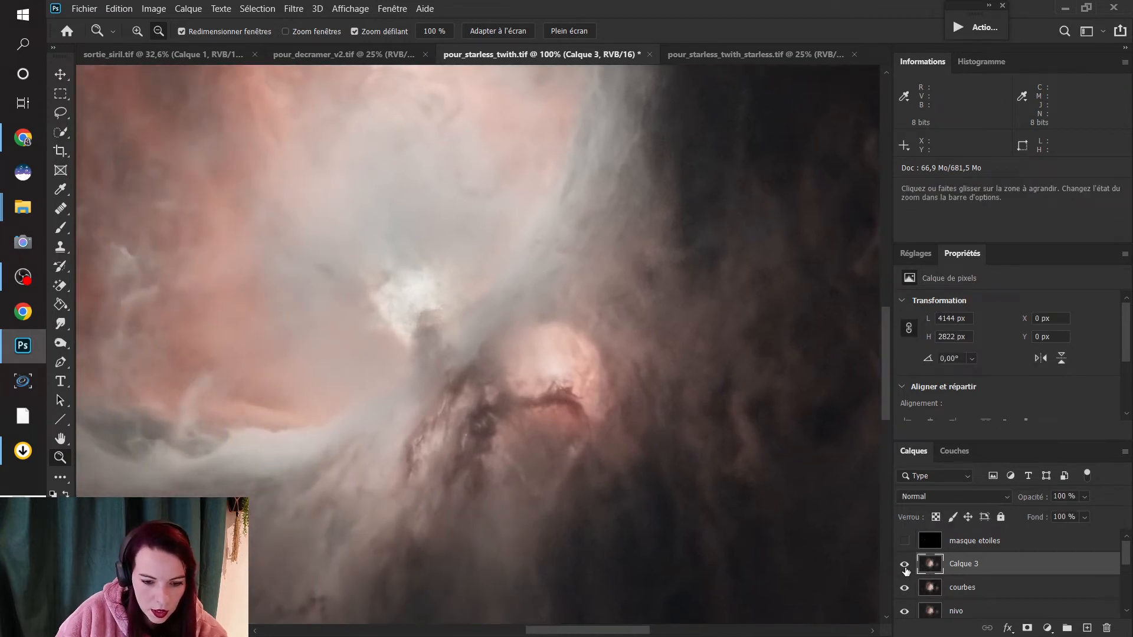
left_click(904, 564)
left_click(459, 394, "alt")
left_click(459, 394)
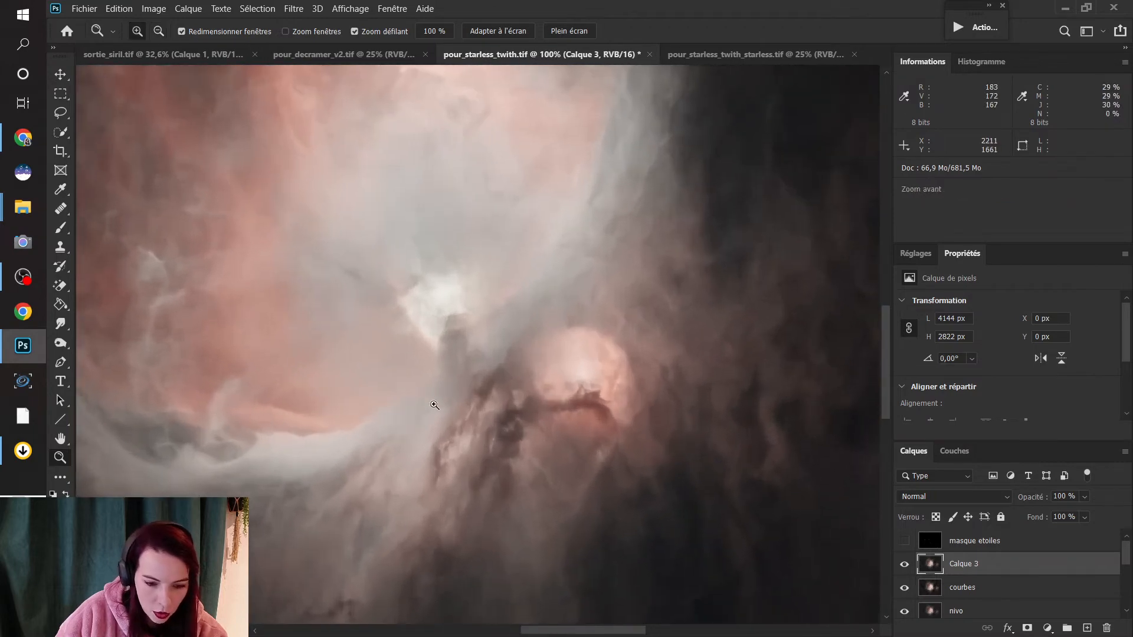
- Compare the nebula's bright core and pink knot at 200% magnification with the denoised Calque 3 layer hidden and shown
left_click(436, 404)
left_click(472, 428)
left_click(670, 459, "alt")
left_click_drag(587, 630, 600, 630)
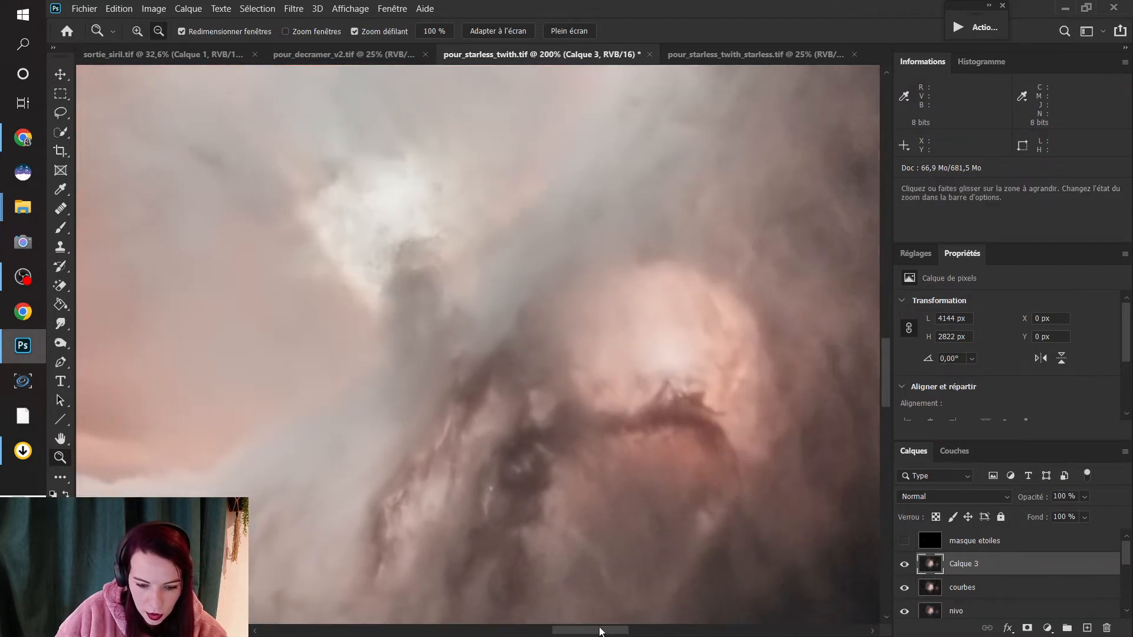
left_click(905, 564)
left_click(904, 565)
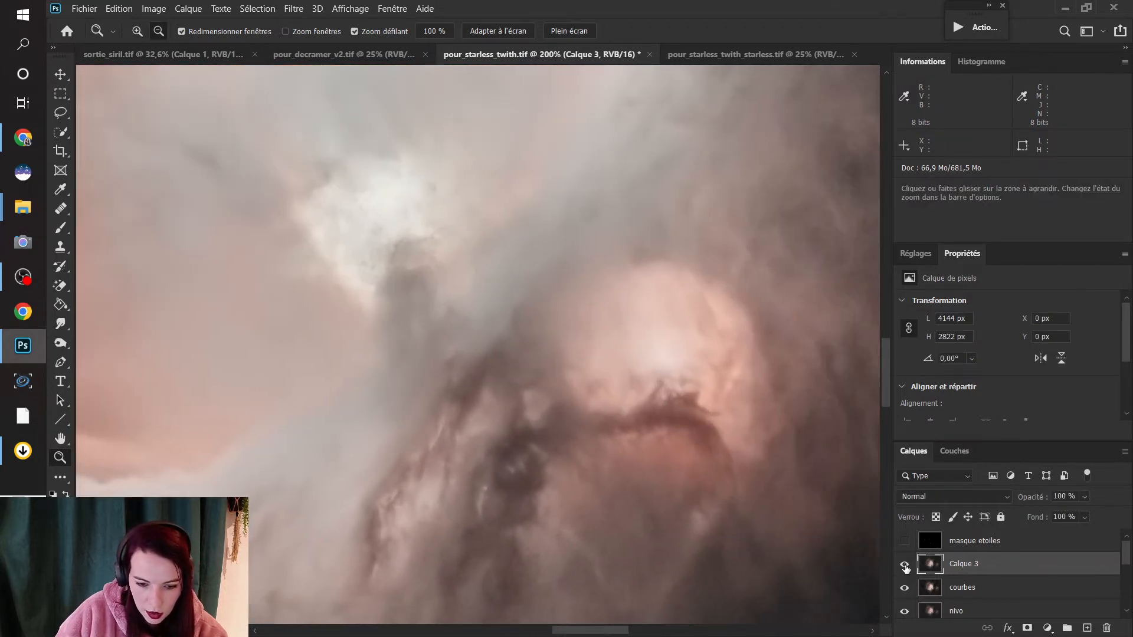
left_click(905, 566)
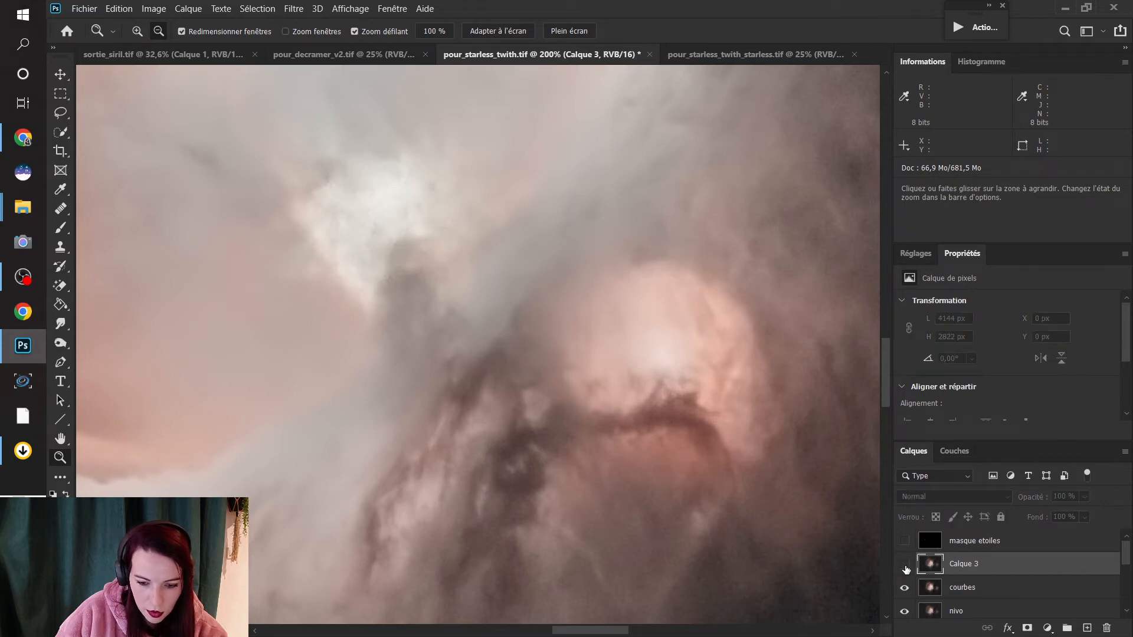
left_click(905, 566)
- Examine the dust between the bright core and pink knot at 300%, then check the denoised Calque 3 layer's effect at 100%
left_click(463, 333)
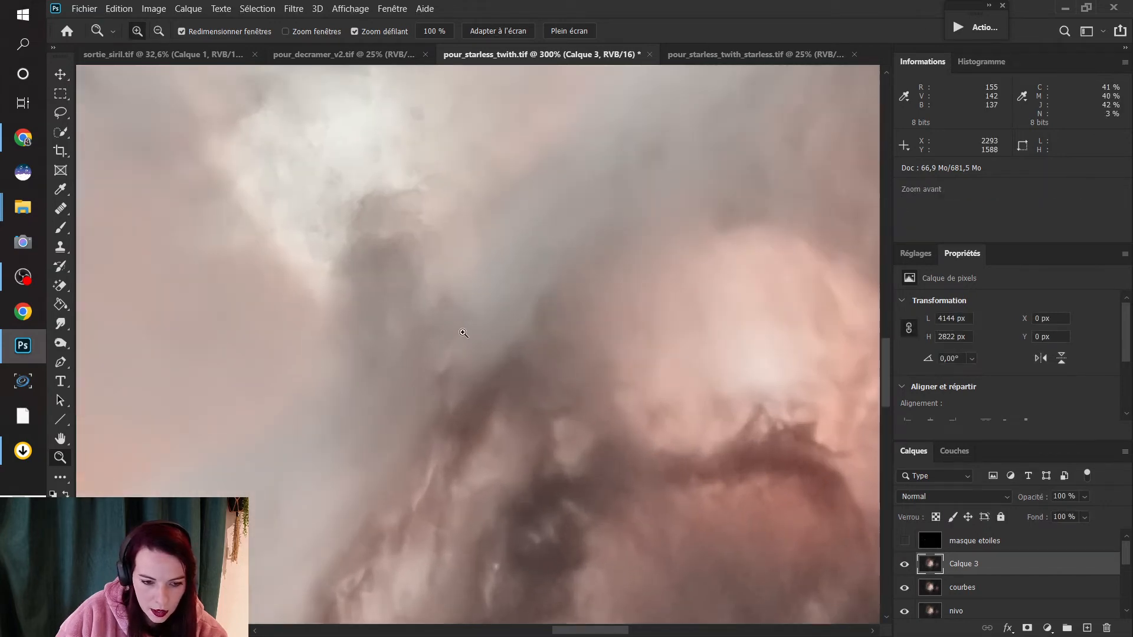
key("alt")
left_click(788, 485, "alt")
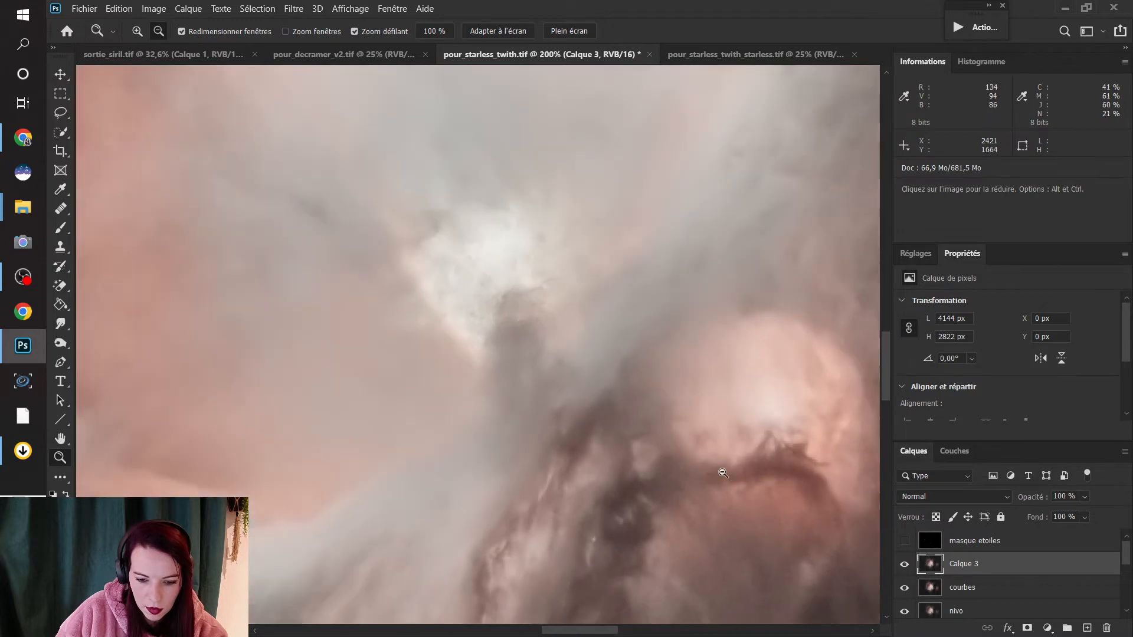
left_click(785, 487, "alt")
left_click(905, 565)
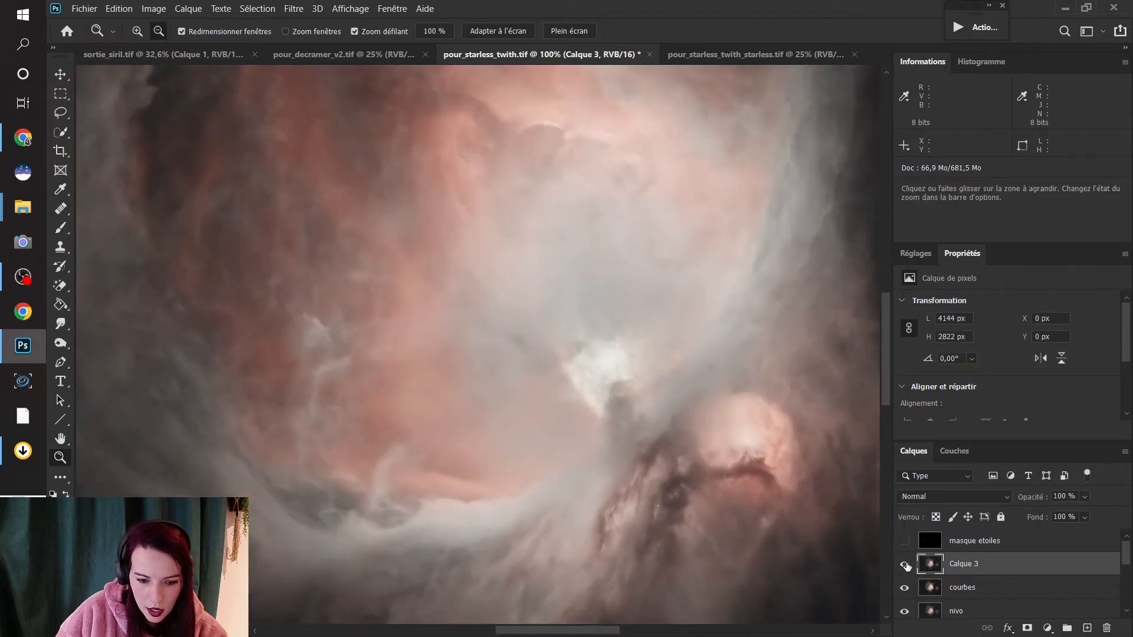
- Compare the dark dust between the main nebula and the small red nebula at 50% with Calque 3 hidden and shown
left_click_drag(587, 629, 647, 617)
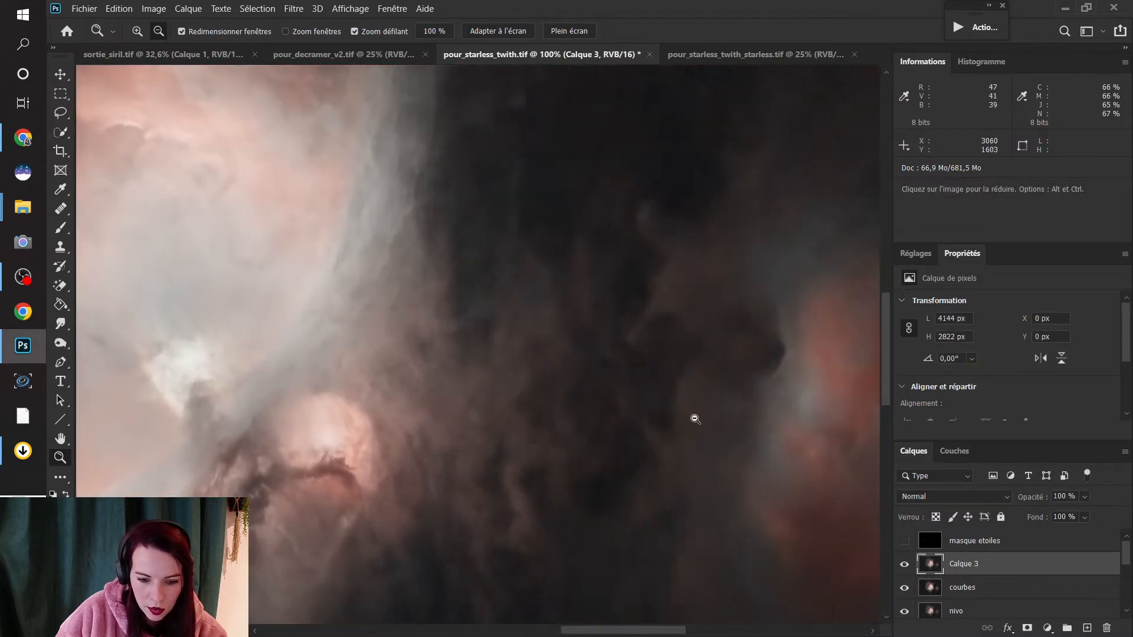
left_click(647, 367, "alt")
left_click(650, 365, "alt")
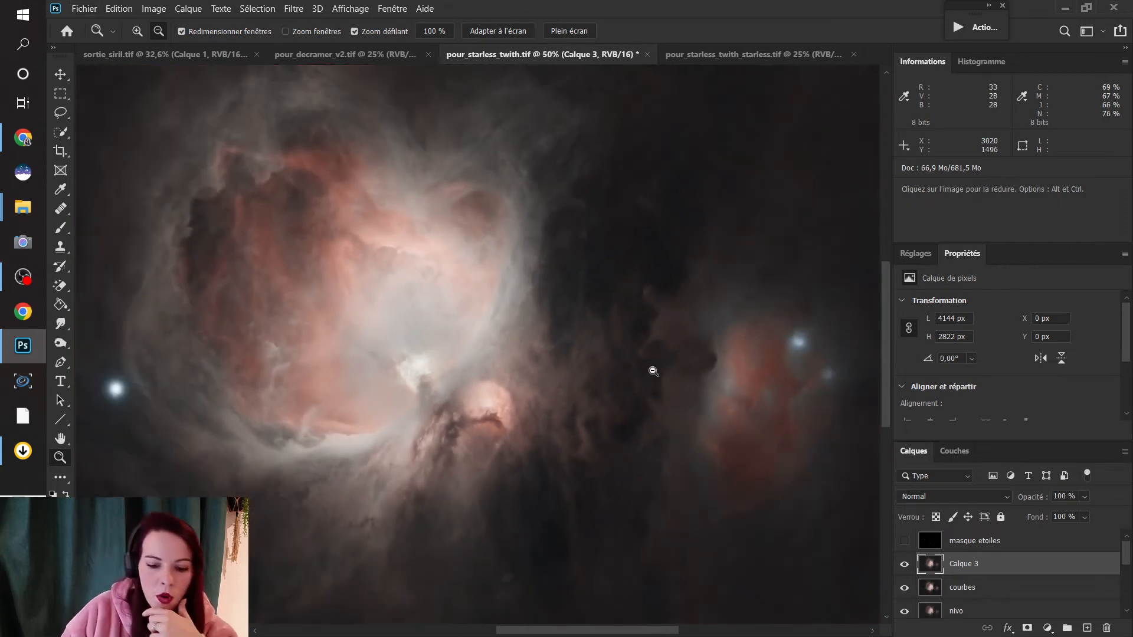
left_click(904, 565)
left_click(905, 565)
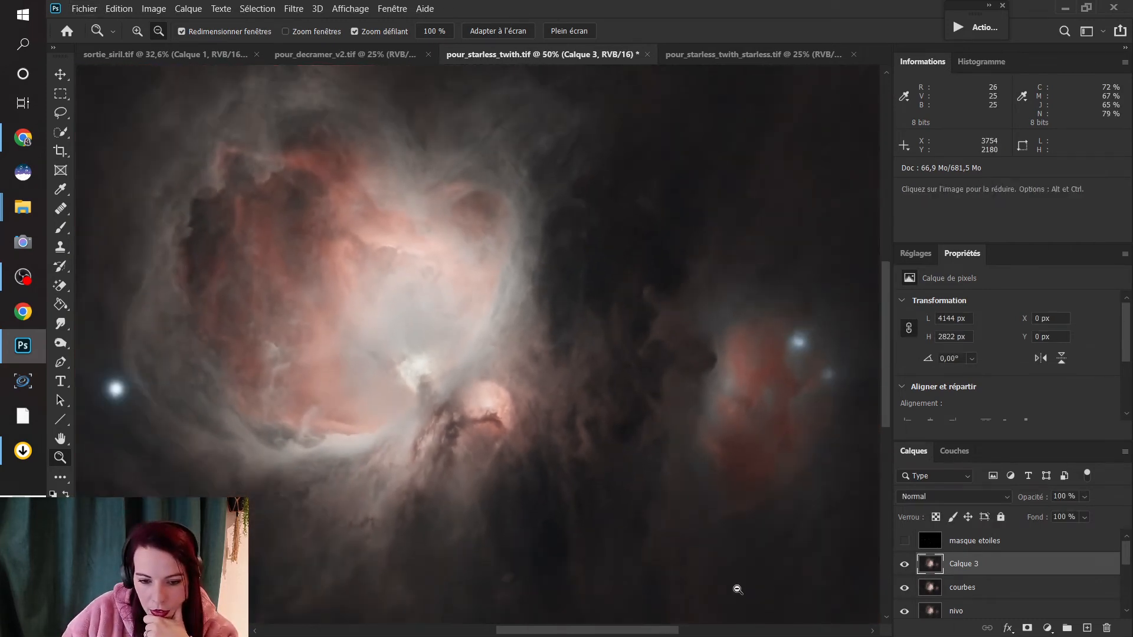
- Inspect the dark background beyond the small red nebula and compare the full image fitted to the screen with Calque 3 hidden and shown
scroll(634, 224, "right", 5)
left_click(601, 216)
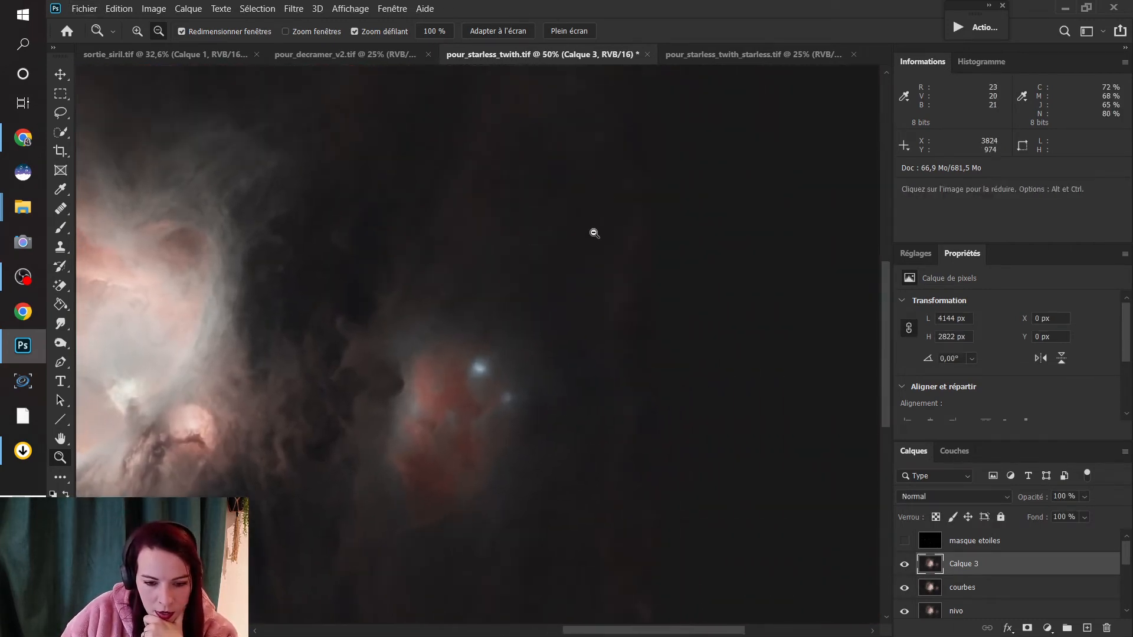
left_click_drag(606, 632, 518, 633)
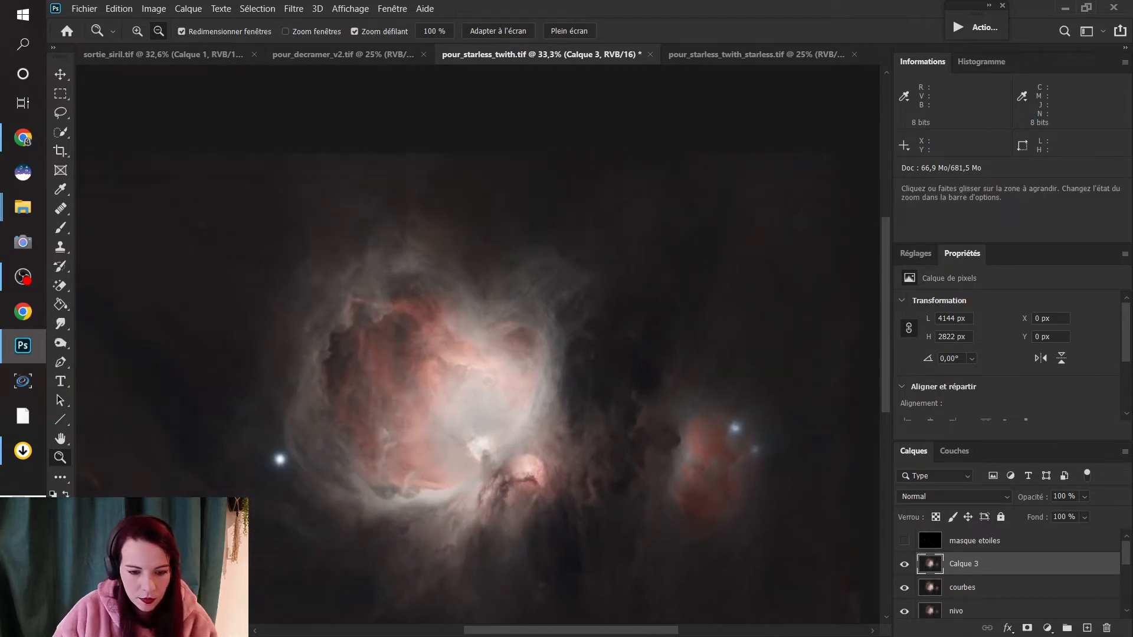
right_click(429, 458)
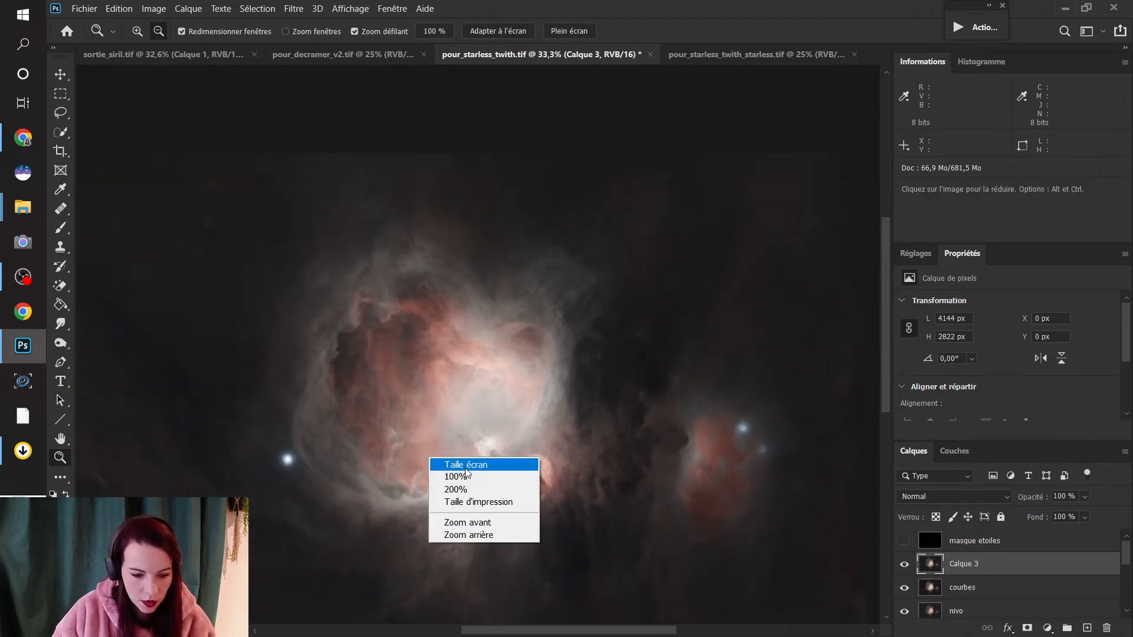
left_click(466, 465)
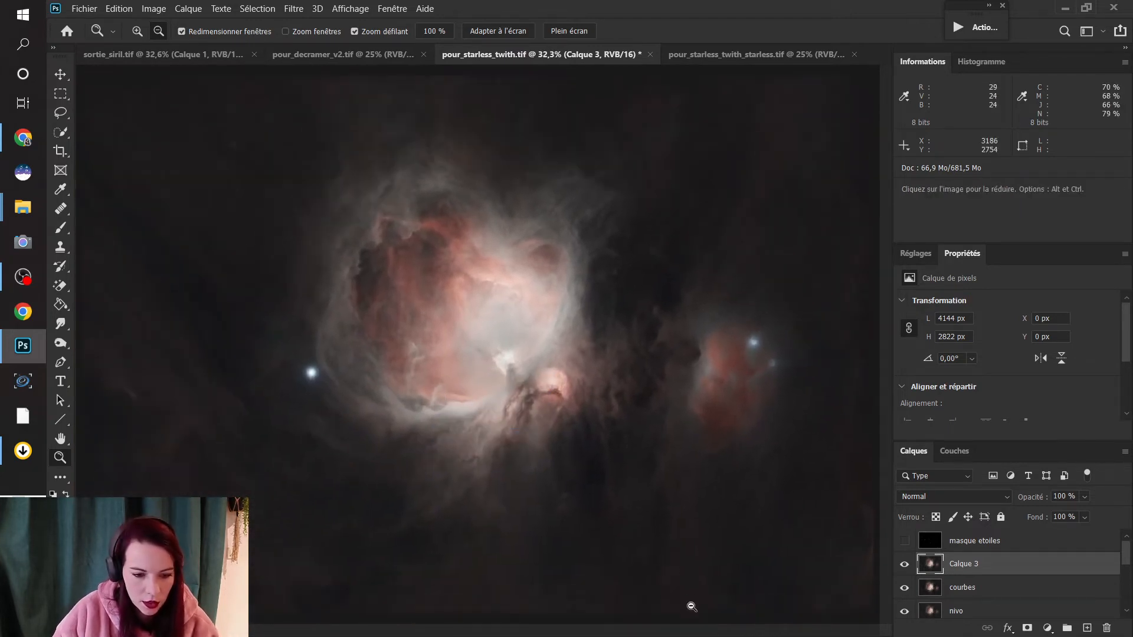
left_click(905, 564)
left_click(904, 564)
left_click(904, 565)
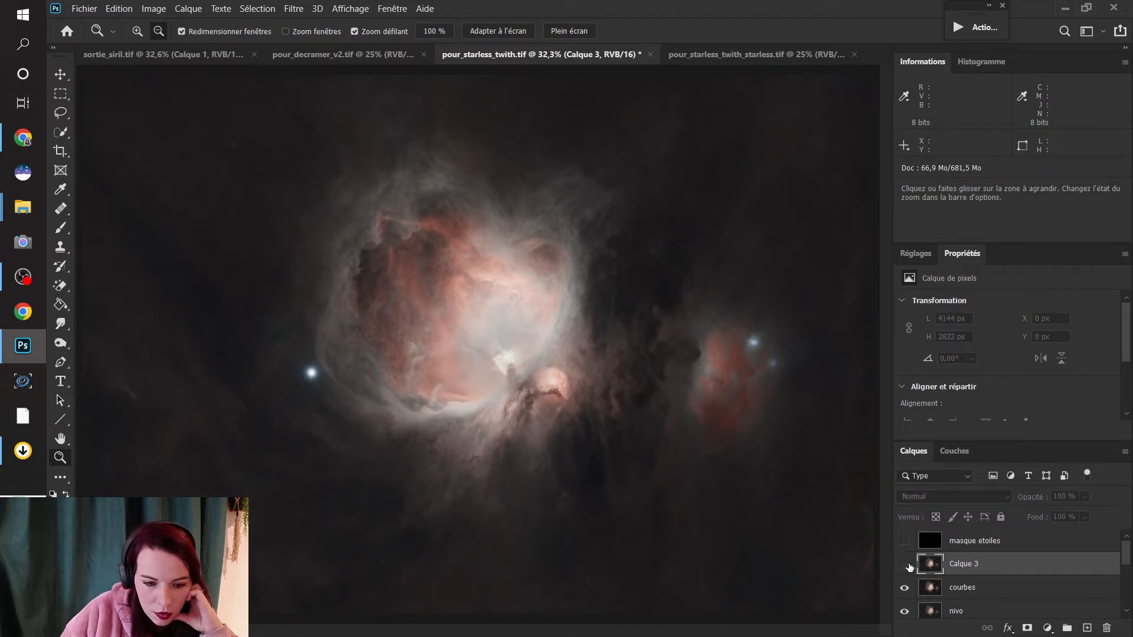
left_click(905, 564)
left_click(905, 564)
left_click(905, 564)
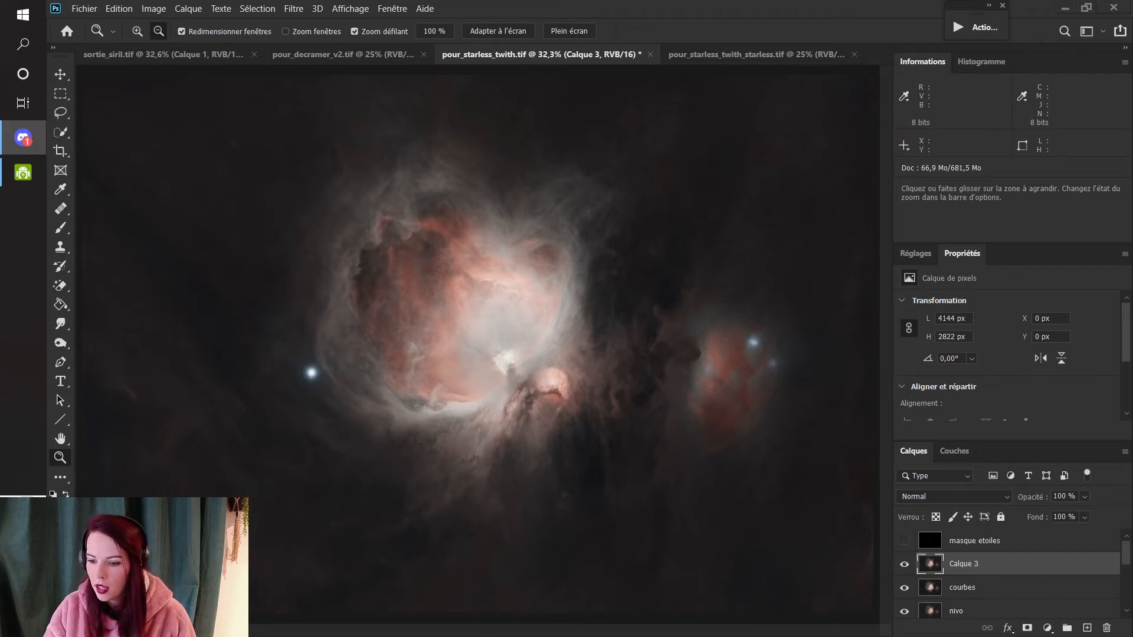
- Browse to the M42_10112022 folder under Images and choose the resultat_300s file to open
key("ctrl+o")
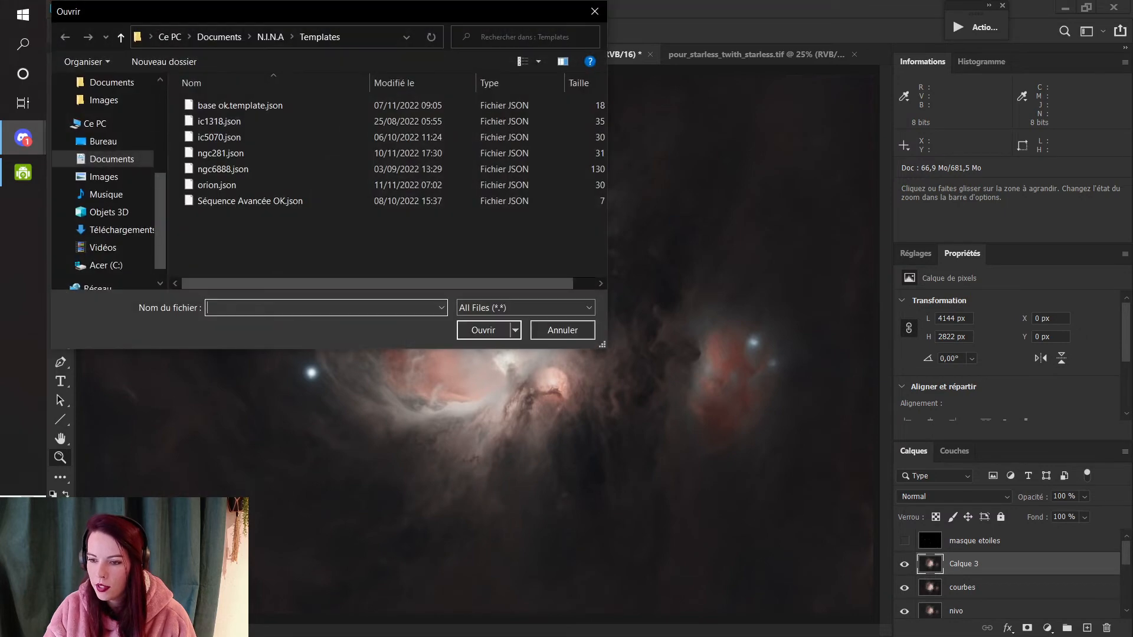
left_click(104, 177)
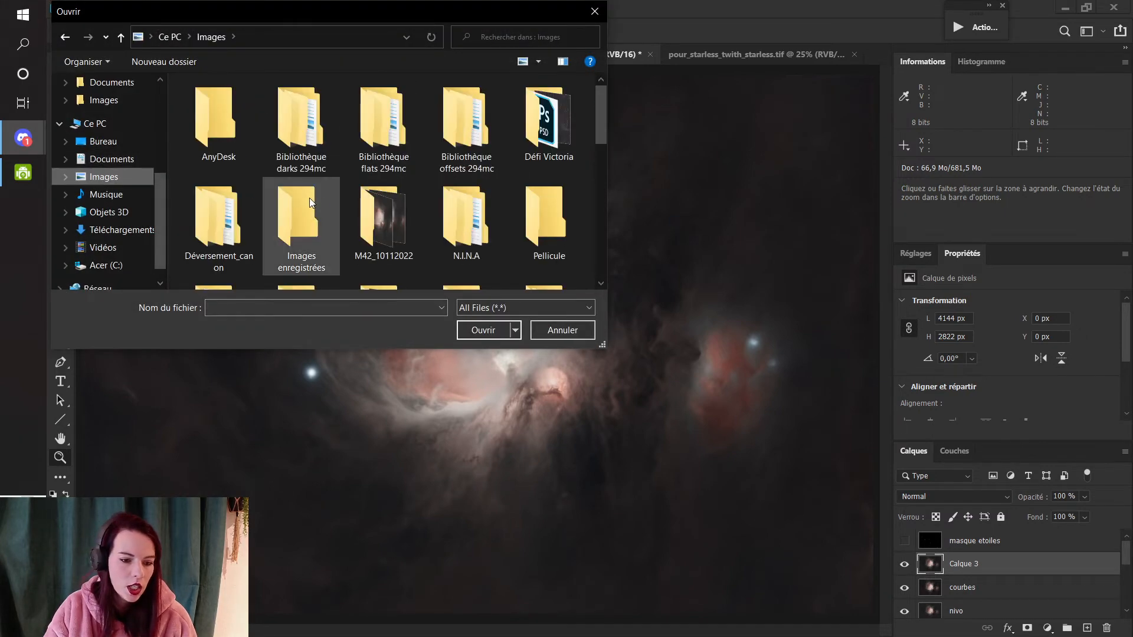
double_click(366, 206)
scroll(541, 136, "down", 3)
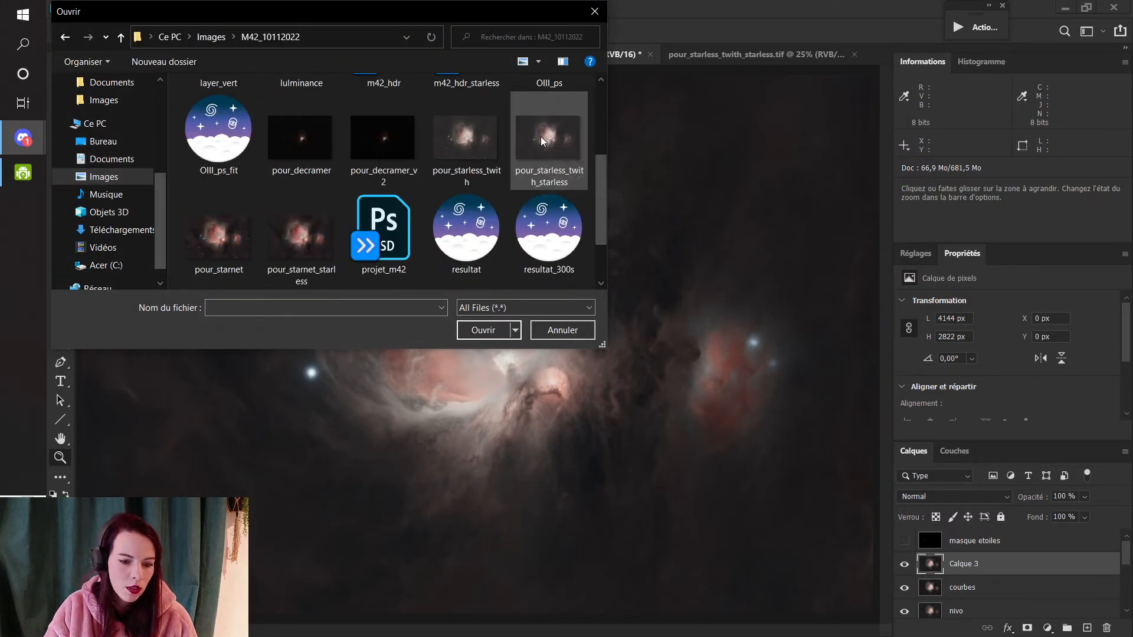
scroll(541, 136, "down", 2)
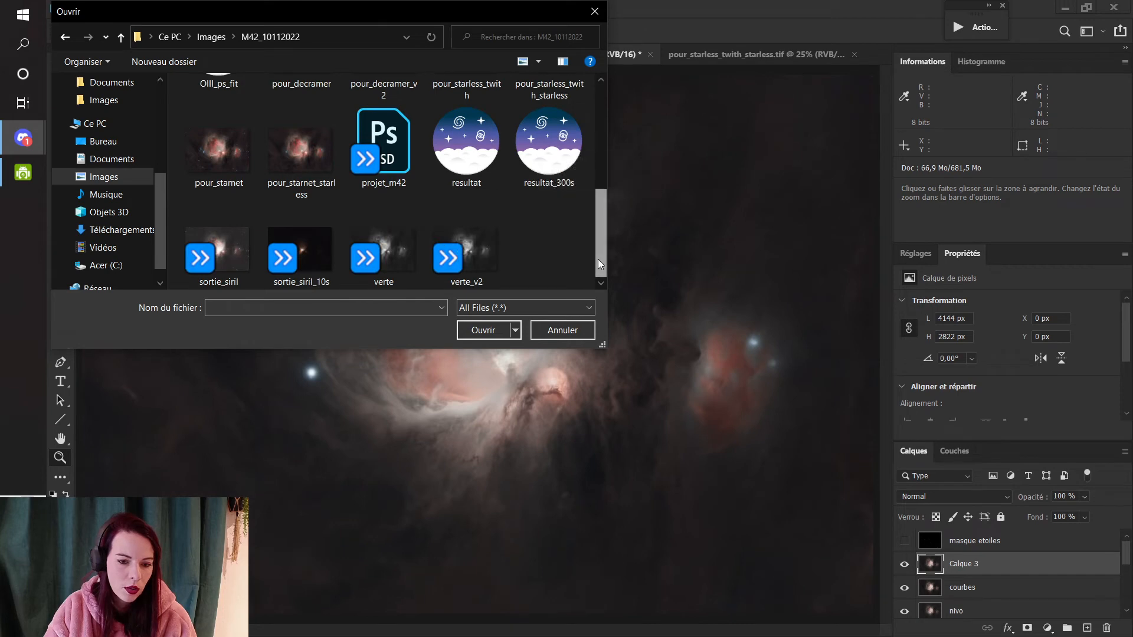
double_click(569, 157)
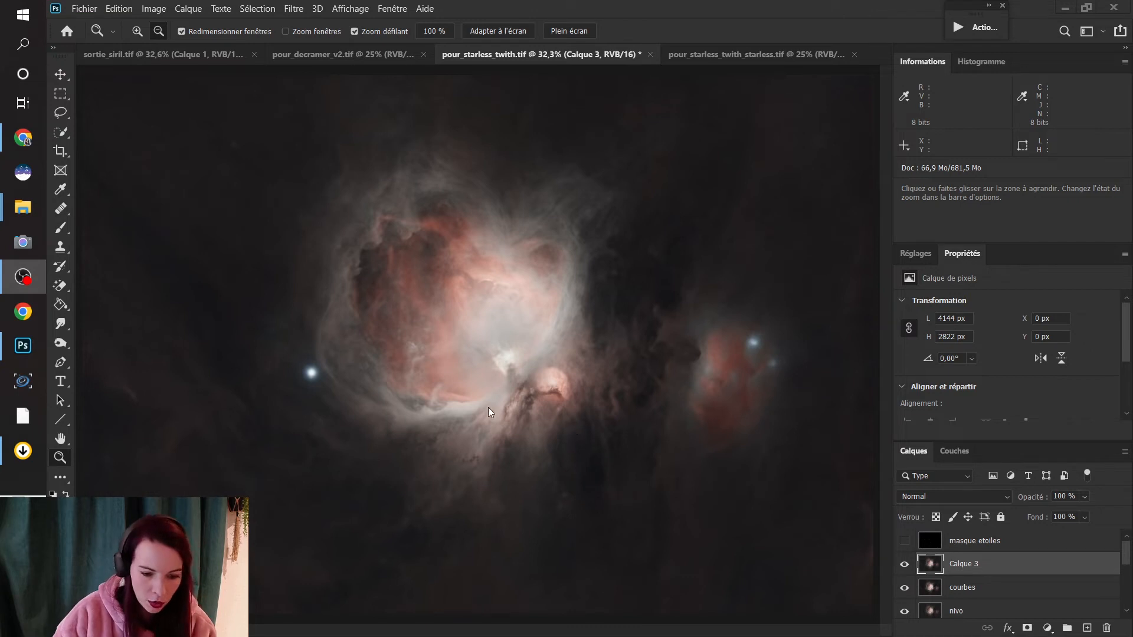
- Hide and show the denoised Calque 3 layer once more to review its effect on the full nebula image
left_click(60, 457)
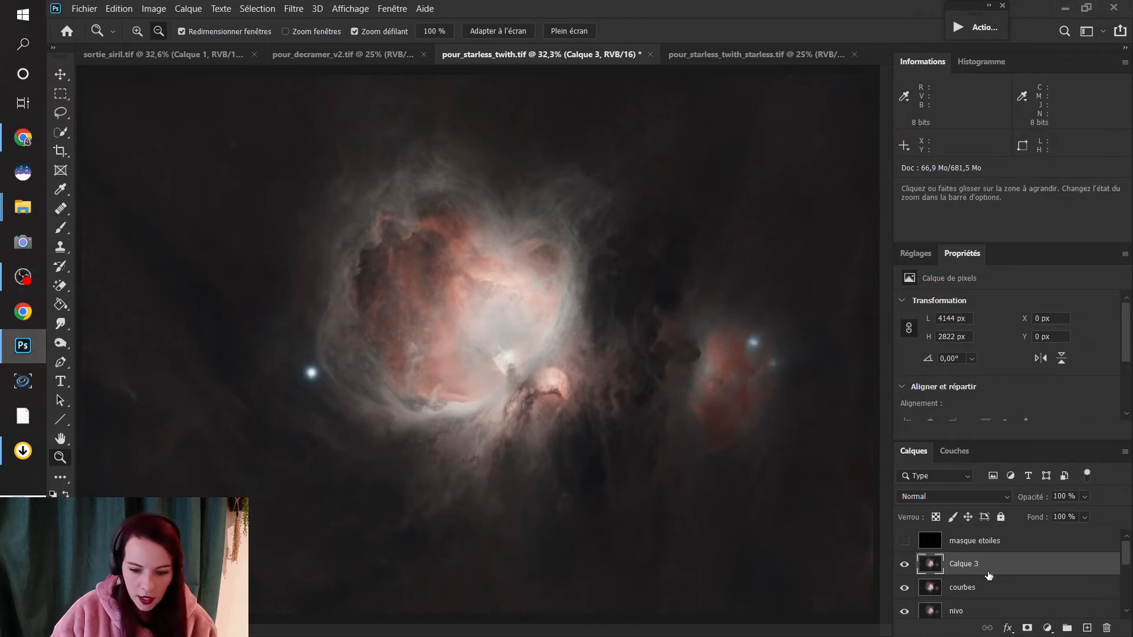
left_click(906, 567)
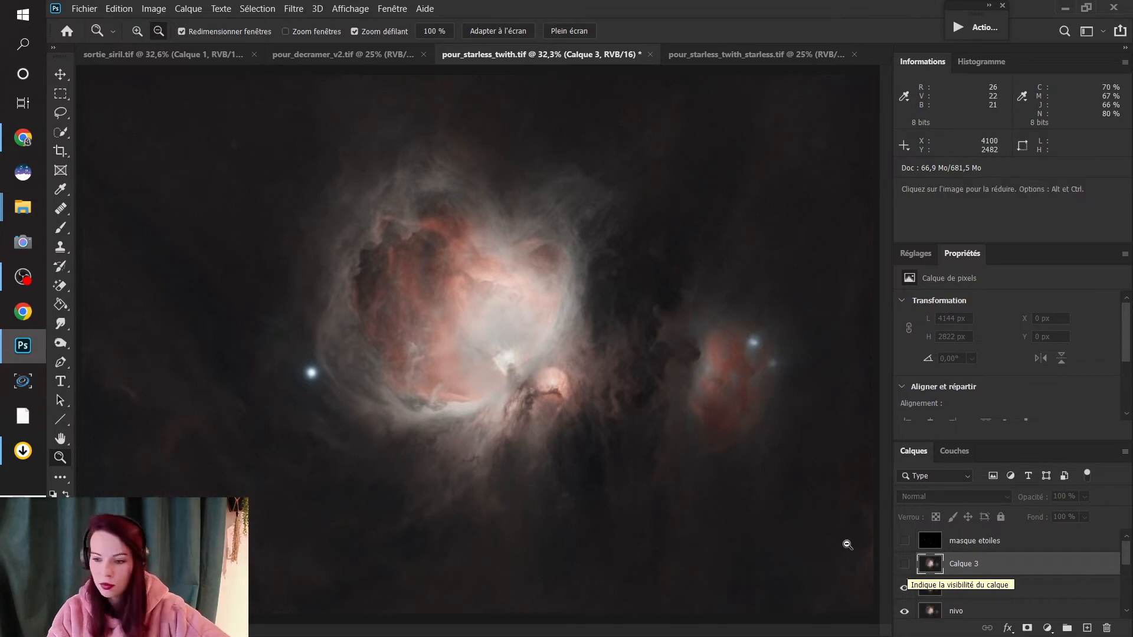
left_click(904, 564)
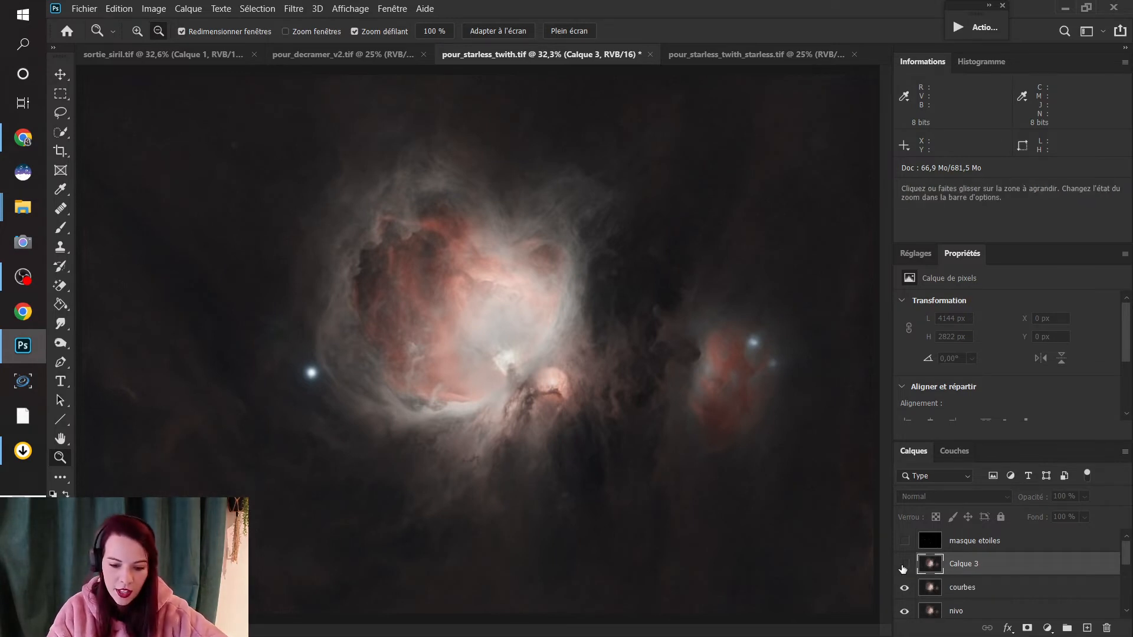
- Examine the dark dust beside the pink knot at up to 300%, compare it with and without Calque 3, and return to the full image
left_click(641, 367)
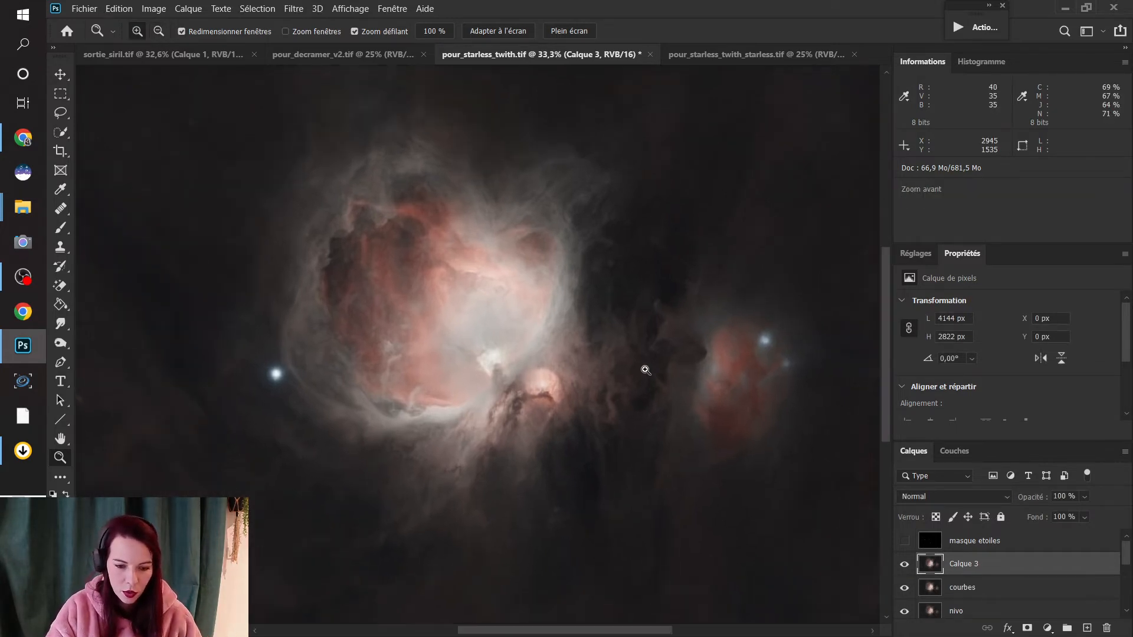
left_click(641, 368)
left_click(639, 367)
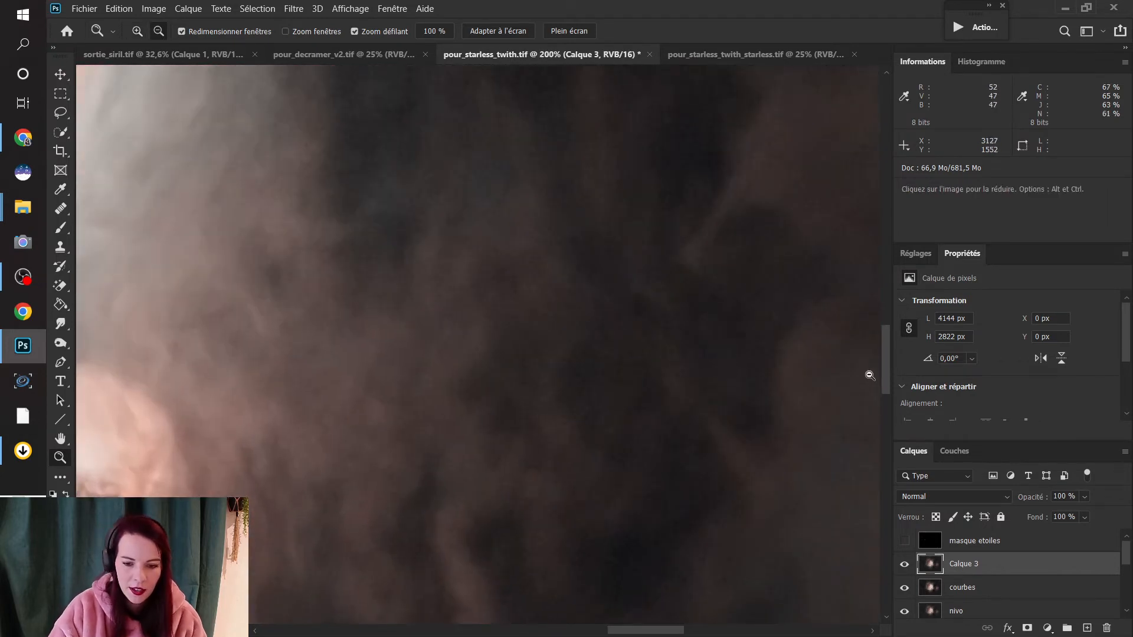
left_click_drag(886, 342, 887, 373)
left_click(597, 270)
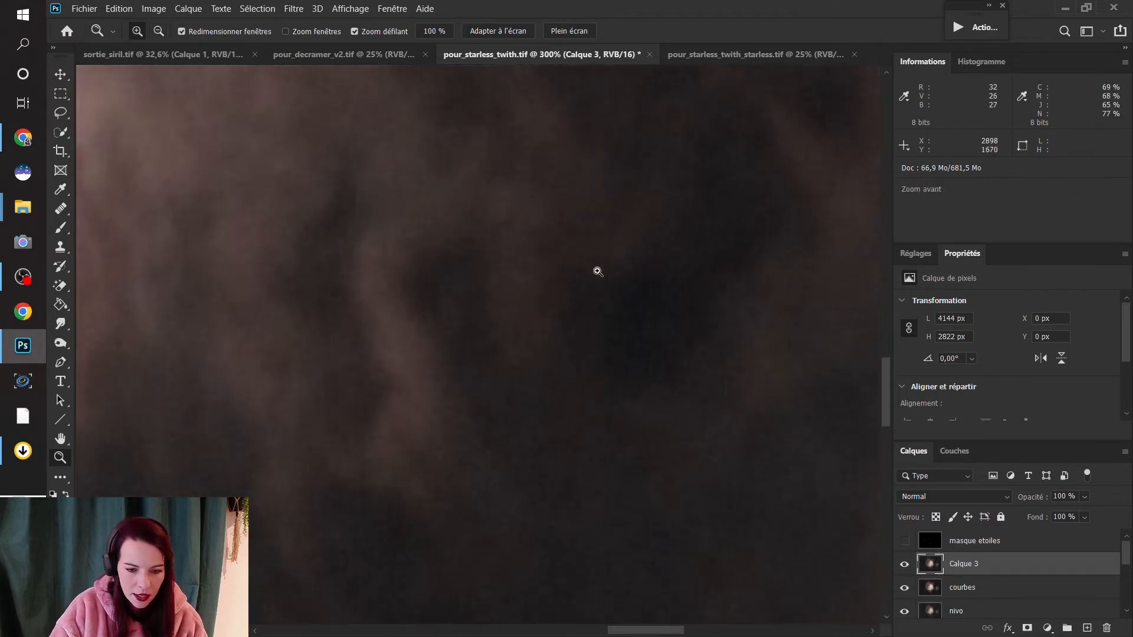
left_click(598, 272, "alt")
left_click(716, 379, "alt")
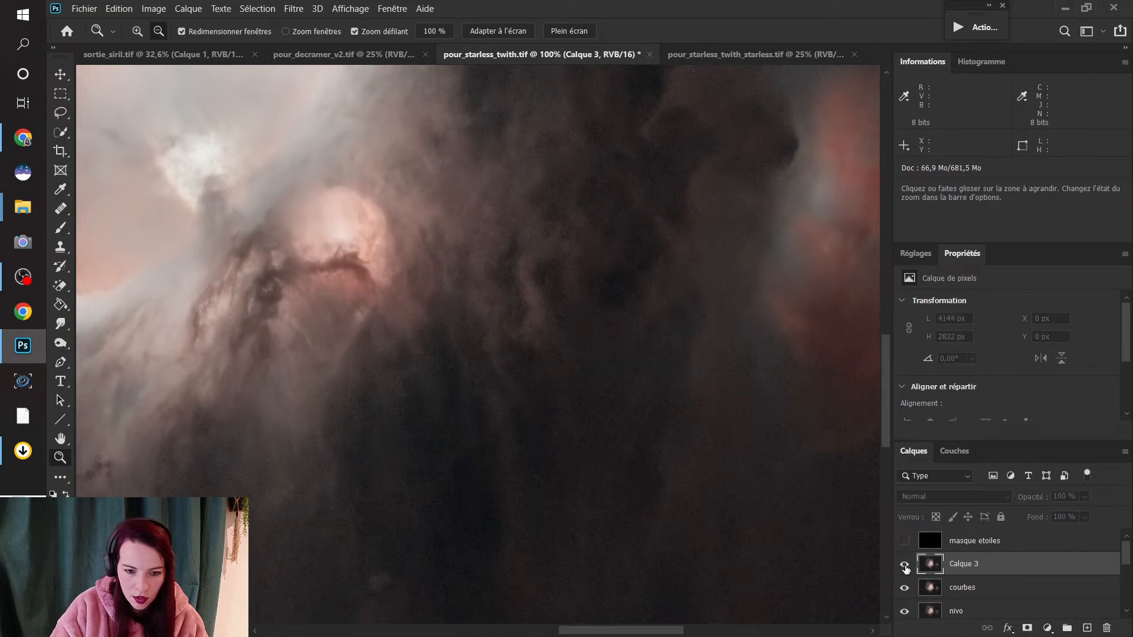
right_click(678, 360)
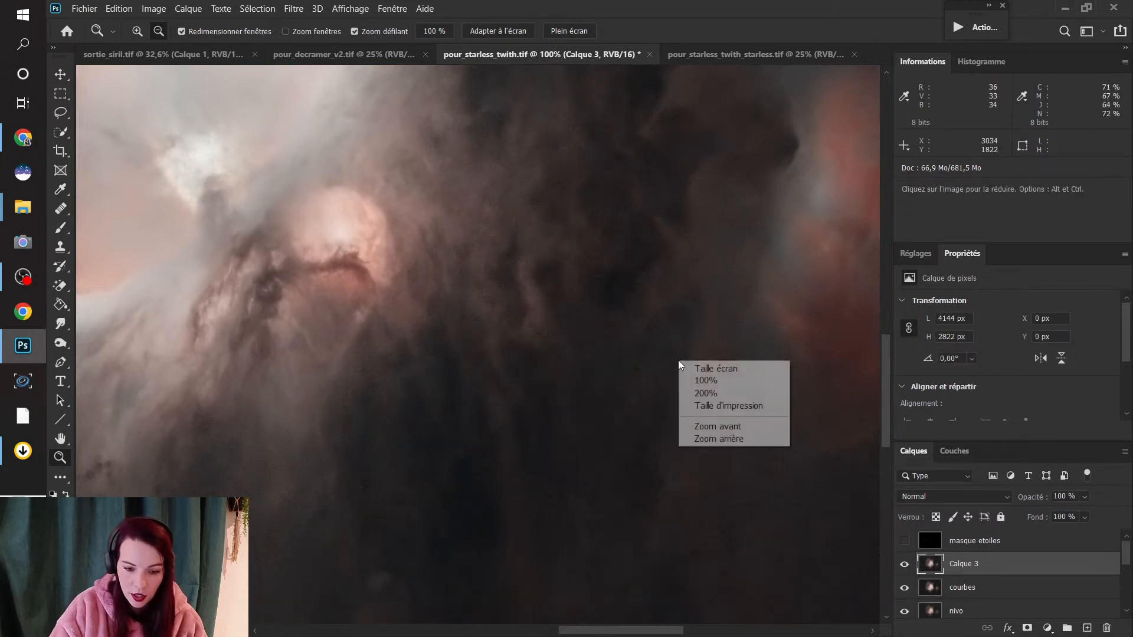
left_click(702, 369)
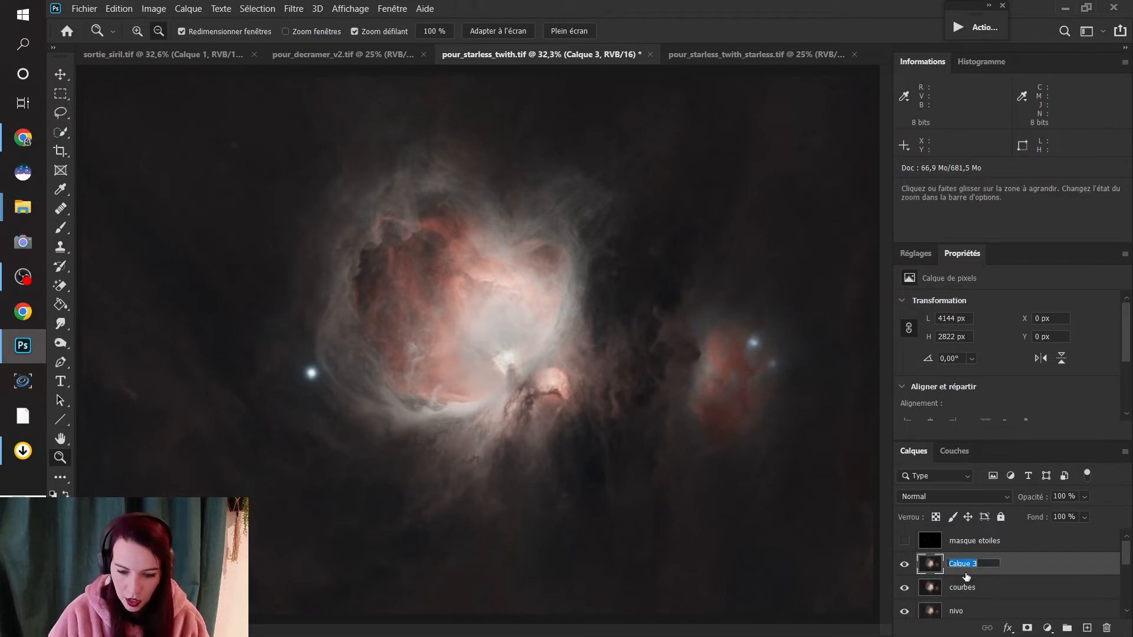
- Rename the denoised layer Calque 3 as topaz and stamp all visible layers into a new merged layer above it
type("topazz")
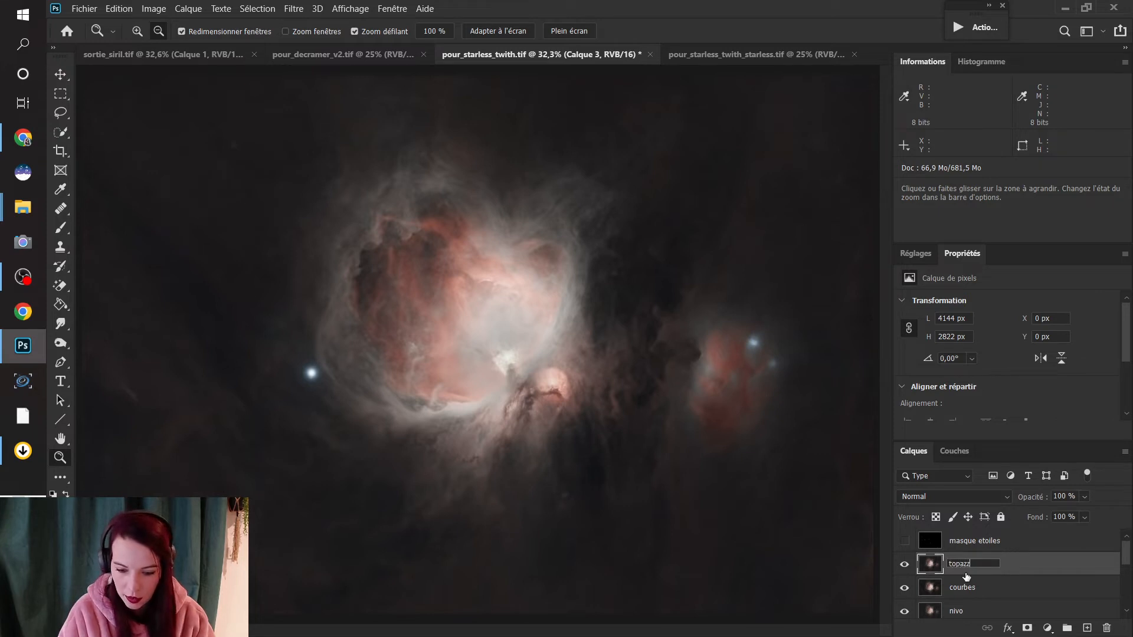
key("Return")
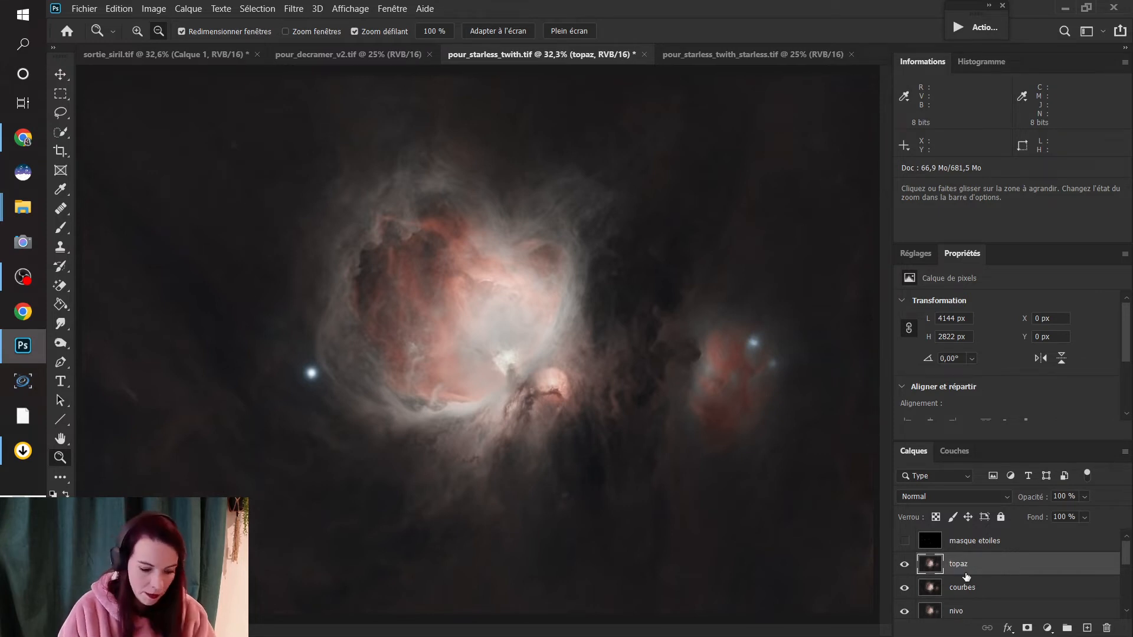
key("ctrl+alt+shift+e")
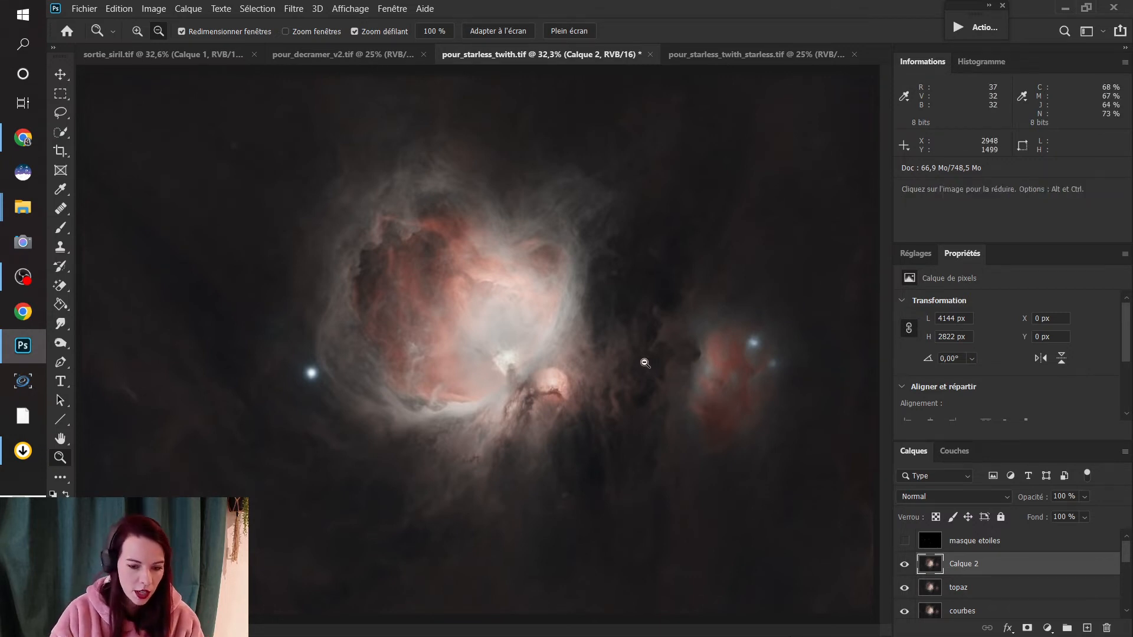
- Compare the nebula and adjacent dark dust at 66.7% by hiding the Calque 2 layer and the topaz layer in turn
left_click_drag(643, 362, 655, 301)
left_click(655, 301, "alt")
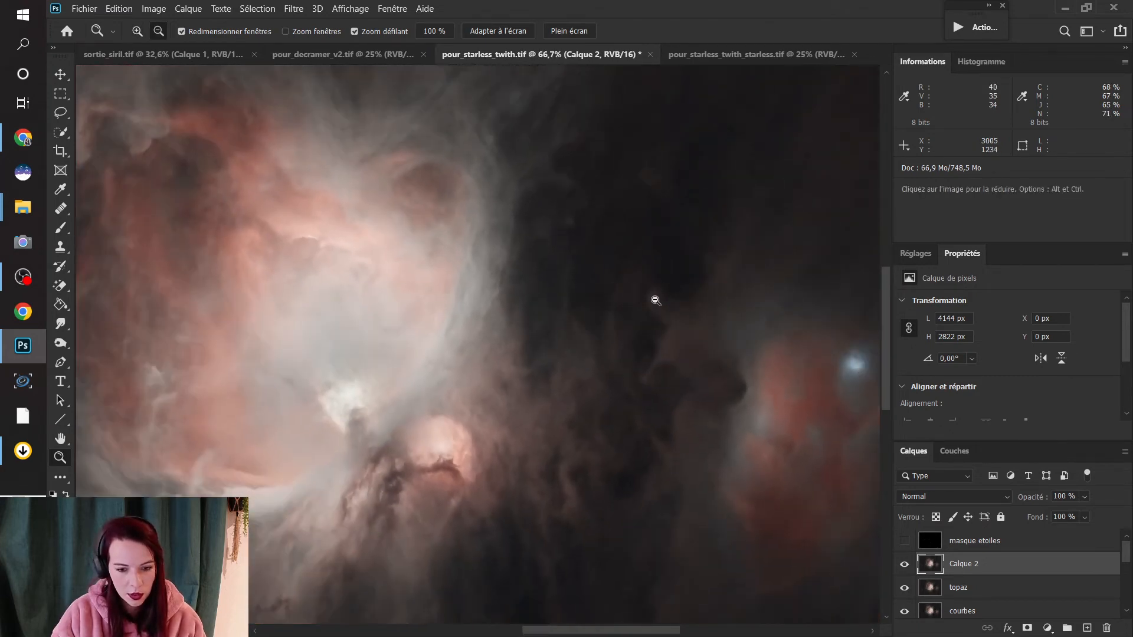
left_click(904, 563)
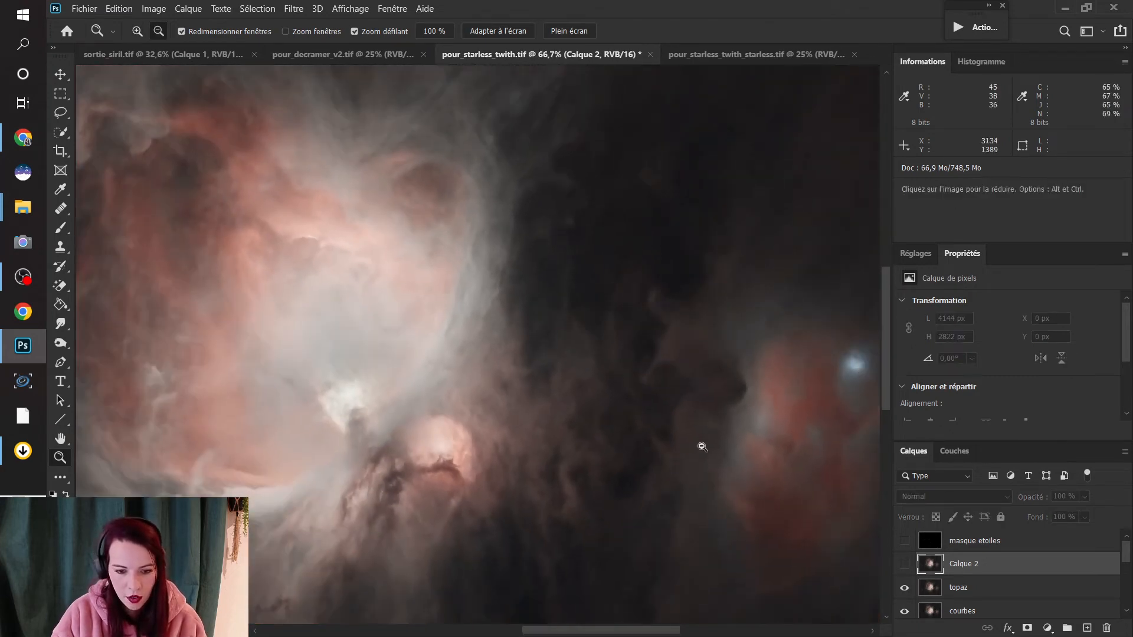
left_click(904, 588)
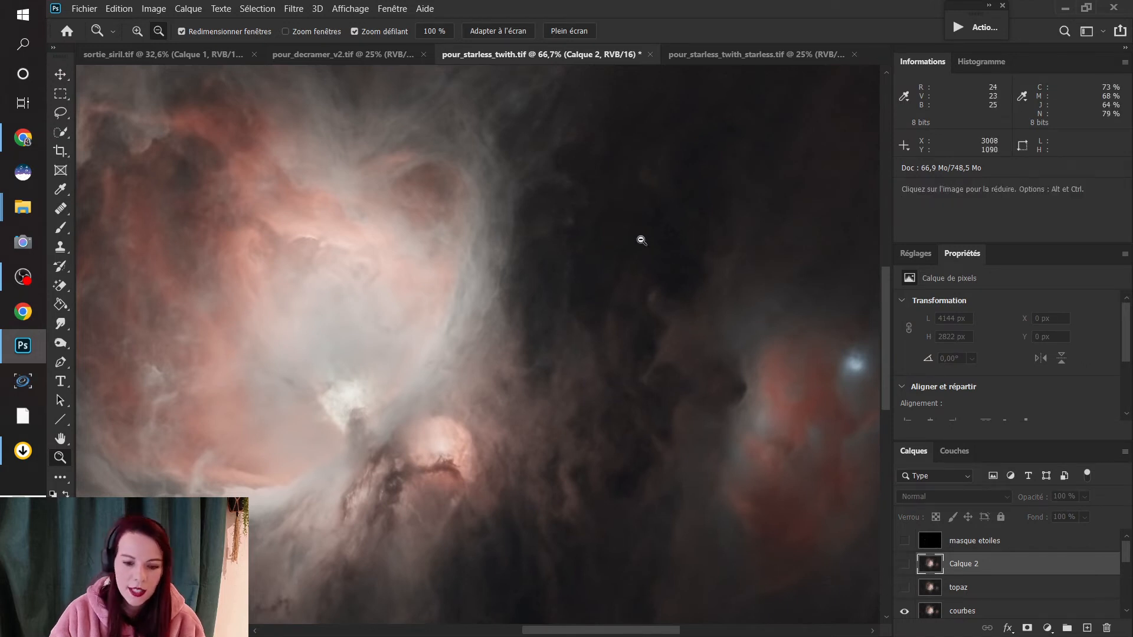
- Show the topaz layer, compare the dark dust beside the pink knot with and without it at 200%, and return to the full image
left_click(905, 590)
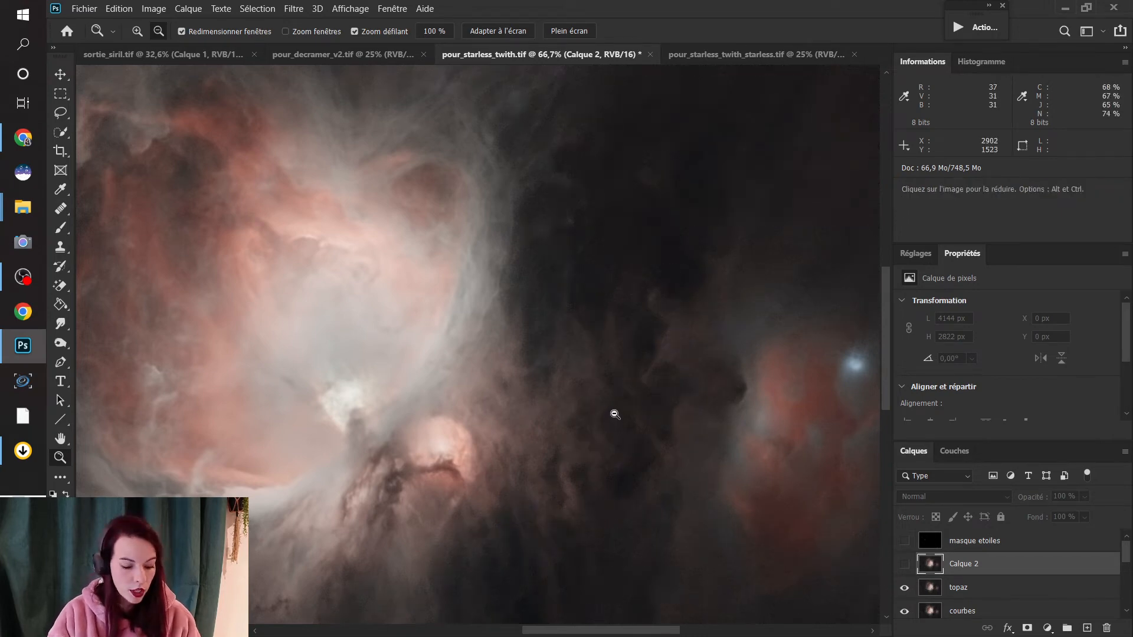
left_click(439, 503)
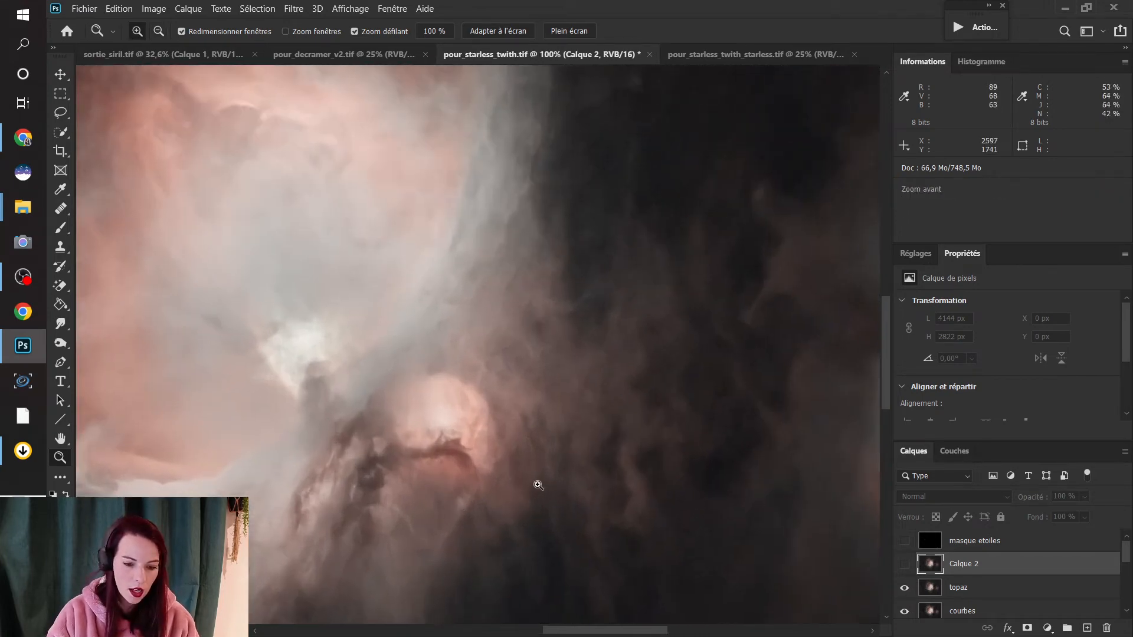
left_click(557, 467)
left_click(904, 589)
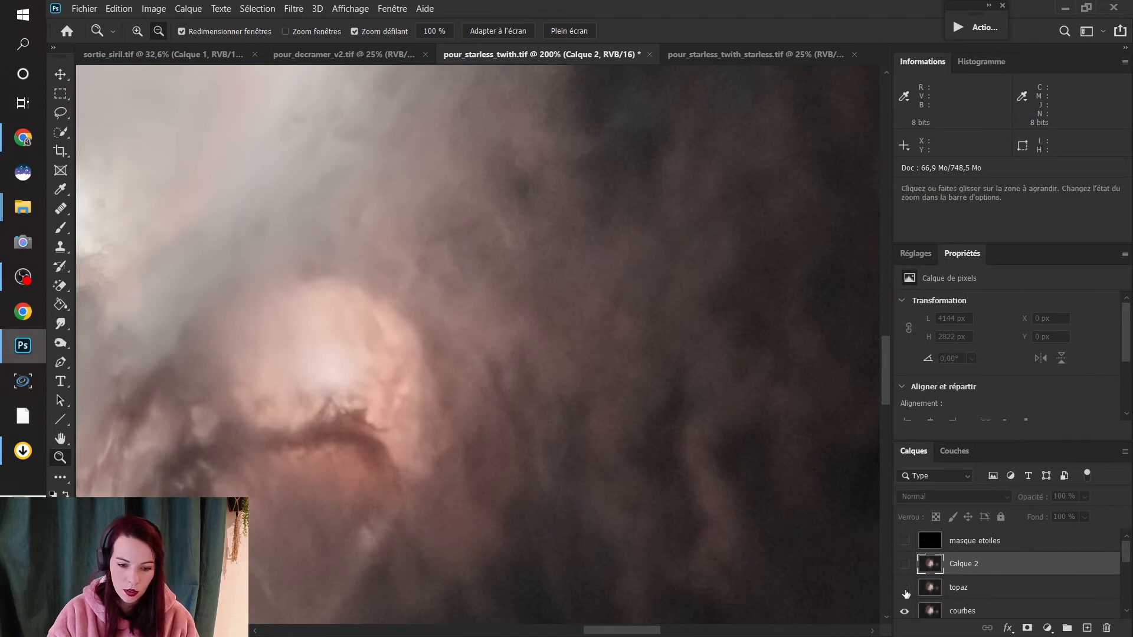
left_click_drag(623, 632, 656, 633)
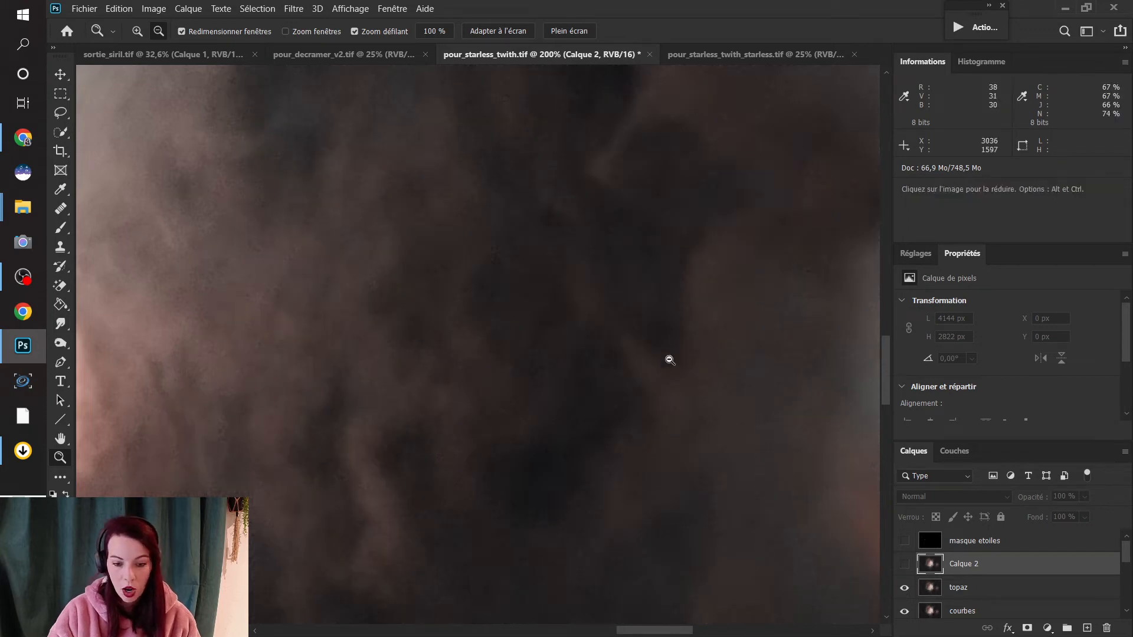
right_click(428, 387)
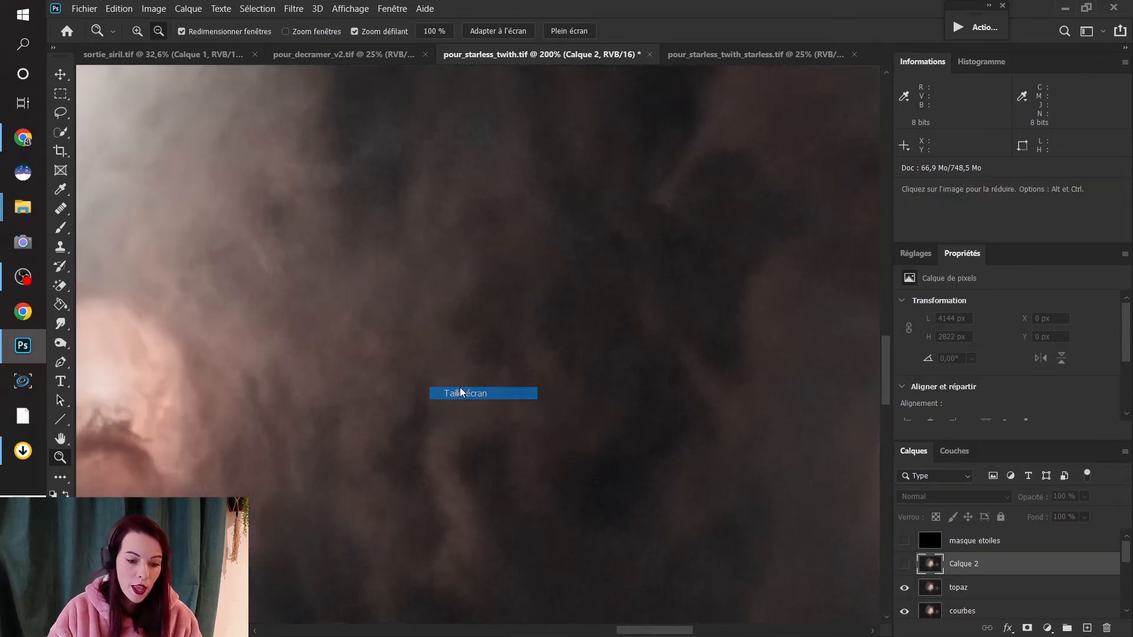
left_click(459, 393)
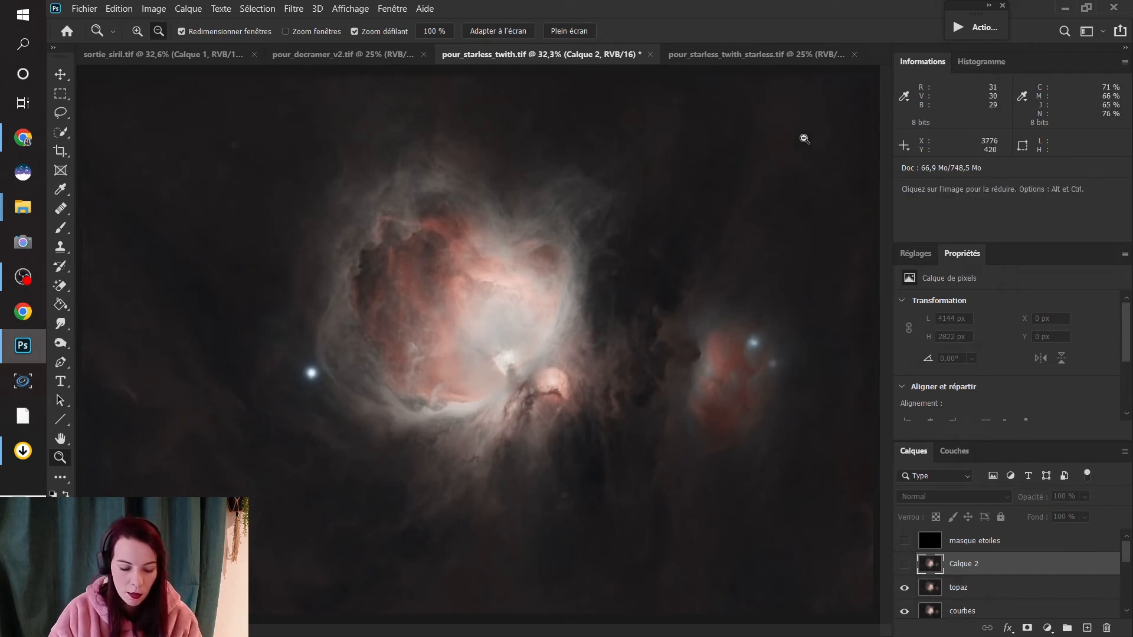
- Compare the dark sky background above the small red nebula at 300% with and without topaz, and return to the full image
left_click(810, 166)
left_click_drag(810, 166, 789, 271)
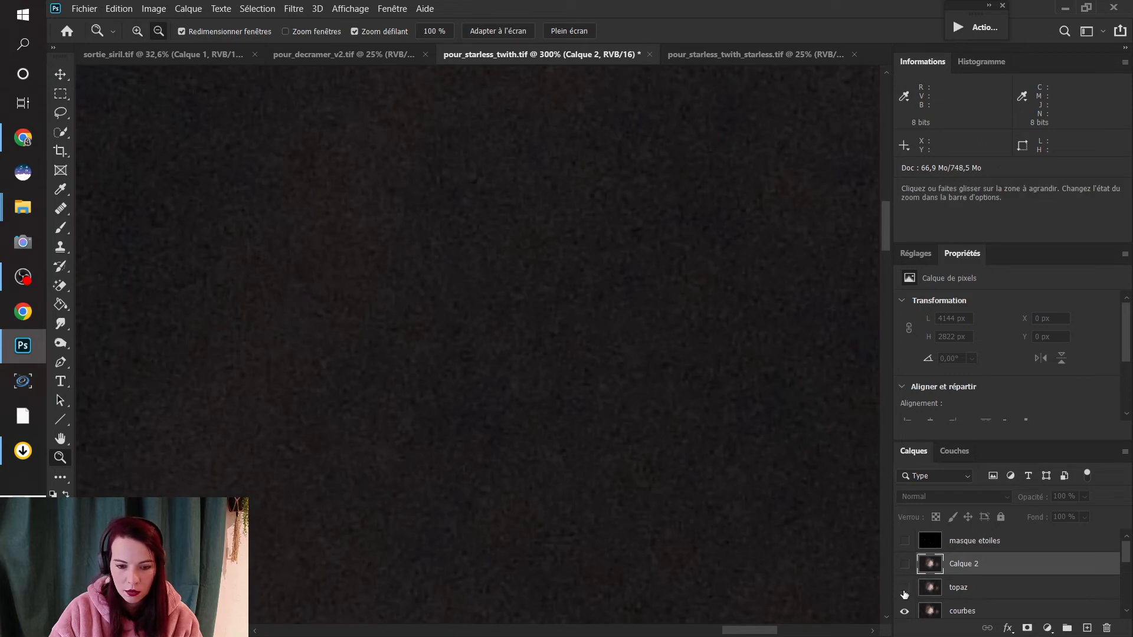
left_click(555, 334, "alt")
left_click(554, 334, "alt")
right_click(555, 334)
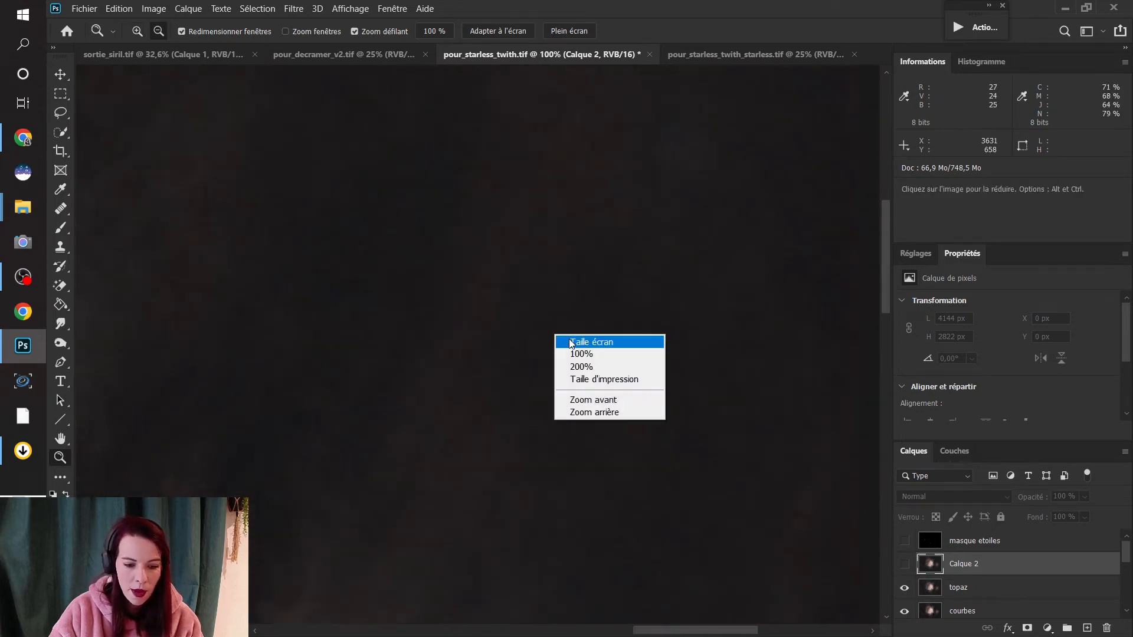
left_click(575, 341)
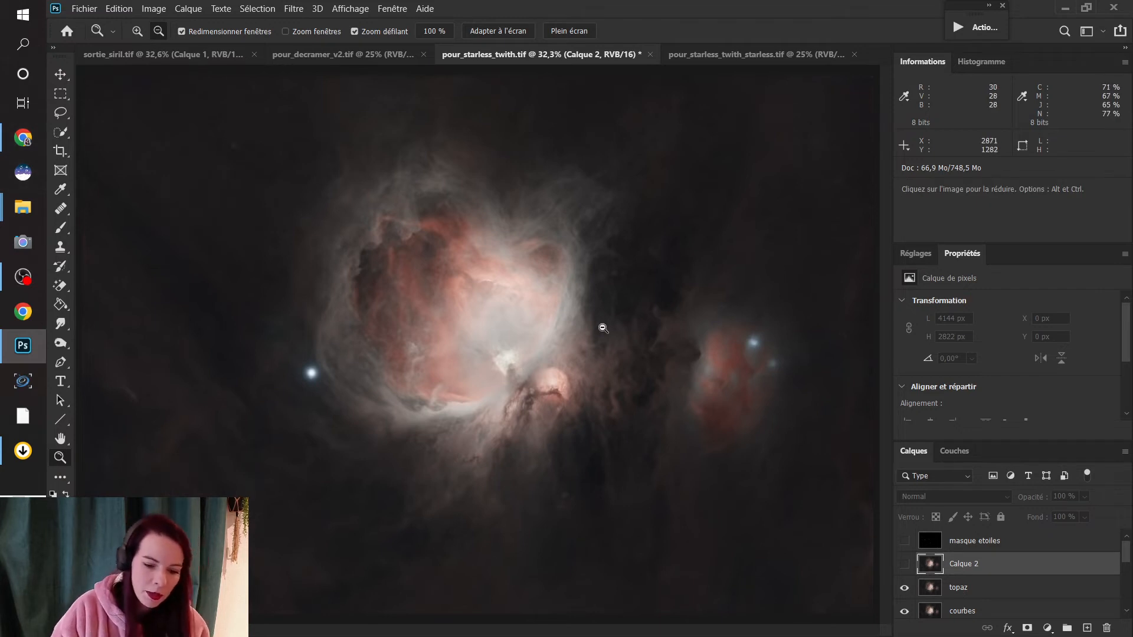
- Inspect the dust between the pink knot and the small red nebula at 200%, toggling the topaz layer, and zoom back to 66.7%
left_click_drag(499, 381, 726, 354)
left_click(738, 353)
left_click(728, 334)
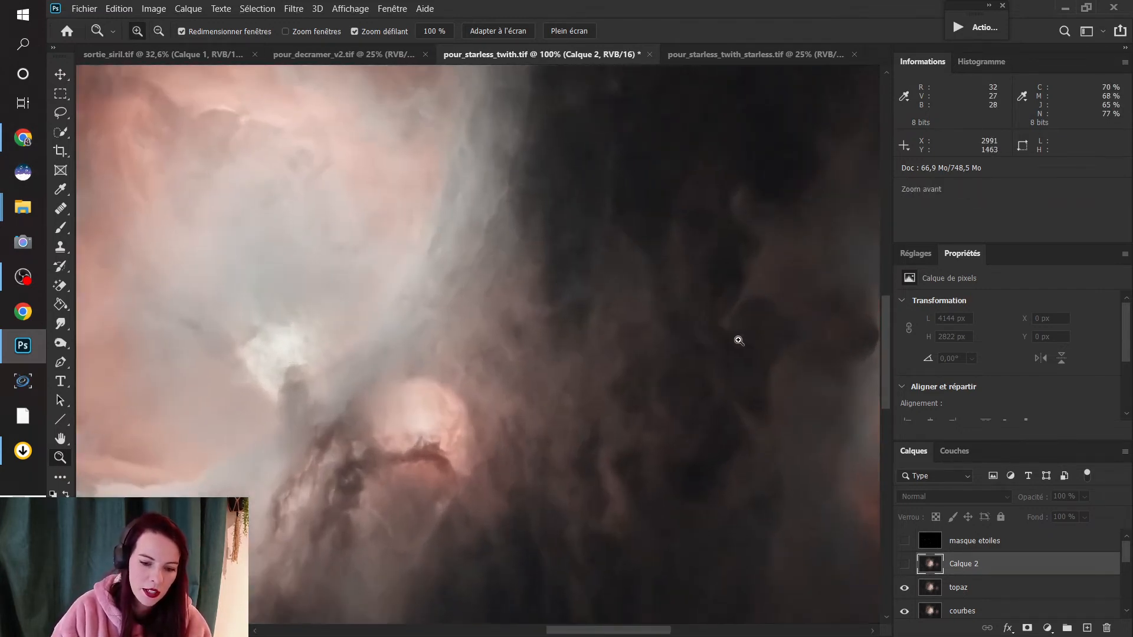
left_click(725, 324)
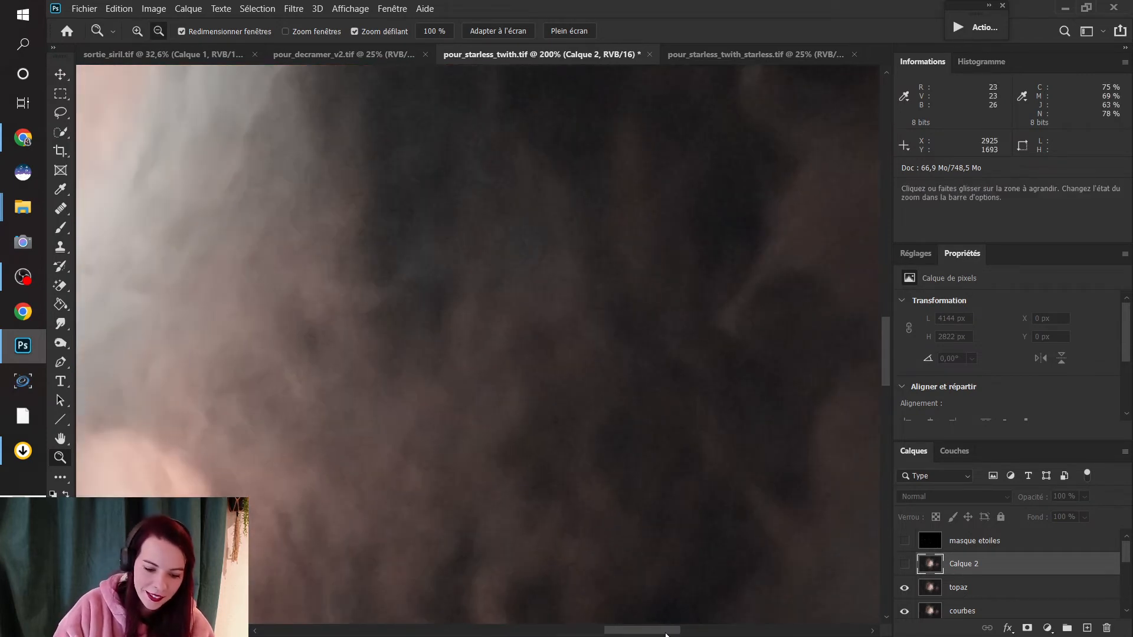
left_click_drag(670, 630, 673, 632)
mouse_move(885, 334)
left_mouse_down()
mouse_move(893, 350)
mouse_move(889, 334)
left_mouse_up()
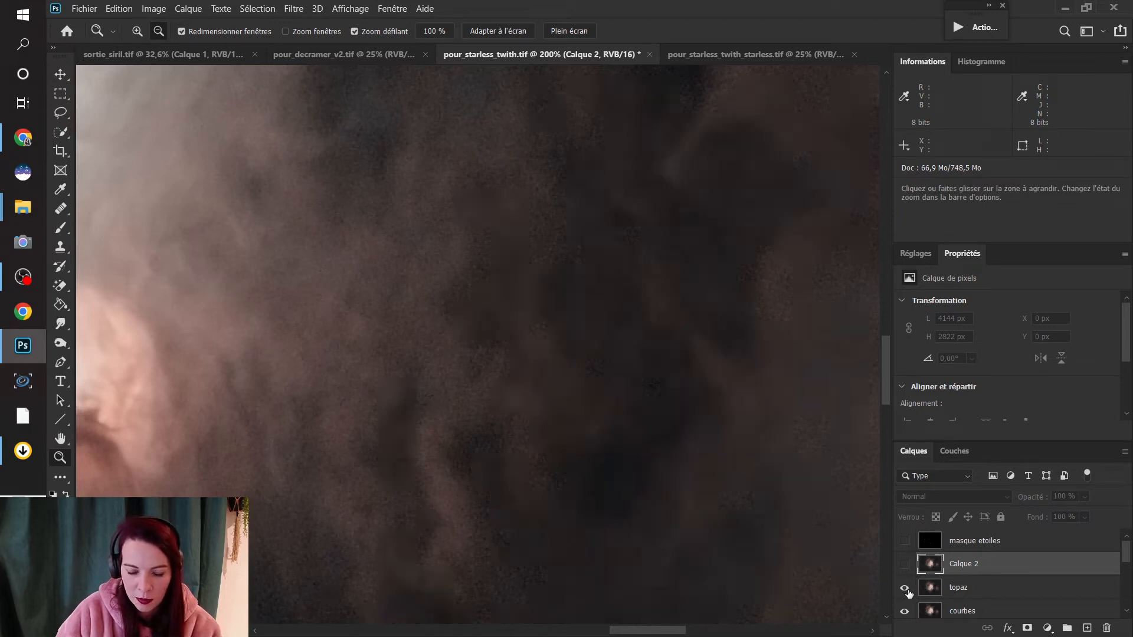
left_click(561, 407)
left_click(566, 413, "alt")
left_click(565, 414, "alt")
left_click(566, 413, "alt")
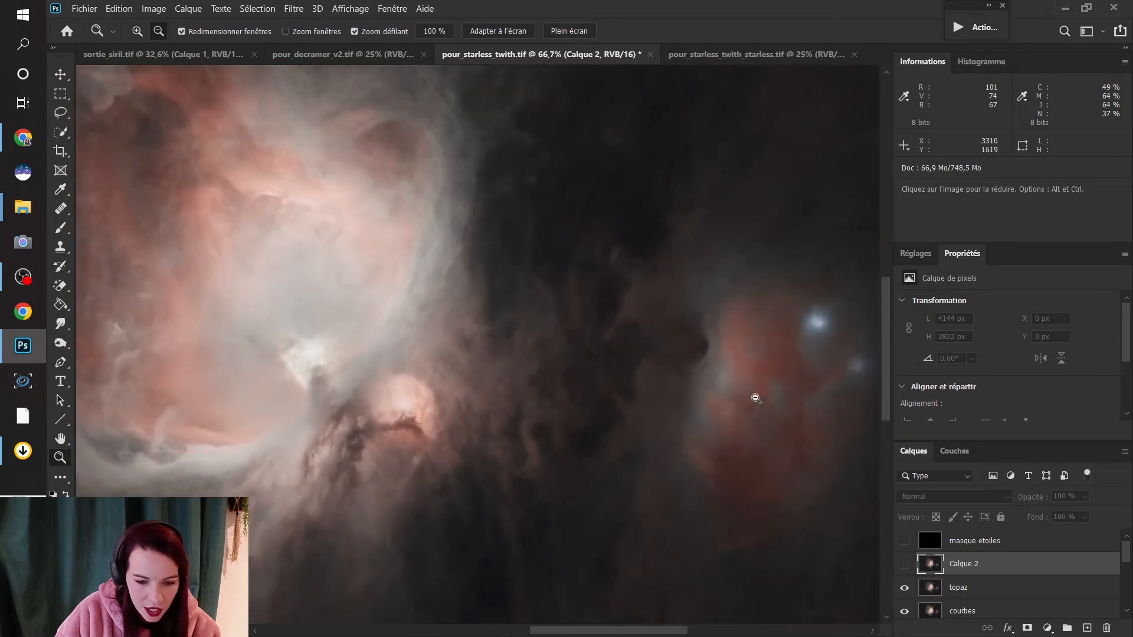
- Examine the dark dust beside the pink knot once more at up to 200% with topaz shown, and fit the whole image in view
left_click_drag(644, 630, 629, 633)
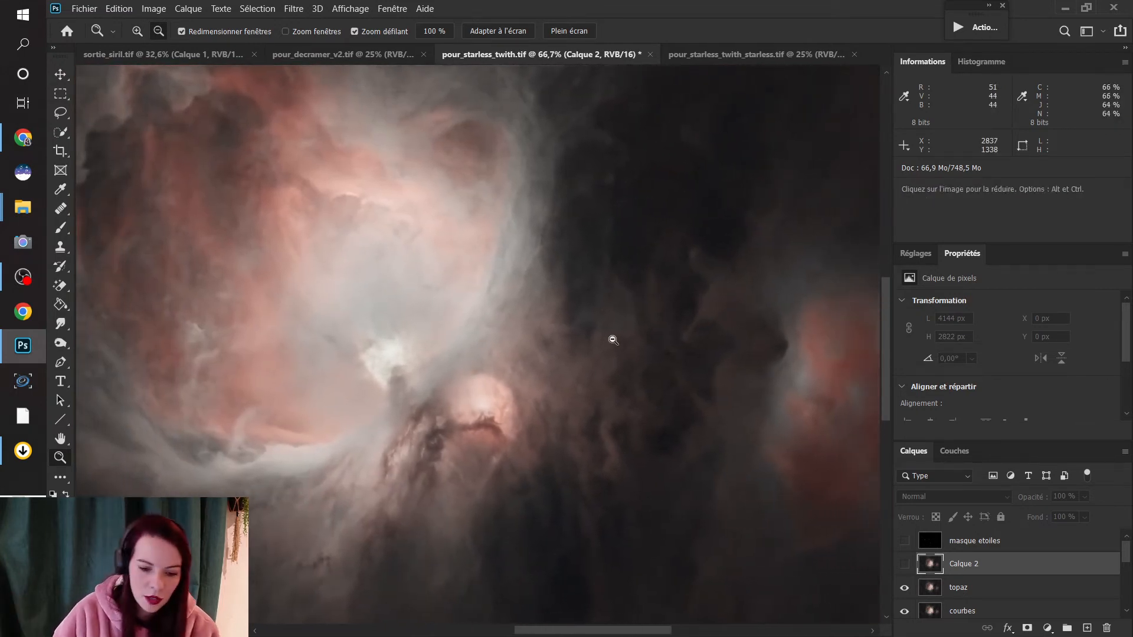
left_click(637, 400, "alt")
left_click(641, 400)
left_click(649, 399)
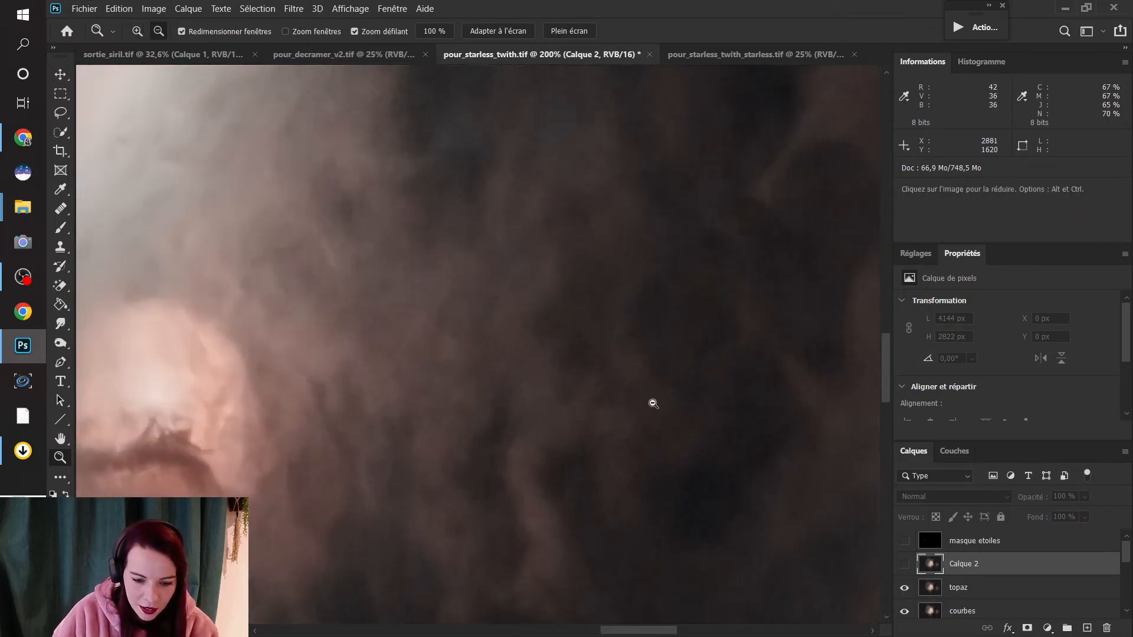
left_click(655, 399)
left_click(655, 399, "alt")
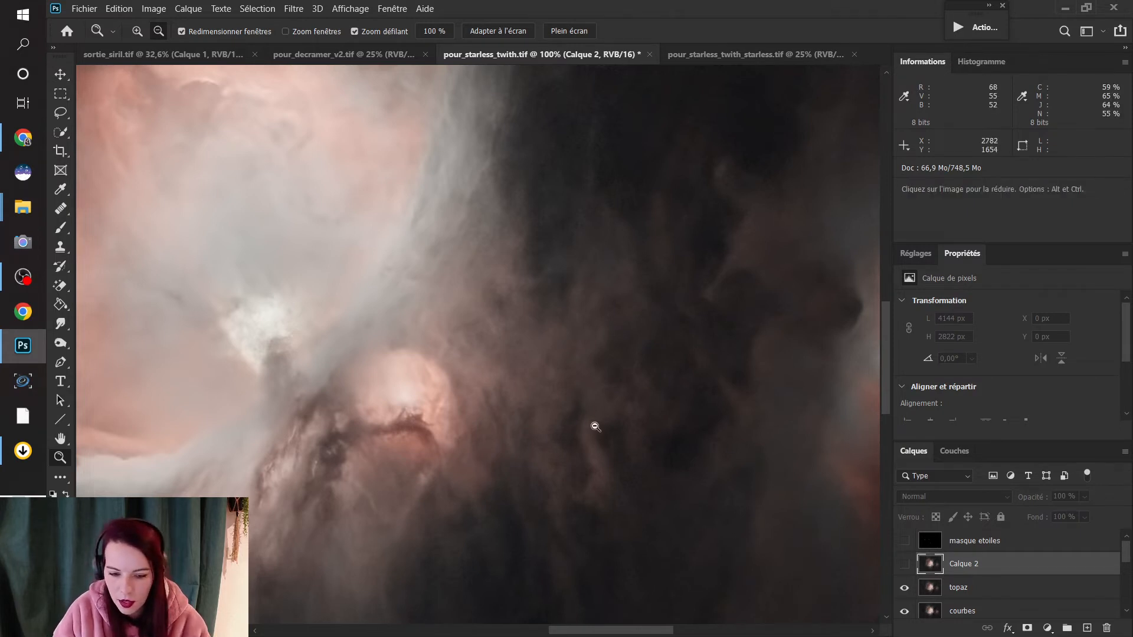
right_click(596, 356)
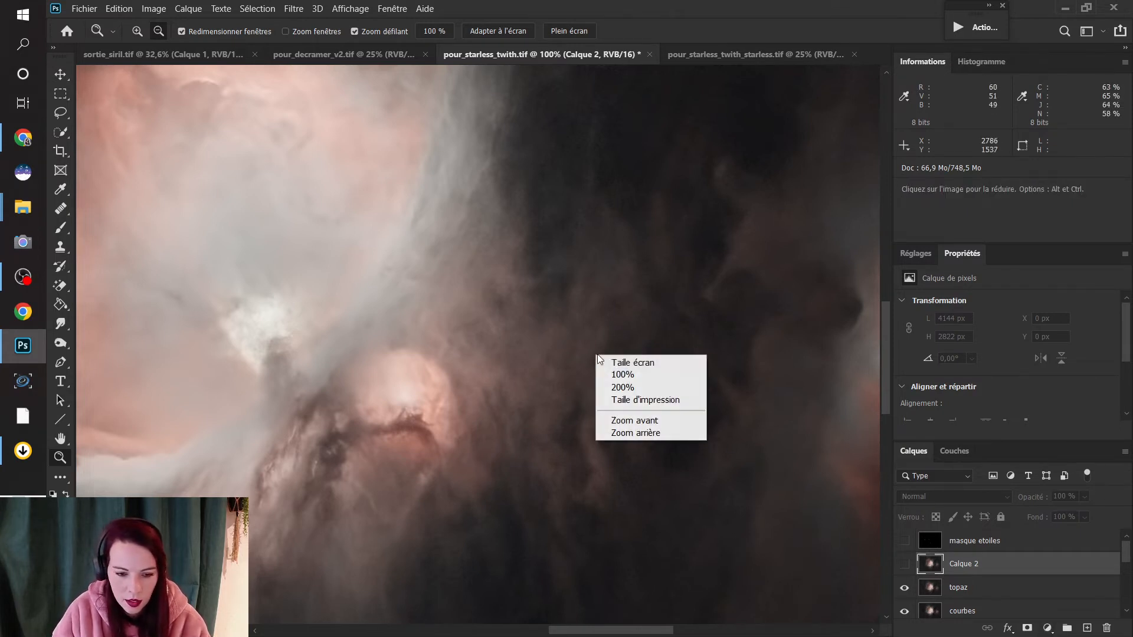
left_click(667, 369)
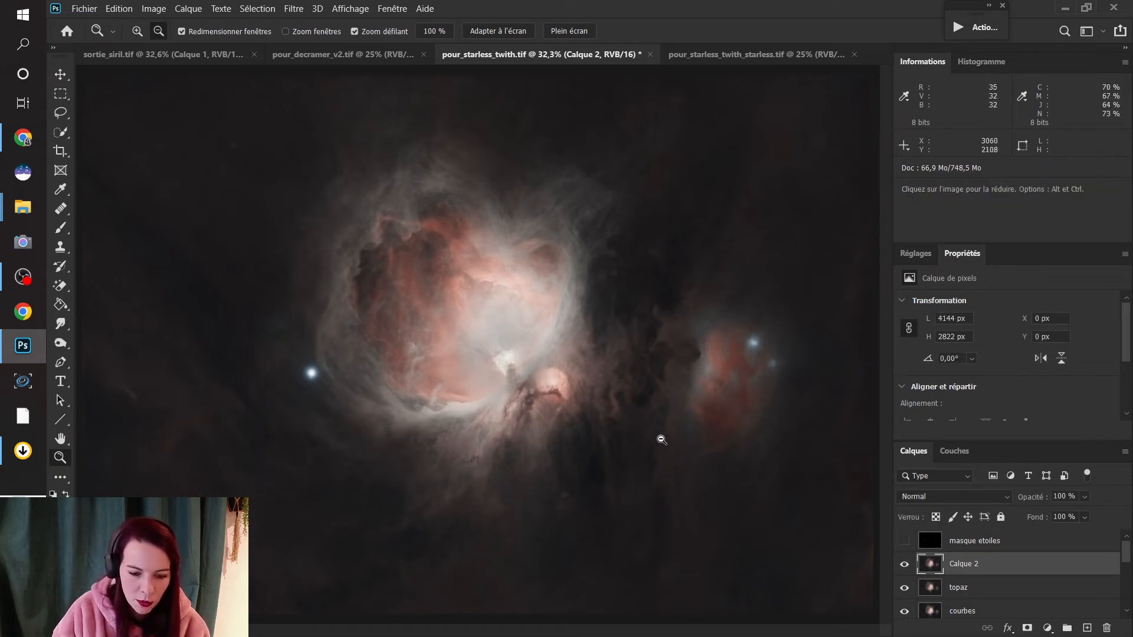
- View the nebula and its dust lanes at 50% with Calque 2 shown, and return to the full image
key("alt")
left_click(614, 406)
left_click(649, 381)
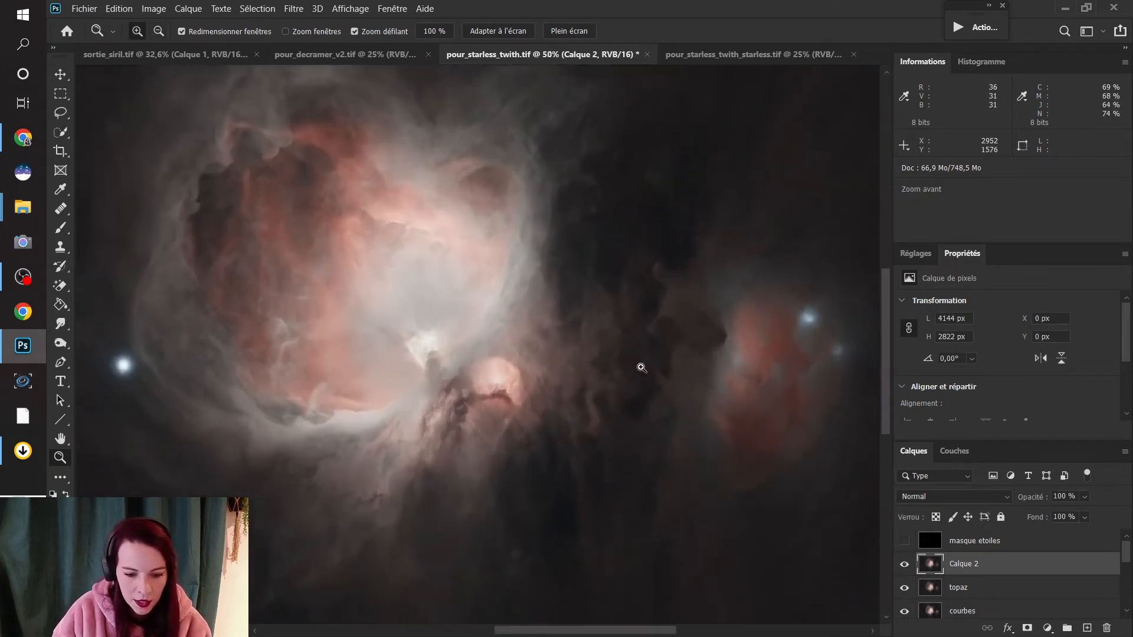
left_click(640, 366)
left_click(632, 362)
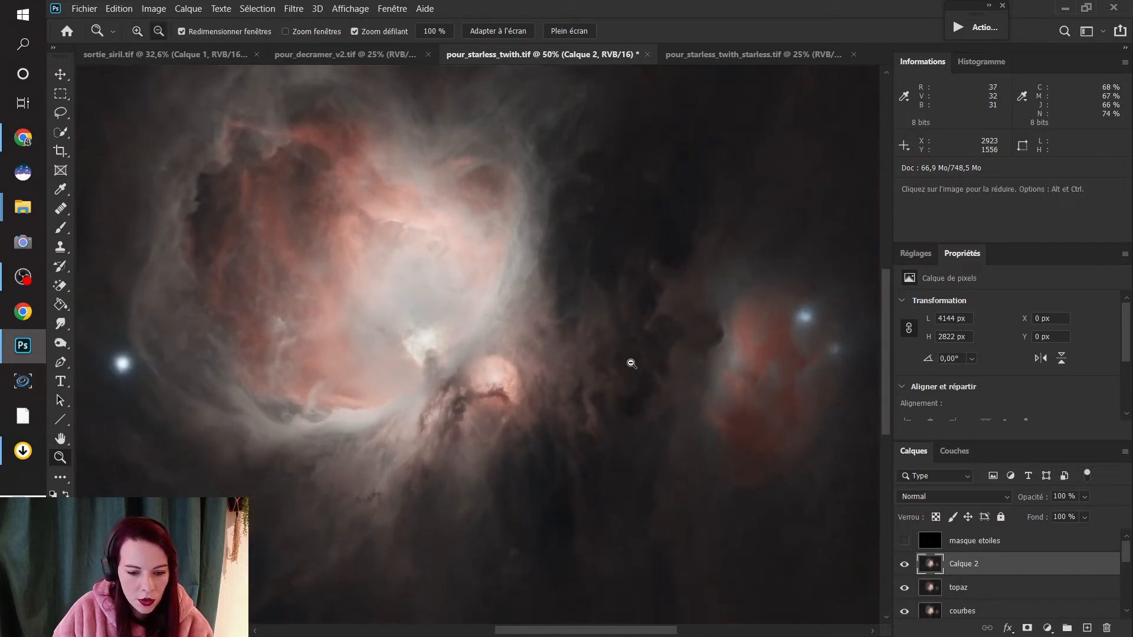
left_click(630, 362)
right_click(621, 383)
left_click(643, 391)
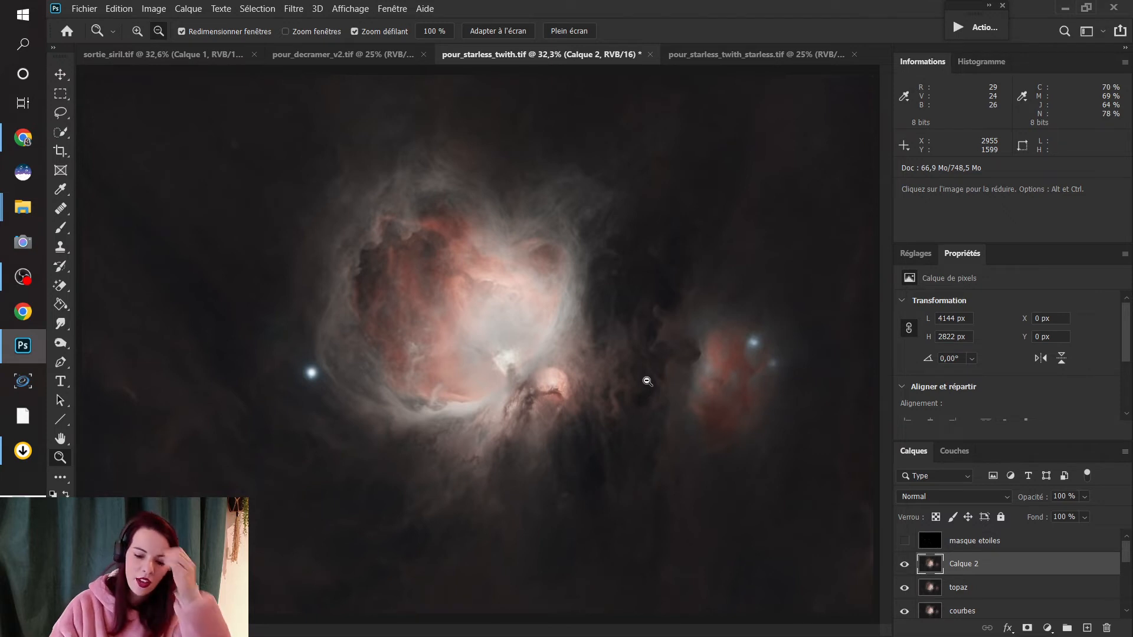
- Keep the merged Calque 2 layer visible and apply a High Pass (Passe-haut) filter to it with an 80 pixel radius
left_click(904, 565)
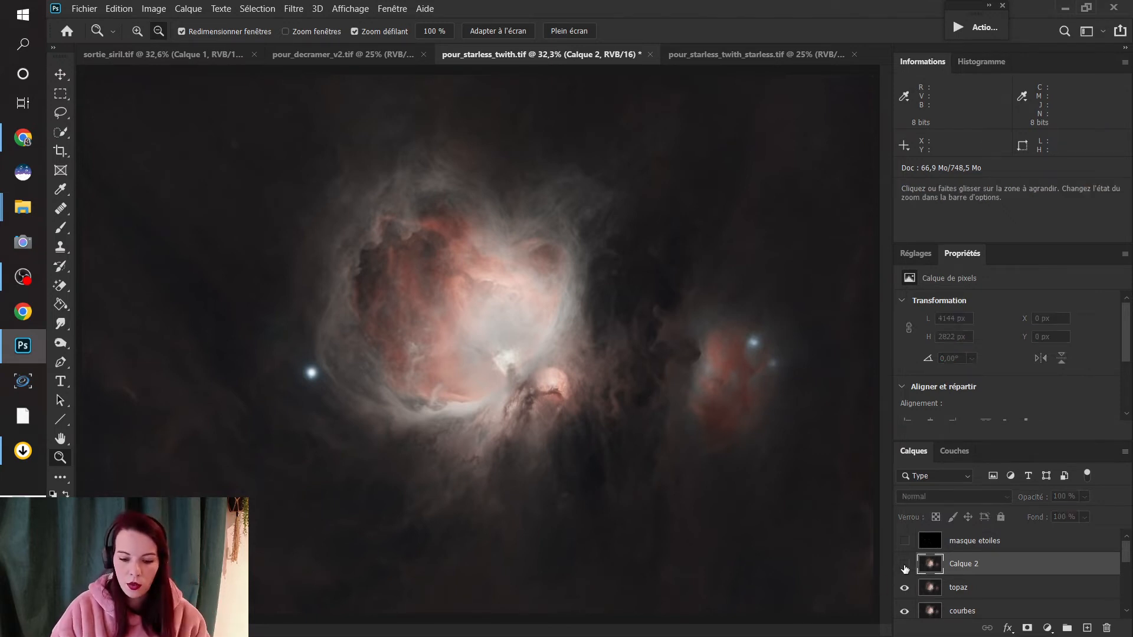
left_click(904, 565)
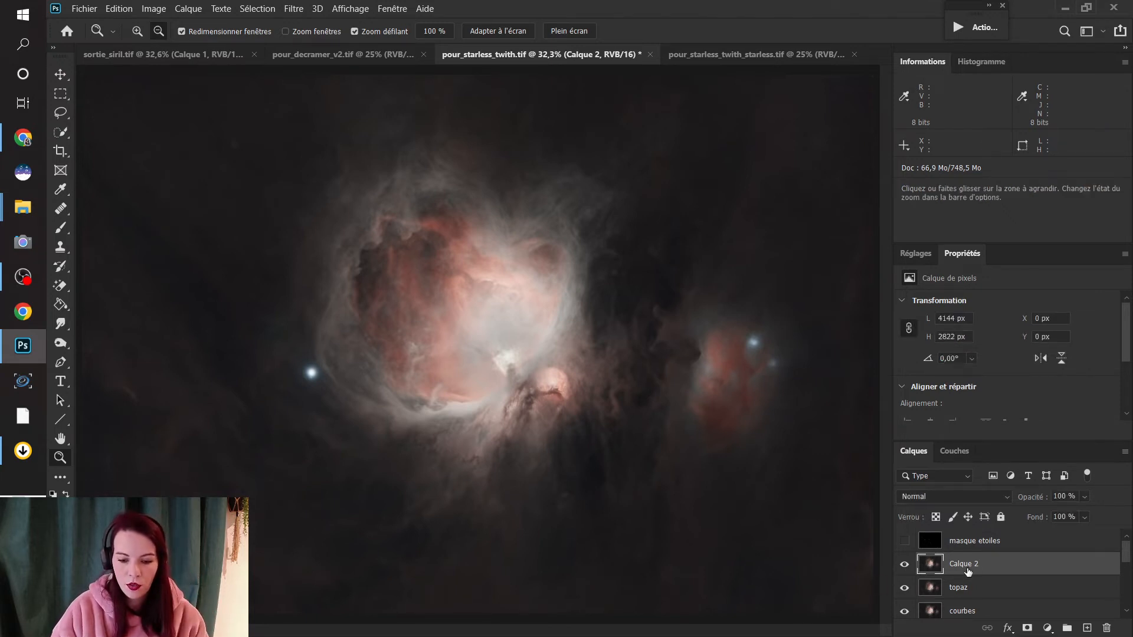
left_click(289, 8)
mouse_move(339, 289)
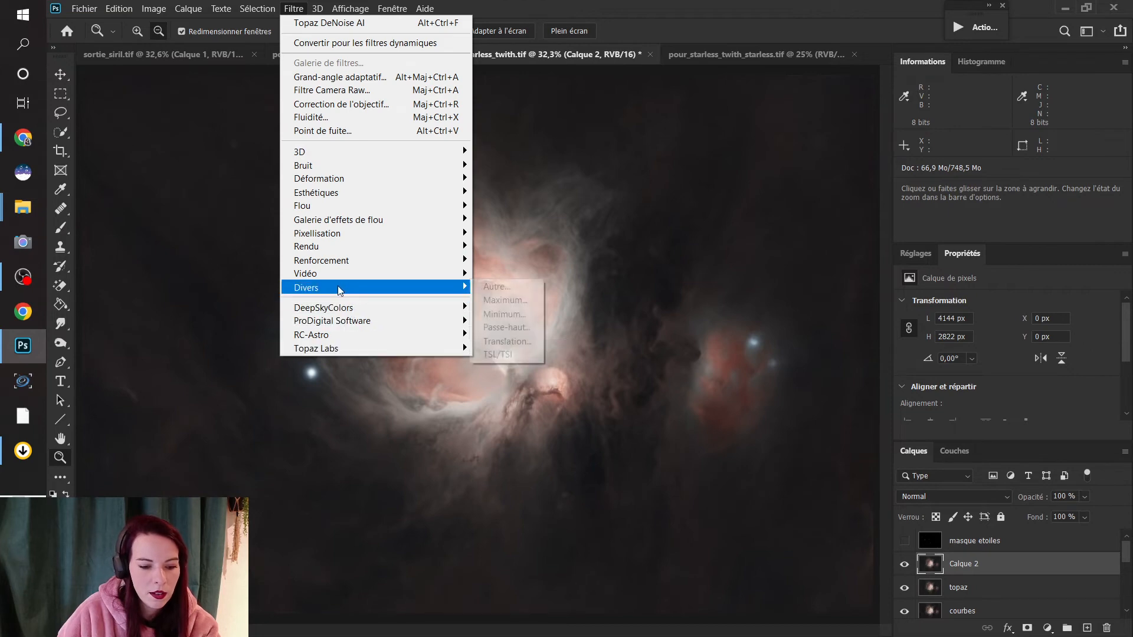
left_click(506, 327)
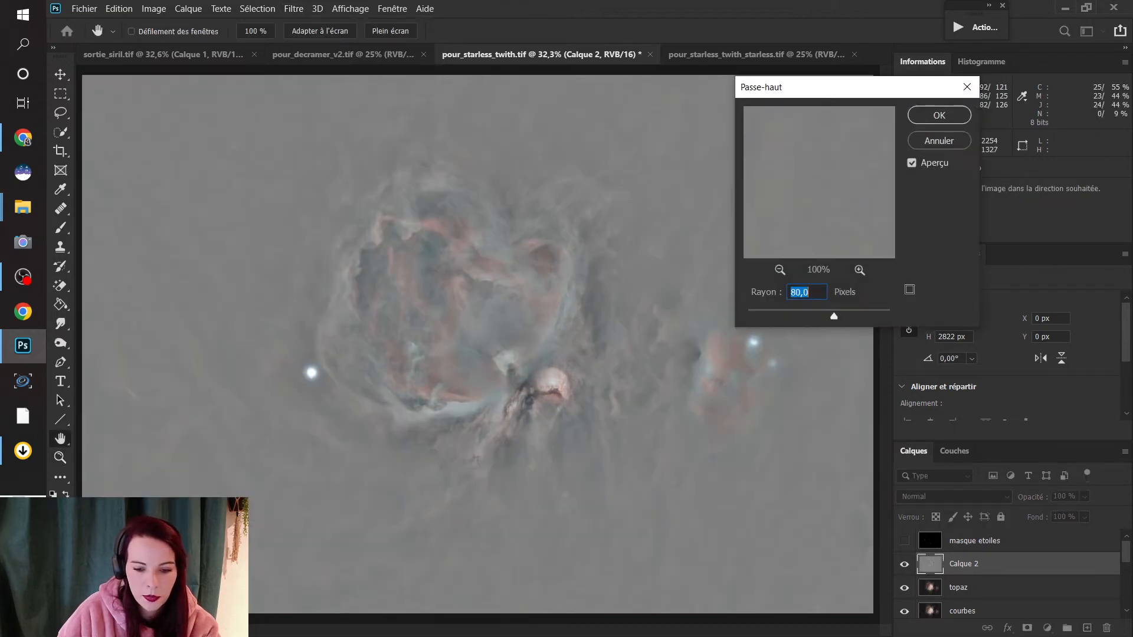
left_click(939, 115)
key("z")
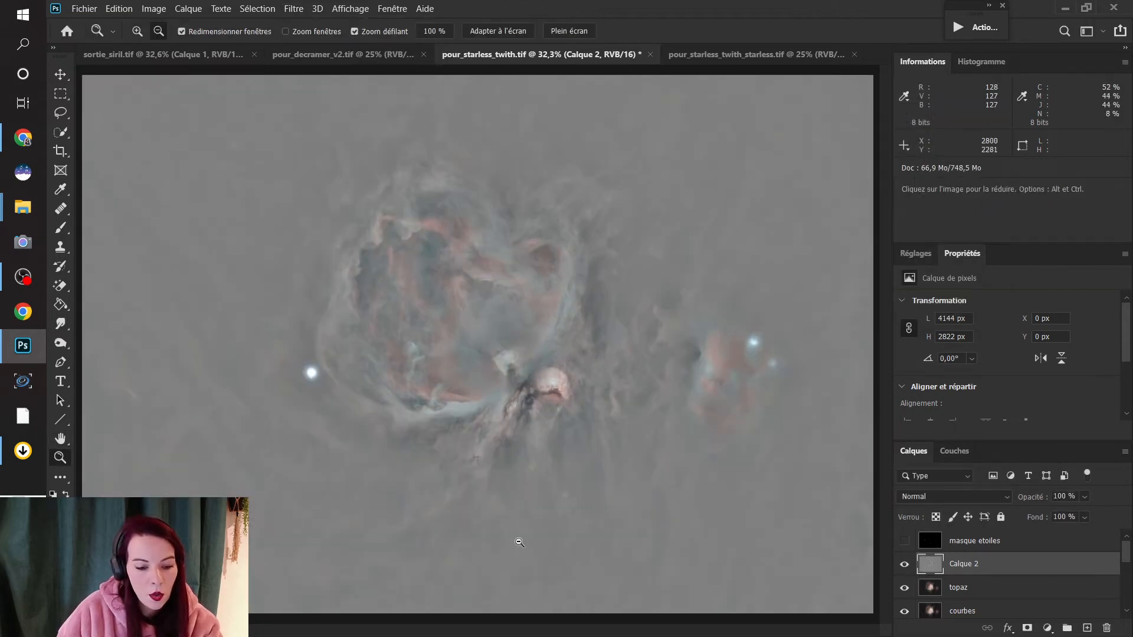
- Set Calque 2's blend mode to Soft Light (Lumière tamisée) and compare the nebula with and without the layer
left_click(1004, 497)
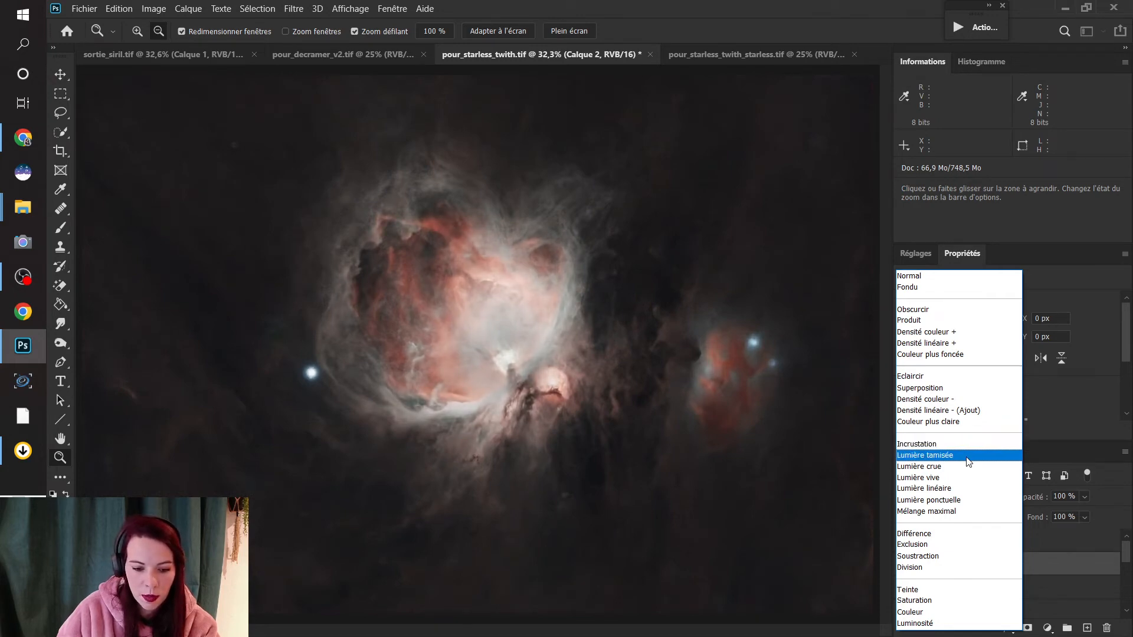
left_click(967, 455)
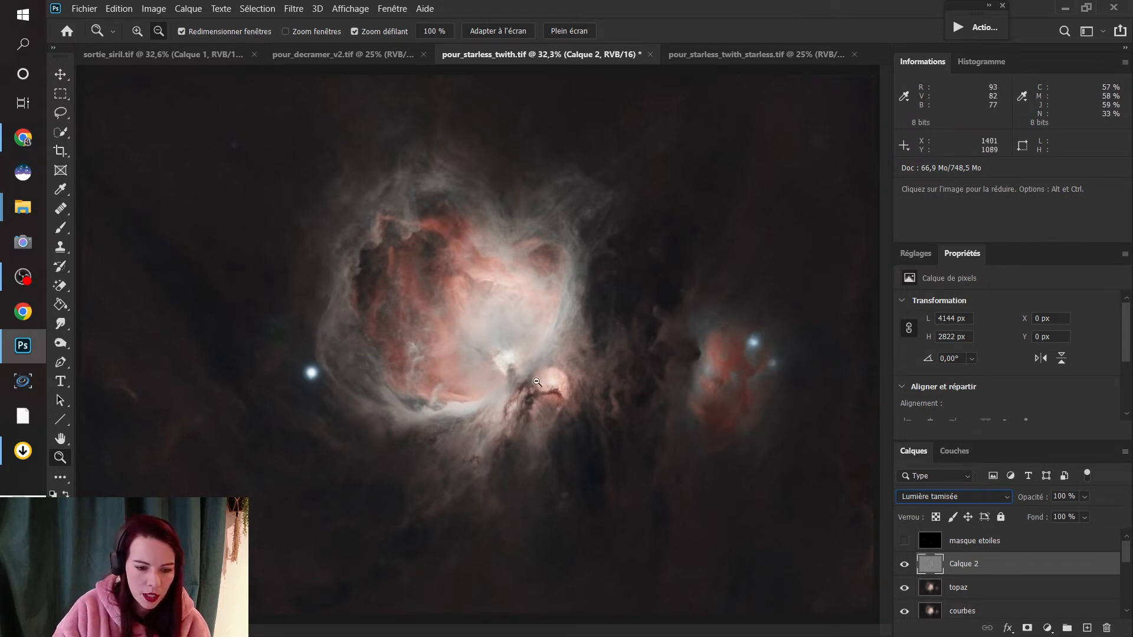
left_click(905, 564)
left_click(904, 564)
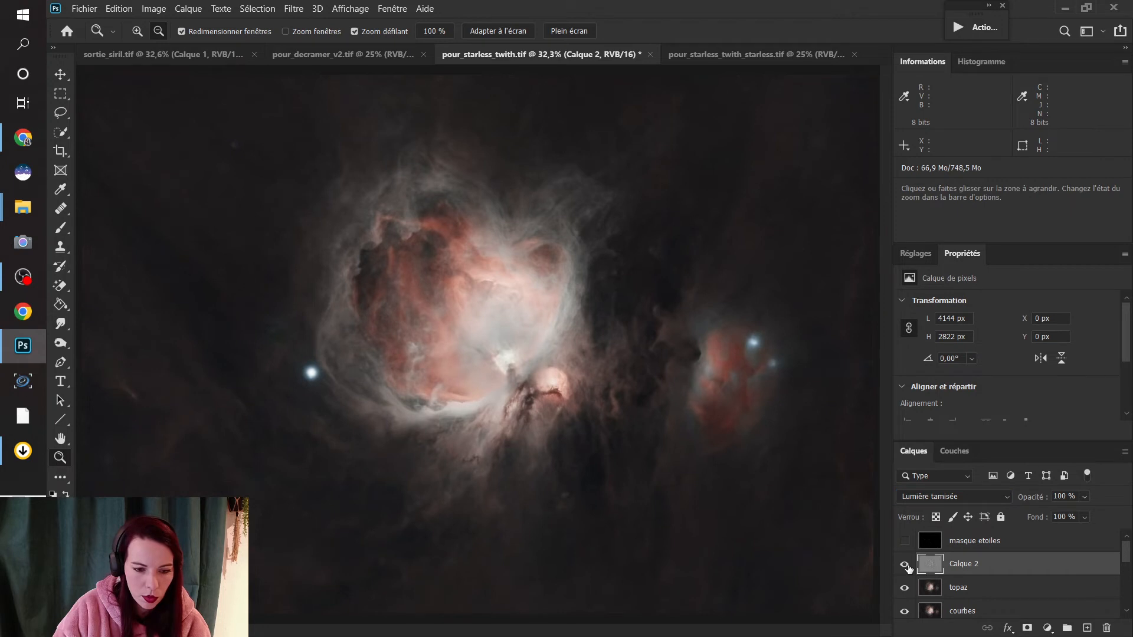
left_click(905, 565)
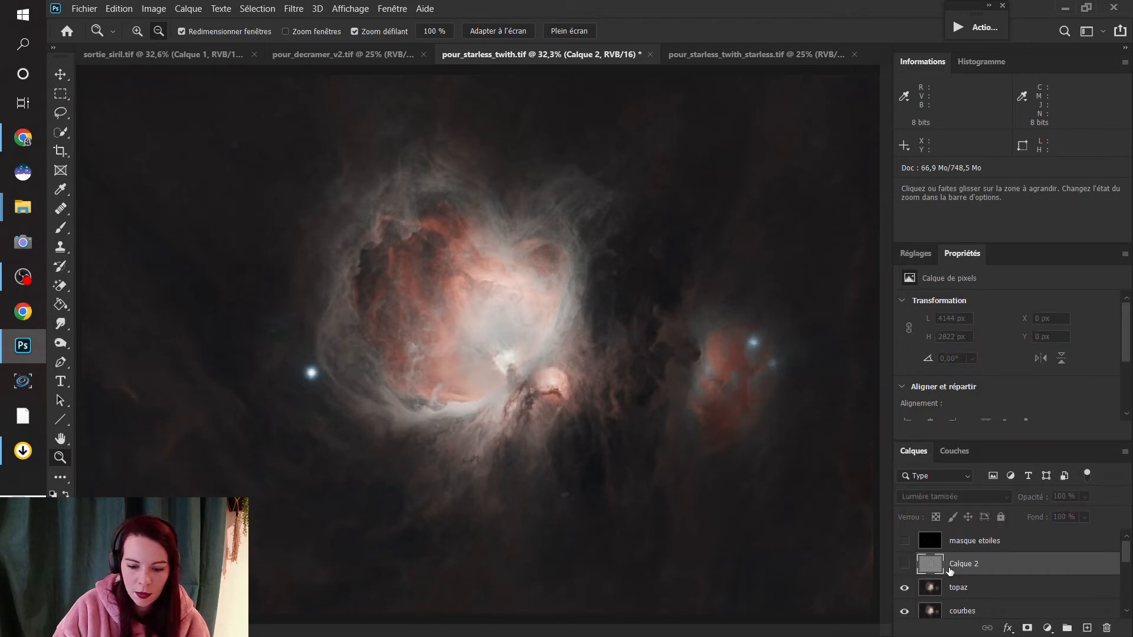
left_click(904, 564)
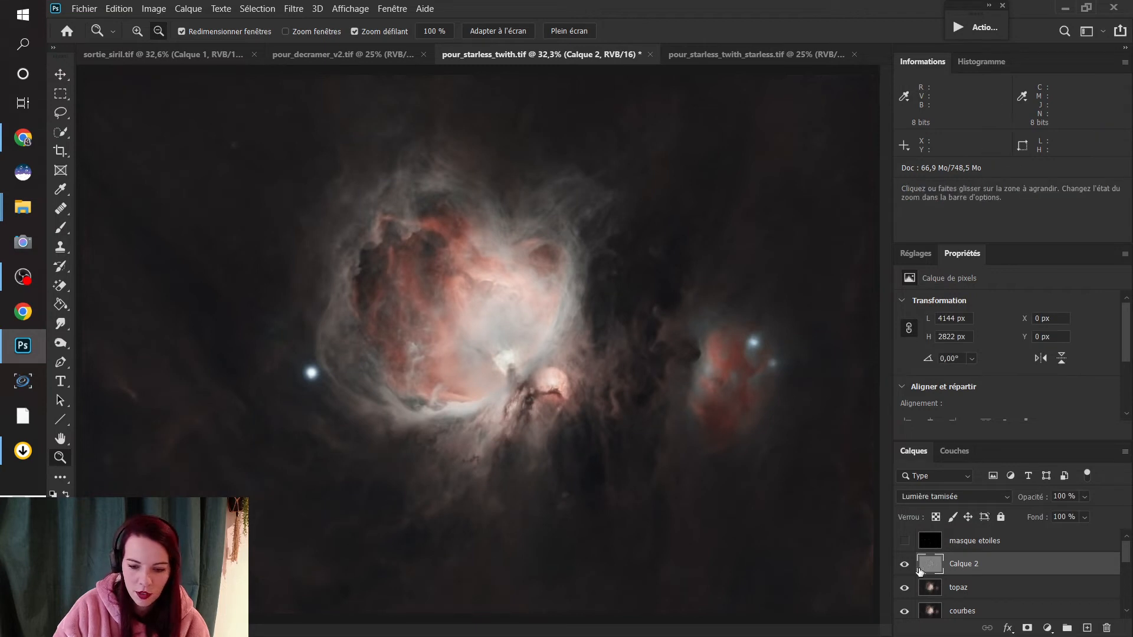
- Rename the Calque 2 layer as passe haut
double_click(963, 564)
type("p")
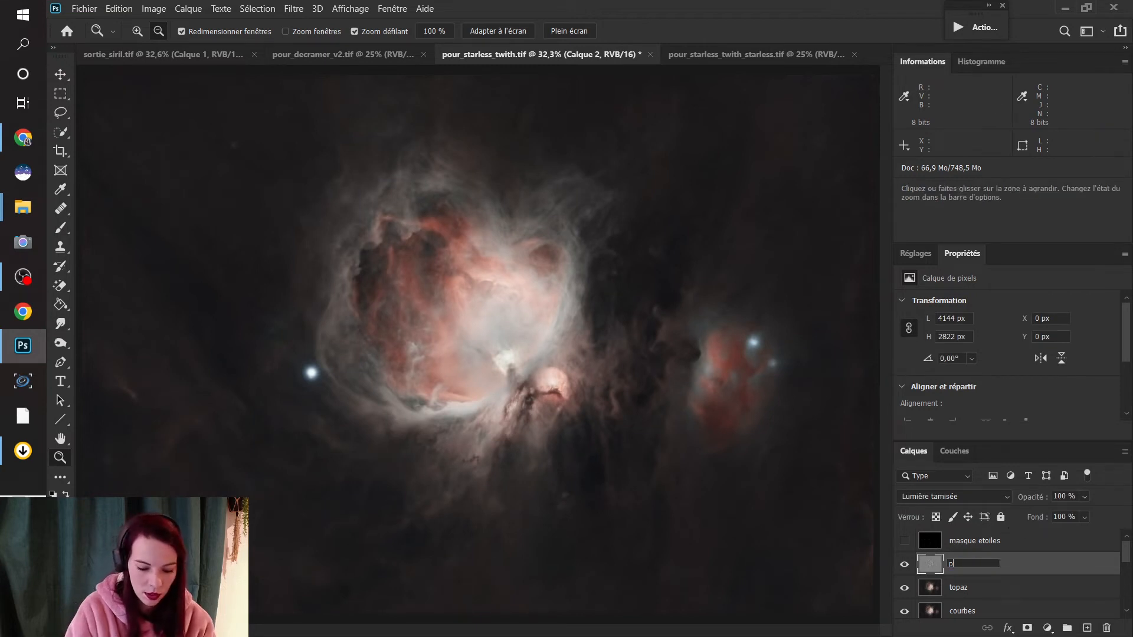
type("asse haut")
key("Return")
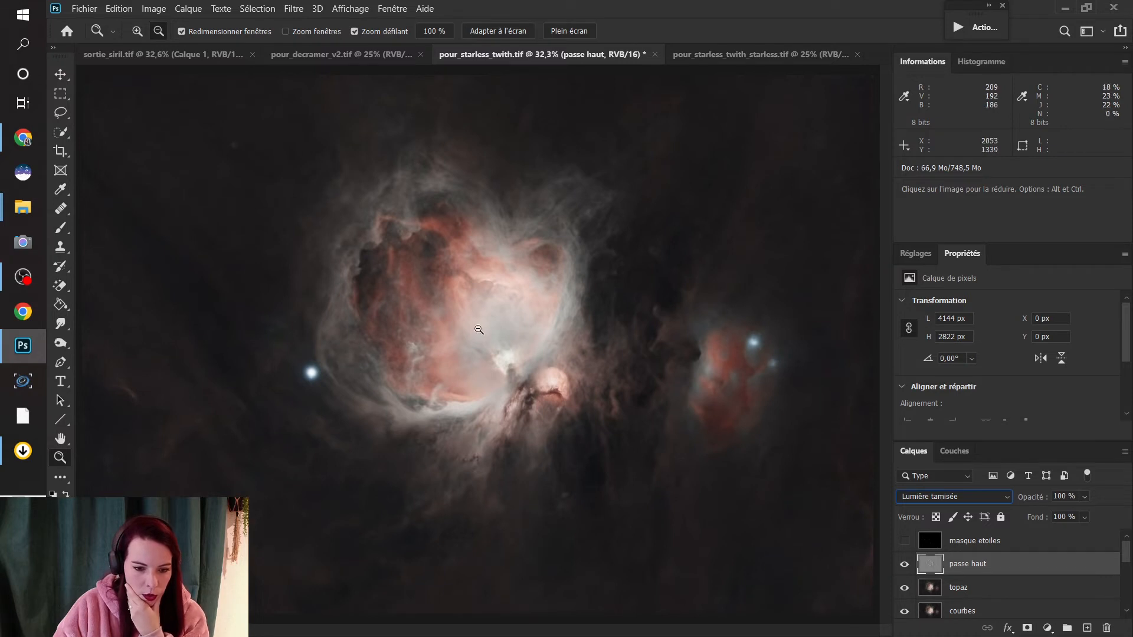
- Paste a copy of the originale layer directly above passe haut, and delete that copy again
scroll(1084, 601, "down", 5)
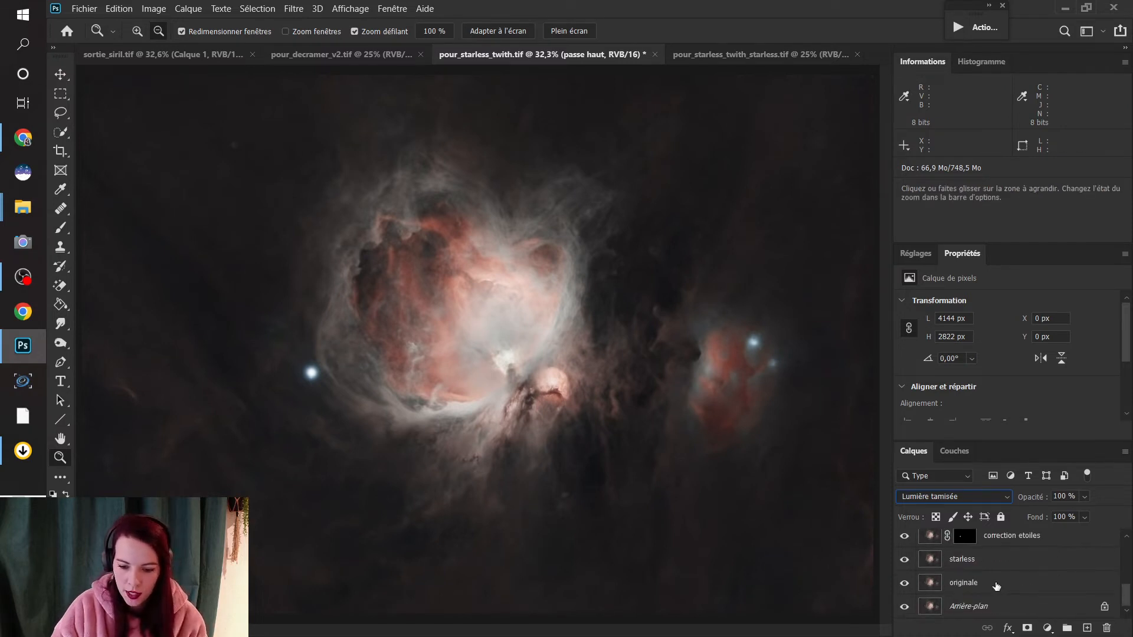
left_click(997, 586)
key("ctrl+a")
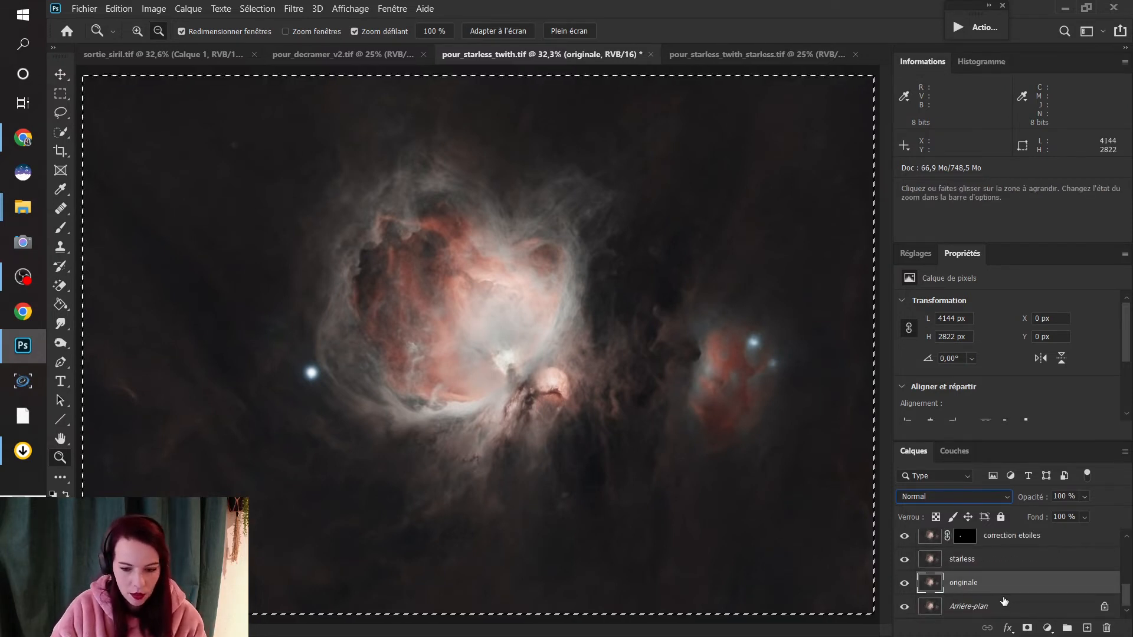
scroll(1003, 596, "up", 5)
key("alt+shift+f")
left_click(995, 570)
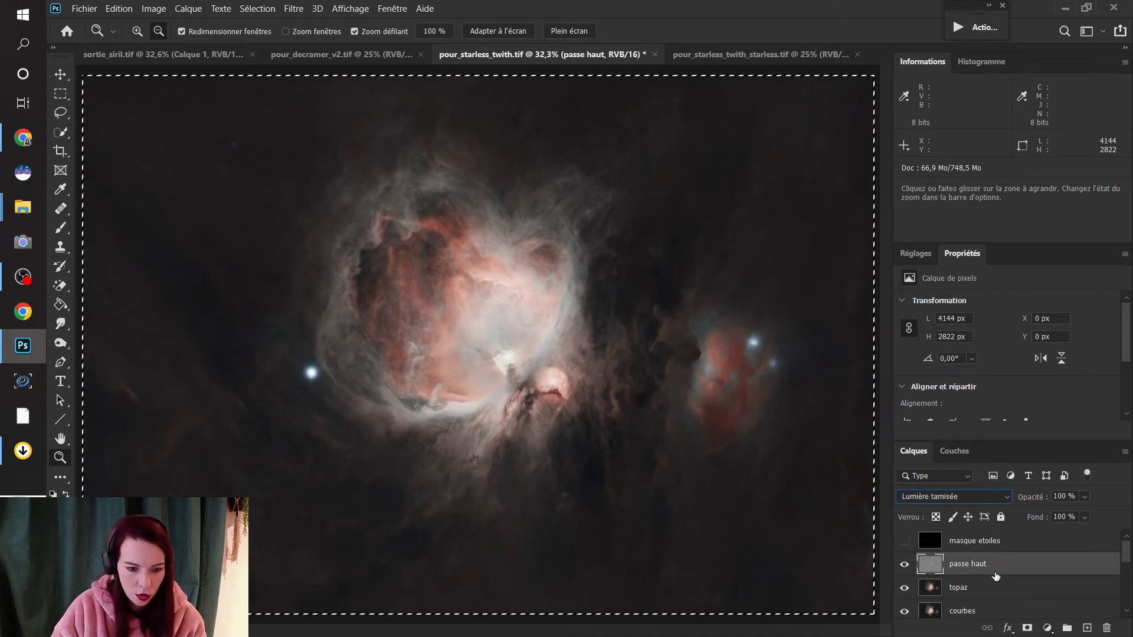
scroll(996, 570, "down", 5)
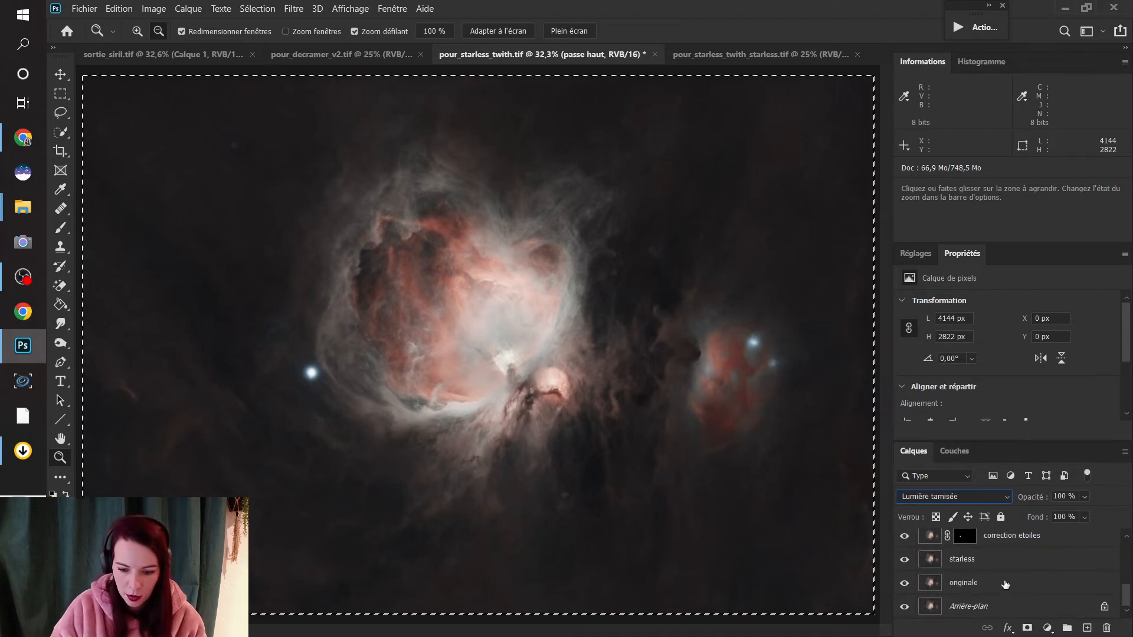
left_click(1004, 583)
scroll(1006, 586, "up", 5)
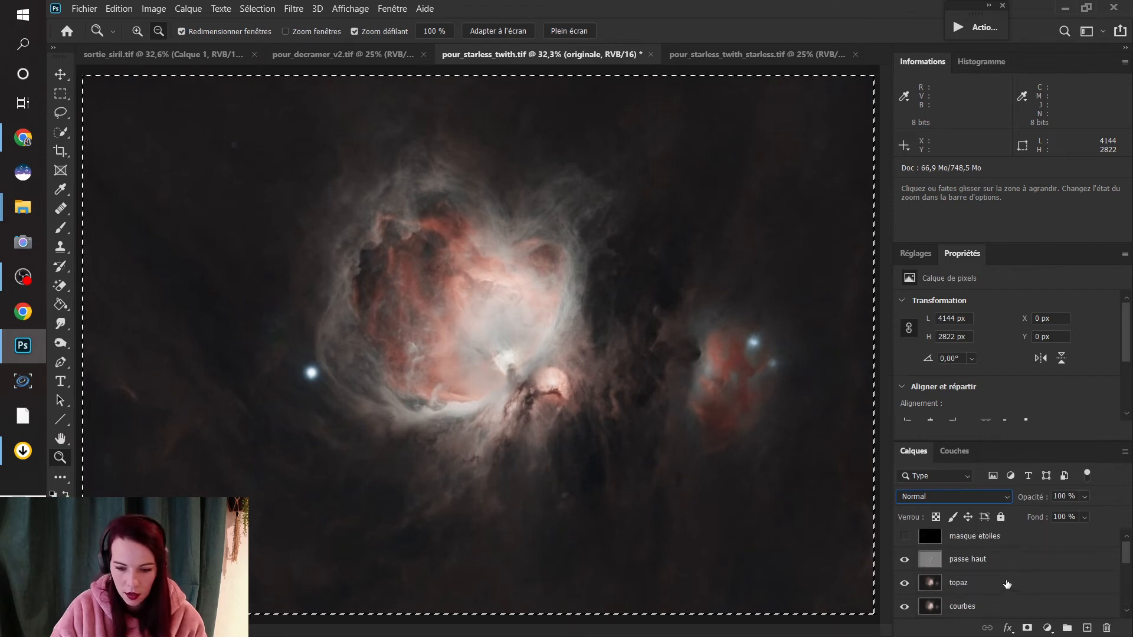
left_click(1004, 570)
key("ctrl+v")
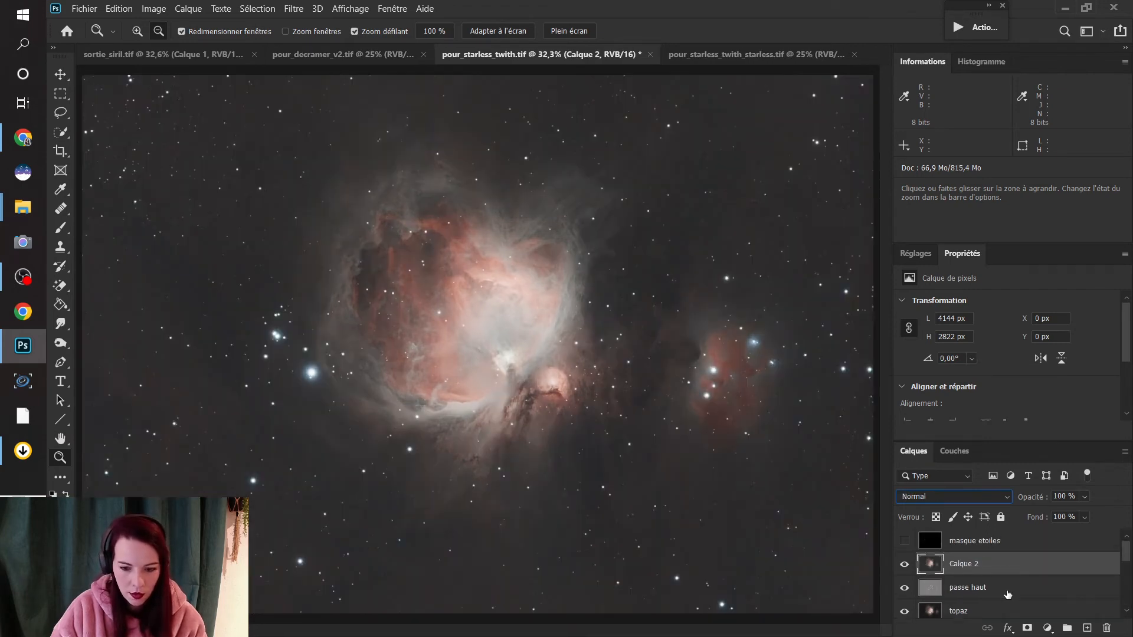
key("Delete")
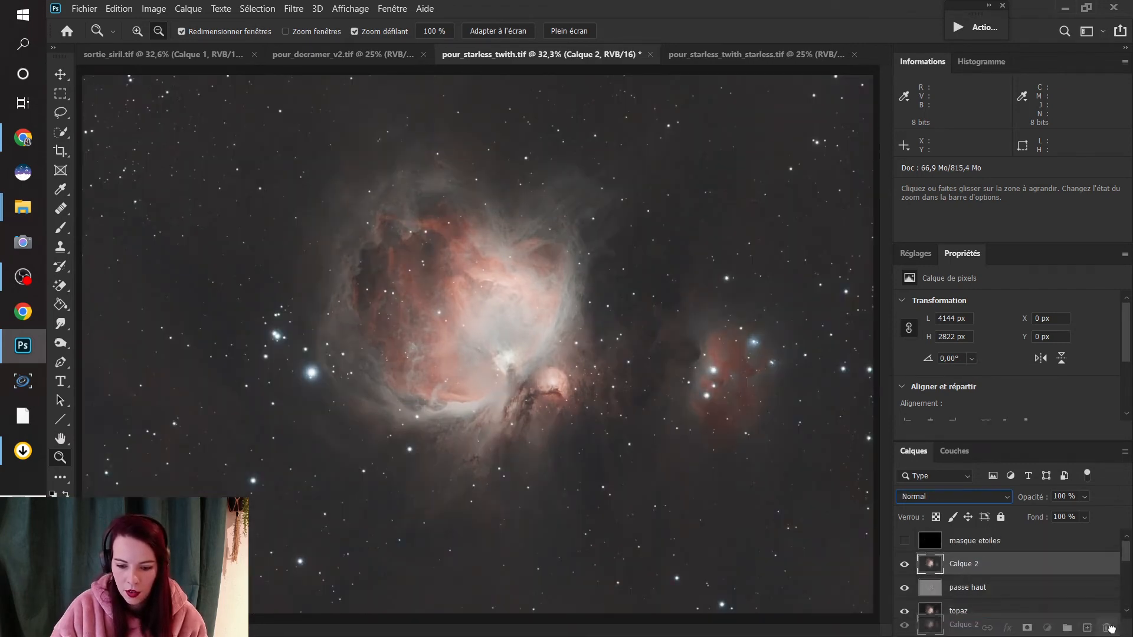
- Paste a copy of the starless layer as a new layer directly above passe haut
scroll(992, 582, "down", 5)
left_click(981, 566)
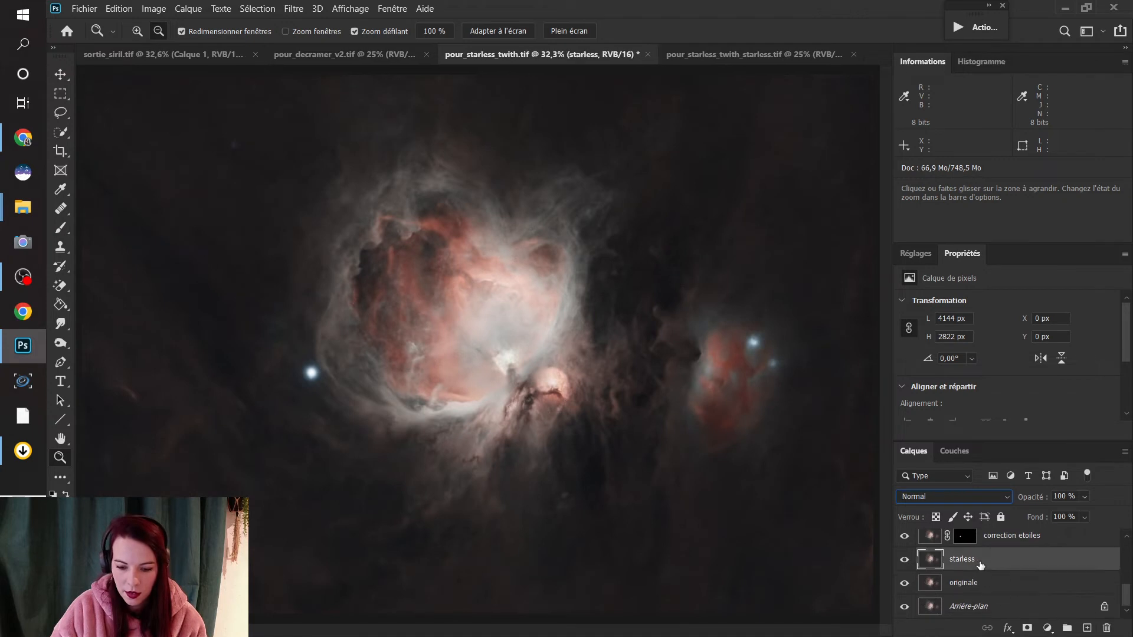
key("ctrl+a")
scroll(985, 583, "up", 5)
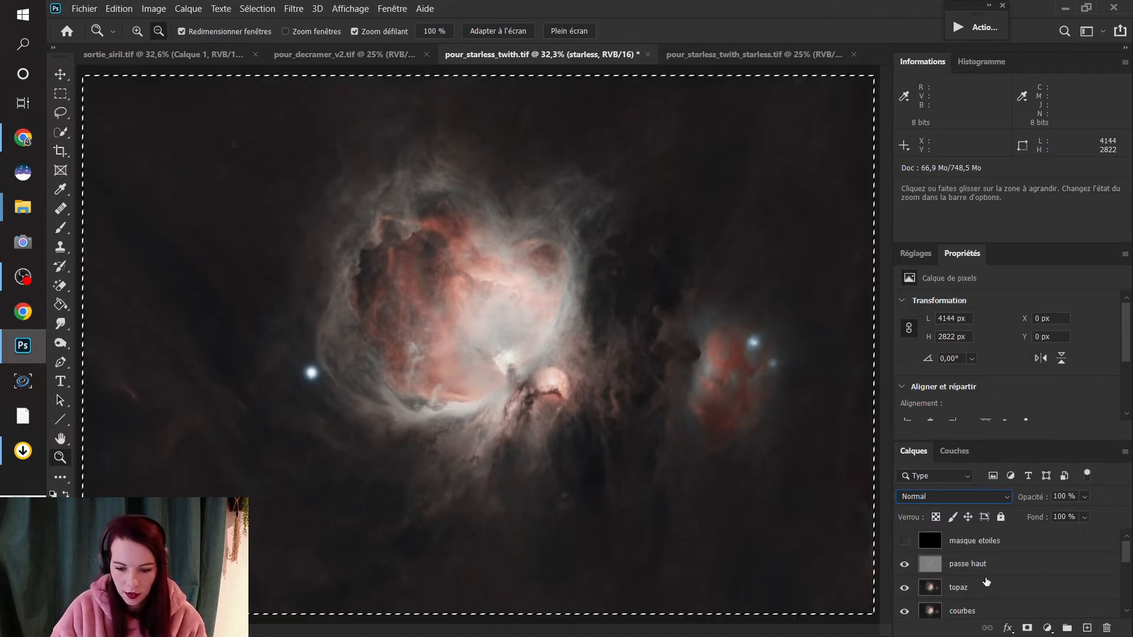
left_click(986, 567)
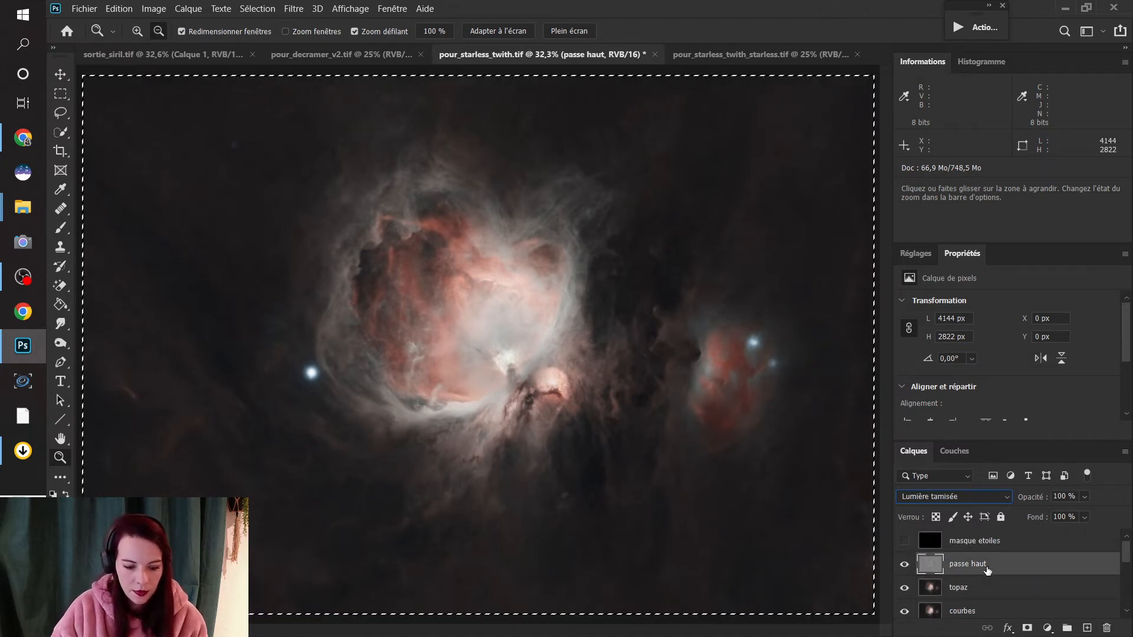
key("ctrl+v")
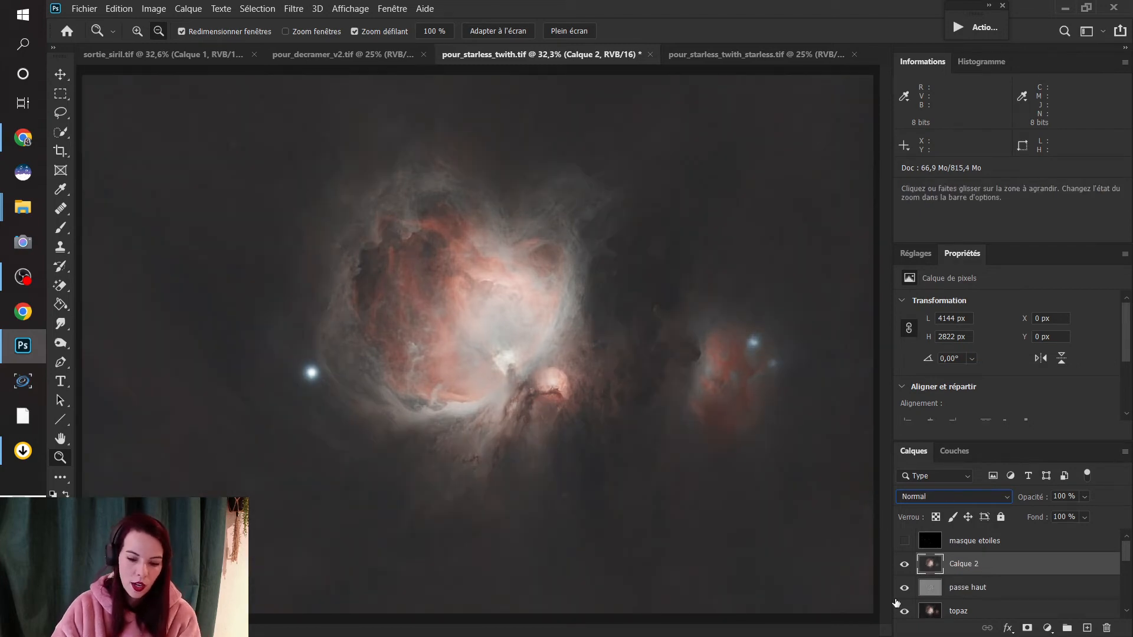
- Compare the processed nebula with its initial starless version by toggling the visibility of Calque 2
left_click(905, 565)
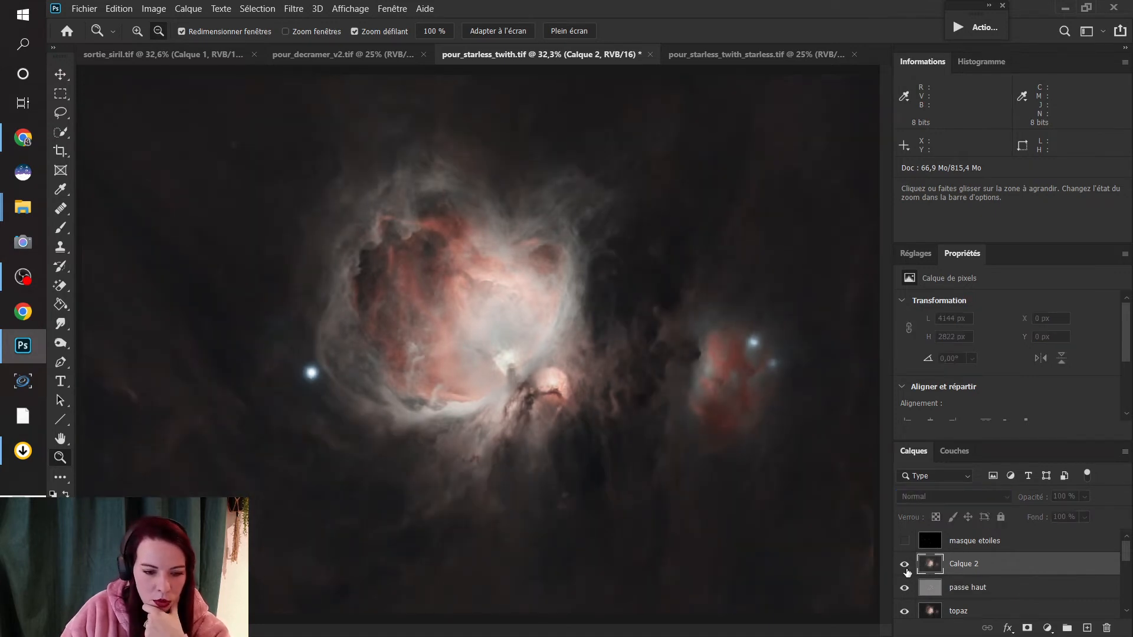
left_click(905, 565)
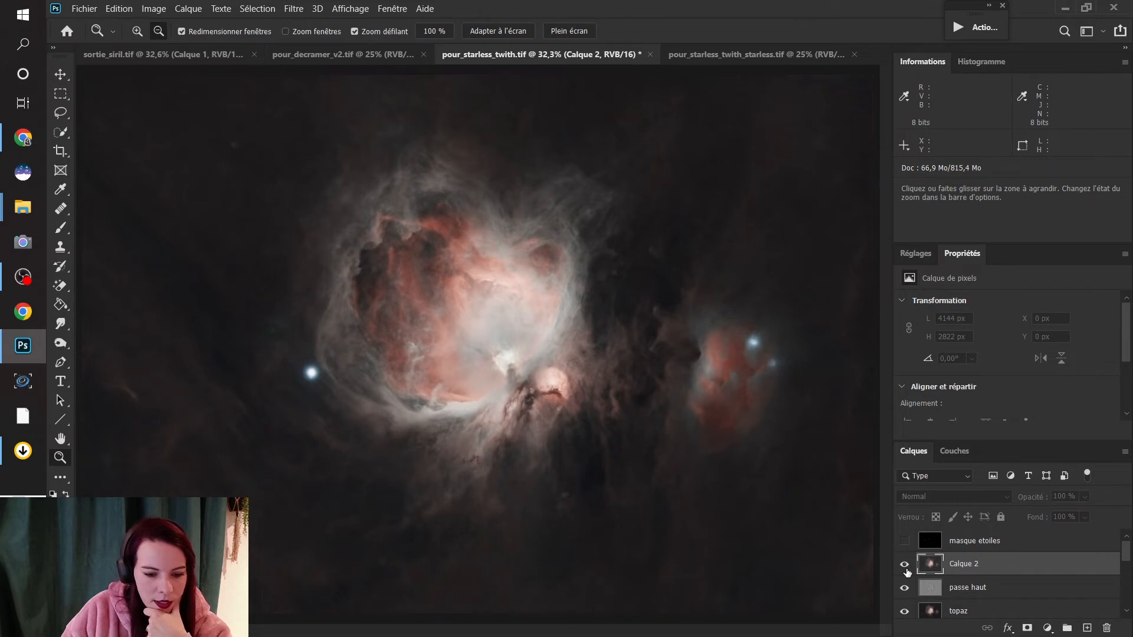
left_click(906, 568)
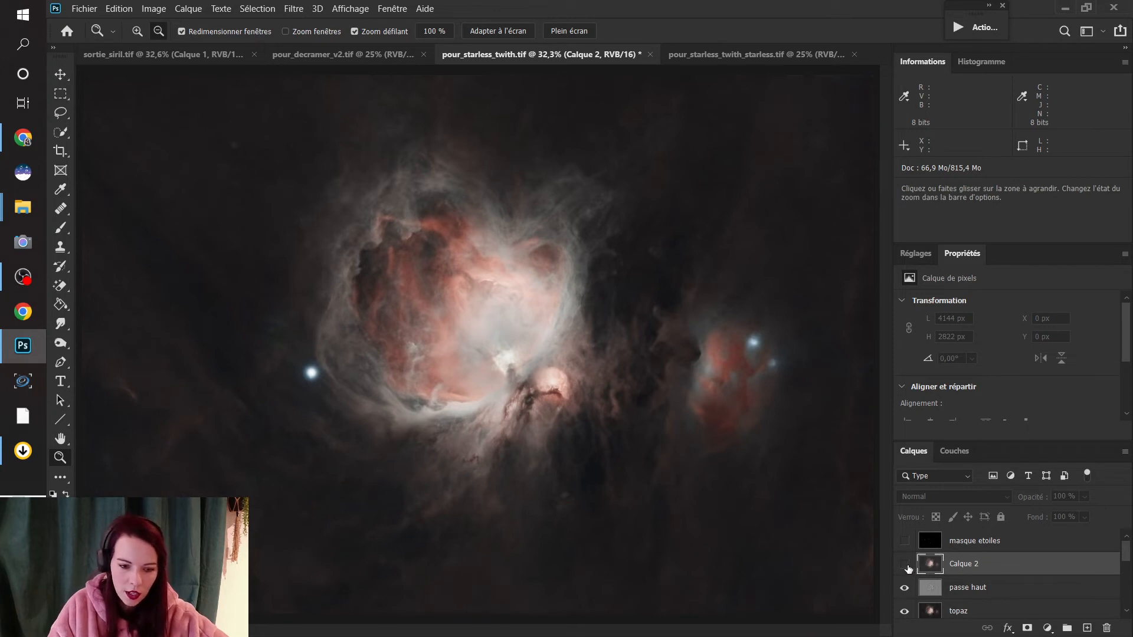
left_click(906, 566)
left_click(906, 565)
left_click(907, 565)
left_click(906, 566)
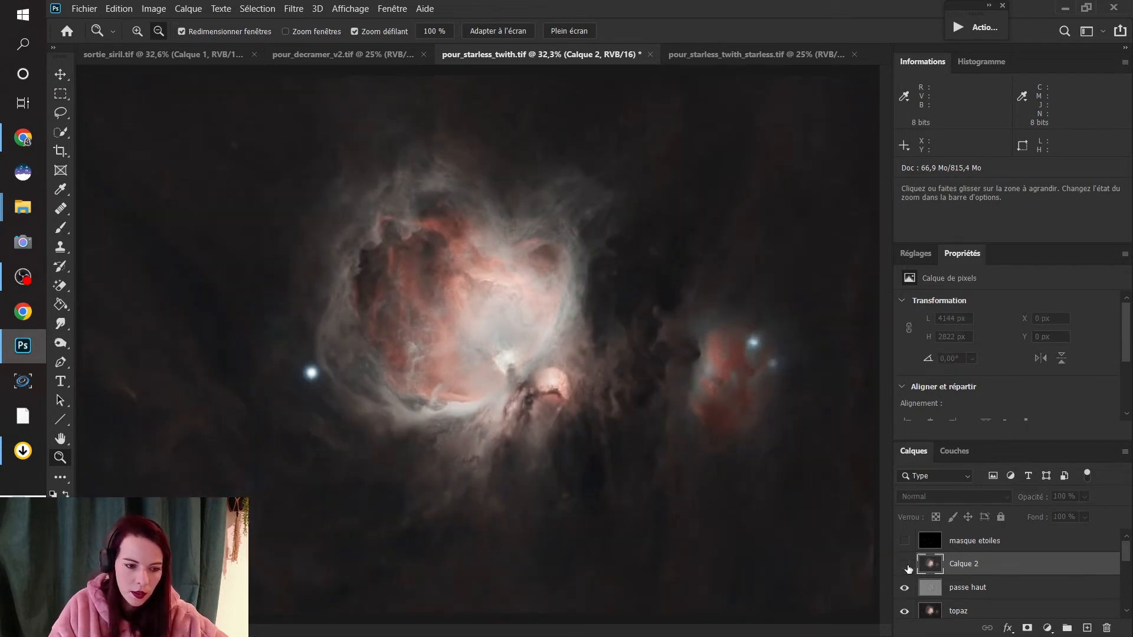
- Delete Calque 2, the pasted copy of the starless layer
double_click(968, 565)
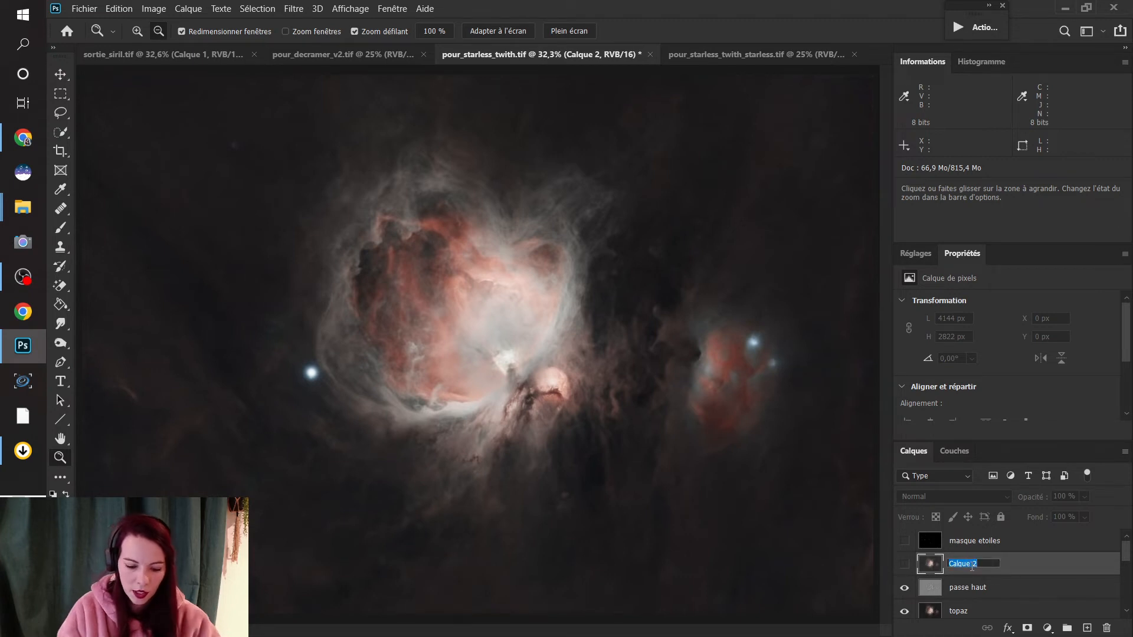
left_click(1027, 561)
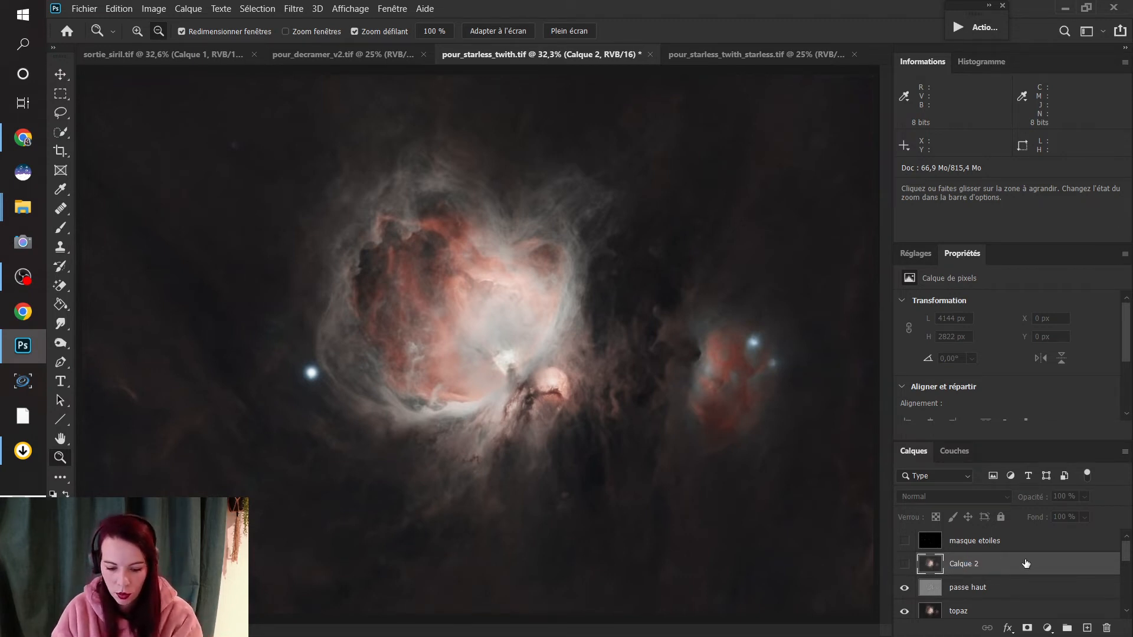
key("Delete")
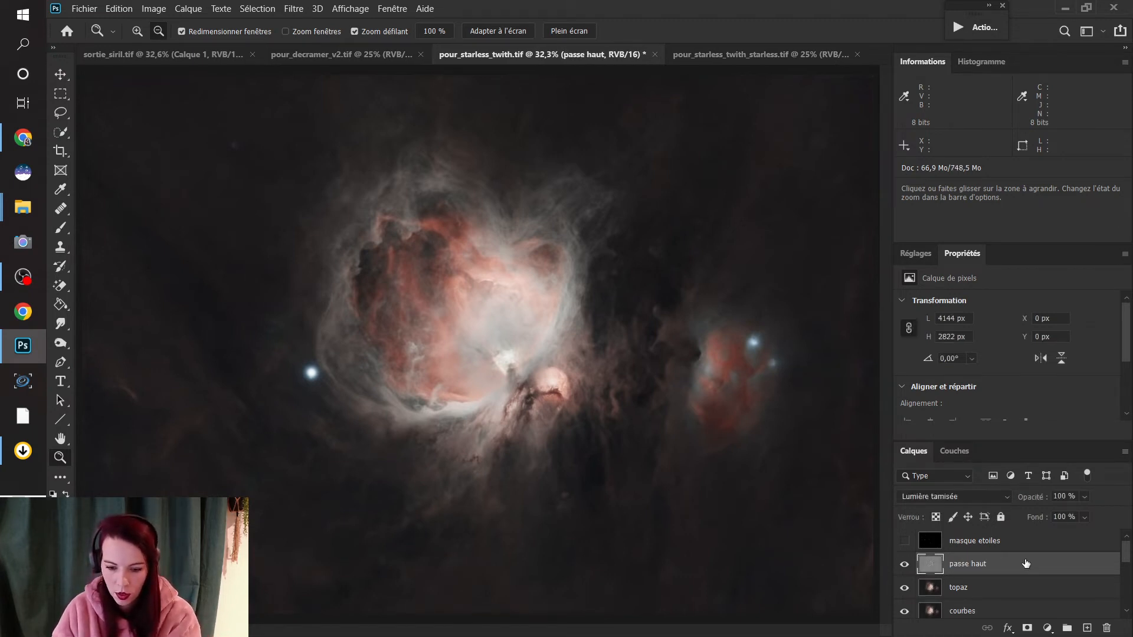
- Compare the nebula's contrast and detail with and without the passe haut layer
left_click(904, 564)
left_click(904, 564)
left_click(905, 565)
left_click(904, 565)
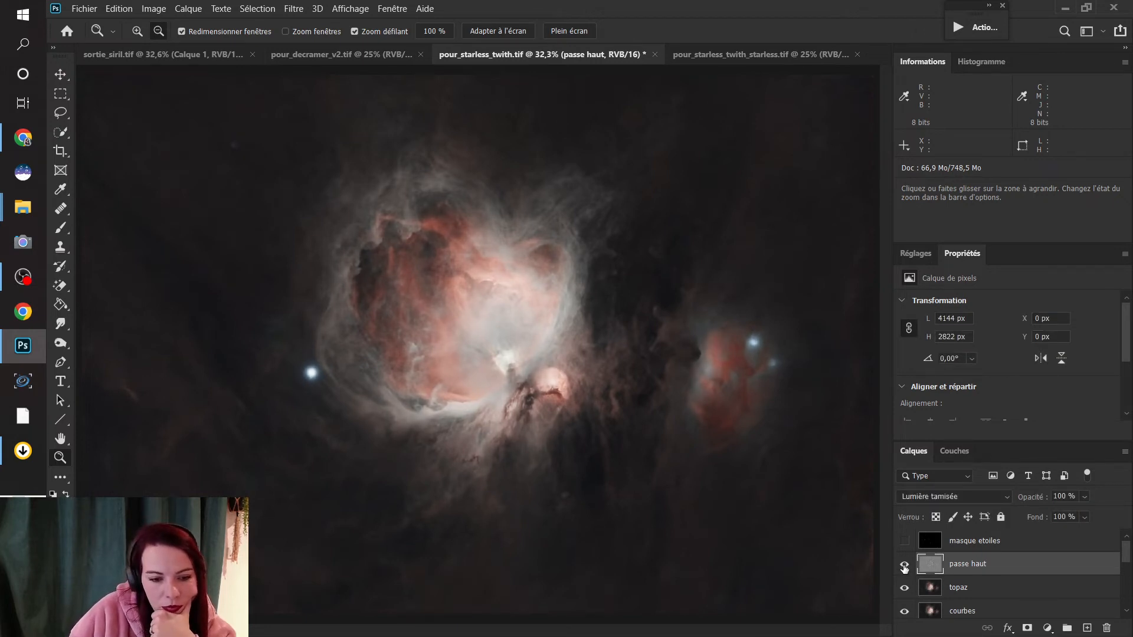
left_click(905, 565)
left_click(904, 565)
left_click(905, 565)
left_click(904, 565)
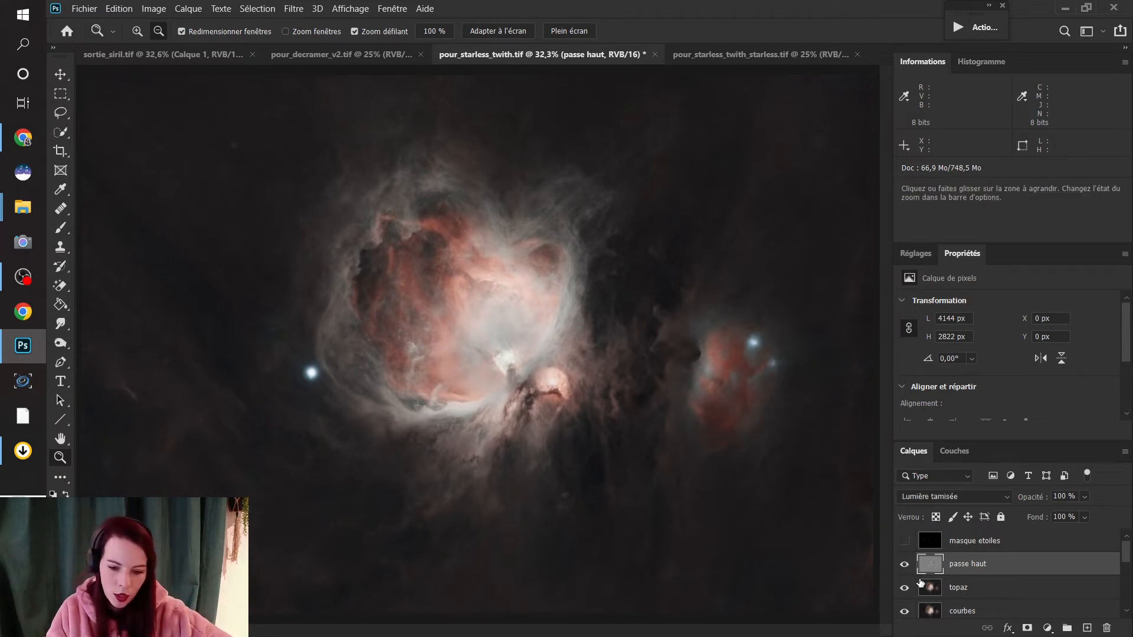
left_click(906, 568)
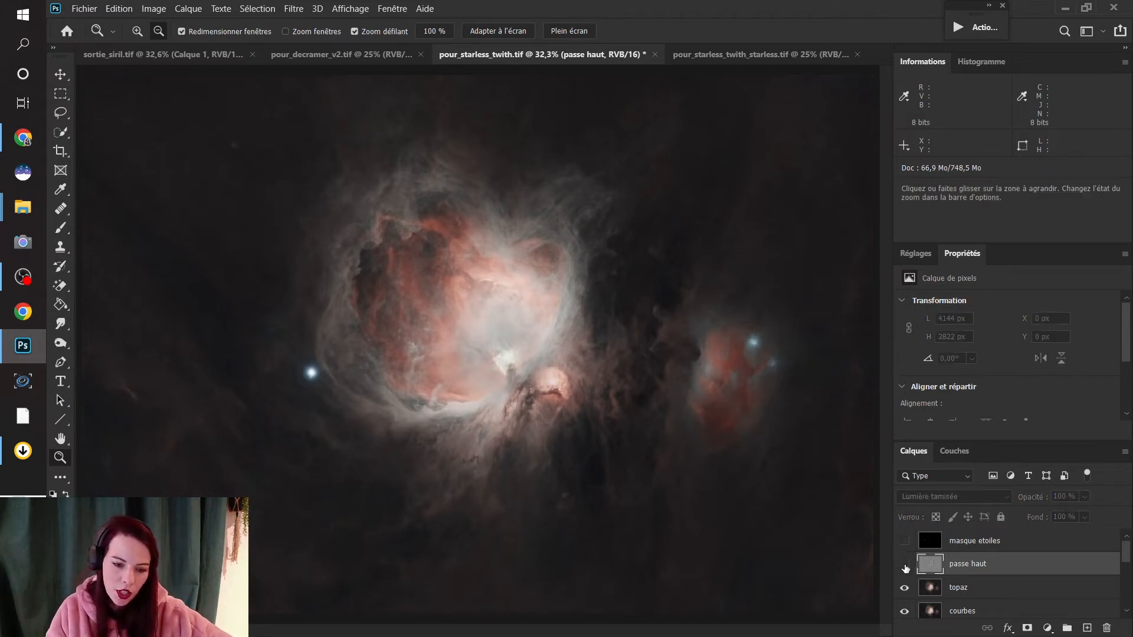
left_click(906, 566)
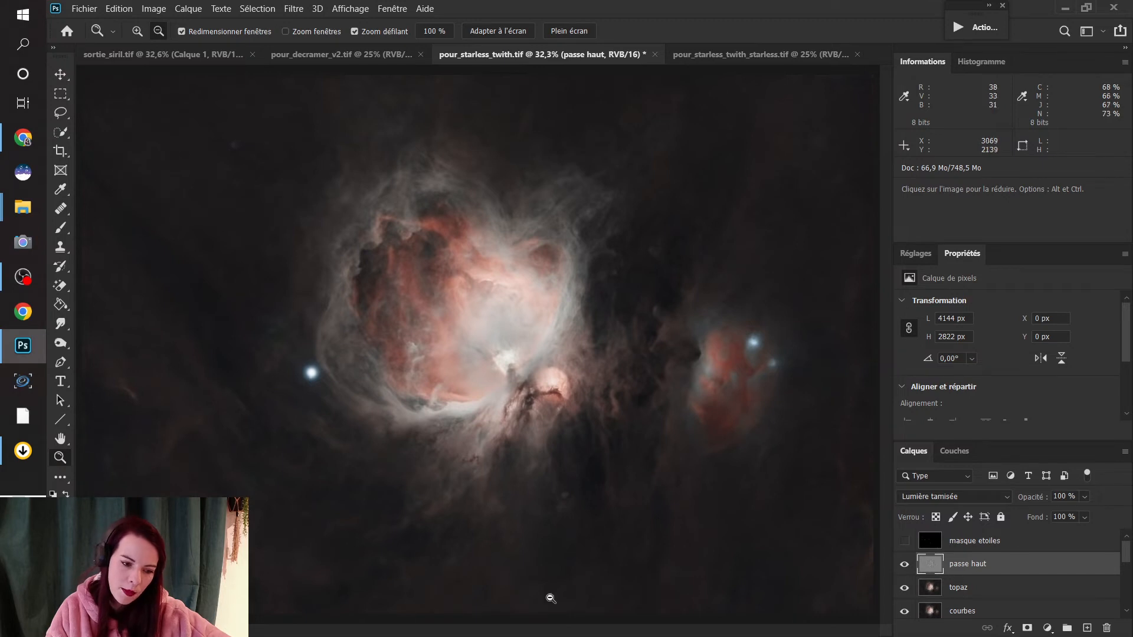
left_click(905, 565)
left_click(905, 564)
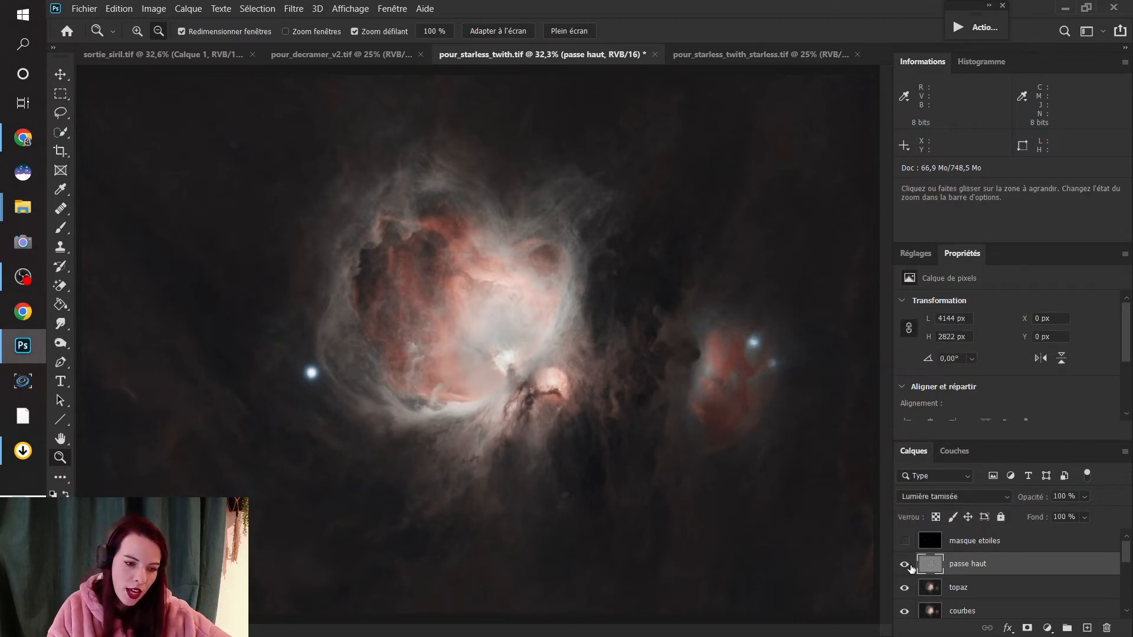
left_click(905, 565)
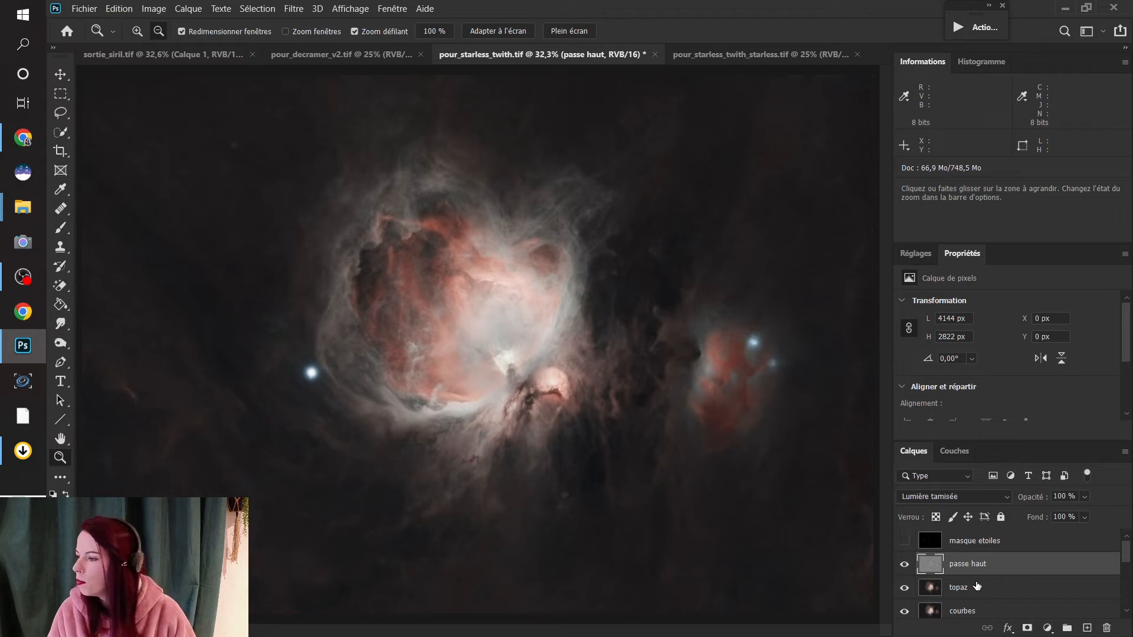
left_click(904, 564)
- Delete the passe haut layer and stamp the visible layers into a new merged layer above topaz
left_click_drag(966, 566, 1109, 628)
key("ctrl+shift+alt+e")
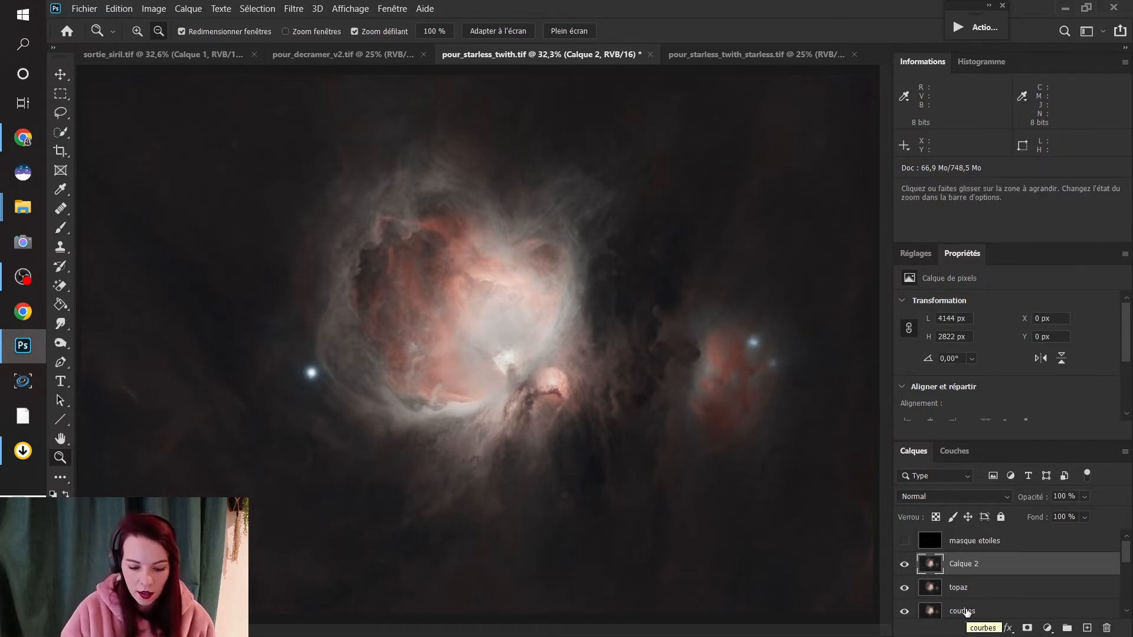
- Apply a High Pass (Passe-haut) filter with a 5 pixel radius to the merged Calque 2 layer
left_click(291, 9)
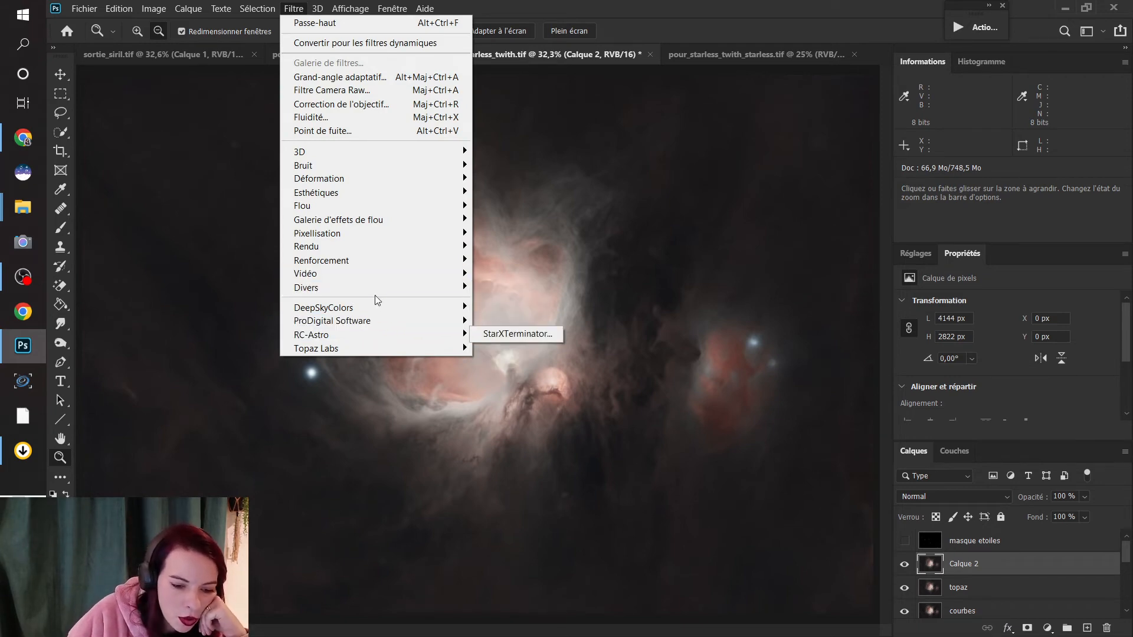
mouse_move(371, 288)
left_click(529, 328)
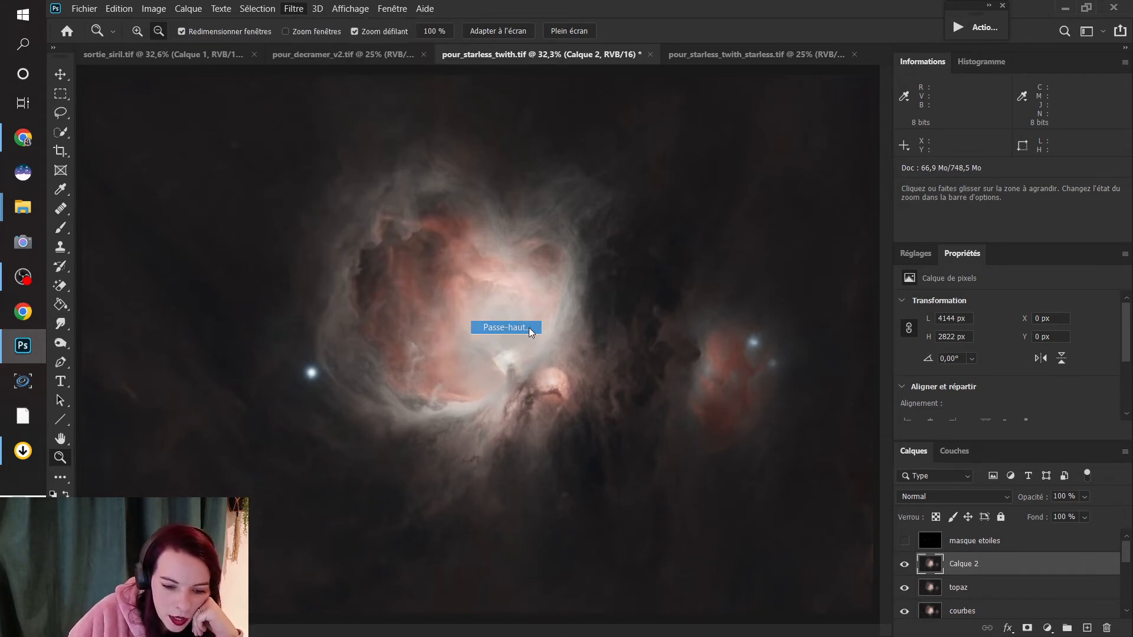
type("5")
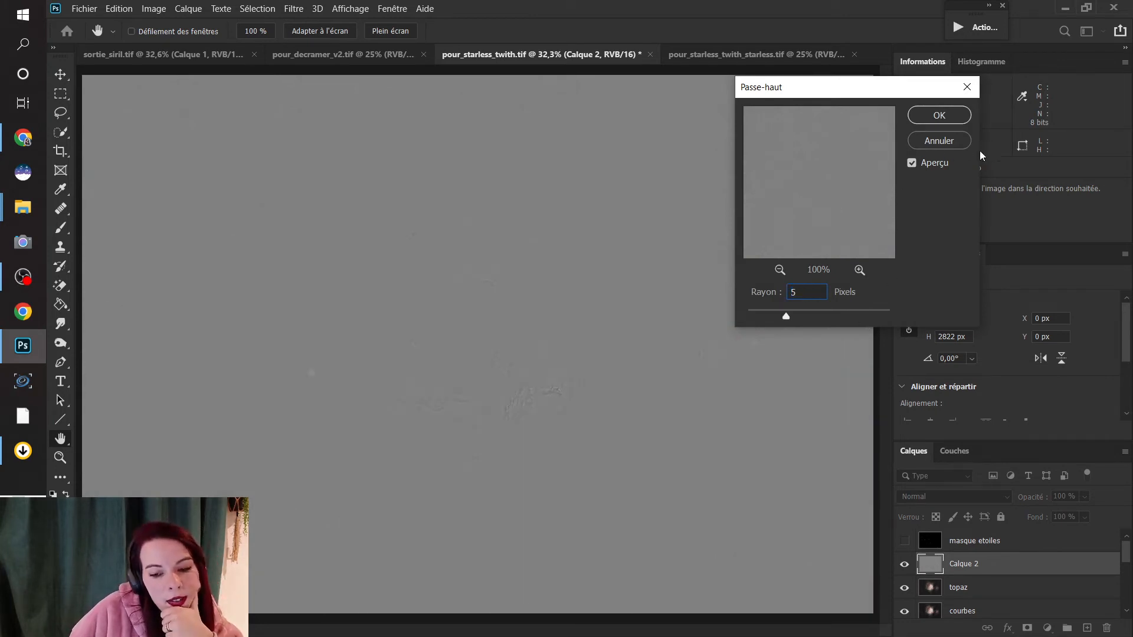
left_click(938, 116)
key("z")
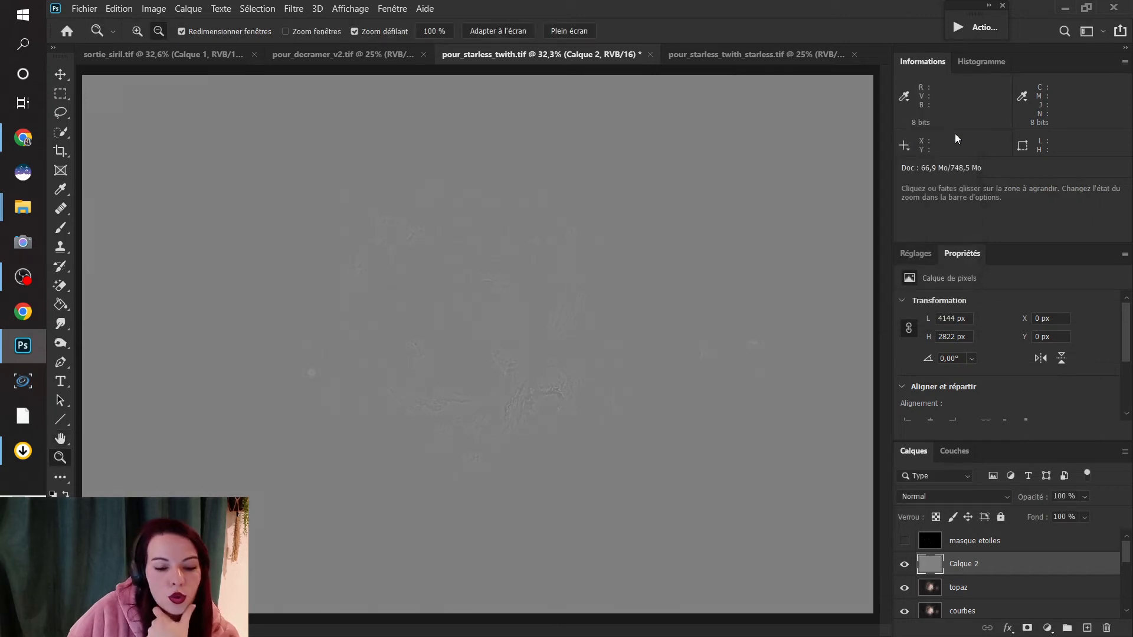
- Set Calque 2's blend mode to Overlay (Incrustation) and compare the nebula with and without the layer
left_click(996, 494)
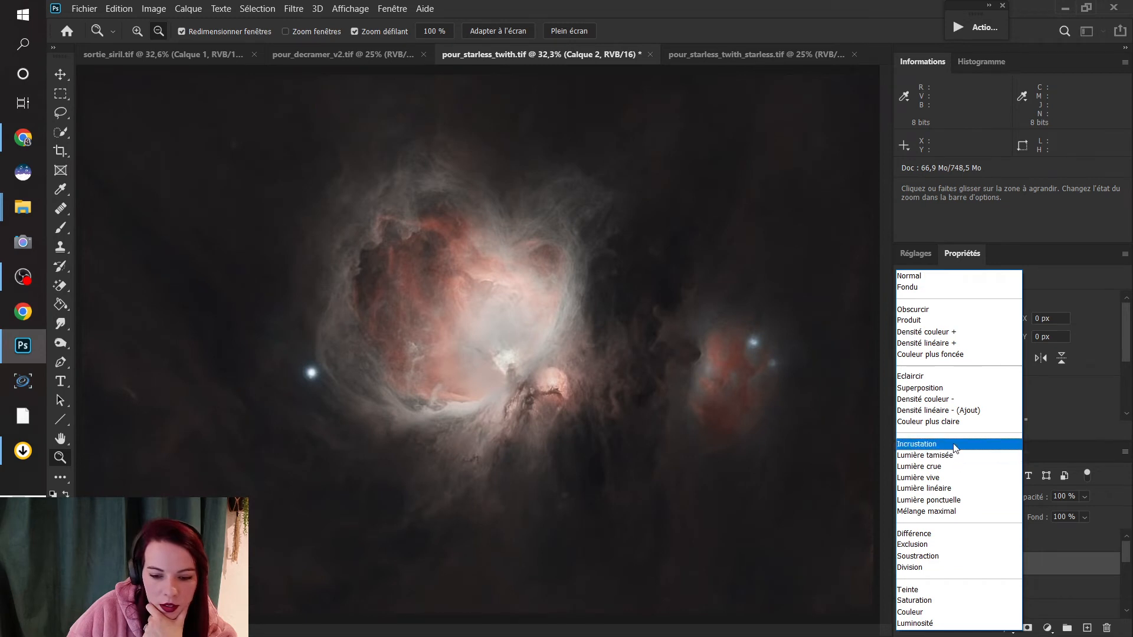
left_click(953, 444)
left_click(904, 566)
left_click(905, 566)
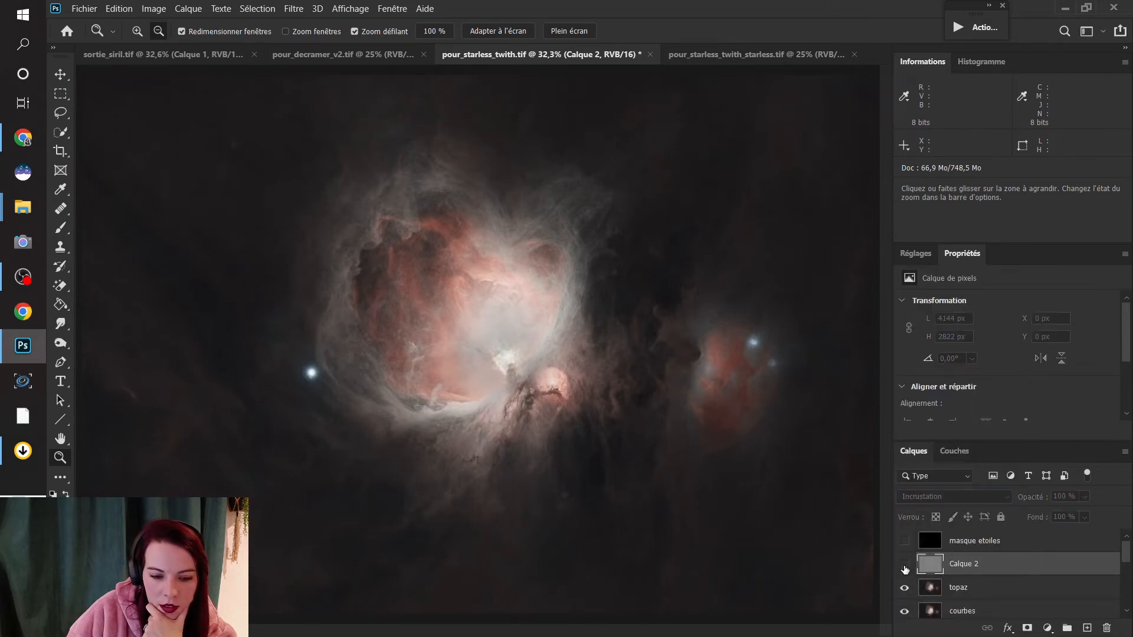
left_click(905, 566)
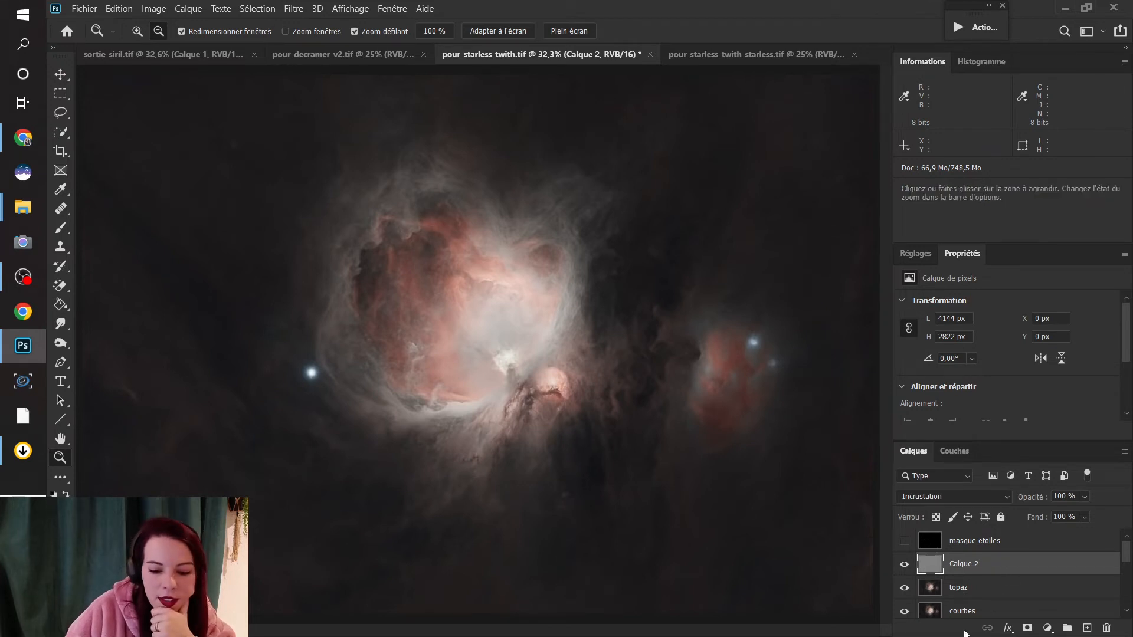
left_click(904, 566)
left_click(904, 566)
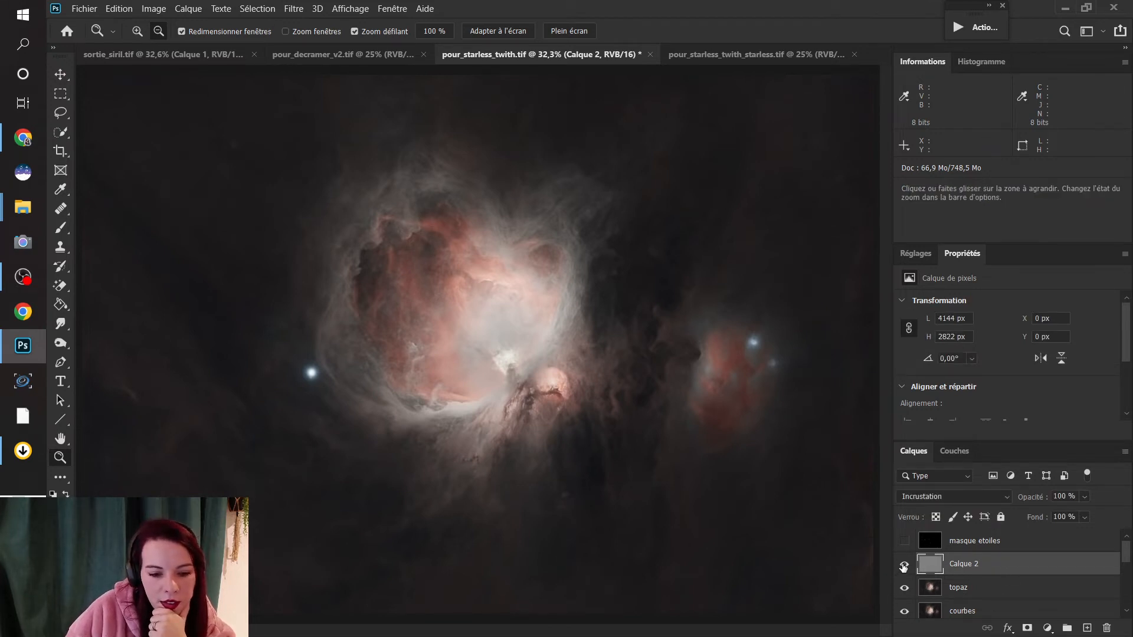
left_click(903, 566)
left_click(904, 567)
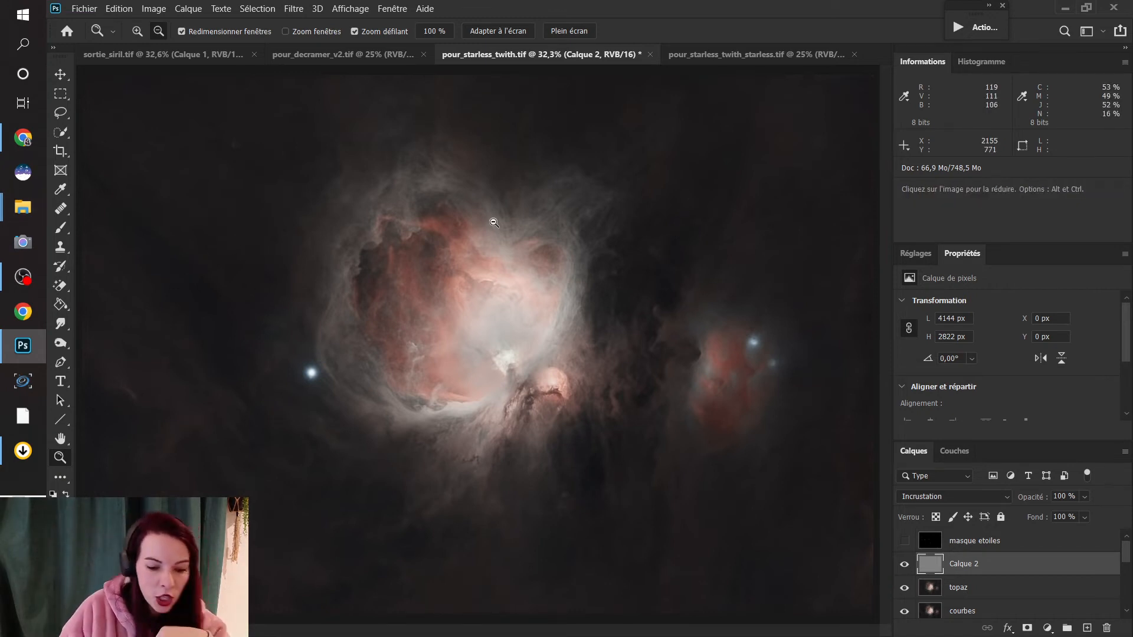
- Compare the fine detail in the nebula's red and bright core regions at 100% with Calque 2 hidden and shown
left_click(373, 234)
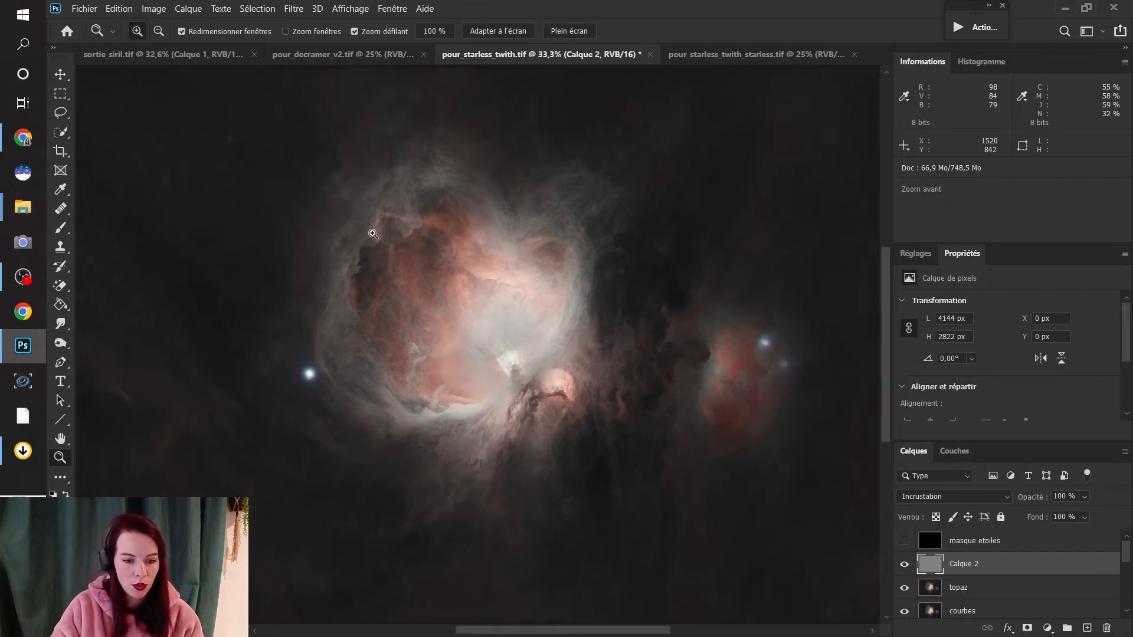
left_click_drag(373, 233, 373, 234)
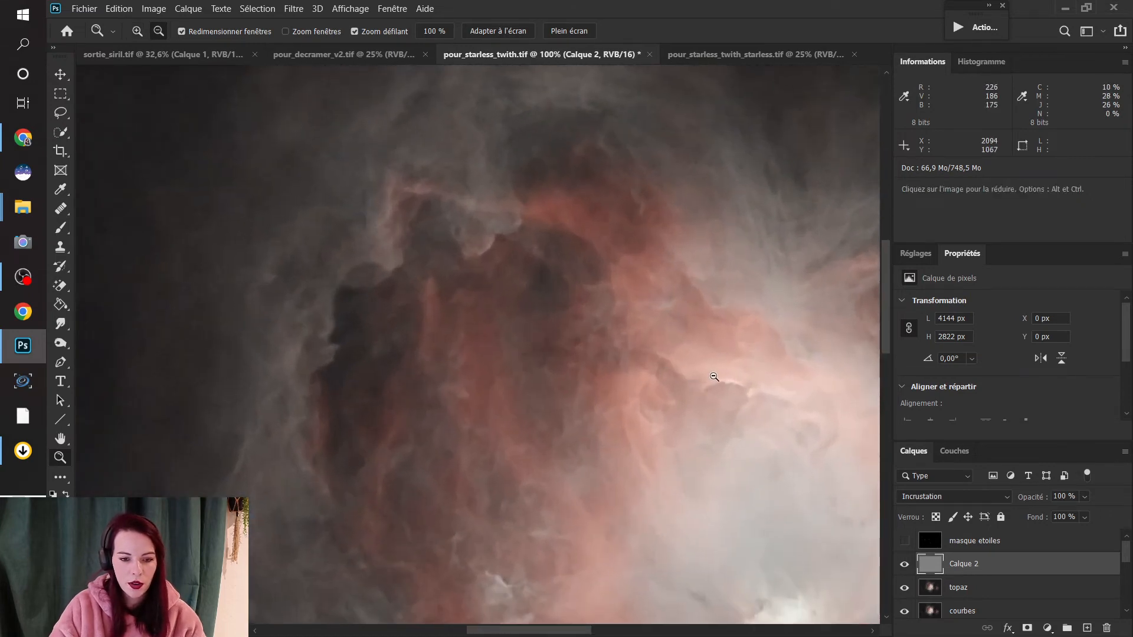
left_click(904, 565)
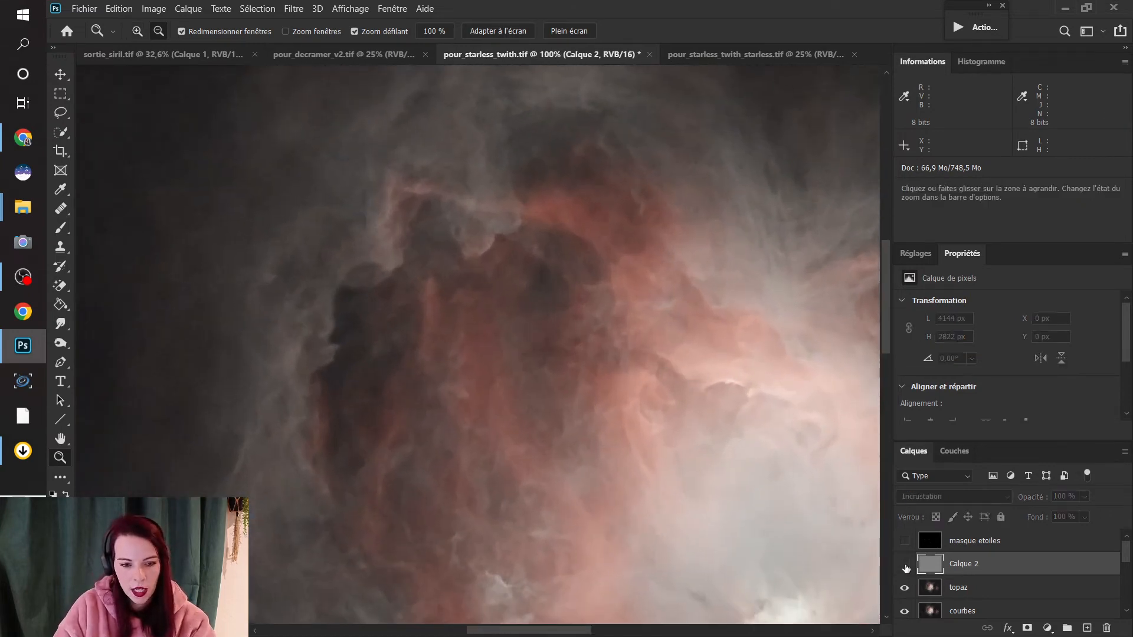
left_click(906, 566)
left_click(905, 565)
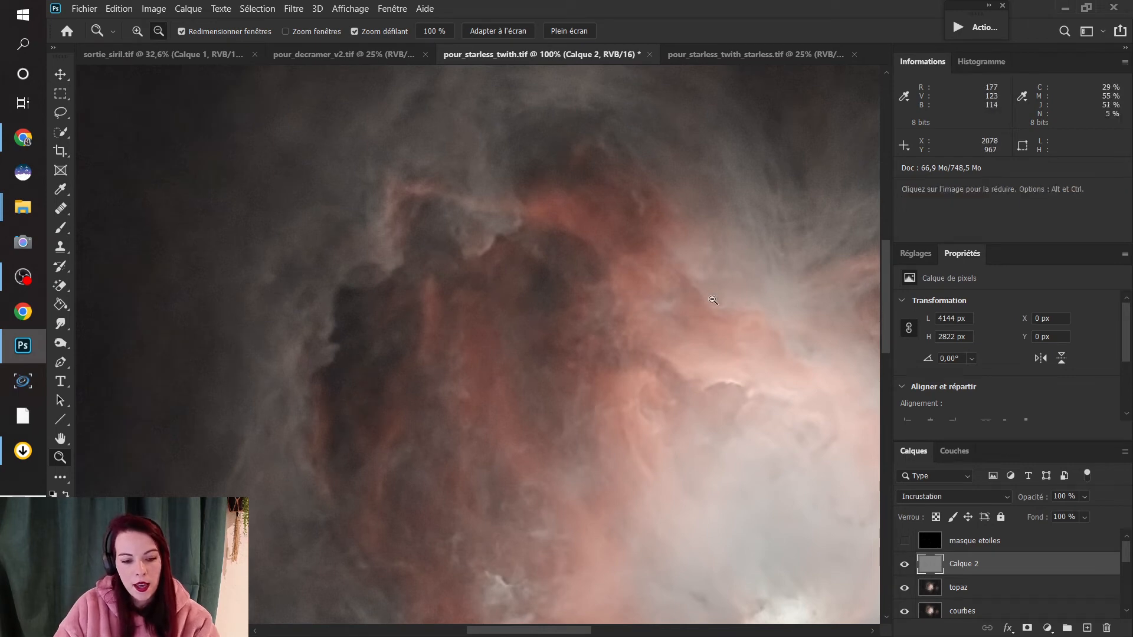
mouse_move(885, 262)
left_mouse_down()
mouse_move(886, 335)
mouse_move(882, 273)
left_mouse_up()
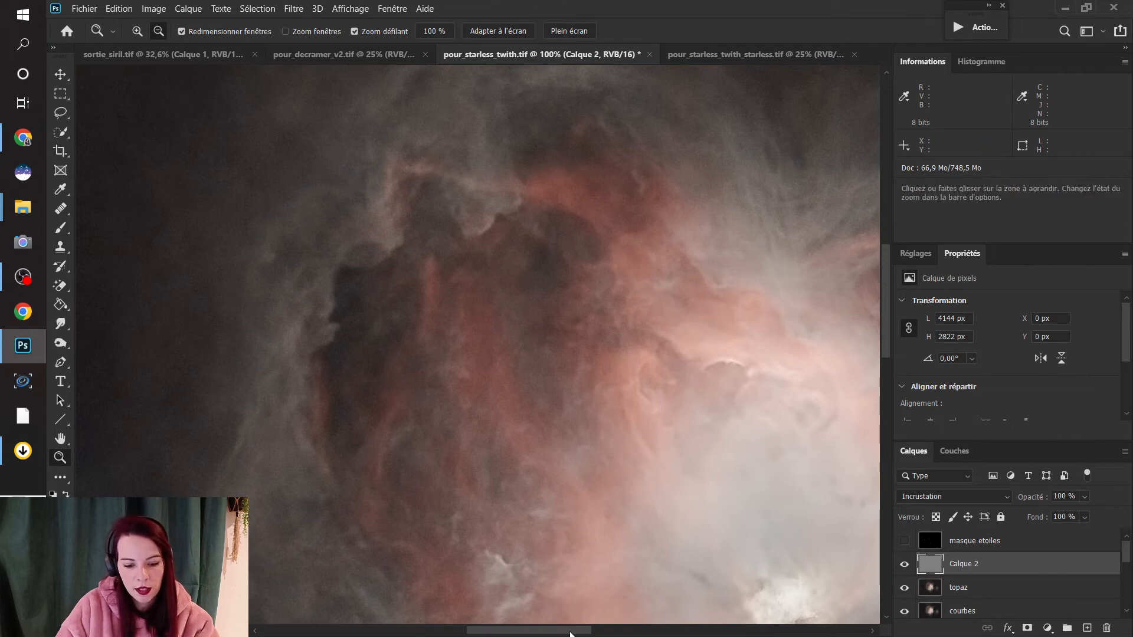
left_click_drag(571, 632, 573, 632)
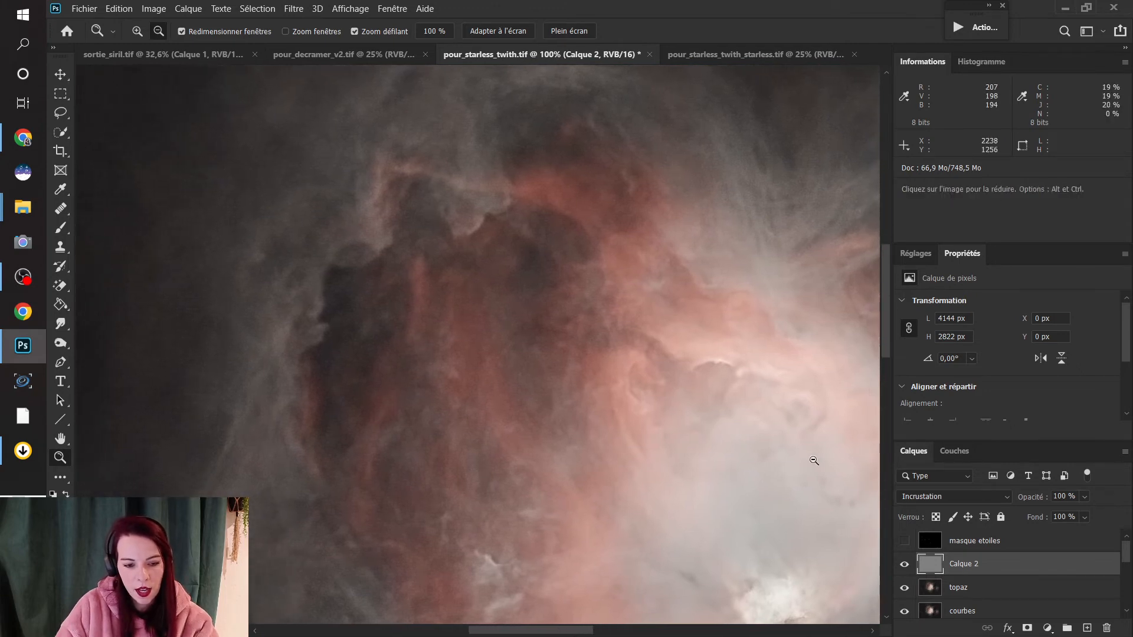
left_click(905, 564)
left_click(905, 564)
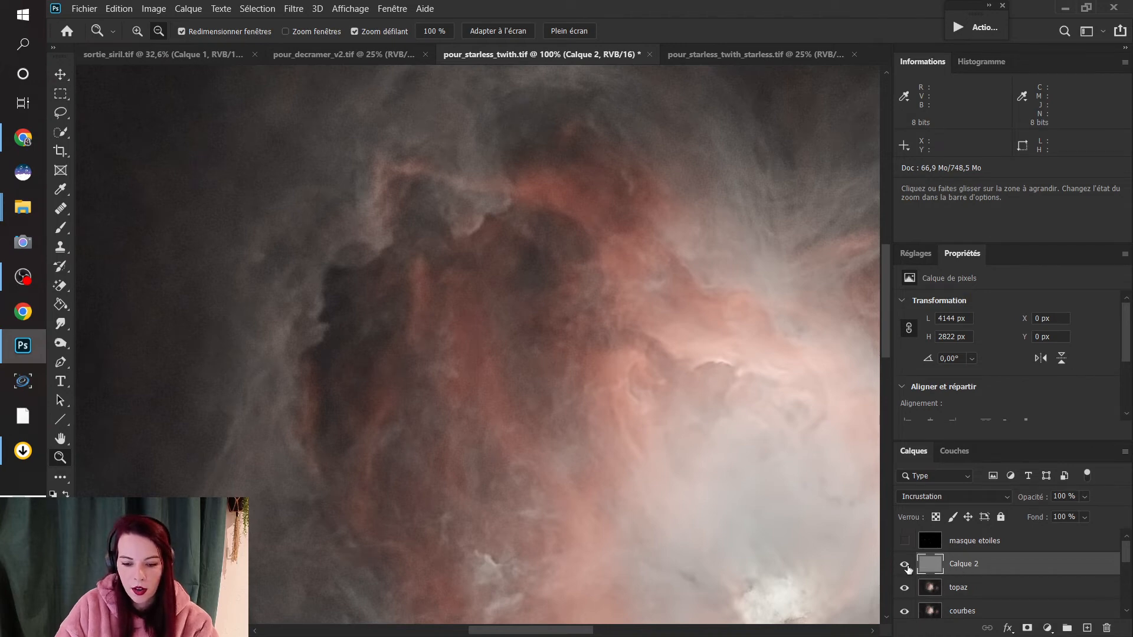
- Stamp all visible layers into a new layer above Calque 2, name it 5, and delete Calque 2
left_click(980, 591)
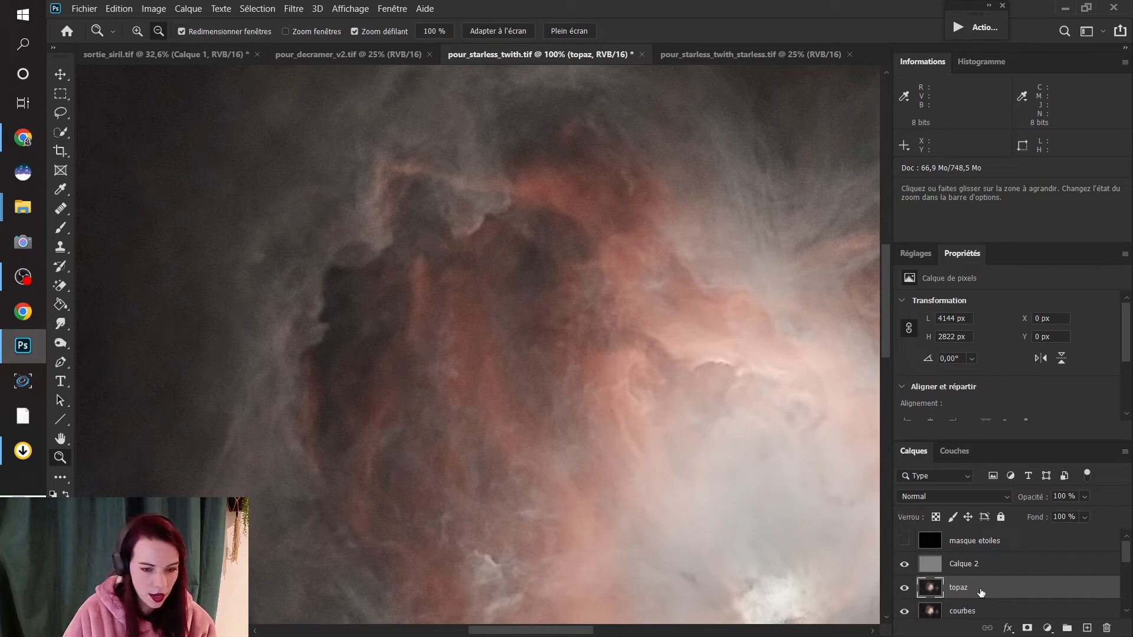
left_click(978, 573)
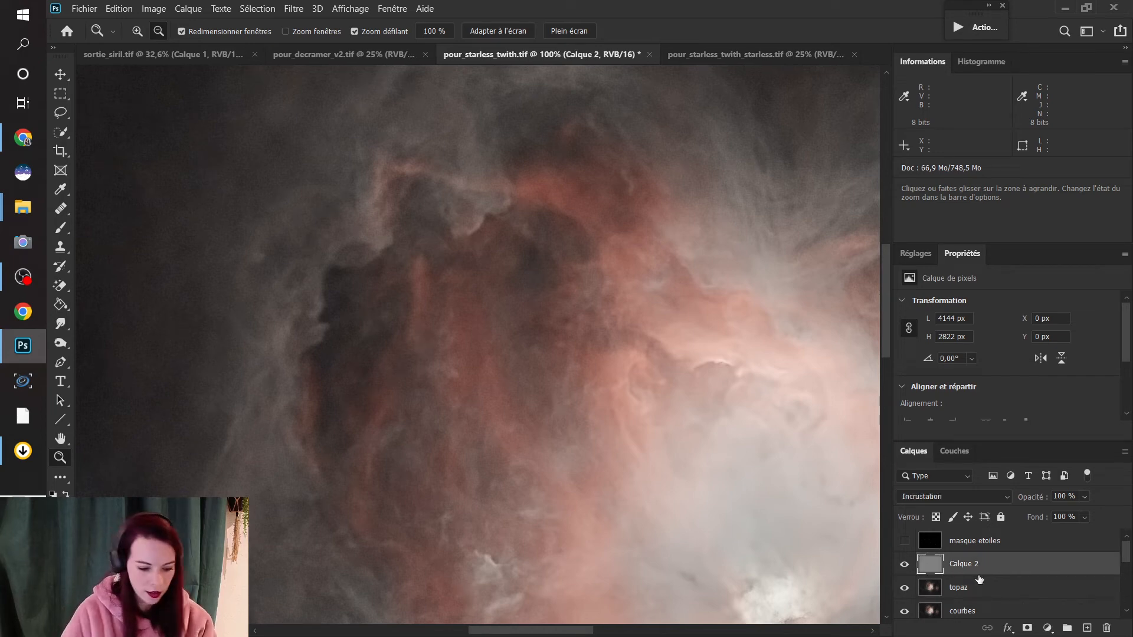
key("ctrl+shift+alt+e")
double_click(971, 566)
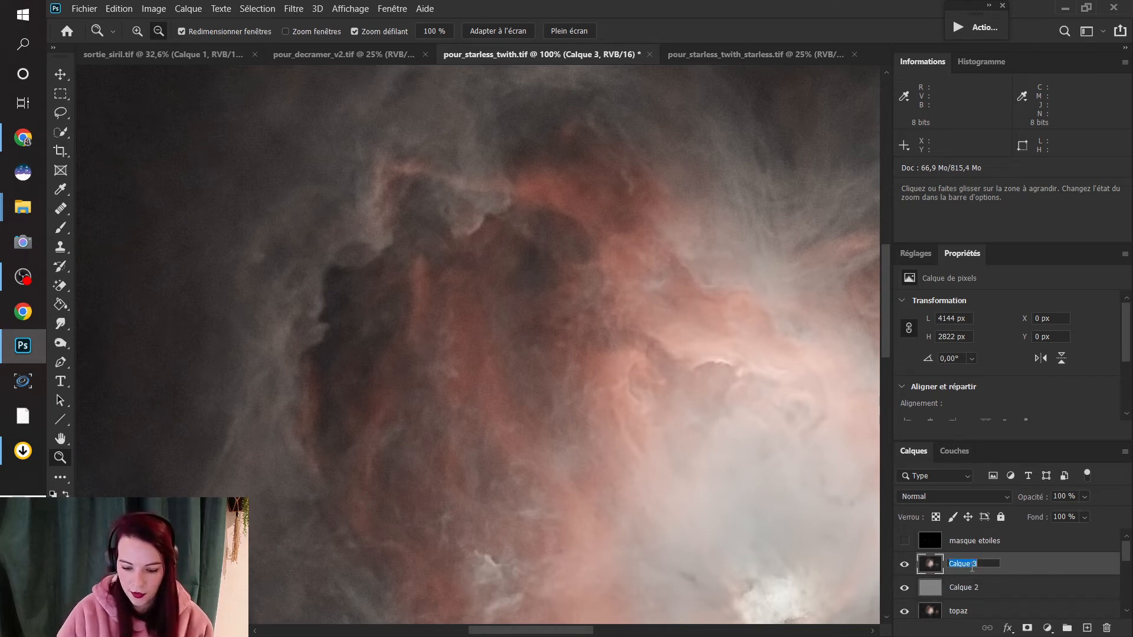
type("5")
key("Return")
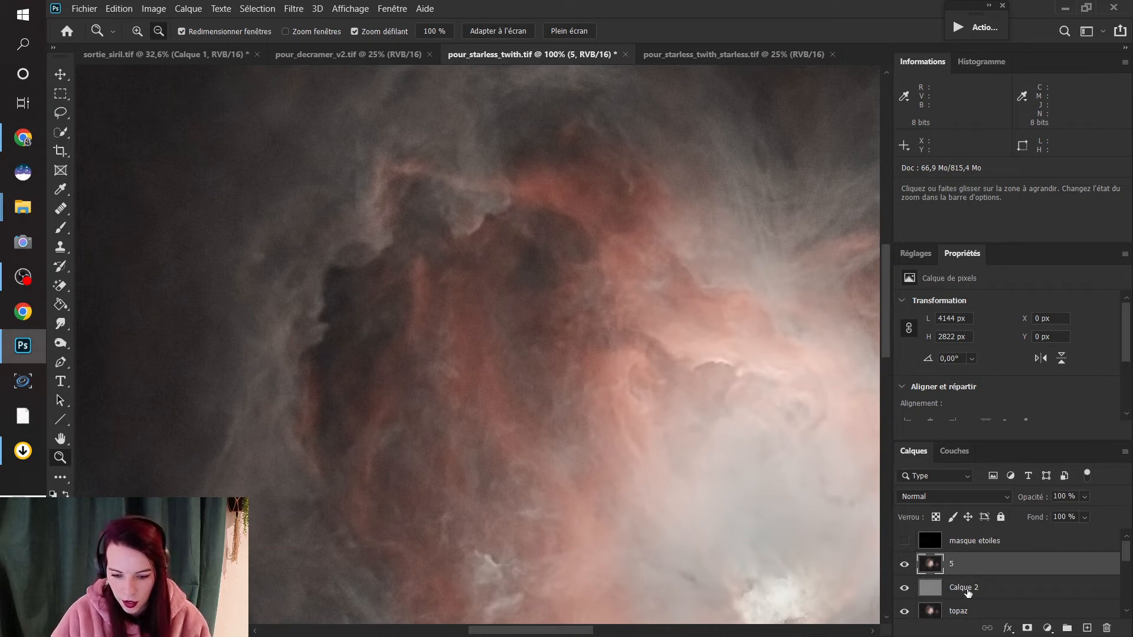
left_click_drag(964, 589, 1106, 627)
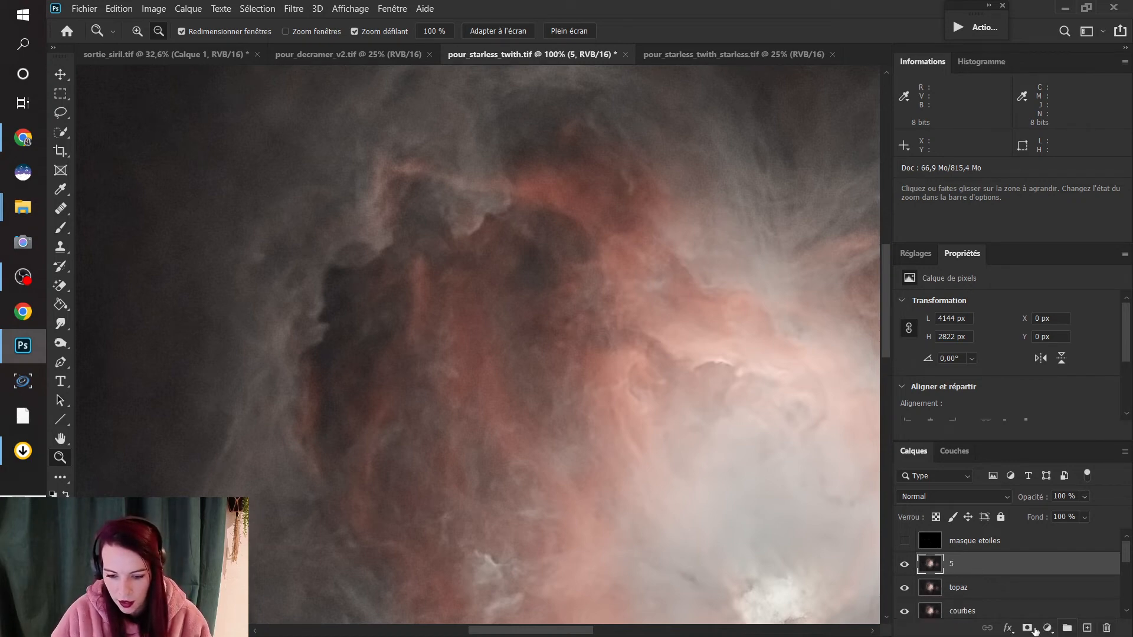
- Hide layer 5 and duplicate the topaz layer
left_click(968, 592)
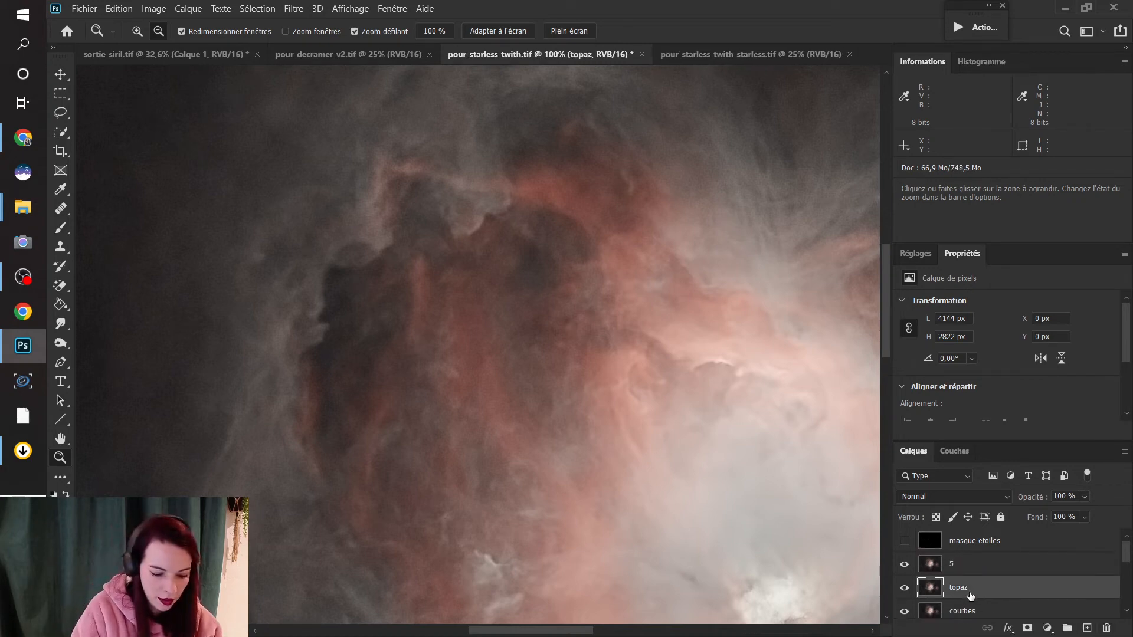
left_click(904, 564)
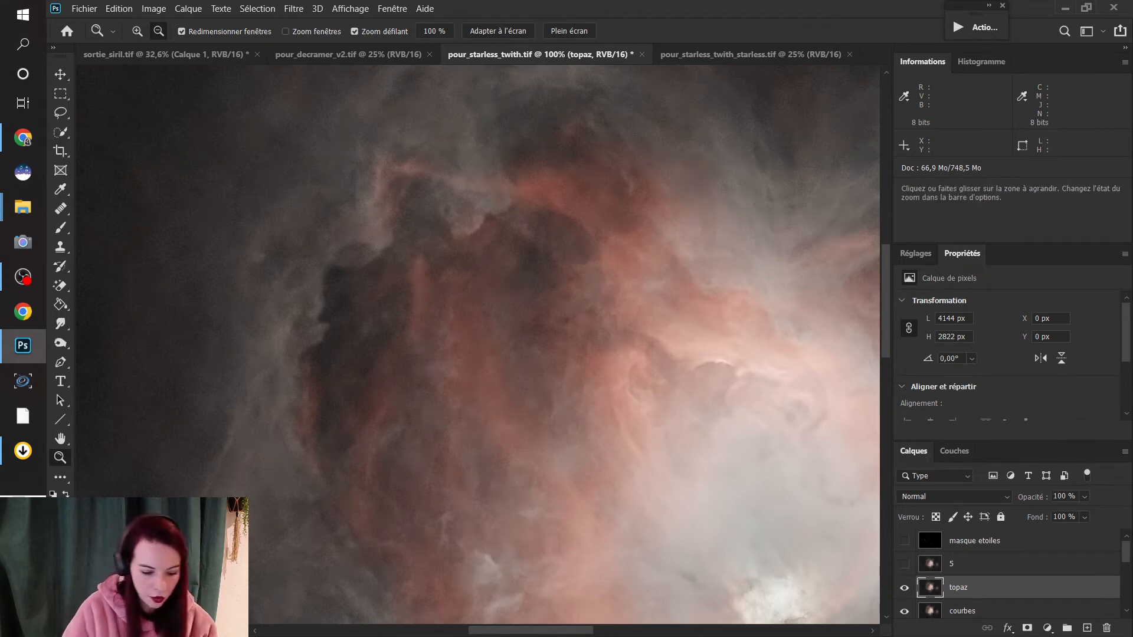
key("ctrl+j")
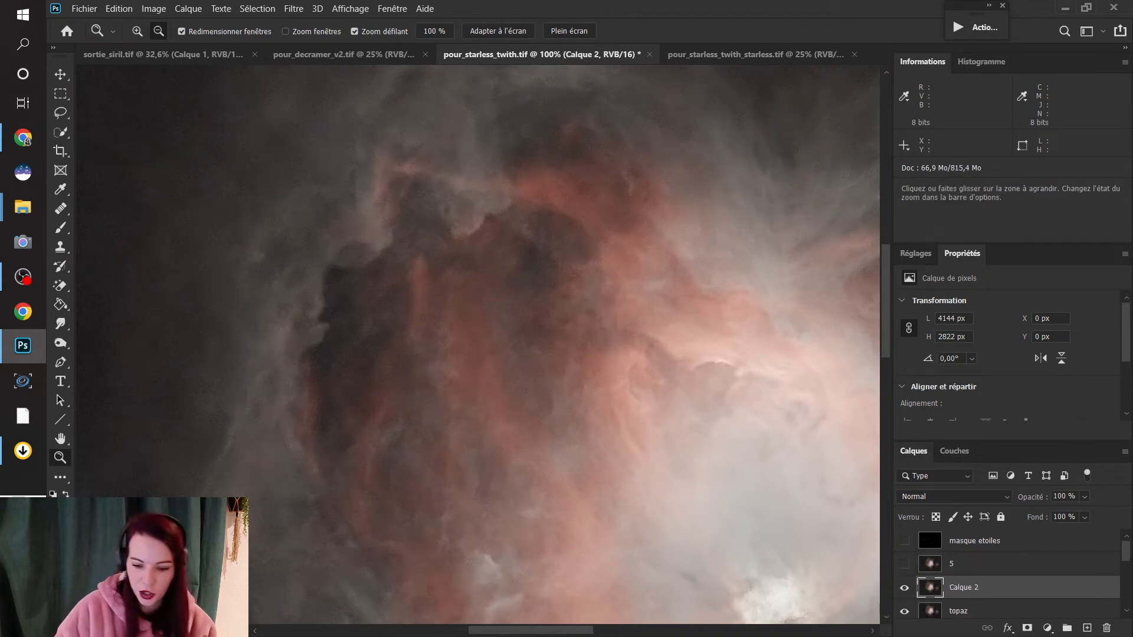
- Apply the High Pass (Passe-haut) filter to the topaz copy with a radius of 80 pixels
left_click(293, 8)
mouse_move(321, 287)
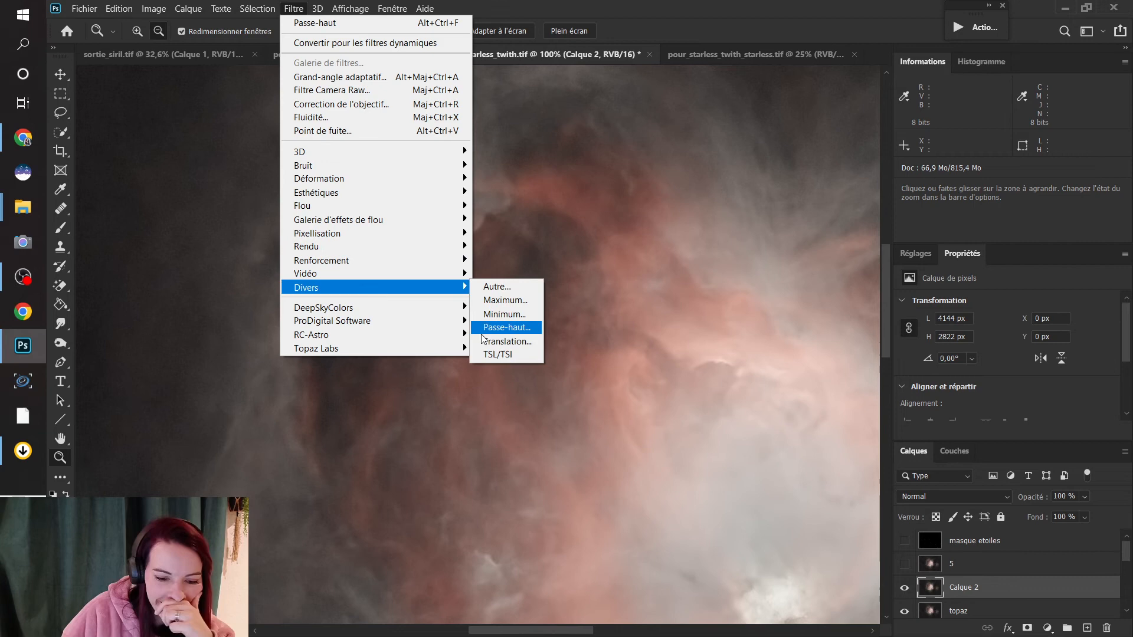
left_click(512, 325)
type("80")
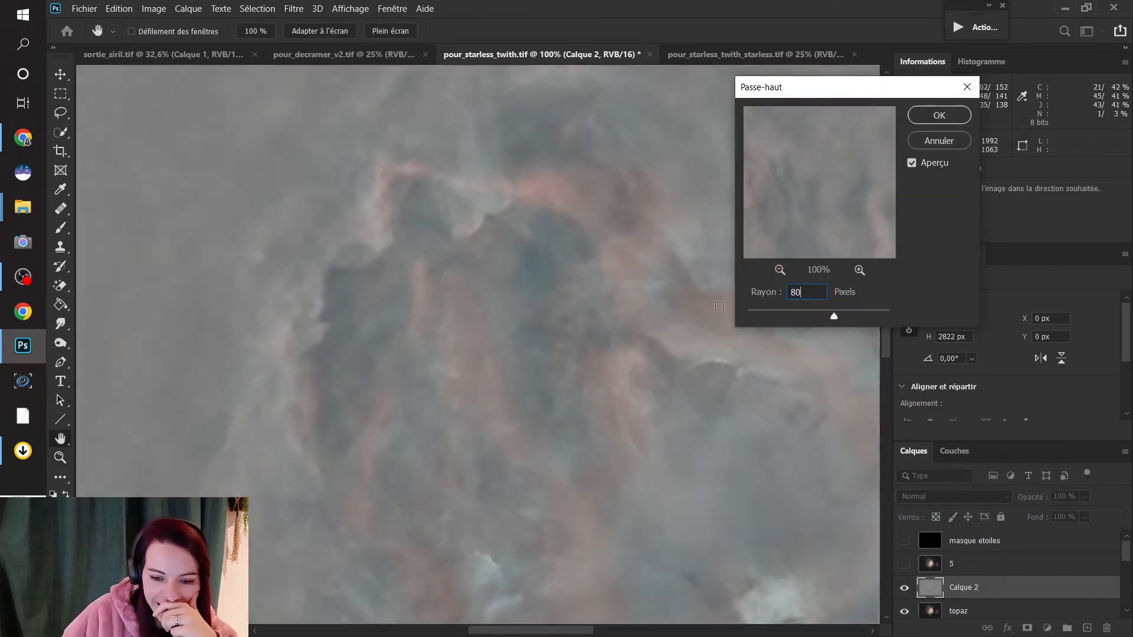
type("z")
left_click(934, 126)
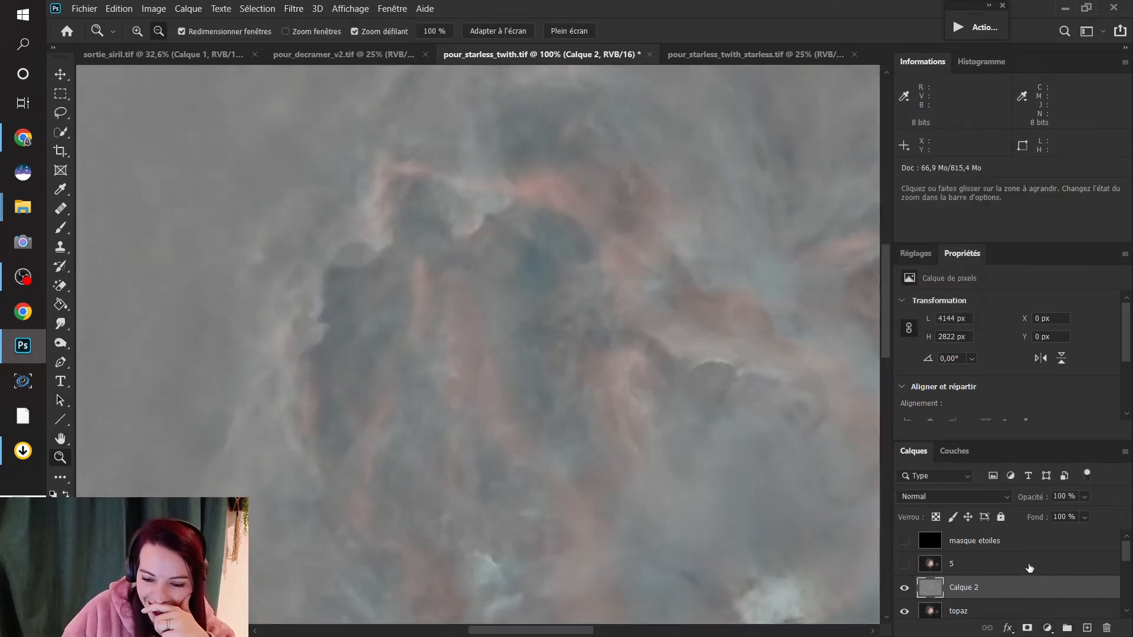
- Set the high-pass layer's blend mode to Lumière tamisée and check its effect on the nebula
left_click(975, 491)
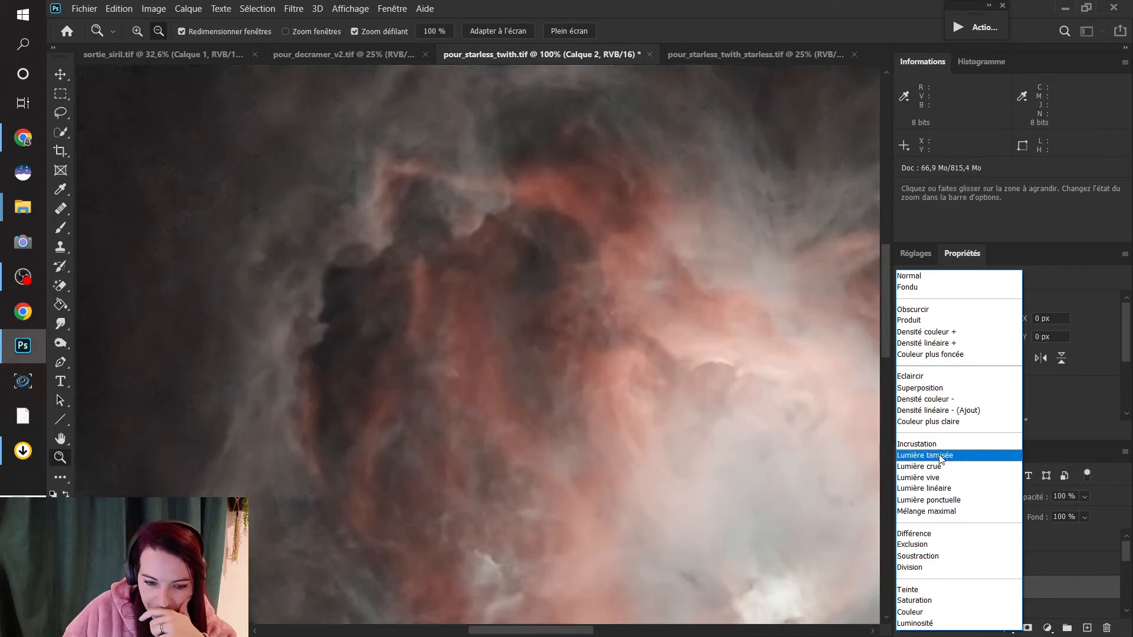
left_click(939, 454)
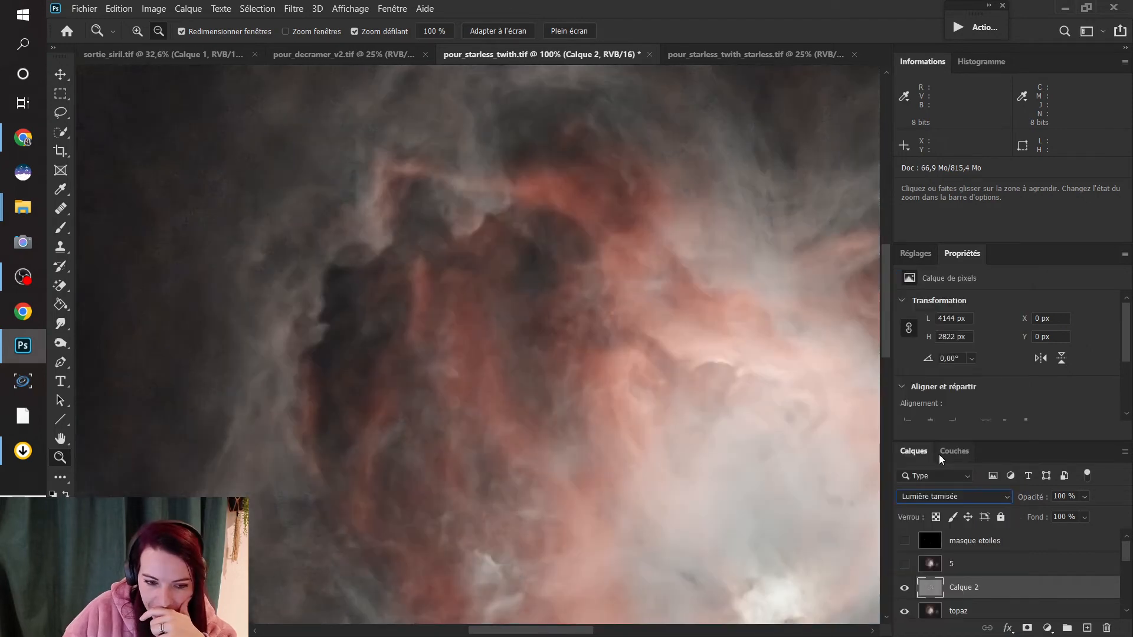
left_click(455, 303)
left_click(454, 303)
left_click(456, 304, "alt")
left_click(457, 304, "alt")
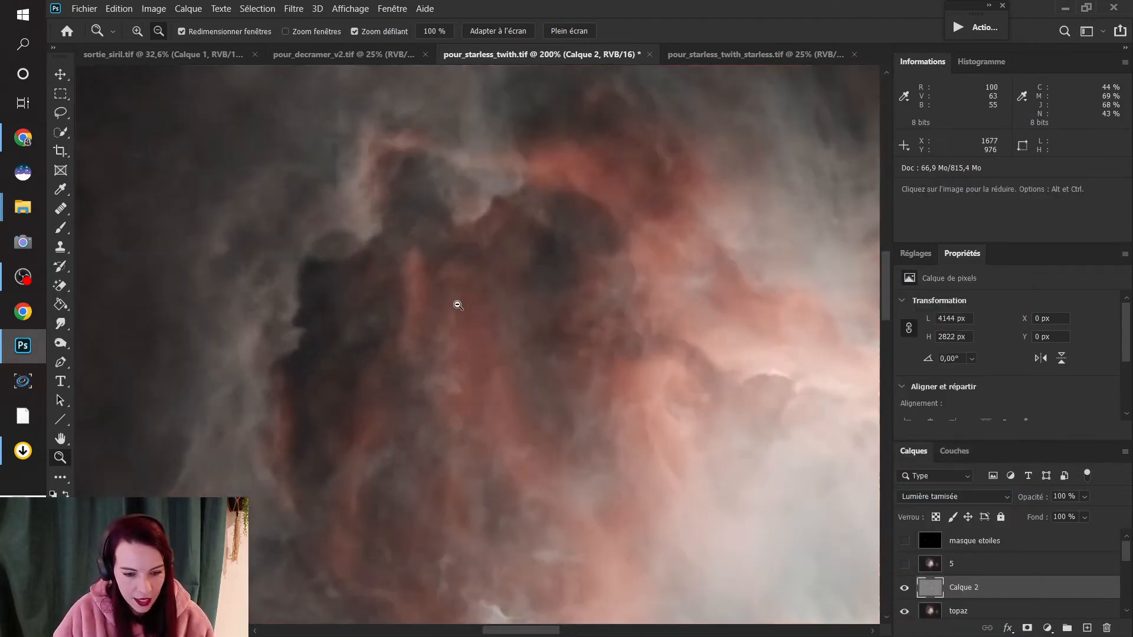
left_click(458, 305, "alt")
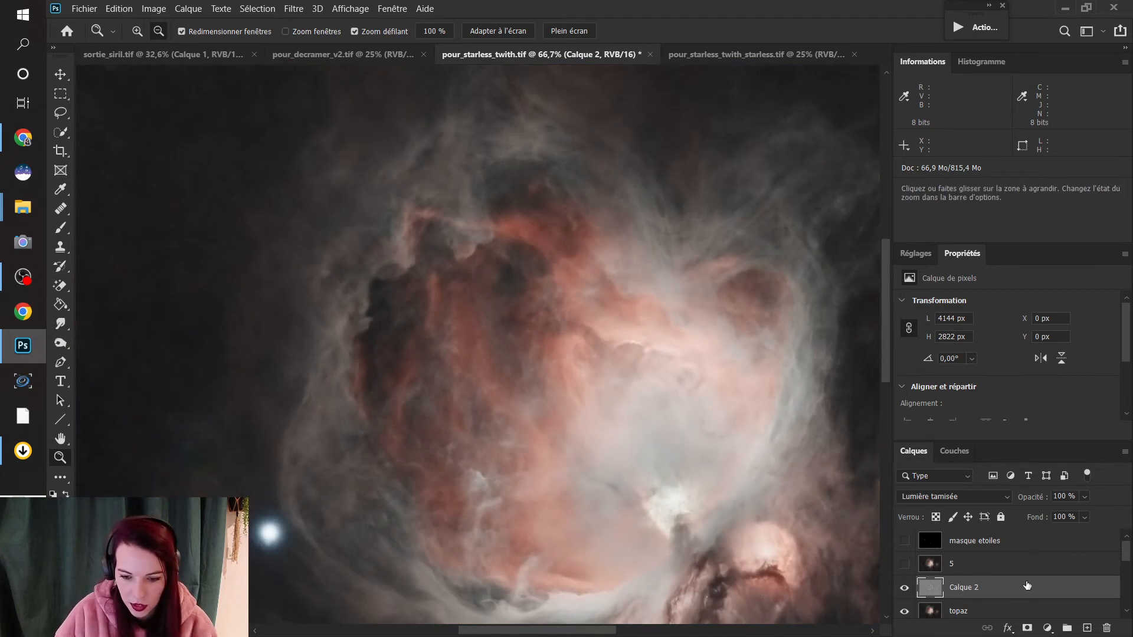
- Stamp the visible layers into a new layer above Calque 2 and name it 80
key("ctrl+shift+alt+e")
double_click(968, 587)
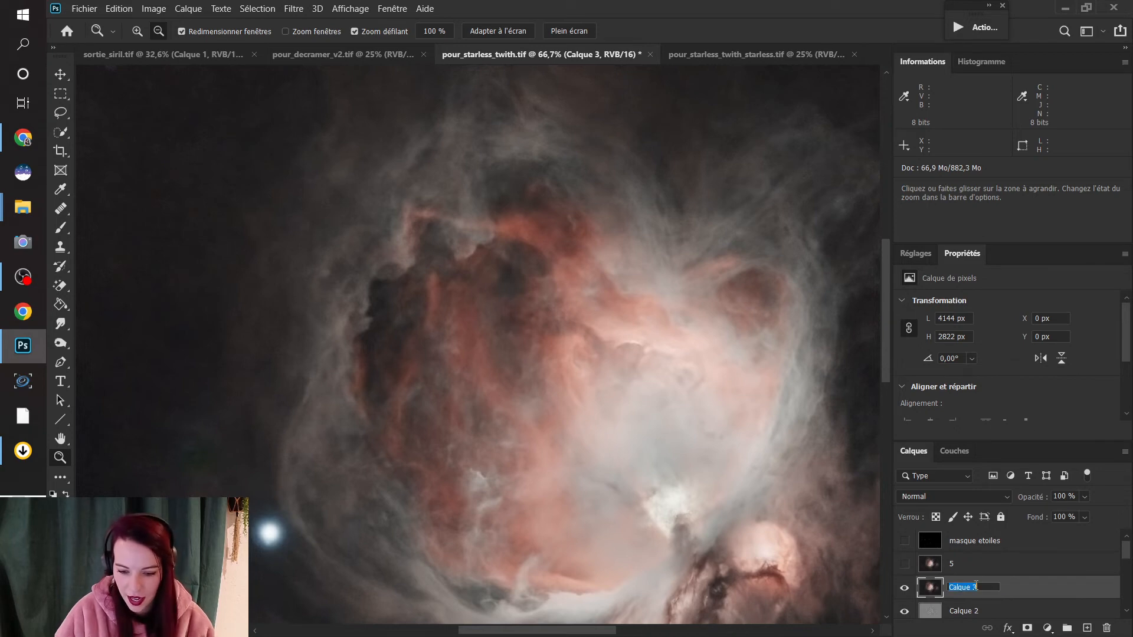
type("80")
left_click(991, 564)
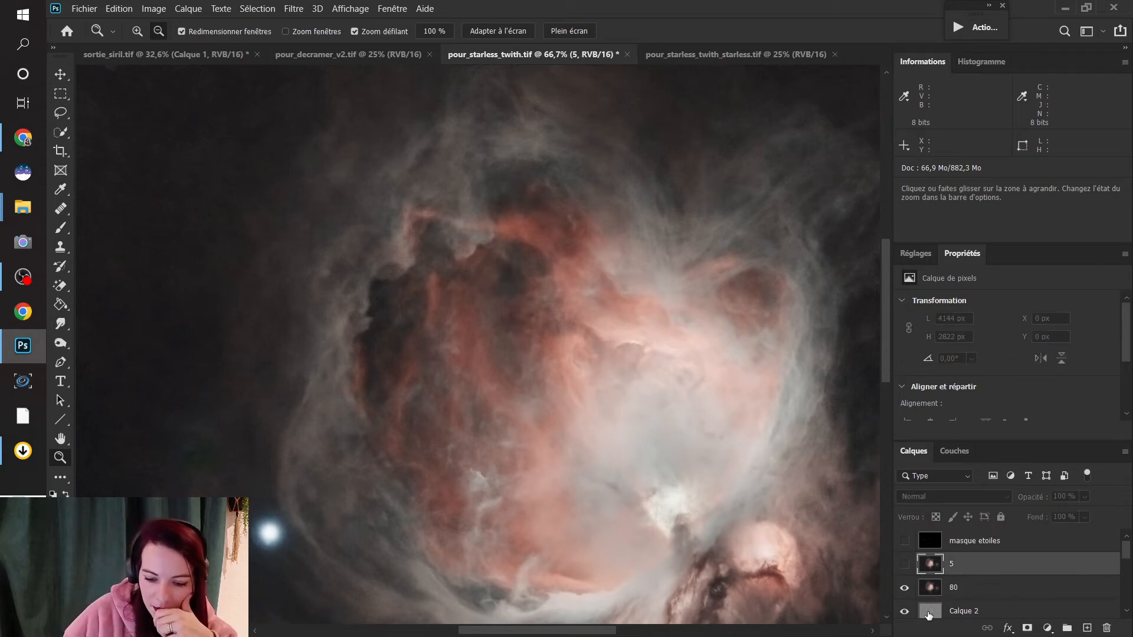
- Compare layer 5 with layer 80 on the whole nebula and on its dark red area at close range
left_click(905, 564)
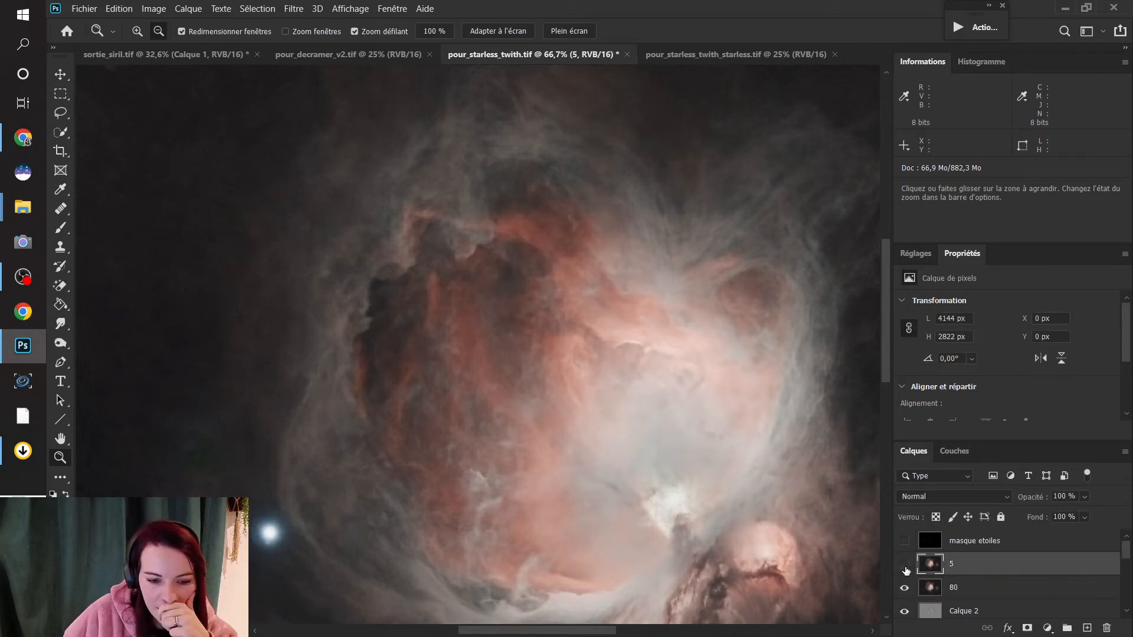
left_click(904, 564)
left_click(905, 565)
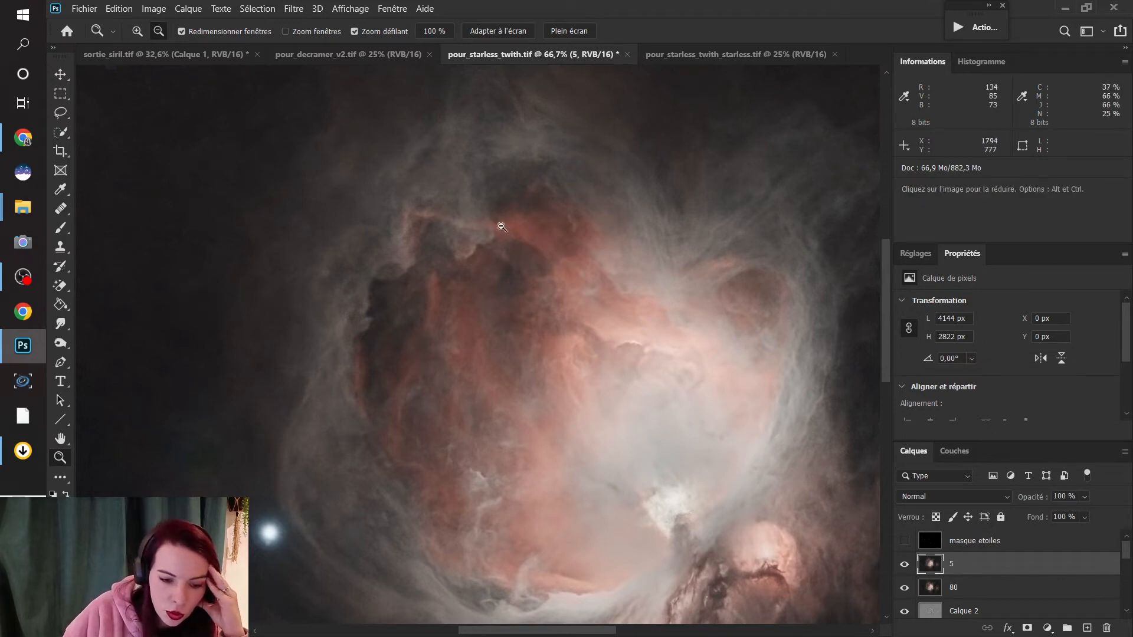
left_click(492, 243)
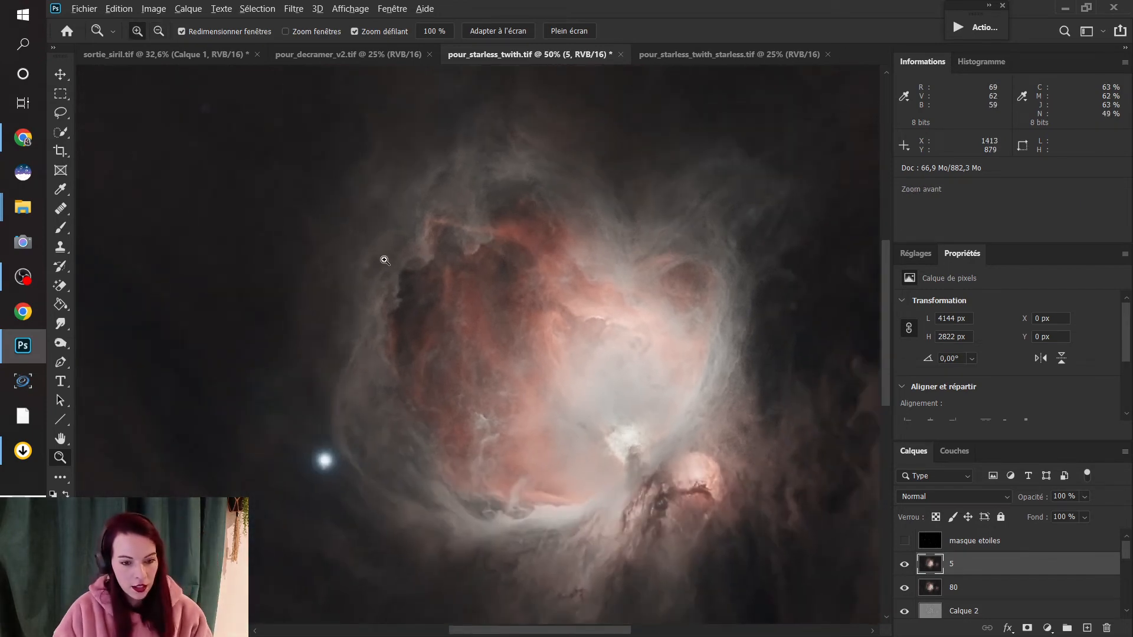
left_click_drag(382, 255, 538, 297)
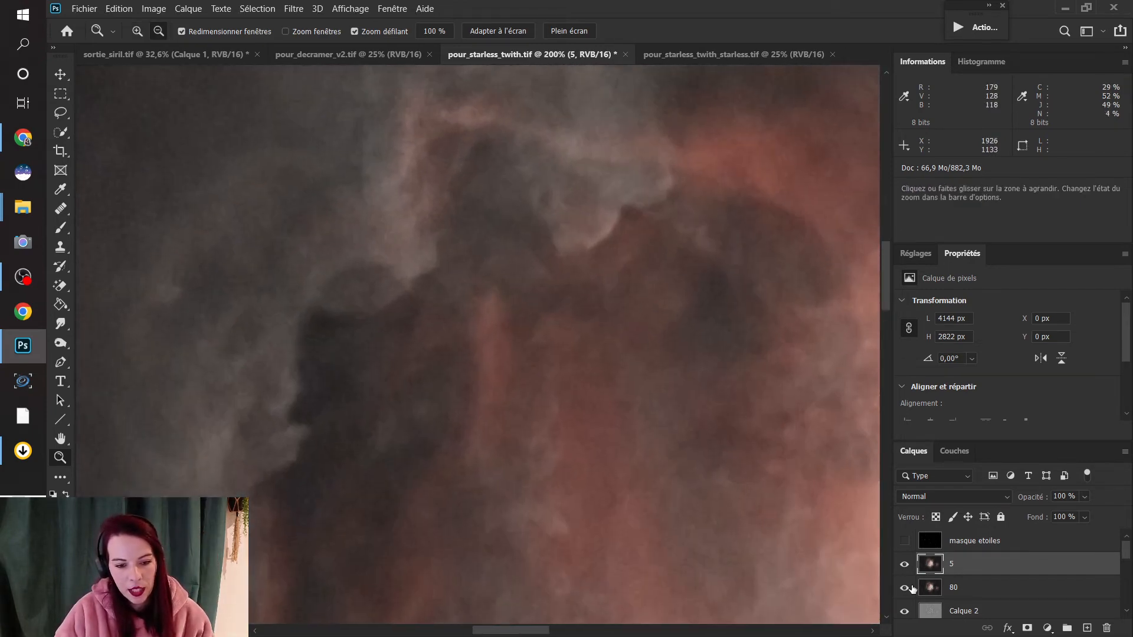
left_click(905, 564)
left_click(905, 565)
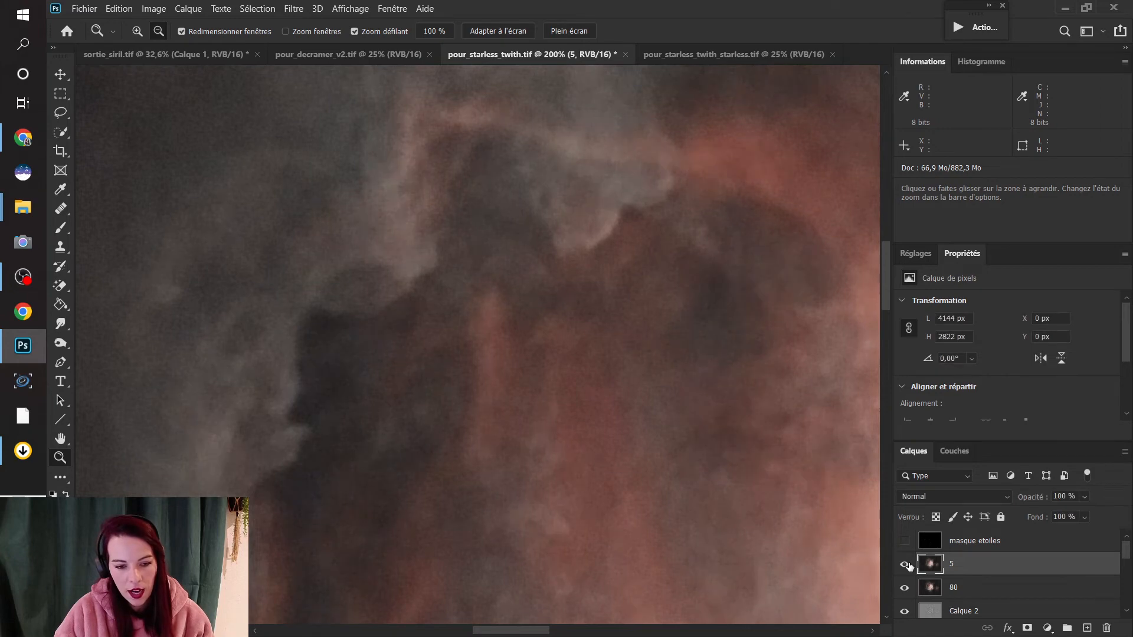
left_click(905, 565)
left_click(905, 565)
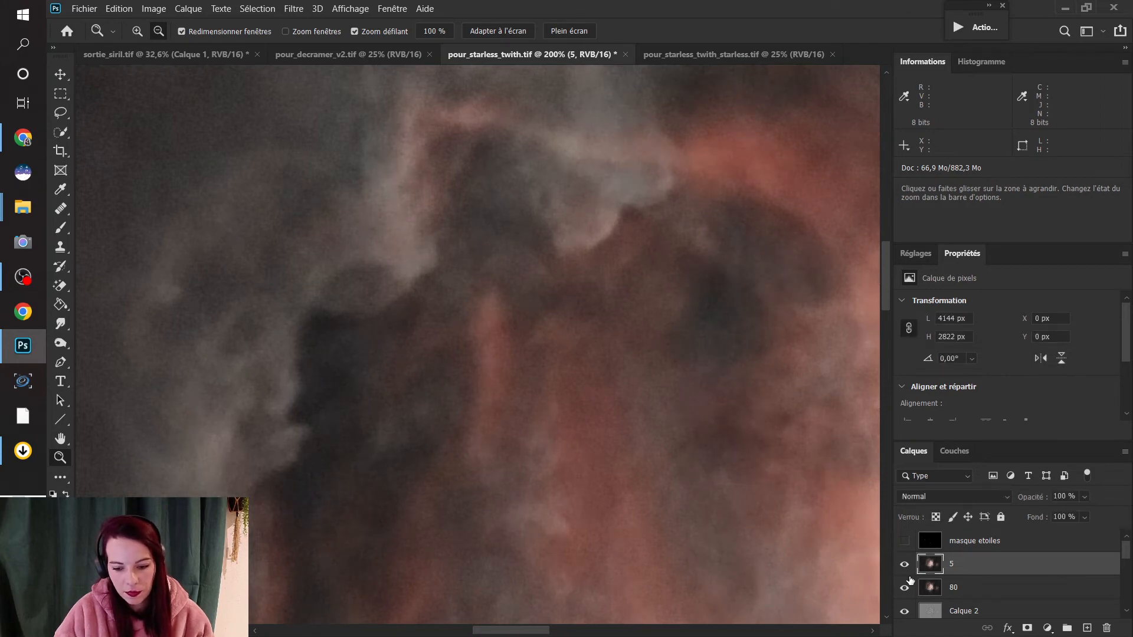
- Hide layers 80 and Calque 2 and compare layer 5 with the topaz layer beneath
left_click(905, 590)
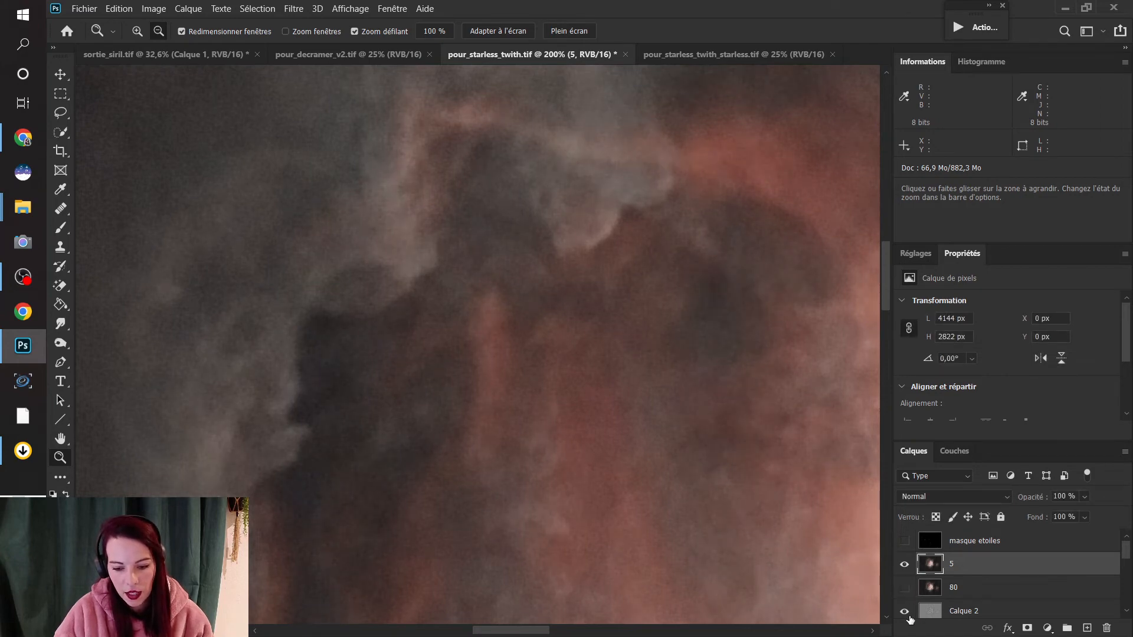
left_click(907, 614)
left_click_drag(1129, 559, 1129, 563)
left_click(905, 546)
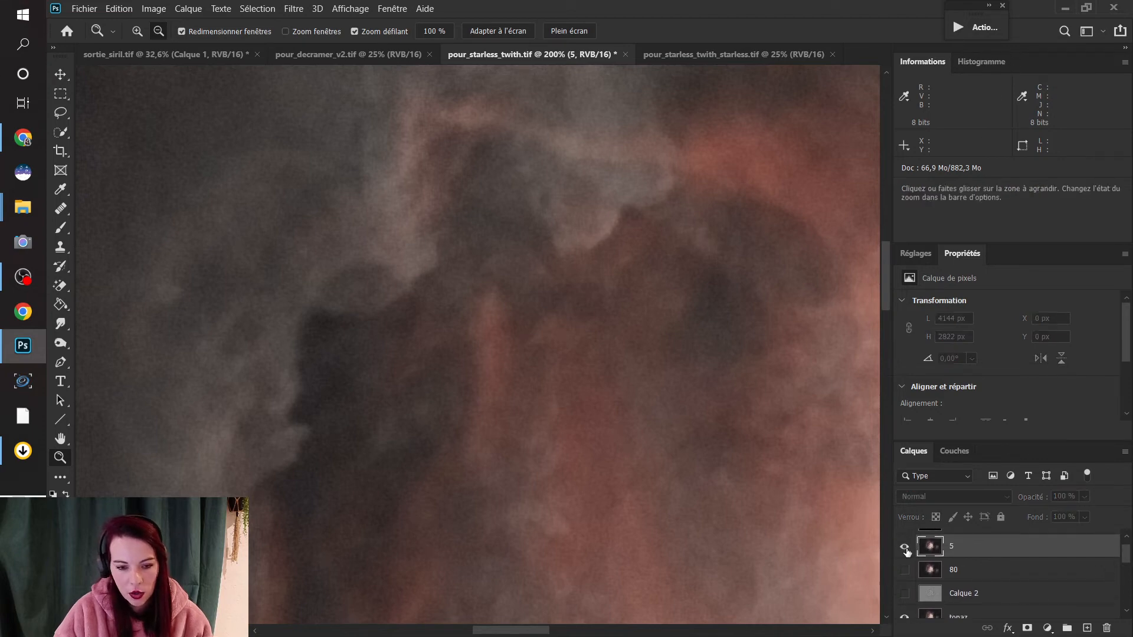
left_click(904, 546)
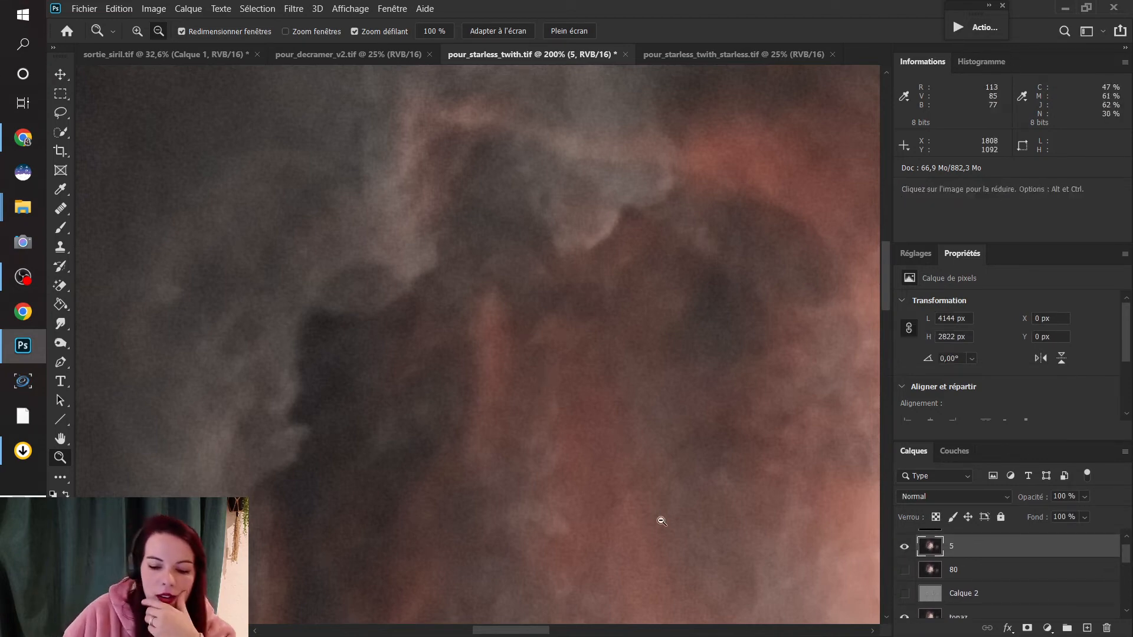
- Delete the hidden layers 80 and Calque 2, and reselect layer 5
right_click(583, 459)
left_click(603, 468)
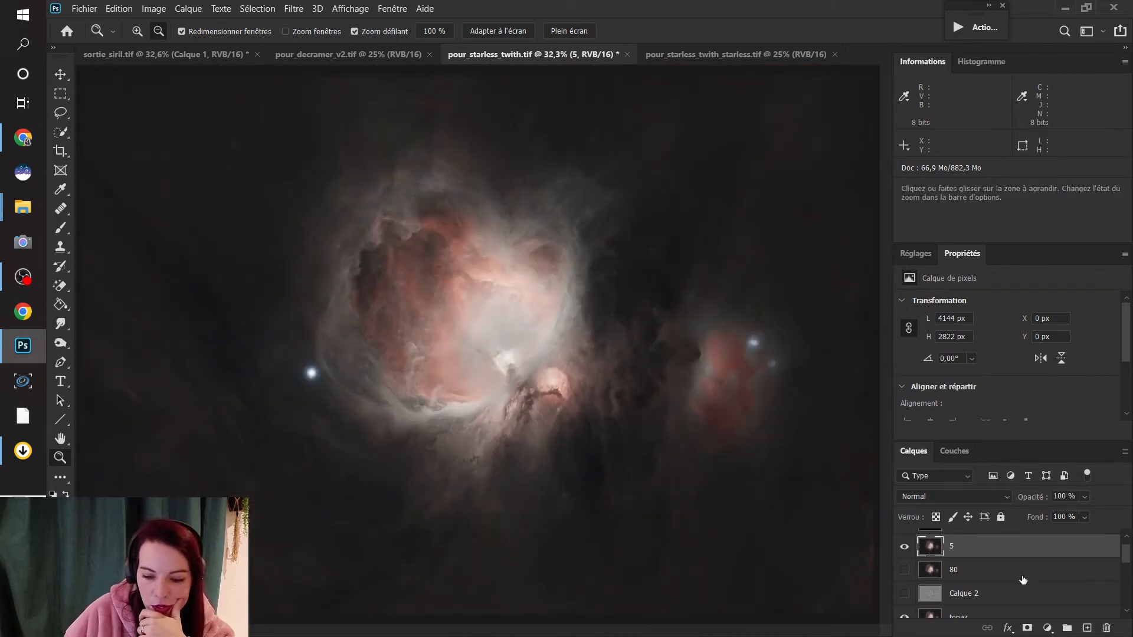
scroll(1024, 583, "up", 1)
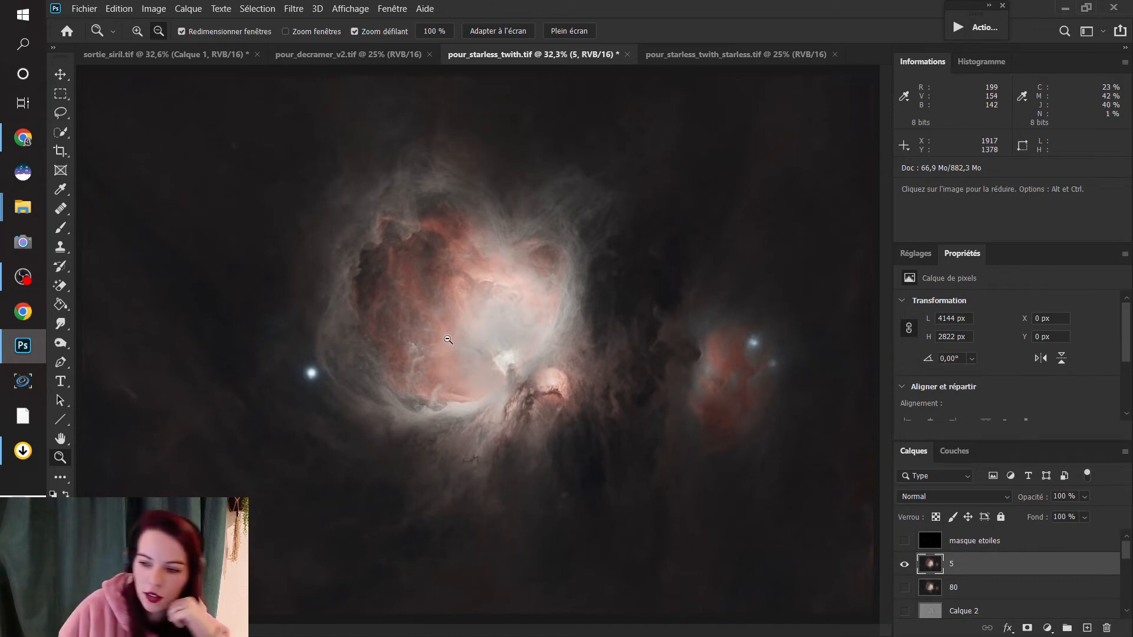
scroll(992, 602, "down", 1)
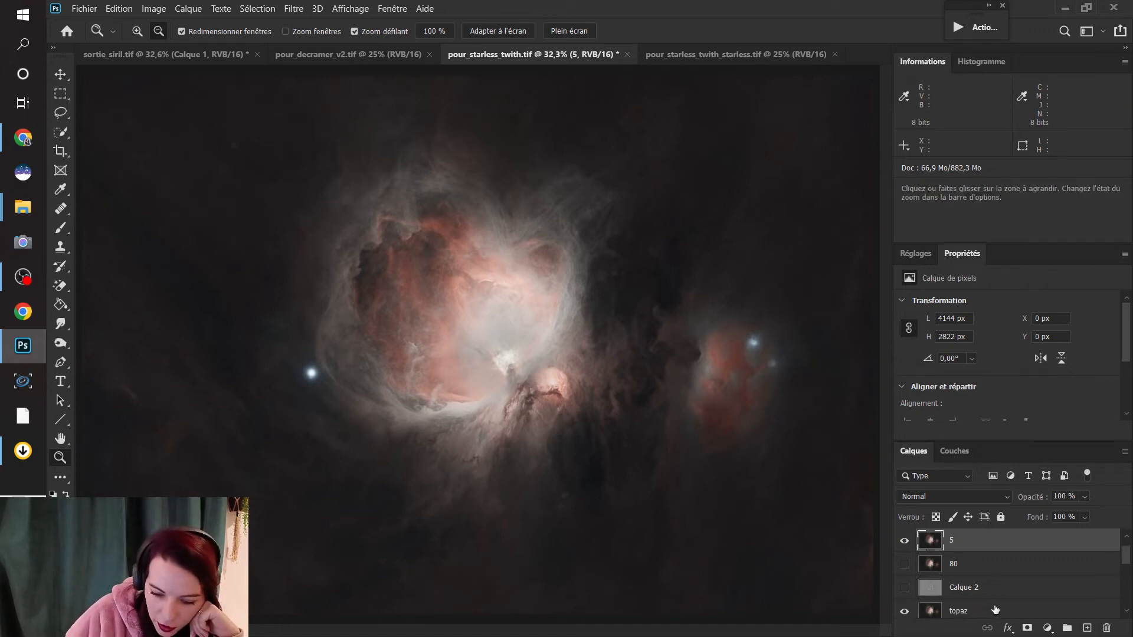
left_click(993, 568)
key("Delete")
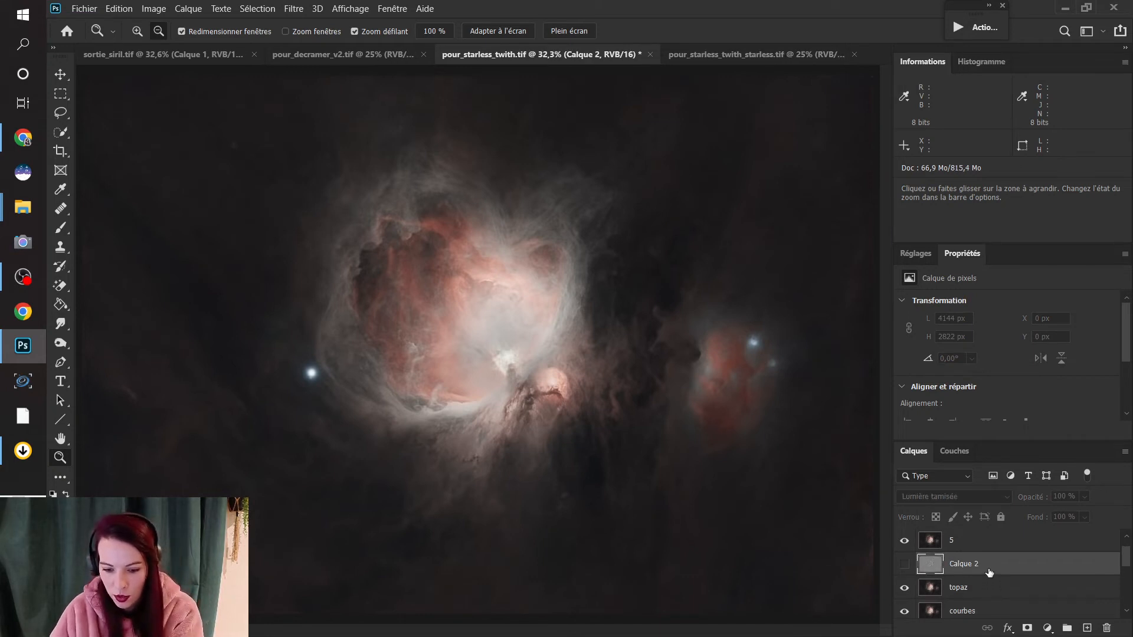
key("Delete")
left_click(961, 541)
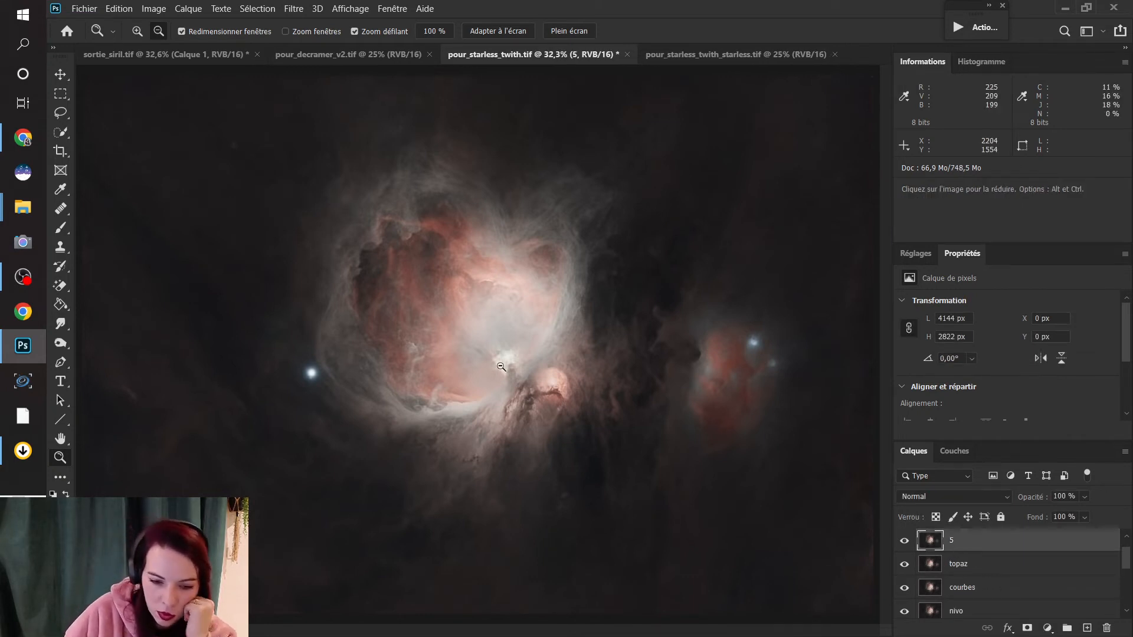
left_click(385, 217, "alt")
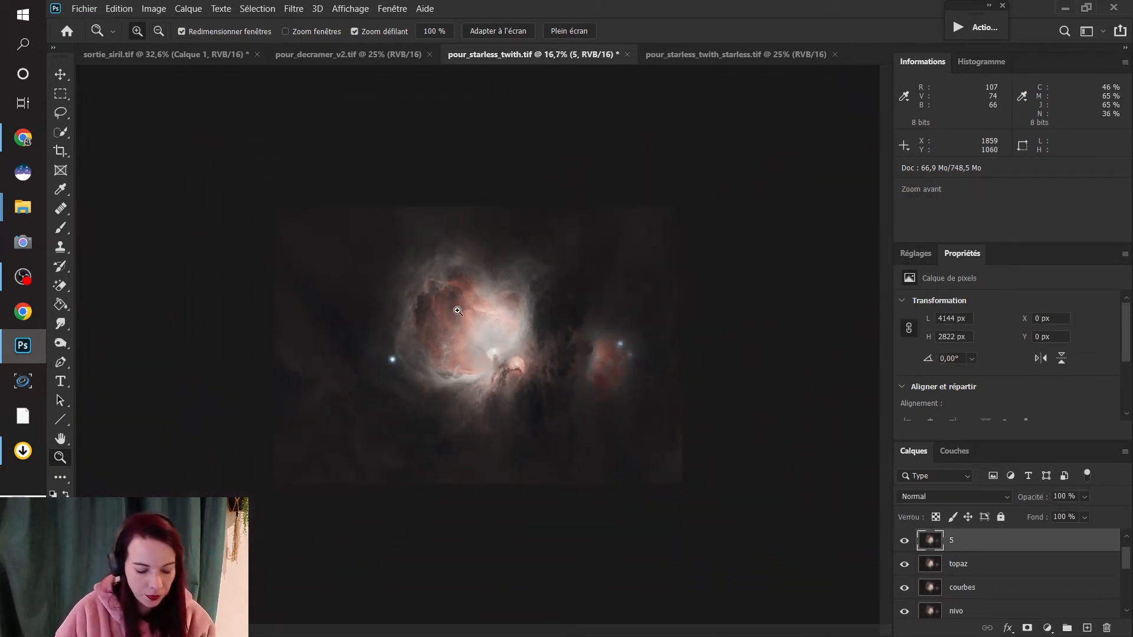
left_click(415, 282)
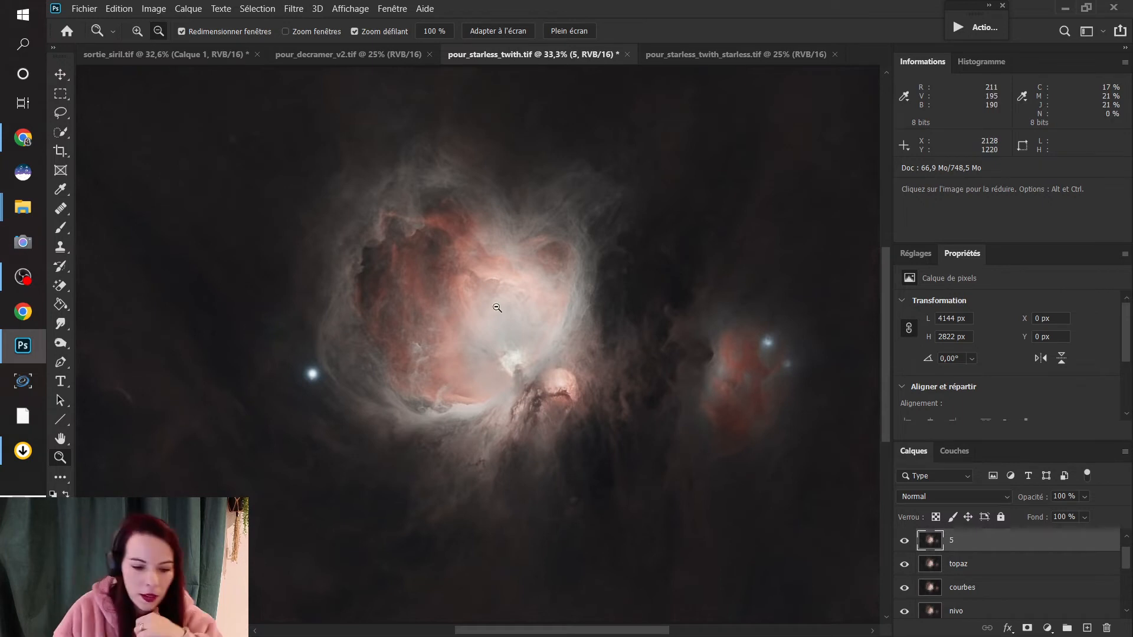
scroll(999, 577, "up", 1)
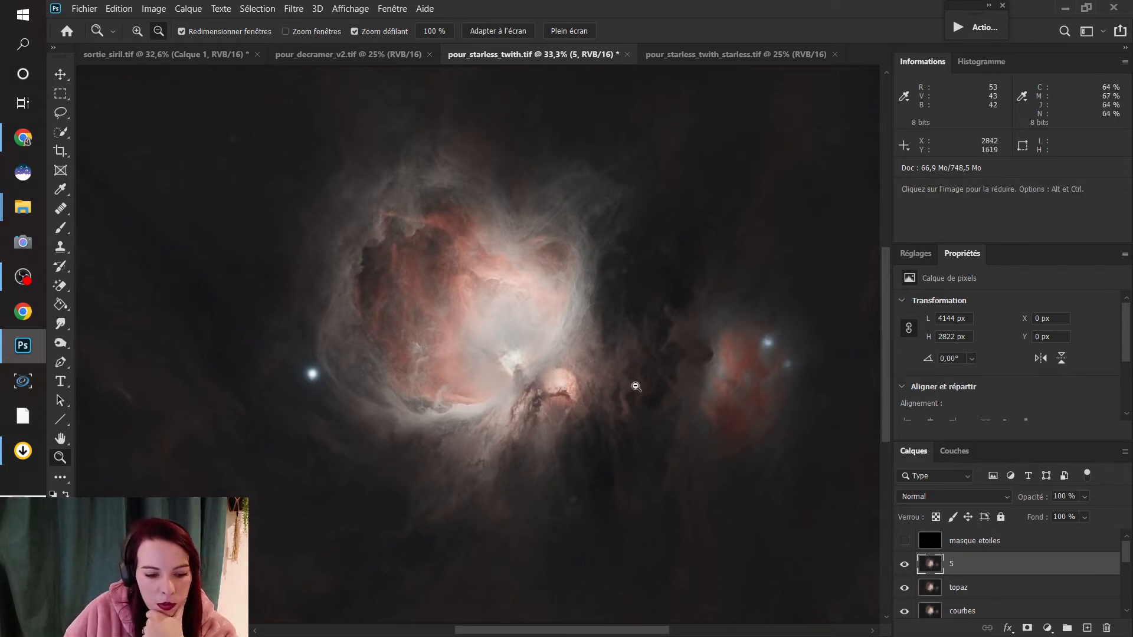
left_click_drag(889, 312, 850, 309)
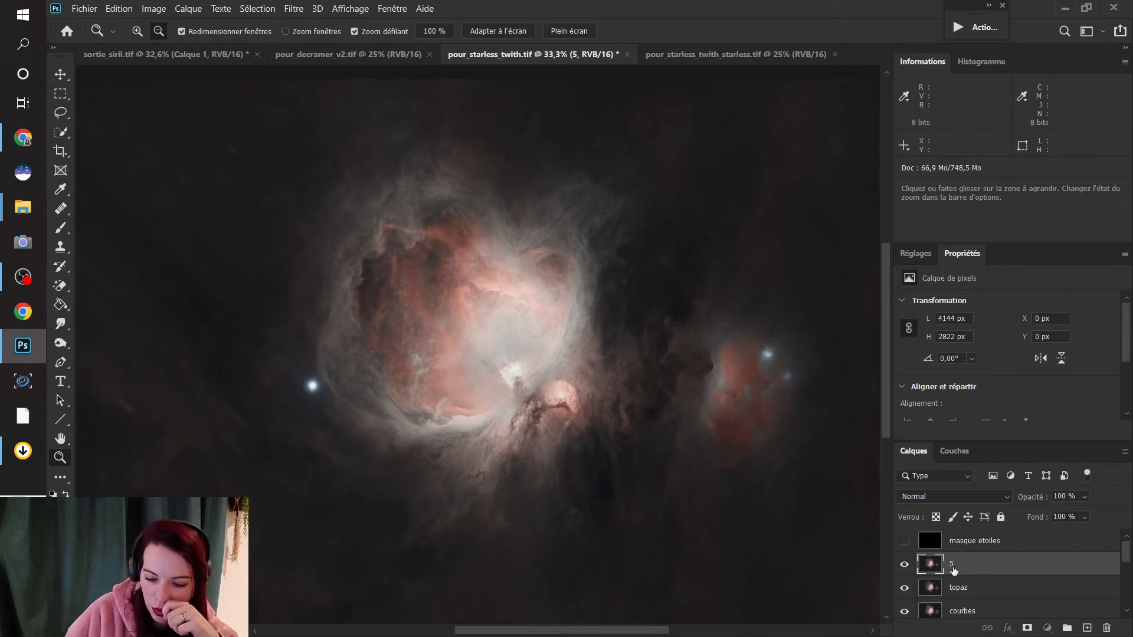
- Delete layer 5 and stamp the visible layers into a new layer above topaz
key("Delete")
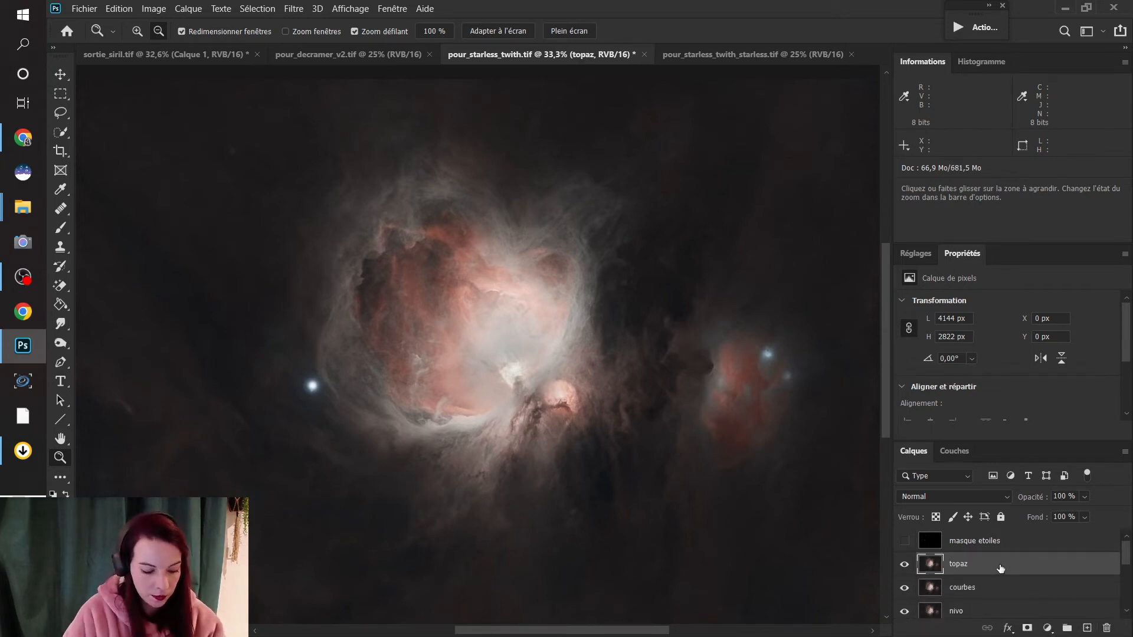
key("ctrl+alt+shift+e")
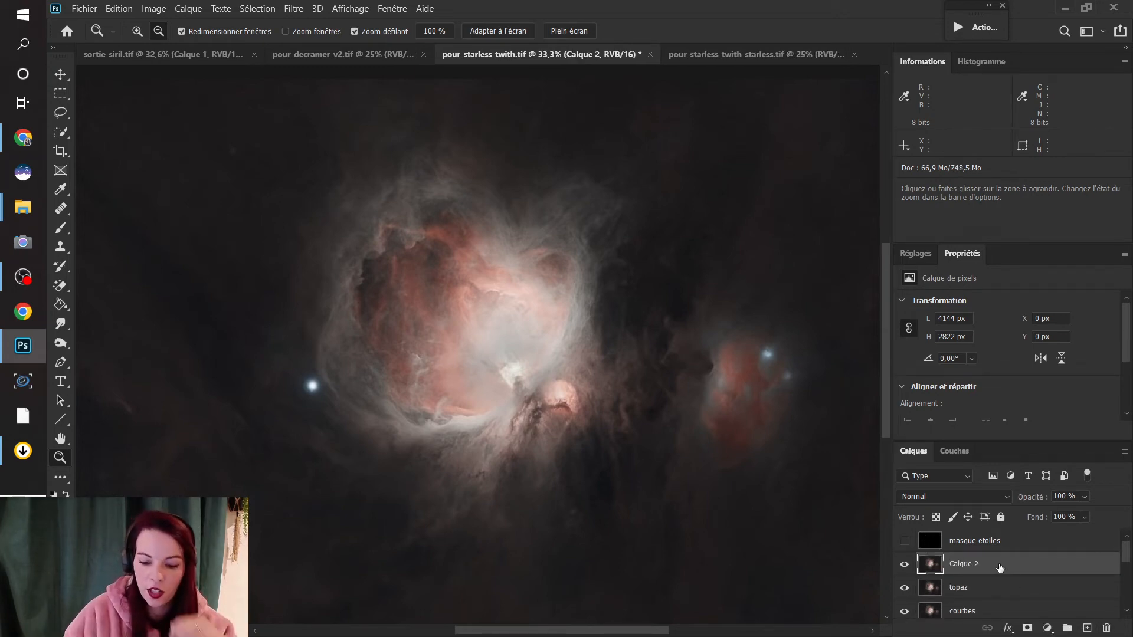
- Apply a High Pass (Passe-haut) filter with a 5-pixel radius to Calque 2 and set its blend mode to Incrustation
left_click(294, 9)
mouse_move(399, 291)
left_click(504, 328)
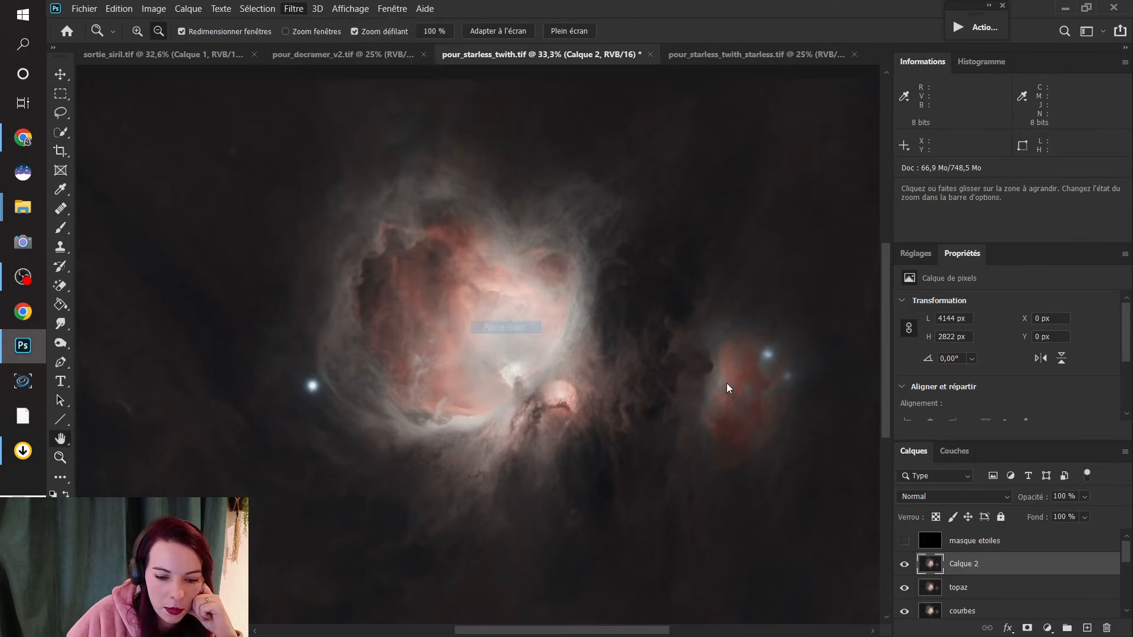
type("5")
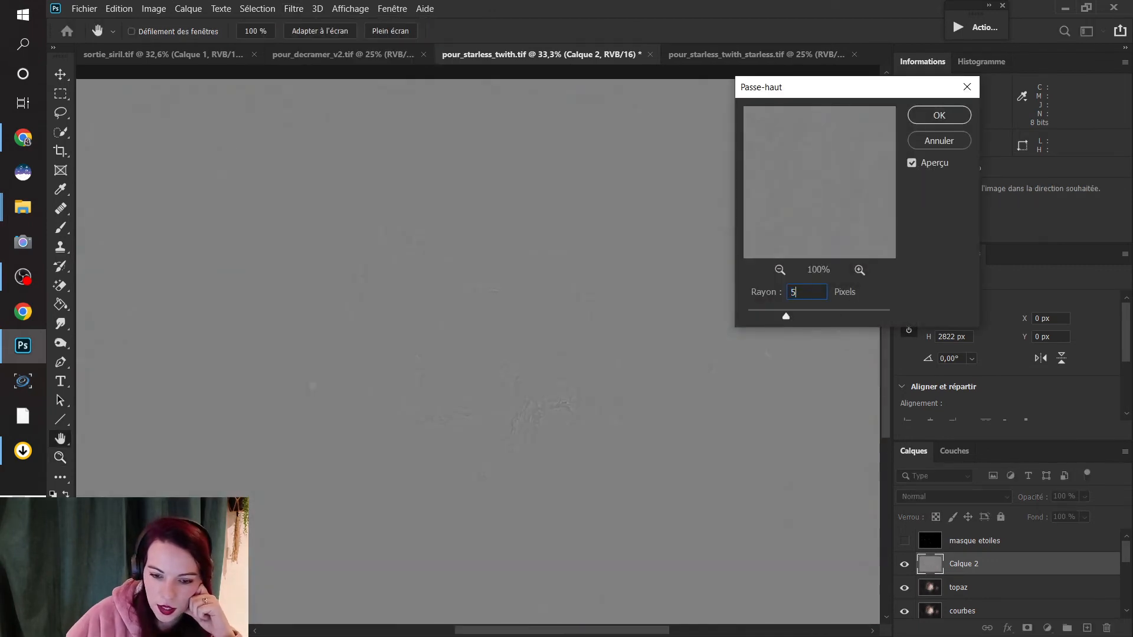
left_click(939, 115)
left_click(956, 497)
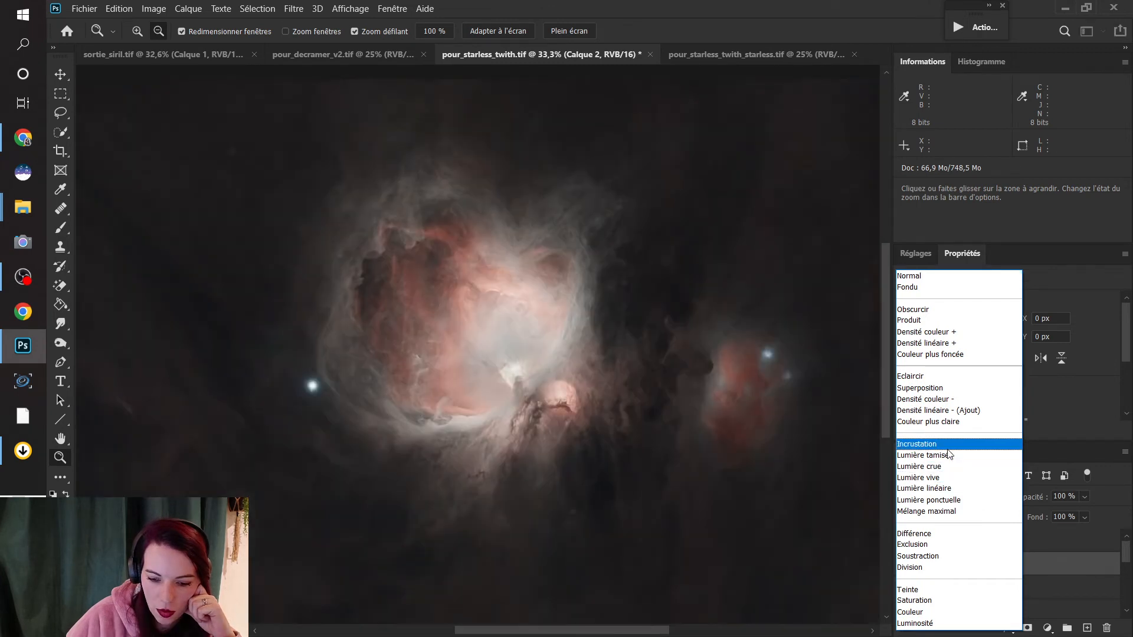
left_click(948, 448)
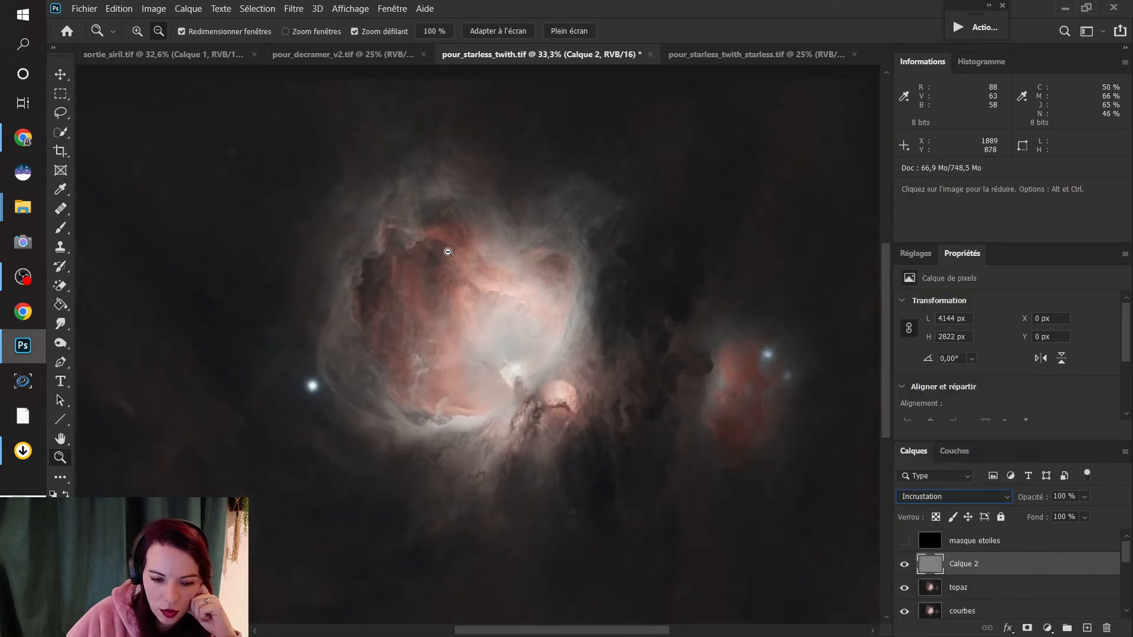
- Compare Calque 2's blend modes on the nebula's dark red area at close range, keeping Incrustation
left_click(947, 498)
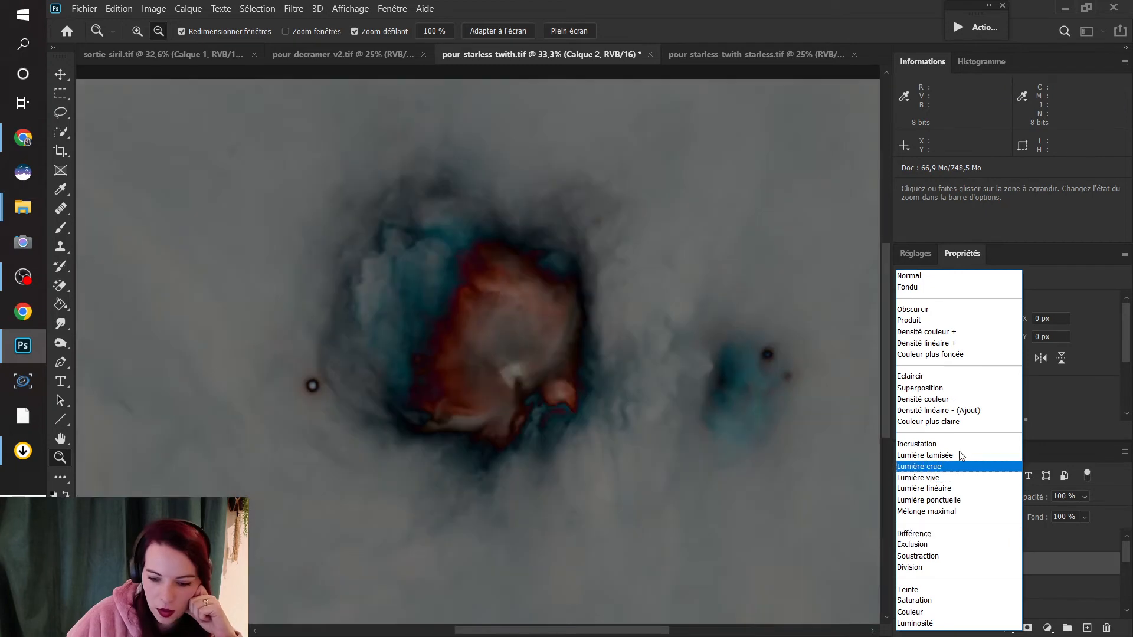
left_click(828, 441)
left_click(406, 232, "alt")
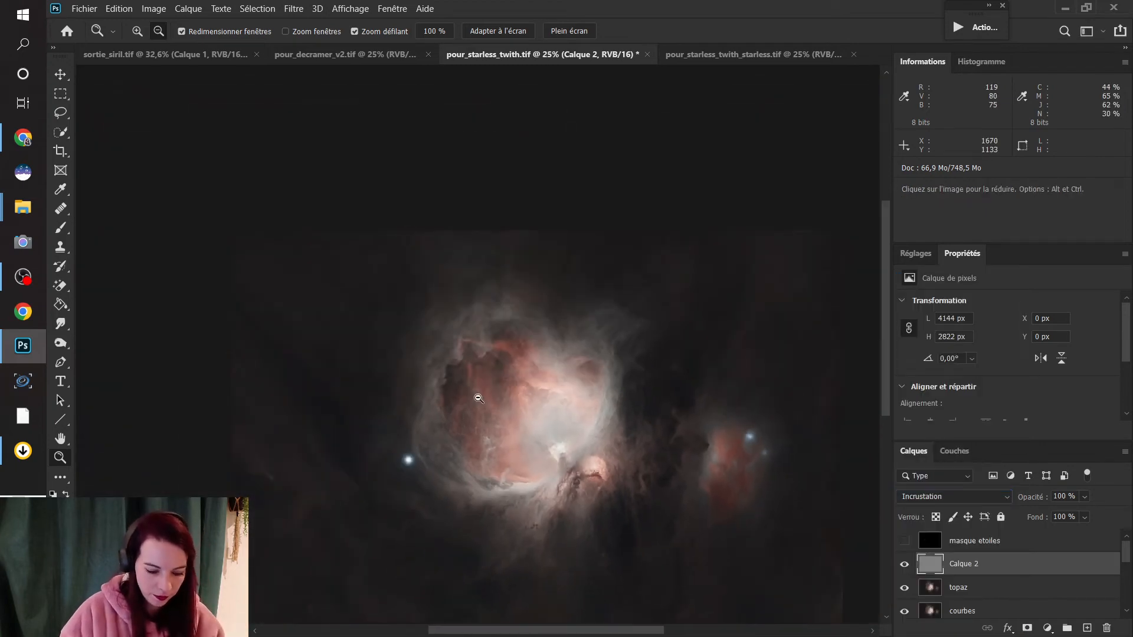
left_click(477, 360)
left_click_drag(449, 330, 600, 417)
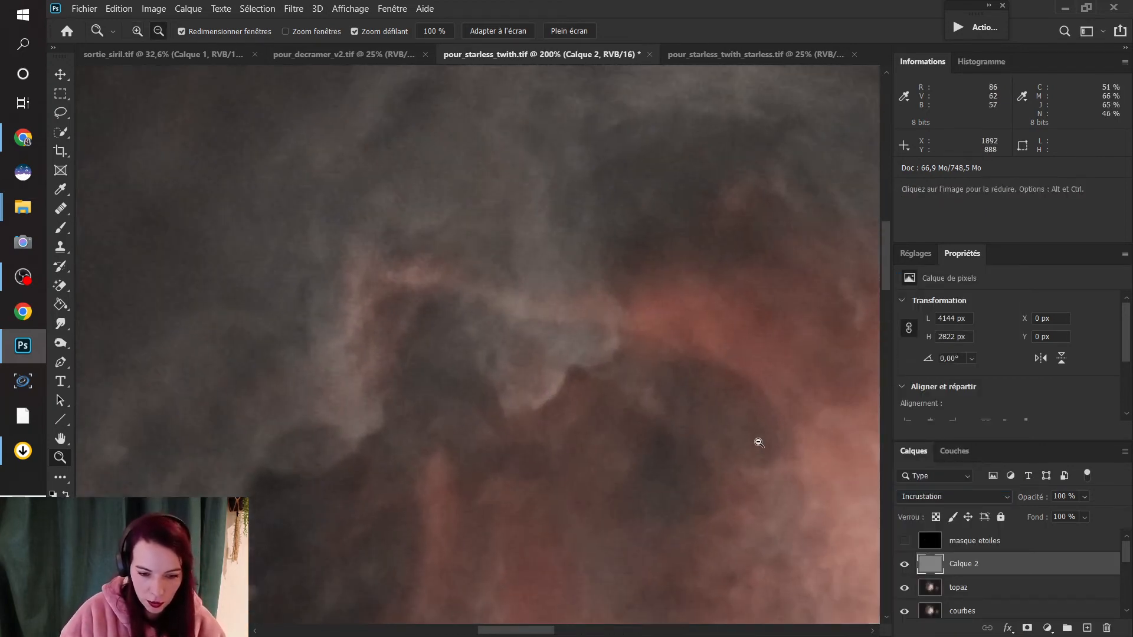
left_click(632, 445, "alt")
left_click_drag(886, 281, 885, 324)
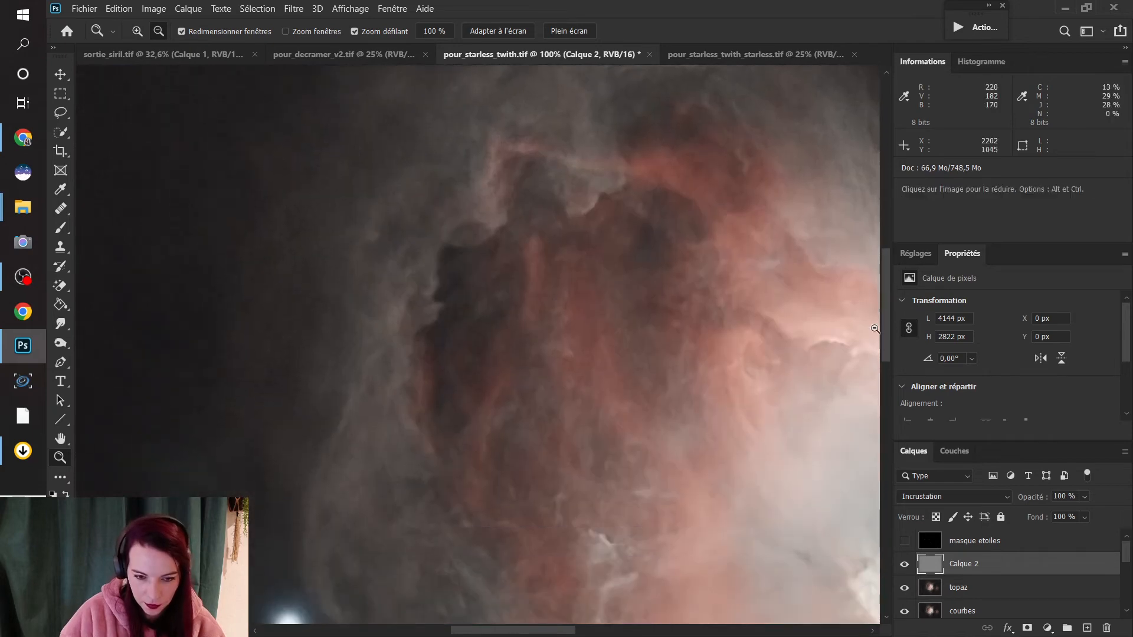
left_click(985, 495)
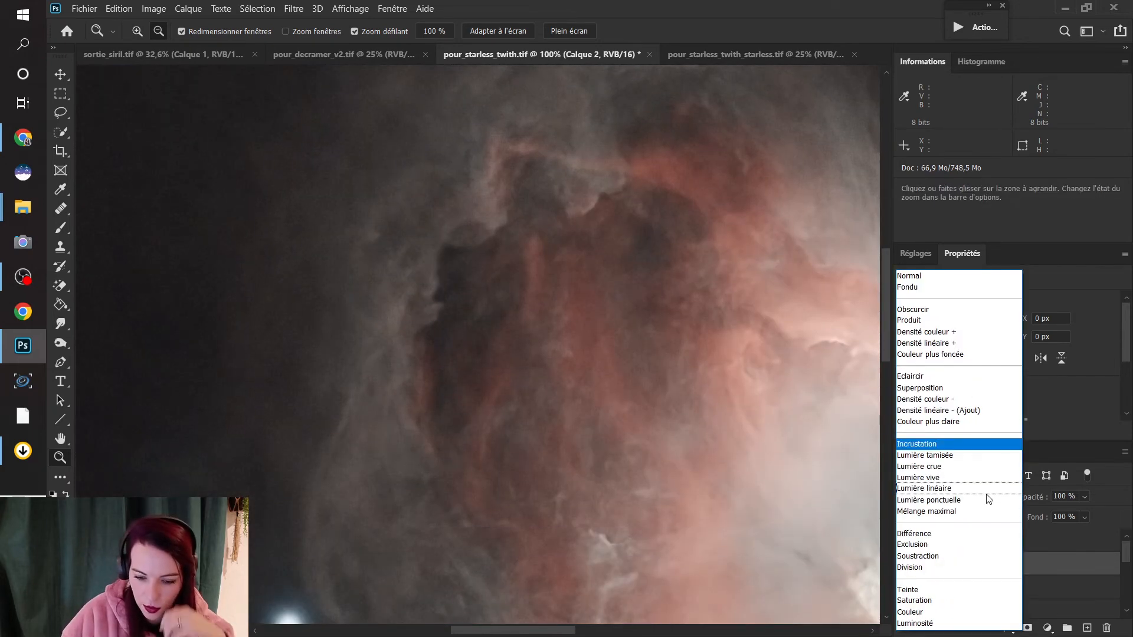
left_click(960, 444)
right_click(697, 430)
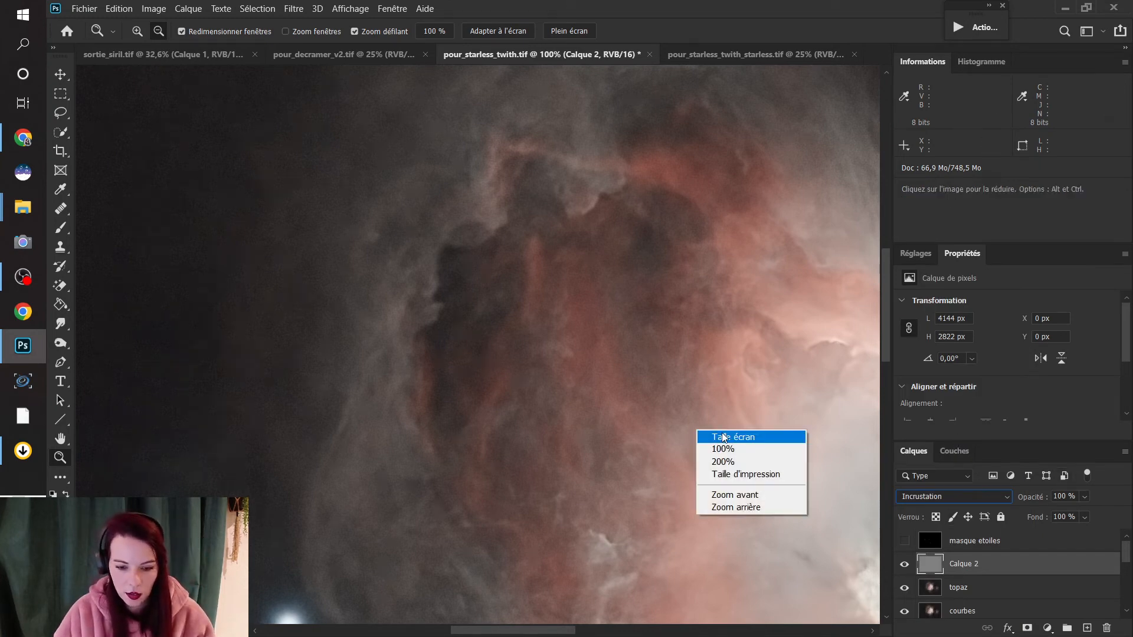
left_click(721, 440)
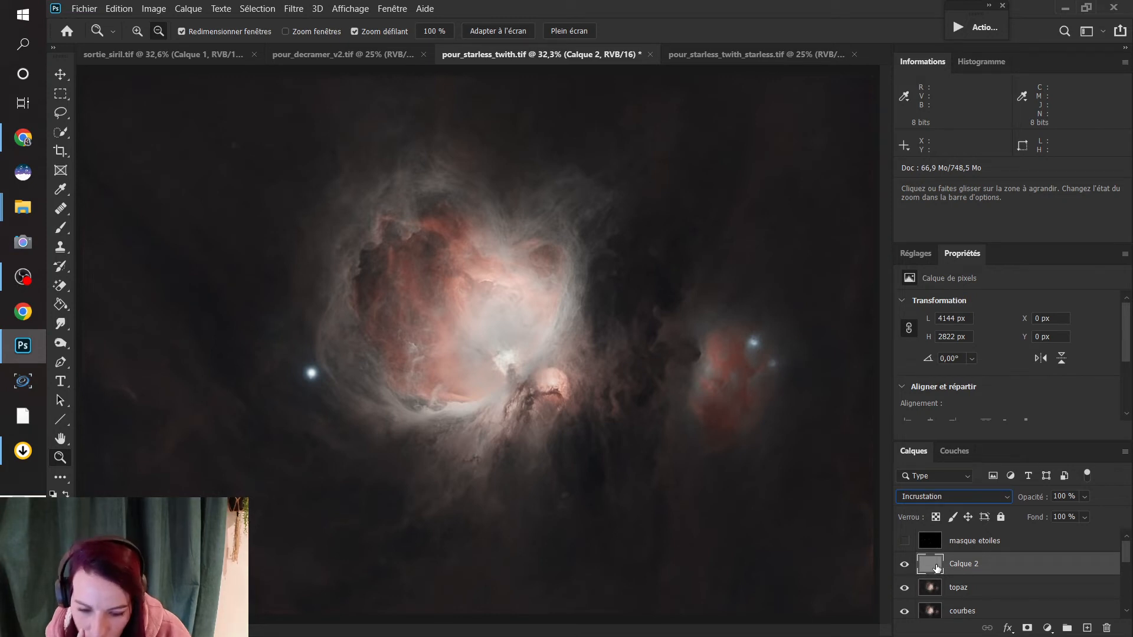
- Add a white layer mask to Calque 2 and delete it again
left_click_drag(930, 569, 1029, 630)
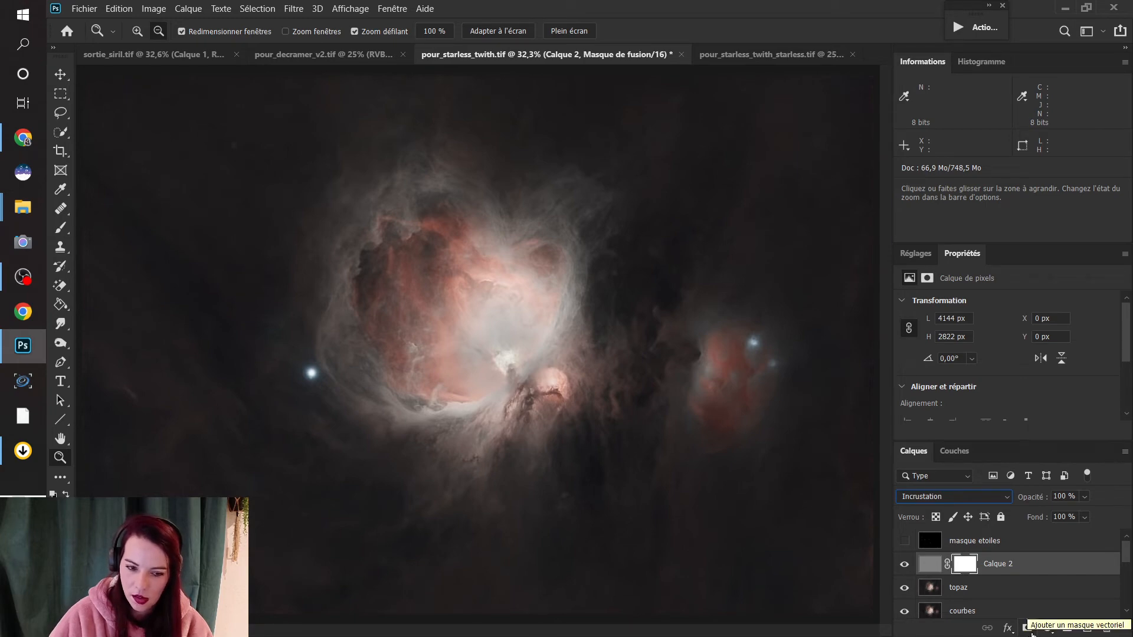
left_click(965, 565)
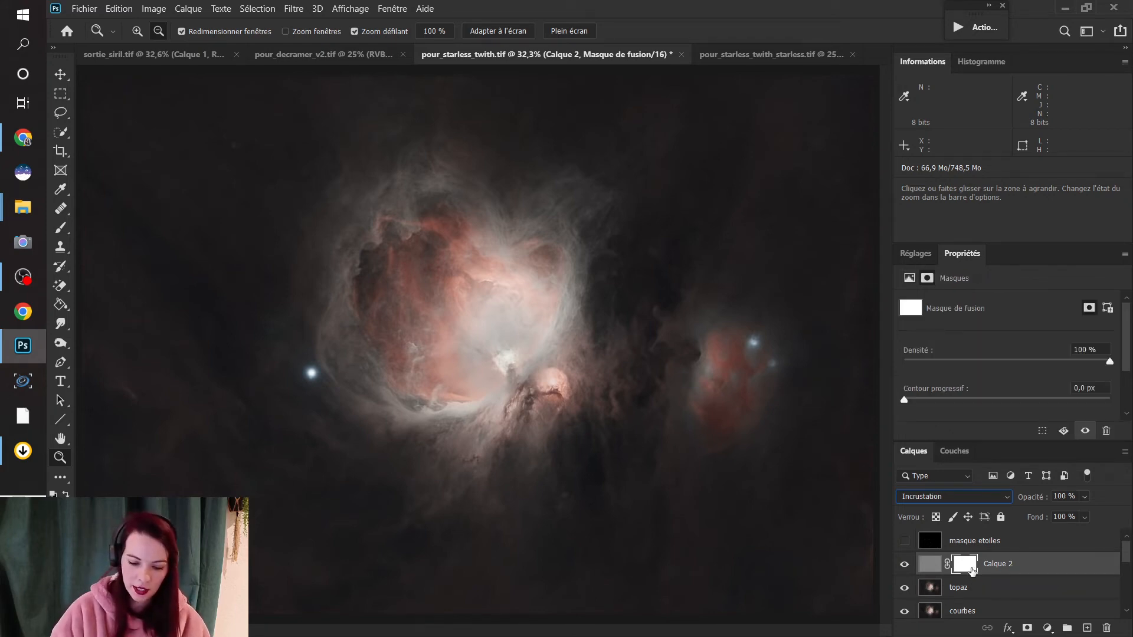
right_click(972, 572)
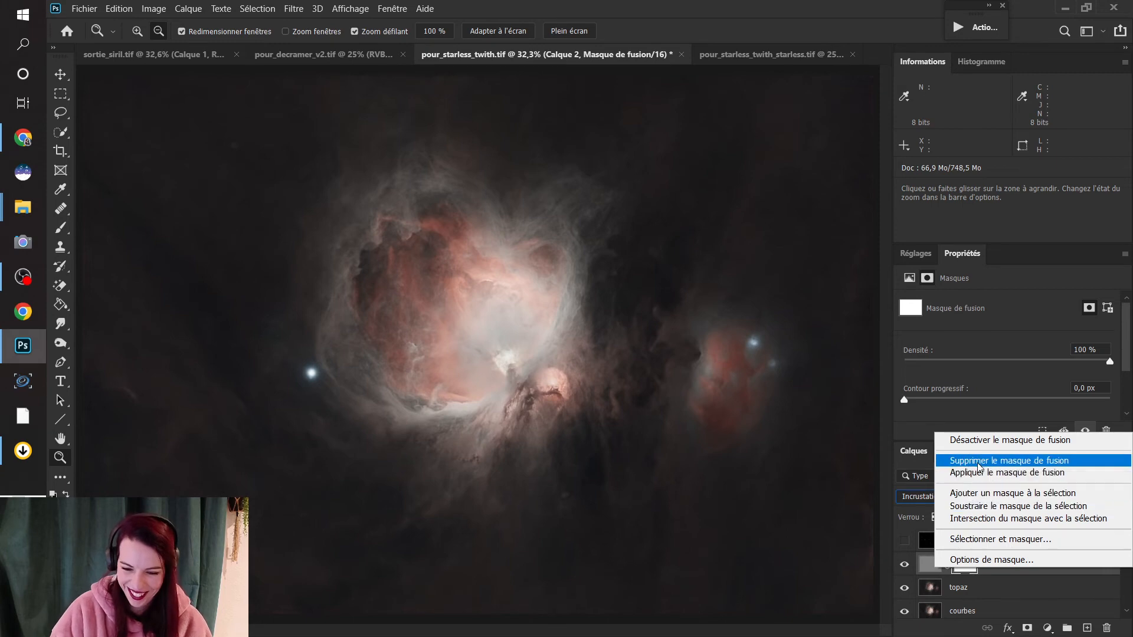
left_click(1003, 461)
- Add a black layer mask to Calque 2 and switch between editing the mask and the layer's image
key("alt")
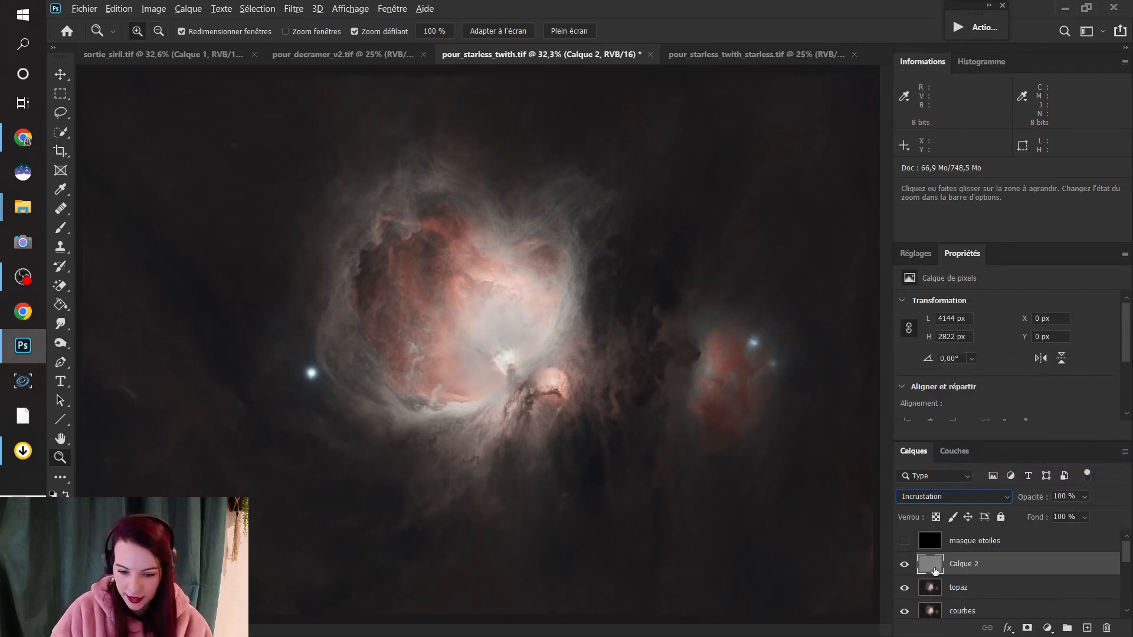
left_click(1028, 629, "alt")
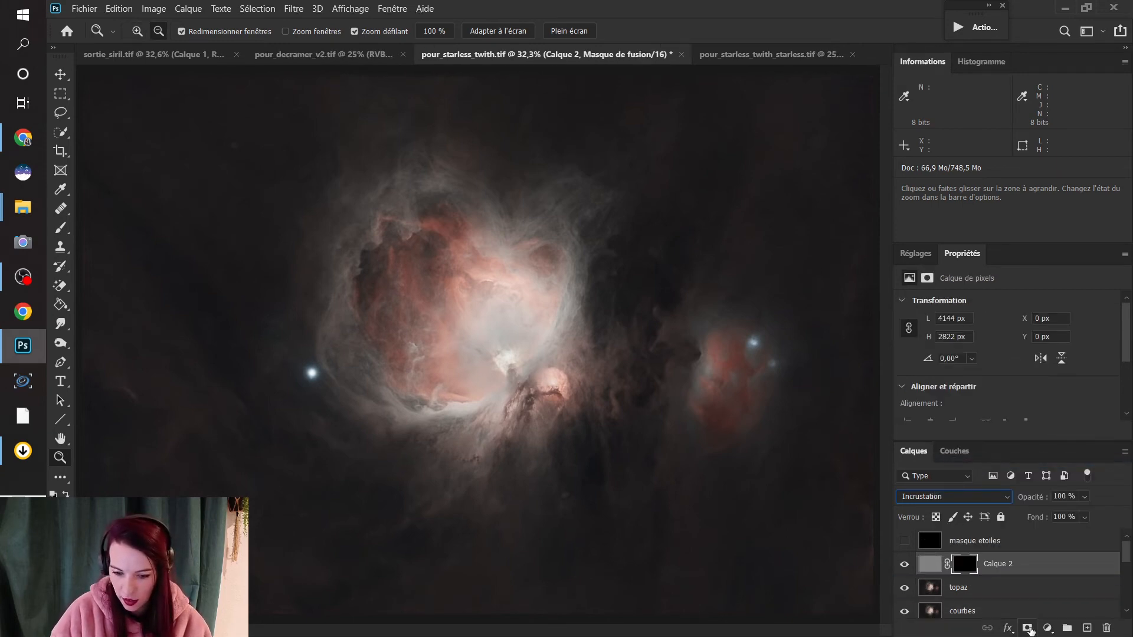
left_click(962, 568)
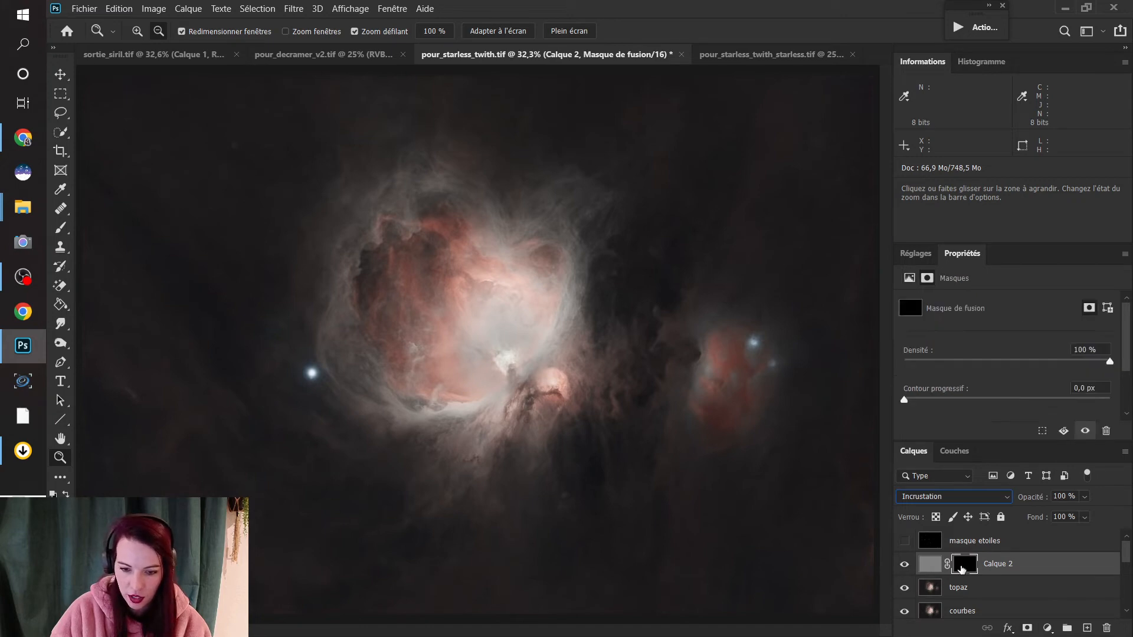
left_click(931, 567)
left_click(970, 574)
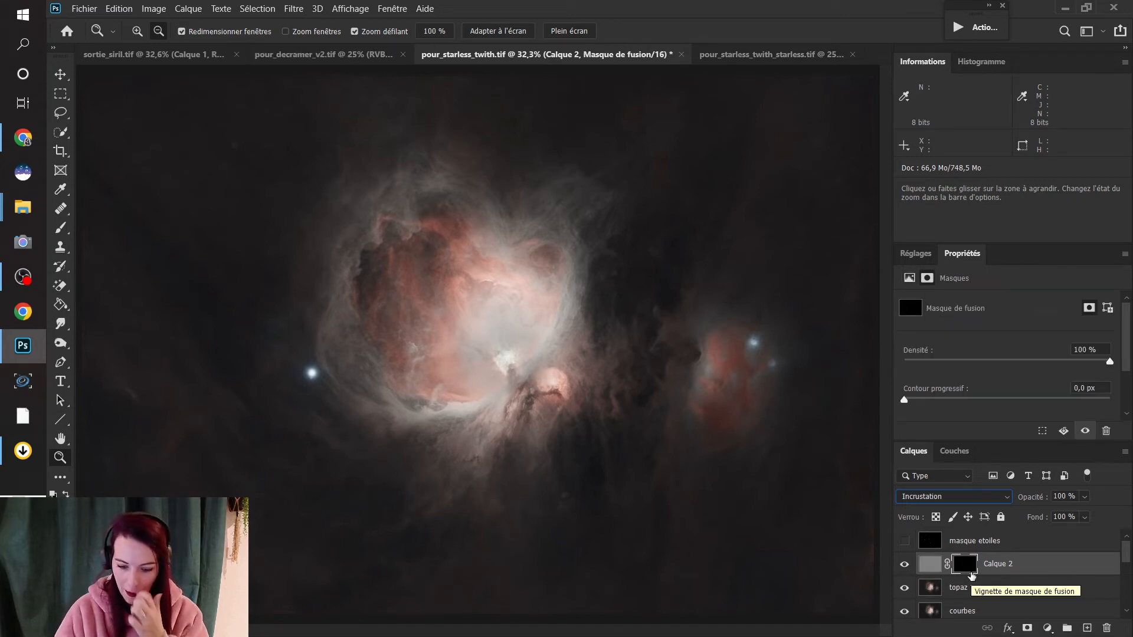
left_click(985, 568)
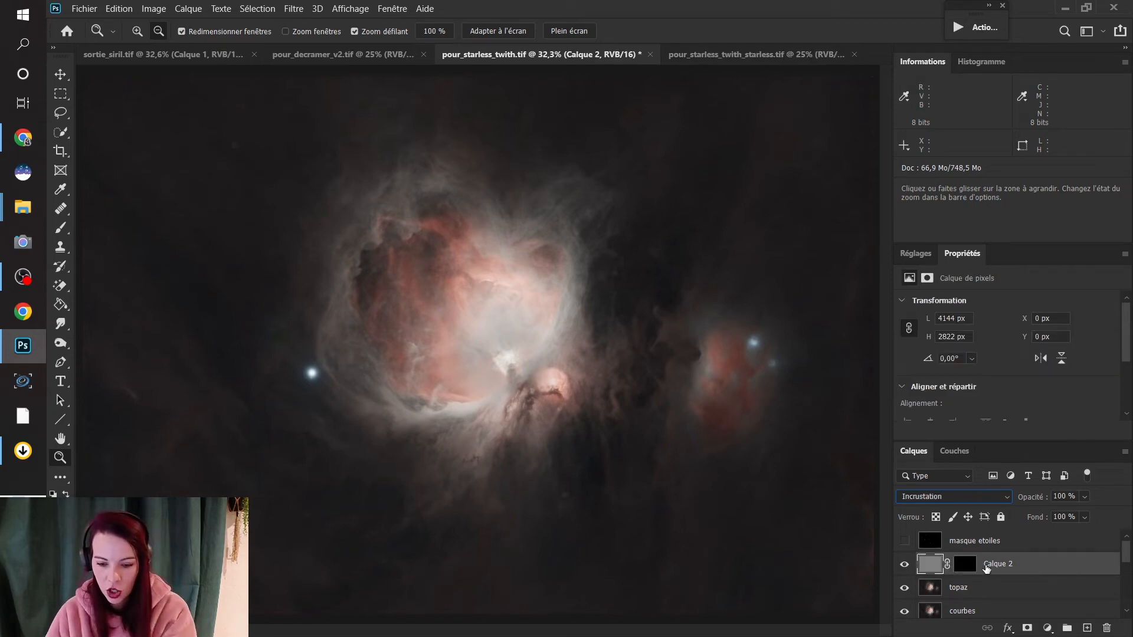
- Delete the black layer mask from Calque 2
right_click(1031, 568)
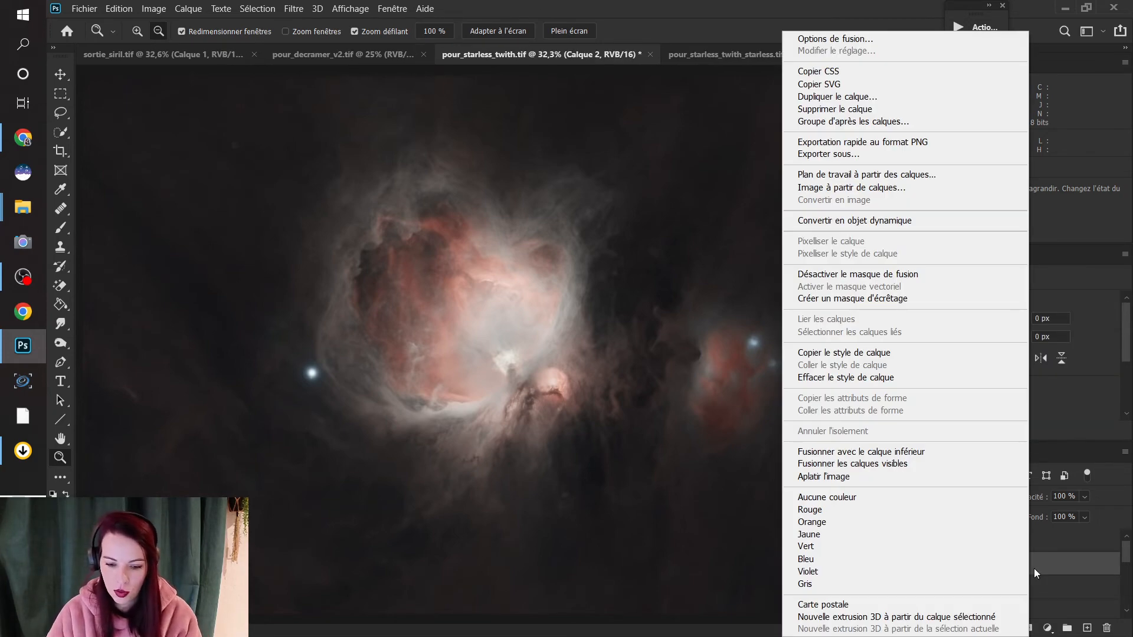
left_click(1034, 568)
right_click(964, 564)
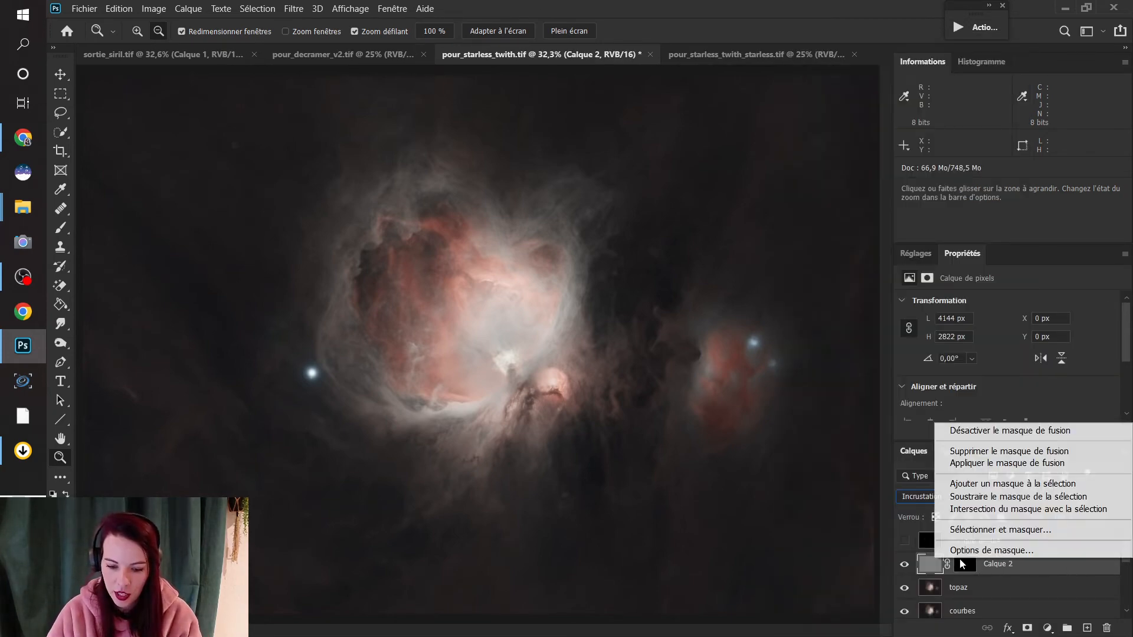
left_click(1003, 451)
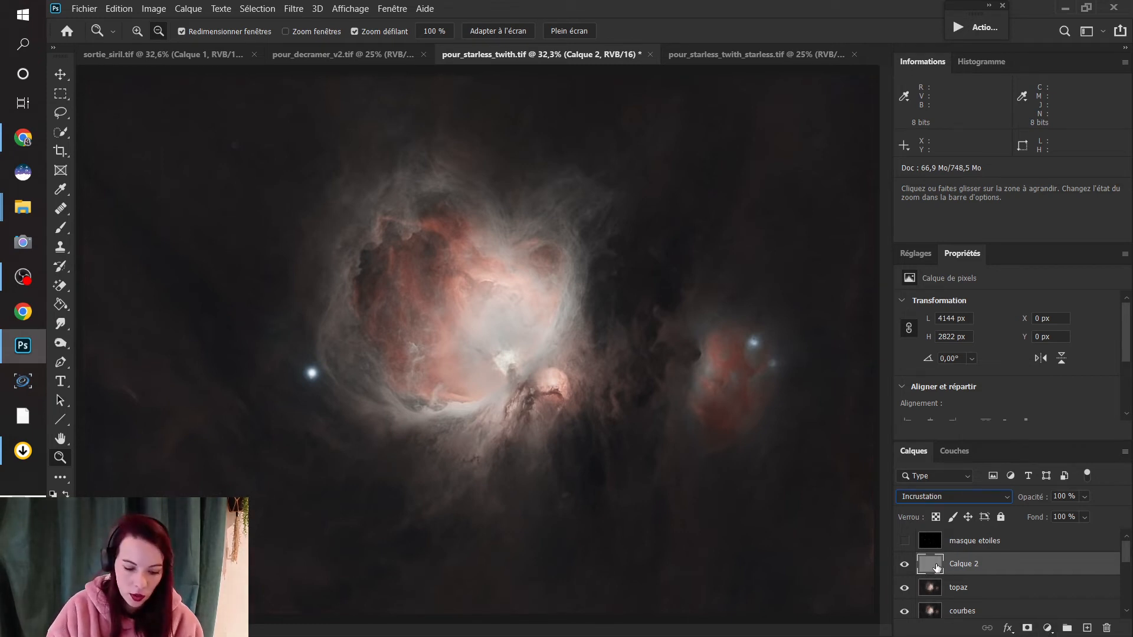
- Add a black layer mask to Calque 2 that hides its effect, and select the layer's image
left_click_drag(934, 568, 995, 598)
left_click(1030, 629, "alt")
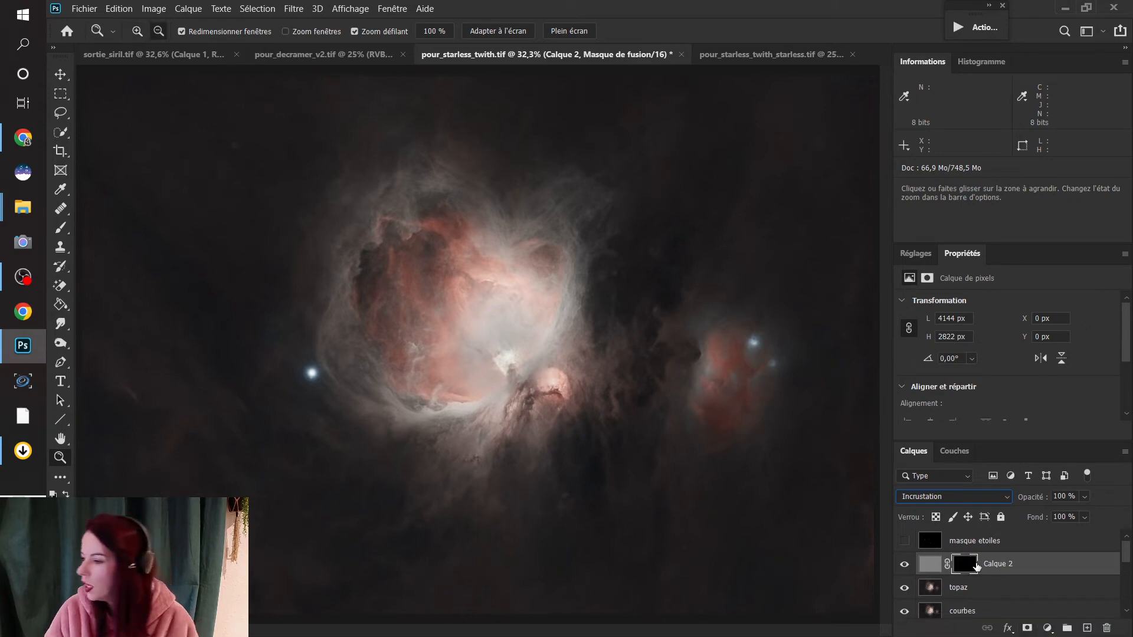
left_click(931, 564)
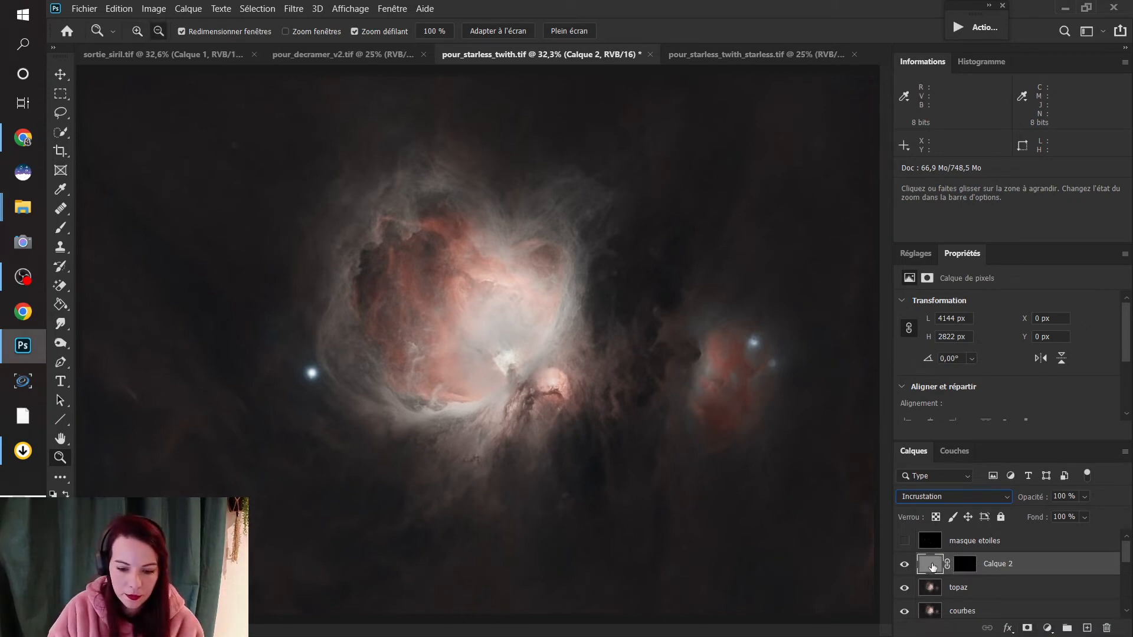
- Toggle Calque 2's visibility to check the masked layer's effect on the whole nebula and on its dark red area
left_click(905, 565)
left_click(904, 564)
left_click(905, 565)
left_click(904, 564)
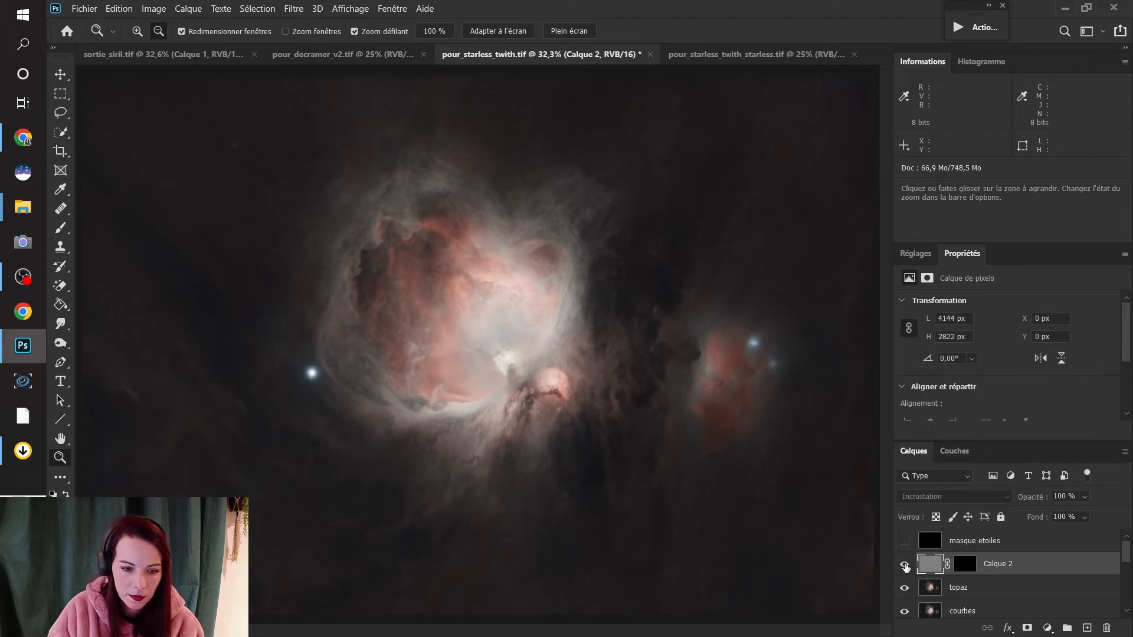
left_click(376, 230)
left_click(376, 229)
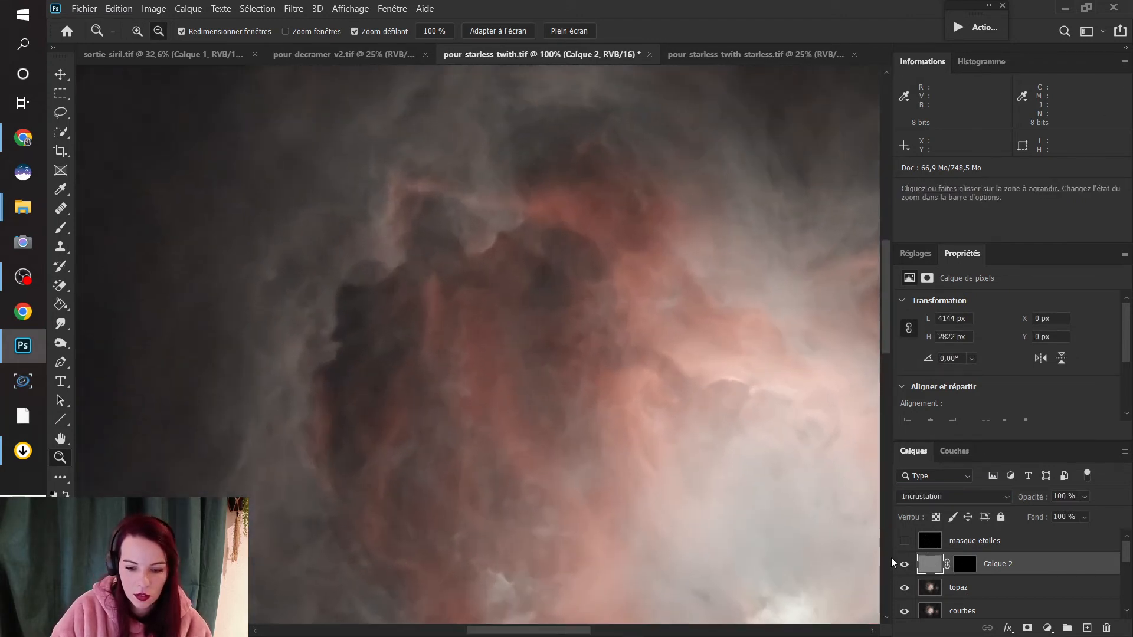
left_click(905, 565)
left_click(905, 565)
left_click(905, 565)
left_click(905, 566)
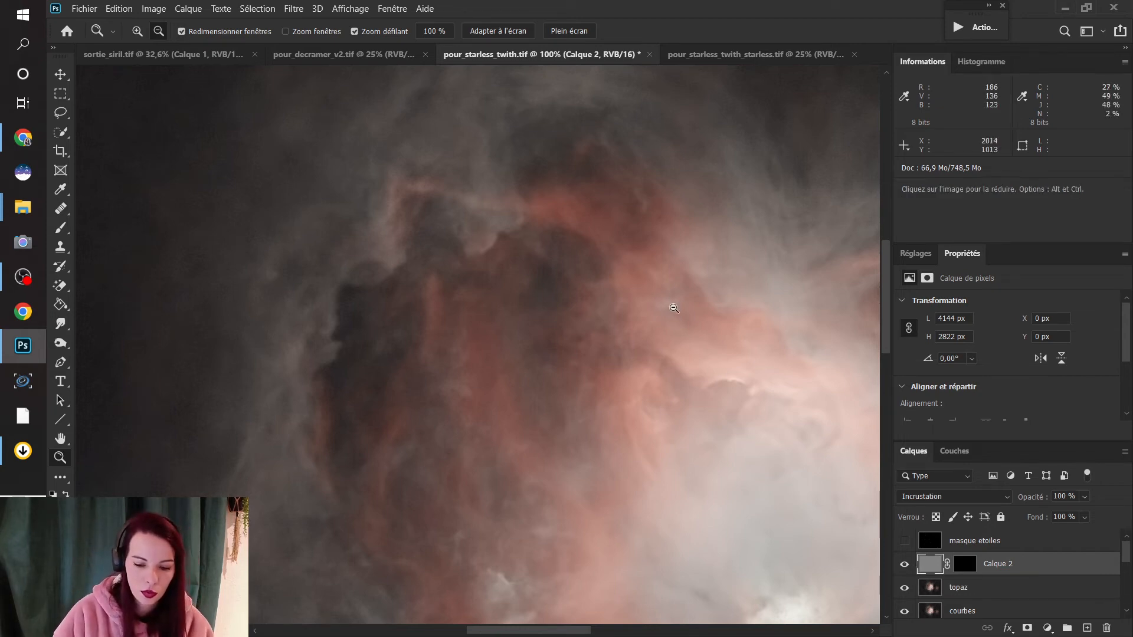
key("alt")
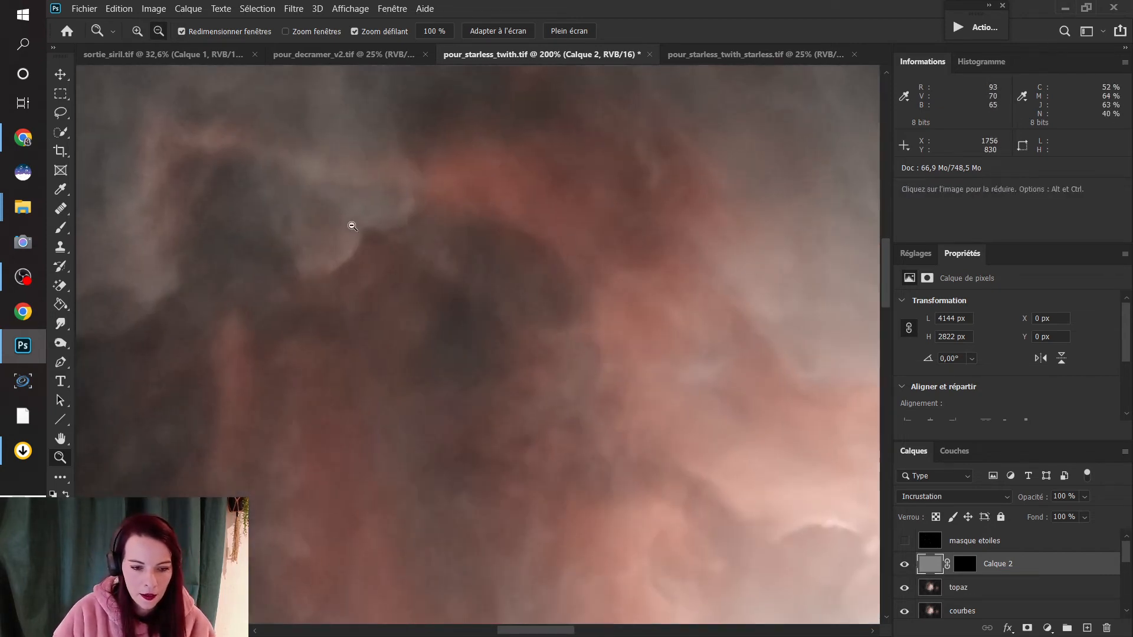
left_click(351, 226, "alt")
left_click(352, 226, "alt")
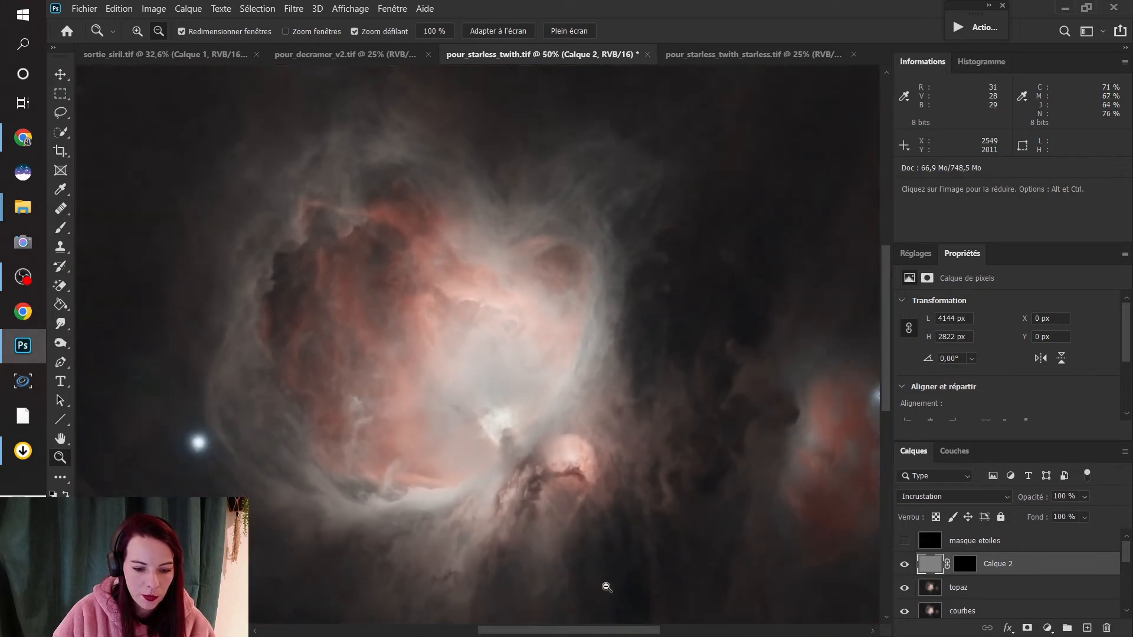
left_click_drag(650, 630, 585, 633)
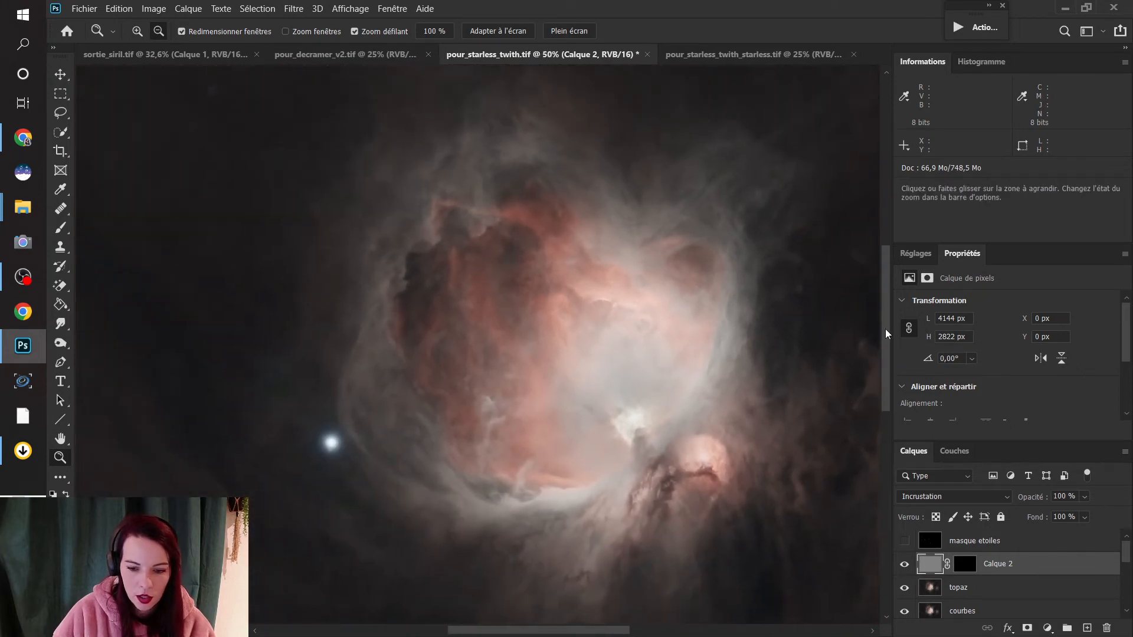
left_click_drag(886, 328, 885, 343)
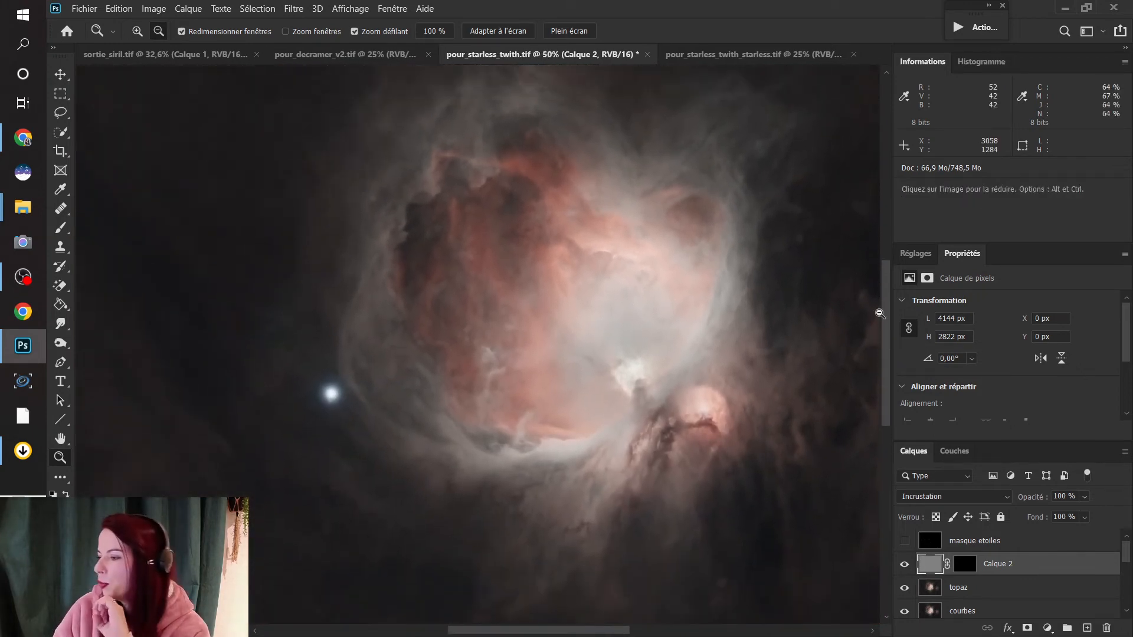
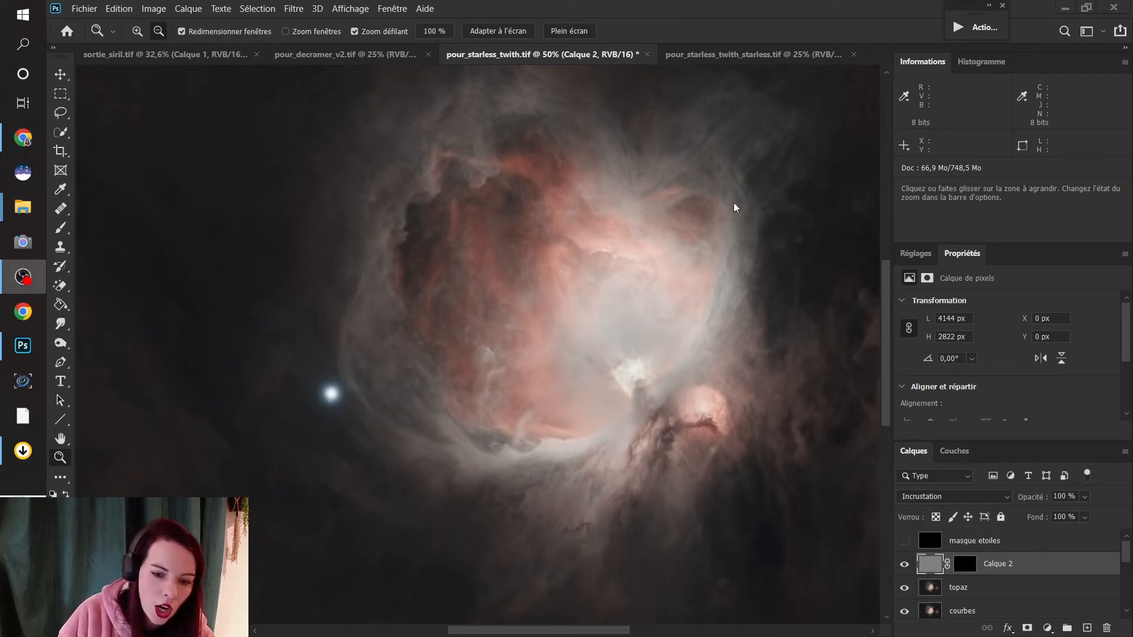
left_click(967, 569)
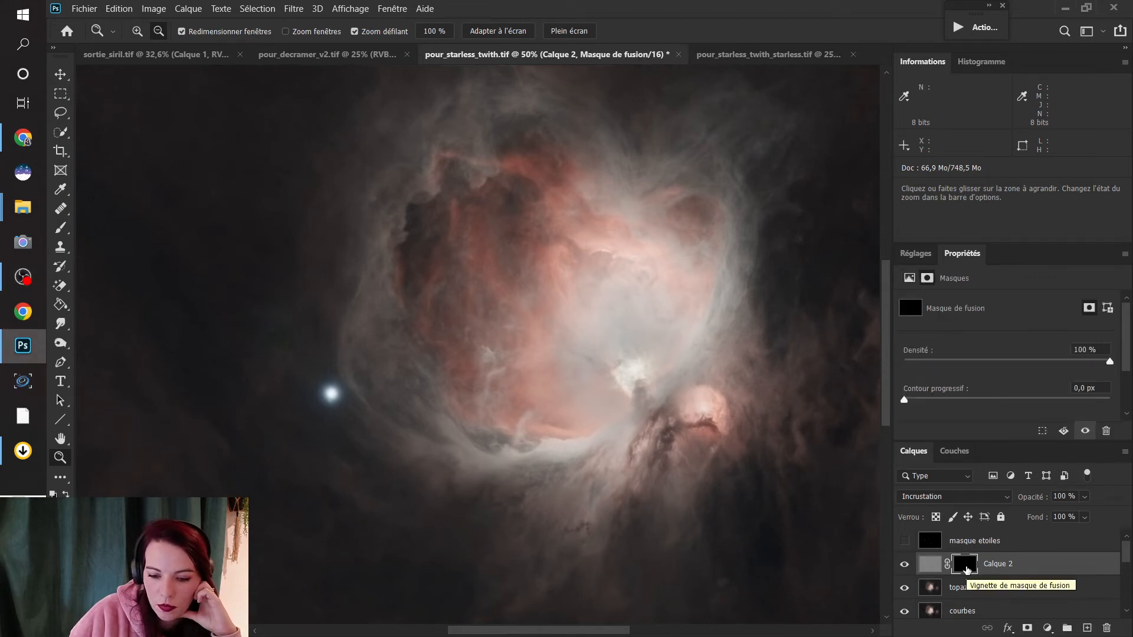
key("Delete")
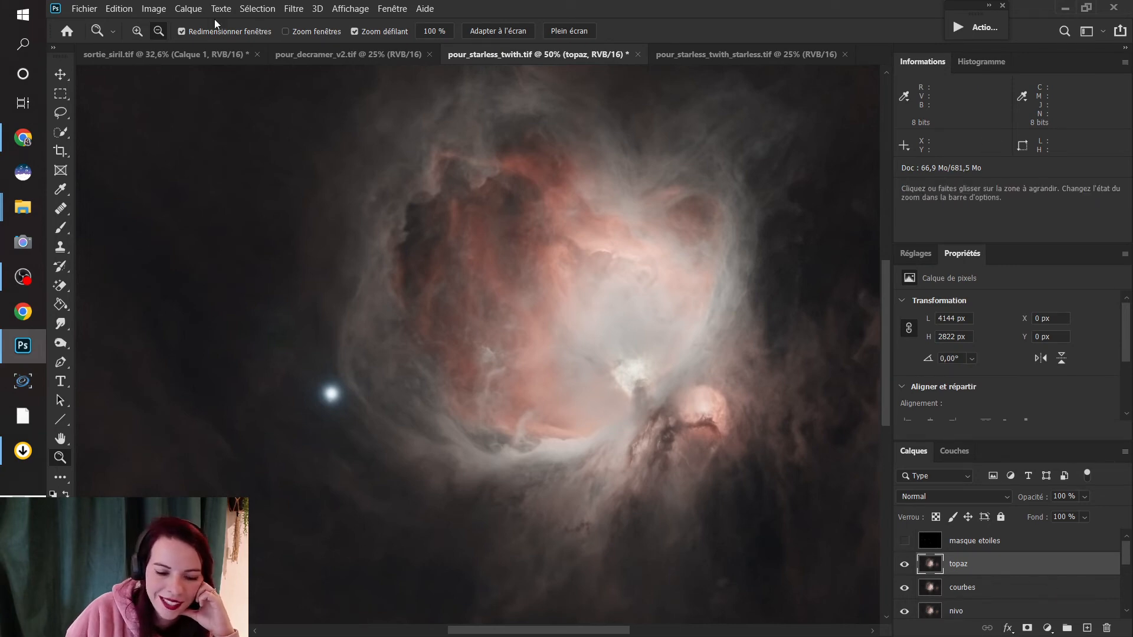
left_click(126, 15)
left_click(130, 20)
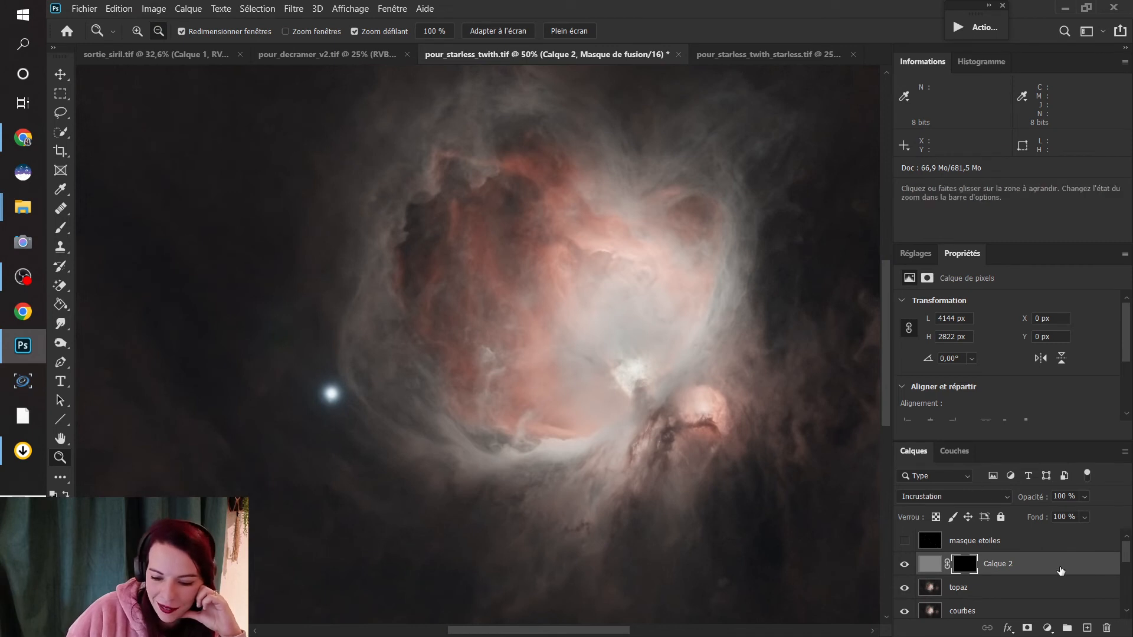
- Delete the black layer mask from Calque 2 without applying it to the layer
left_click_drag(963, 565, 1107, 628)
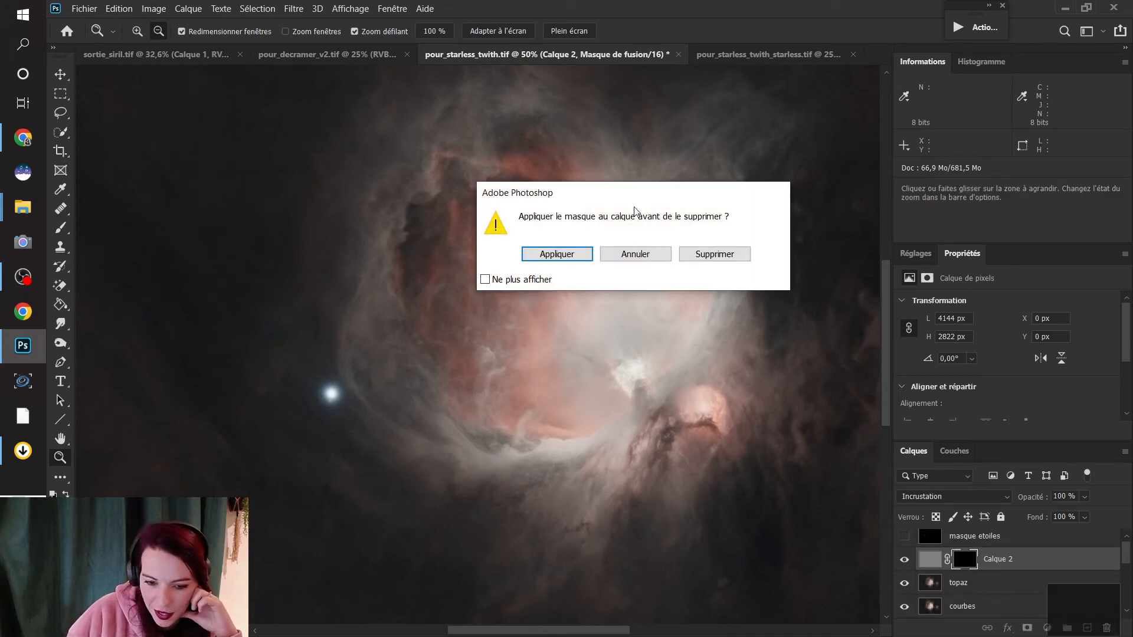
left_click(730, 264)
- Toggle Calque 2's visibility repeatedly to compare the nebula with and without the unmasked overlay layer
scroll(738, 363, "up", 1)
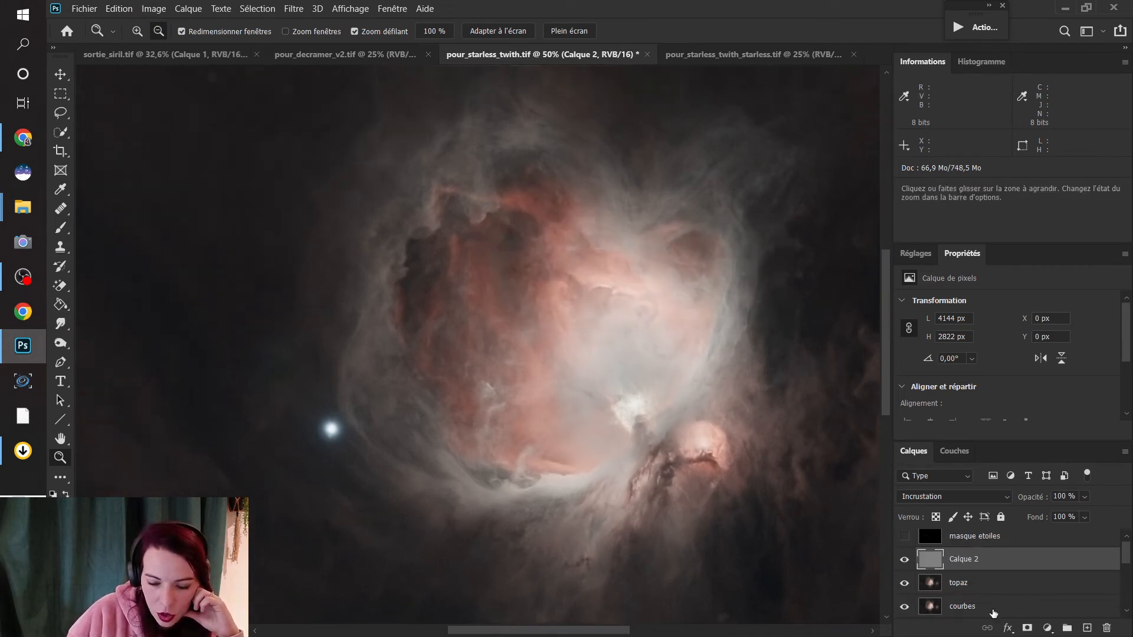
left_click(906, 558)
left_click(906, 558)
left_click(905, 559)
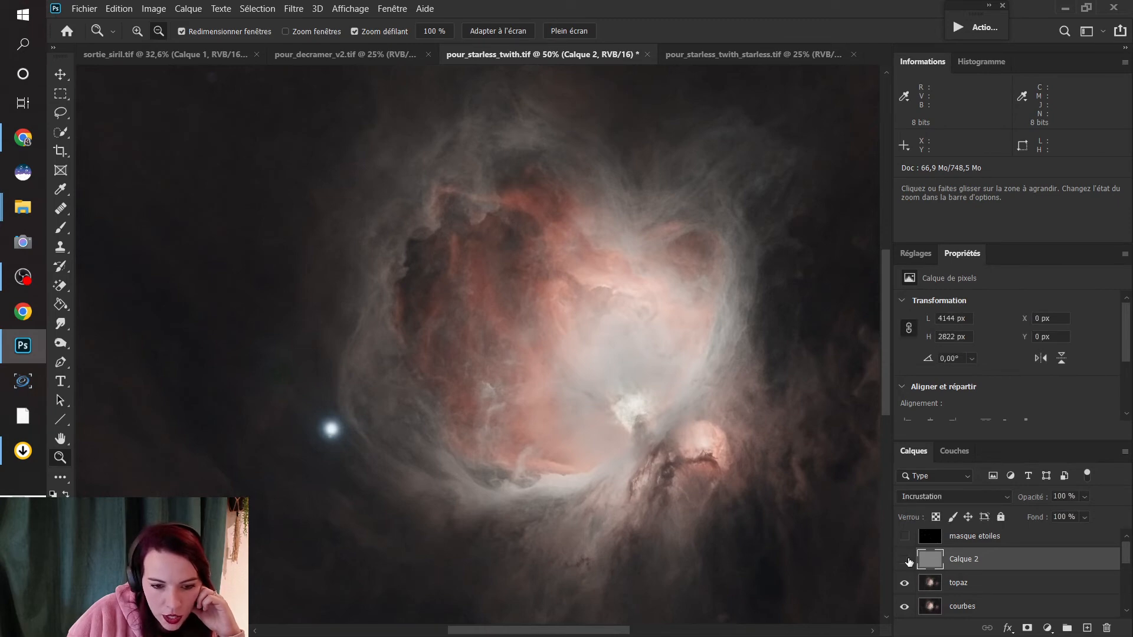
left_click(905, 559)
left_click(906, 558)
left_click(905, 559)
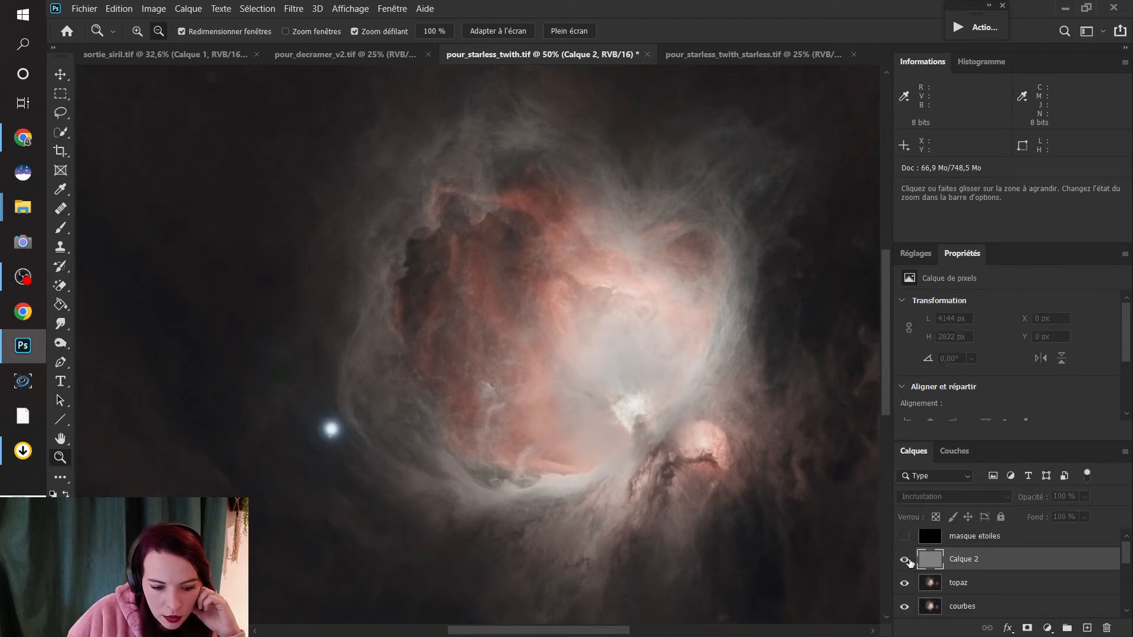
left_click(906, 558)
left_click(906, 559)
left_click(906, 559)
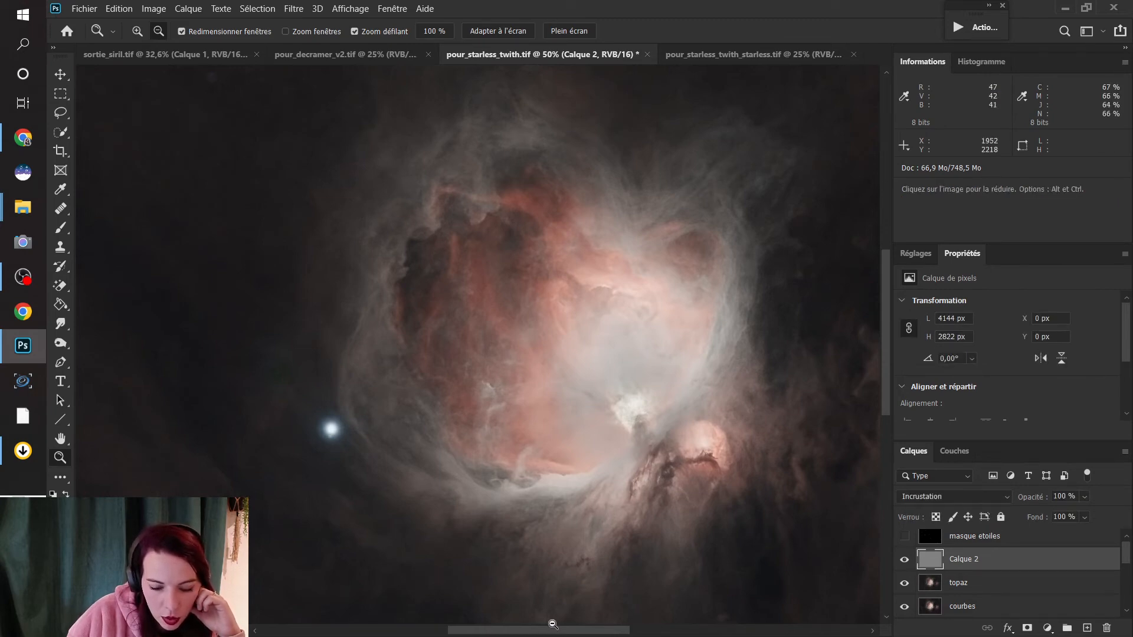
left_click_drag(548, 627, 588, 634)
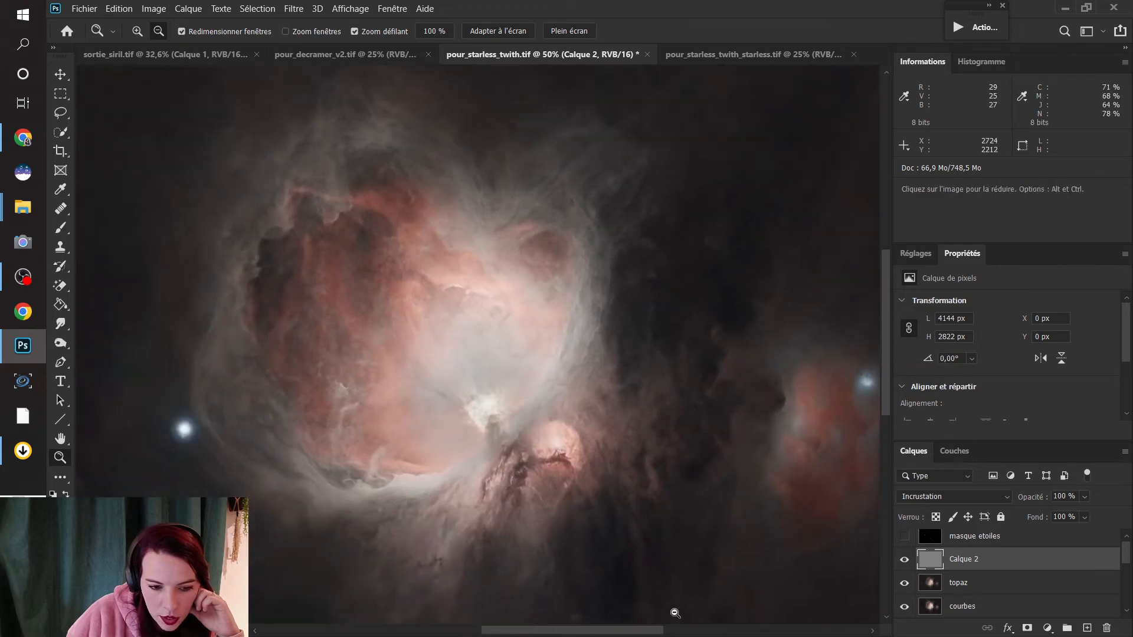
left_click(904, 560)
left_click(904, 560)
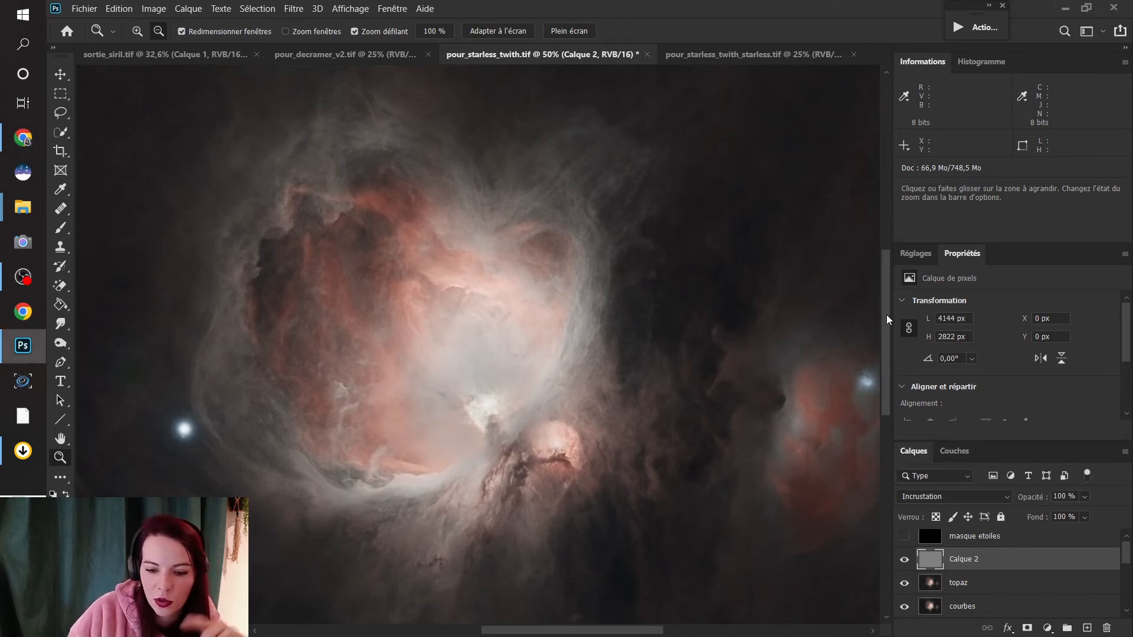
scroll(887, 324, "down", 2)
scroll(882, 330, "up", 3)
scroll(879, 310, "down", 1)
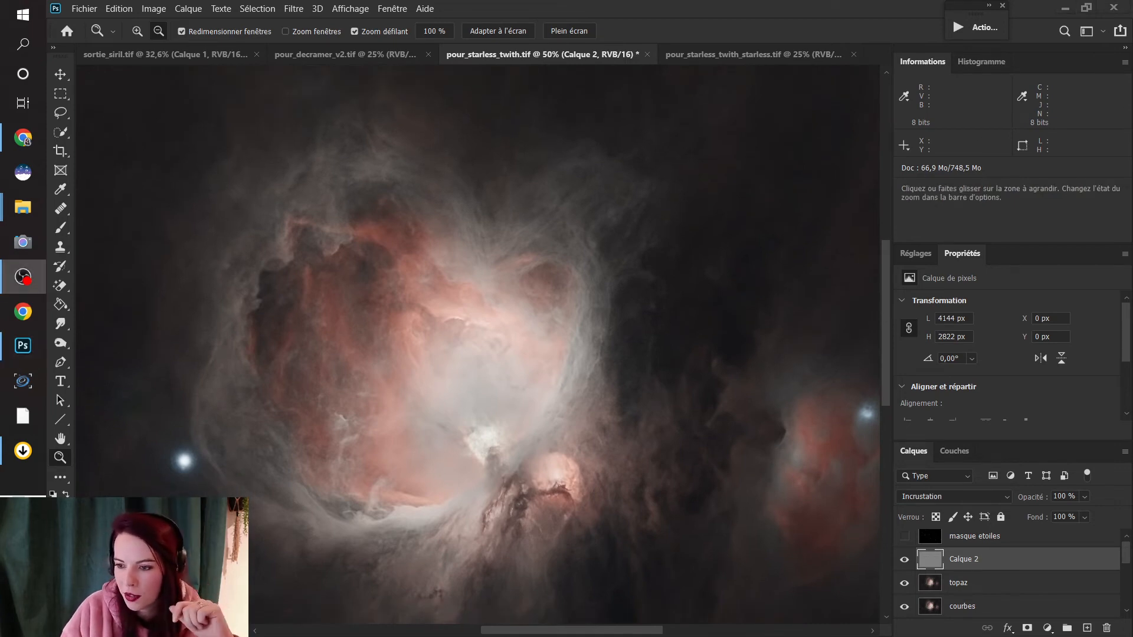
left_click(576, 629)
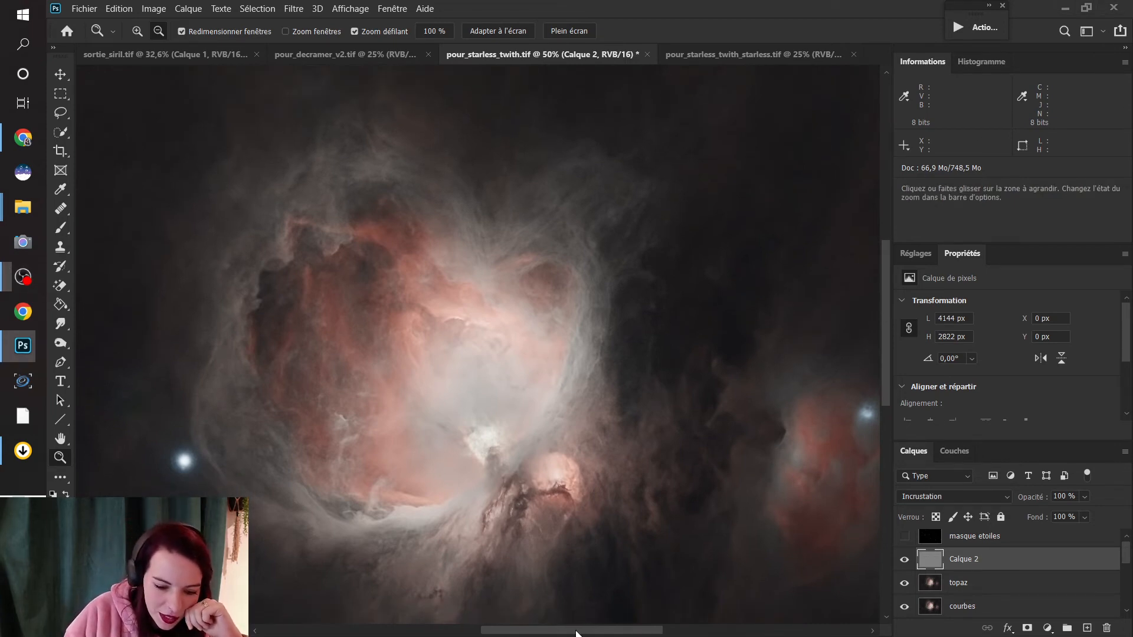
left_click_drag(556, 630, 530, 630)
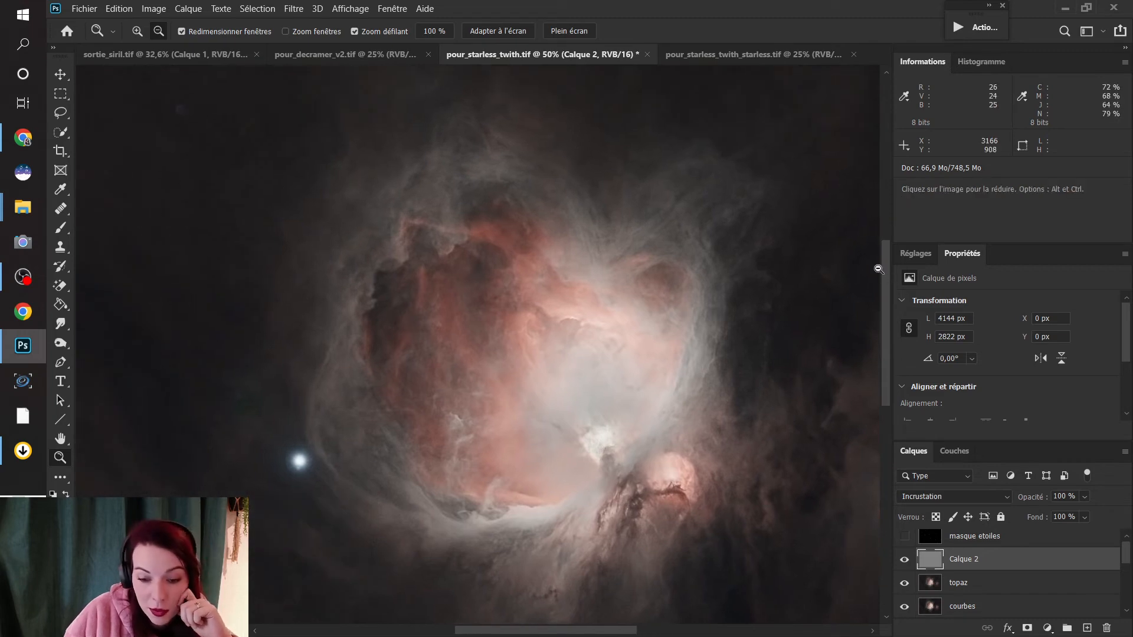
mouse_move(889, 276)
left_mouse_down()
mouse_move(884, 228)
mouse_move(895, 287)
left_mouse_up()
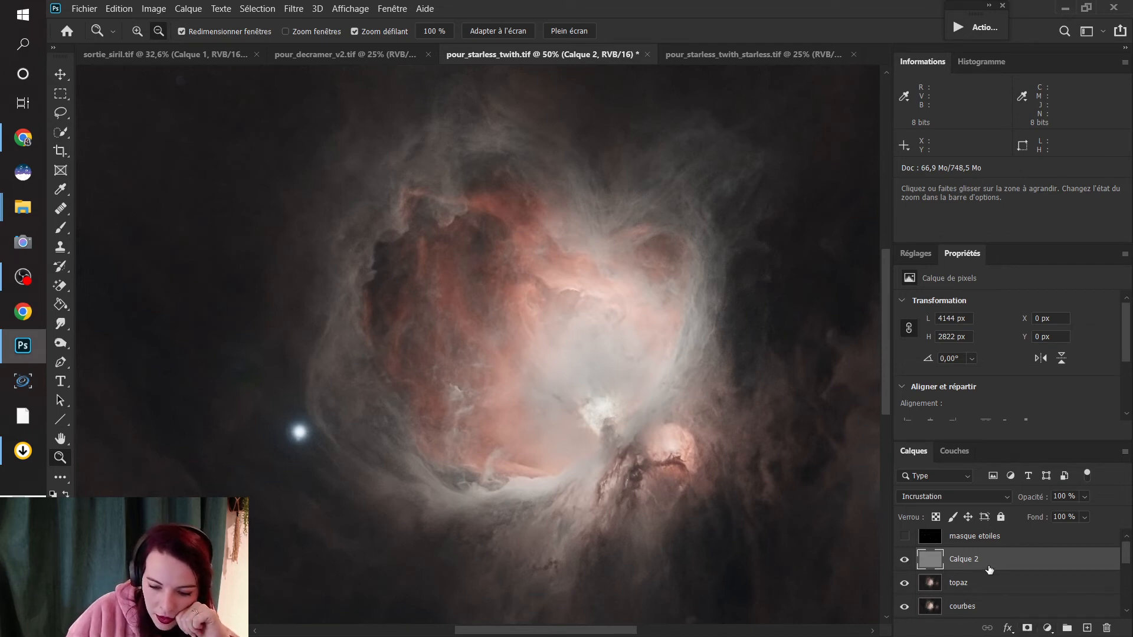
- Add a white layer mask to Calque 2, showing it alone on the canvas, and delete it again
left_click_drag(990, 570, 1027, 630)
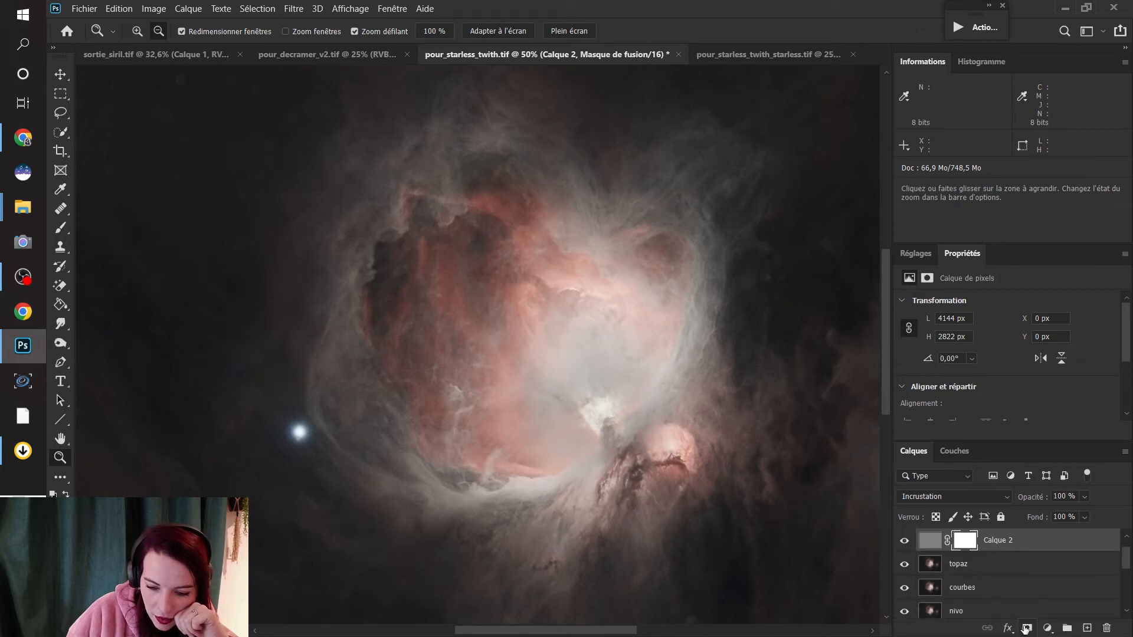
left_click(961, 544, "alt")
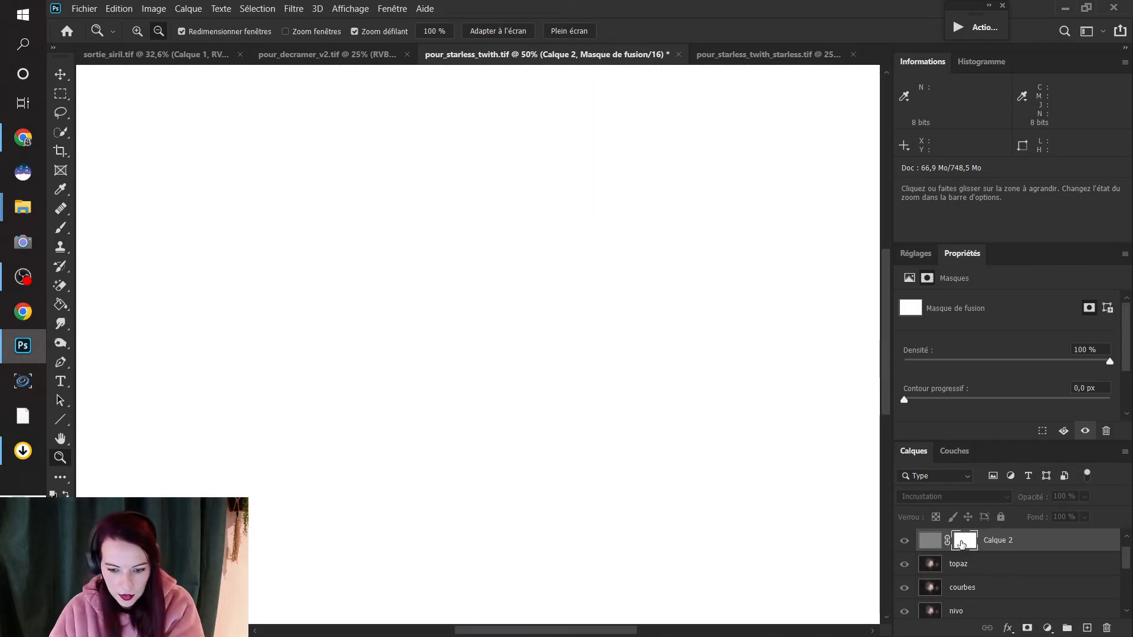
mouse_move(963, 543)
left_mouse_down()
mouse_move(1024, 616)
mouse_move(1010, 543)
mouse_move(969, 539)
left_mouse_up()
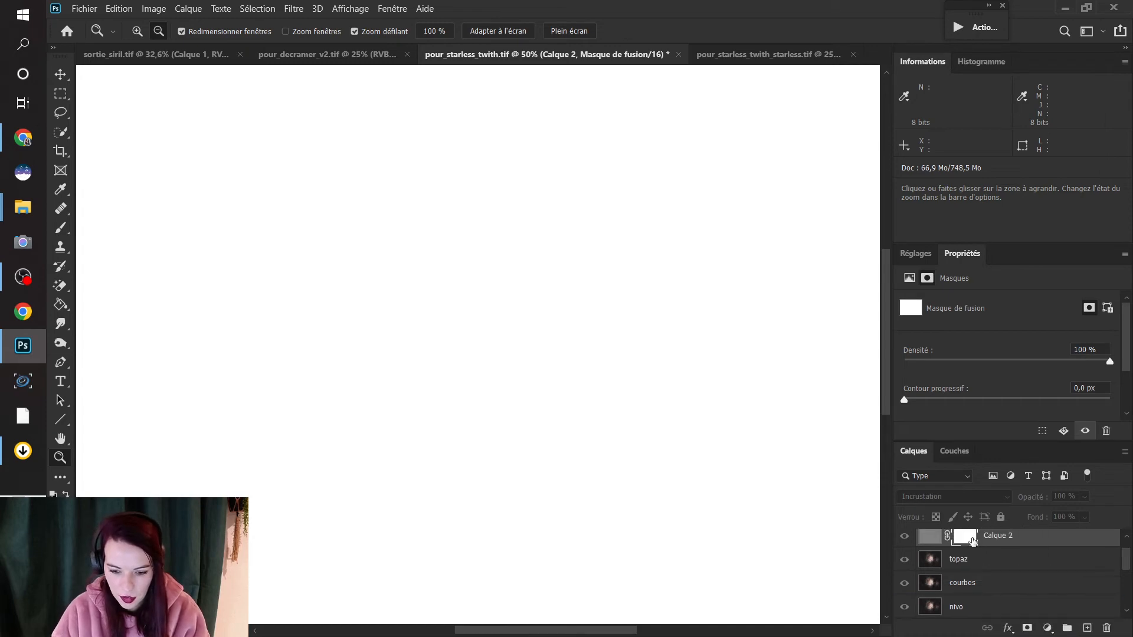
right_click(969, 538)
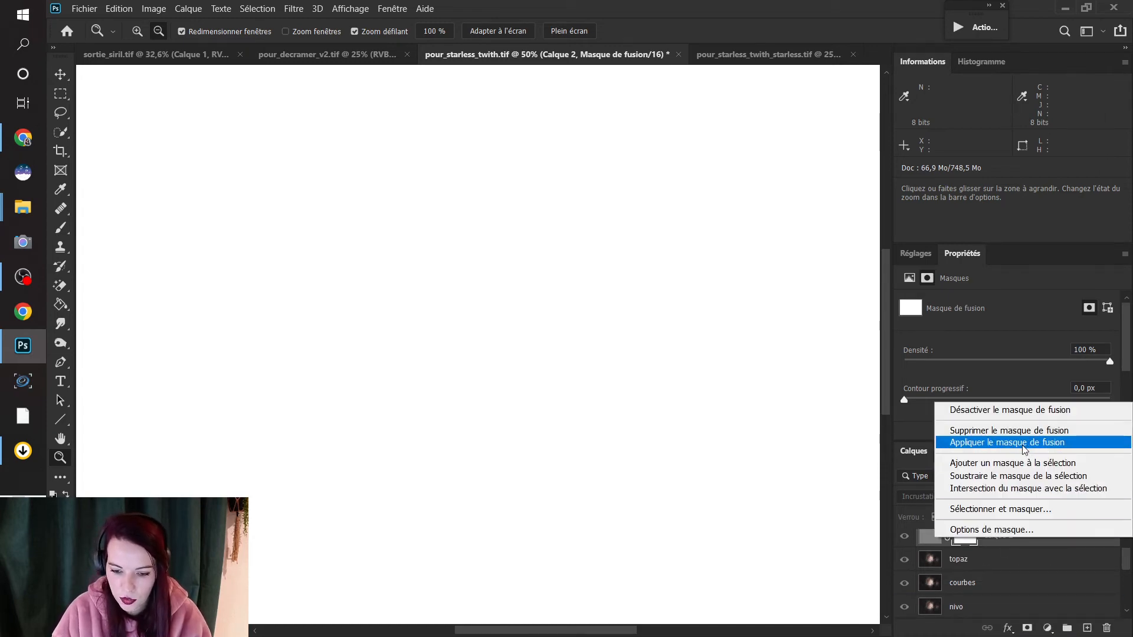
left_click(1004, 432)
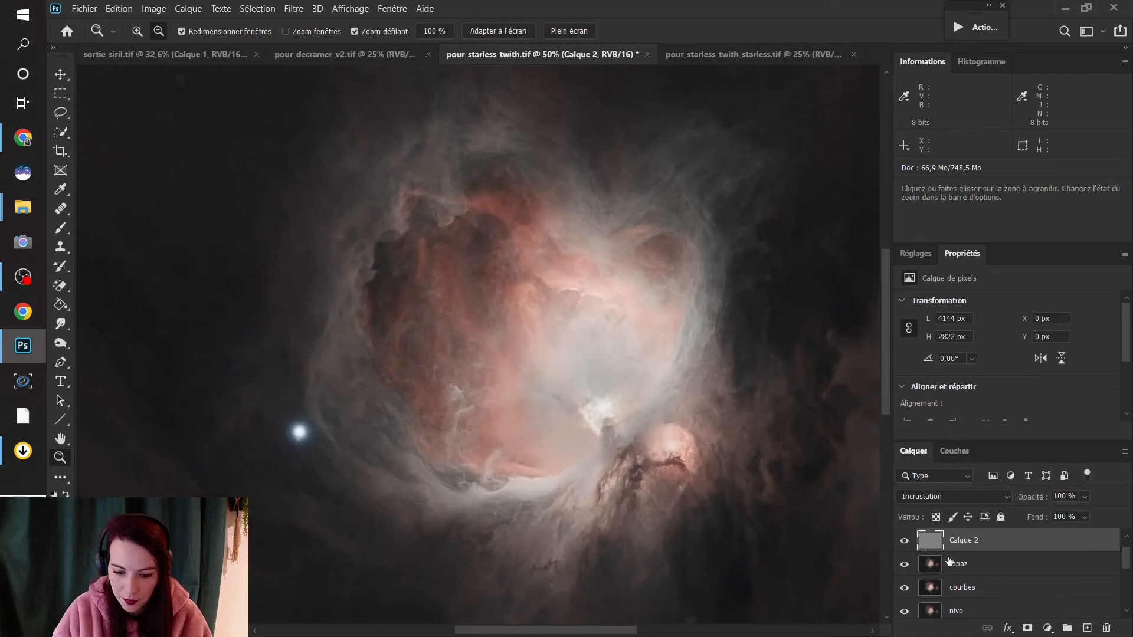
- Add a black layer mask to Calque 2, fit the image to the window, and check the mask on its own
left_click(1027, 628, "alt")
key("ctrl+0")
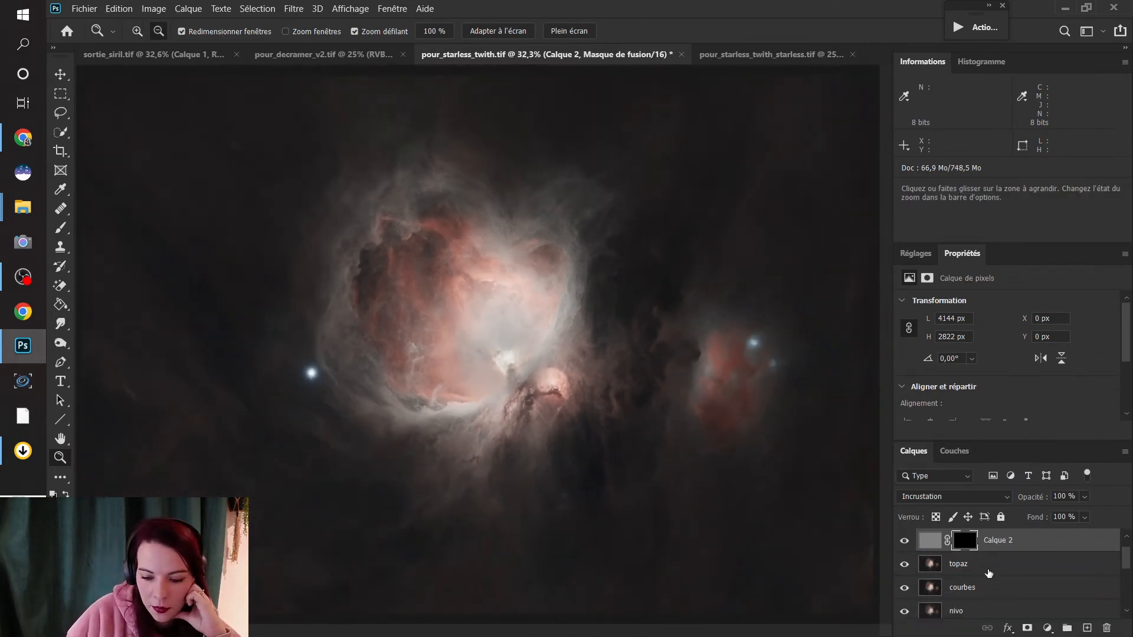
left_click(962, 543)
left_click(962, 545, "alt")
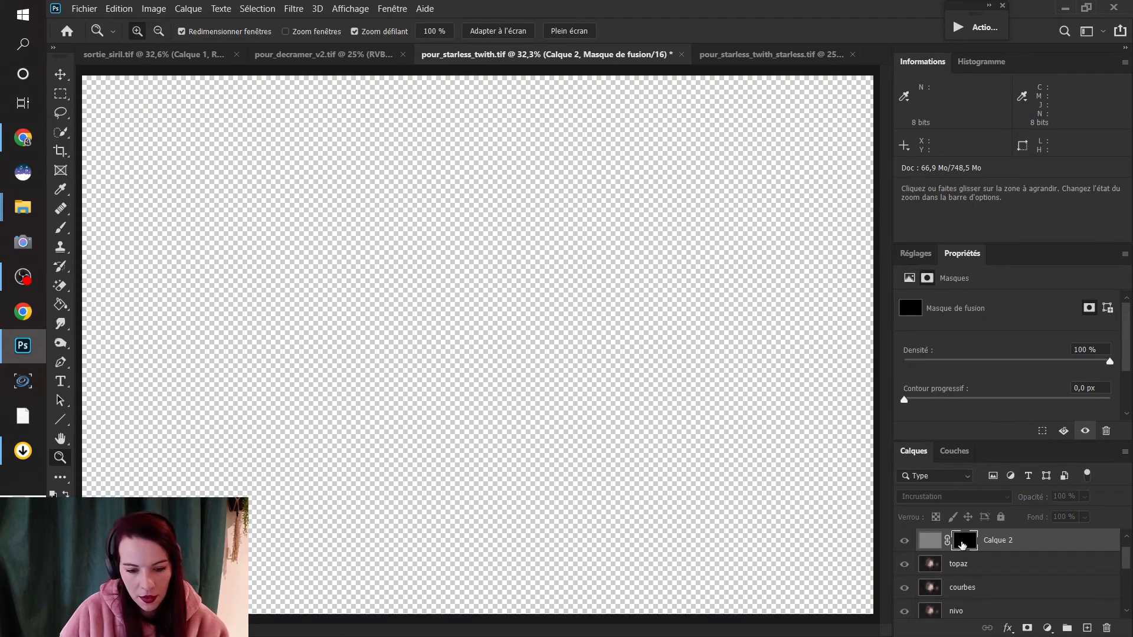
left_click(968, 549, "alt")
left_click(969, 550)
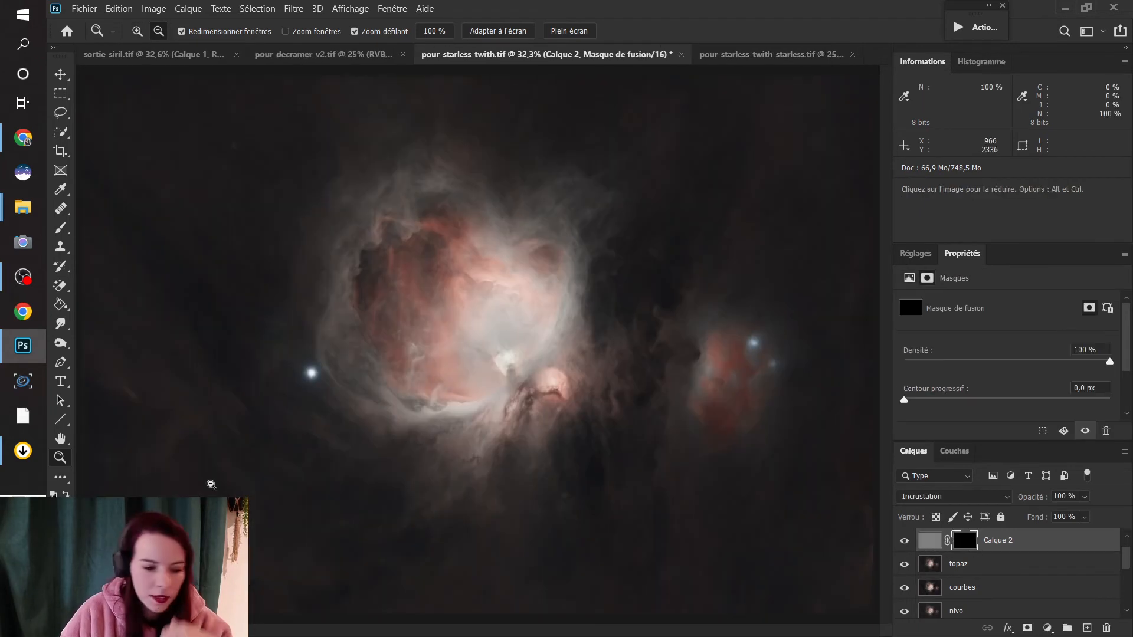
- Paint white on Calque 2's layer mask over the main nebula and its bright core with the 352 px brush
left_click(60, 227)
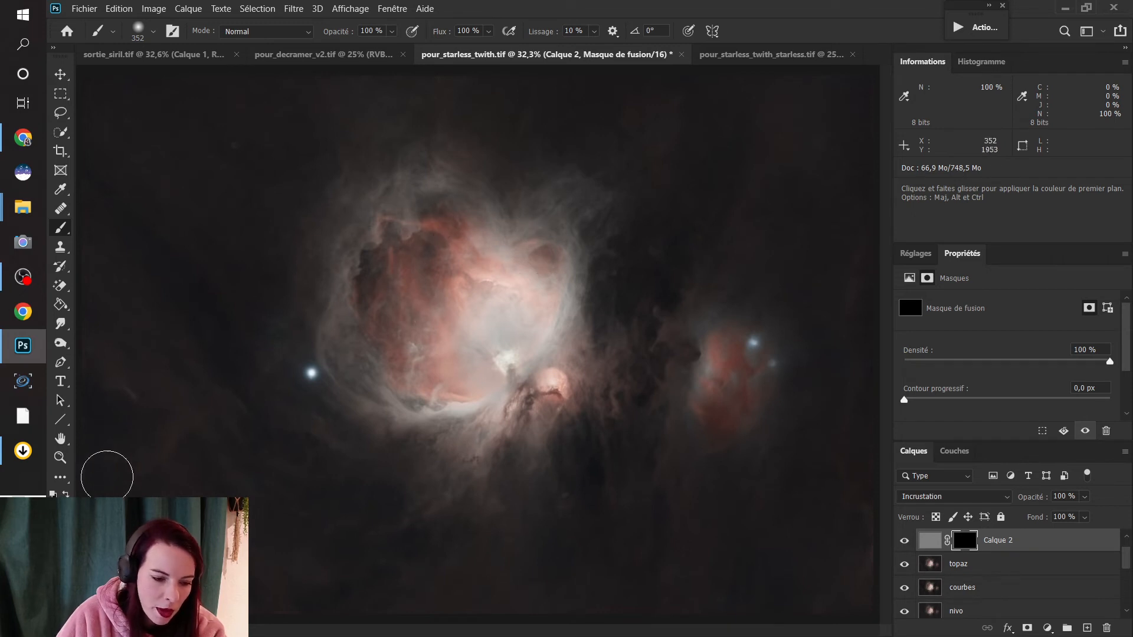
left_click(60, 457)
left_click(346, 263, "alt")
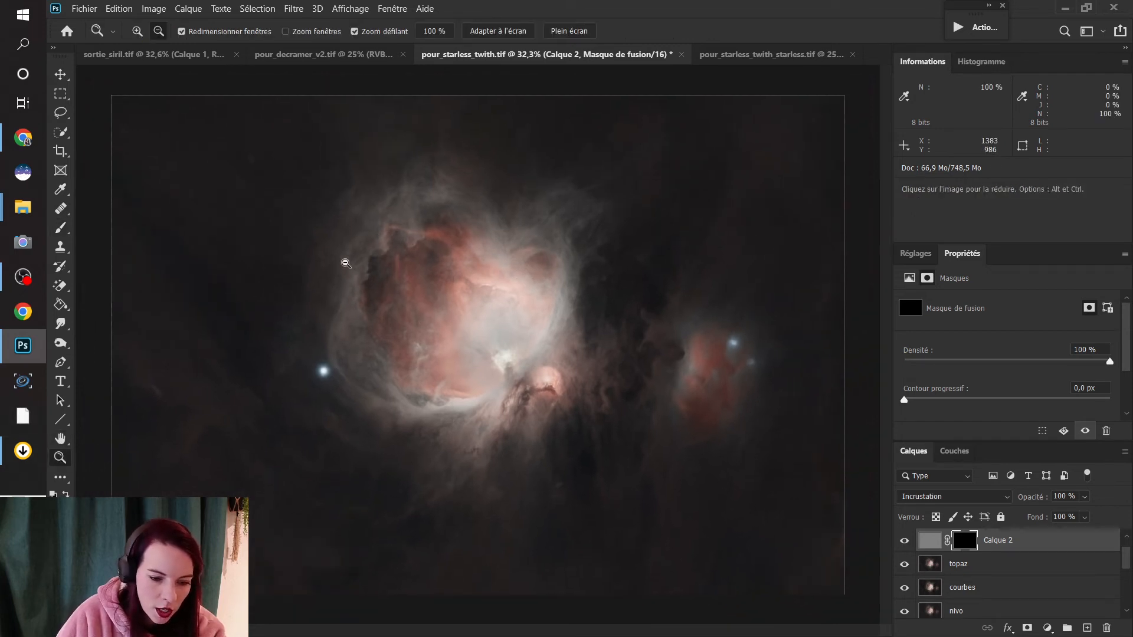
left_click(359, 277)
left_click(358, 276)
left_click(358, 277)
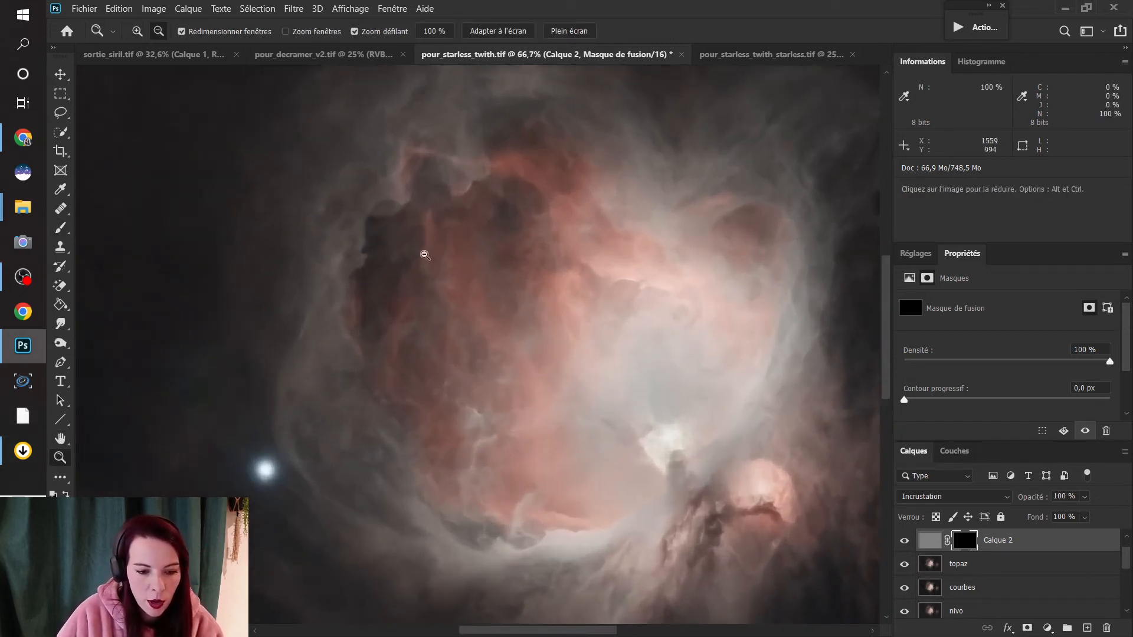
left_click(501, 254, "alt")
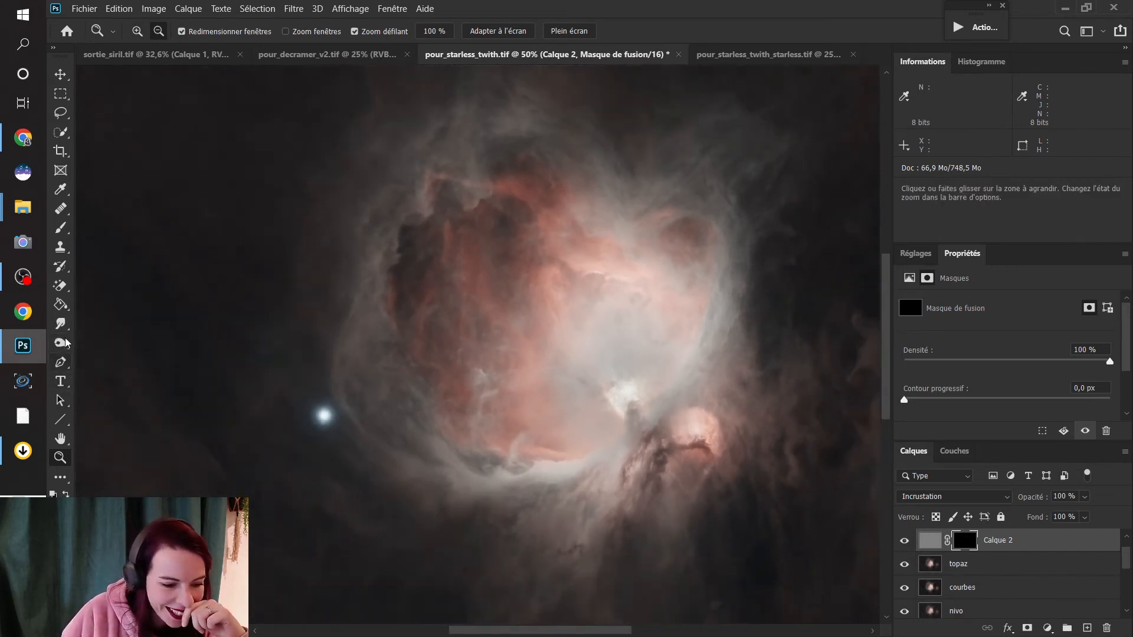
left_click(60, 228)
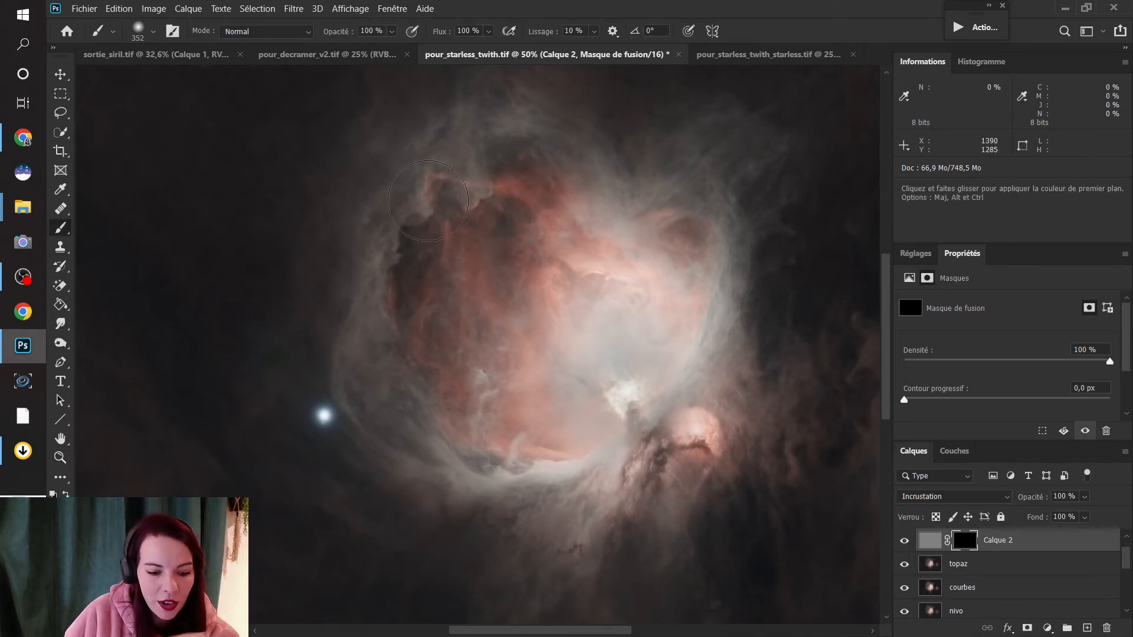
mouse_move(428, 200)
left_mouse_down()
mouse_move(455, 186)
mouse_move(488, 210)
mouse_move(388, 209)
mouse_move(466, 139)
mouse_move(693, 233)
mouse_move(712, 183)
mouse_move(691, 210)
mouse_move(603, 216)
mouse_move(532, 144)
mouse_move(454, 129)
mouse_move(400, 196)
mouse_move(338, 299)
mouse_move(388, 381)
mouse_move(433, 397)
mouse_move(465, 378)
mouse_move(555, 425)
left_mouse_up()
mouse_move(664, 368)
left_mouse_down()
mouse_move(612, 482)
mouse_move(698, 170)
mouse_move(590, 303)
mouse_move(508, 113)
mouse_move(349, 261)
mouse_move(405, 213)
mouse_move(498, 180)
mouse_move(569, 220)
mouse_move(602, 209)
mouse_move(620, 226)
mouse_move(508, 339)
mouse_move(385, 344)
mouse_move(426, 425)
mouse_move(365, 348)
mouse_move(443, 430)
mouse_move(562, 443)
mouse_move(587, 466)
mouse_move(562, 485)
mouse_move(678, 413)
mouse_move(737, 427)
left_mouse_up()
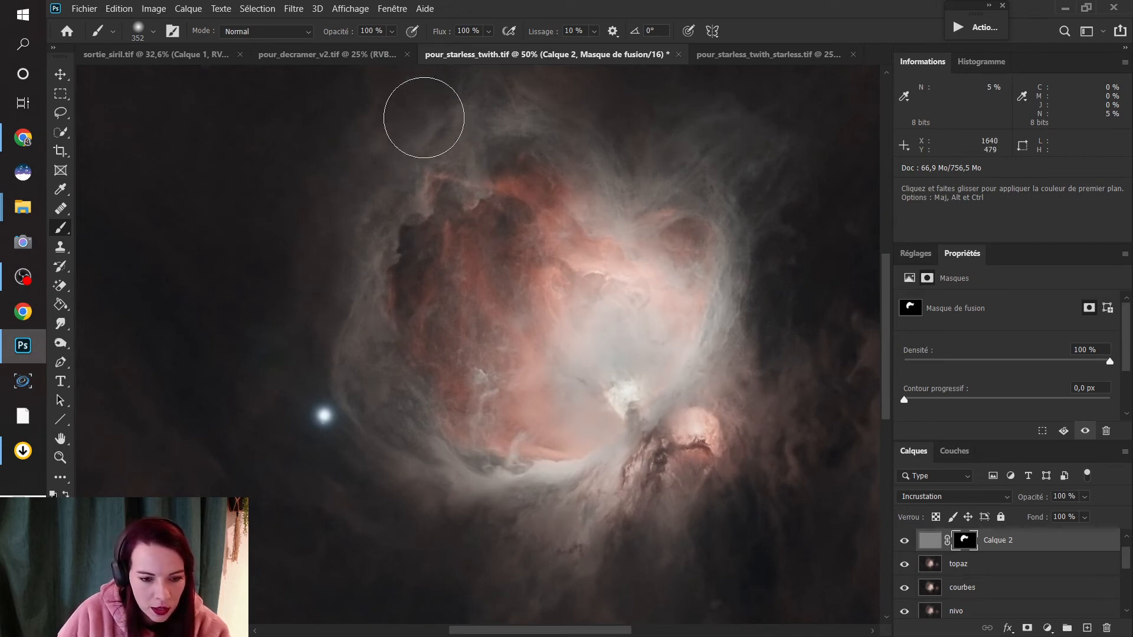
mouse_move(596, 402)
left_mouse_down()
mouse_move(502, 460)
mouse_move(375, 361)
left_mouse_up()
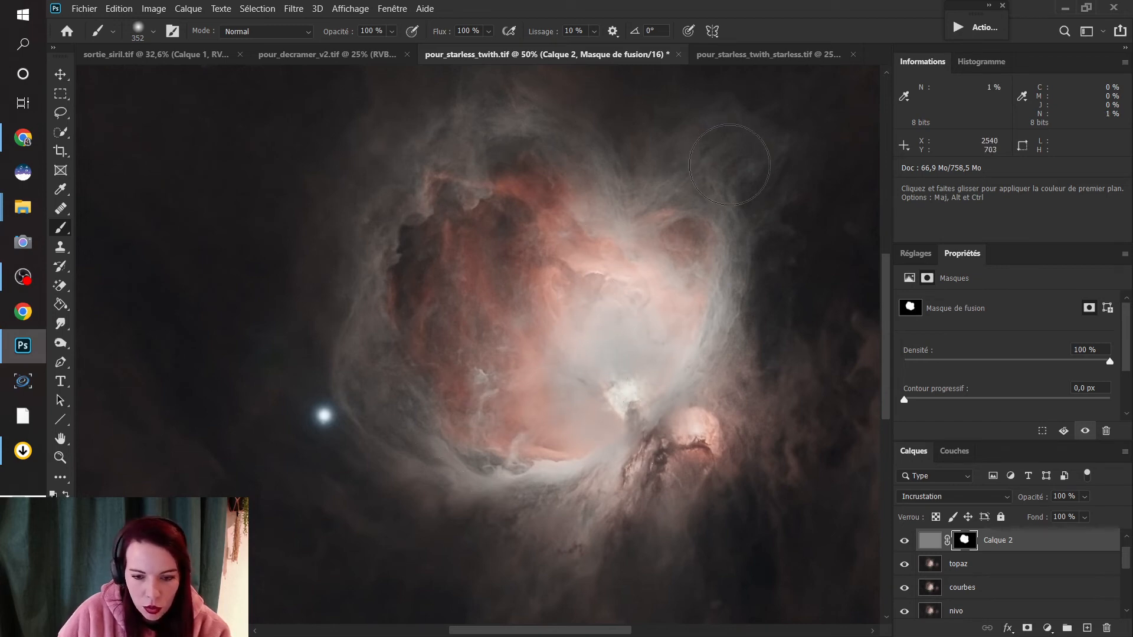
- Paint white on Calque 2's layer mask over the small reddish nebula beside the main one
scroll(531, 424, "right", 5)
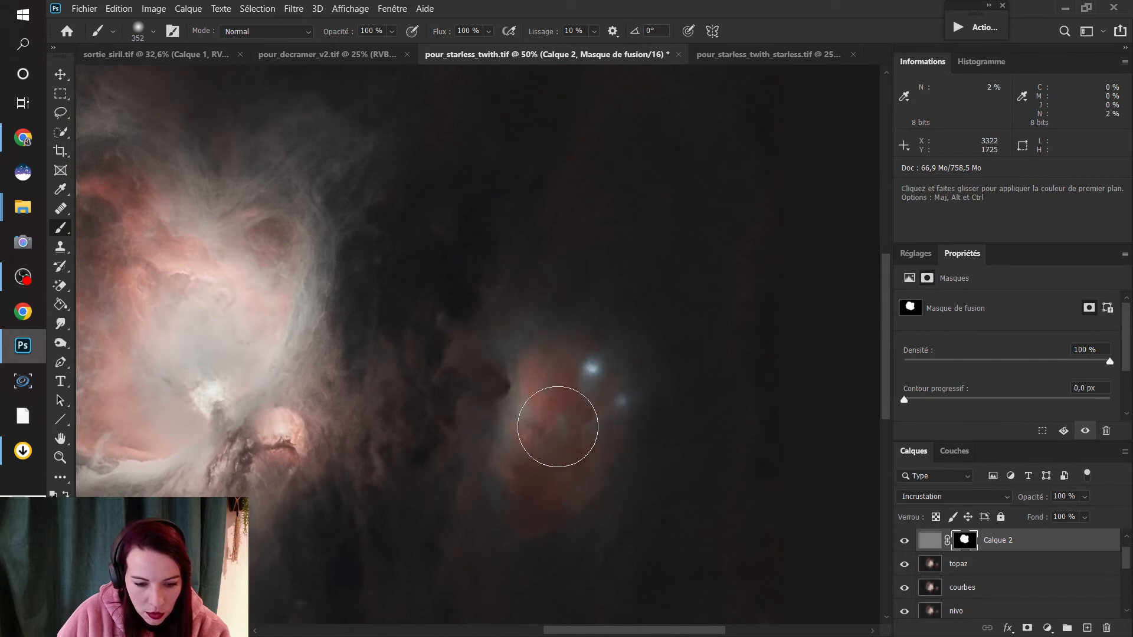
mouse_move(558, 427)
left_mouse_down()
mouse_move(583, 378)
mouse_move(533, 485)
left_mouse_up()
left_click_drag(586, 631, 517, 630)
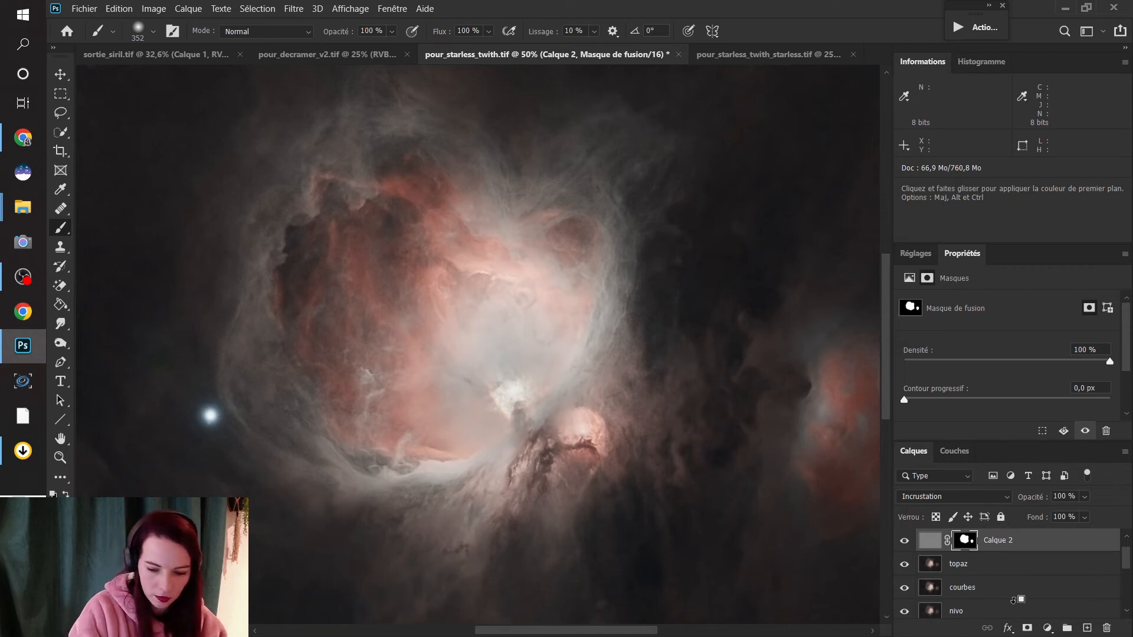
- Stamp all visible layers into a new layer above Calque 2 and select the Burn tool with a 199 px brush
key("ctrl+shift+alt+e")
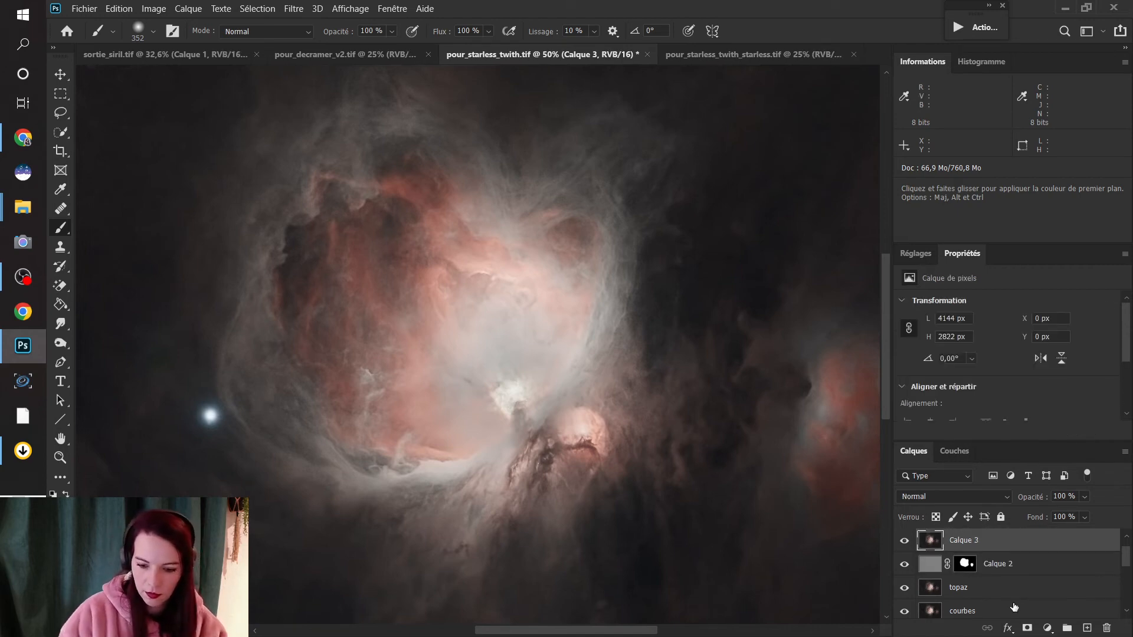
left_click(61, 345)
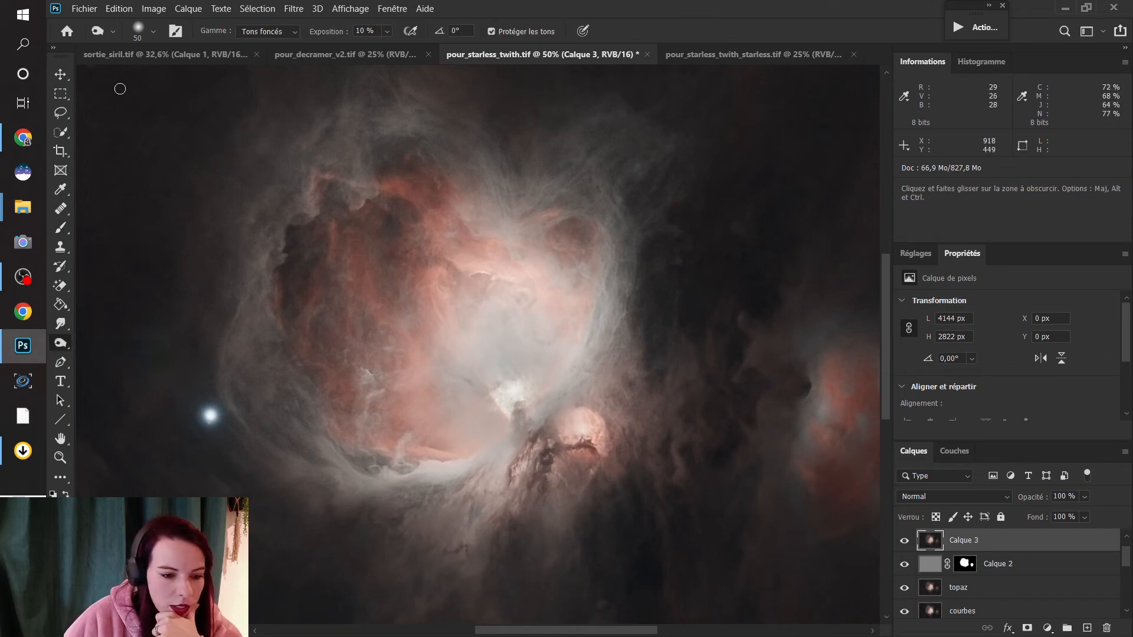
left_click(138, 29)
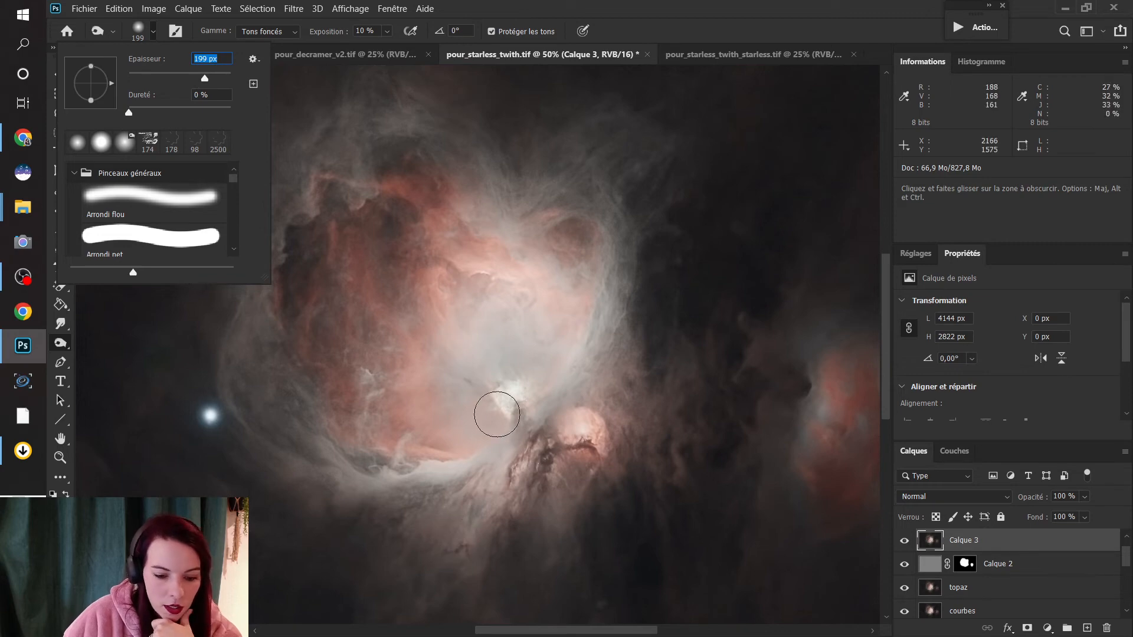
left_click(499, 391)
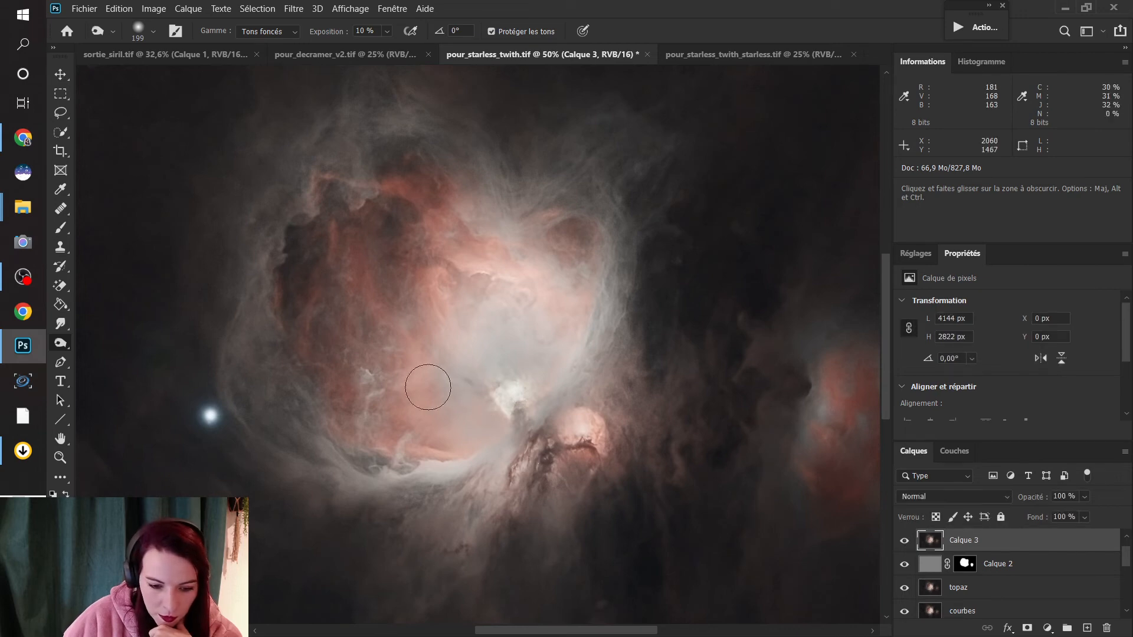
right_click(58, 348)
left_click(120, 357)
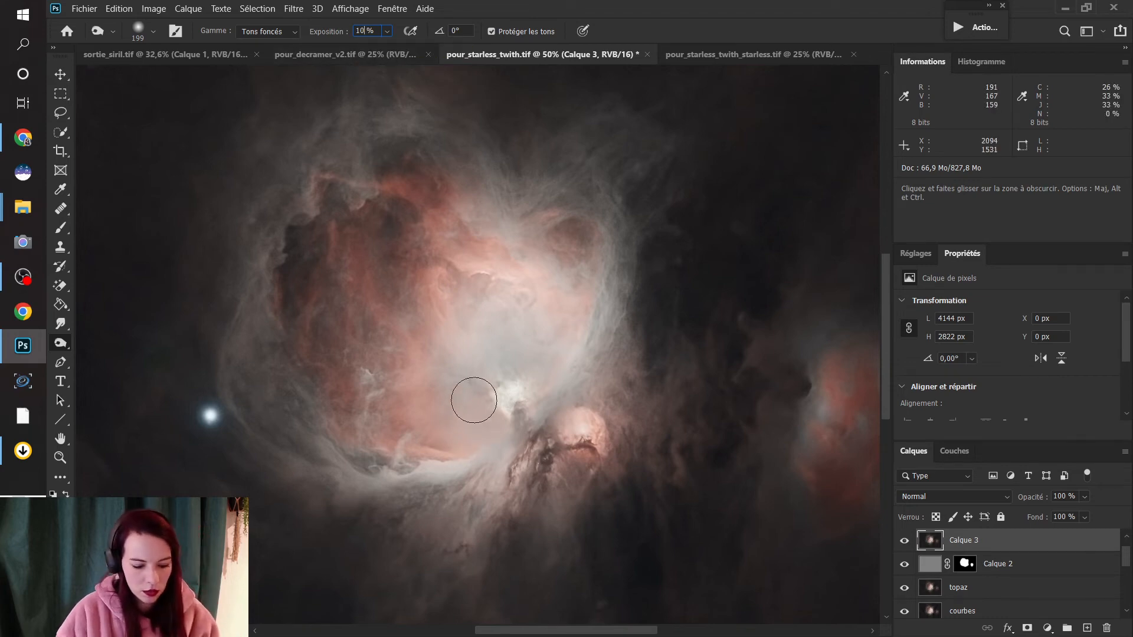
- Enlarge the Burn brush to 253 px and darken the shadows around the nebula's bright core on Calque 3
key("alt")
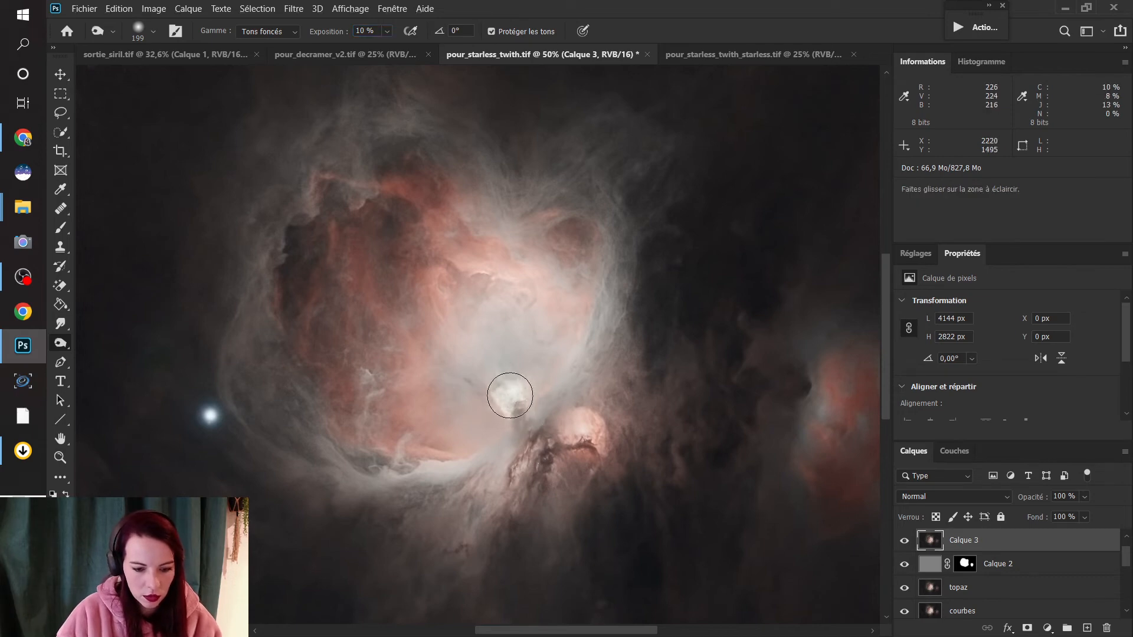
right_click(510, 394, "alt")
mouse_move(510, 394)
left_mouse_down()
mouse_move(523, 387)
mouse_move(505, 412)
mouse_move(511, 377)
mouse_move(498, 411)
left_mouse_up()
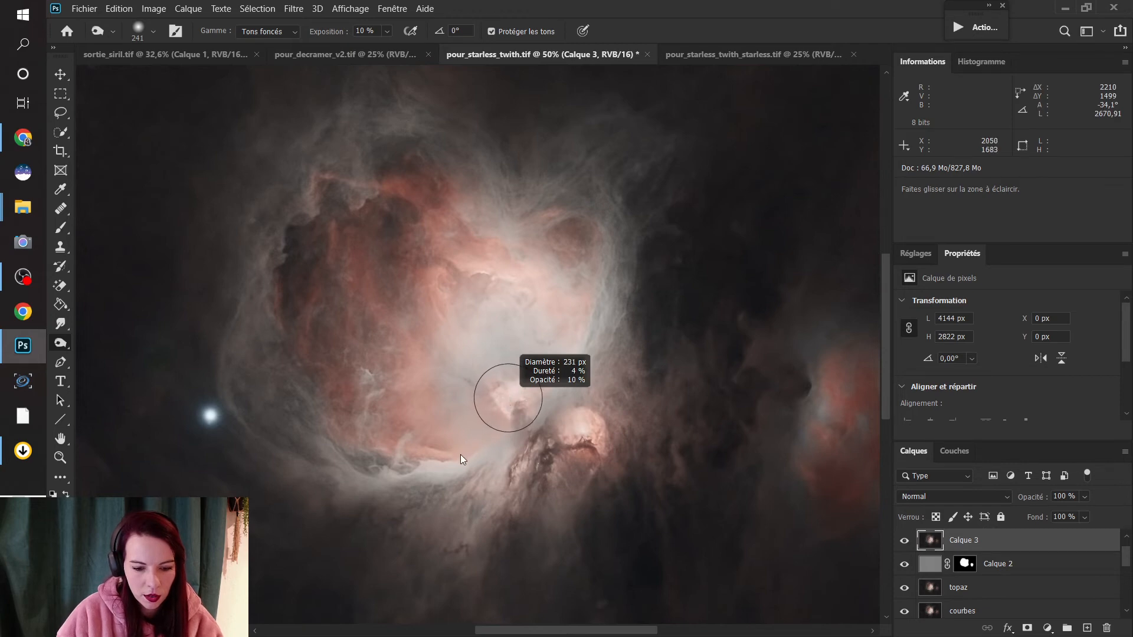
mouse_move(461, 455)
left_mouse_down()
mouse_move(382, 535)
mouse_move(440, 459)
left_mouse_up()
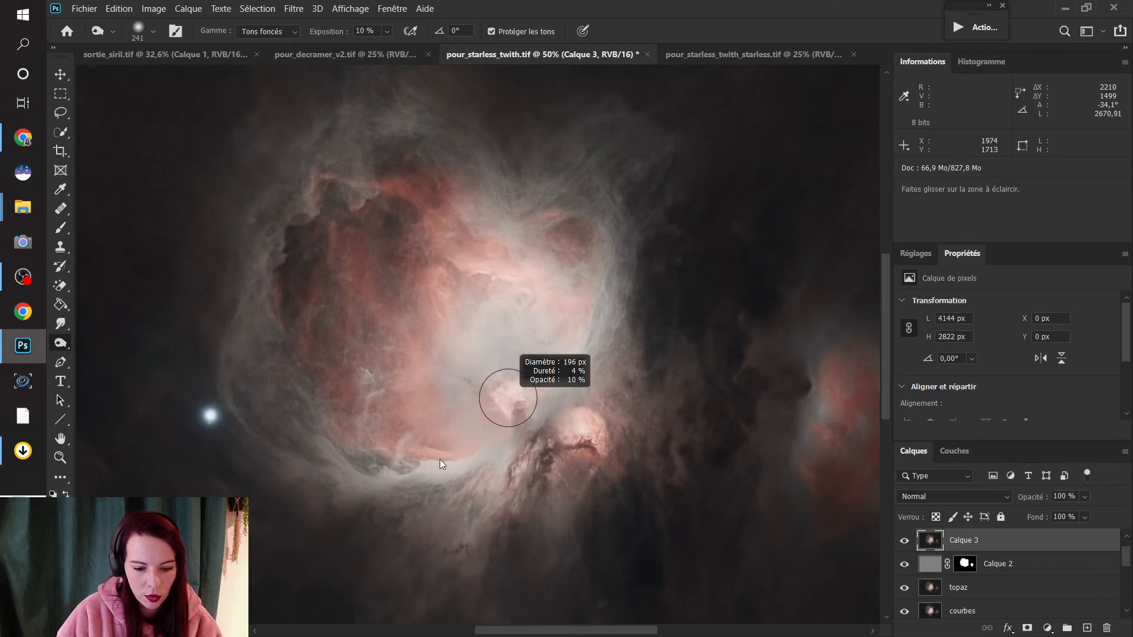
left_click_drag(536, 338, 568, 295)
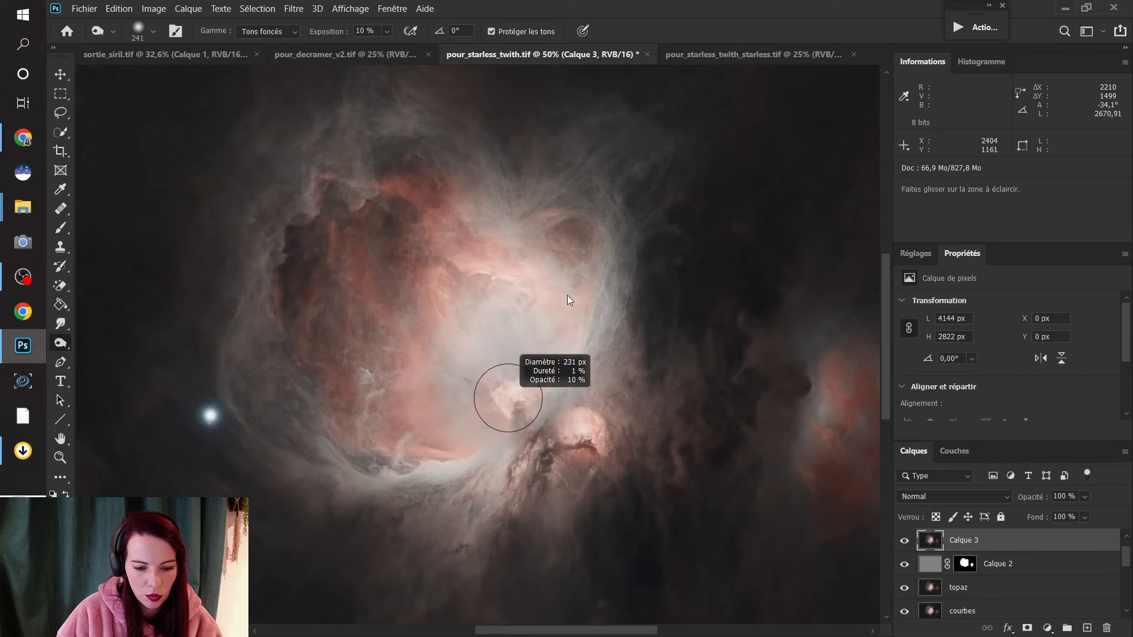
left_click_drag(614, 235, 642, 196)
left_click_drag(736, 92, 735, 92)
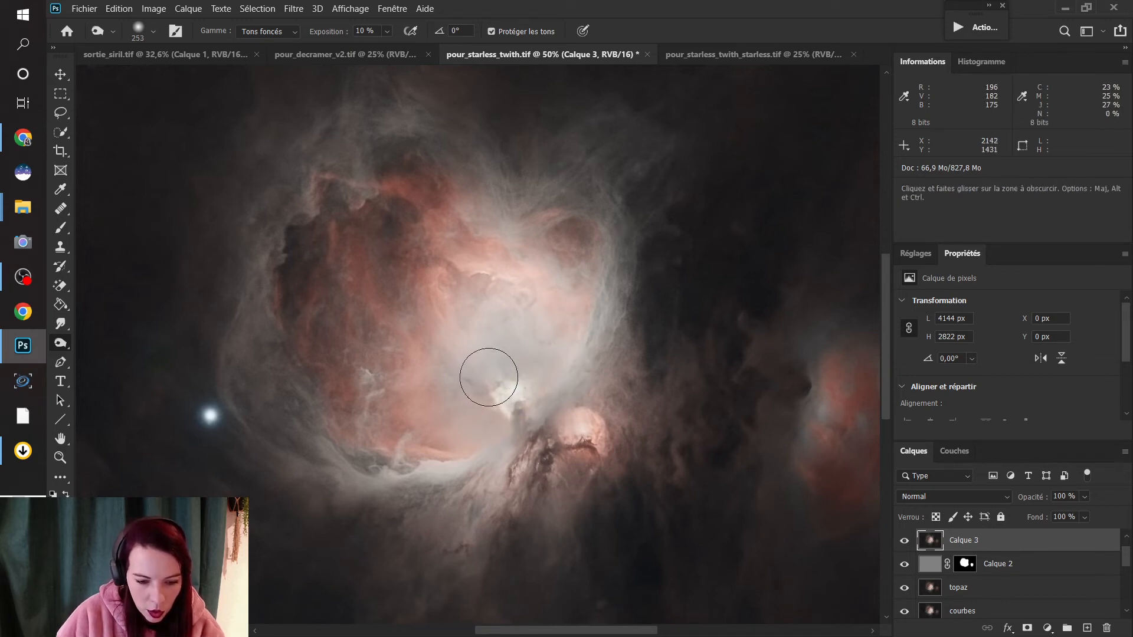
left_click(125, 10)
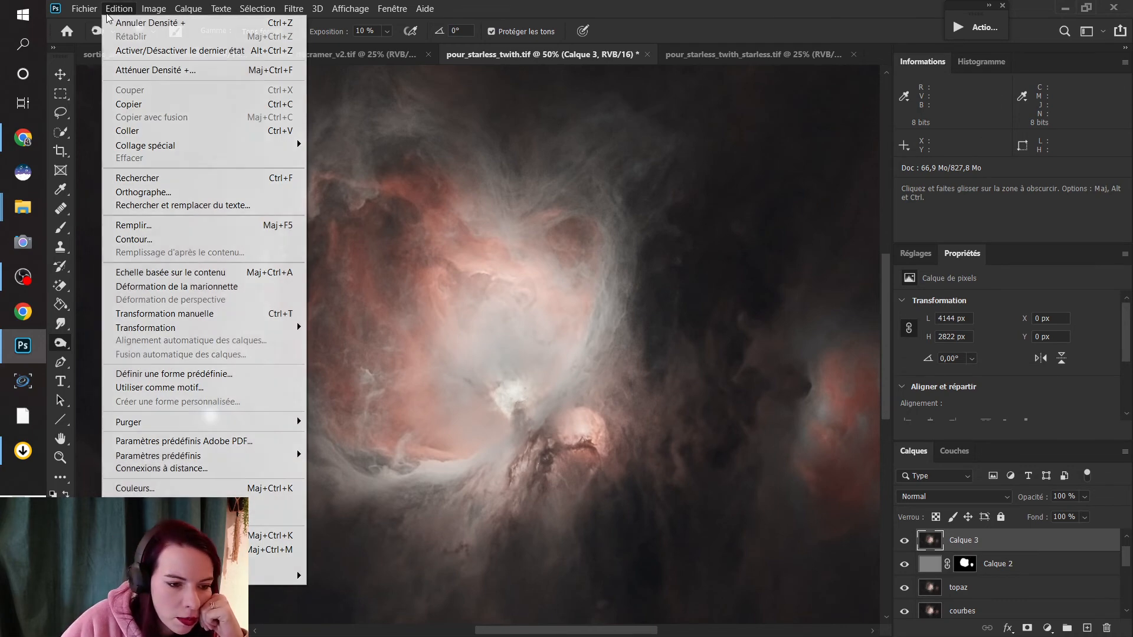
left_click(110, 13)
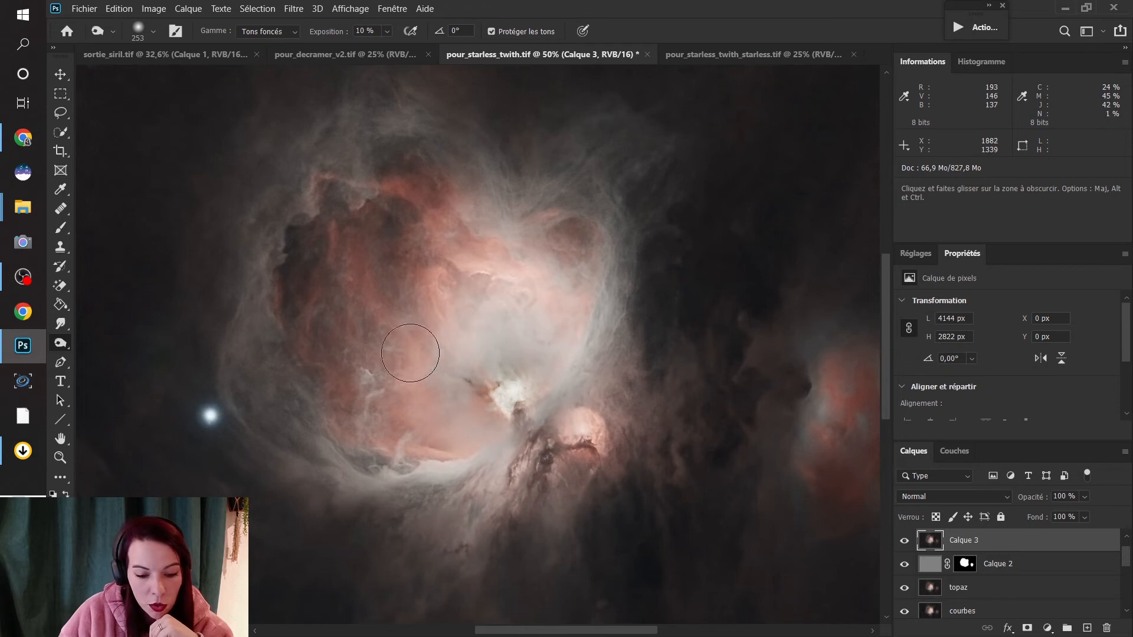
- Toggle Calque 3's visibility repeatedly to compare the nebula core with and without the burned shadows
left_click(905, 543)
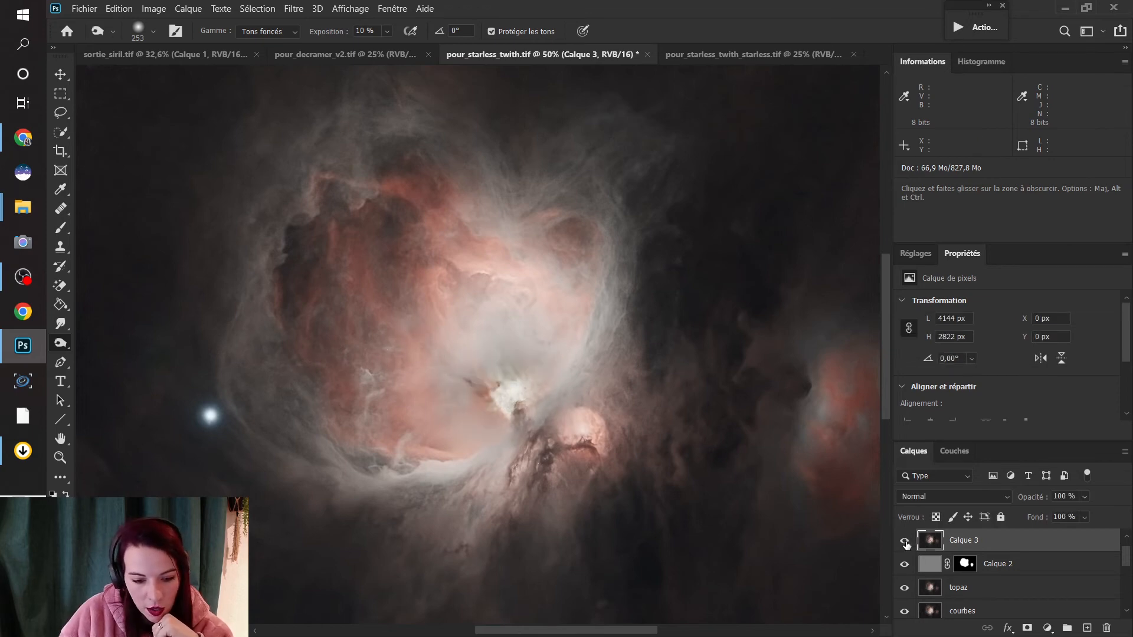
left_click(905, 543)
left_click(905, 543)
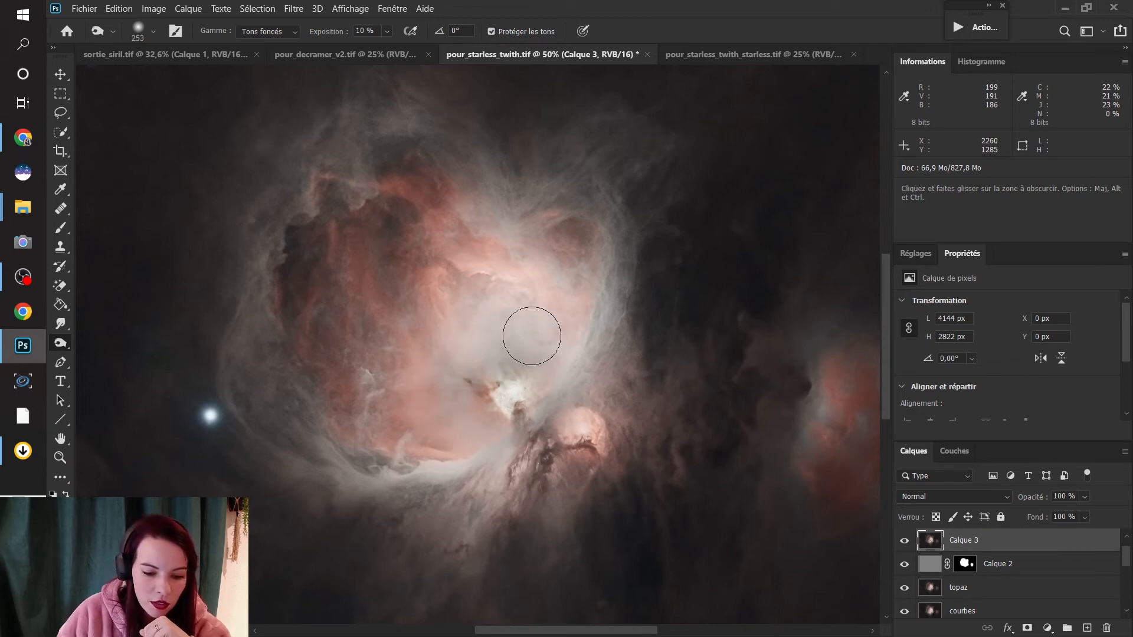
left_click(905, 541)
left_click(905, 541)
left_click(905, 541)
left_click(905, 541)
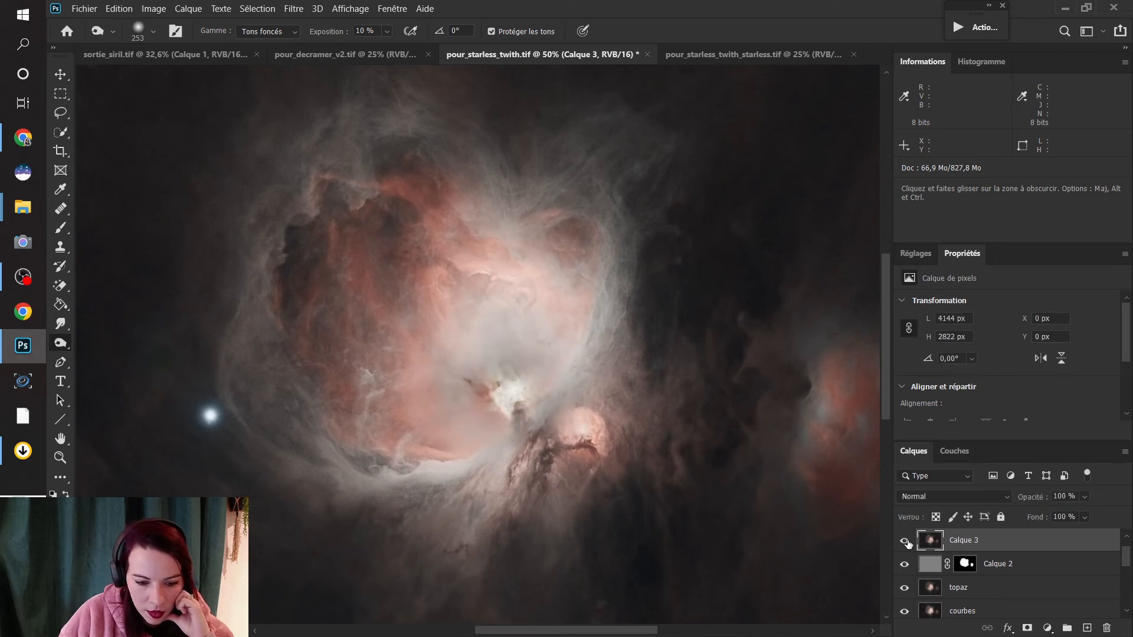
left_click(905, 541)
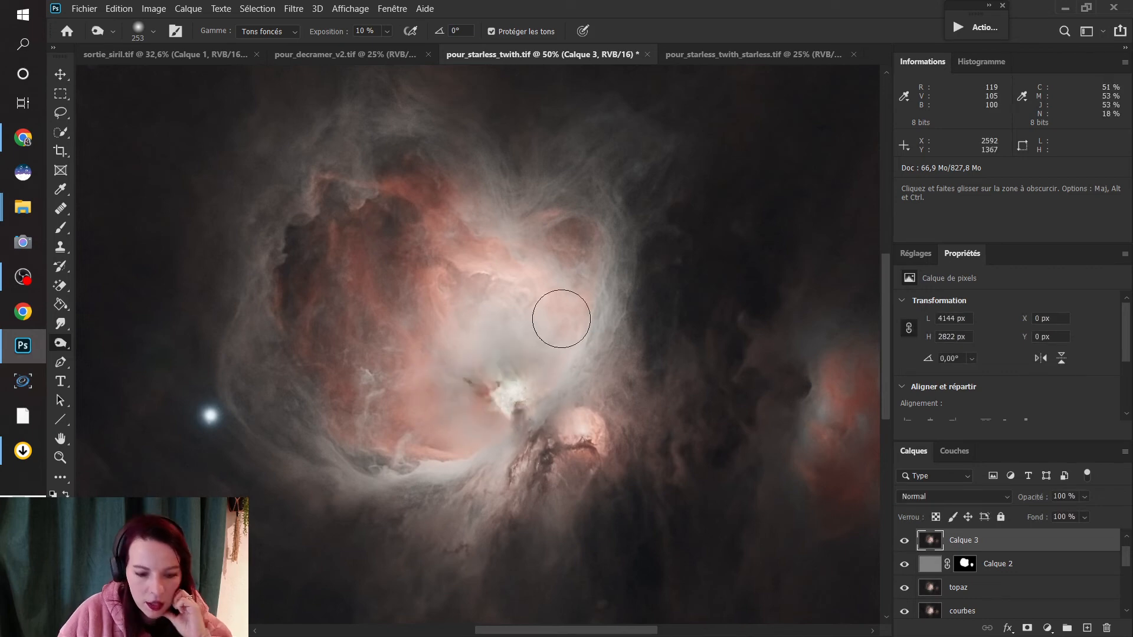
left_click(907, 548)
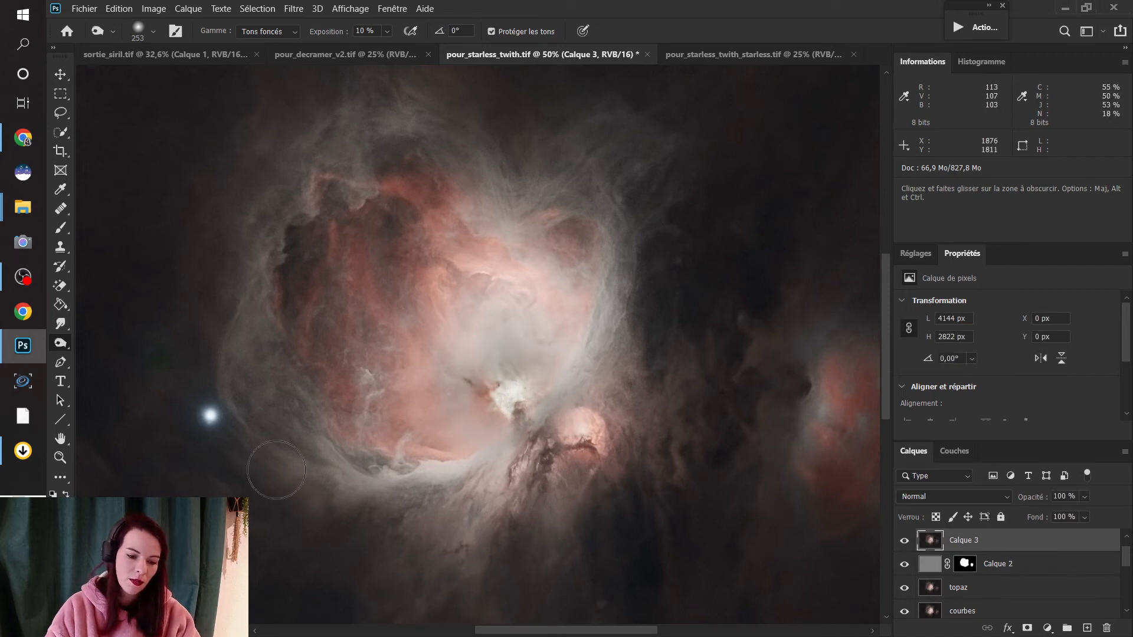
- Fit the whole image in the window and compare it with Calque 3 shown and hidden
left_click(60, 458)
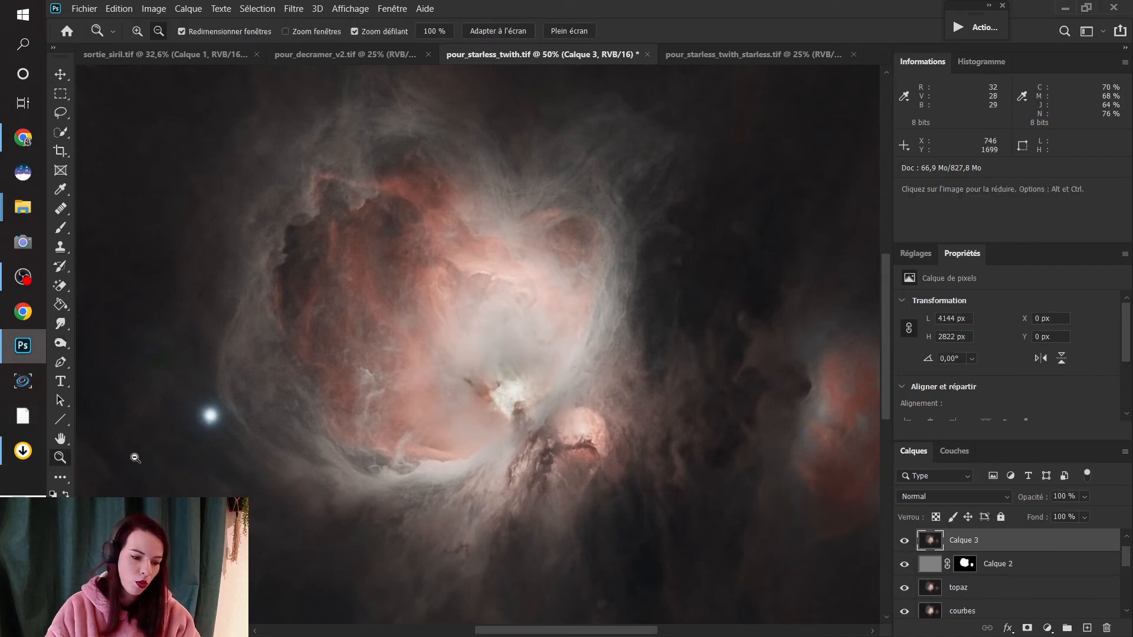
right_click(457, 385)
left_click(475, 390)
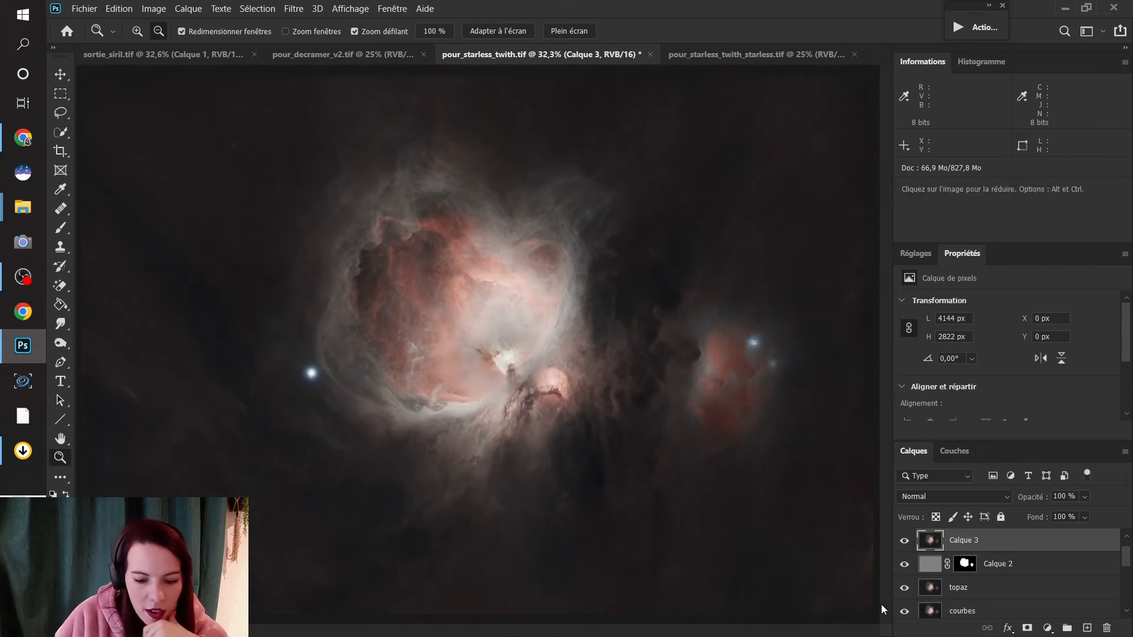
left_click(906, 542)
left_click(906, 542)
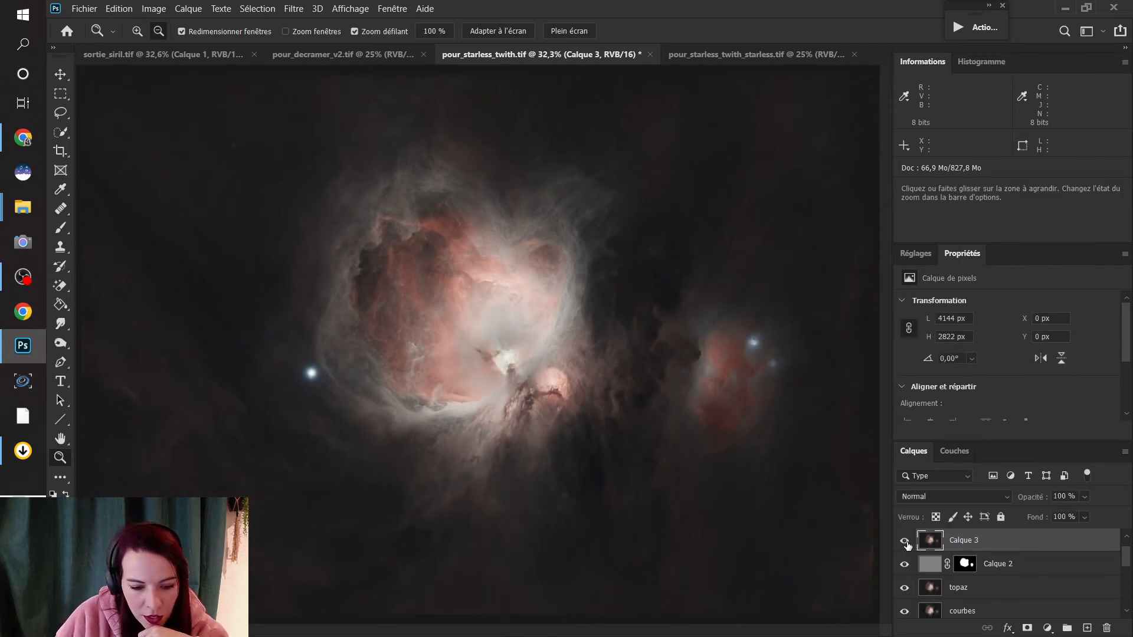
left_click(907, 542)
left_click(906, 542)
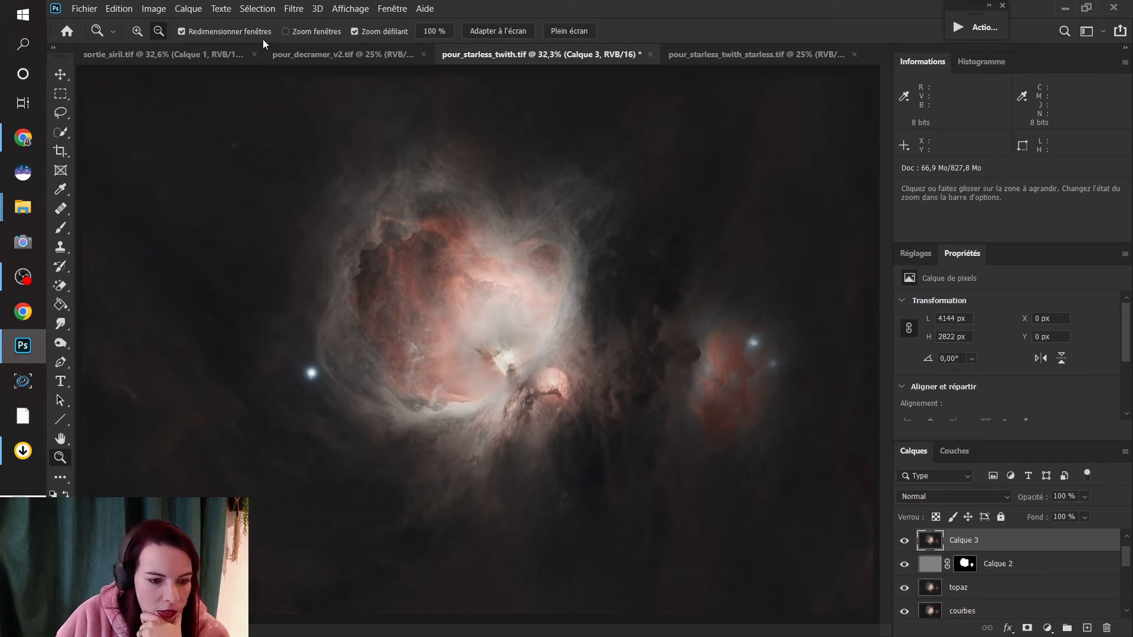
- Return to the Burn tool and set its brush size to 352 px
left_click(61, 229)
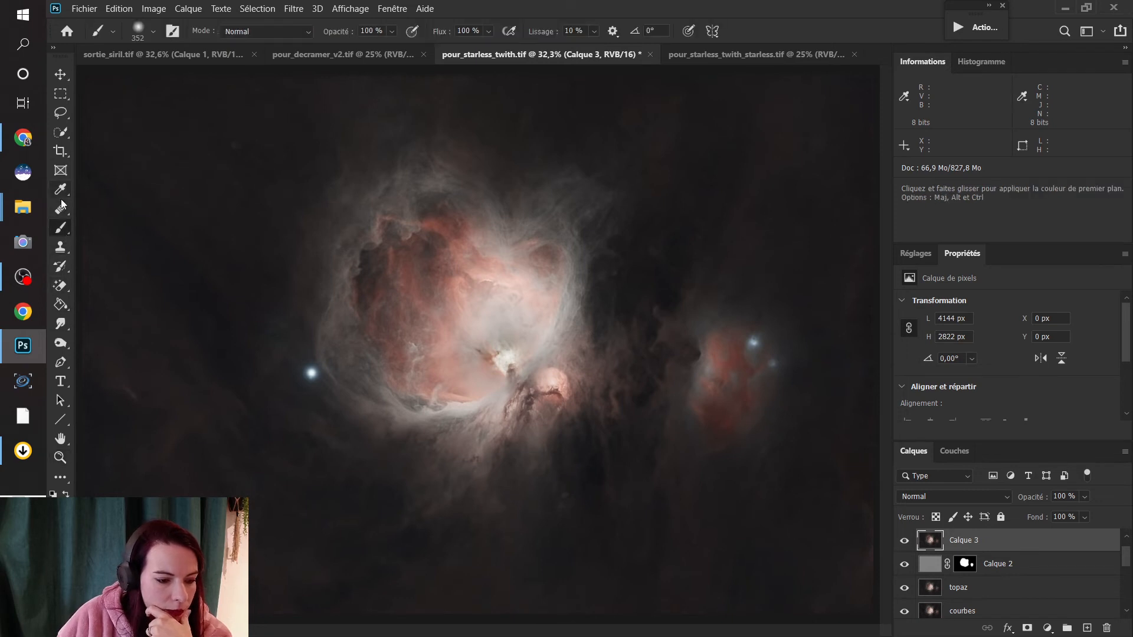
left_click(62, 343)
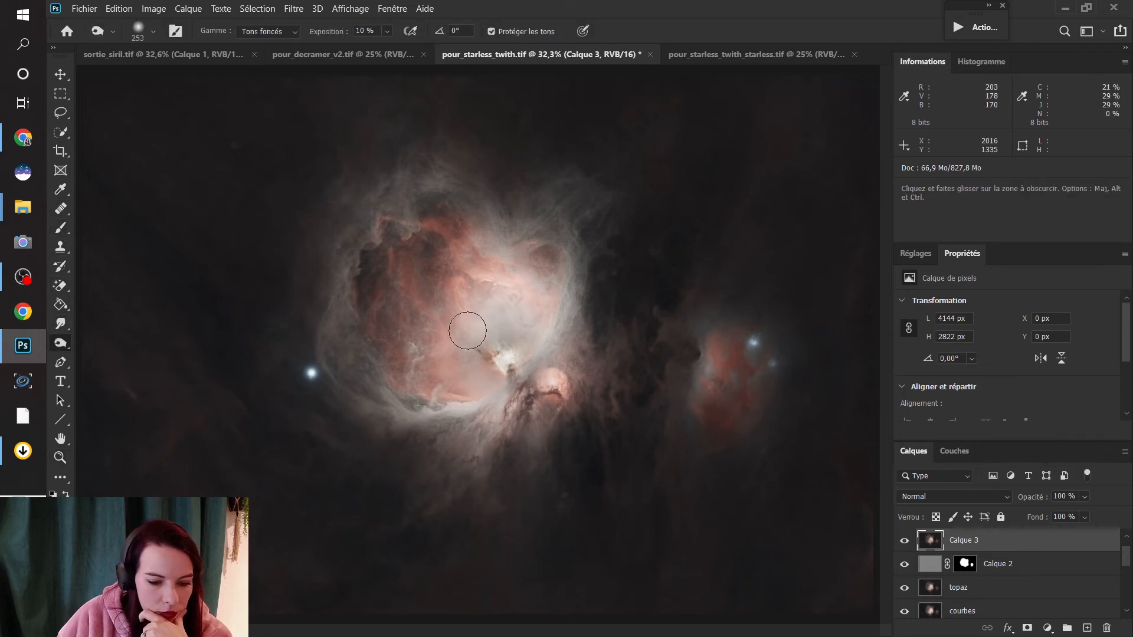
left_click(138, 33)
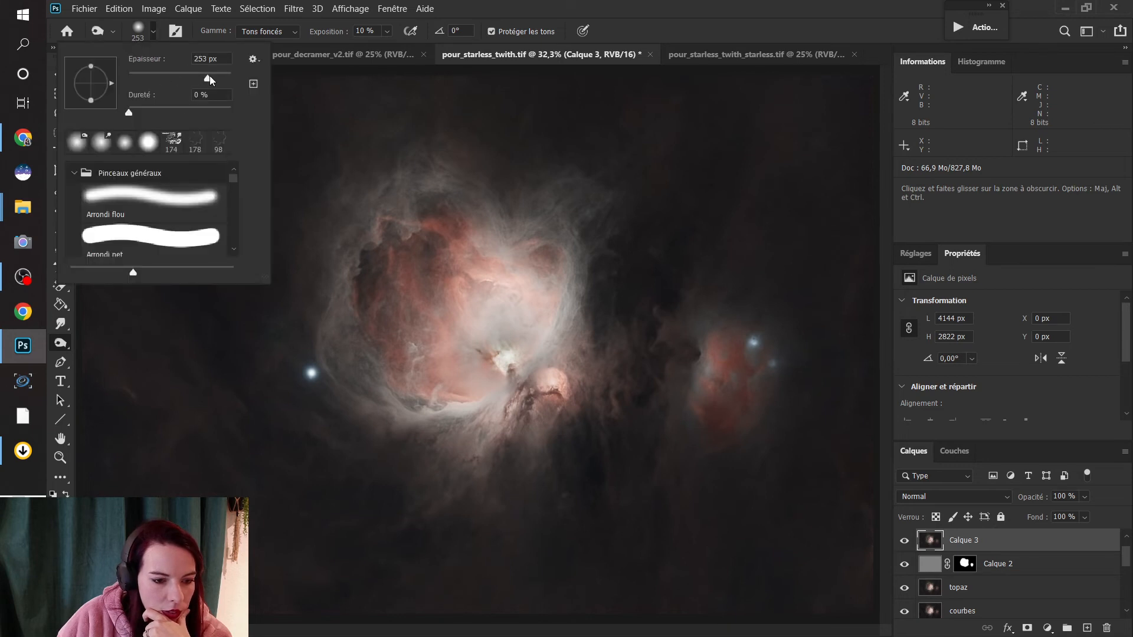
left_click_drag(217, 81, 223, 79)
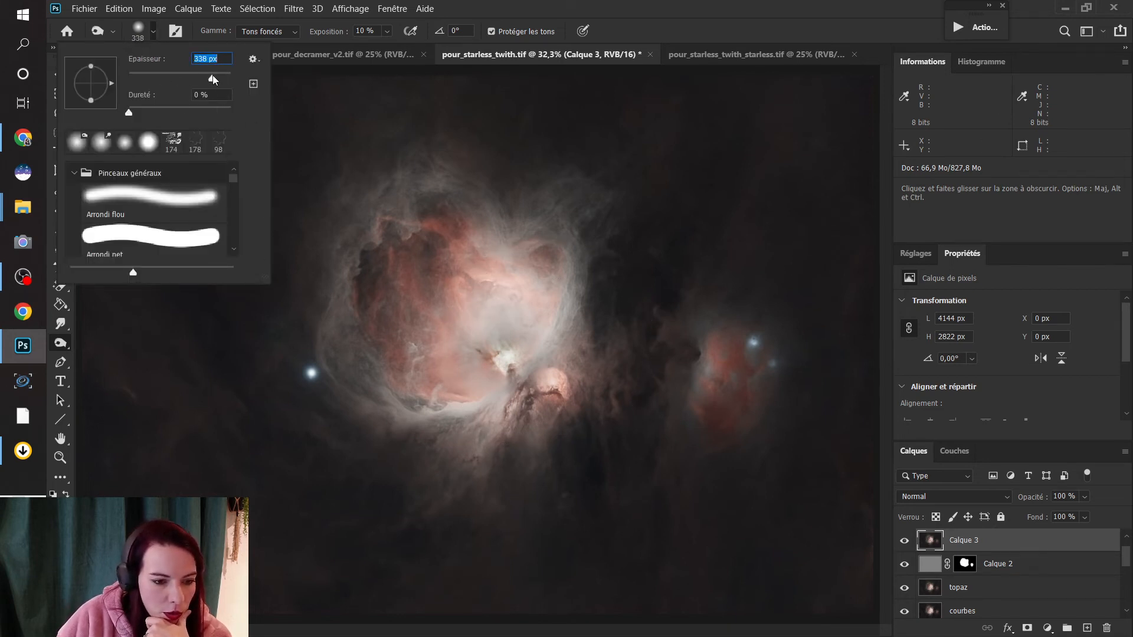
key("Return")
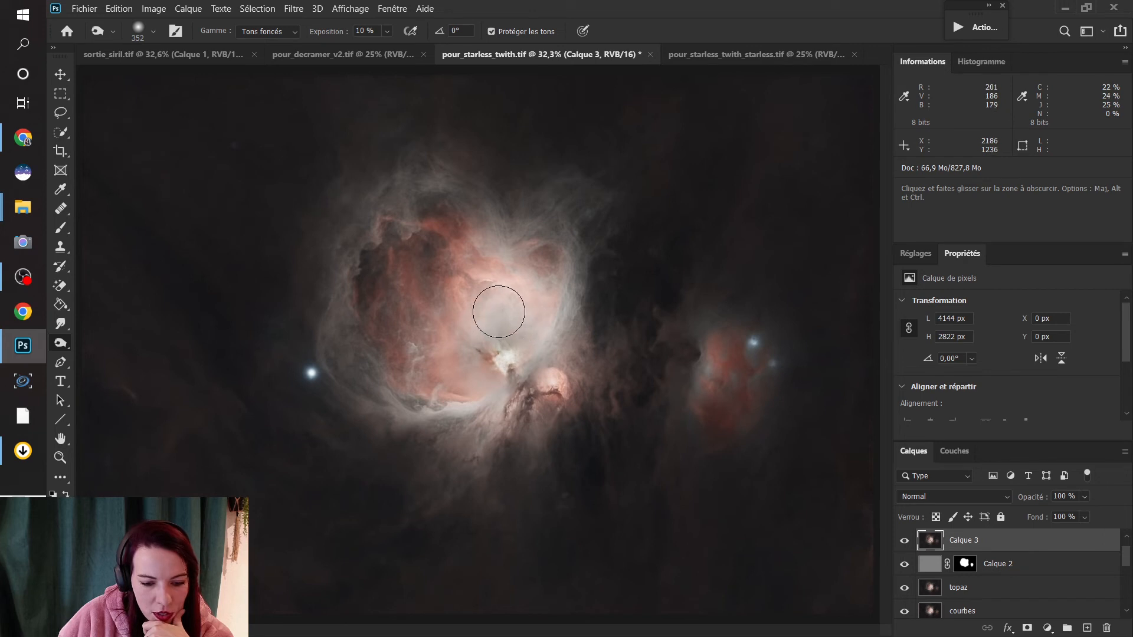
- Burn the shadows across the nebula's bright core on Calque 3, comparing the image with the layer hidden and shown
left_click(904, 540)
left_click(904, 542)
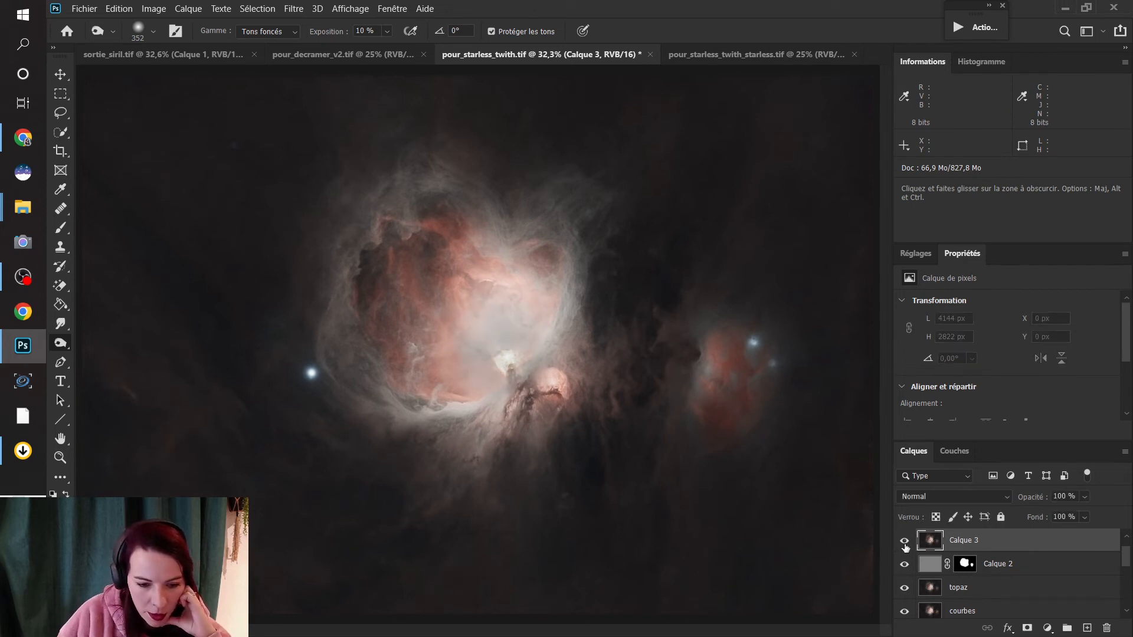
mouse_move(494, 318)
left_mouse_down()
mouse_move(516, 323)
mouse_move(491, 309)
mouse_move(462, 341)
left_mouse_up()
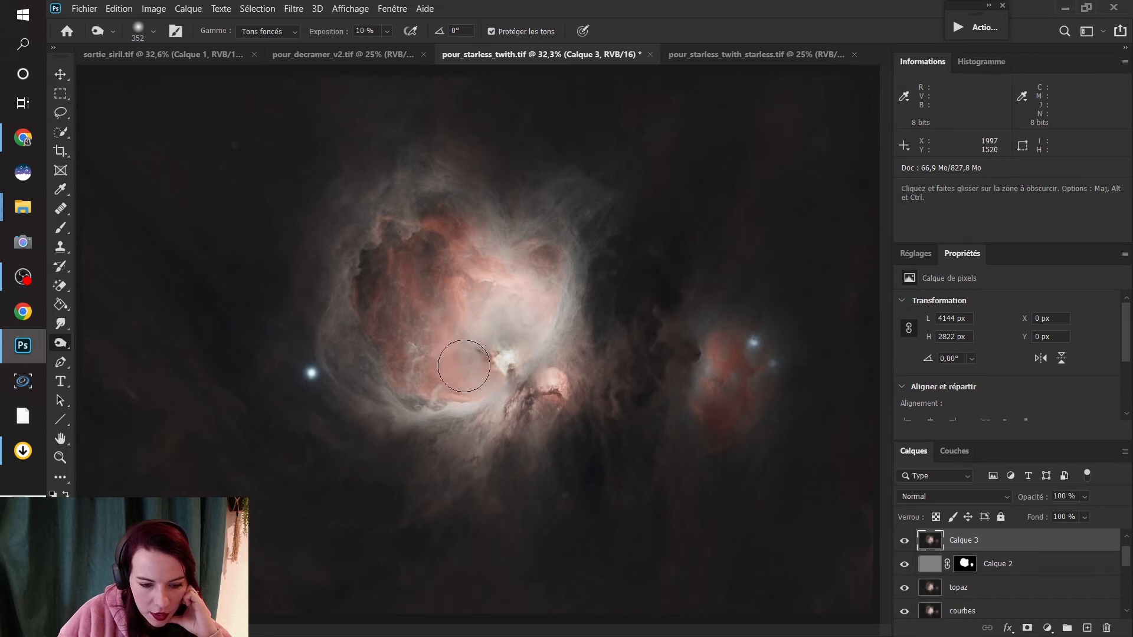
left_click(905, 542)
left_click(906, 542)
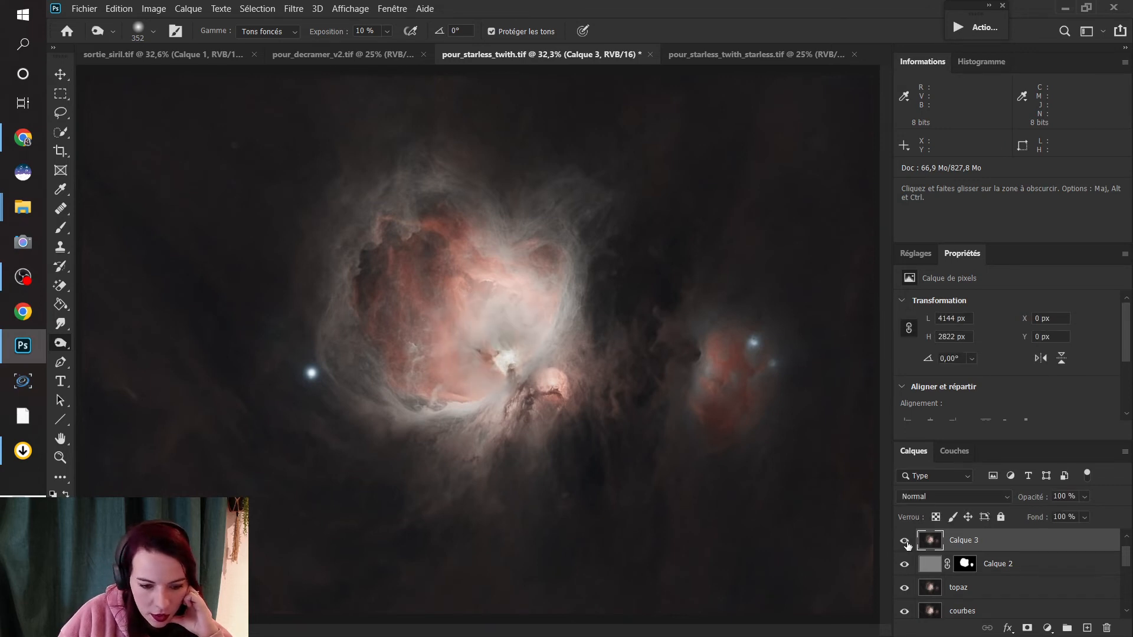
left_click(906, 542)
left_click(906, 541)
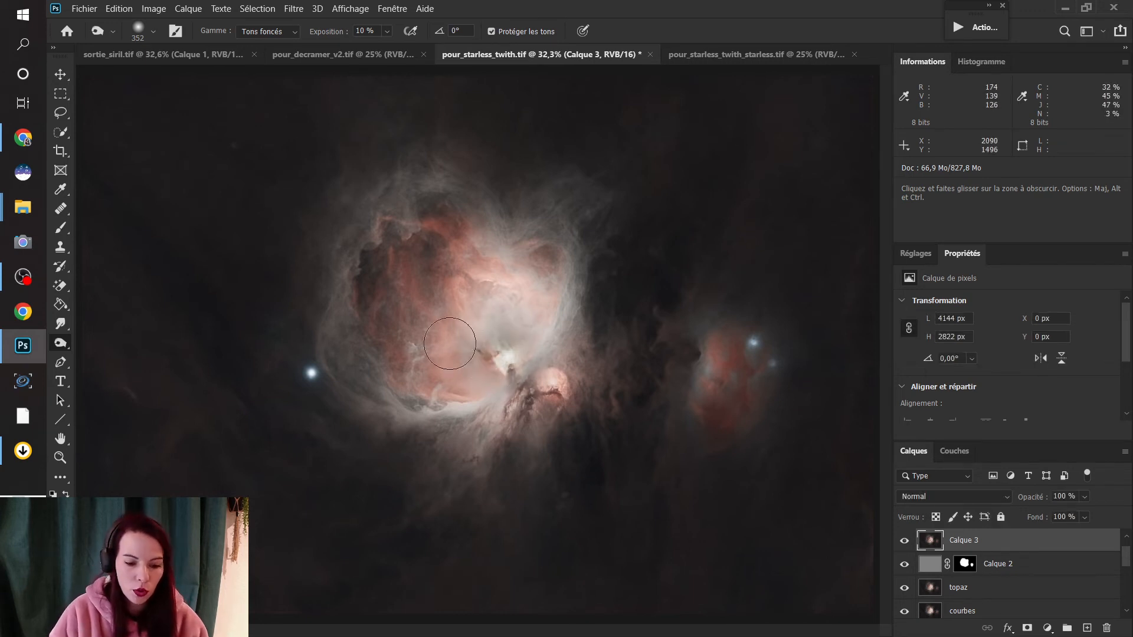
- Switch to the Dodge tool, try Calque 3 at 70% opacity, and compare the image with the layer hidden and shown
right_click(63, 347)
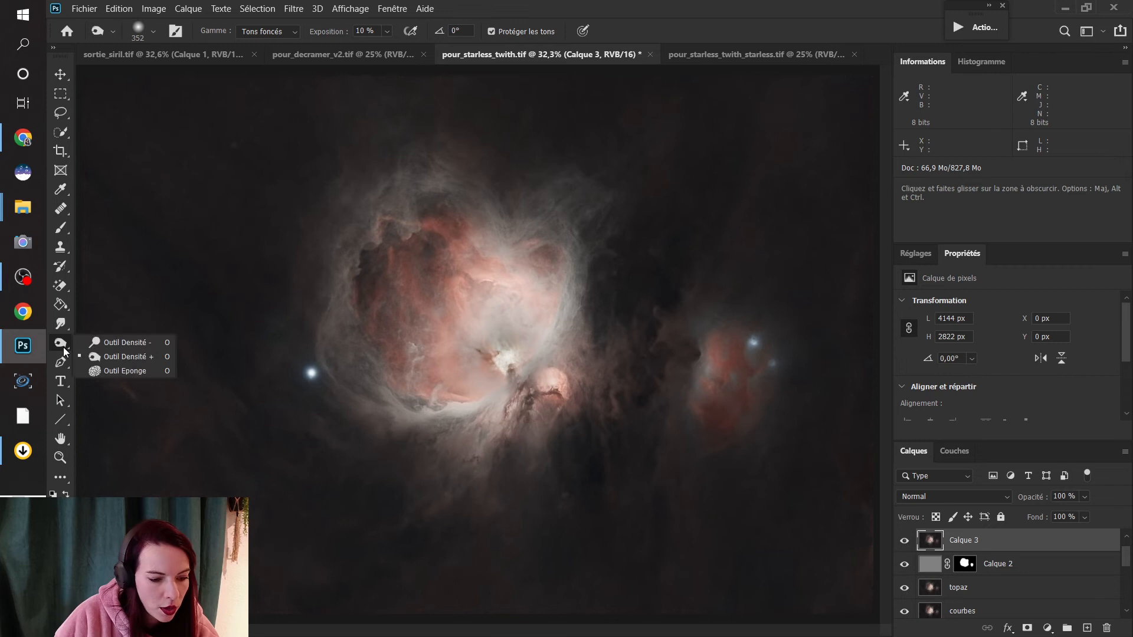
left_click(108, 344)
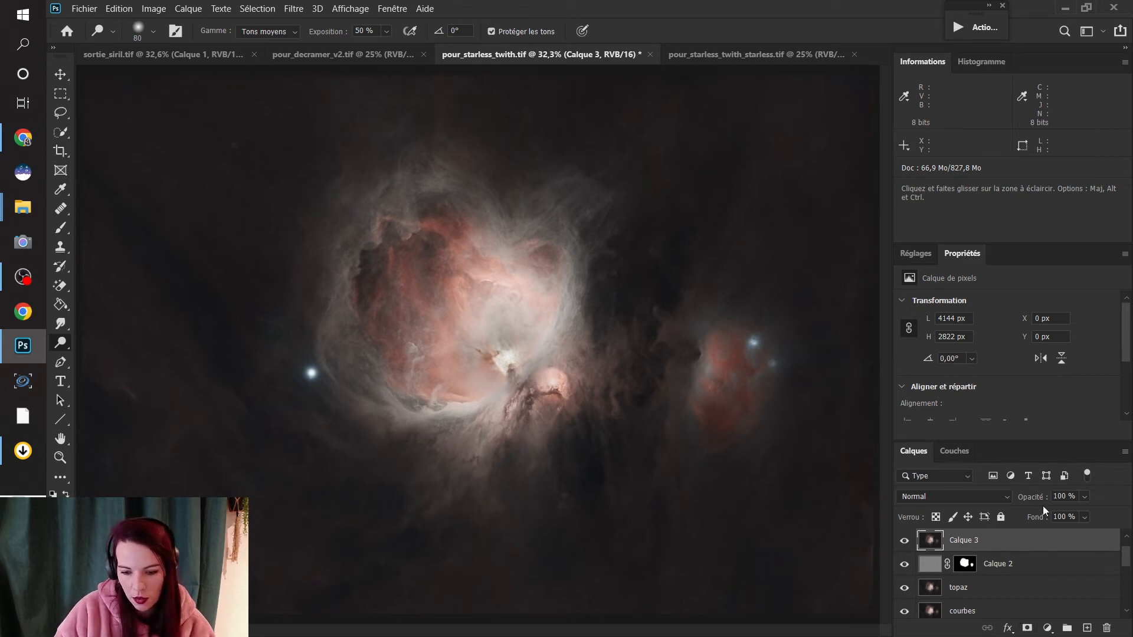
left_click(1061, 501)
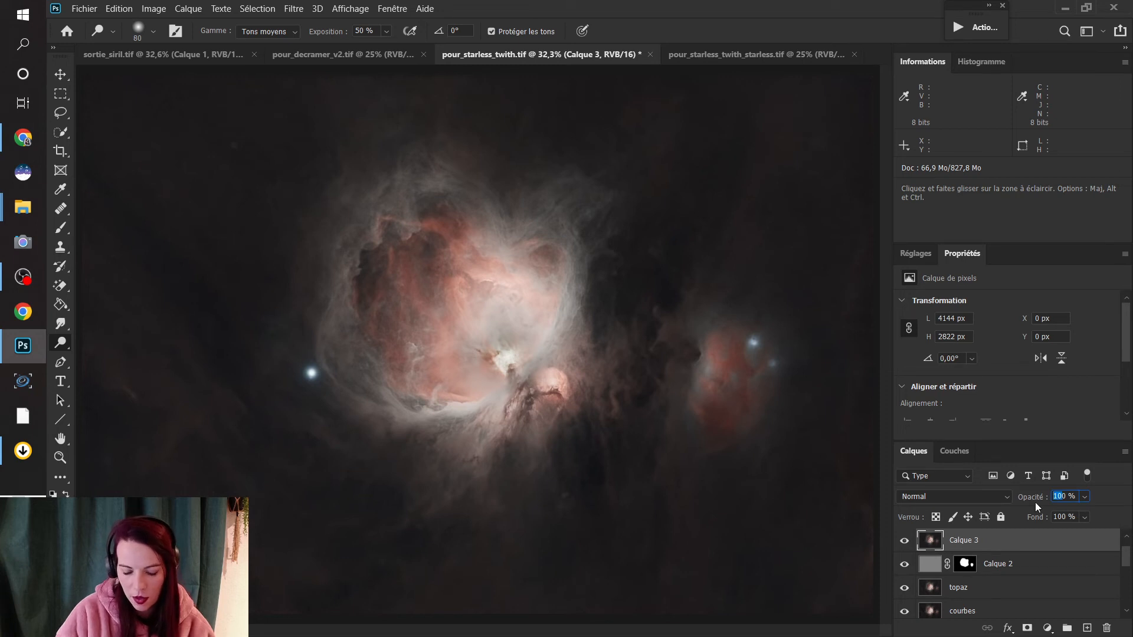
type("70")
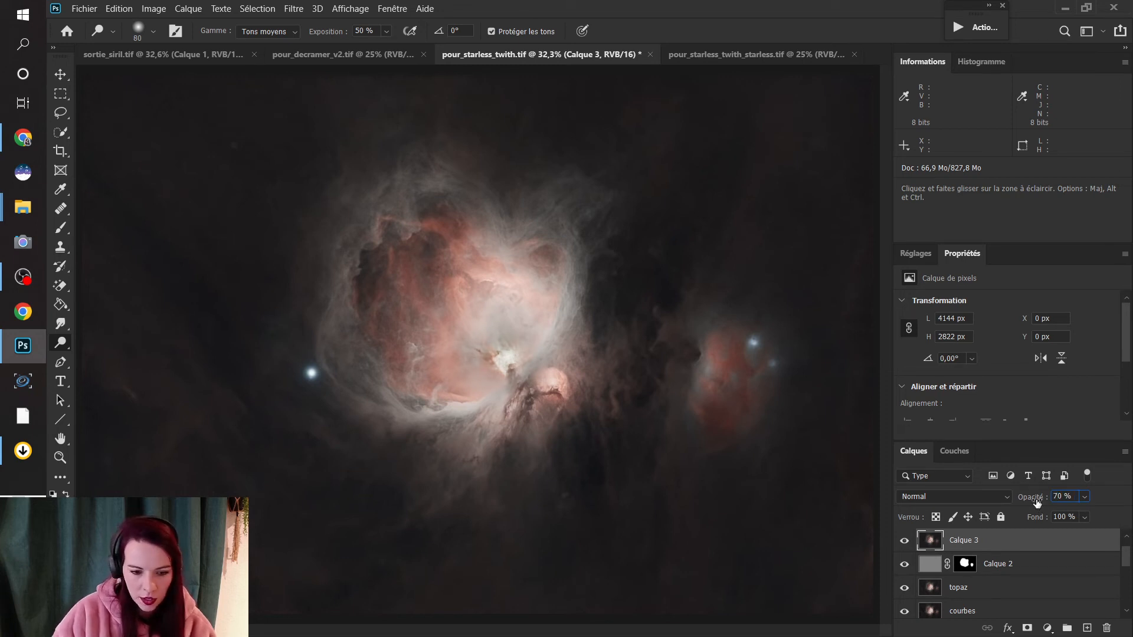
key("Return")
left_click(904, 541)
left_click(904, 542)
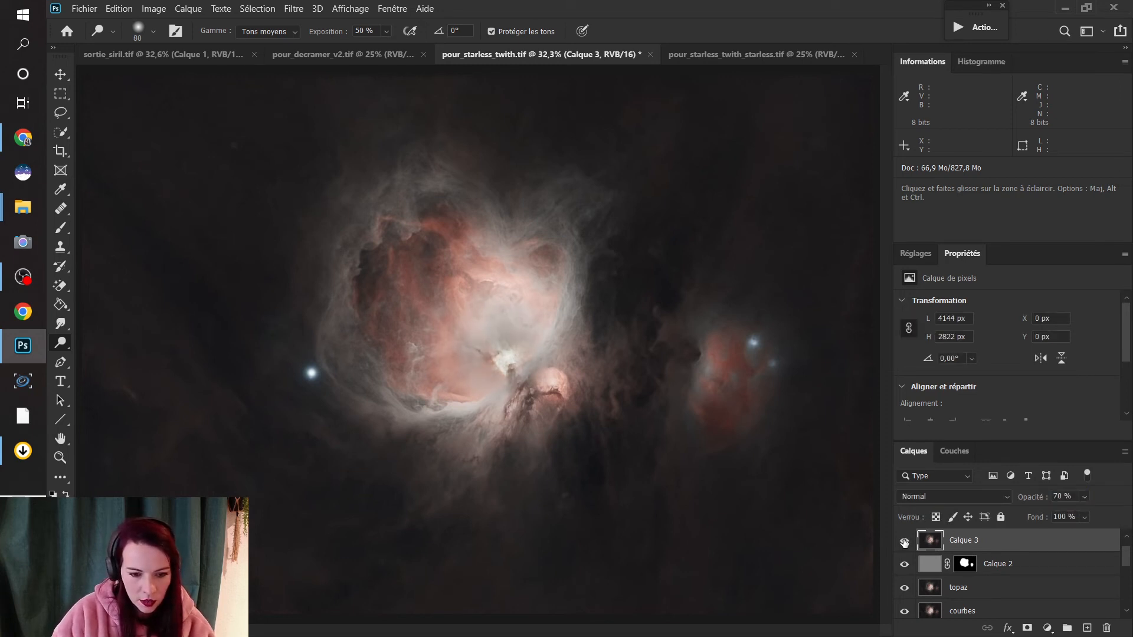
left_click(904, 542)
left_click(904, 542)
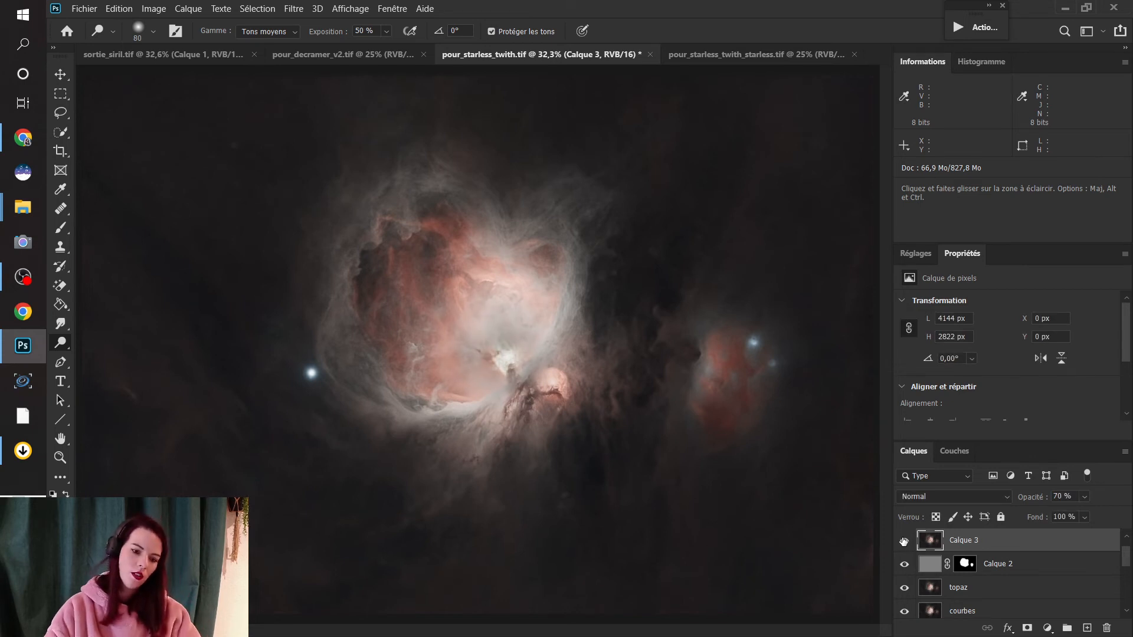
- Set Calque 3's opacity to 50% and compare the nebula with the layer hidden and shown
left_click(1062, 496)
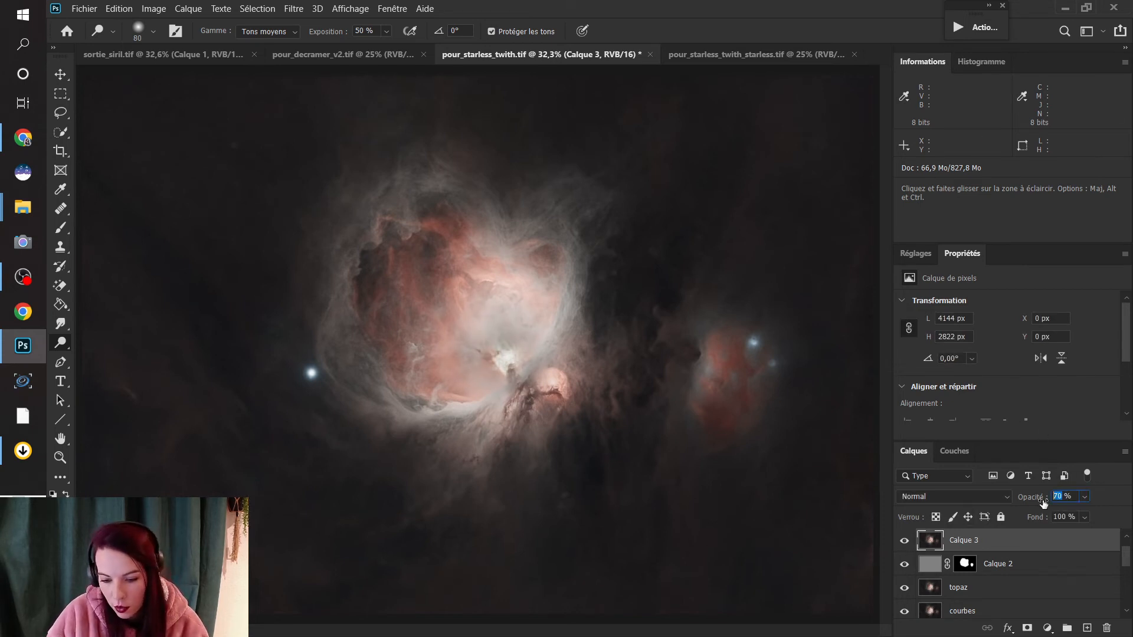
type("50")
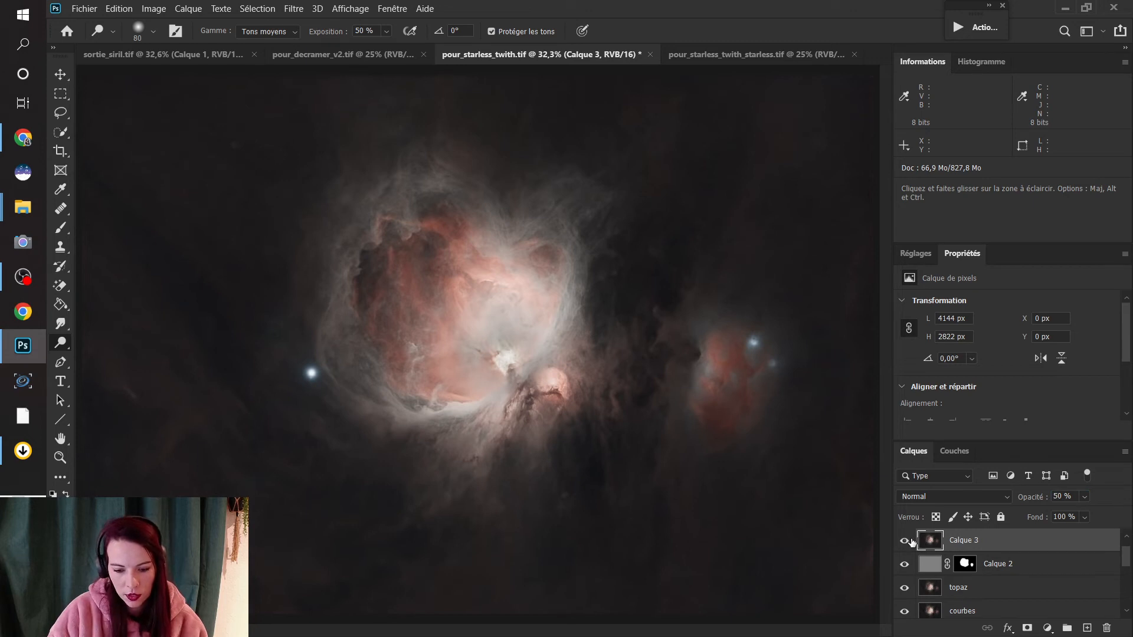
left_click(904, 542)
left_click(904, 541)
left_click(904, 542)
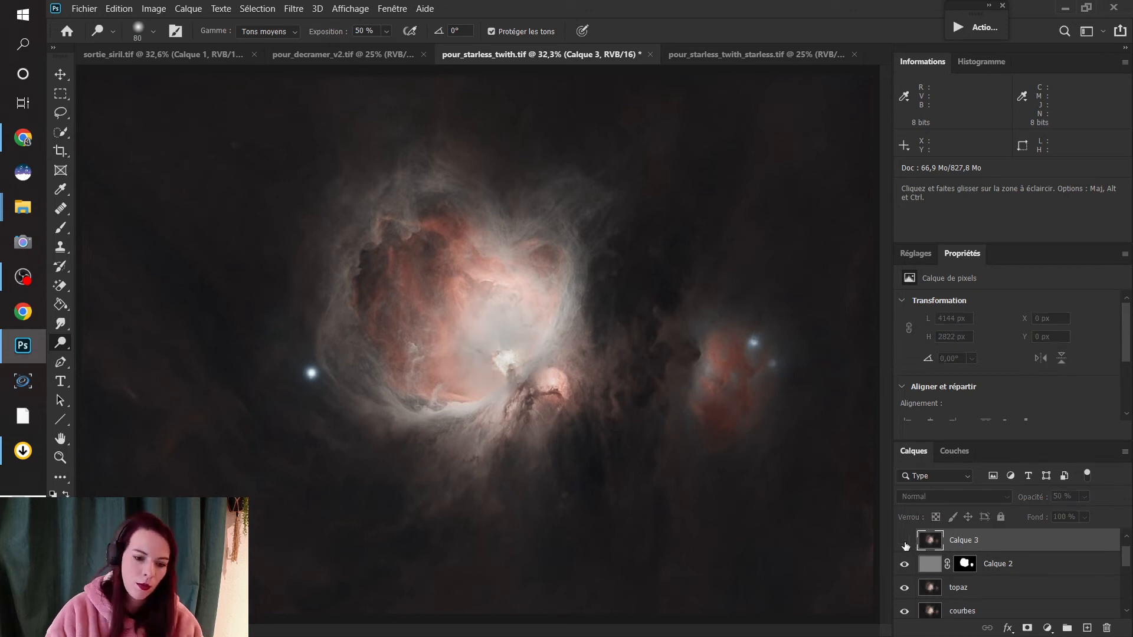
left_click(904, 541)
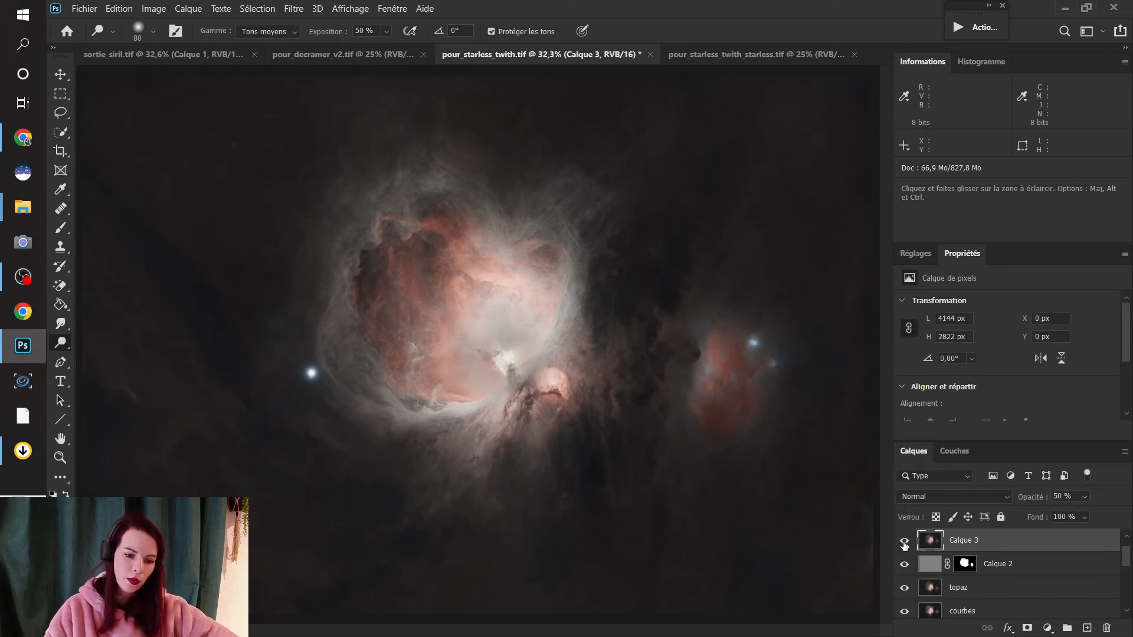
- Dodge the midtones of the small reddish nebula on Calque 3 using a 175 px brush at 50% exposure
left_click(60, 458)
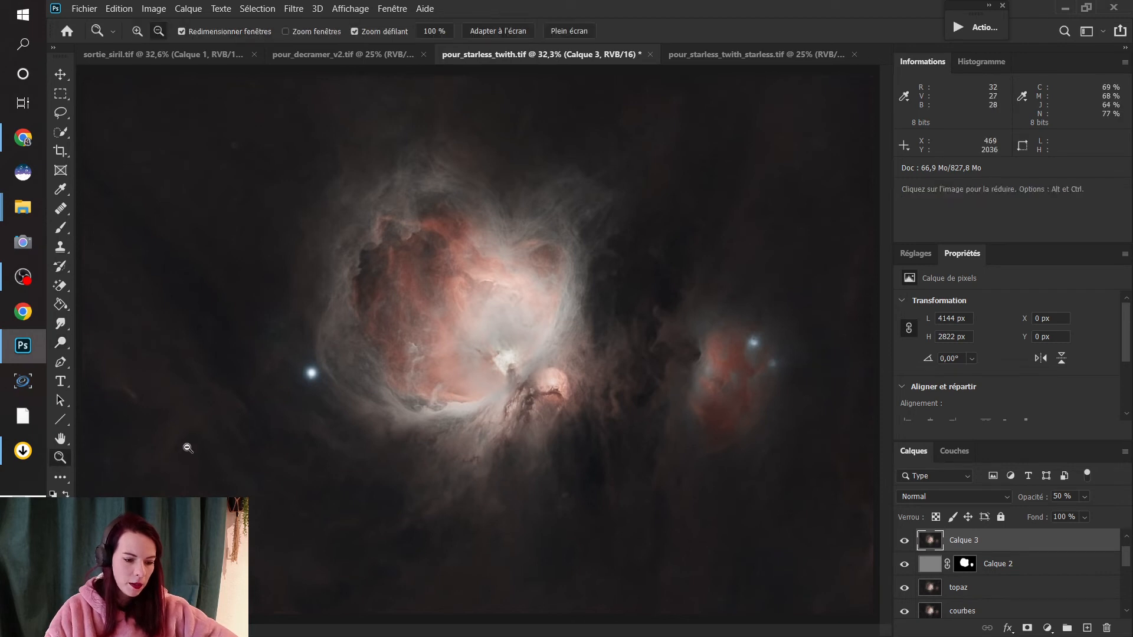
right_click(332, 296)
left_click(363, 303)
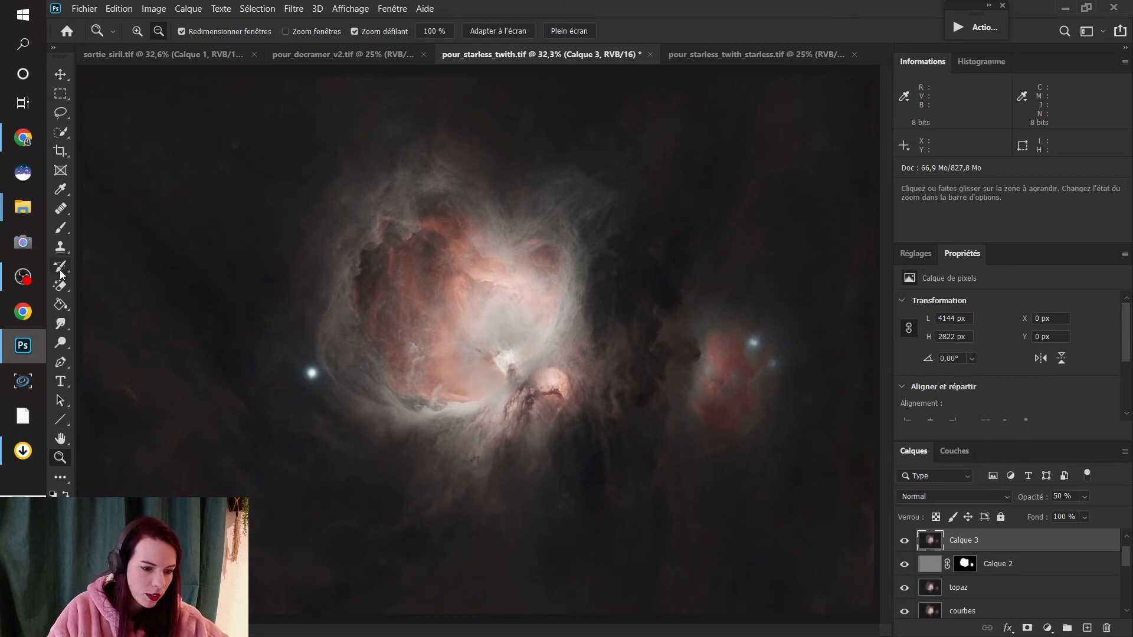
left_click(62, 325)
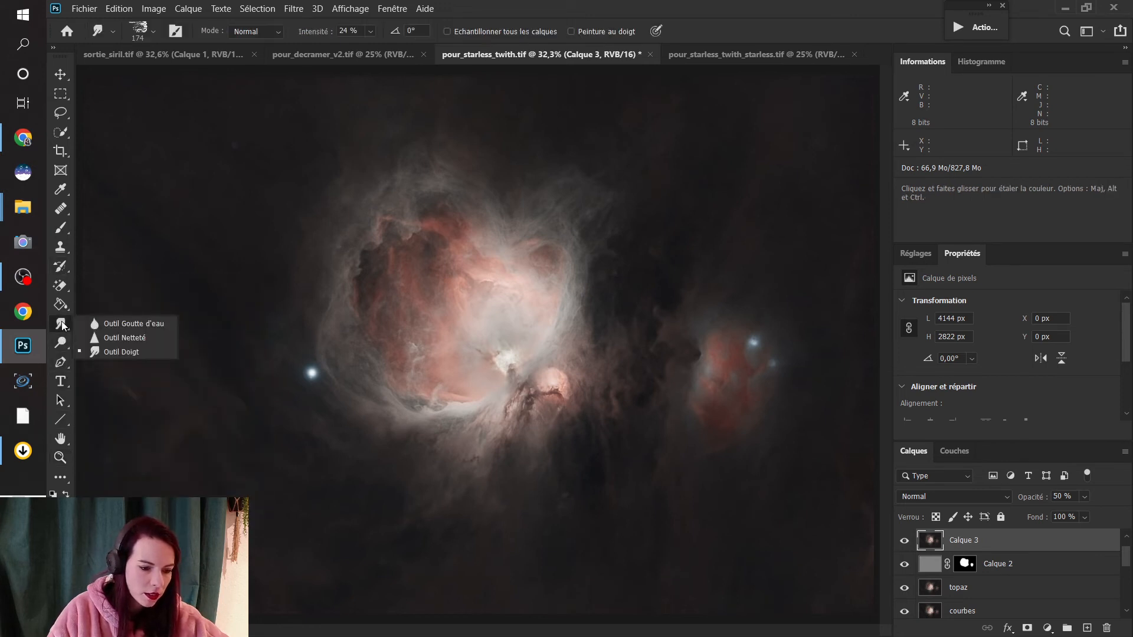
left_click(60, 343)
left_click(114, 346)
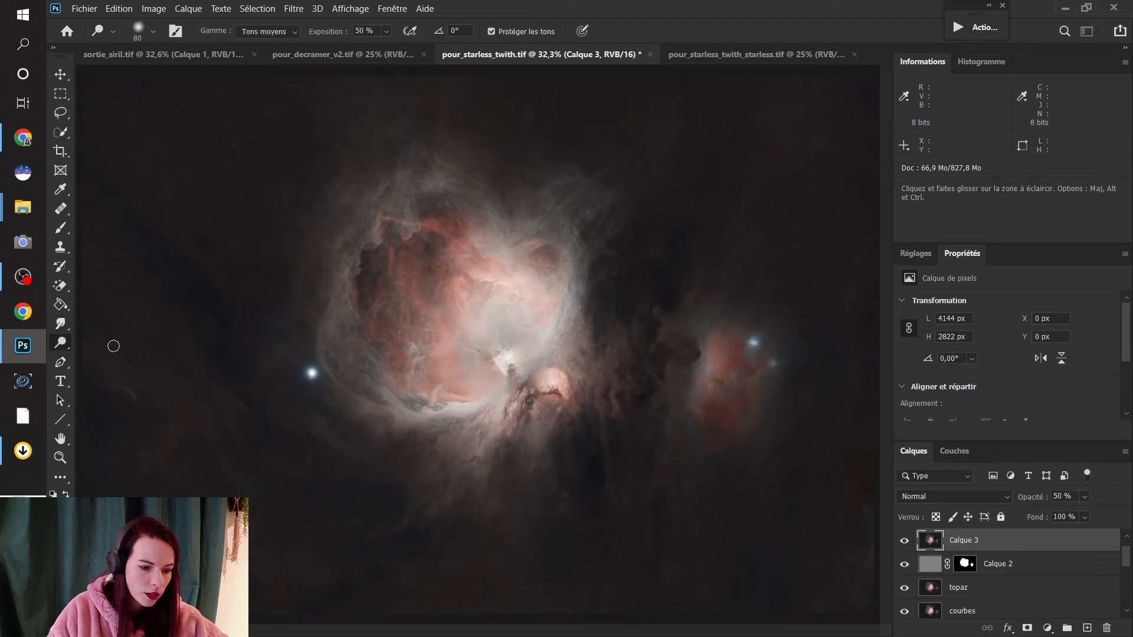
left_click(153, 31)
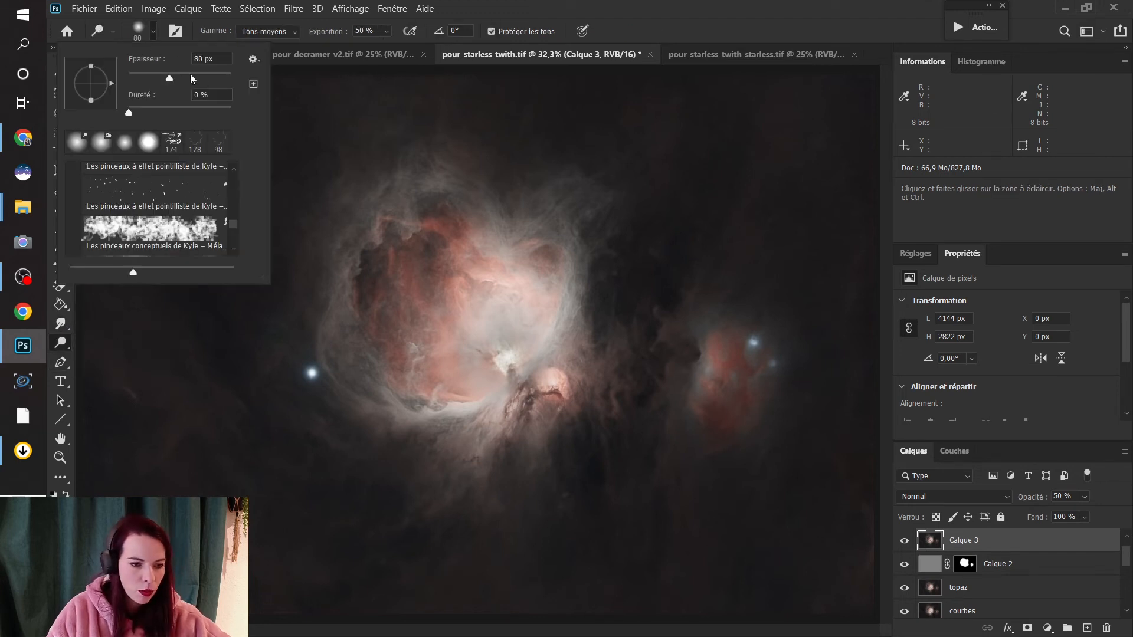
left_click_drag(192, 79, 199, 78)
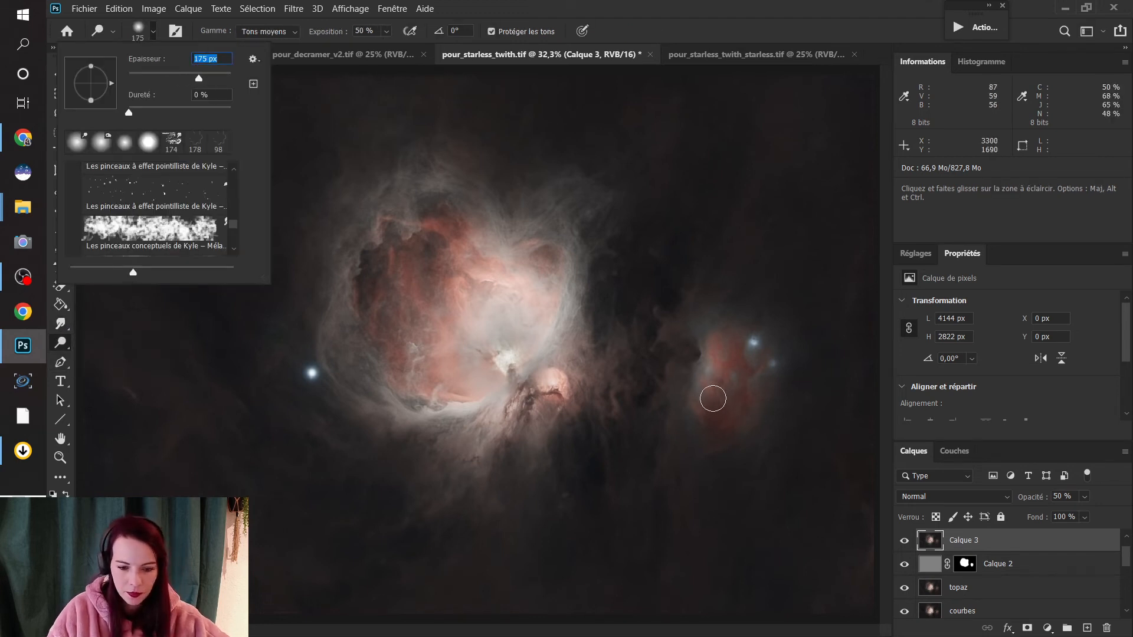
key("Return")
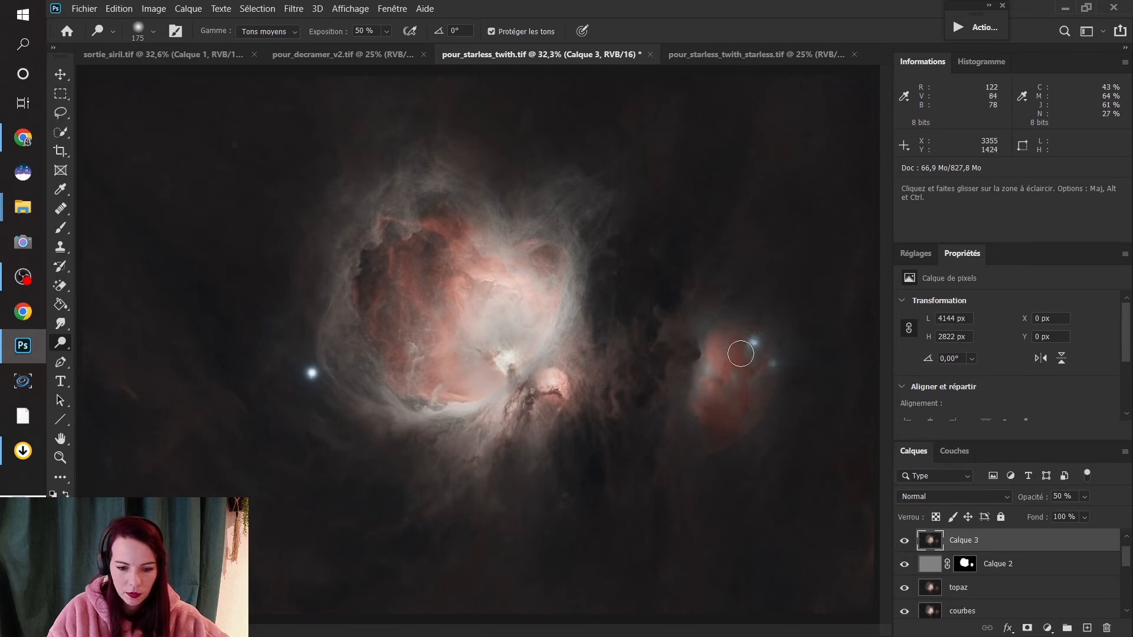
mouse_move(741, 353)
left_mouse_down()
mouse_move(742, 394)
mouse_move(718, 407)
mouse_move(740, 370)
mouse_move(724, 360)
mouse_move(711, 405)
mouse_move(744, 390)
mouse_move(746, 358)
left_mouse_up()
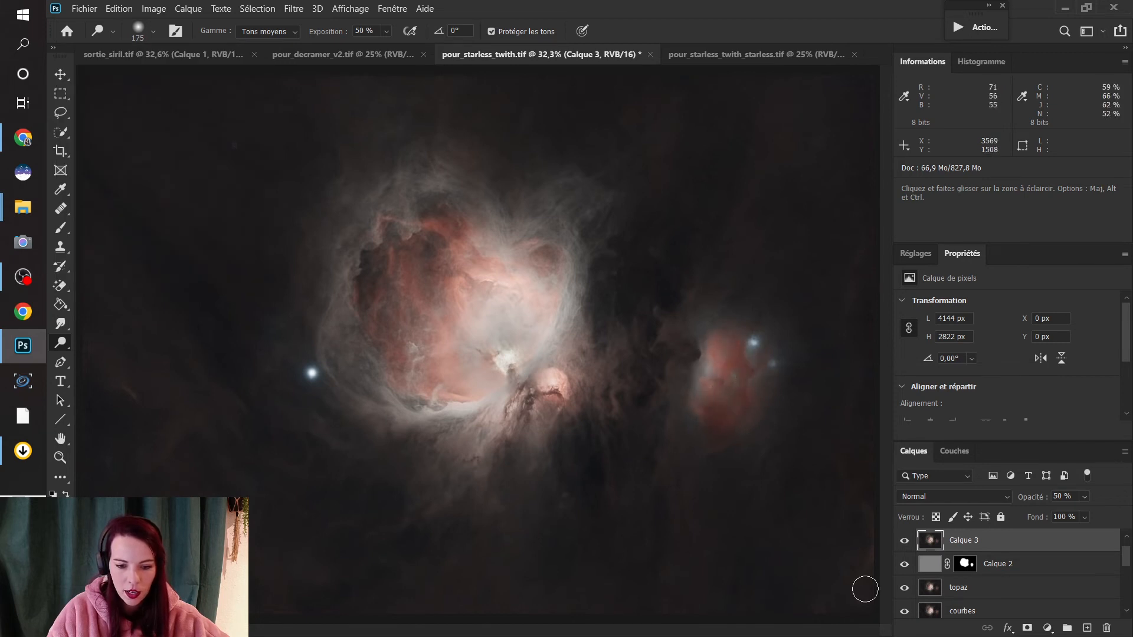
- Toggle Calque 3's visibility to compare the image with and without the dodged small nebula
left_click(904, 541)
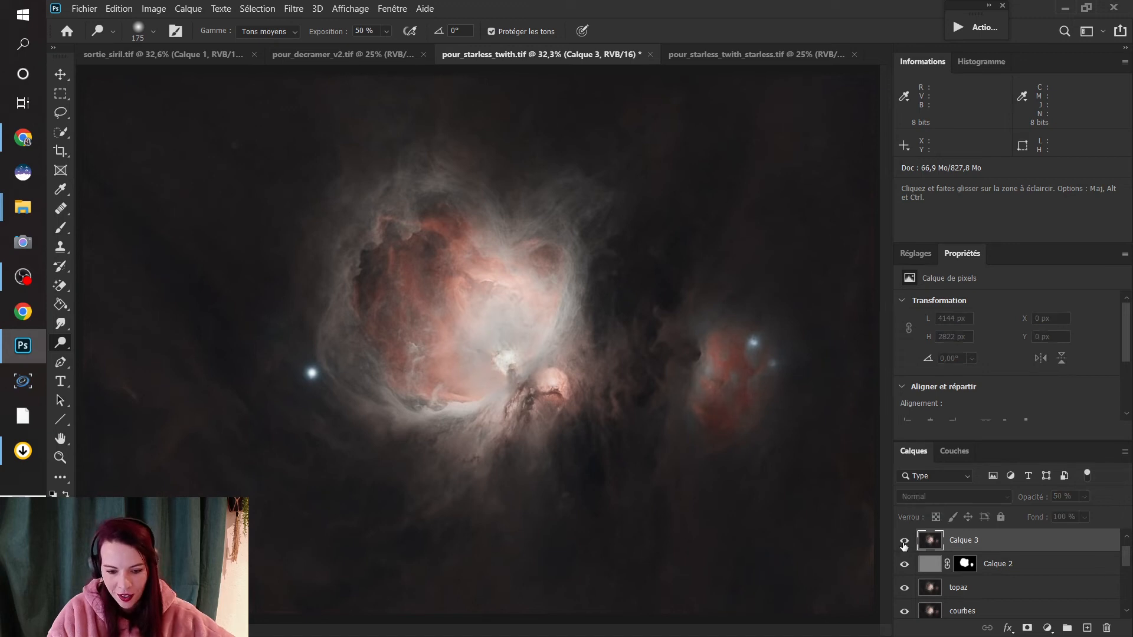
left_click(904, 541)
left_click(904, 541)
left_click(904, 541)
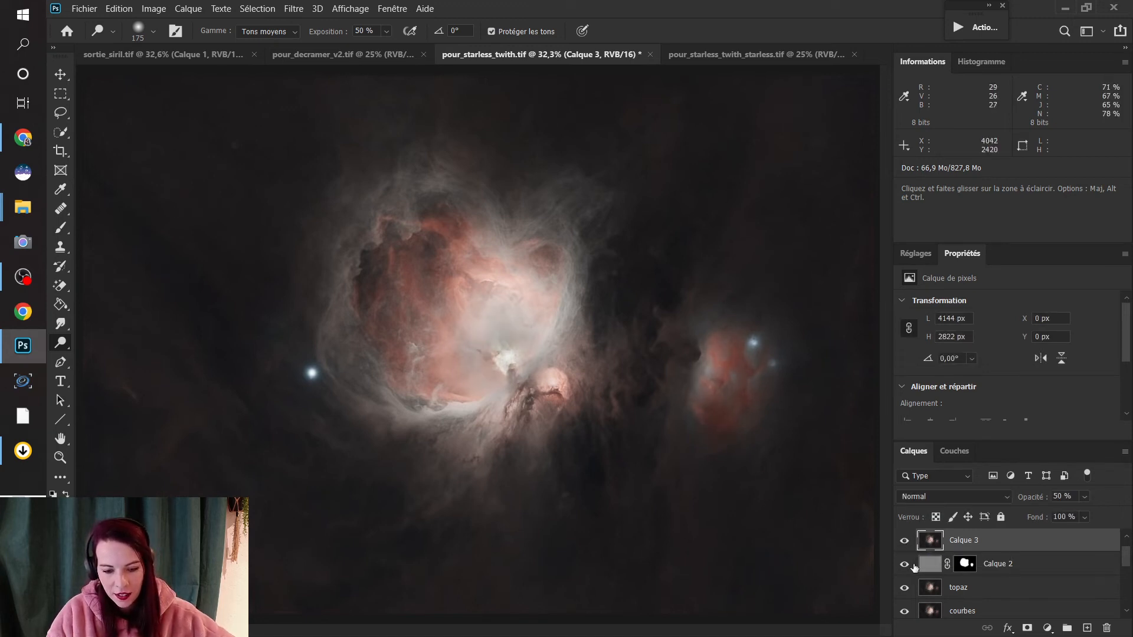
left_click(904, 541)
left_click(904, 541)
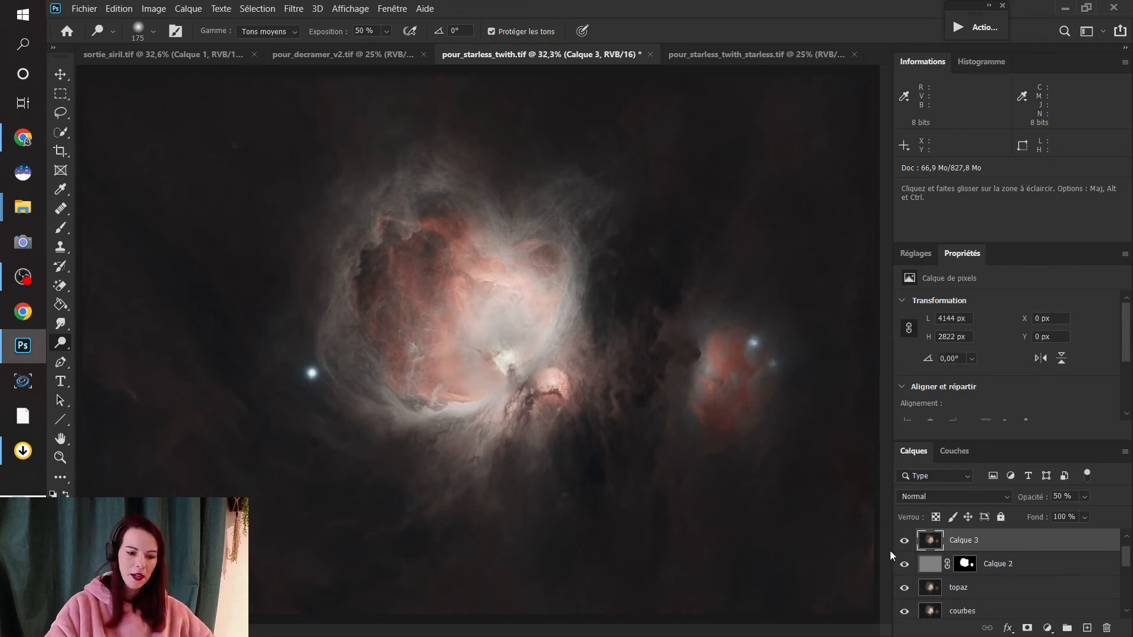
- Stamp all visible layers into a new layer directly above Calque 3
scroll(998, 558, "up", 1)
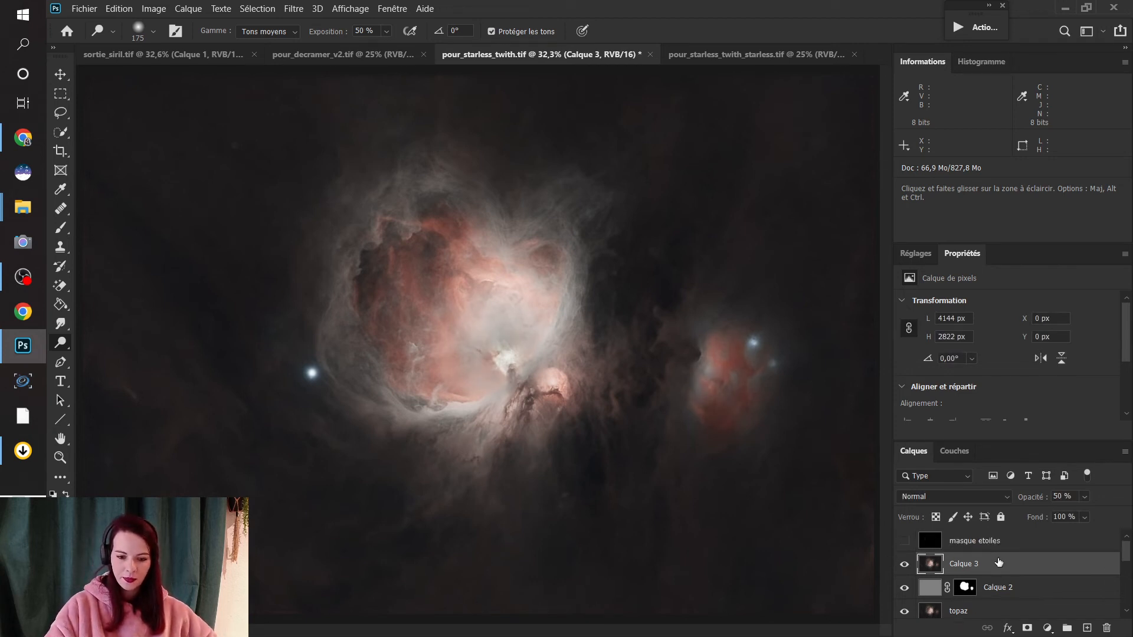
key("ctrl+shift+alt+e")
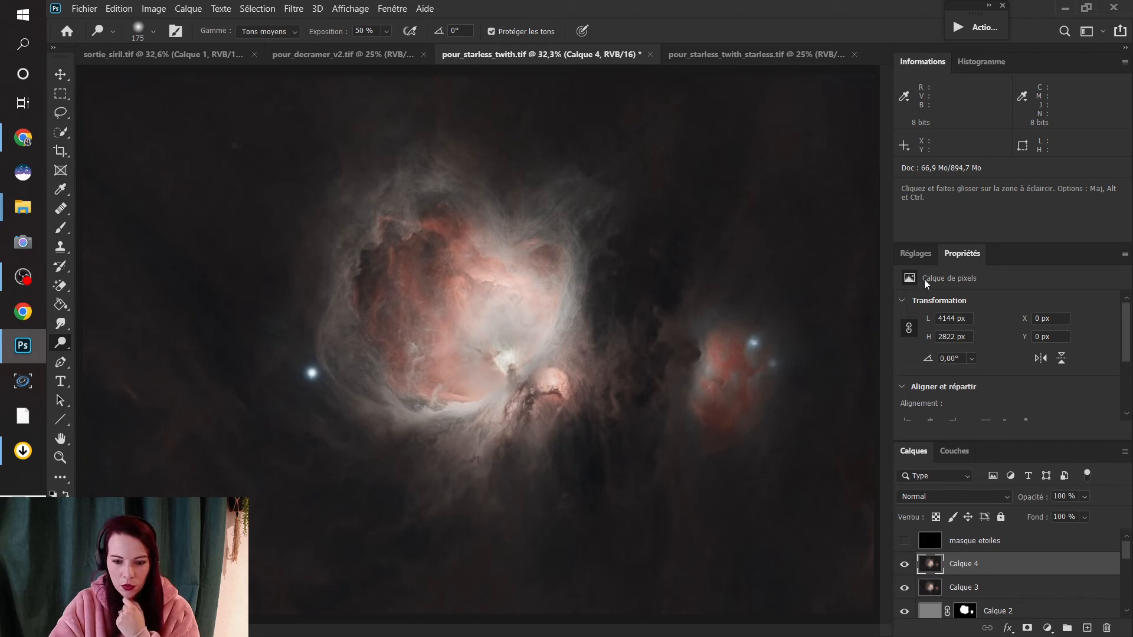
- Try a Hue/Saturation adjustment layer with saturation +15 above Calque 4 and delete it
left_click(922, 260)
left_click(925, 310)
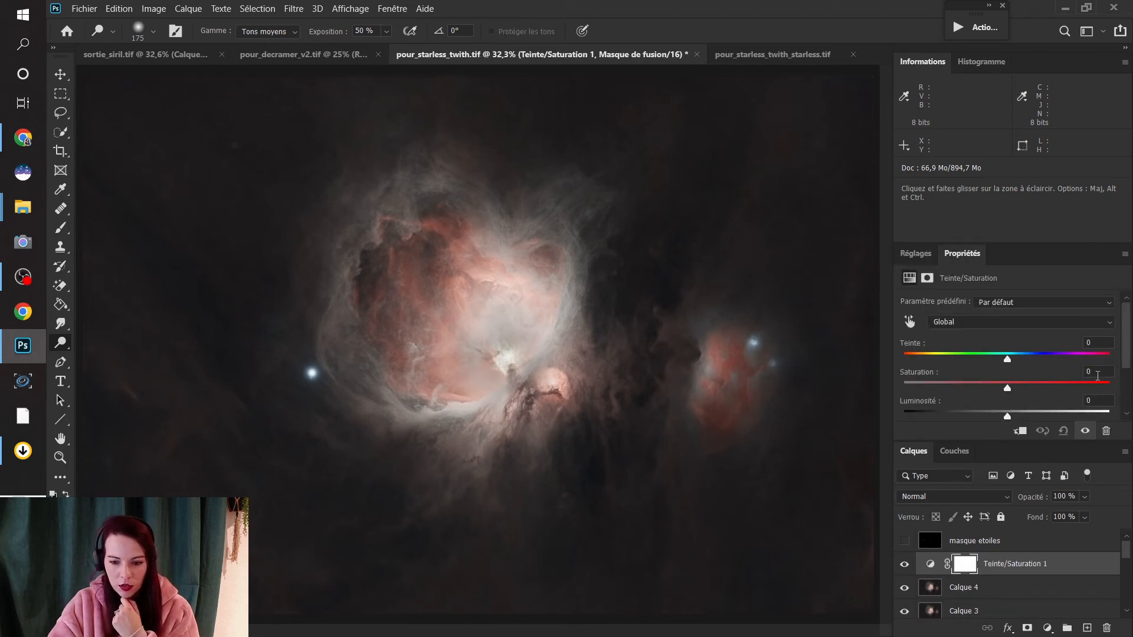
left_click(1095, 372)
type("15")
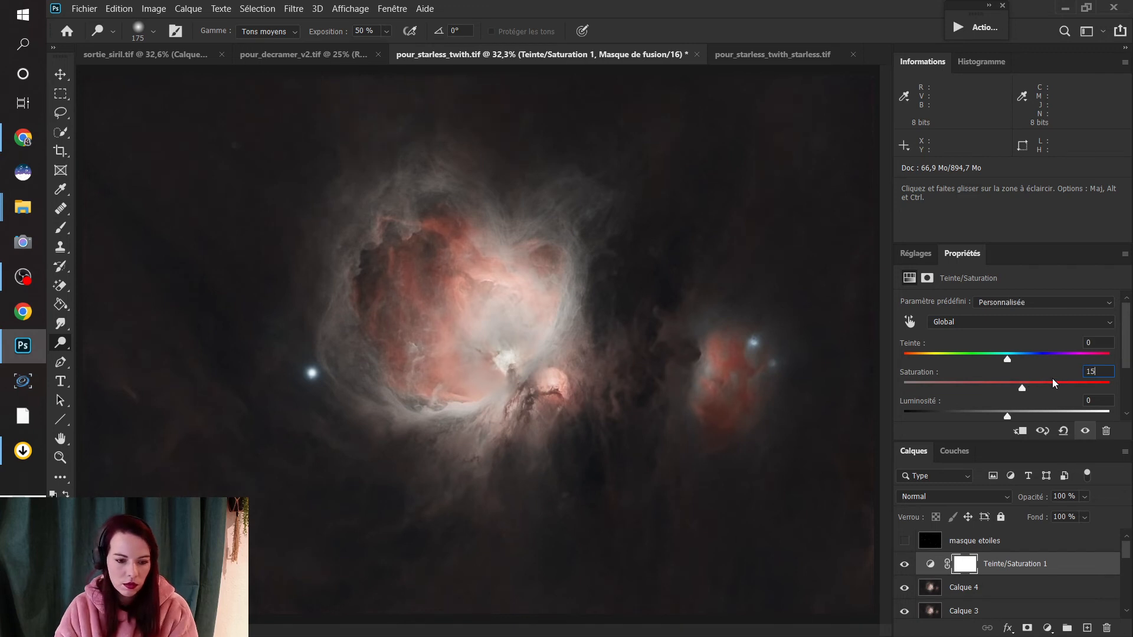
key("Return")
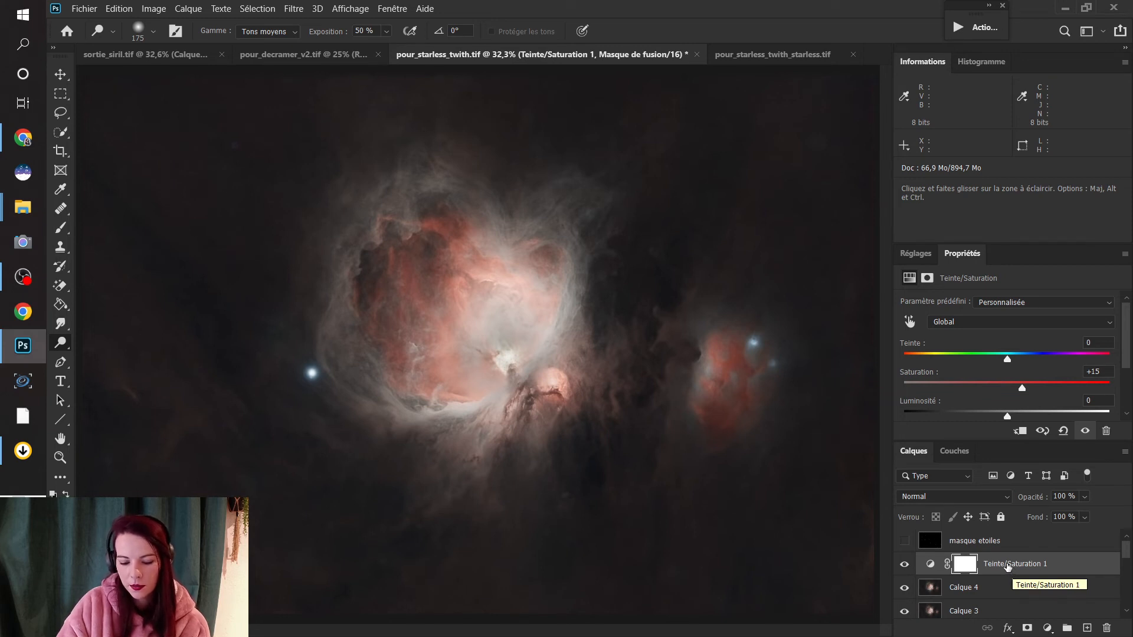
key("Delete")
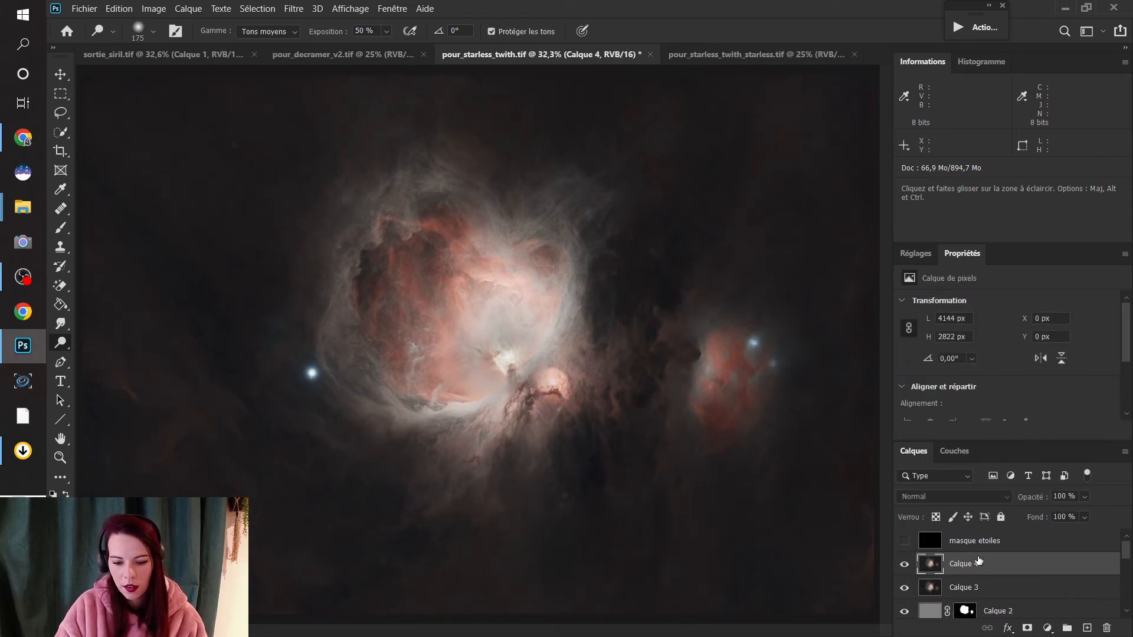
- Isolate the red channel of Calque 4, check the available image adjustments, and return to the layer list
left_click(951, 450)
left_click(975, 498)
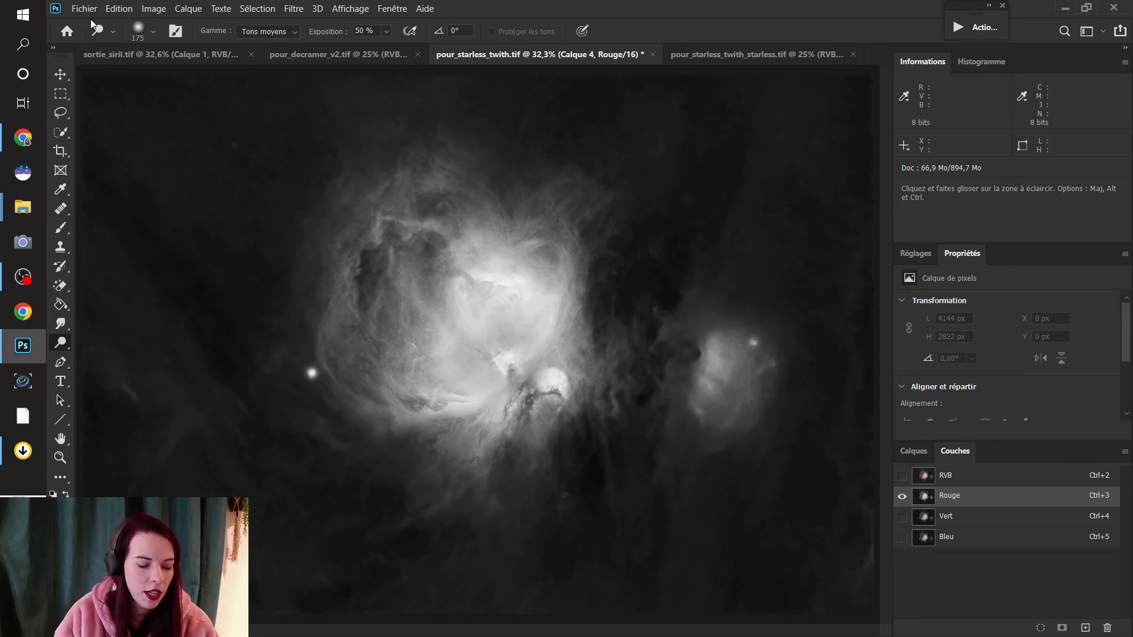
left_click(156, 9)
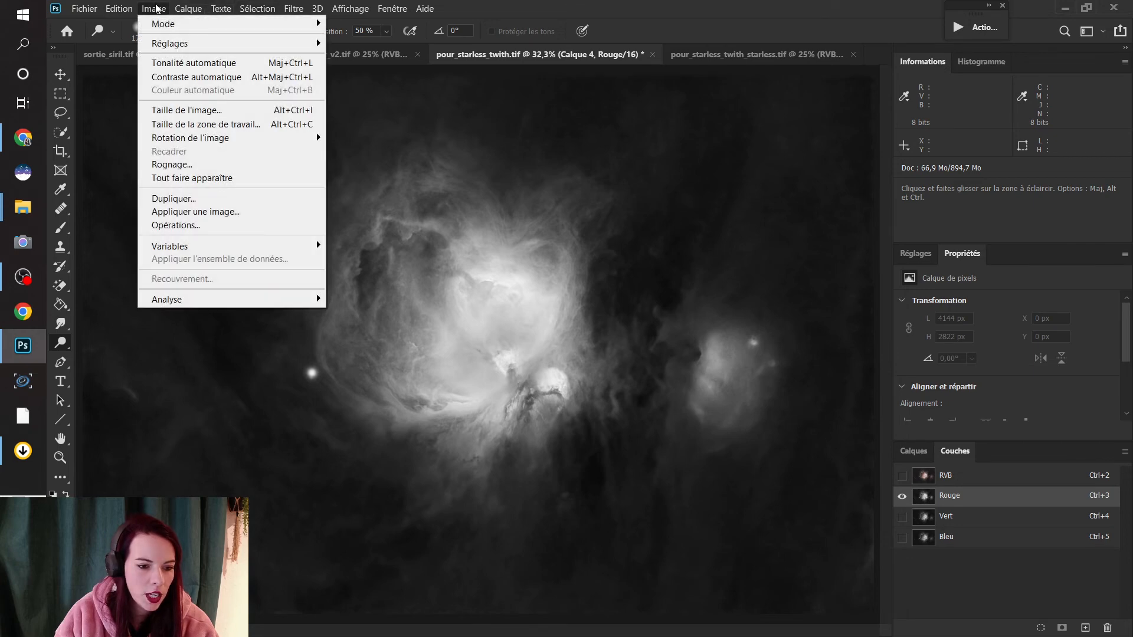
mouse_move(179, 44)
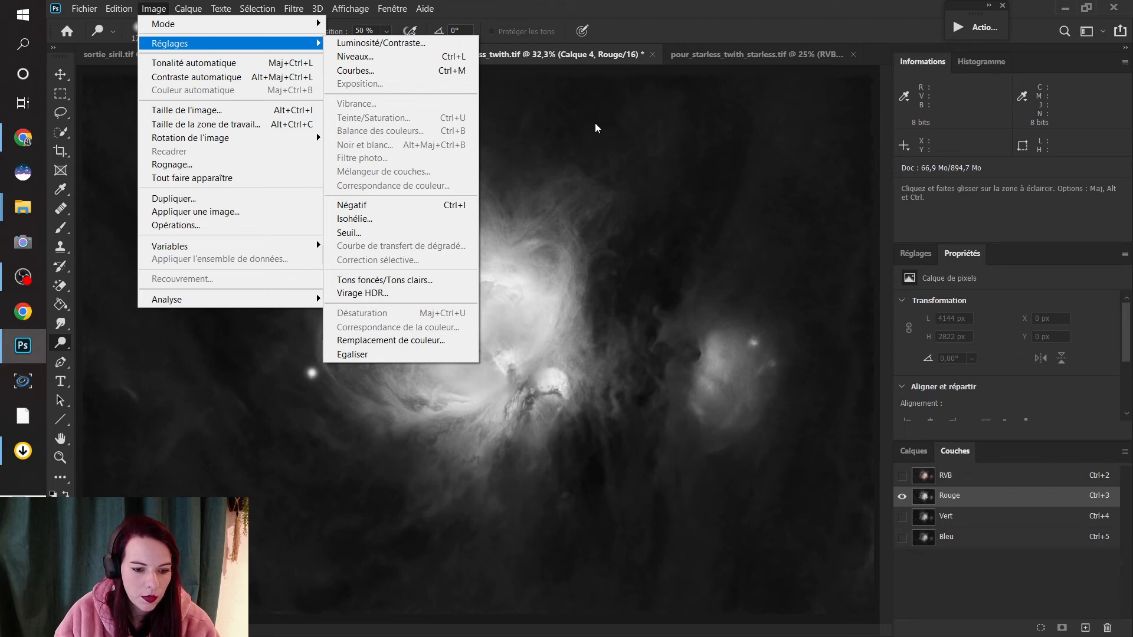
left_click(996, 500)
left_click(923, 455)
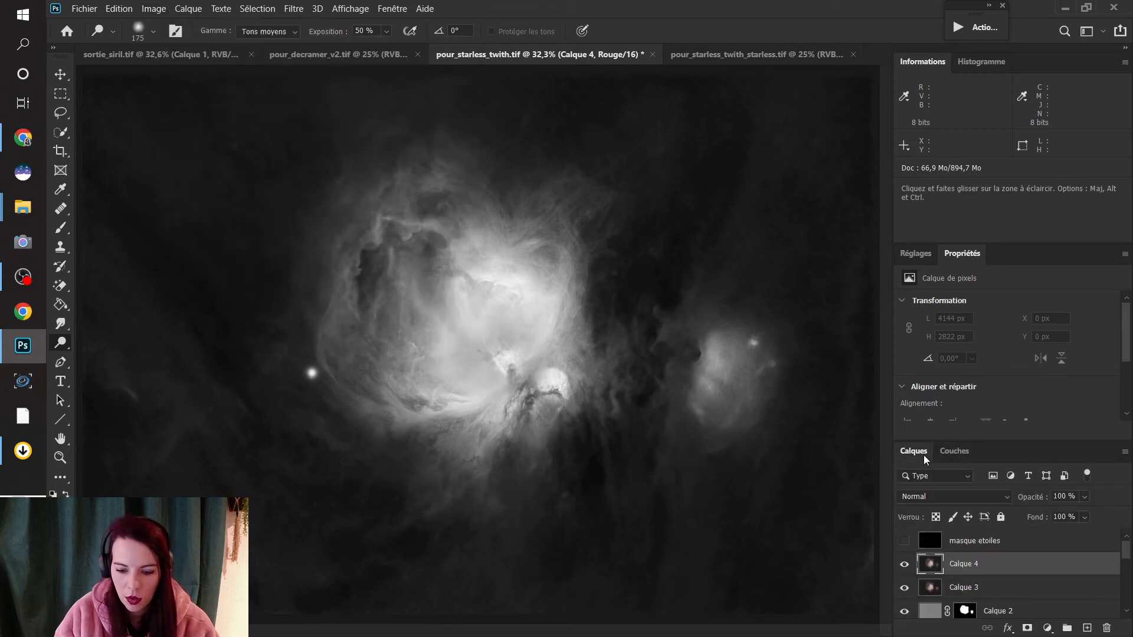
- Restore the RGB composite of Calque 4 and return to the layer list
left_click(956, 451)
left_click(958, 482)
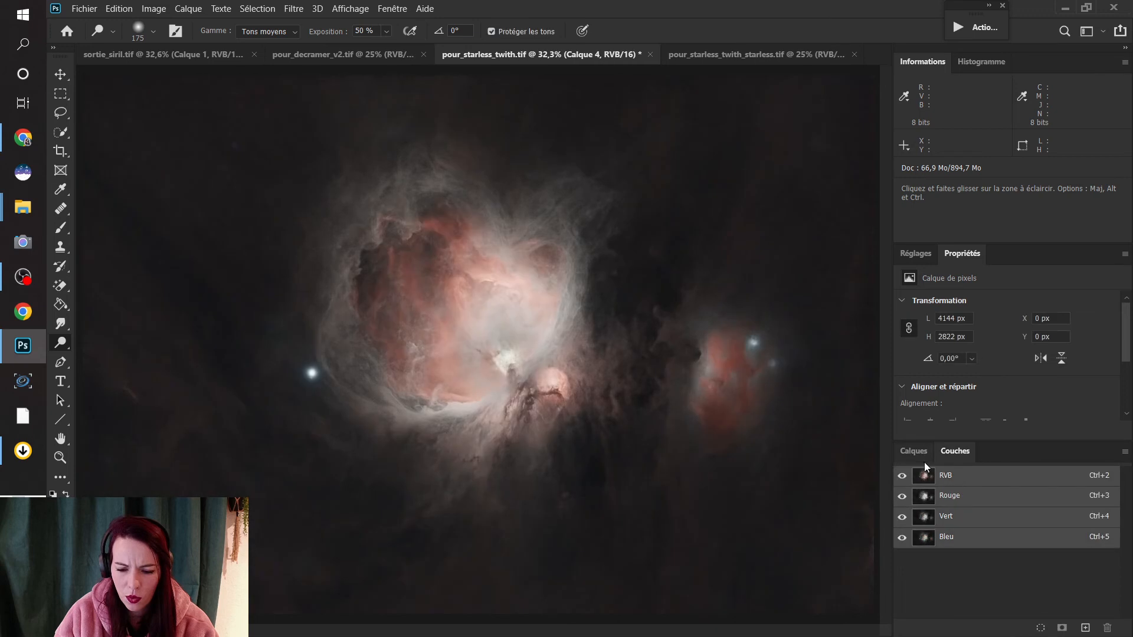
left_click(915, 451)
left_click(953, 452)
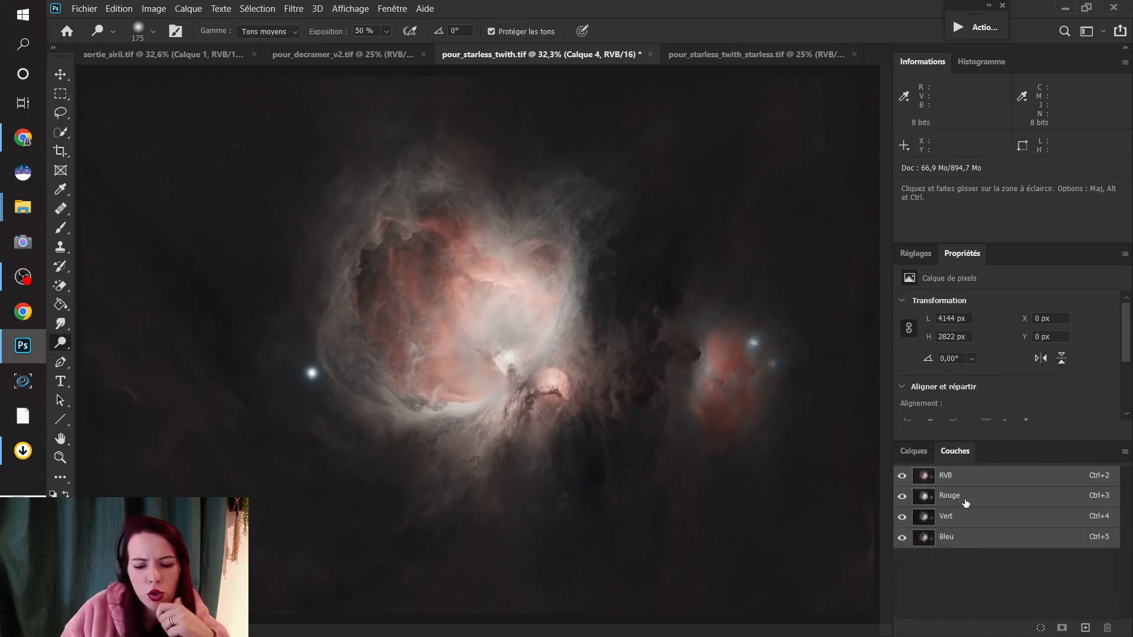
left_click(923, 459)
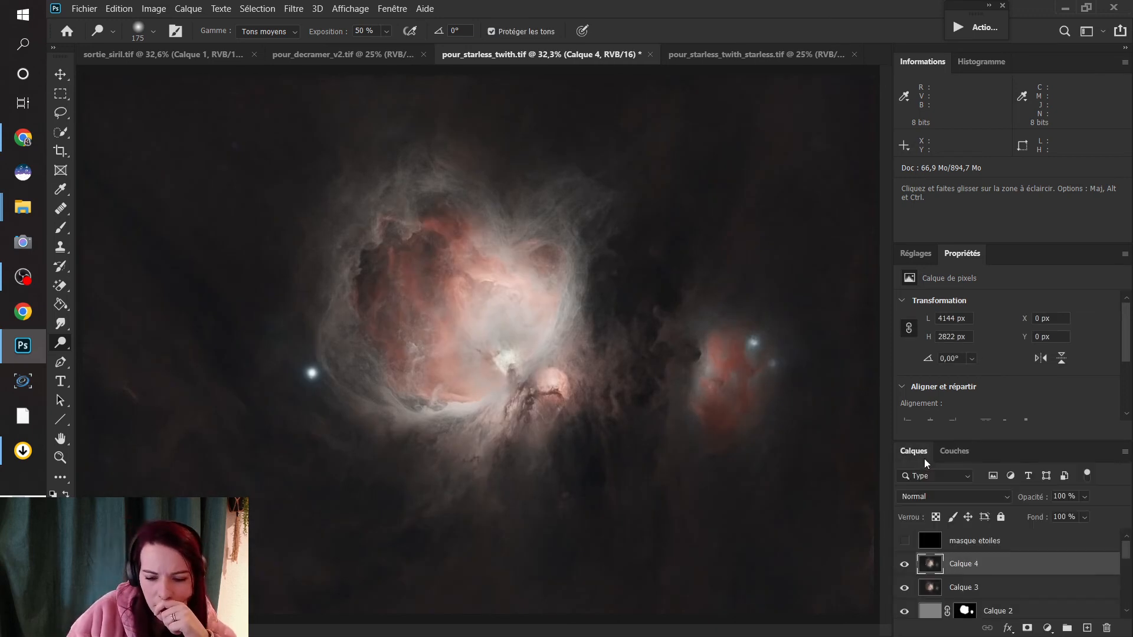
left_click(187, 8)
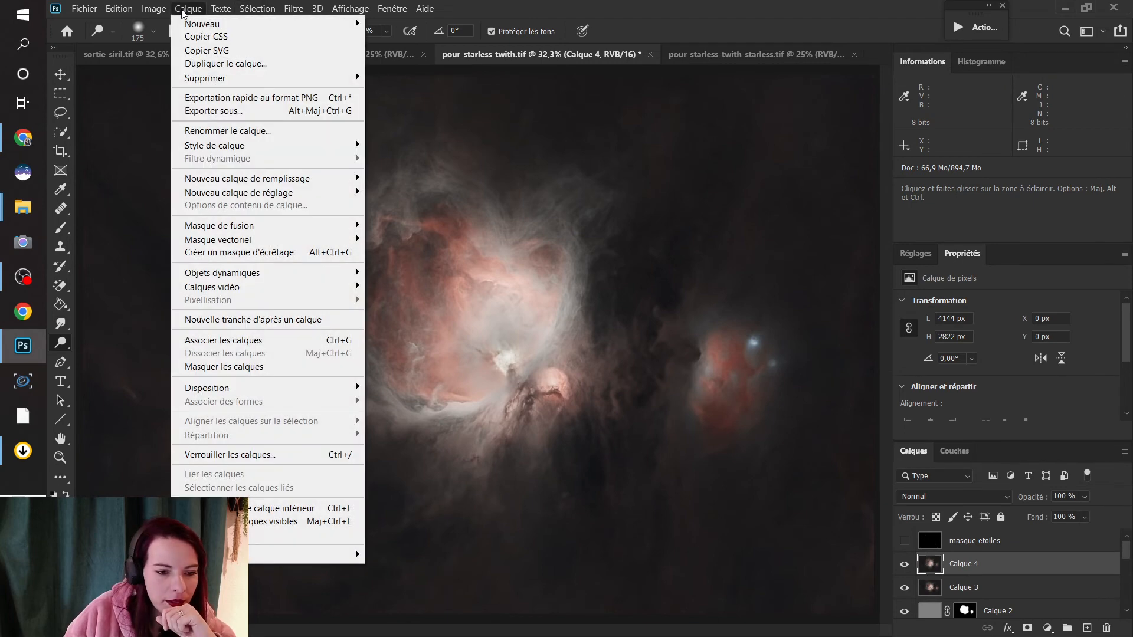
mouse_move(153, 8)
mouse_move(180, 44)
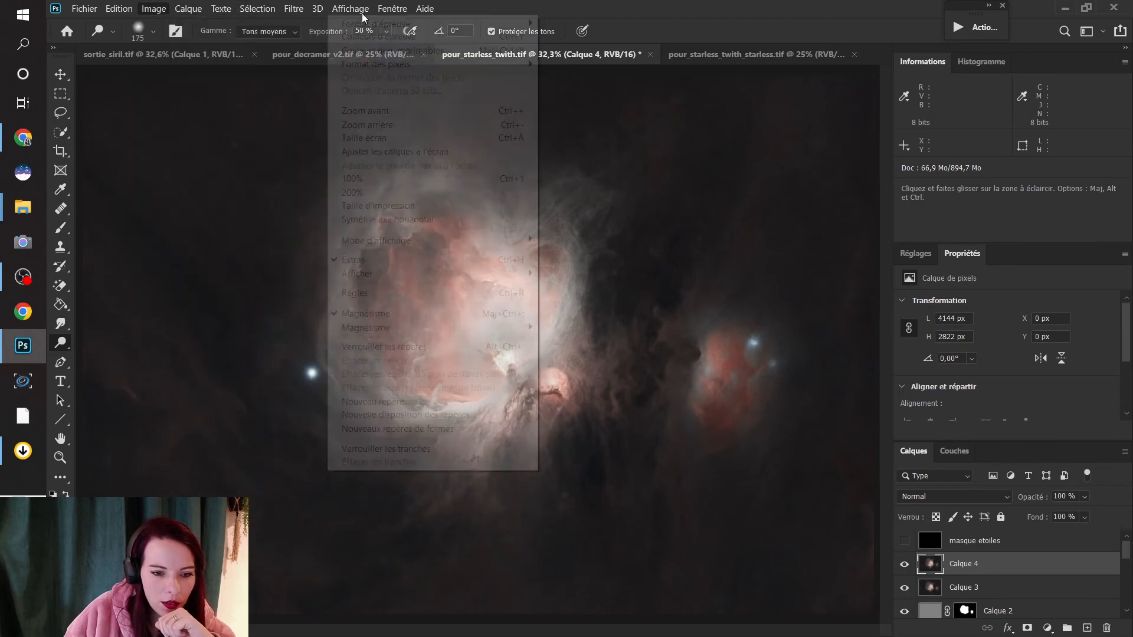
left_click(297, 11)
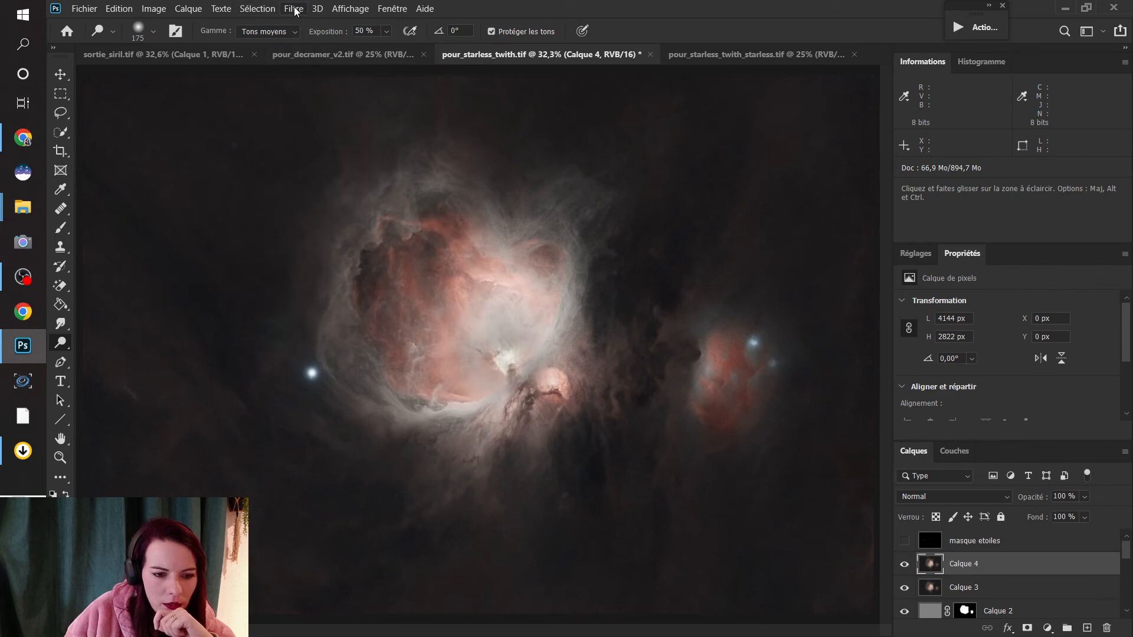
- Select the whole image in Calque 4's red channel and switch back to the RGB composite
left_click(962, 452)
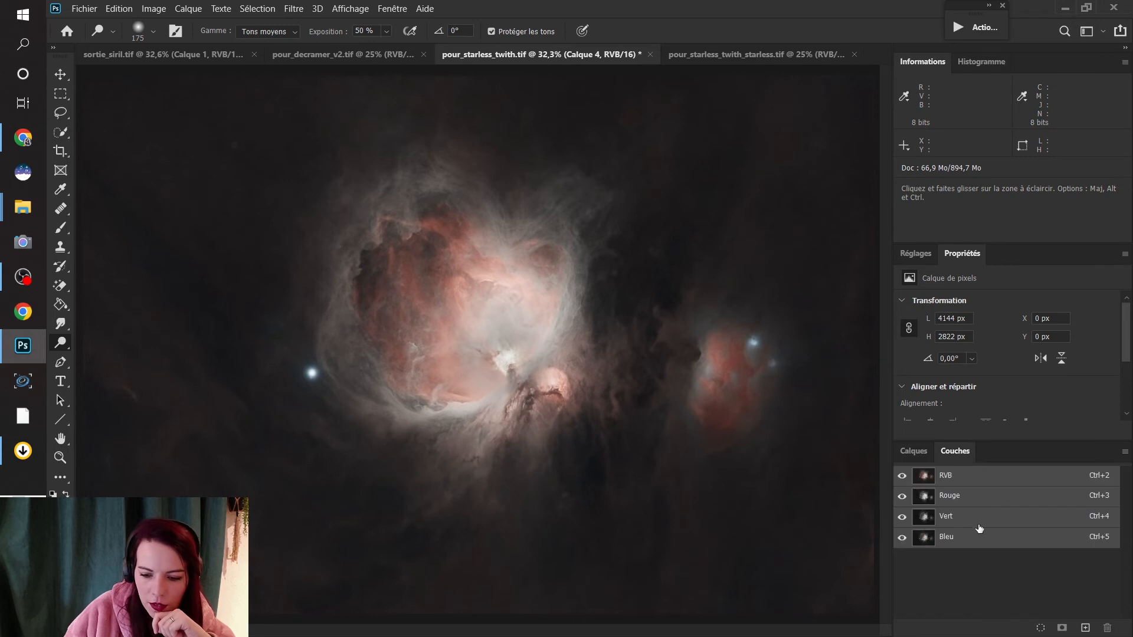
left_click(965, 497)
key("ctrl+a")
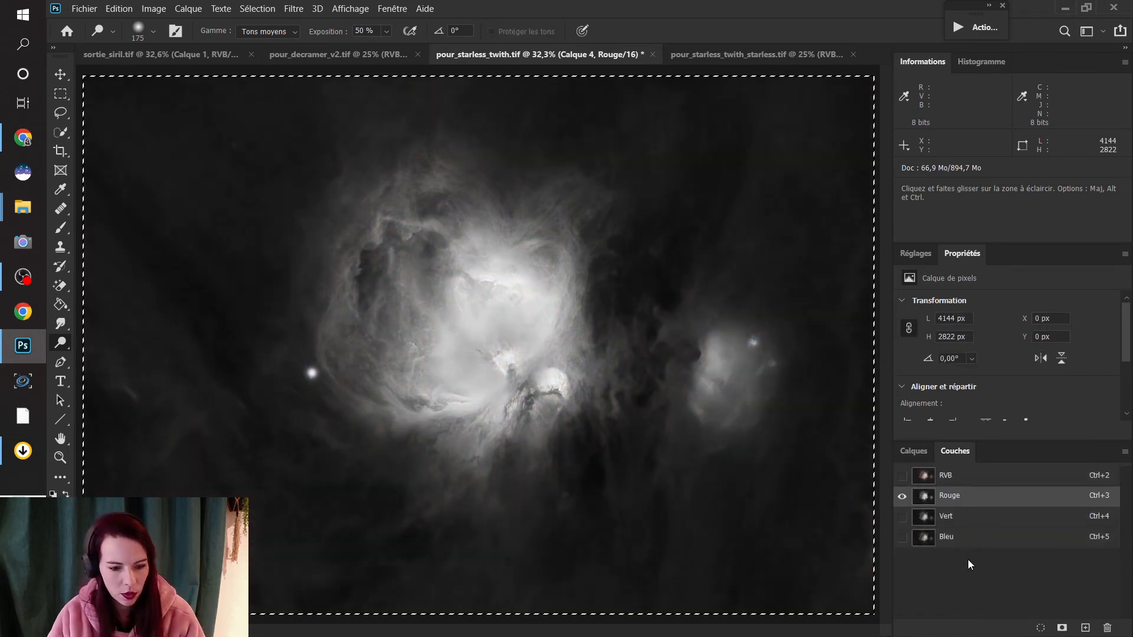
left_click(914, 451)
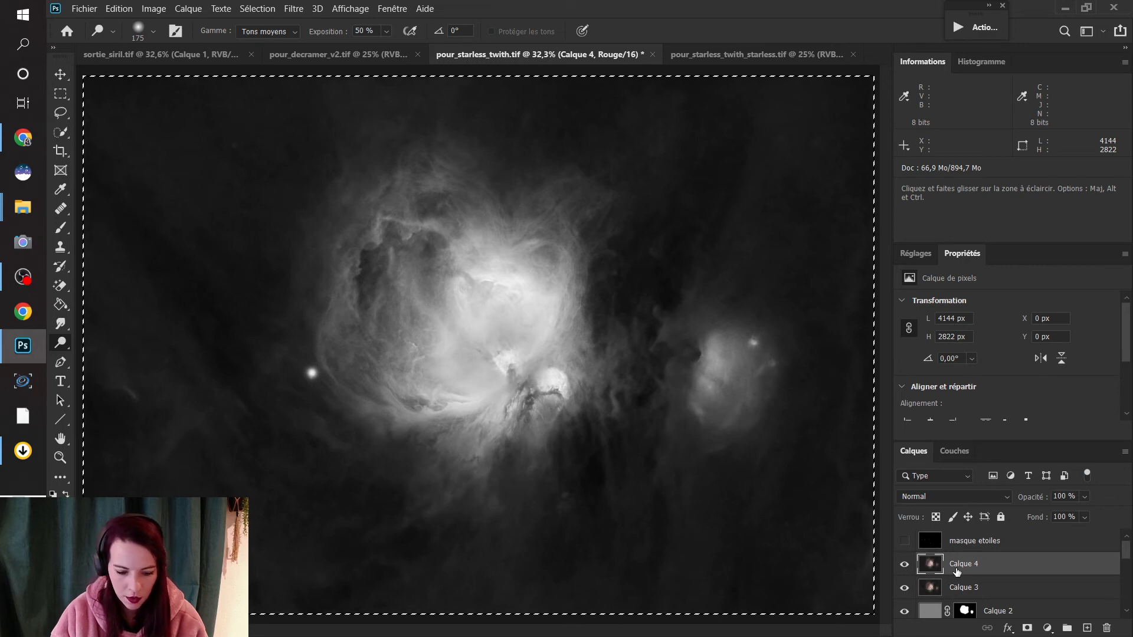
key("ctrl+d")
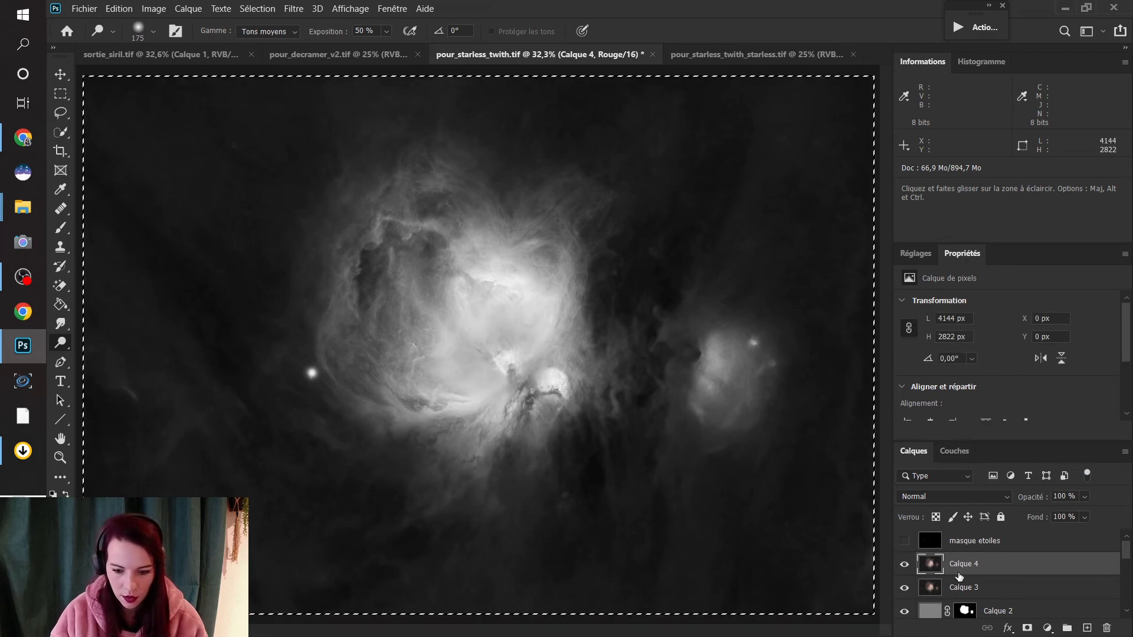
left_click(952, 451)
left_click(944, 475)
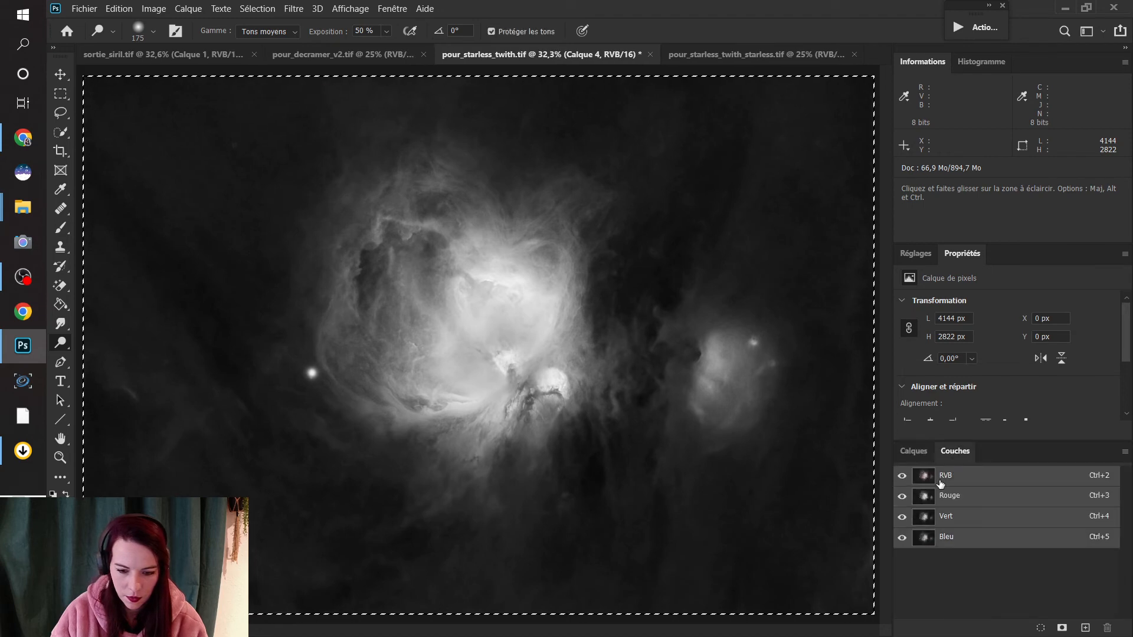
left_click(914, 451)
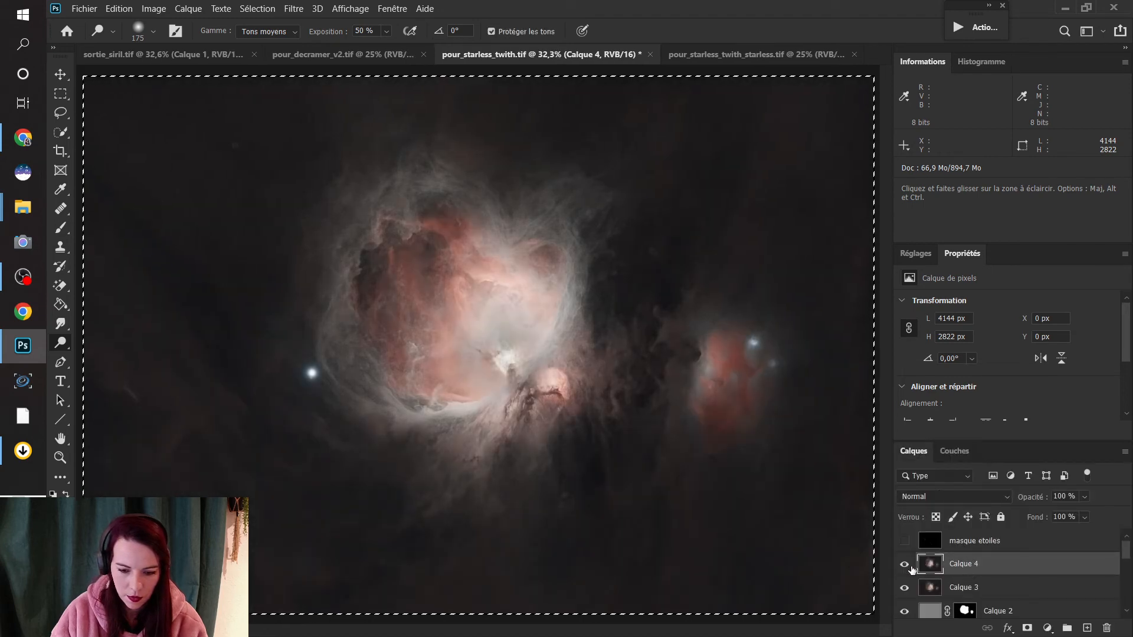
left_click(244, 11)
mouse_move(153, 8)
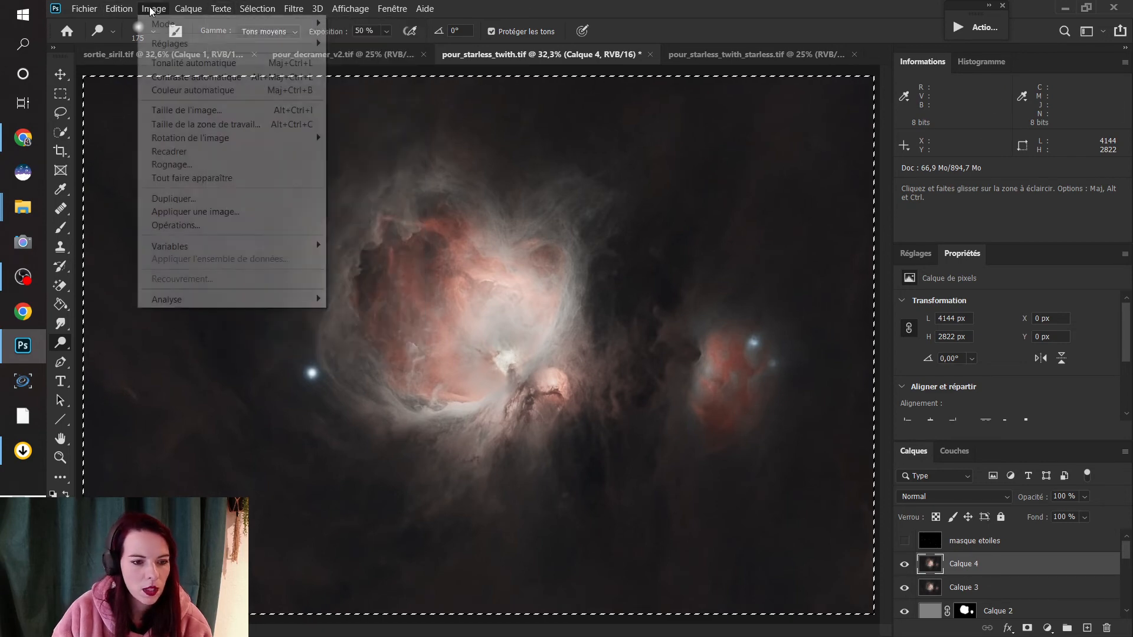
mouse_move(290, 53)
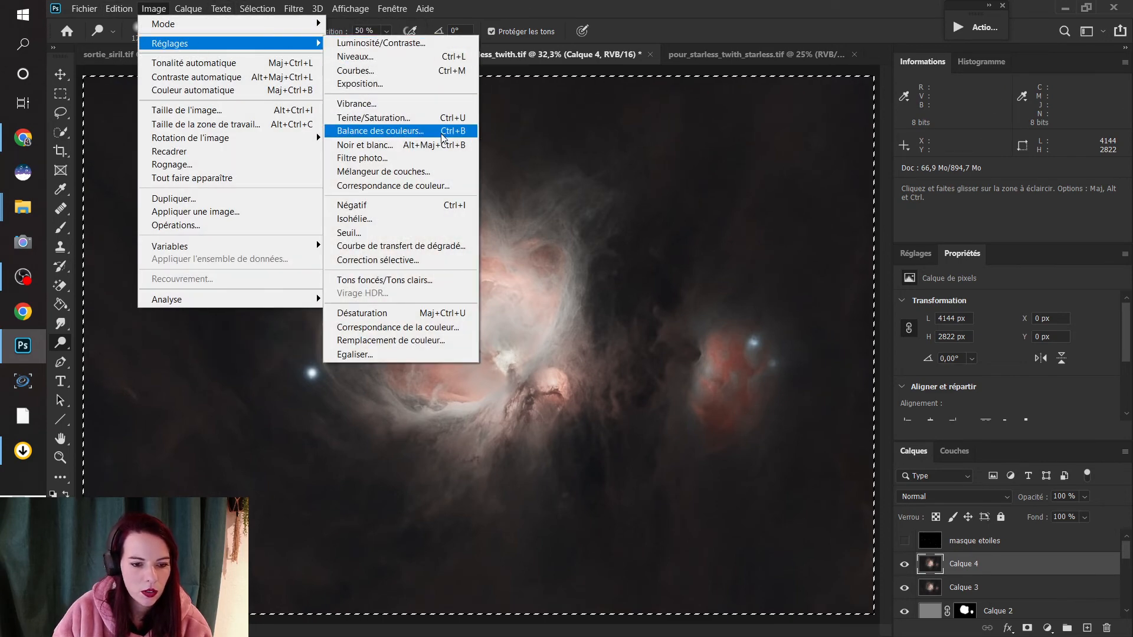
left_click(430, 259)
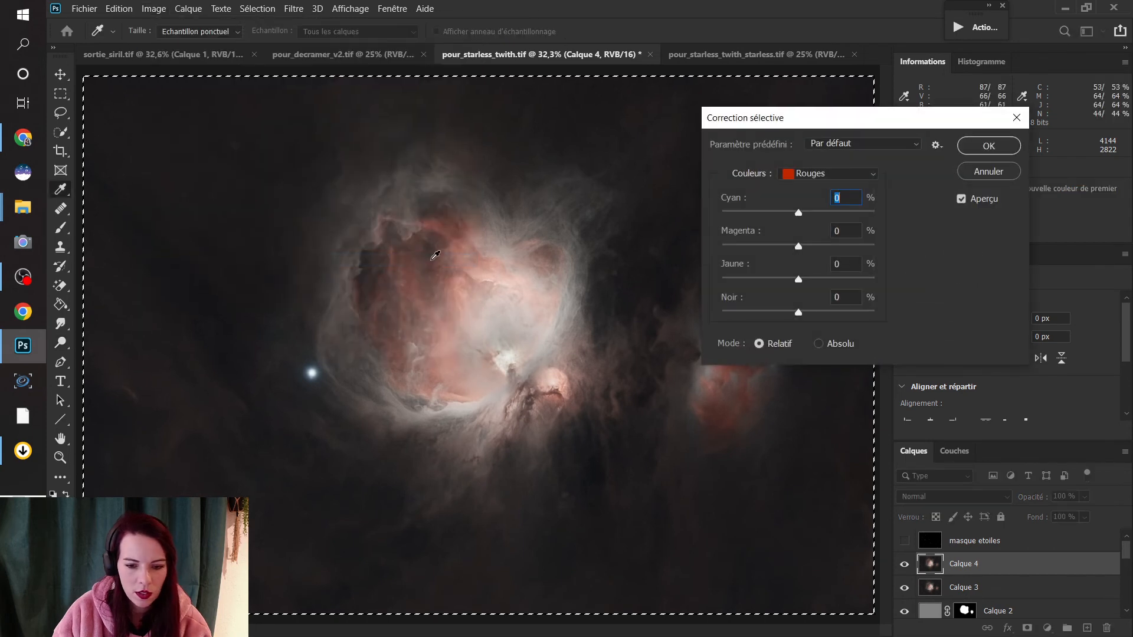
left_click(989, 172)
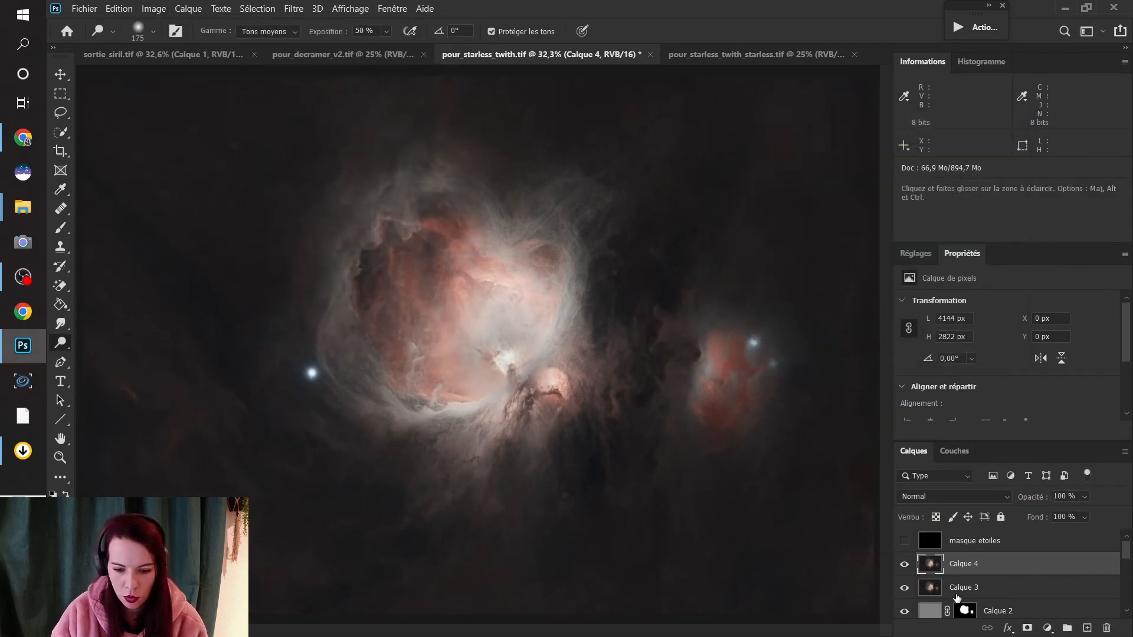
- Copy the entire red channel of Calque 4, restore the RGB composite and return to the layer list
left_click(954, 451)
left_click(966, 500)
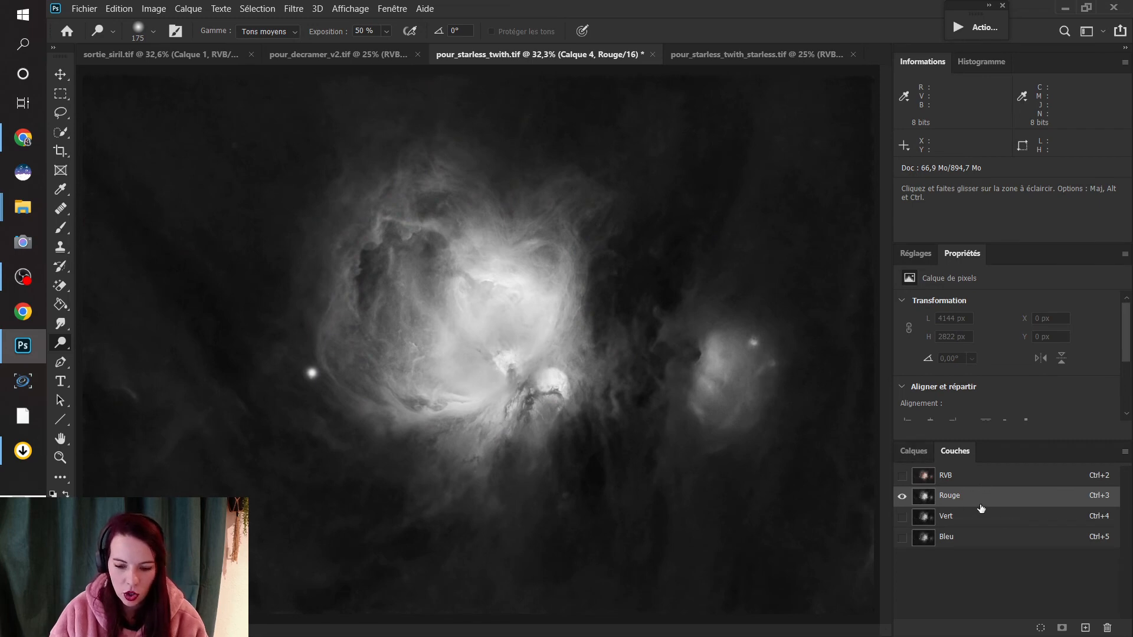
key("ctrl+a")
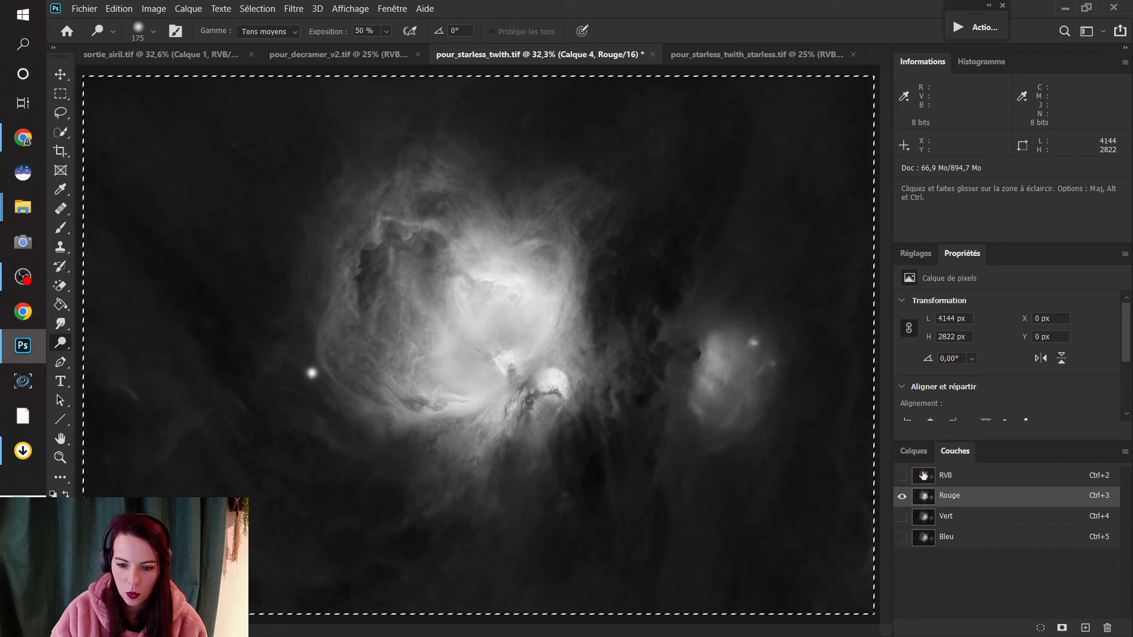
left_click(916, 455)
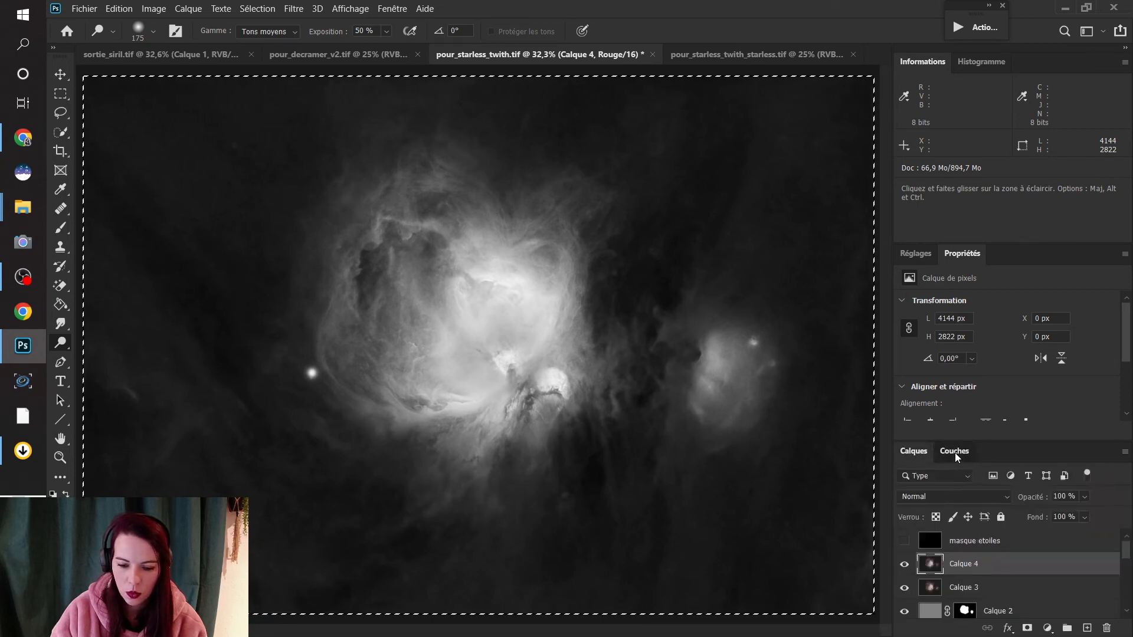
left_click(955, 452)
left_click(925, 455)
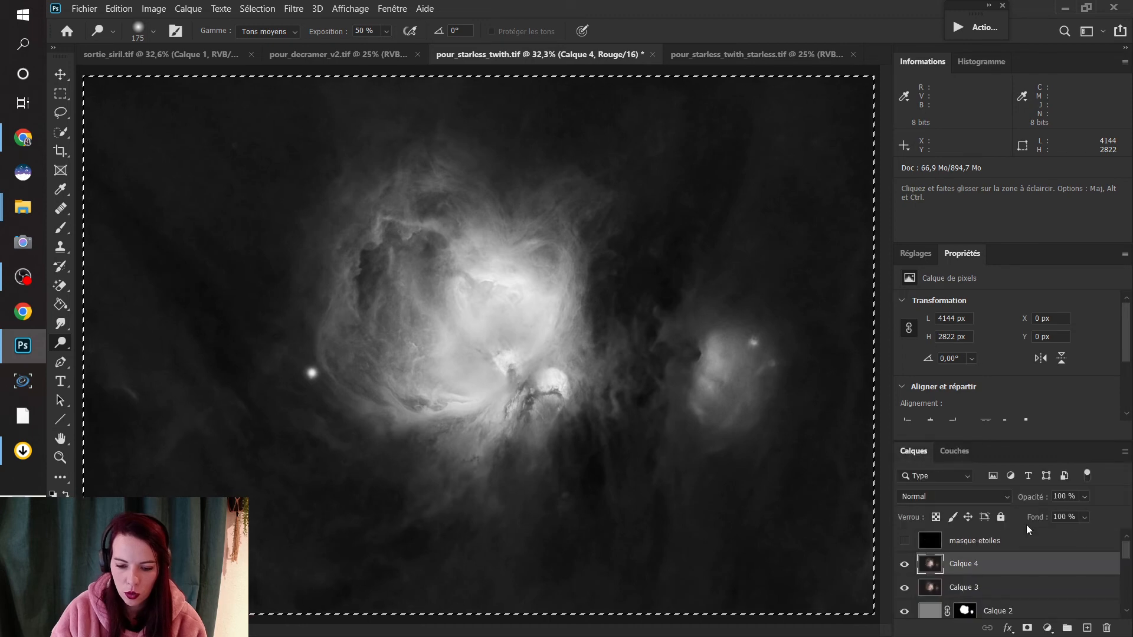
left_click(956, 453)
key("ctrl+2")
left_click(915, 452)
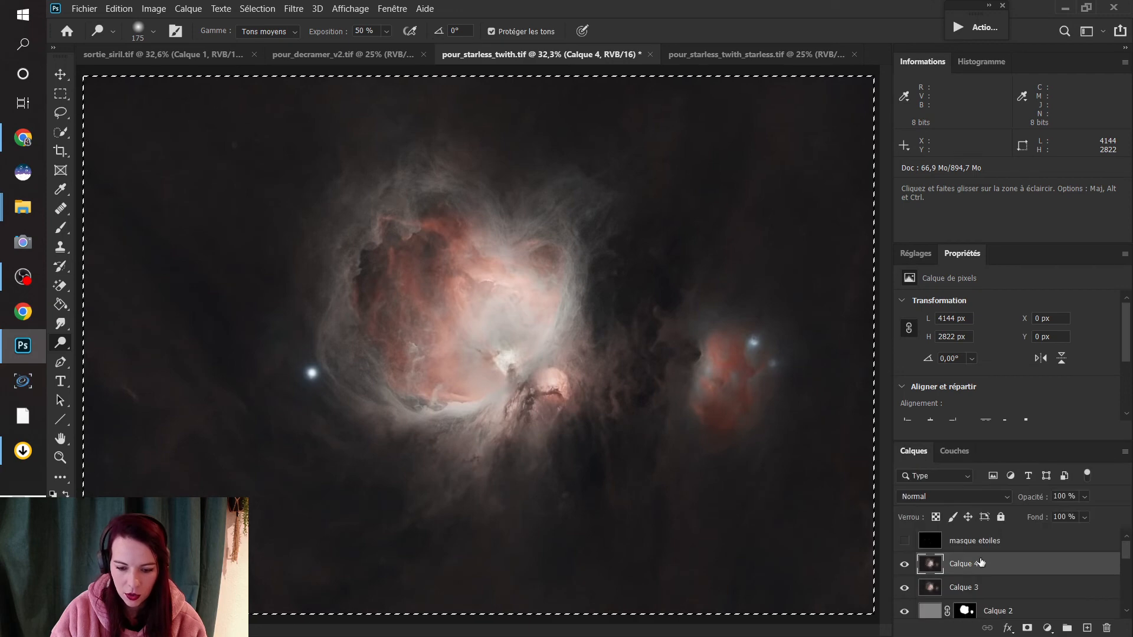
left_click(118, 9)
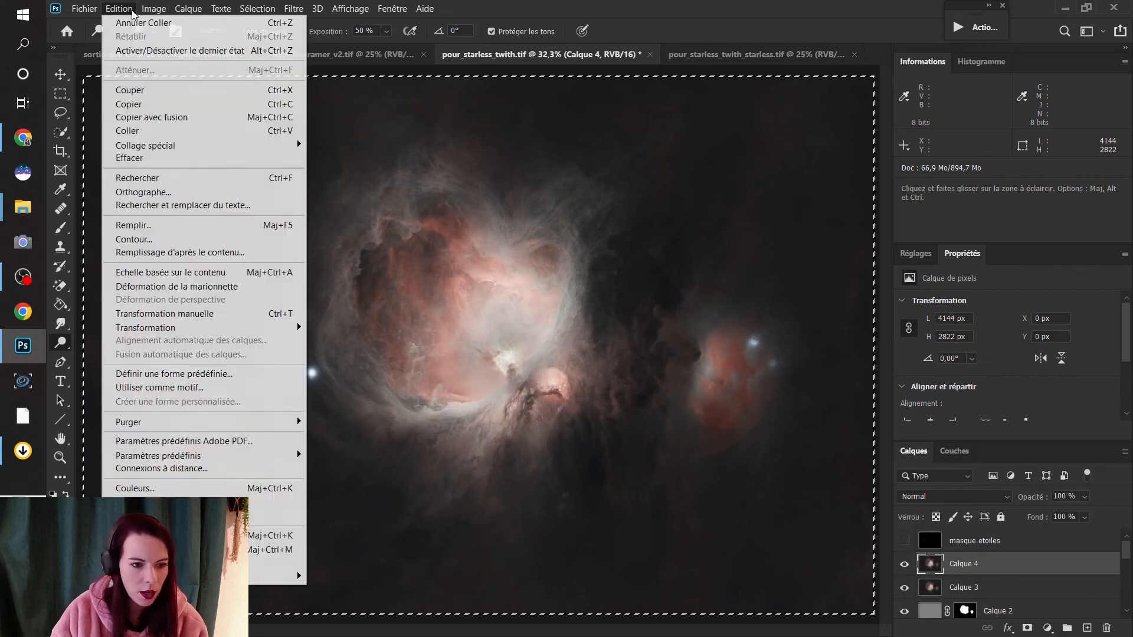
left_click(130, 12)
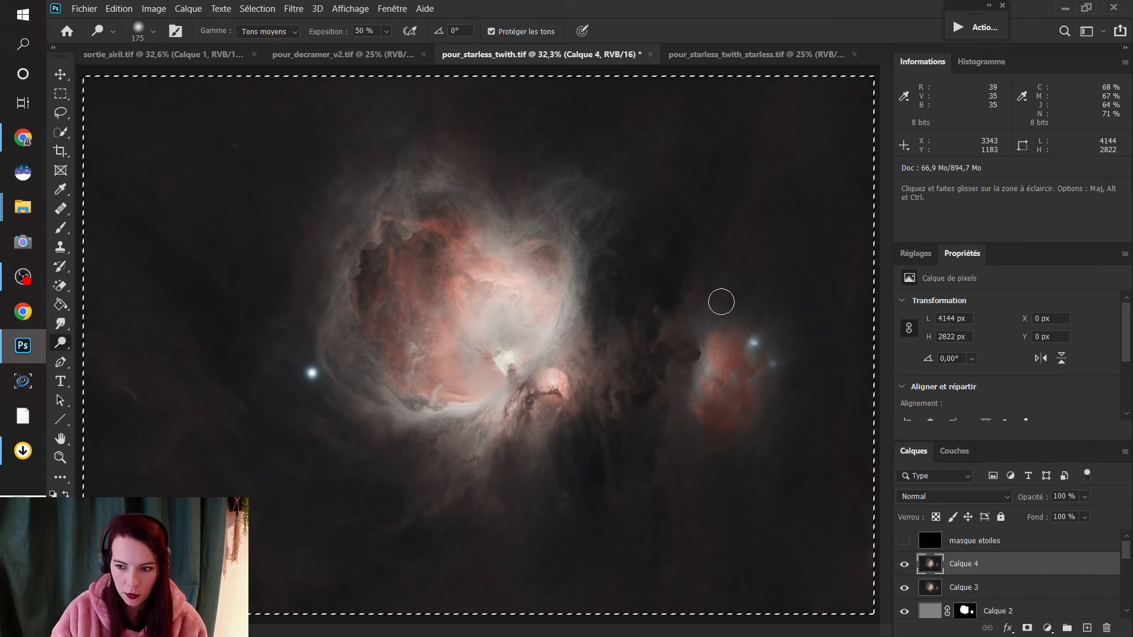
left_click(154, 8)
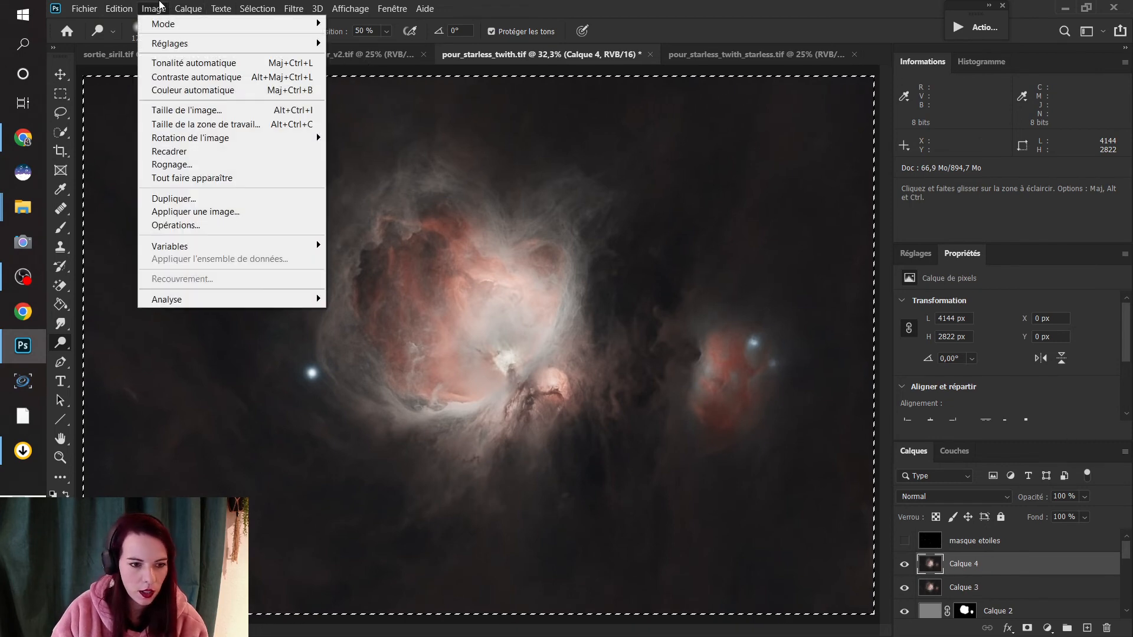
mouse_move(267, 44)
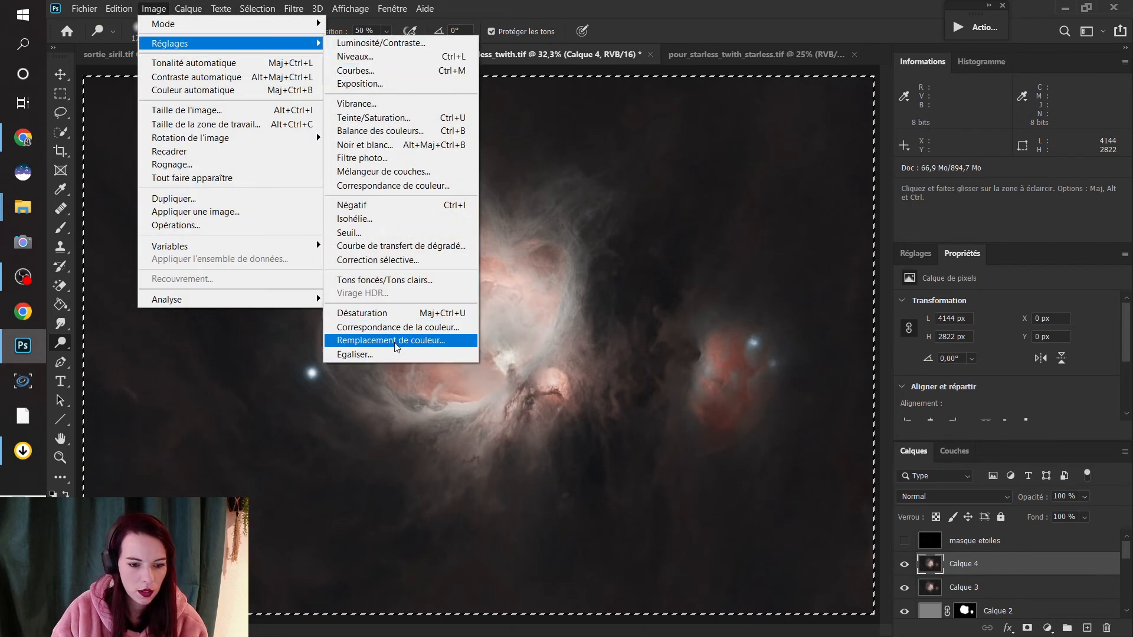
left_click(402, 266)
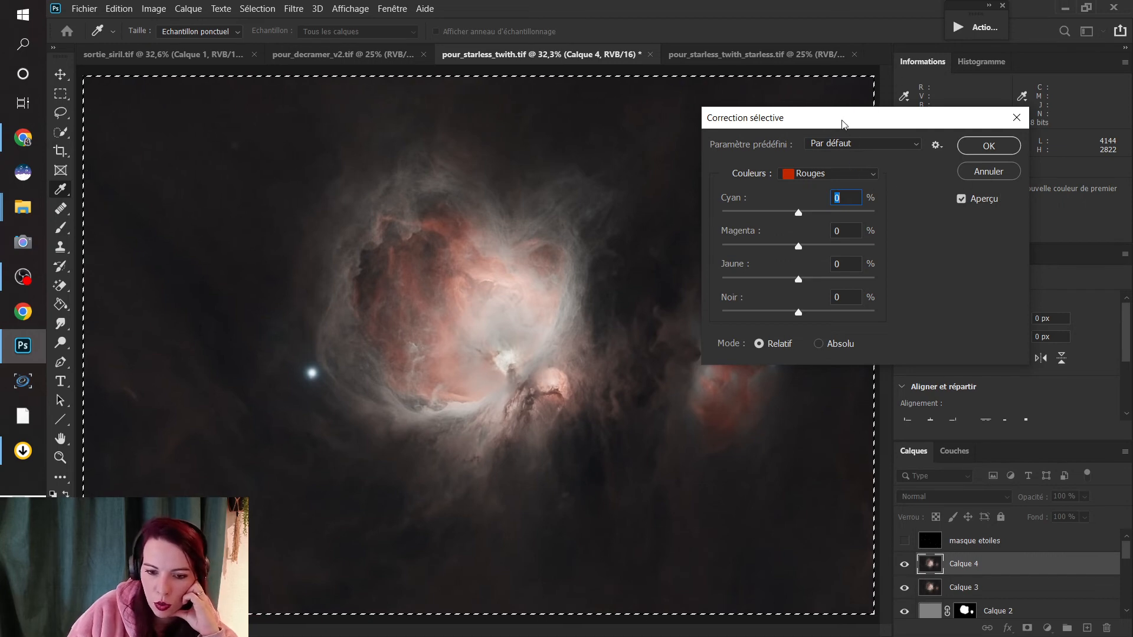
left_click(989, 171)
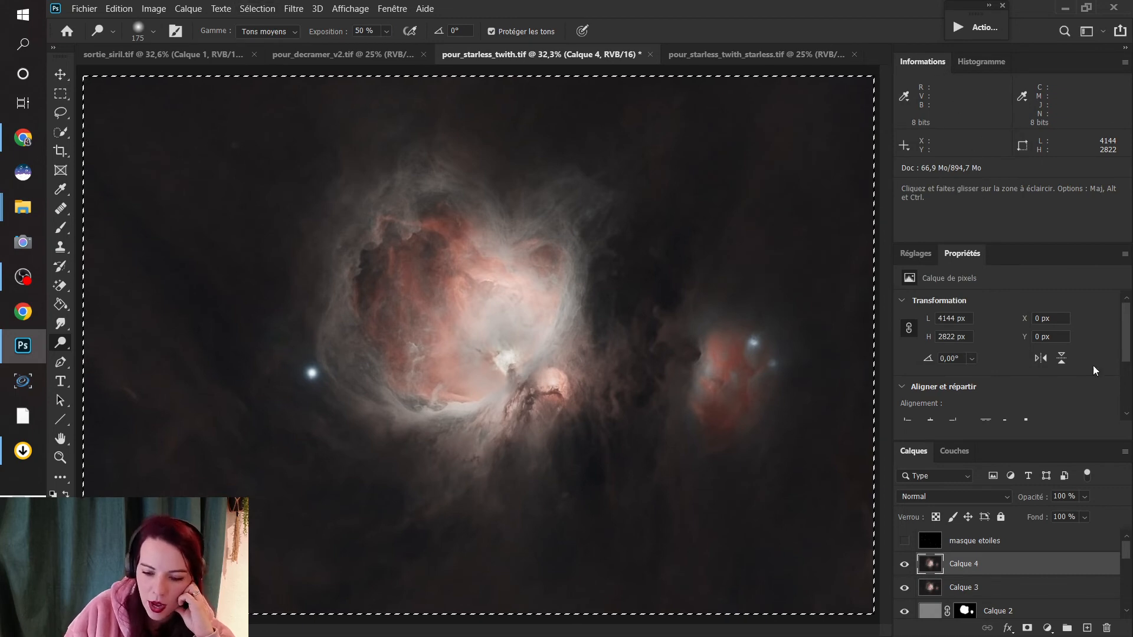
- Add a Selective Color adjustment layer above Calque 4, paste the copied red channel into its mask and deselect
left_click(916, 253)
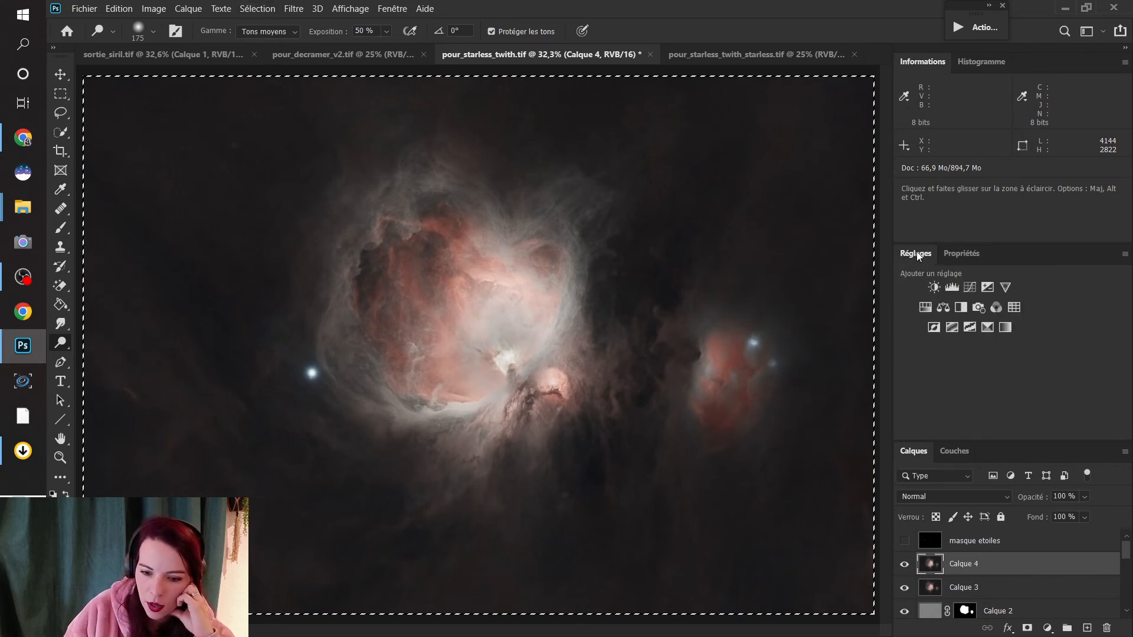
left_click(987, 328)
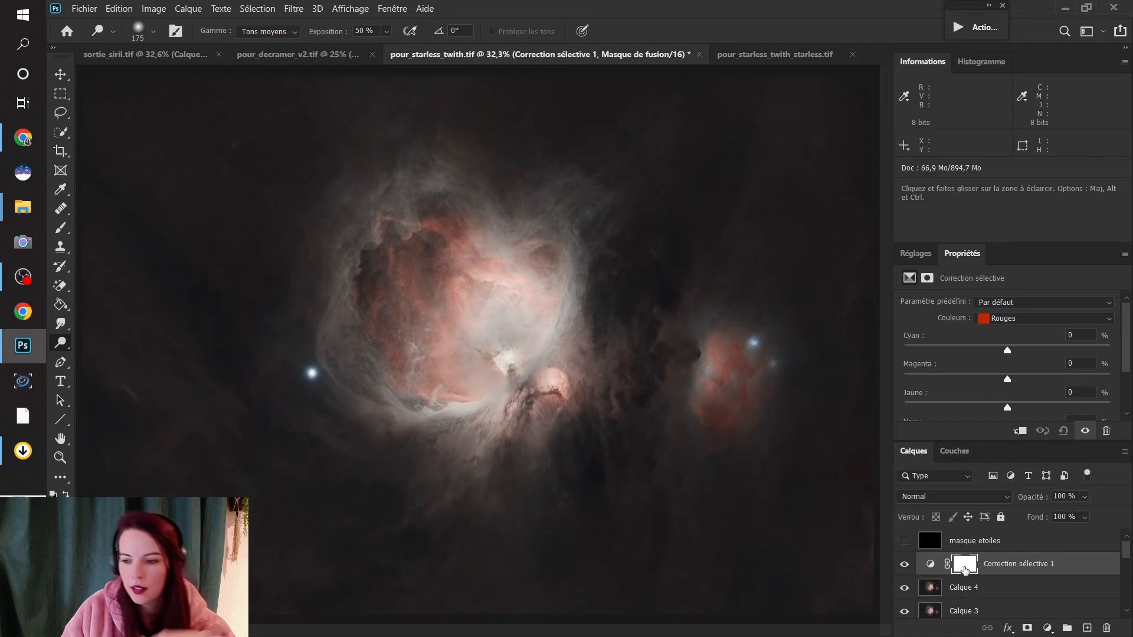
left_click(966, 569, "alt")
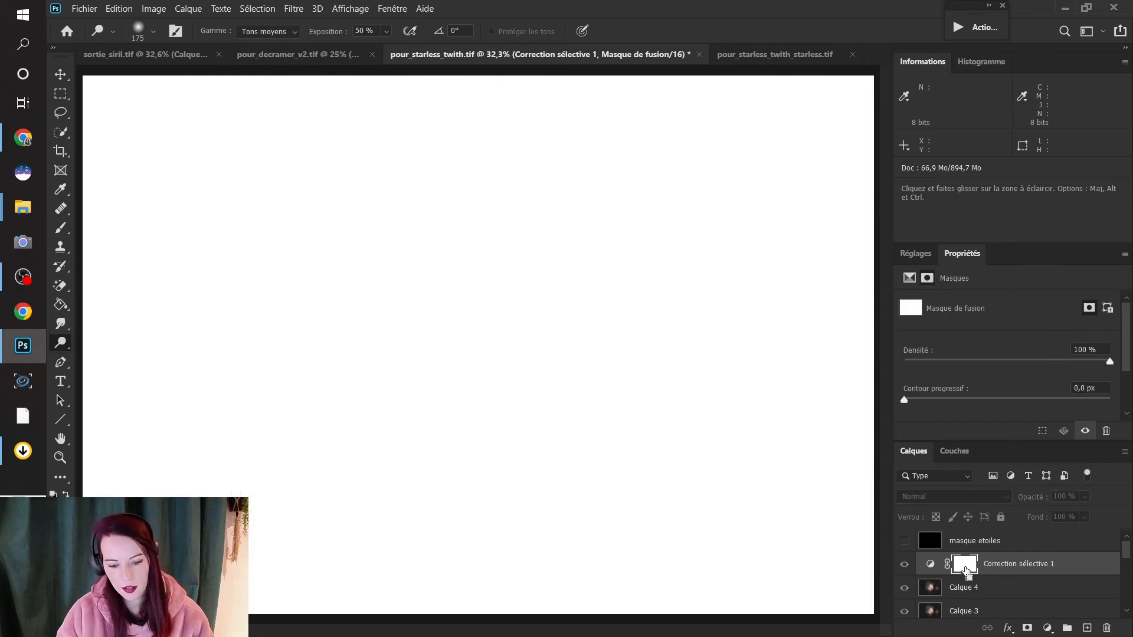
key("ctrl+v")
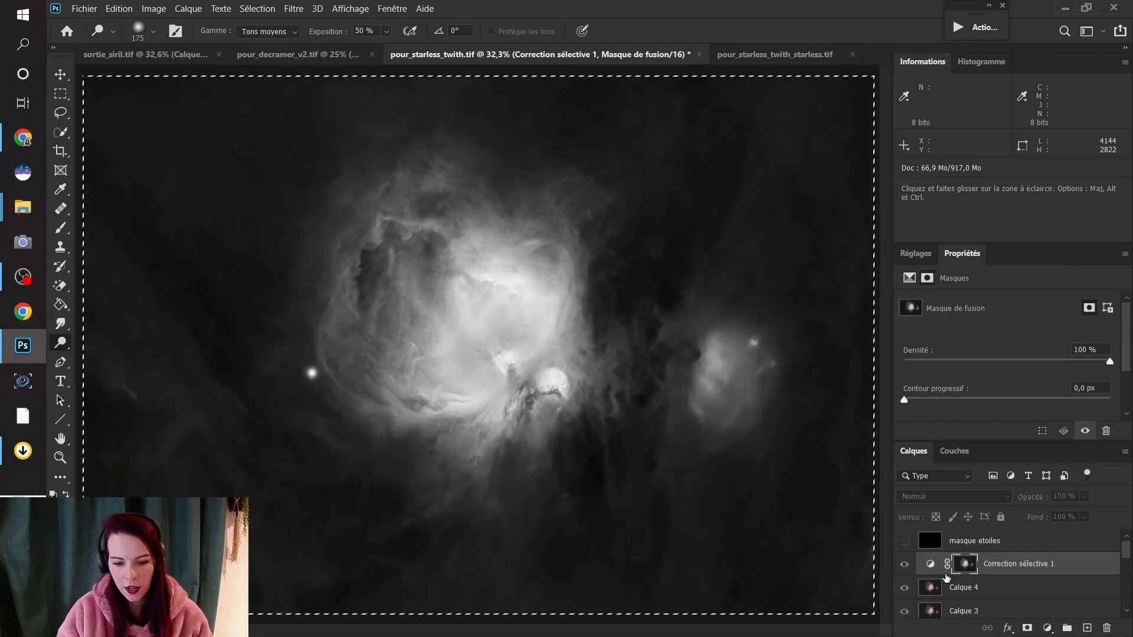
key("ctrl+d")
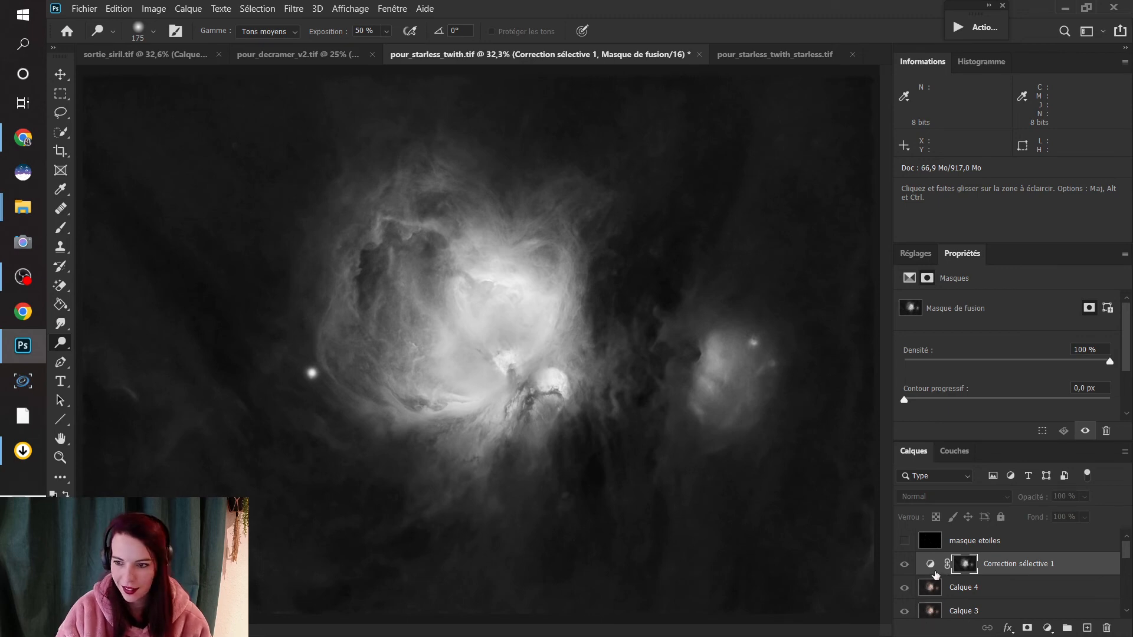
- Leave the mask view and bring up the Selective Color layer's settings for the reds
left_click(931, 566)
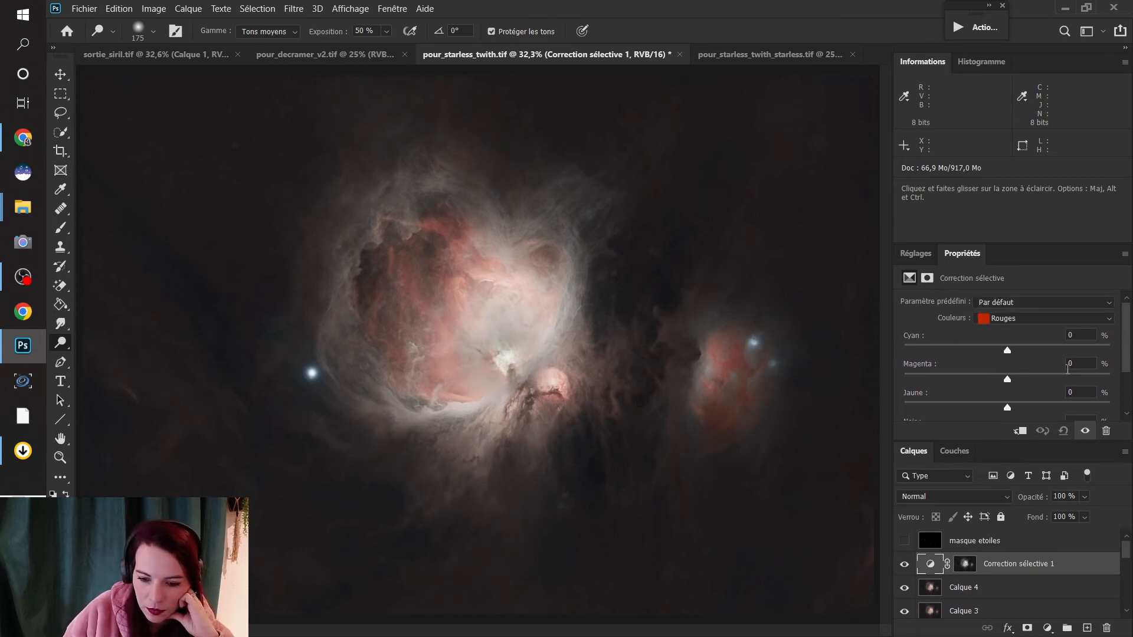
scroll(1127, 342, "down", 3)
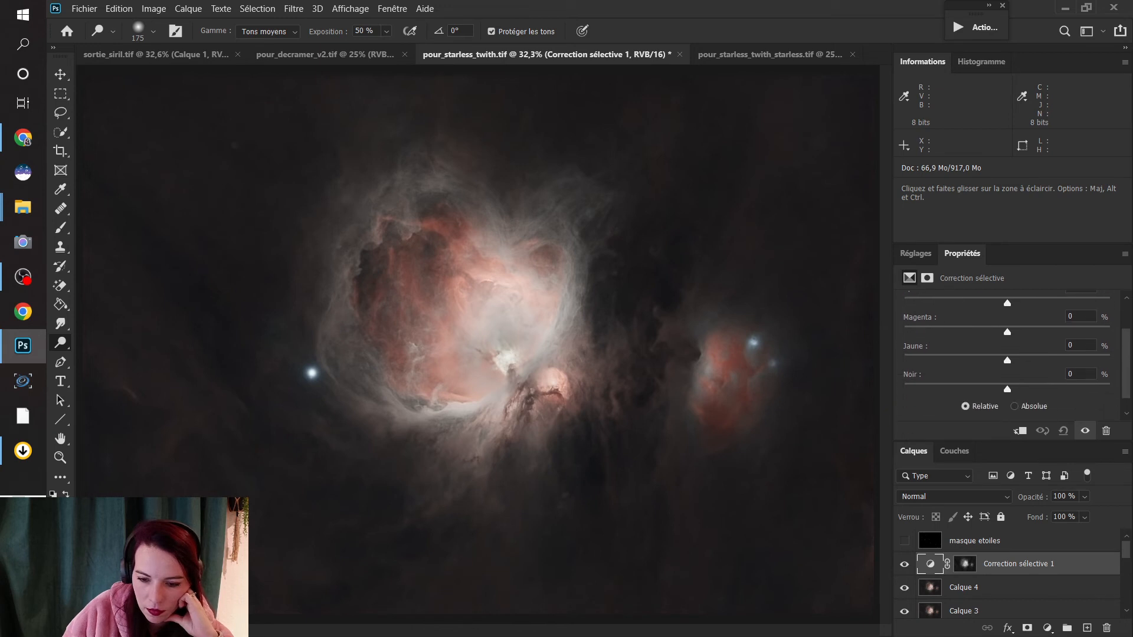
scroll(1127, 342, "up", 3)
scroll(1015, 354, "down", 3)
scroll(1015, 354, "up", 3)
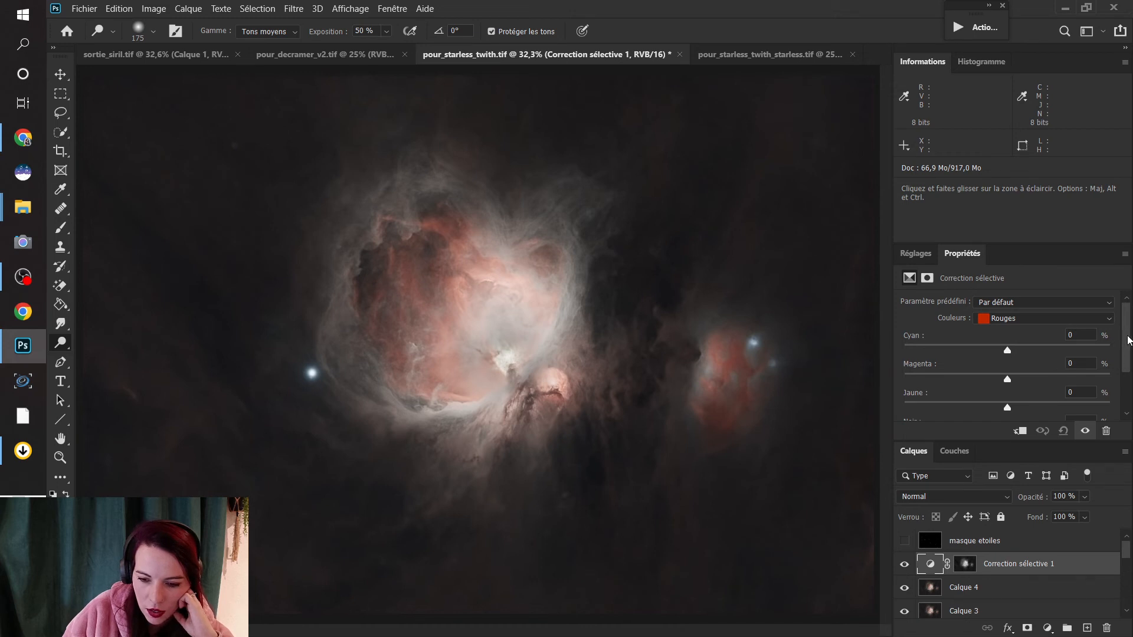
- Set the reds' cyan to -100% and black to +41%, then compare the image with and without the Selective Color layer
left_click_drag(1129, 341, 1130, 349)
left_click_drag(1007, 339, 1072, 345)
left_click_drag(983, 351, 890, 349)
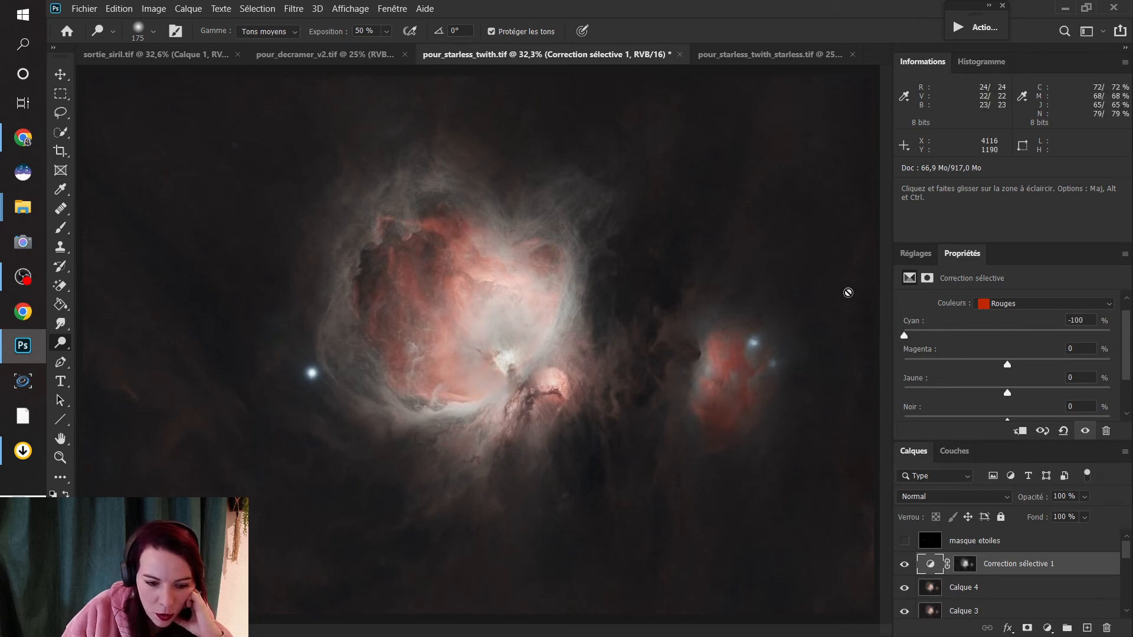
scroll(1129, 360, "down", 2)
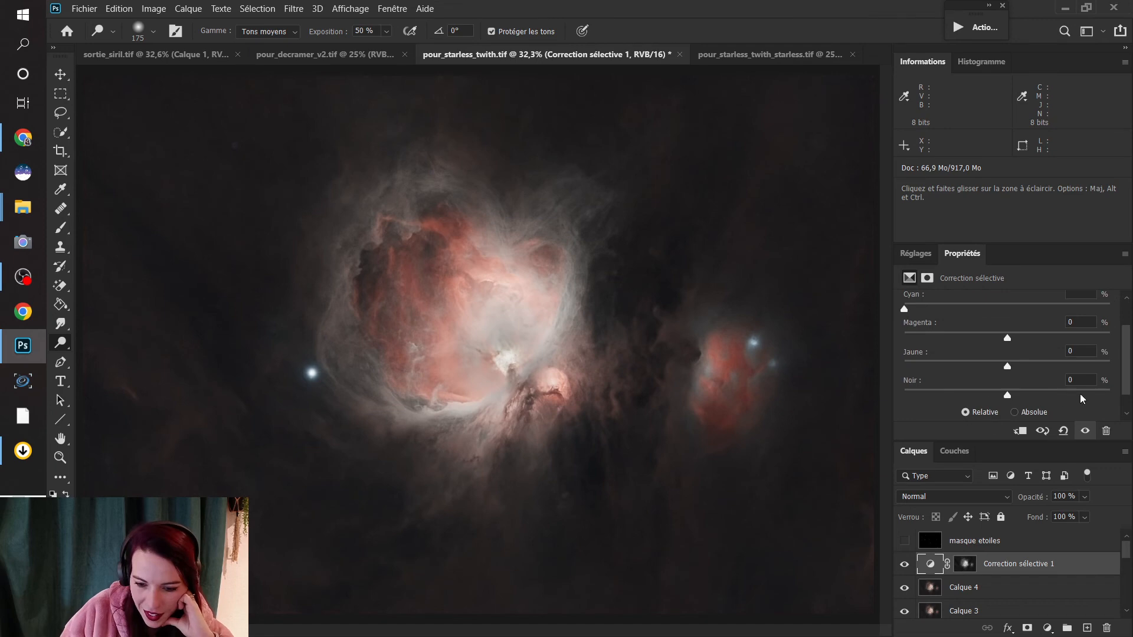
scroll(1129, 366, "up", 2)
scroll(1121, 375, "down", 2)
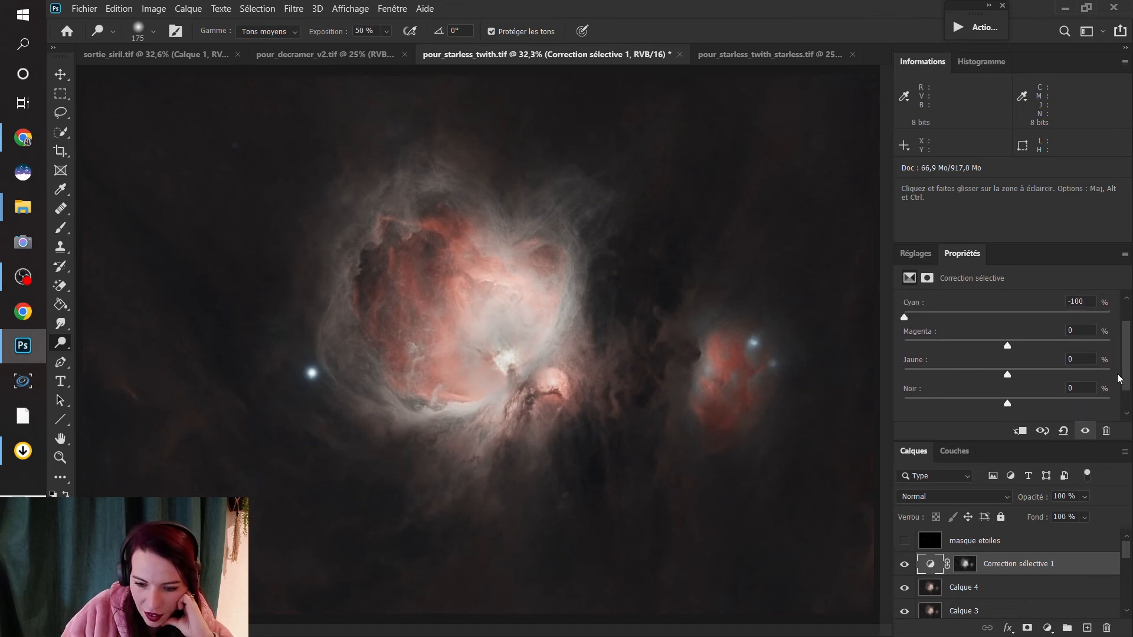
left_click_drag(1009, 405, 1053, 419)
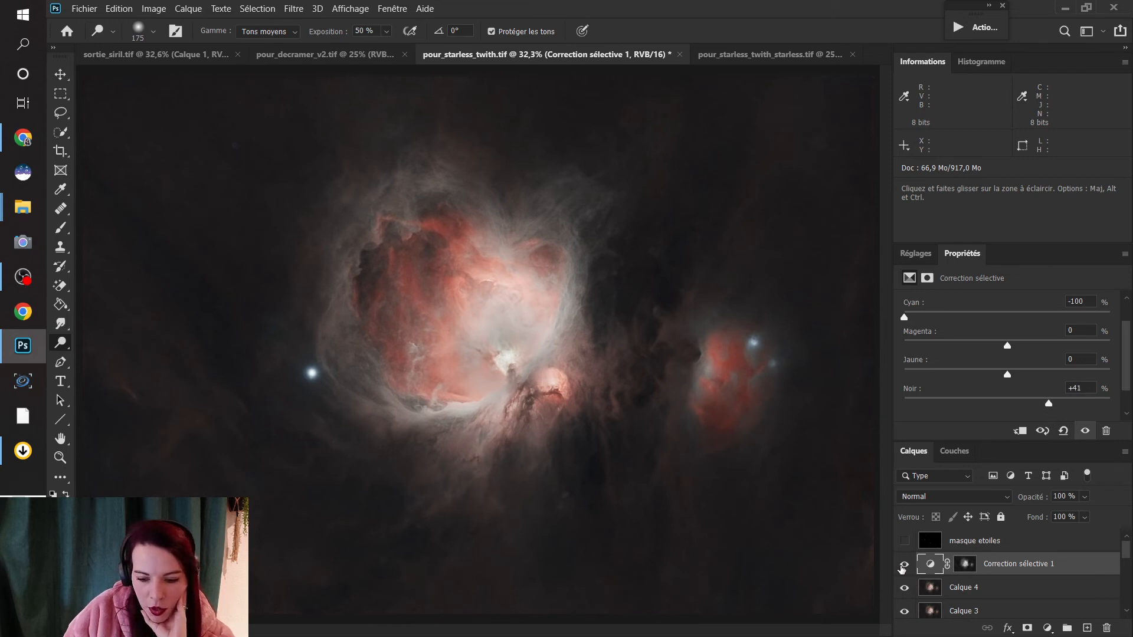
left_click(904, 565)
left_click(904, 566)
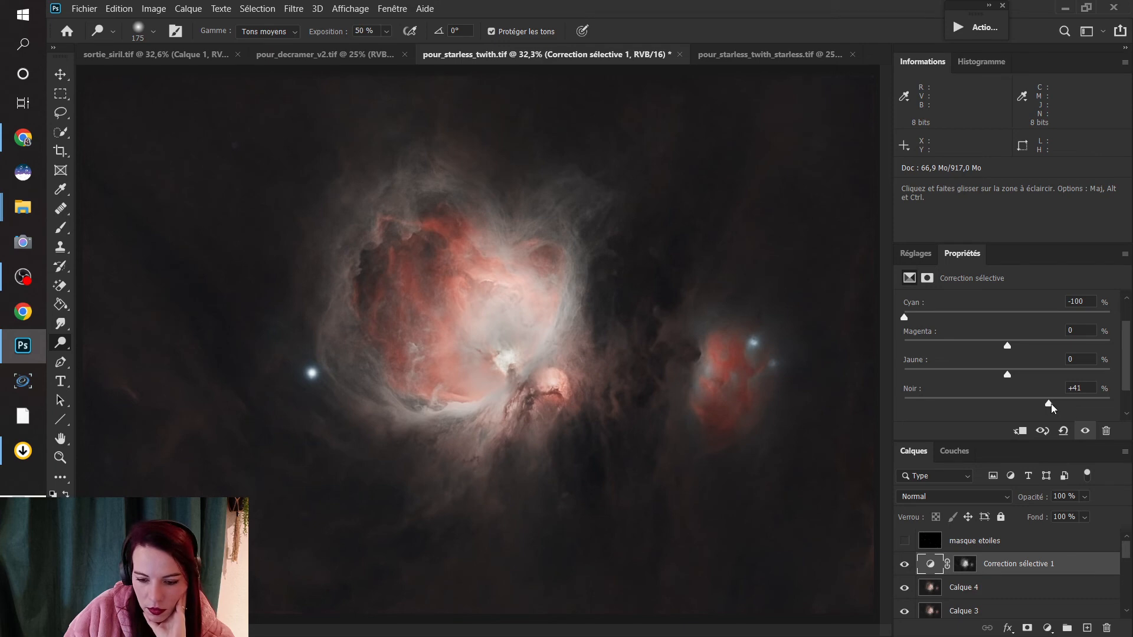
- Set the Selective Color layer's black to +35% and cyan to -33% for the reds
left_click_drag(1050, 407, 1044, 412)
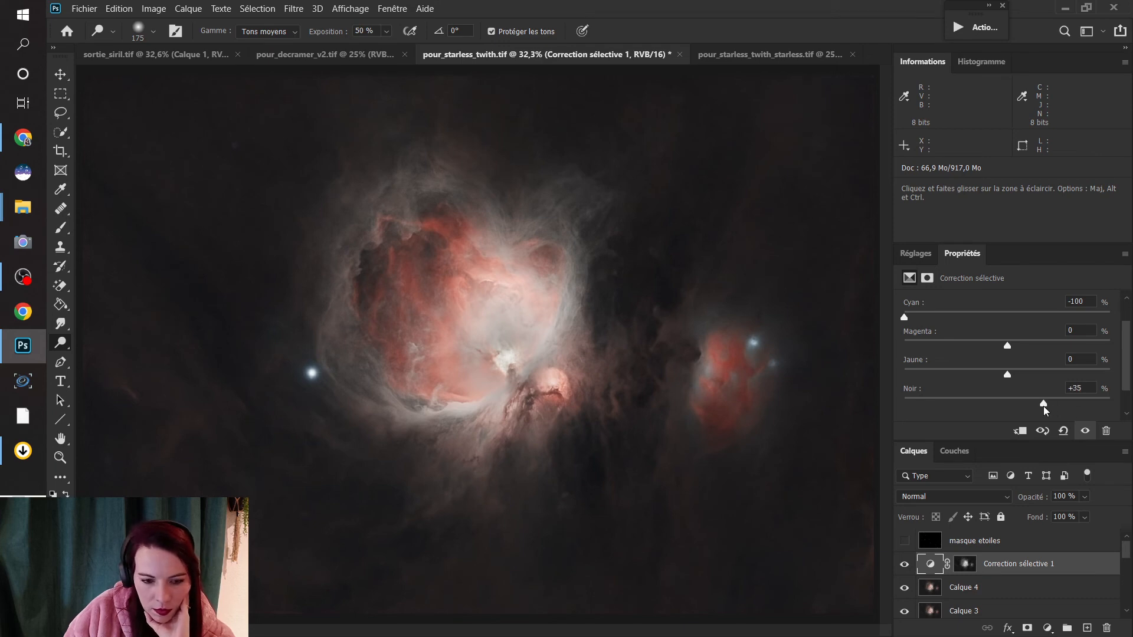
scroll(1127, 362, "up", 1)
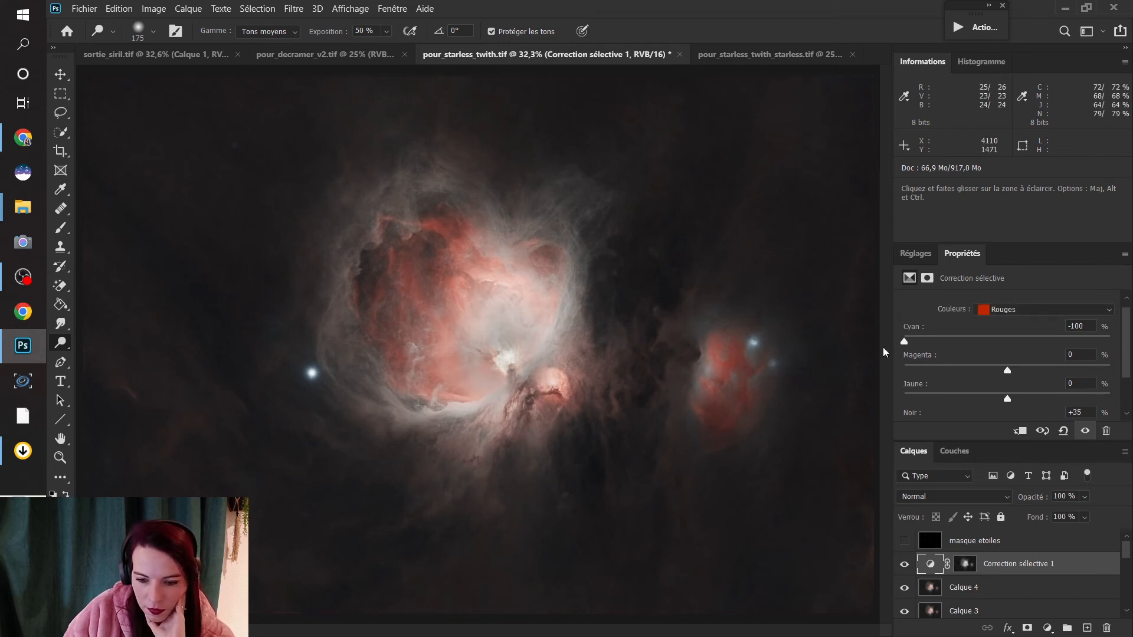
left_click_drag(904, 341, 975, 350)
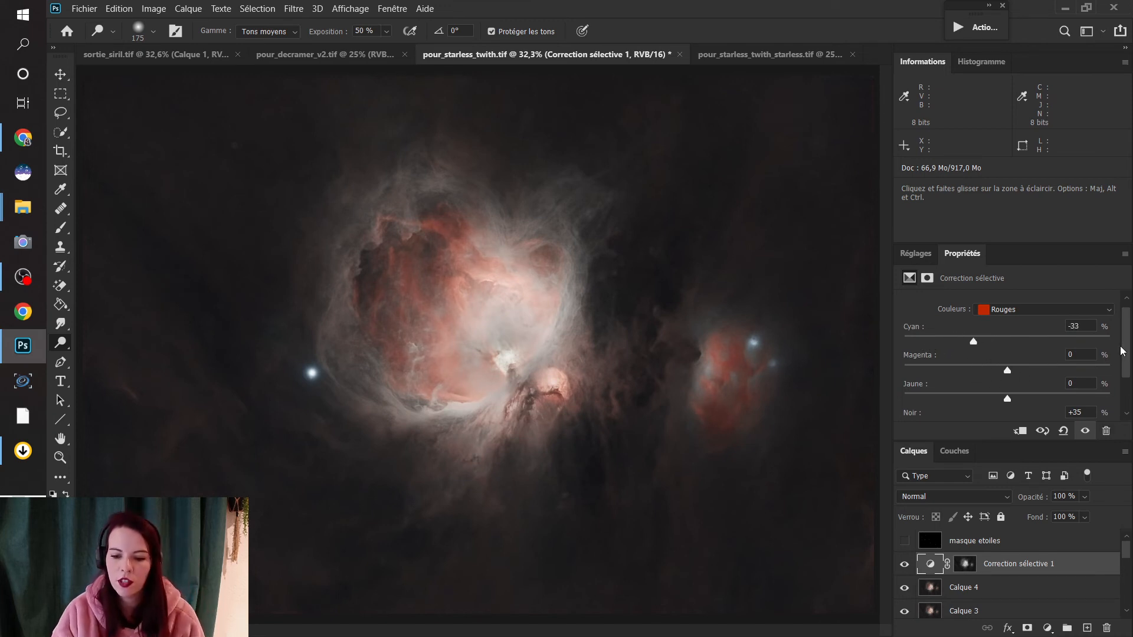
- Set the reds' magenta to +25% and compare the image with and without the Selective Color layer
mouse_move(1126, 334)
left_mouse_down()
mouse_move(1132, 371)
mouse_move(1132, 328)
left_mouse_up()
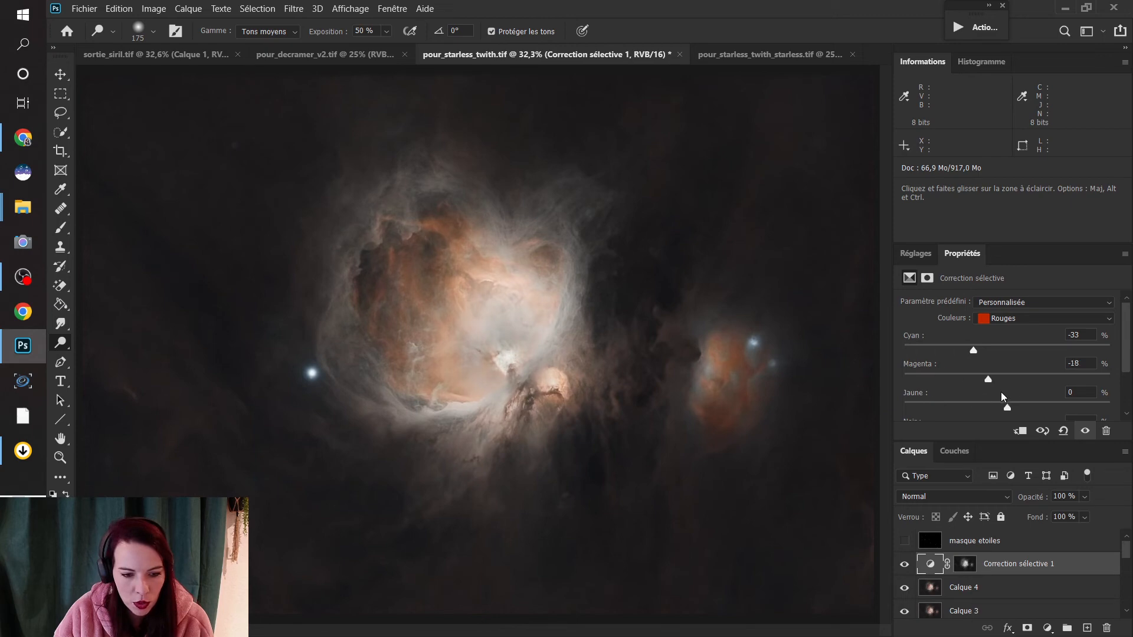
left_click_drag(1008, 381, 1024, 397)
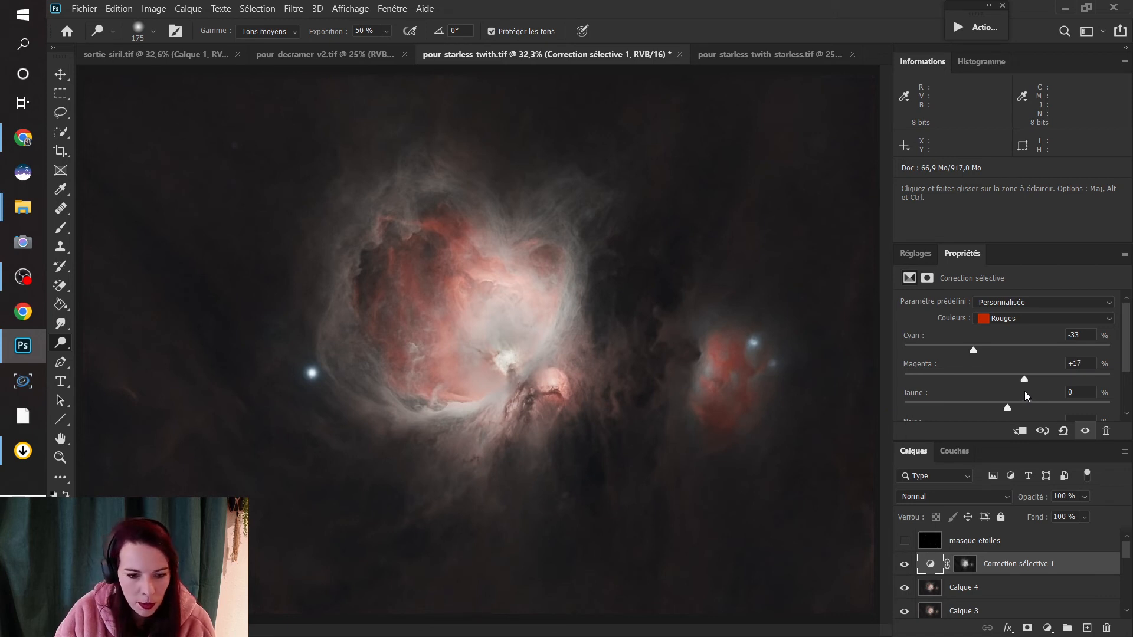
mouse_move(1024, 391)
left_mouse_down()
mouse_move(1057, 391)
mouse_move(997, 386)
mouse_move(1029, 388)
left_mouse_up()
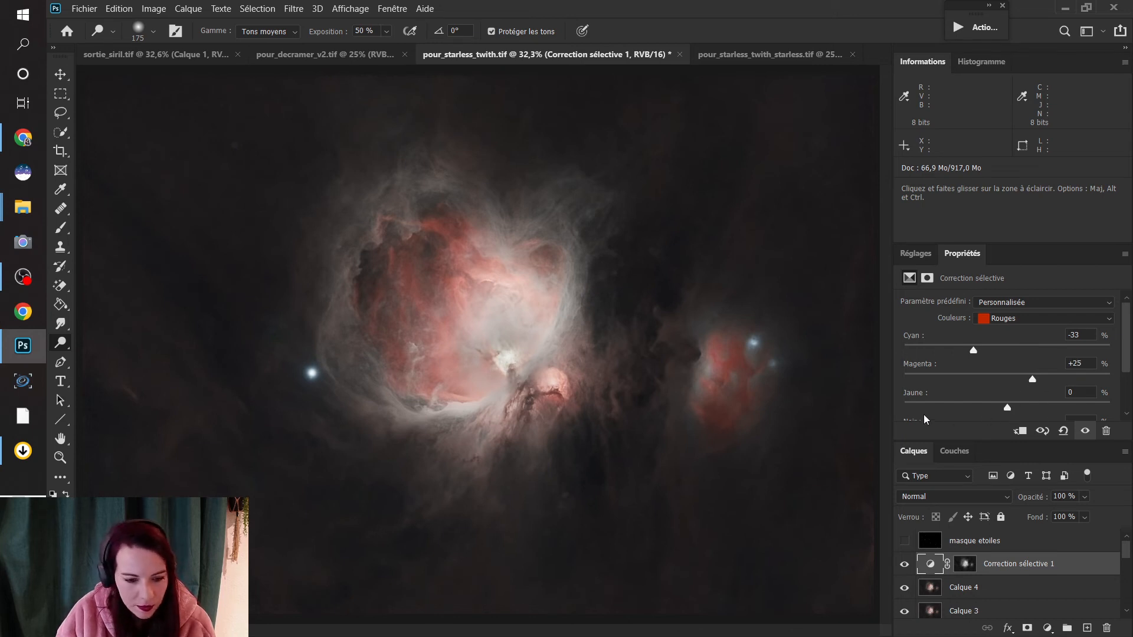
left_click(905, 565)
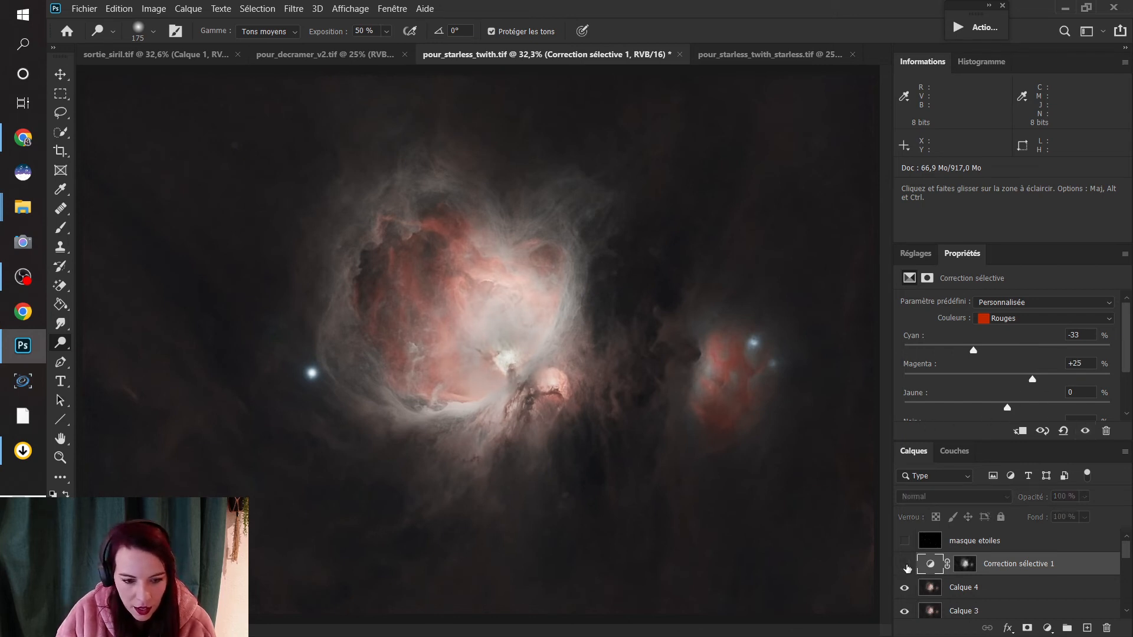
left_click(905, 565)
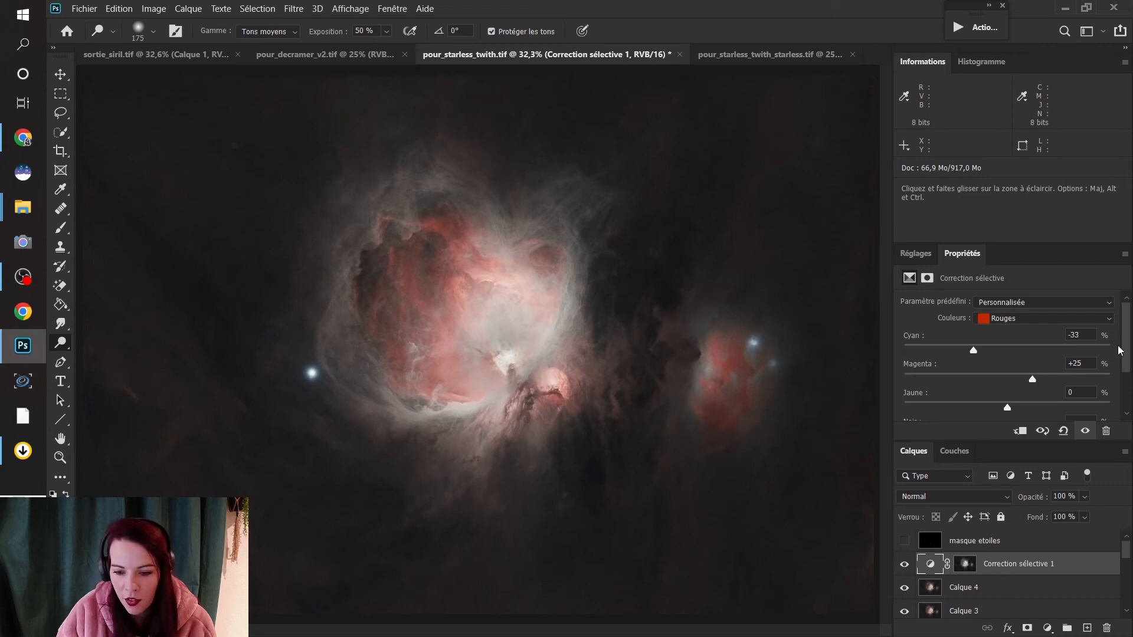
left_click_drag(1127, 319, 1131, 319)
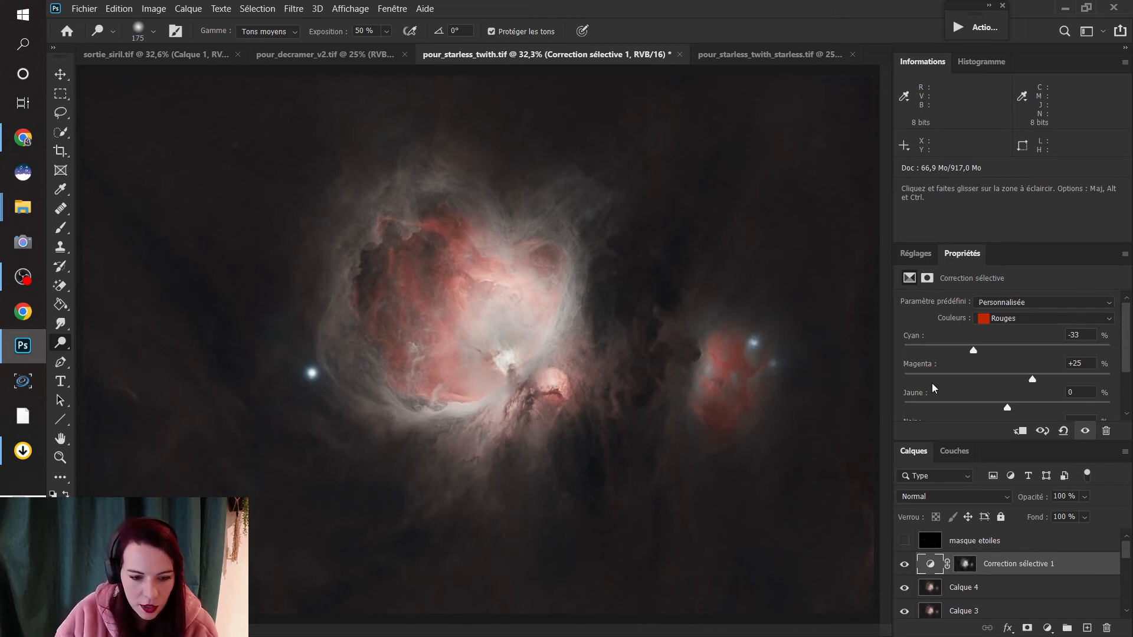
left_click_drag(1128, 345, 1126, 373)
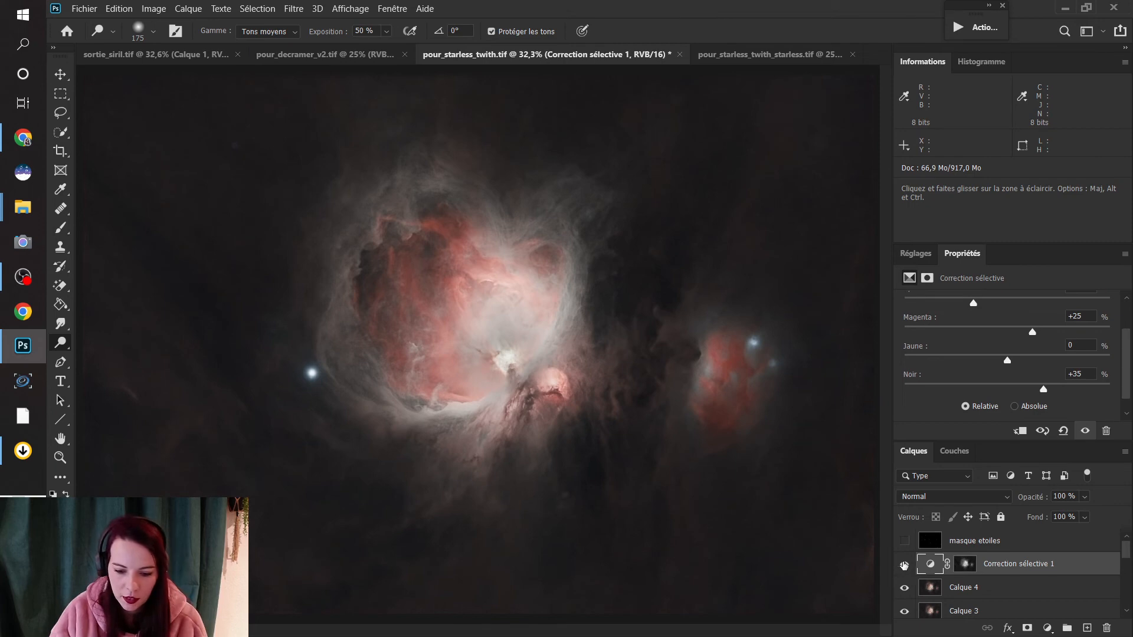
left_click(904, 564)
left_click(903, 564)
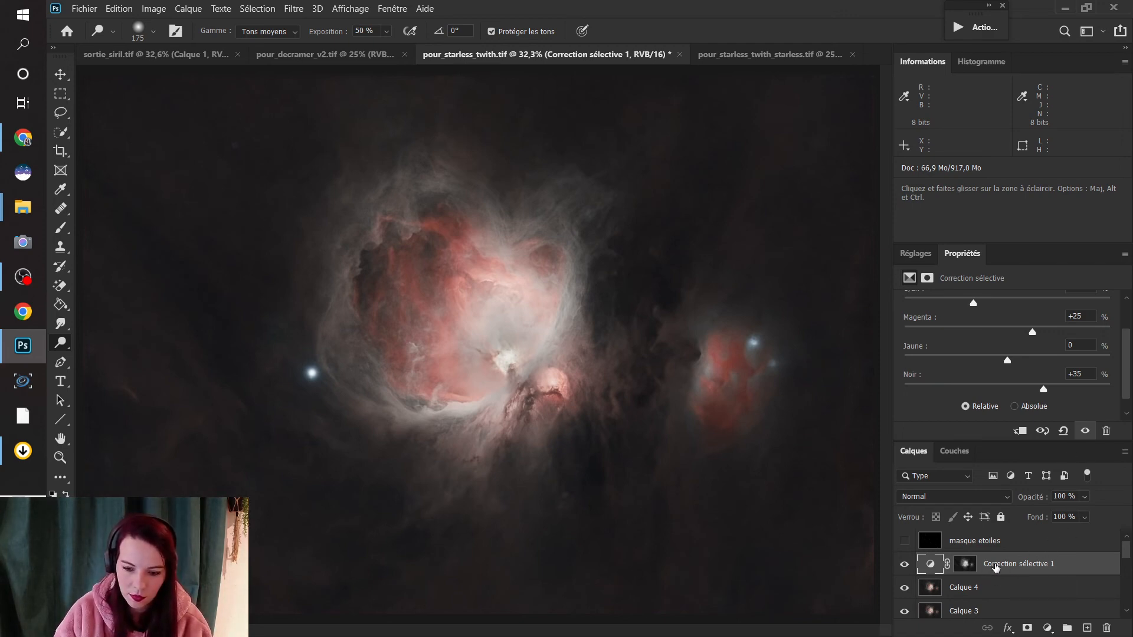
- Add a Hue/Saturation adjustment layer above the Selective Color layer, clip it to that layer and return to its settings
left_click(924, 255)
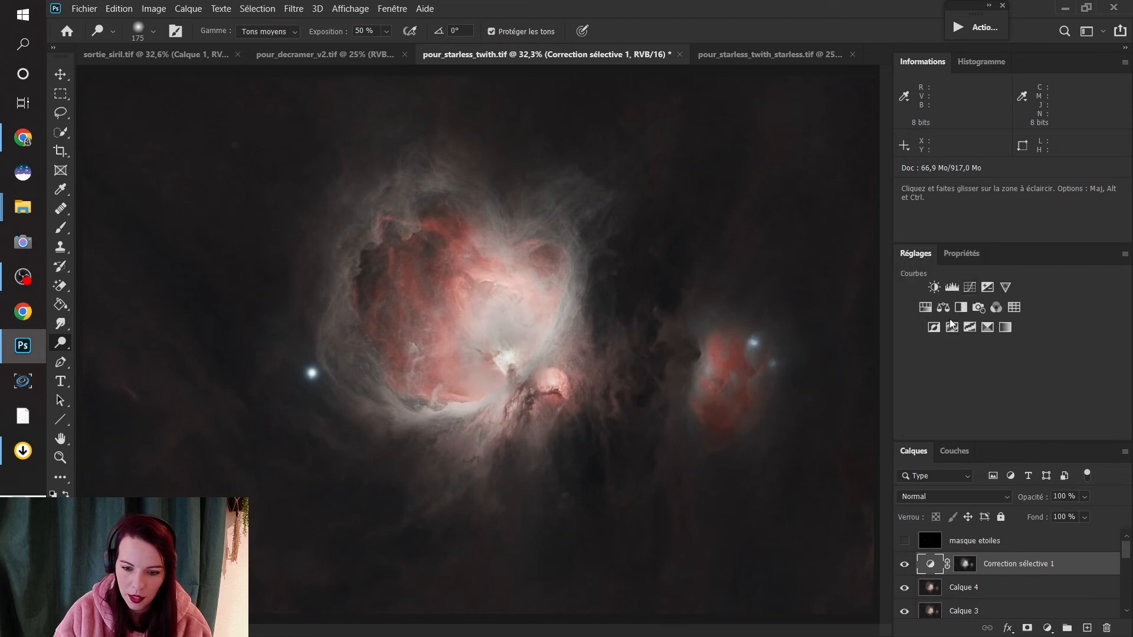
left_click(922, 303)
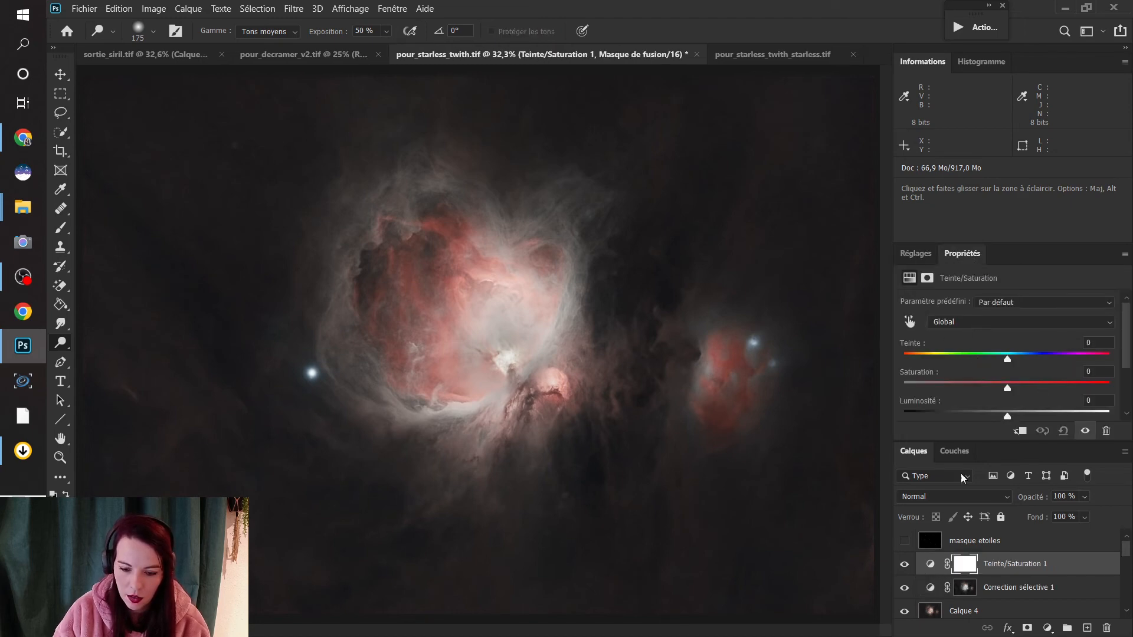
left_click(968, 574, "alt")
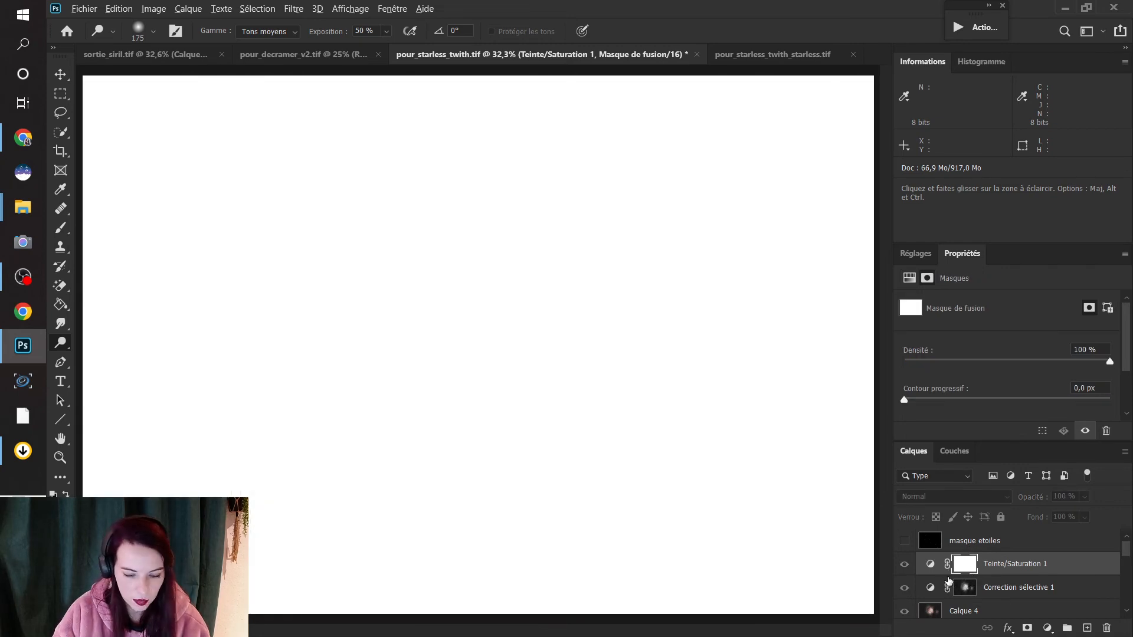
left_click(948, 574, "alt")
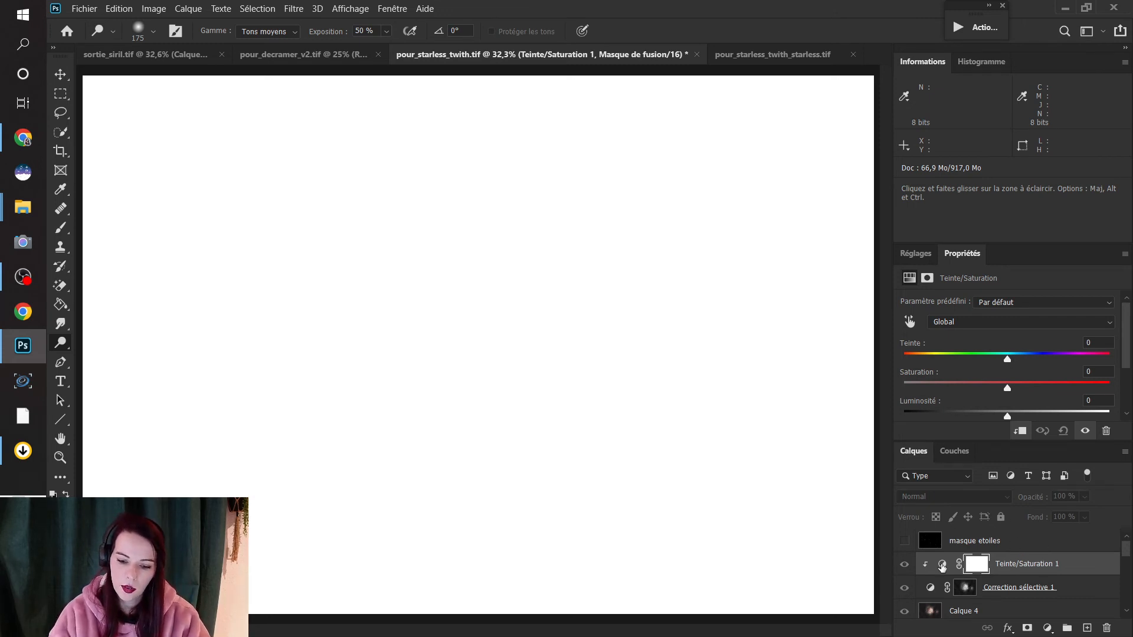
left_click(942, 566)
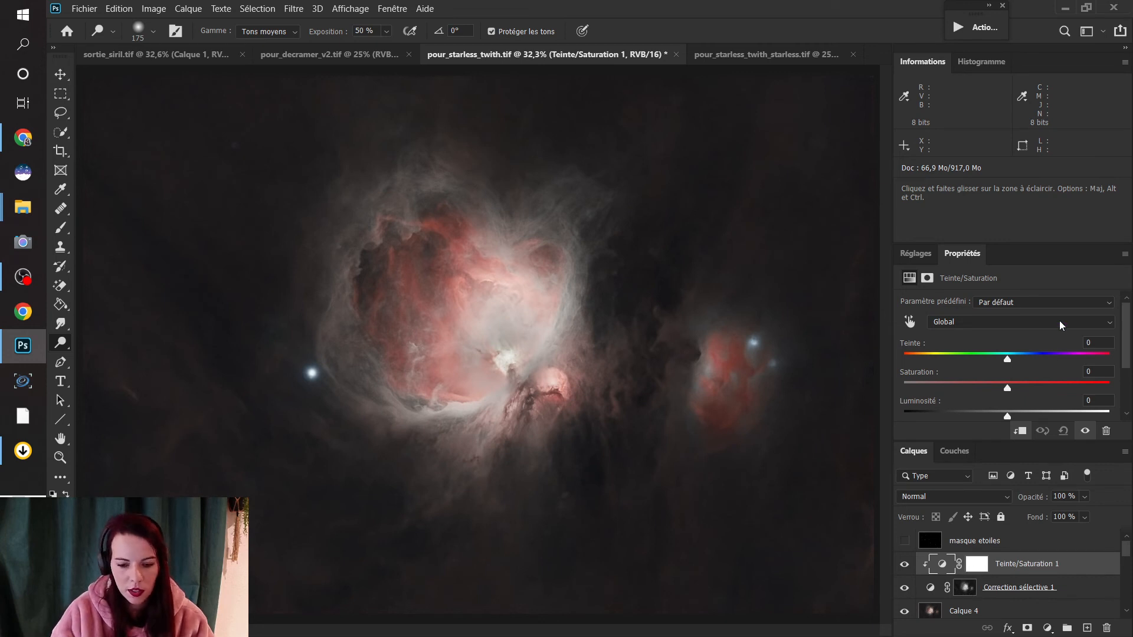
- Raise the Hue/Saturation layer's overall saturation to +25 and compare the image with and without it
left_click_drag(1011, 389, 1032, 389)
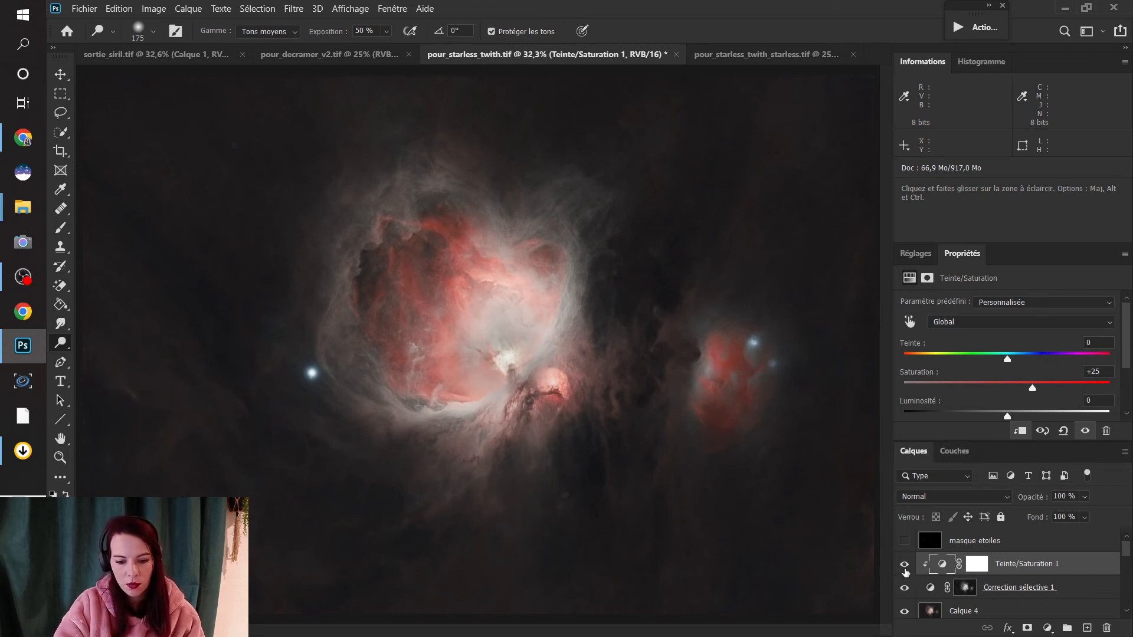
left_click(904, 565)
left_click(904, 565)
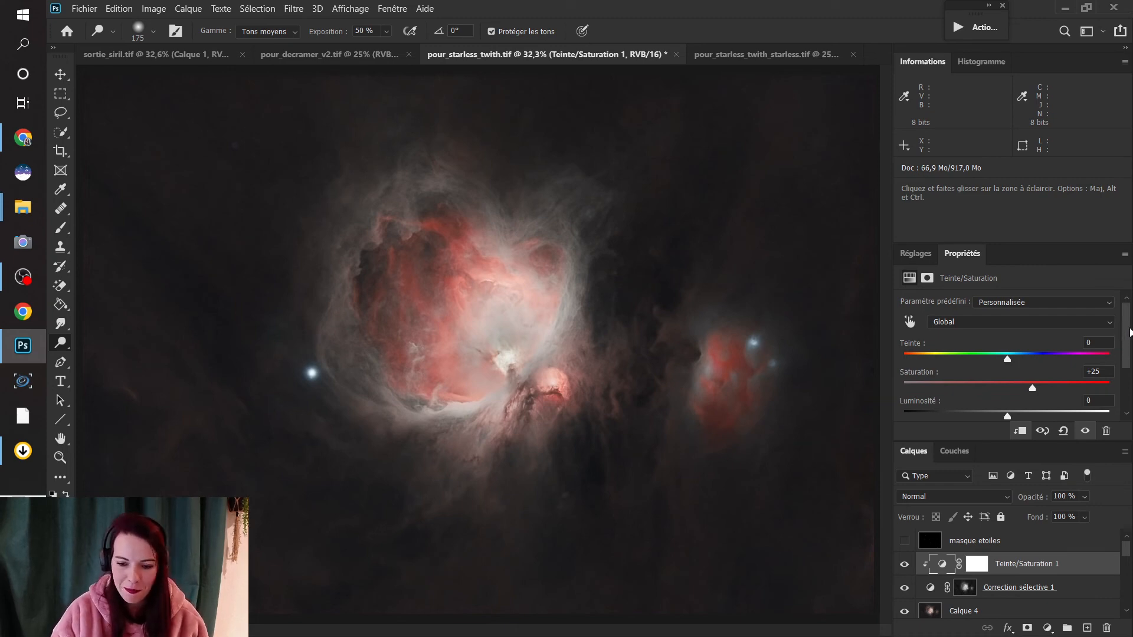
left_click_drag(1128, 325, 1130, 318)
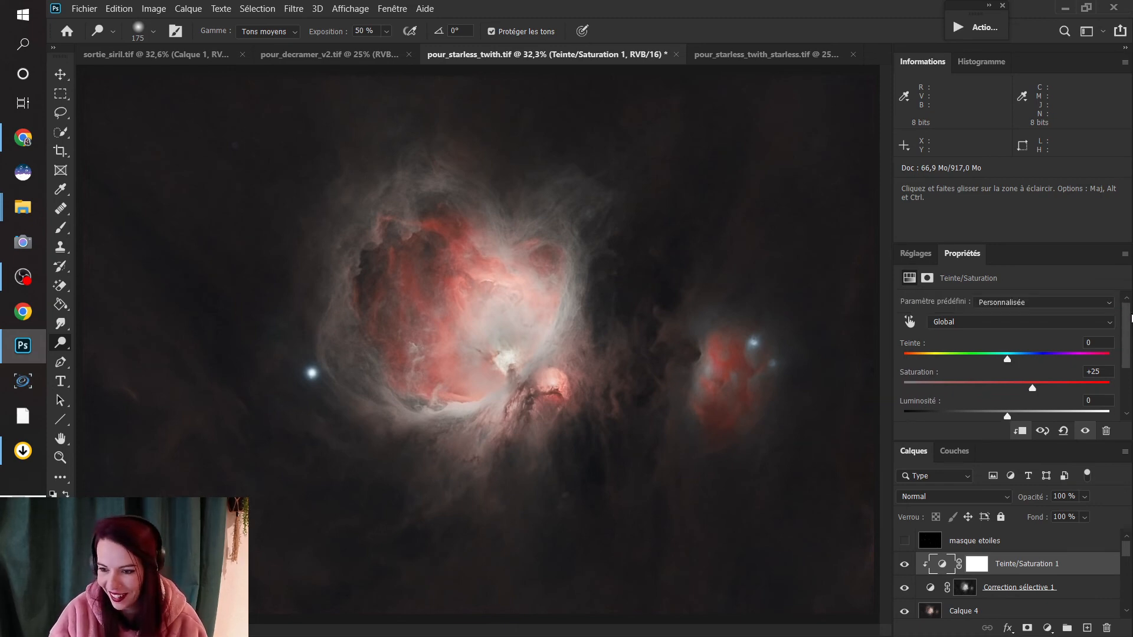
left_click(904, 564)
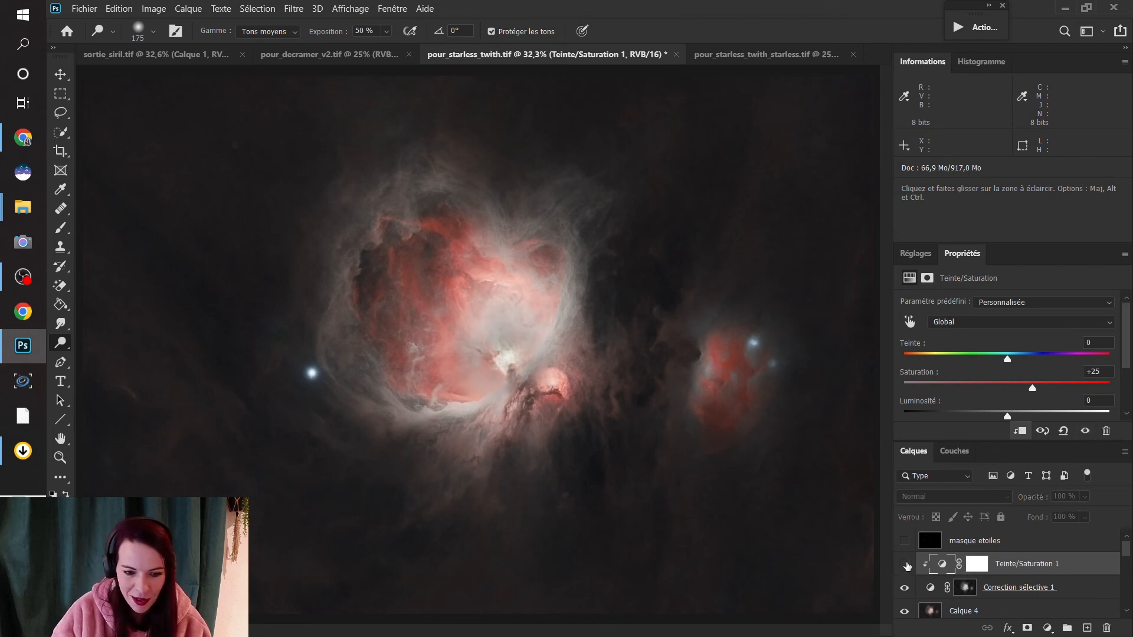
left_click(904, 565)
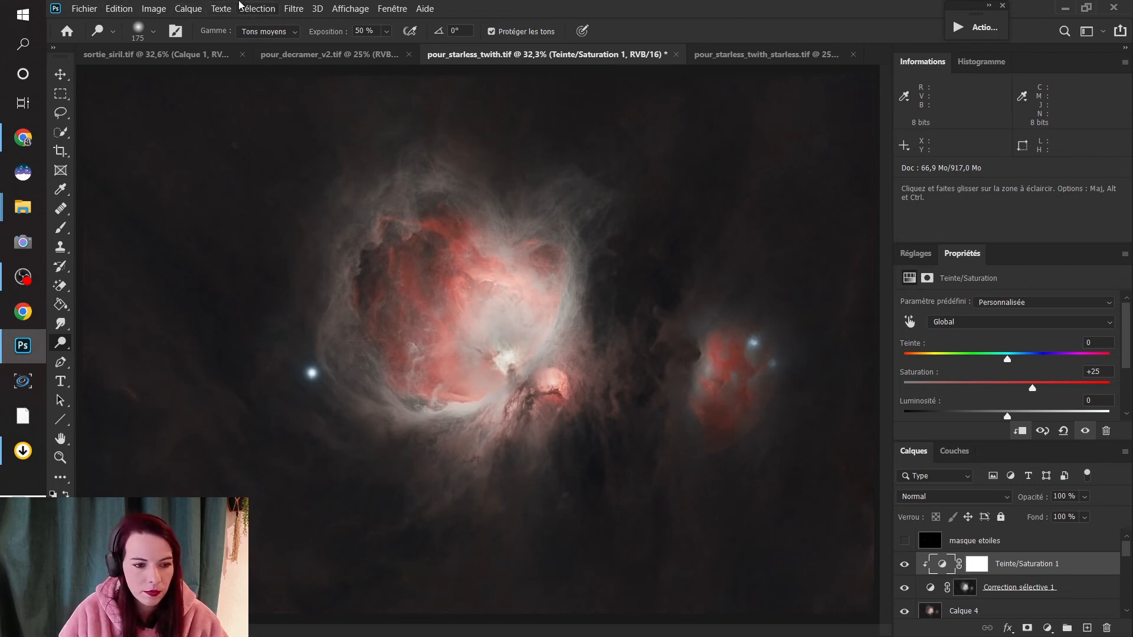
- Select the nebula's grey outer halo by Color Range, sampling its upper edge with a tolerance of 74
left_click(259, 9)
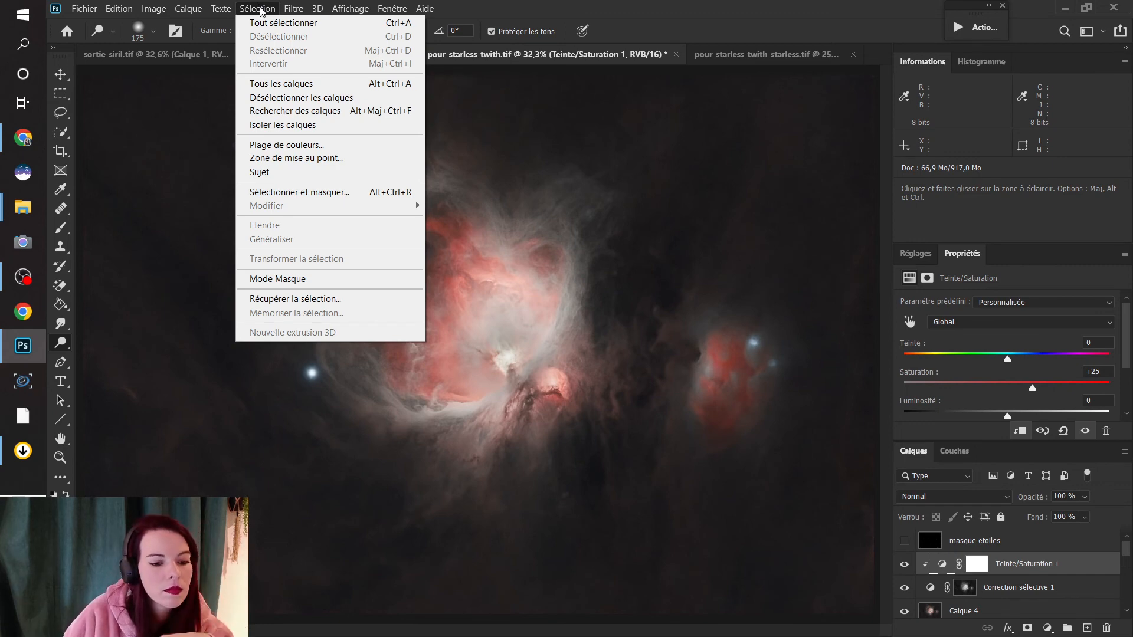
left_click(311, 145)
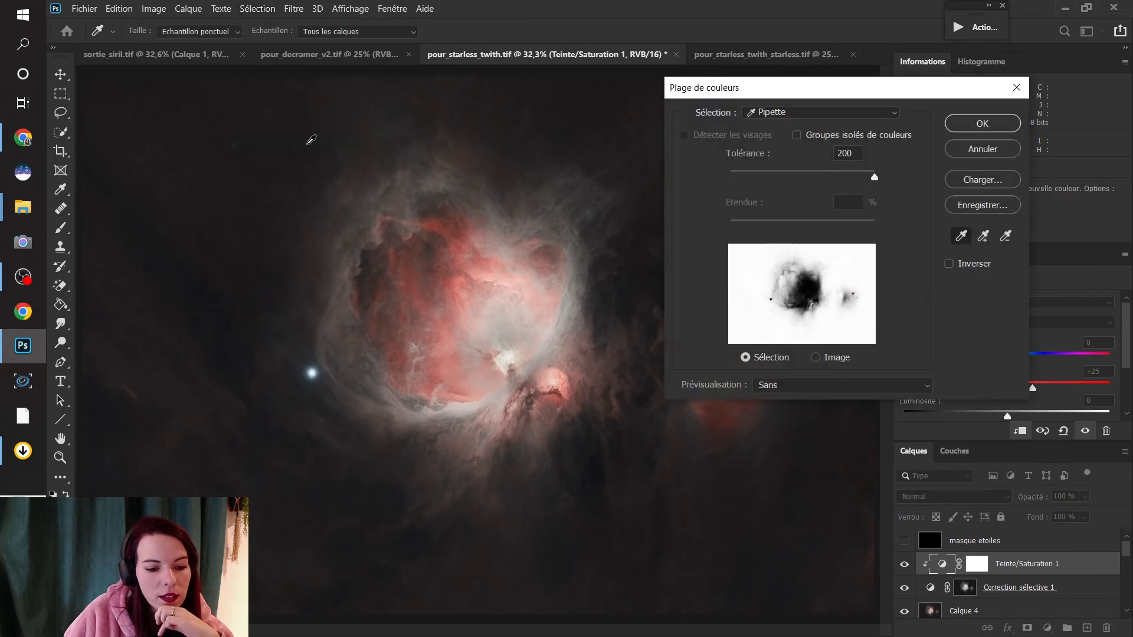
left_click_drag(812, 87, 868, 95)
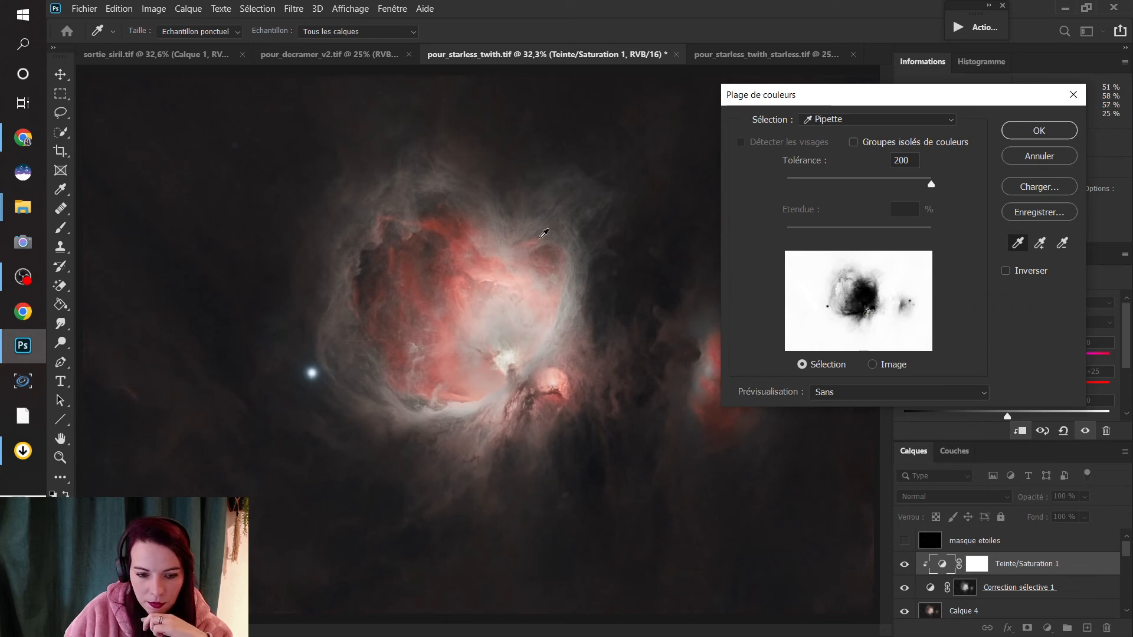
left_click(833, 120)
left_click(837, 122)
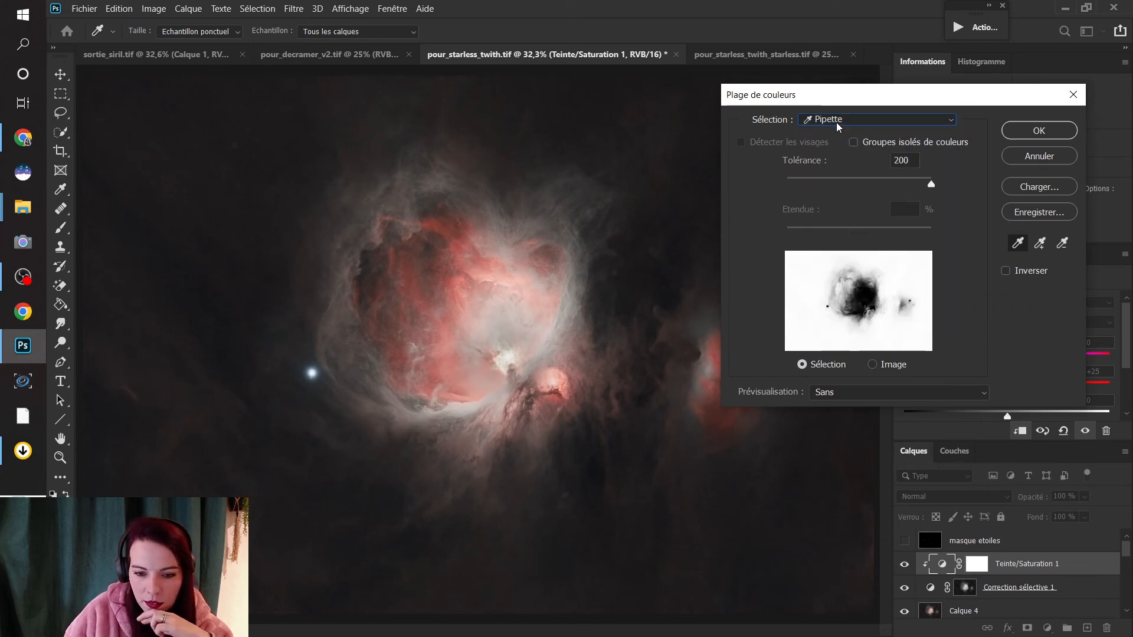
left_click(500, 226)
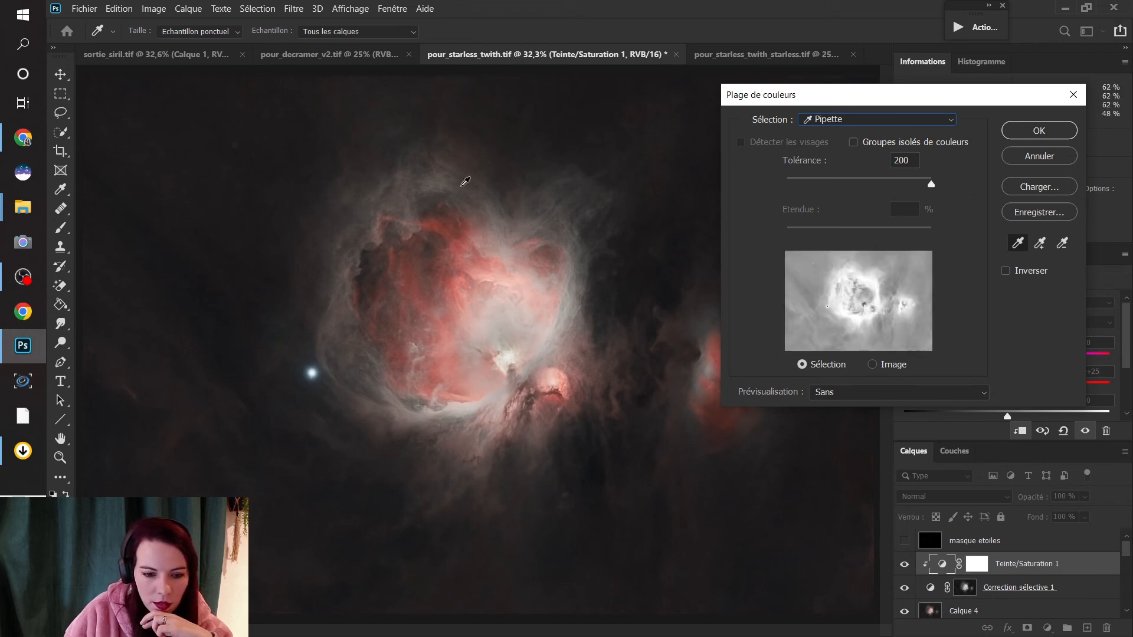
left_click(440, 183)
left_click(435, 183)
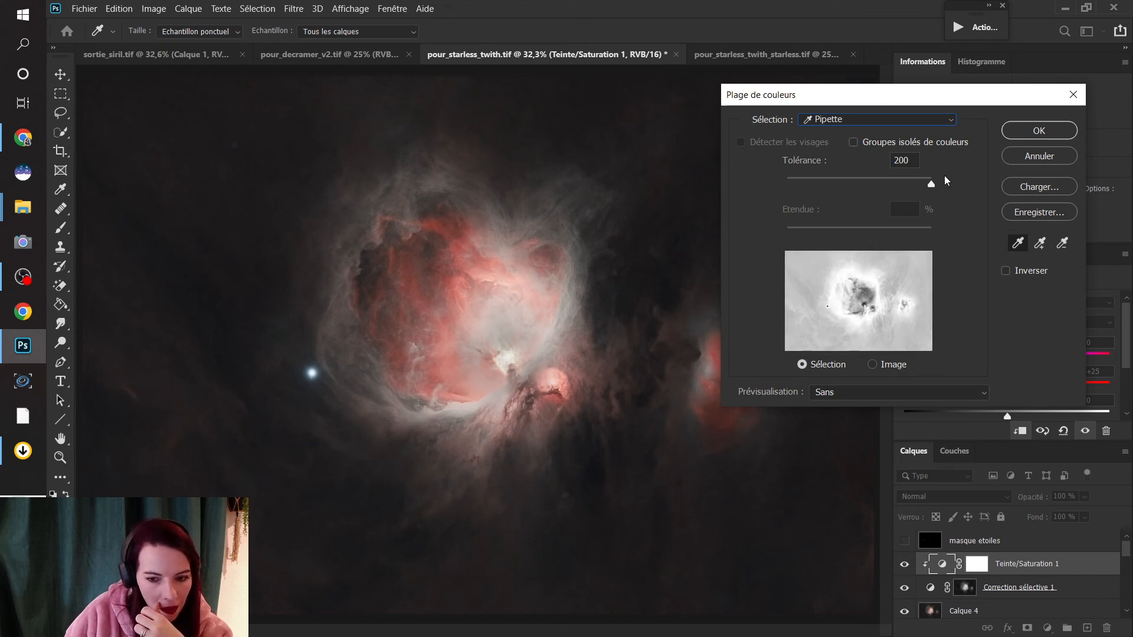
left_click_drag(931, 184, 841, 197)
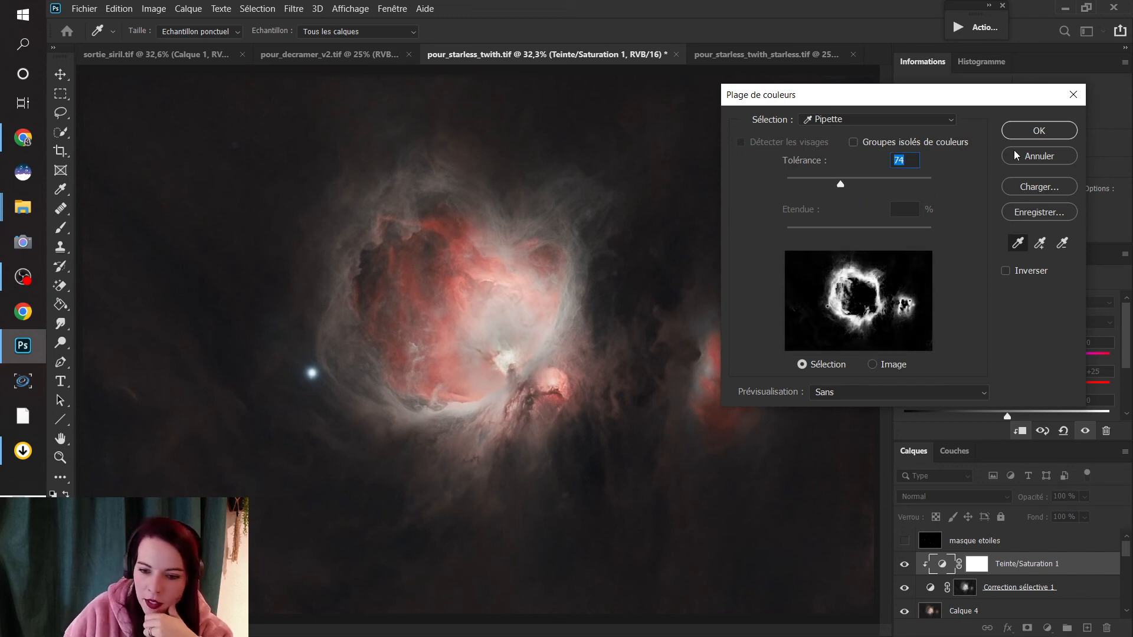
left_click(1034, 134)
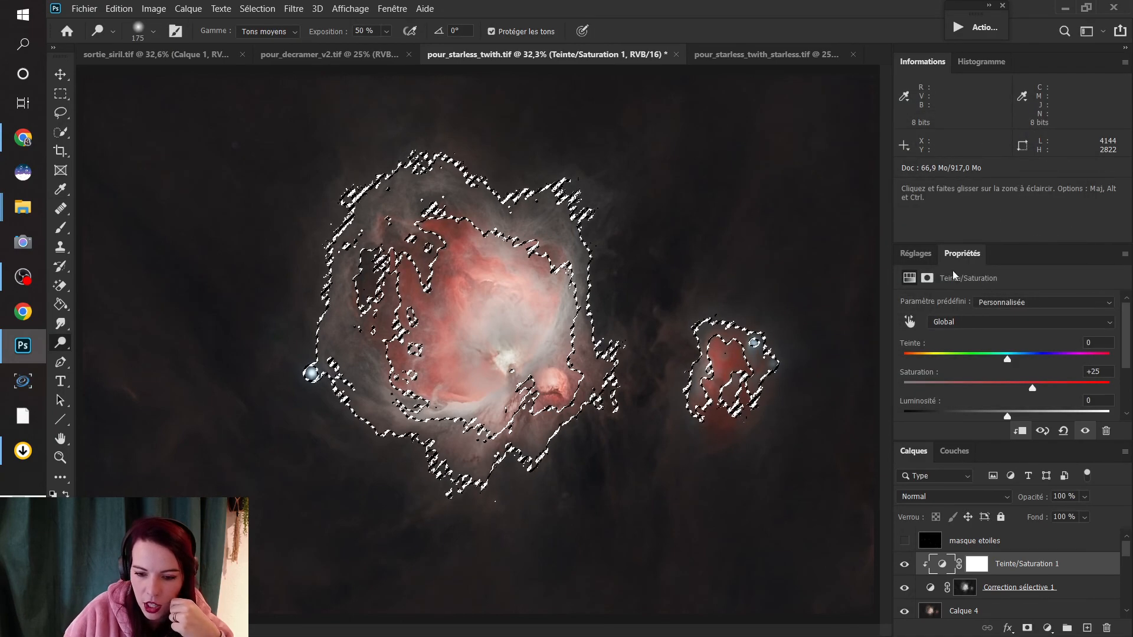
- Add a Color Balance layer over the selected halo and set its midtones to -26 cyan-red and +17 yellow-blue
left_click(914, 254)
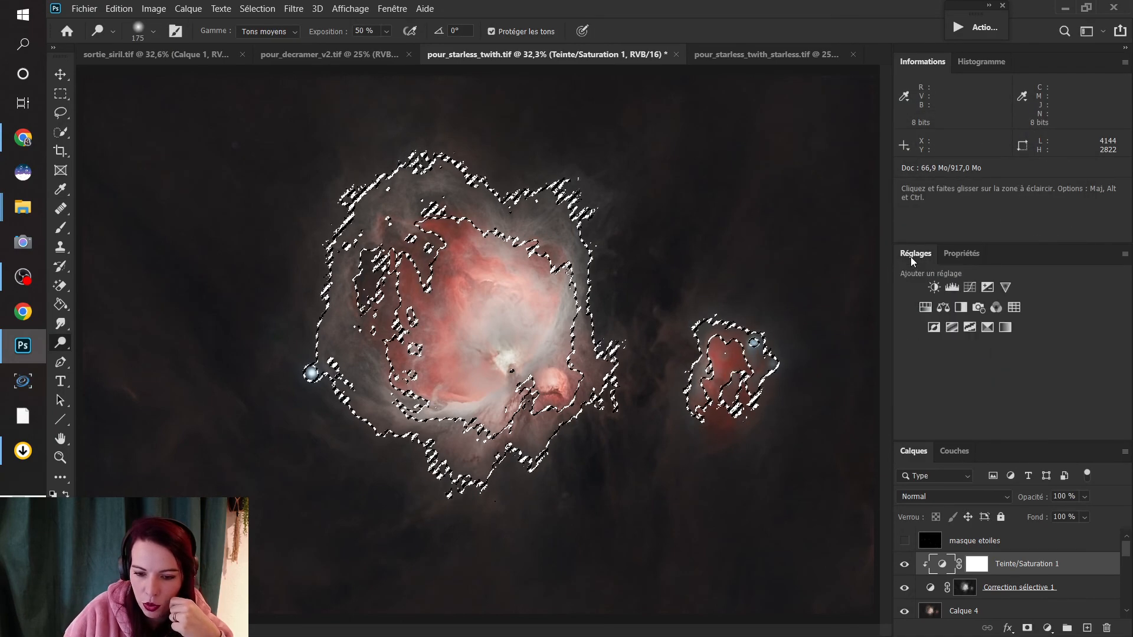
left_click(941, 309)
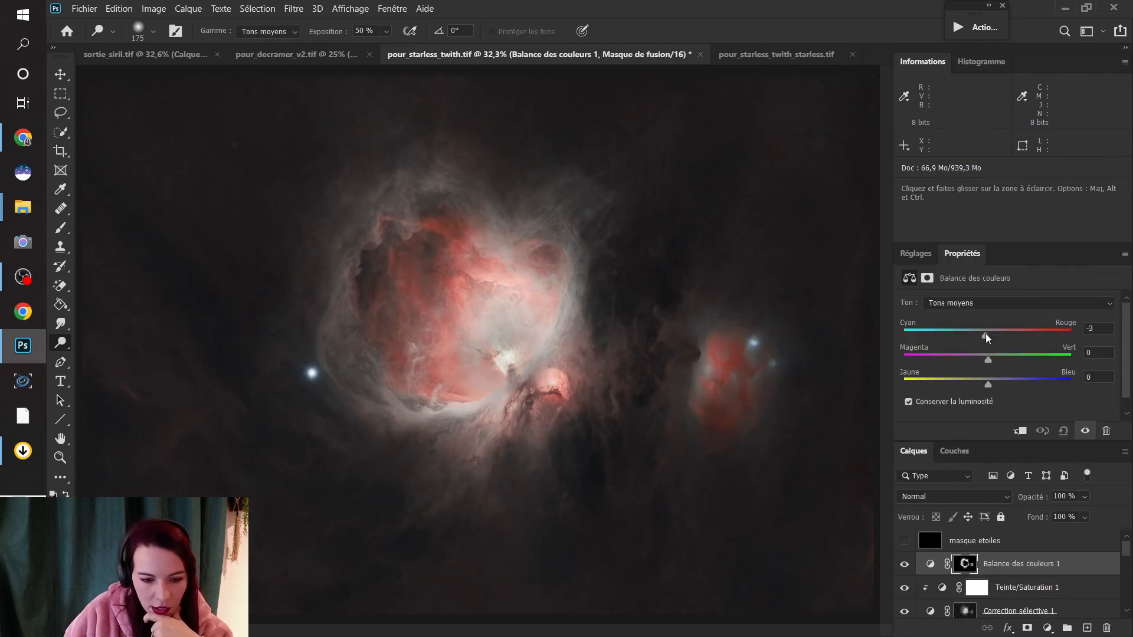
left_click_drag(986, 334, 978, 347)
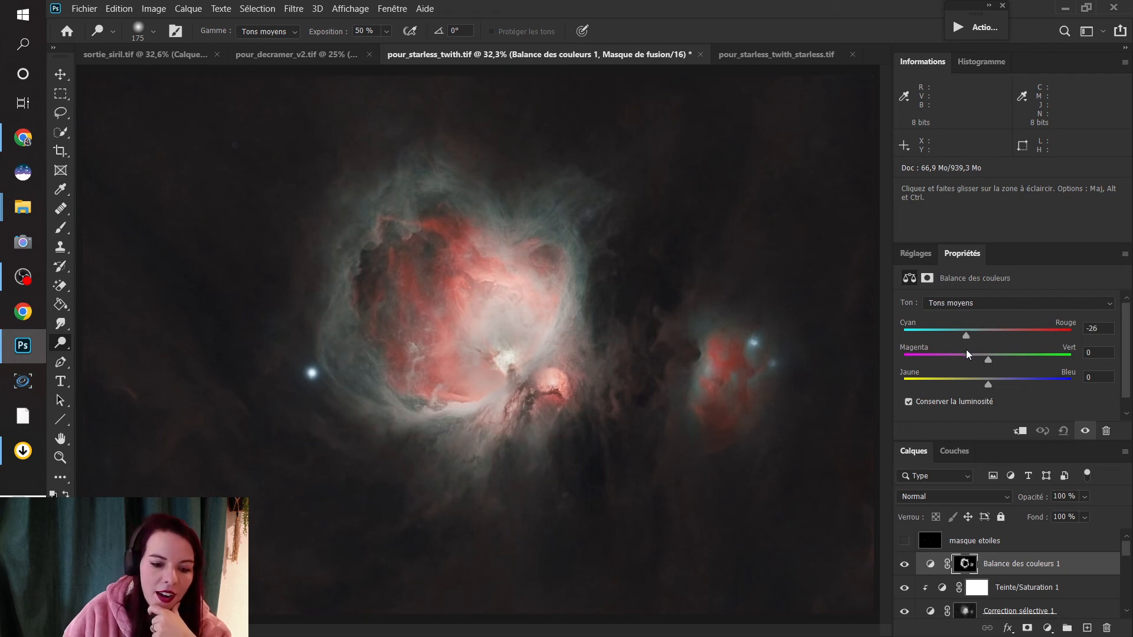
left_click_drag(987, 384, 996, 386)
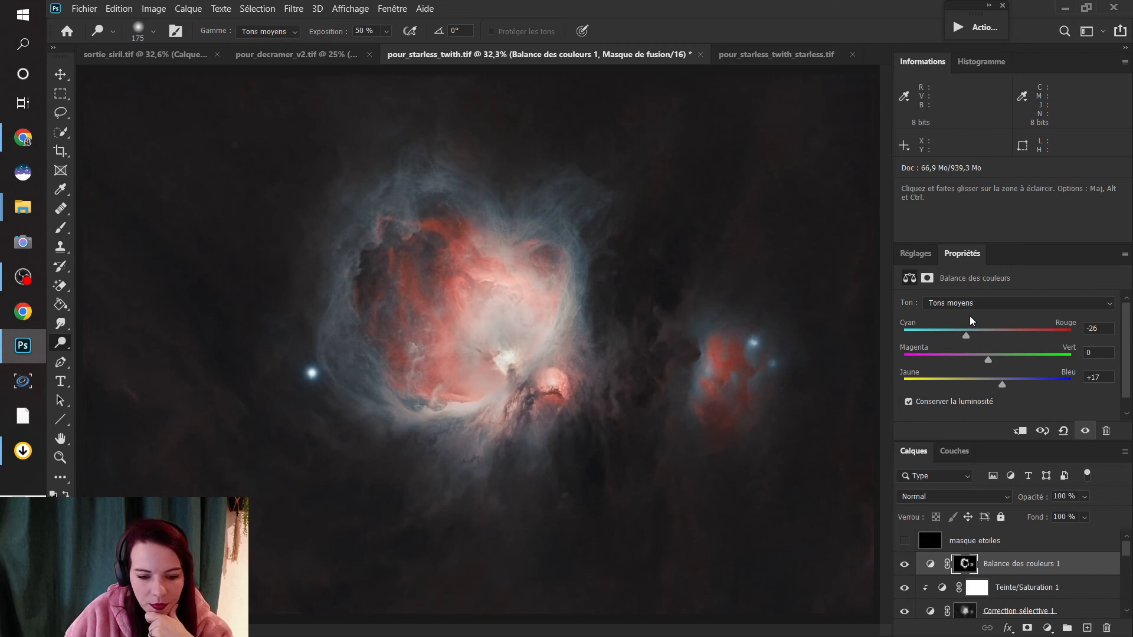
left_click(60, 458)
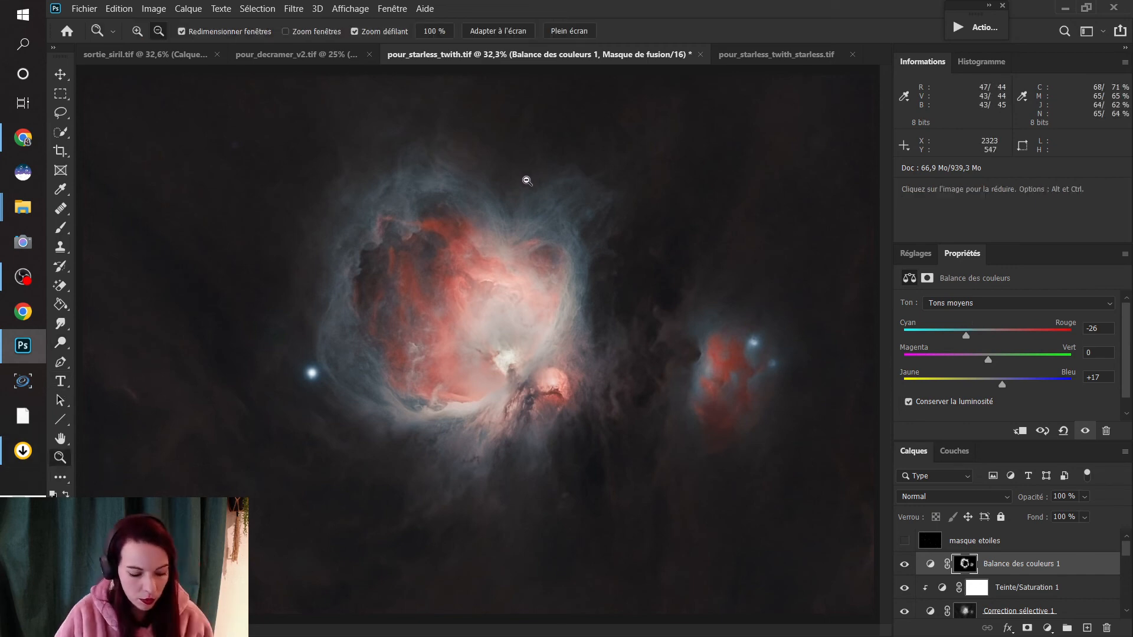
scroll(527, 181, "up", 4)
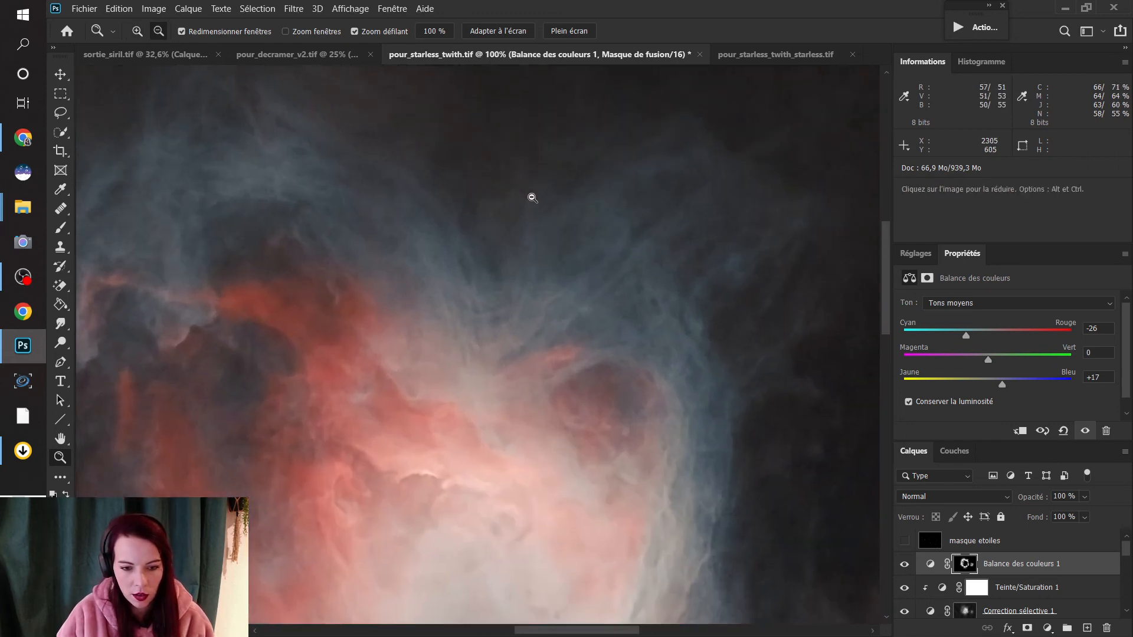
right_click(216, 325)
left_click(252, 332)
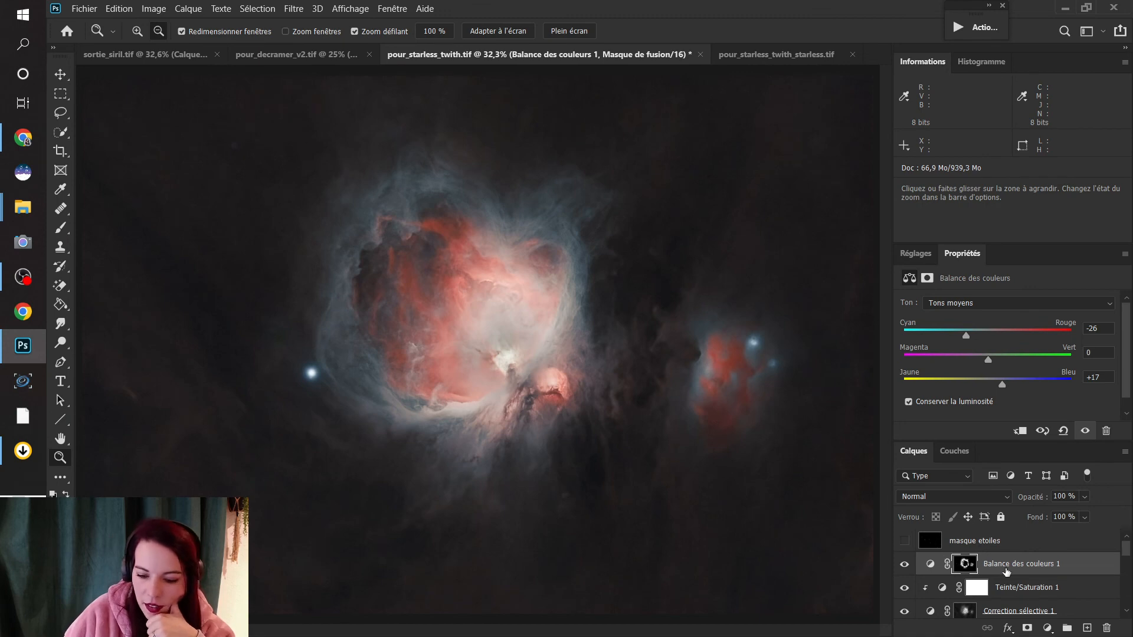
- Feather the Color Balance layer's mask by 49.6 px and compare the image with and without the layer
left_click(916, 254)
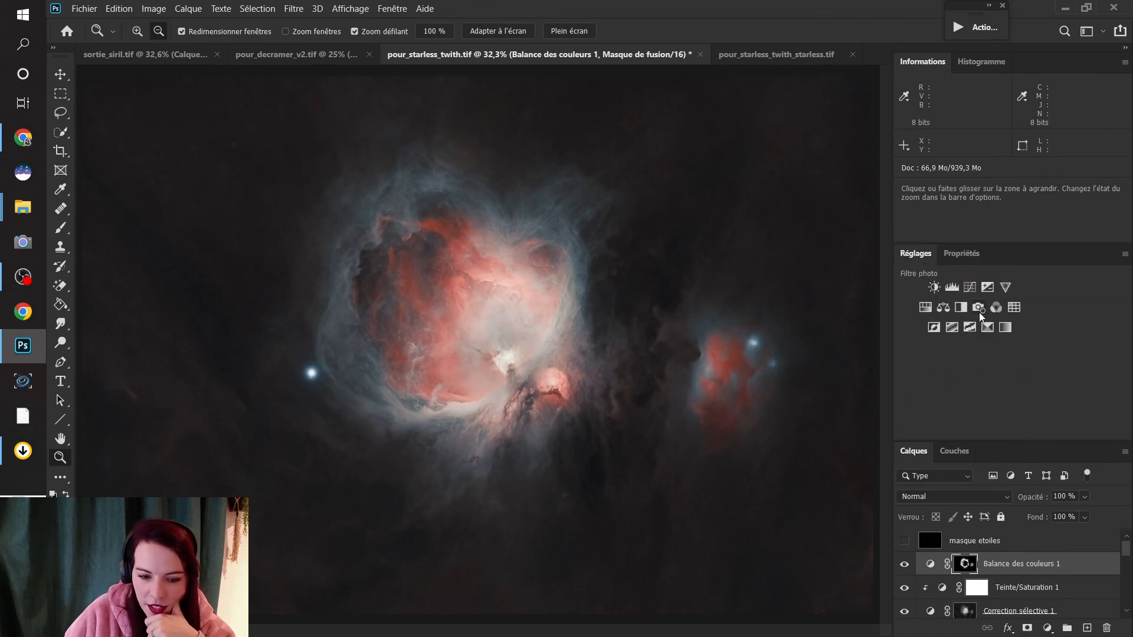
left_click(1009, 568)
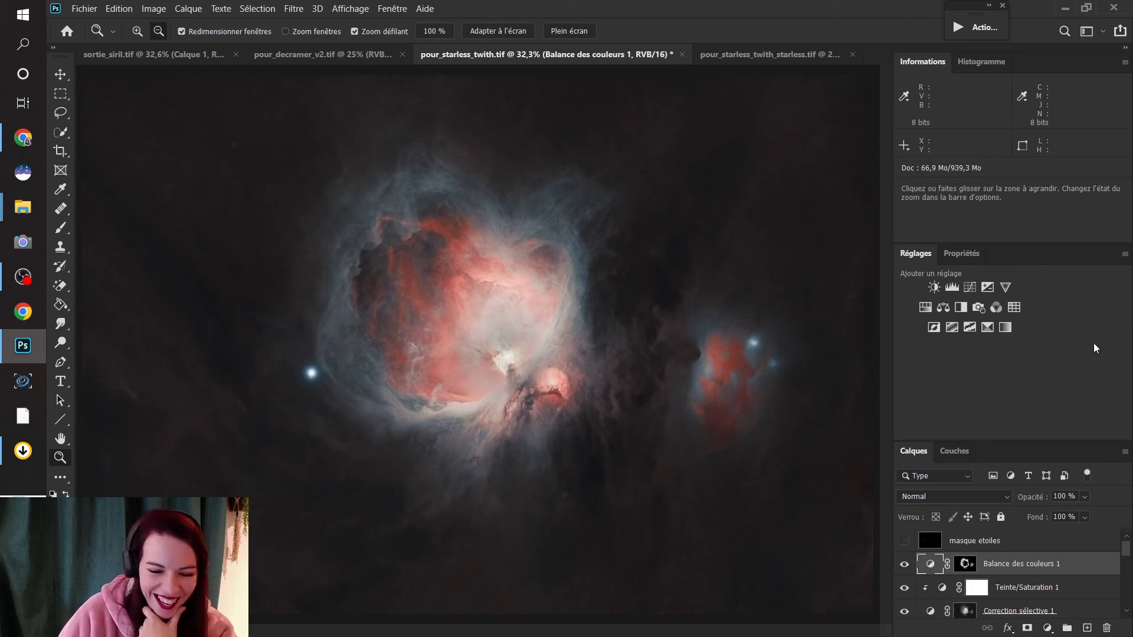
left_click(963, 253)
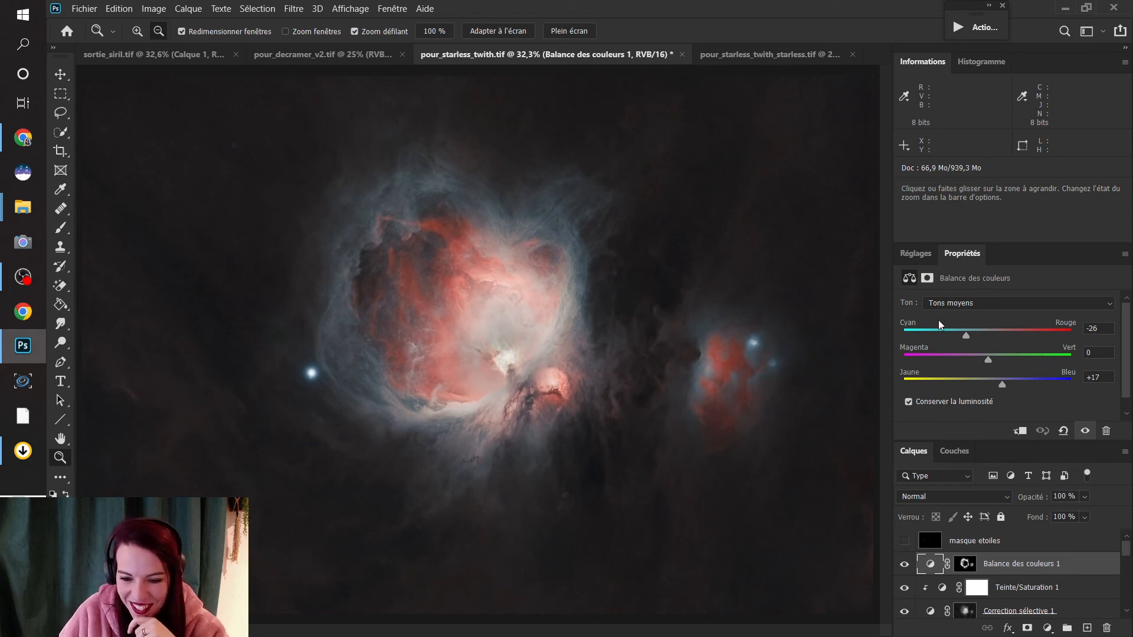
left_click(966, 564)
left_click_drag(907, 400, 1031, 401)
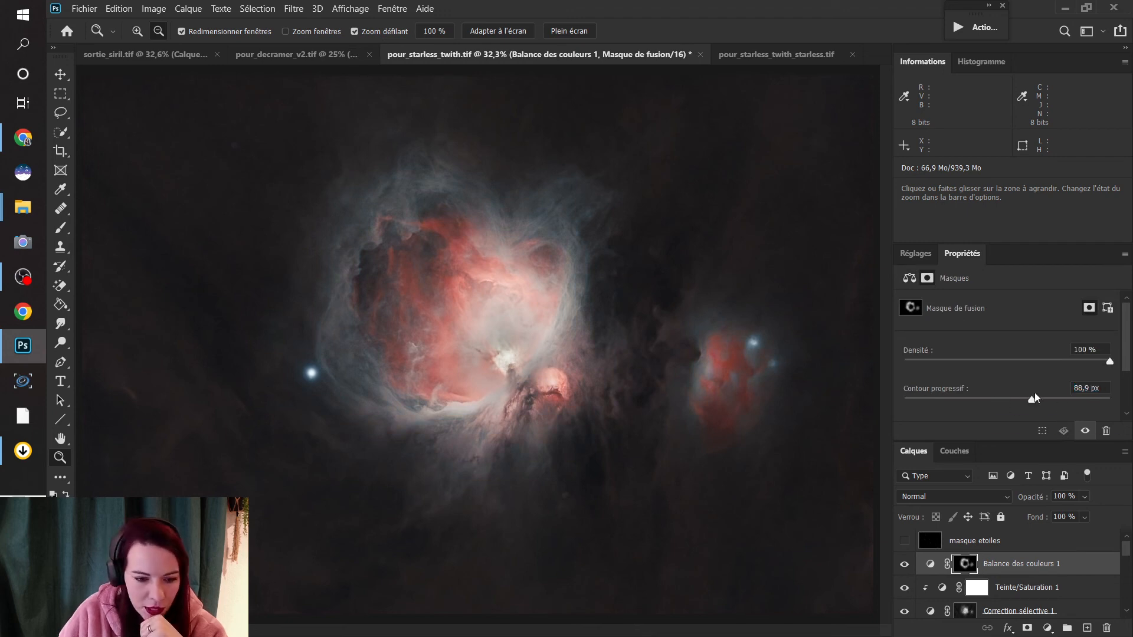
left_click(904, 565)
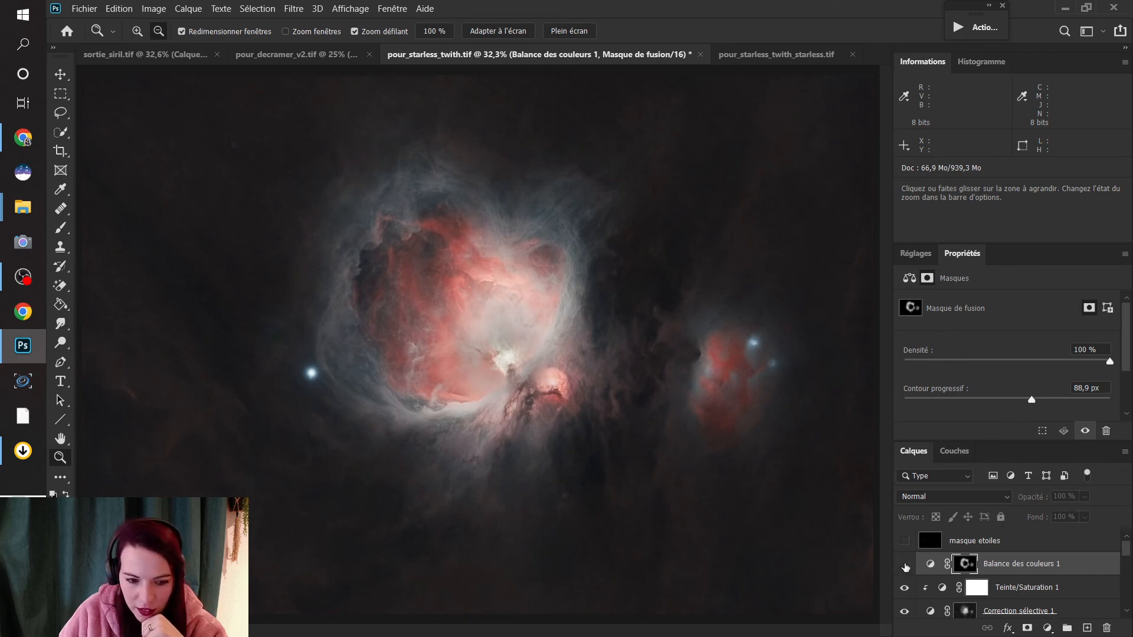
left_click(904, 564)
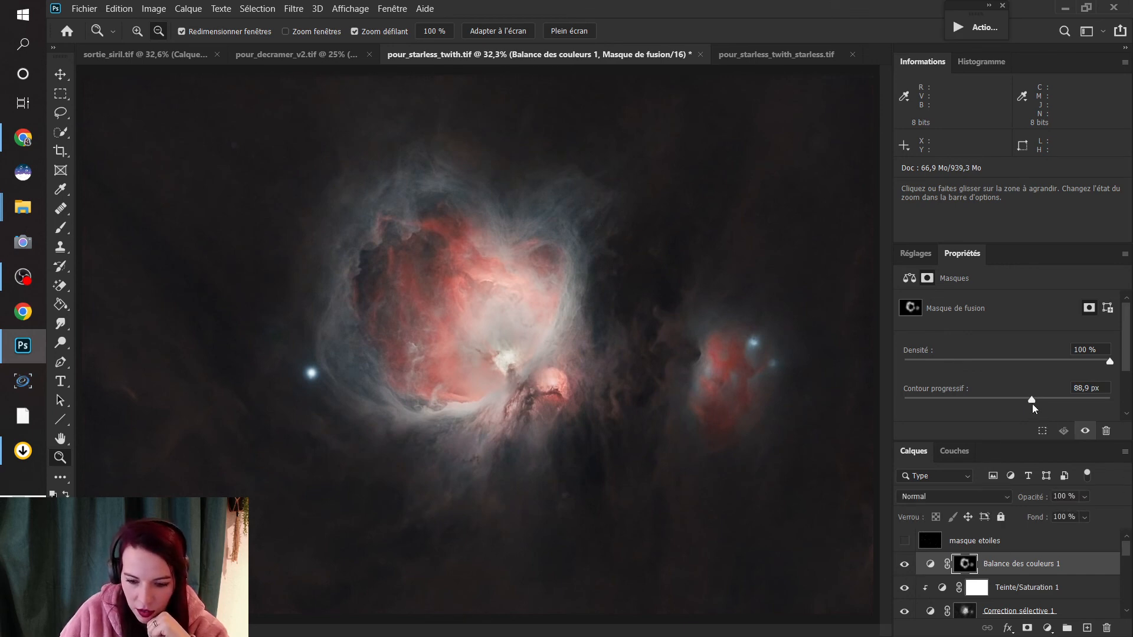
left_click_drag(1032, 401, 1017, 400)
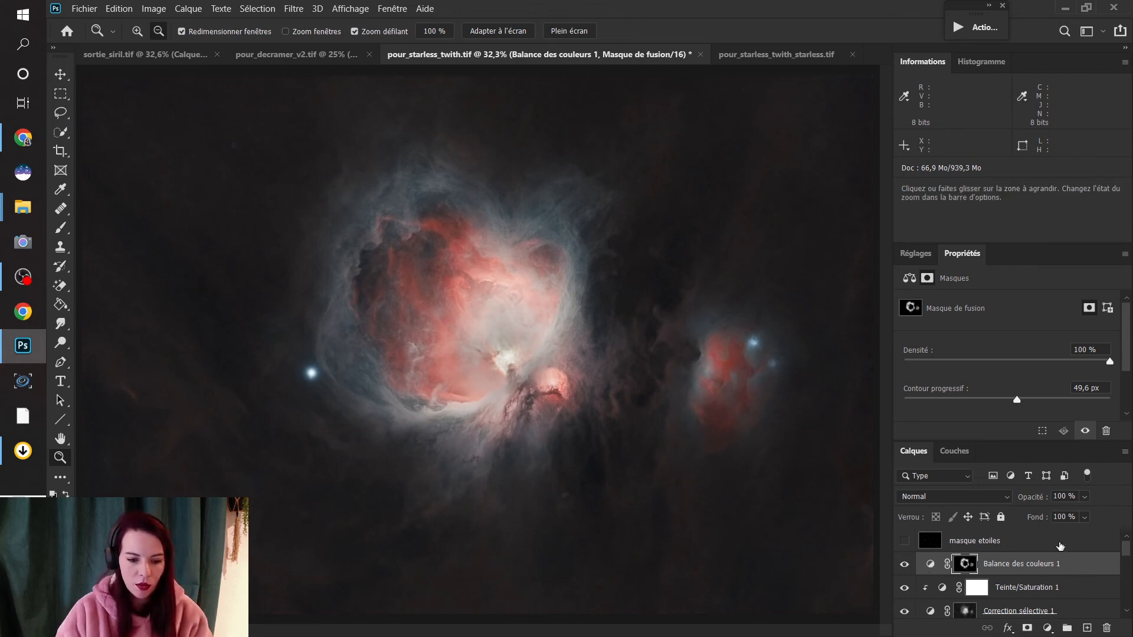
- Preview the nebula with its stars, hide them again and stamp the visible layers into a new layer
left_click(905, 543)
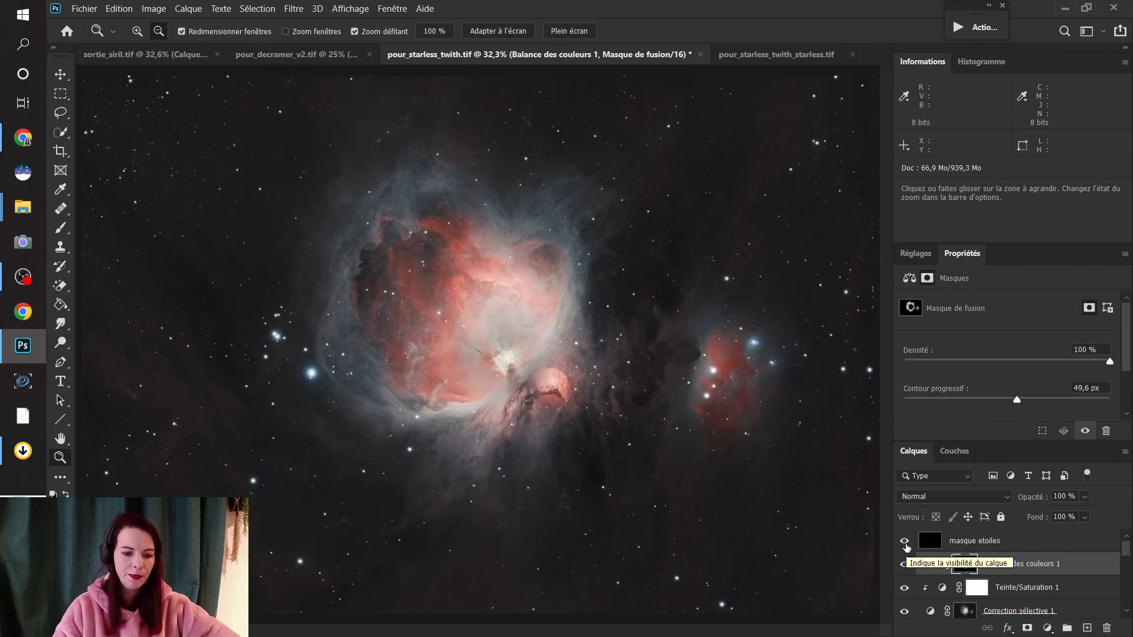
left_click(905, 543)
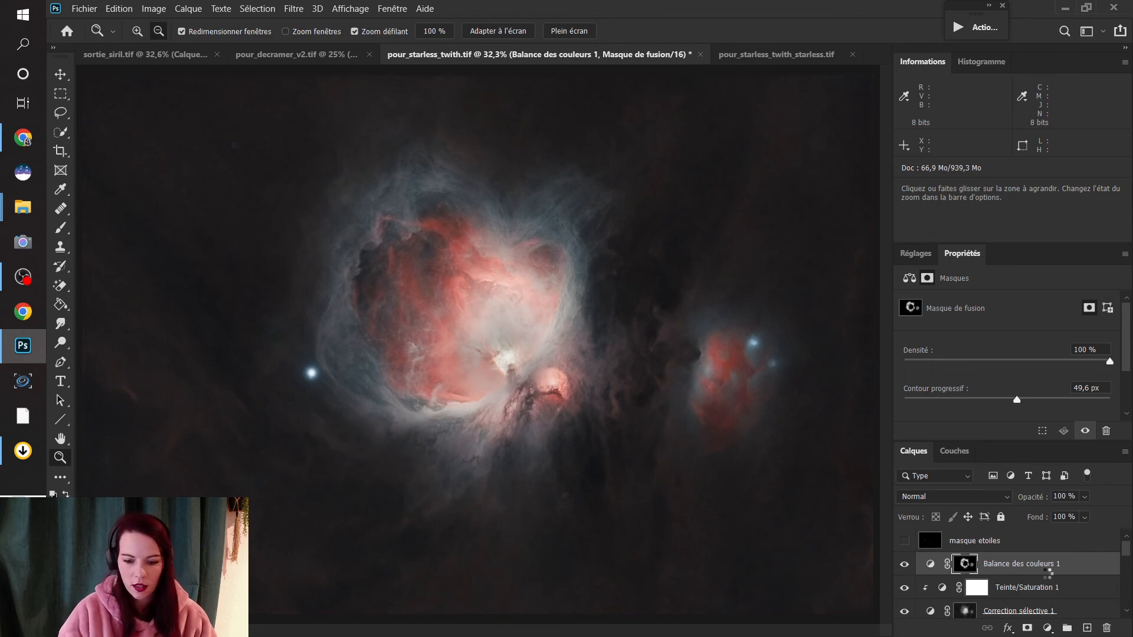
key("ctrl+shift+alt+e")
- Select the dark sky background by Color Range, sampling the sky beside the nebula with a tolerance of 20
left_click(257, 9)
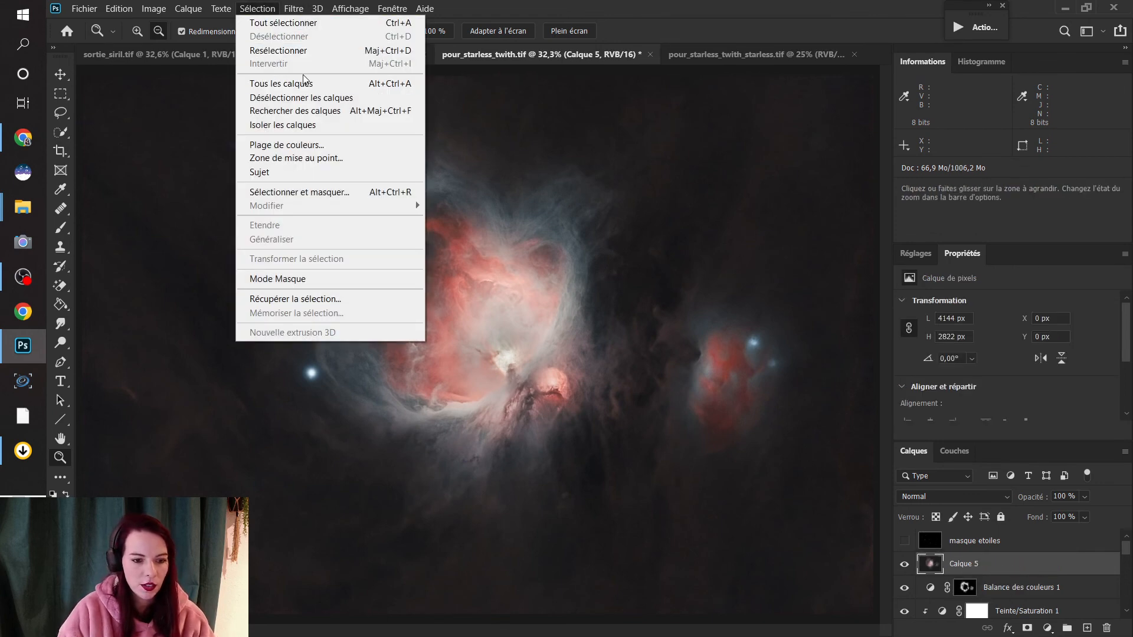
left_click(287, 145)
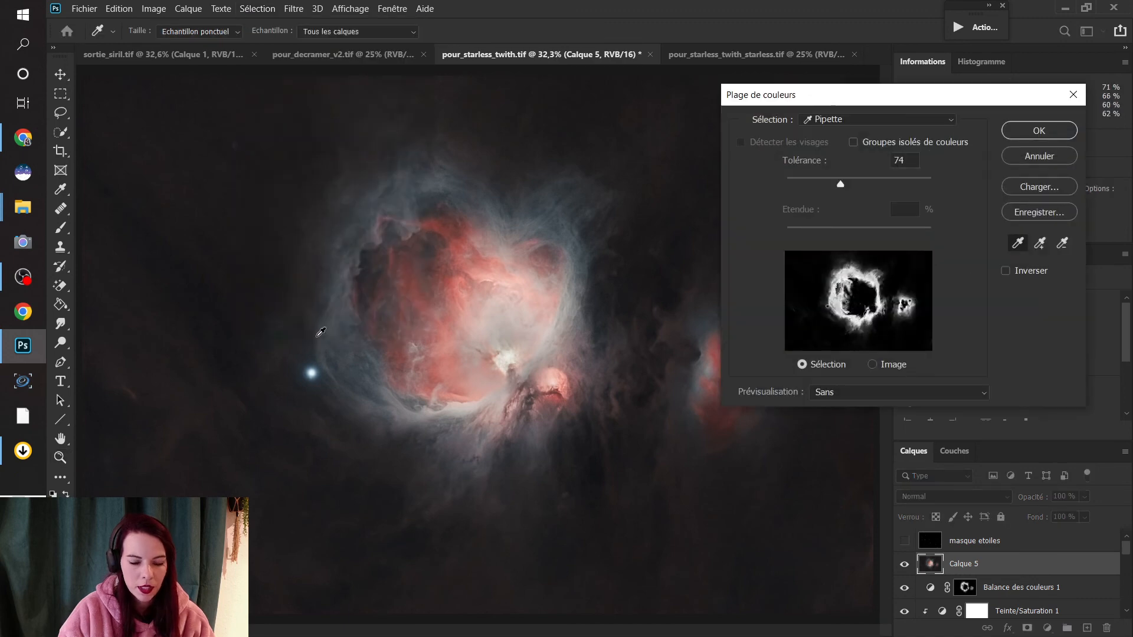
left_click(159, 372)
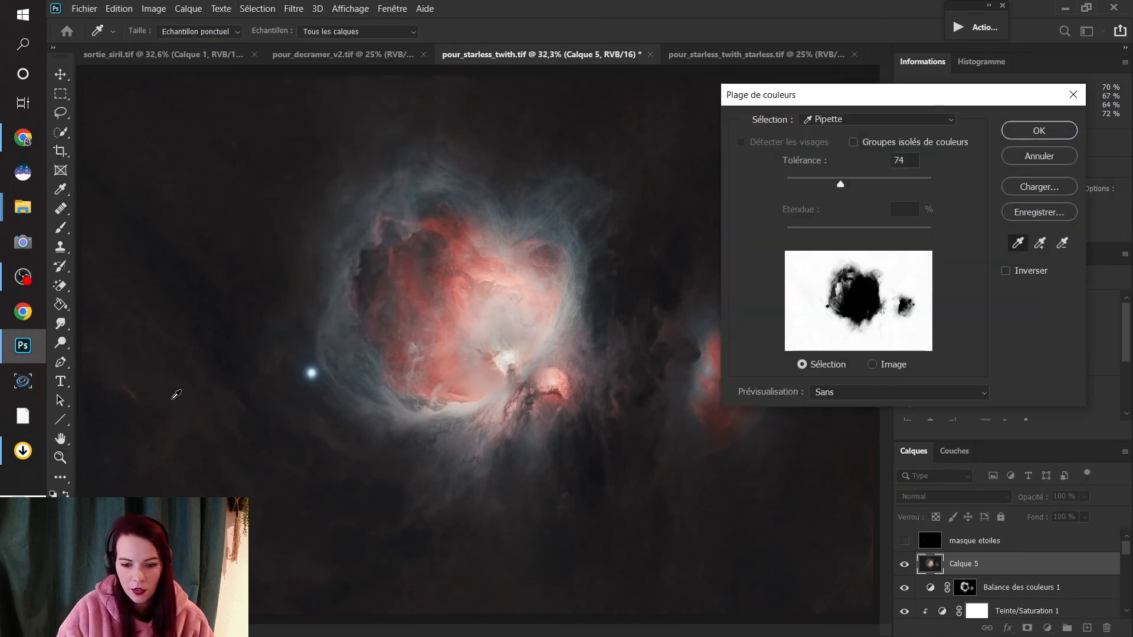
left_click_drag(840, 185, 801, 203)
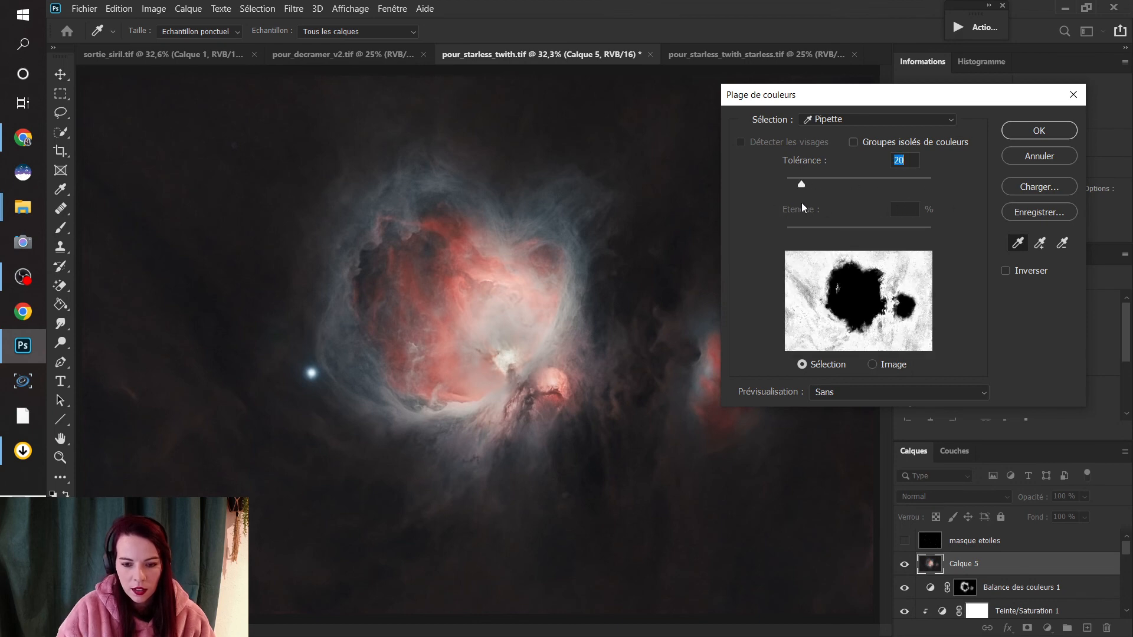
key("Down")
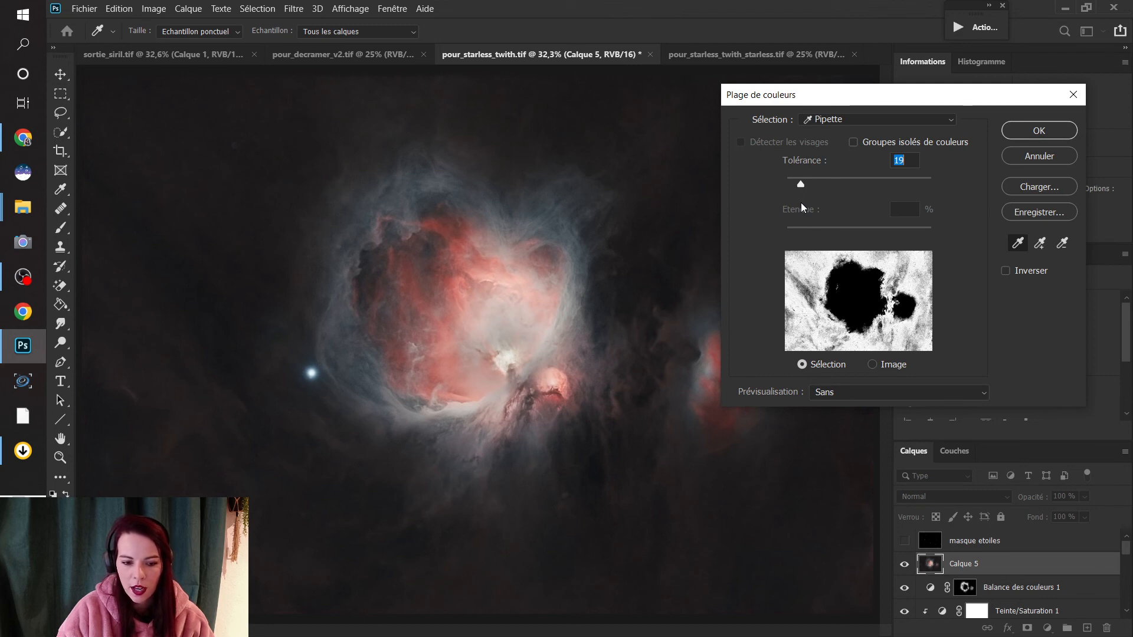
mouse_move(801, 203)
left_mouse_down()
mouse_move(861, 210)
mouse_move(803, 212)
left_mouse_up()
left_click(217, 249)
left_click(195, 276)
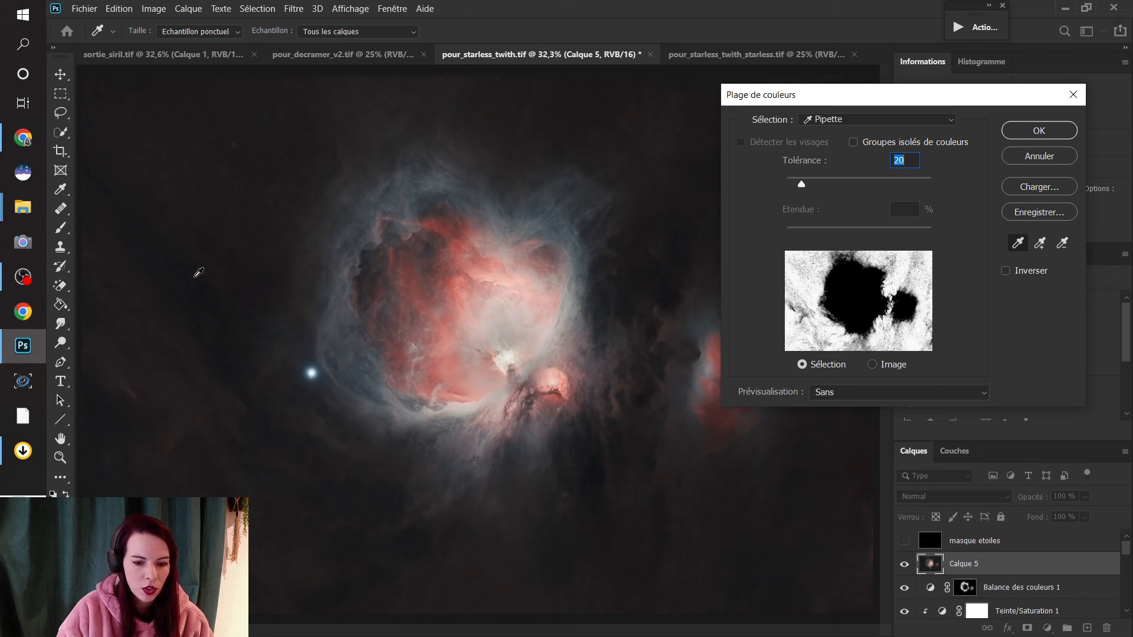
left_click(192, 283)
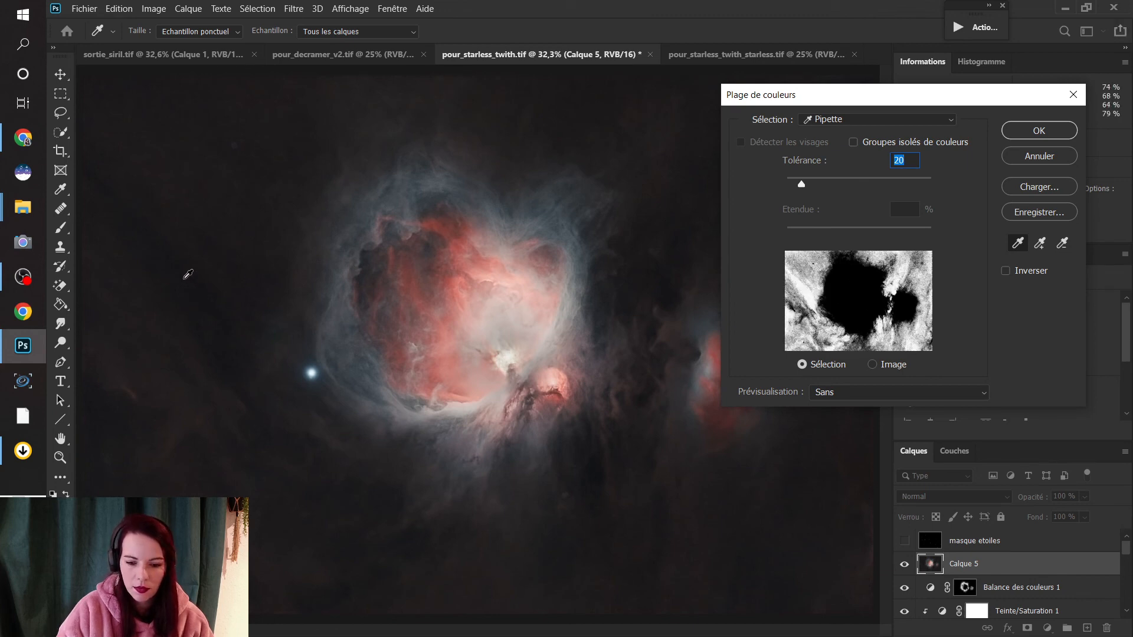
left_click(1062, 131)
key("z")
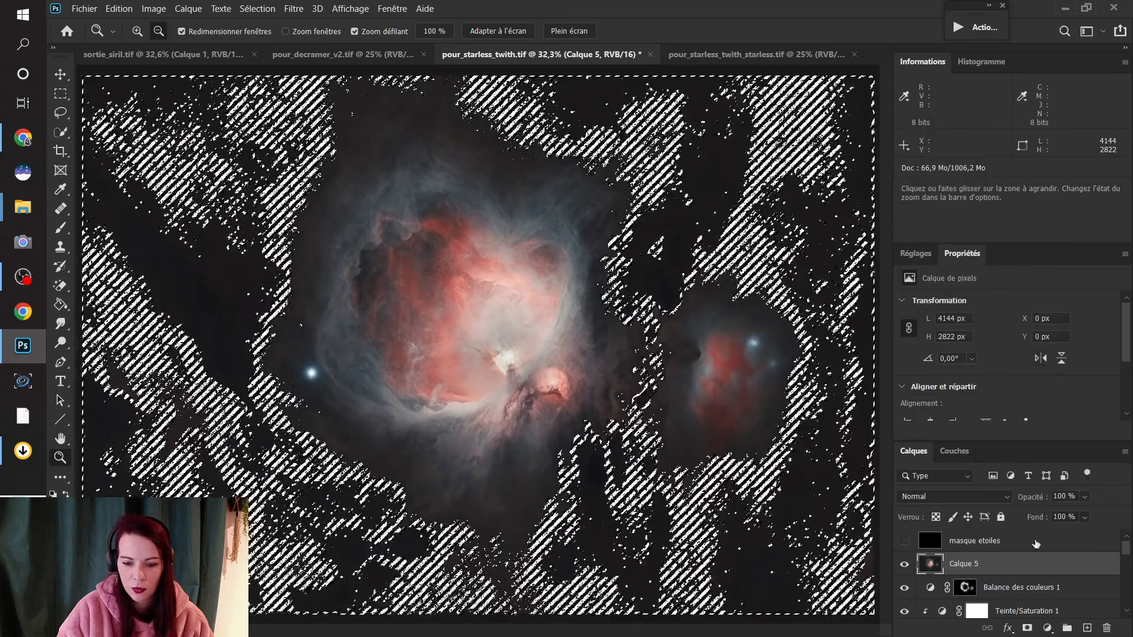
- Add a Hue/Saturation layer over the selected sky, lower its saturation to -33 and compare the image with and without it
left_click(915, 253)
left_click(922, 311)
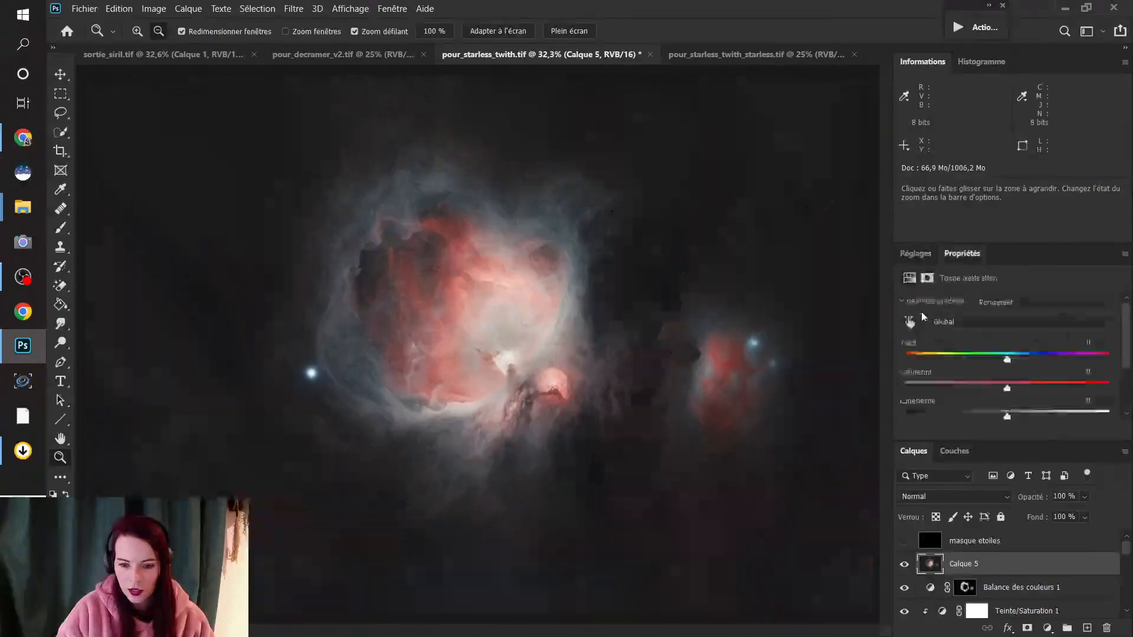
left_click_drag(1008, 389, 973, 391)
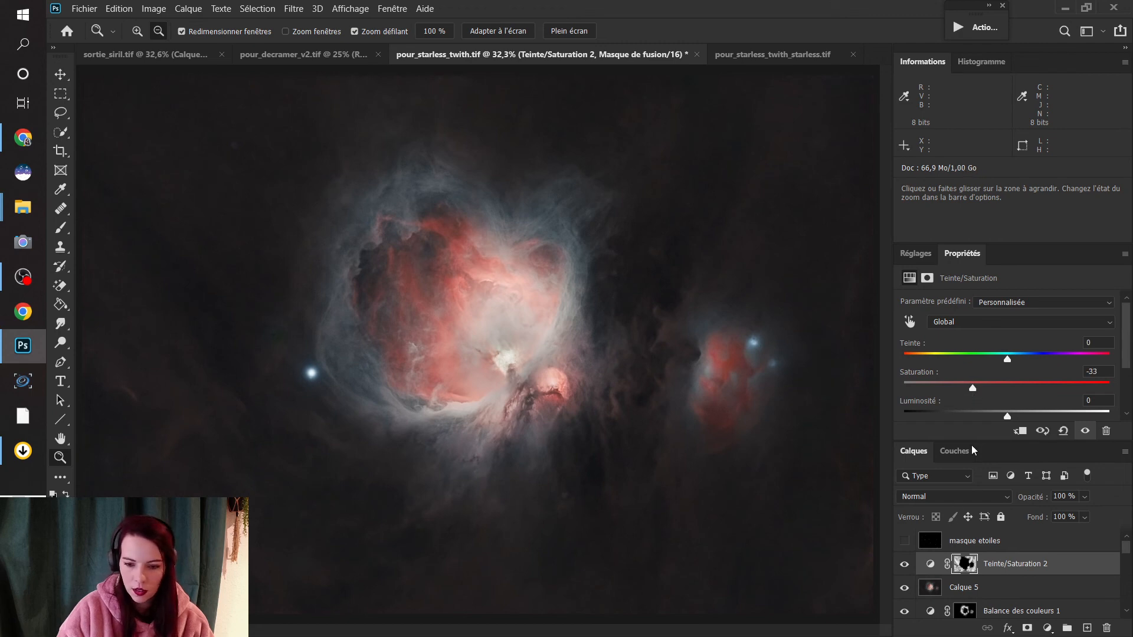
left_click(904, 563)
left_click(903, 564)
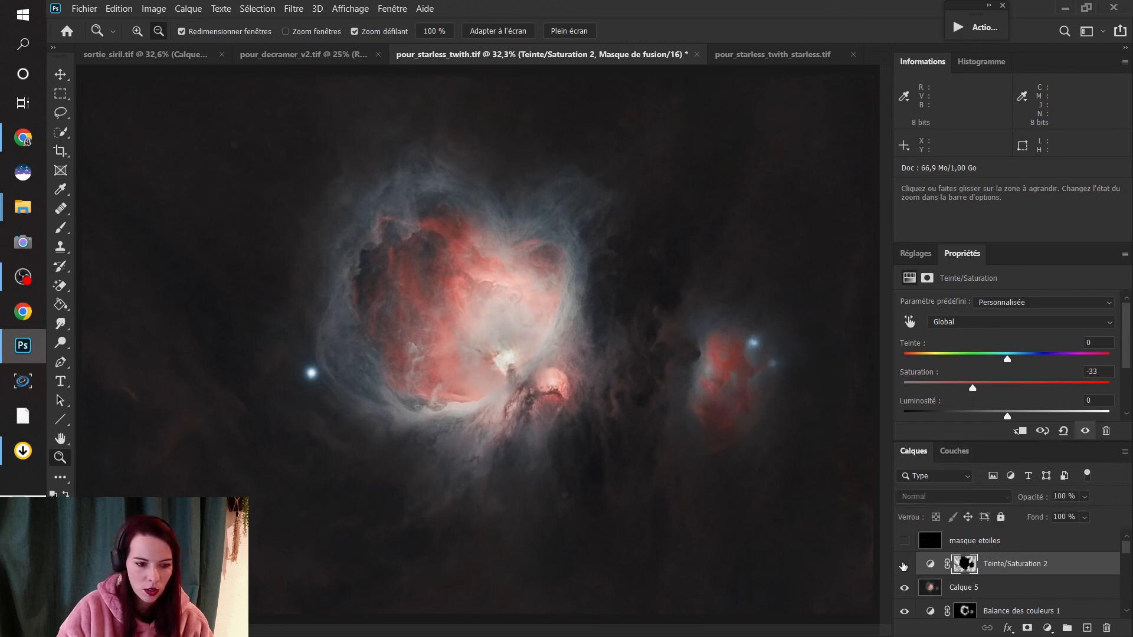
left_click(903, 563)
left_click(904, 564)
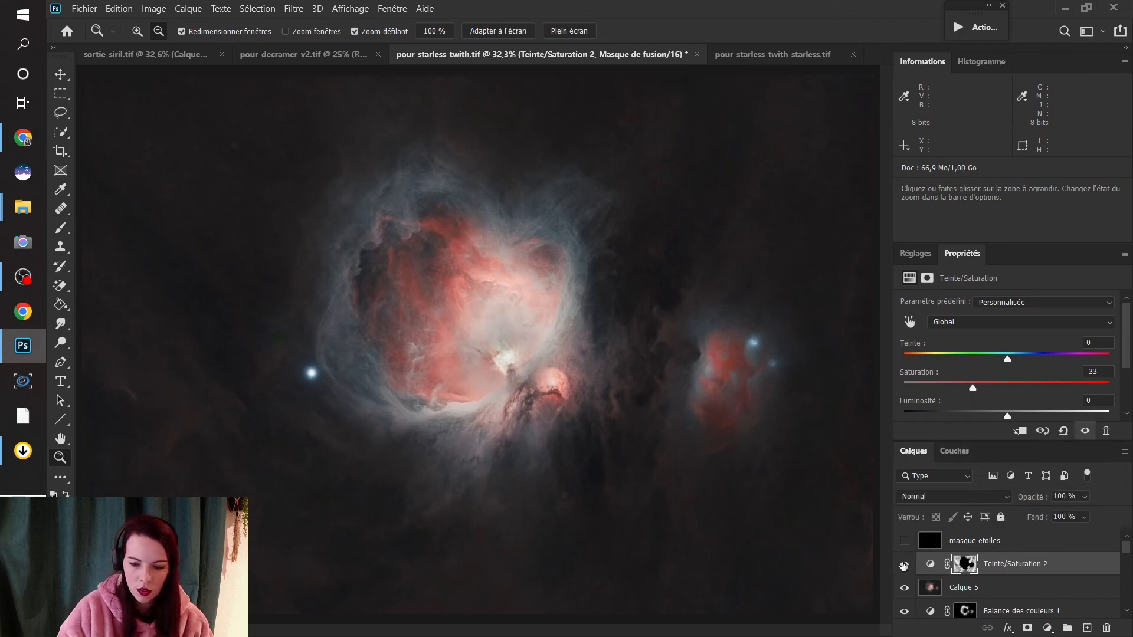
left_click(903, 564)
left_click(903, 565)
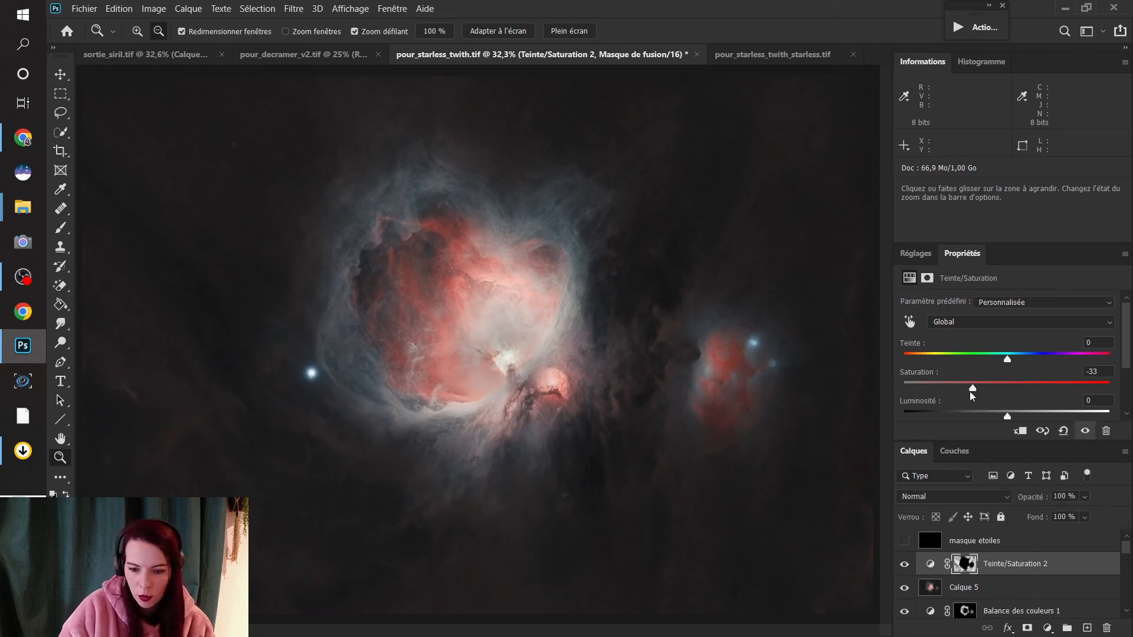
- Set the sky Hue/Saturation layer's saturation to -27 and toggle the layer's visibility to compare its effect
mouse_move(969, 391)
left_mouse_down()
mouse_move(948, 403)
mouse_move(979, 401)
left_mouse_up()
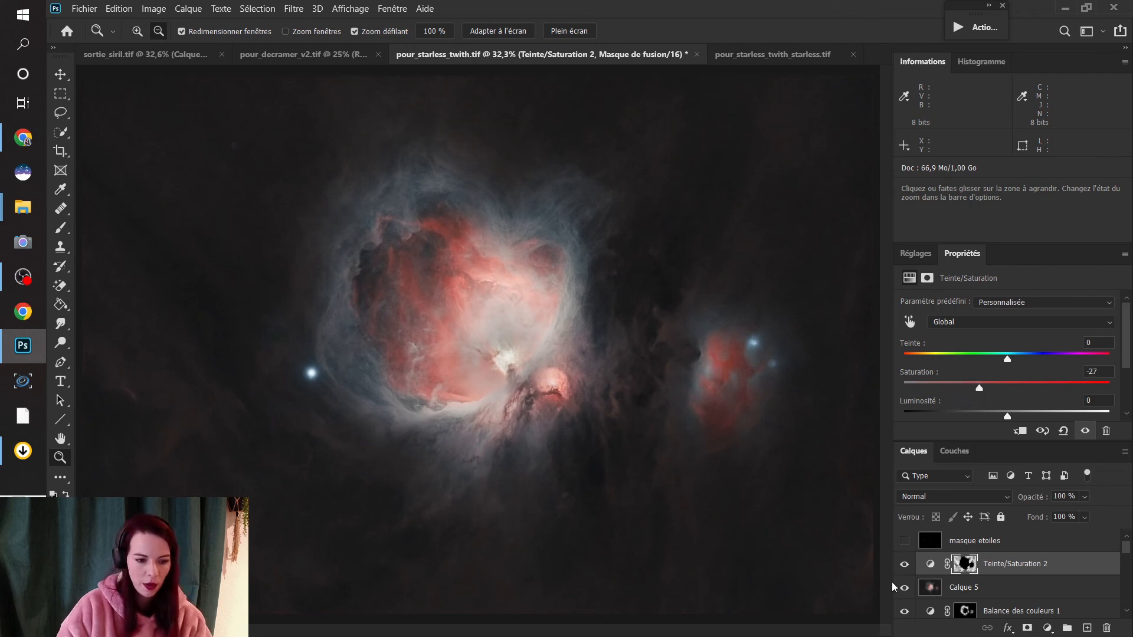
left_click(904, 565)
left_click(904, 565)
left_click(906, 566)
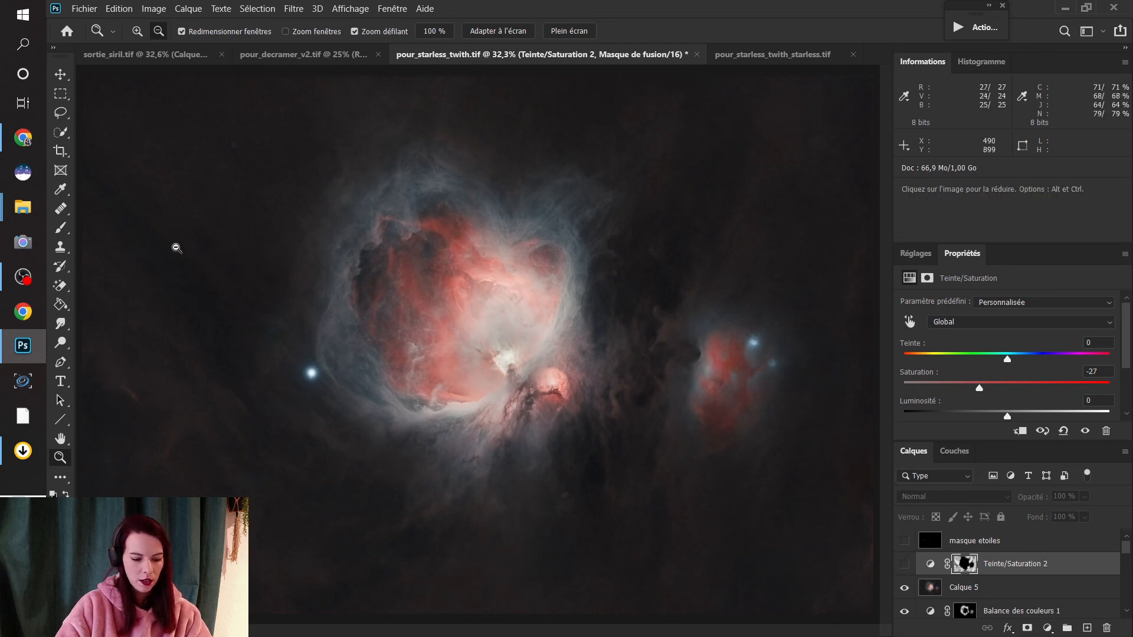
- Examine the sky beside the nebula at 100% with the Hue/Saturation layer hidden, then fit the image to the screen
left_click(173, 279, "alt")
left_click(234, 303)
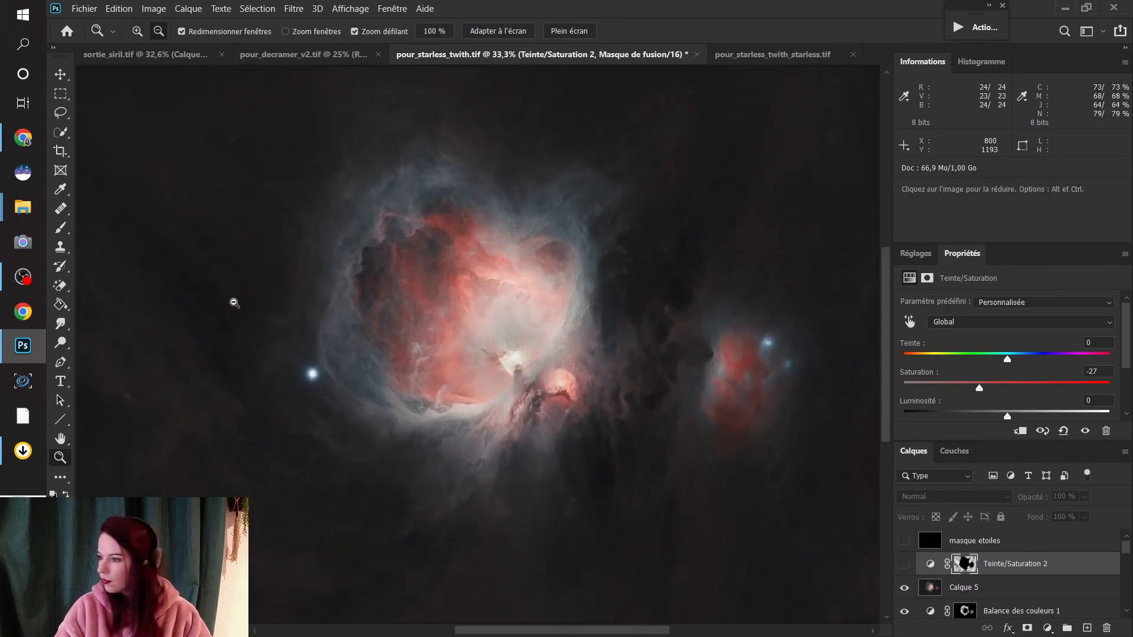
left_click(177, 290)
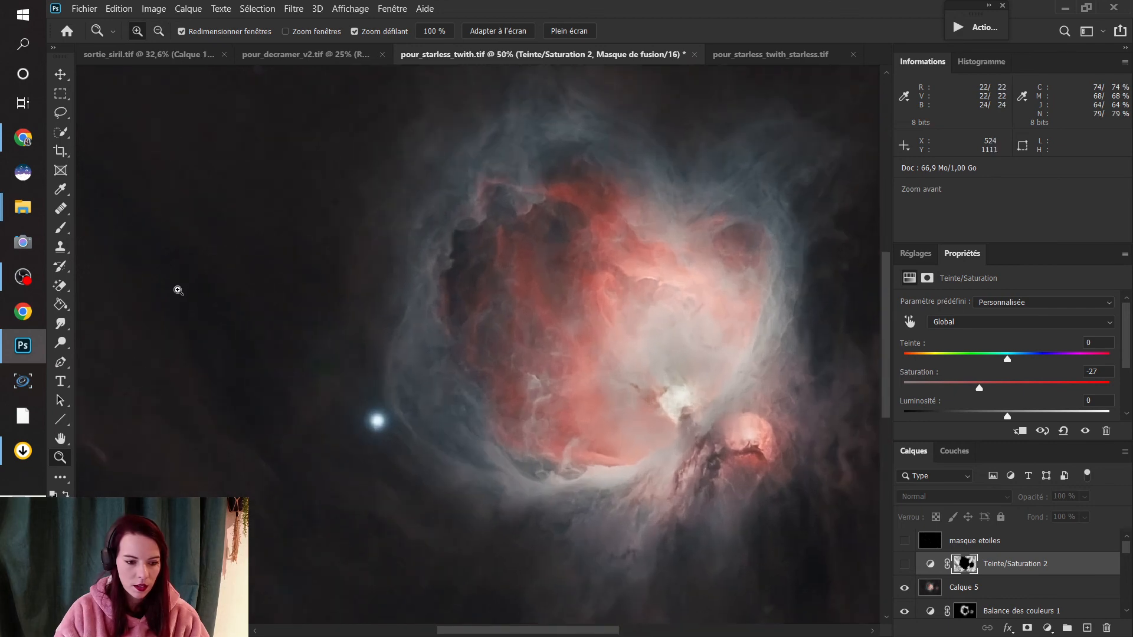
left_click(178, 290)
left_click(178, 291)
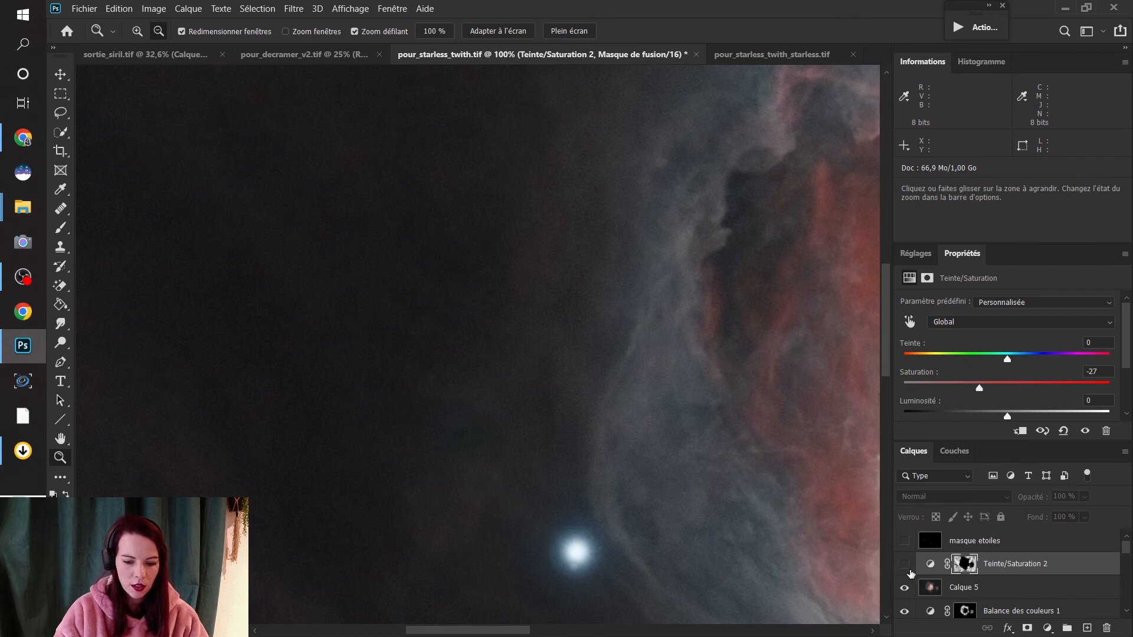
right_click(301, 356)
left_click(322, 368)
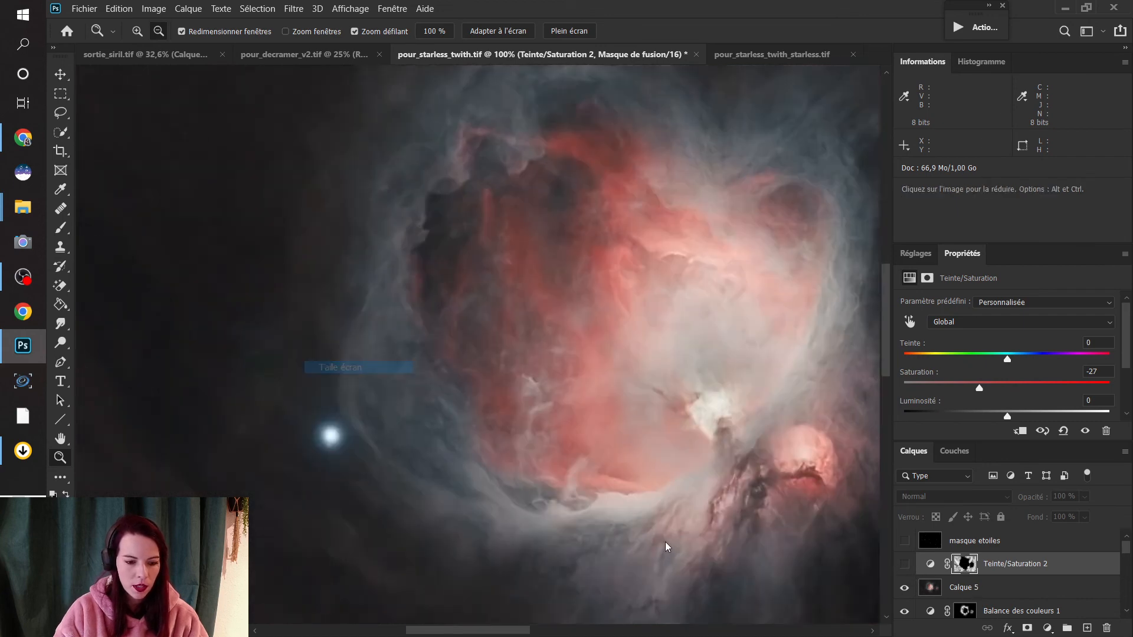
- Compare the image with and without the sky Hue/Saturation layer, then leave it visible and set its saturation to -35
left_click(905, 565)
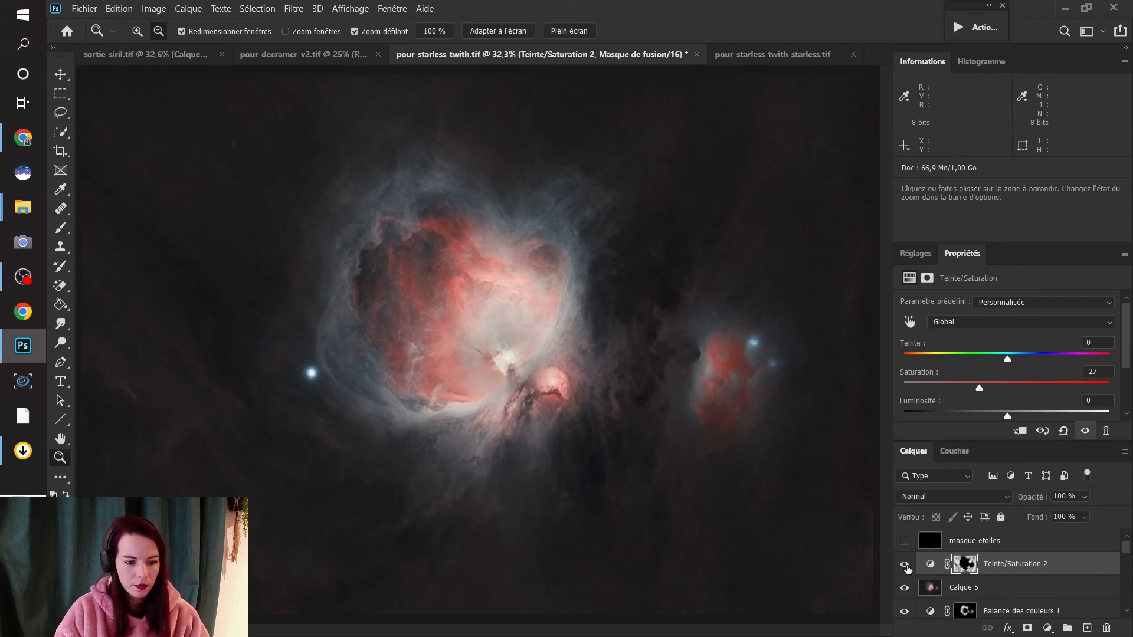
left_click(905, 564)
left_click(904, 564)
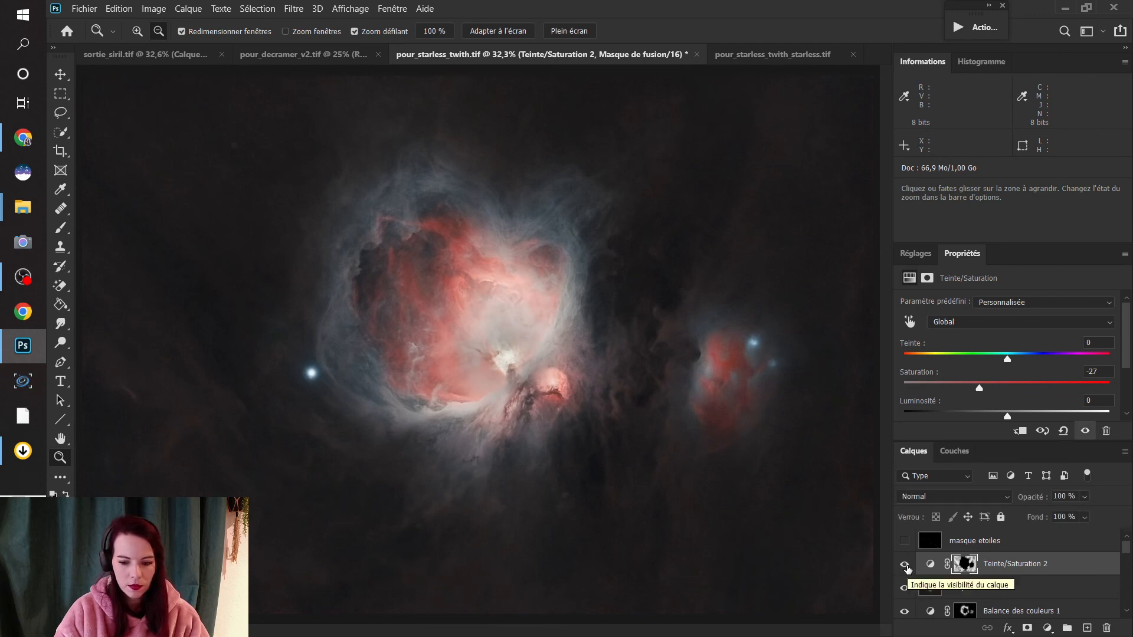
left_click_drag(979, 389, 945, 398)
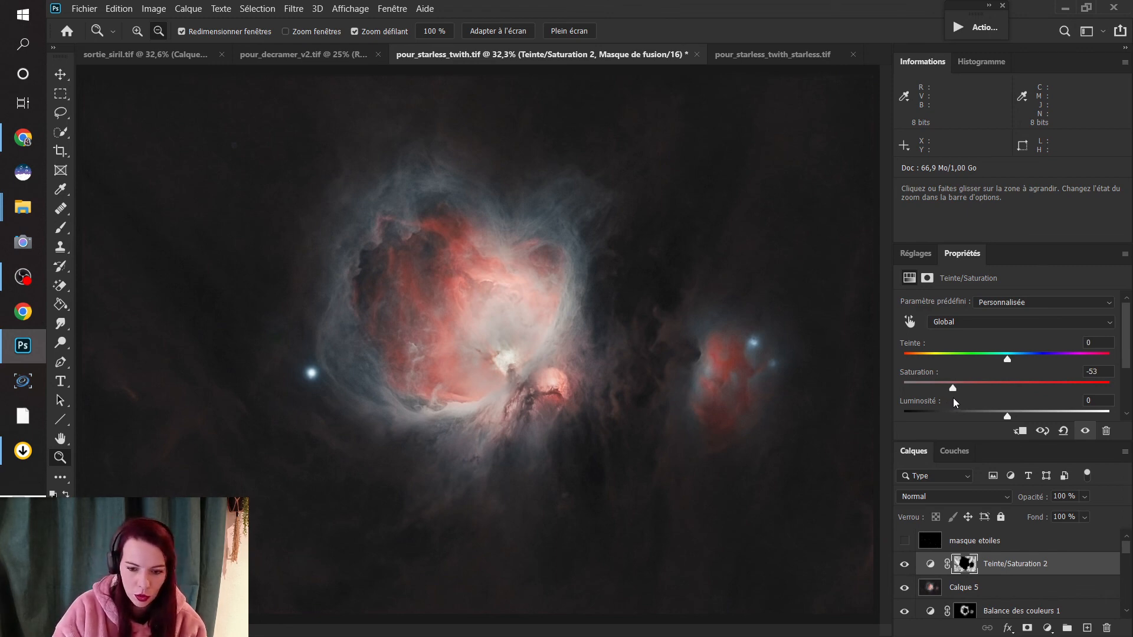
left_click_drag(954, 399, 971, 398)
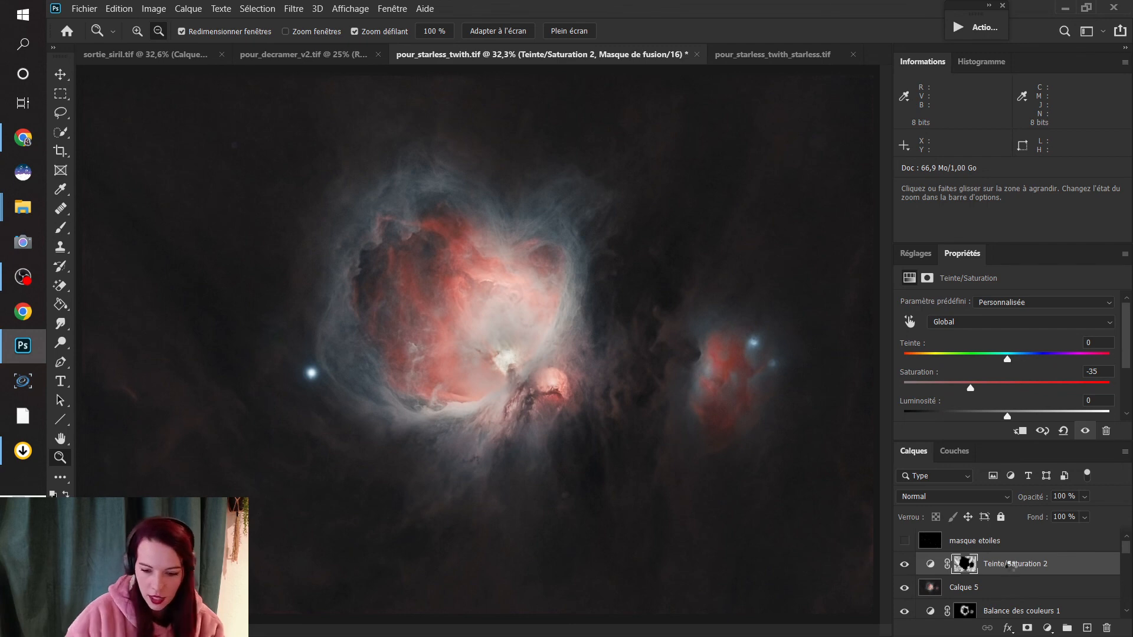
- Merge all visible layers into a new layer above the sky Hue/Saturation adjustment and show the "masque etoiles" layer
key("ctrl+alt+shift+e")
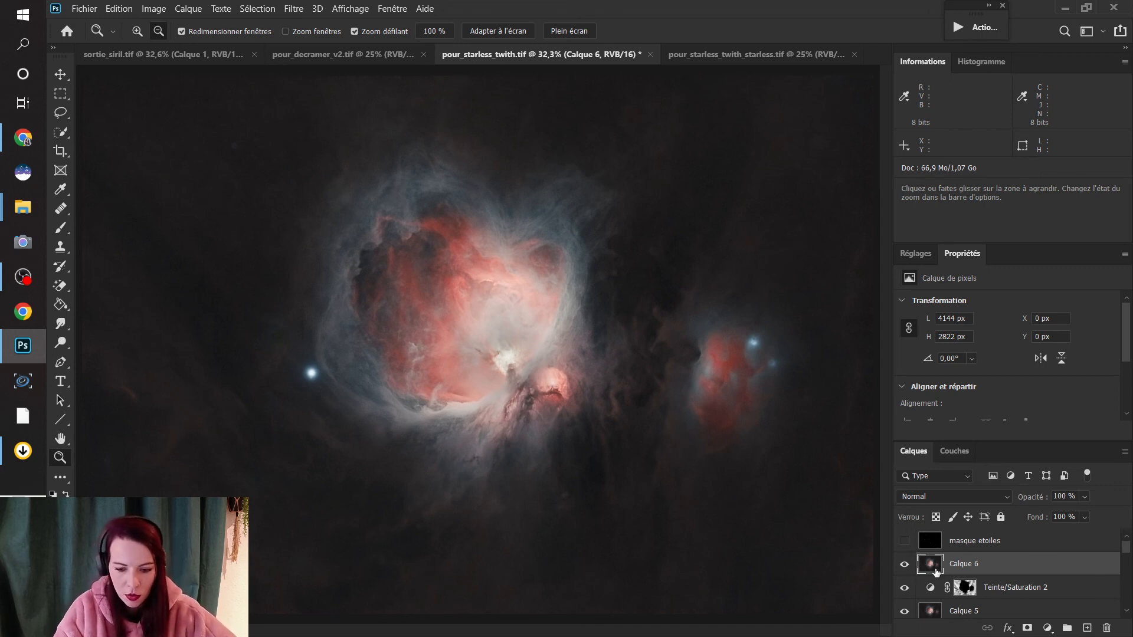
left_click(904, 540)
left_click(991, 543)
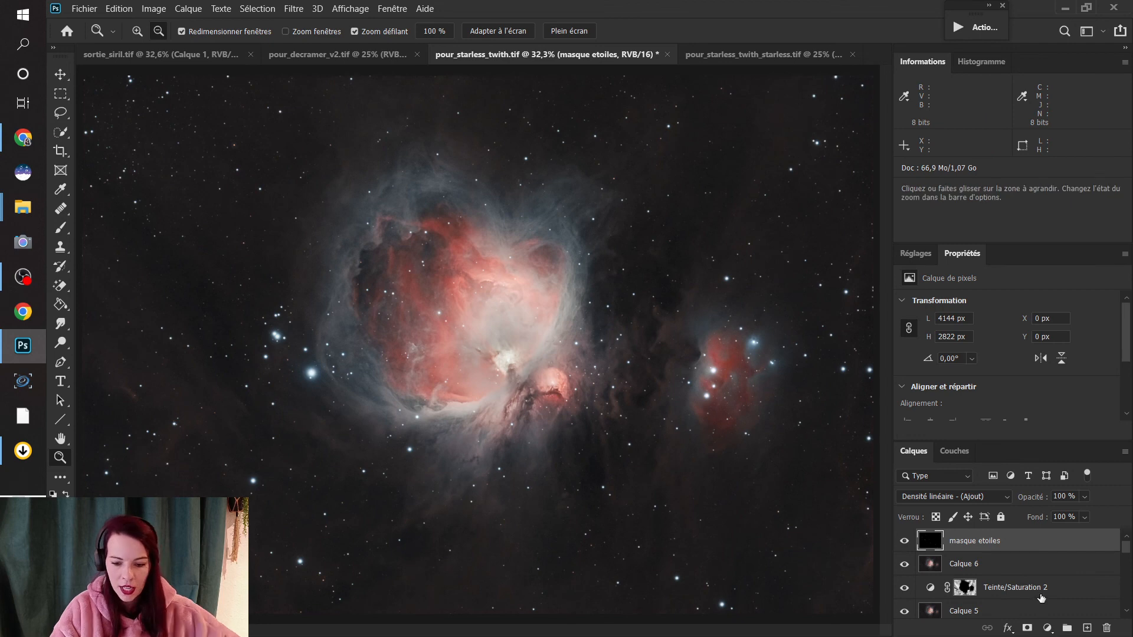
- Copy the entire "originale" layer and paste it as a new layer above "masque etoiles"
scroll(1041, 596, "down", 5)
left_click(1007, 586)
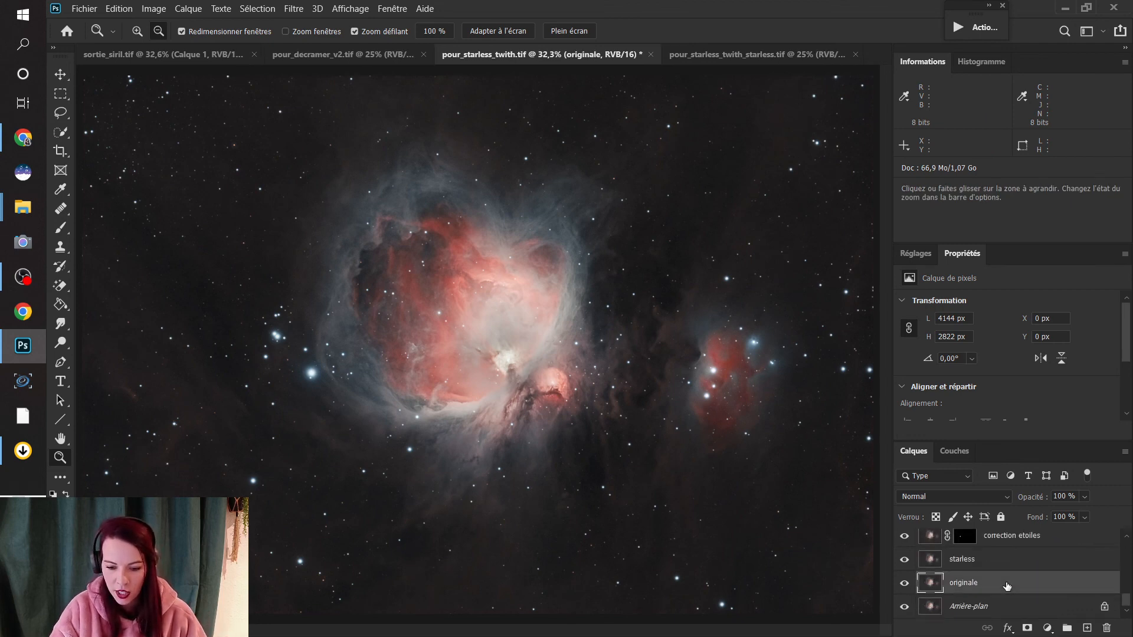
key("ctrl+a")
scroll(1012, 584, "up", 4)
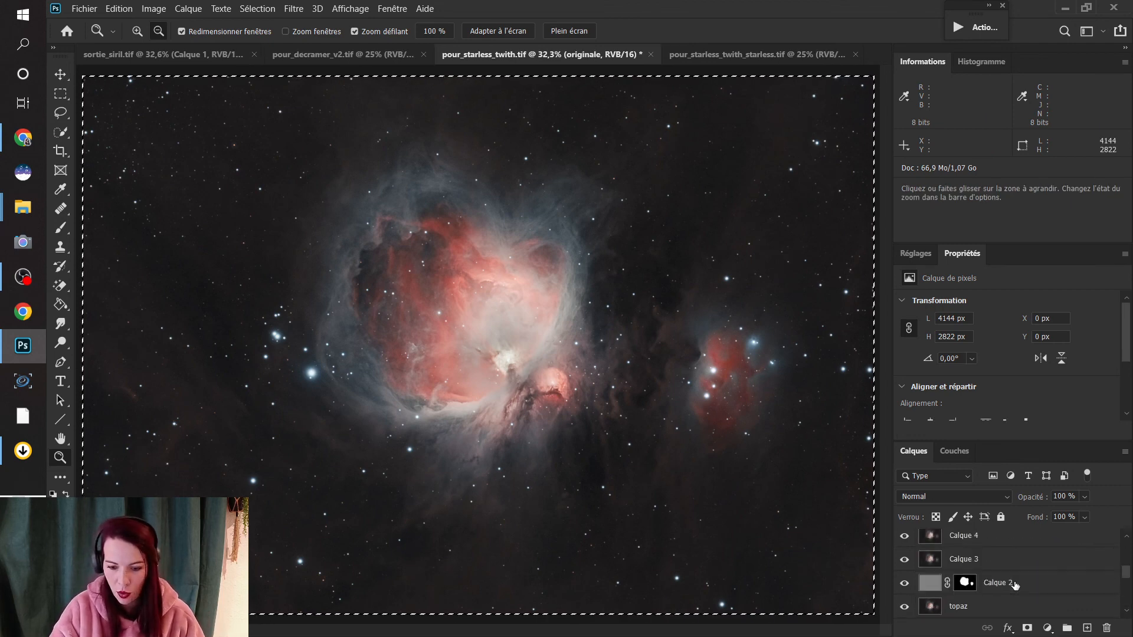
key("ctrl+c")
left_click(1026, 541)
key("ctrl+v")
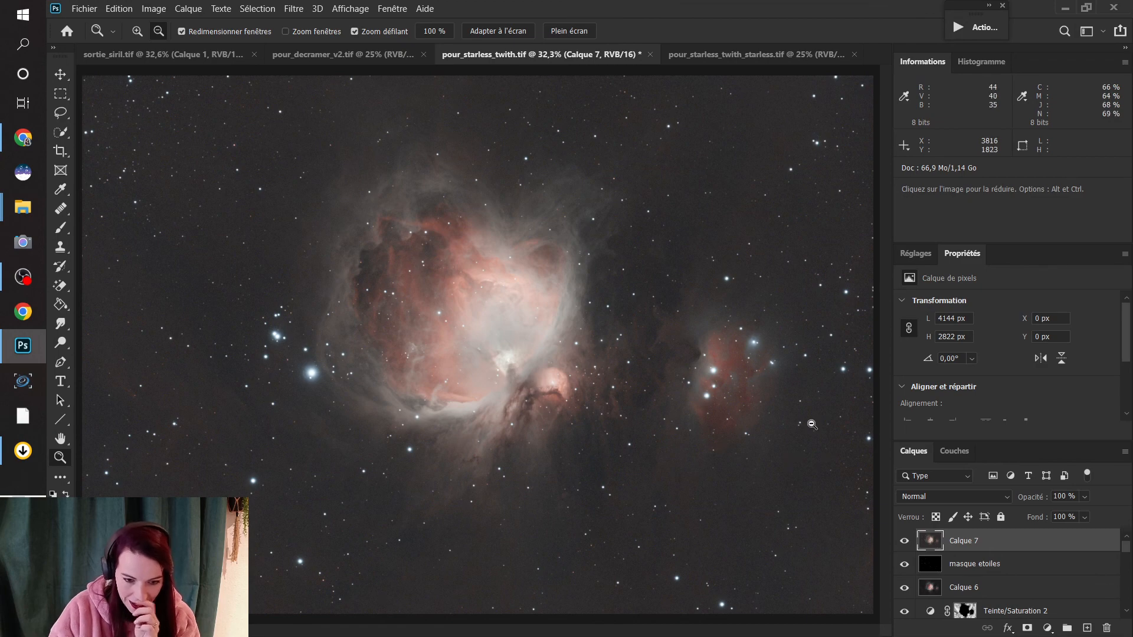
- Toggle the pasted original layer's visibility to compare the processed image with the original, leaving the original hidden
left_click(904, 543)
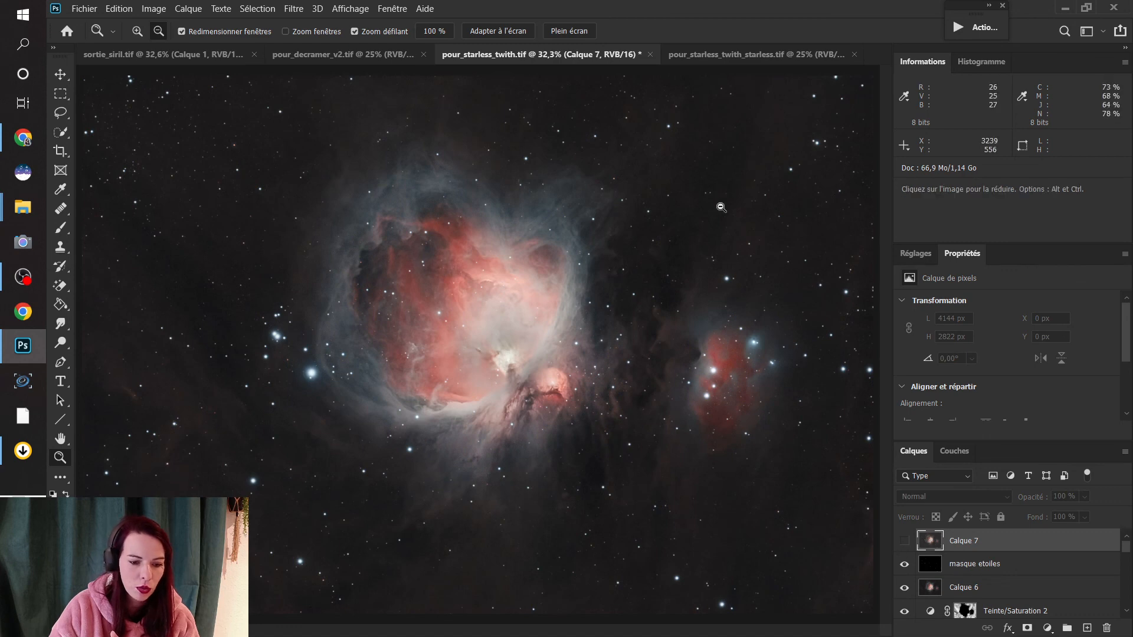
left_click(907, 543)
left_click(906, 543)
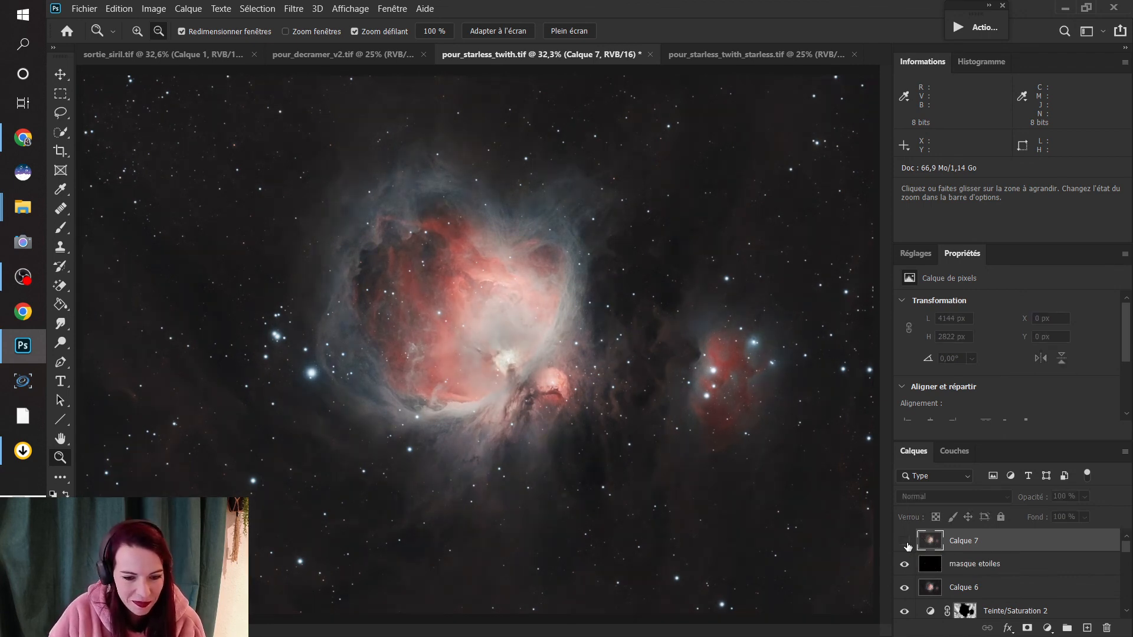